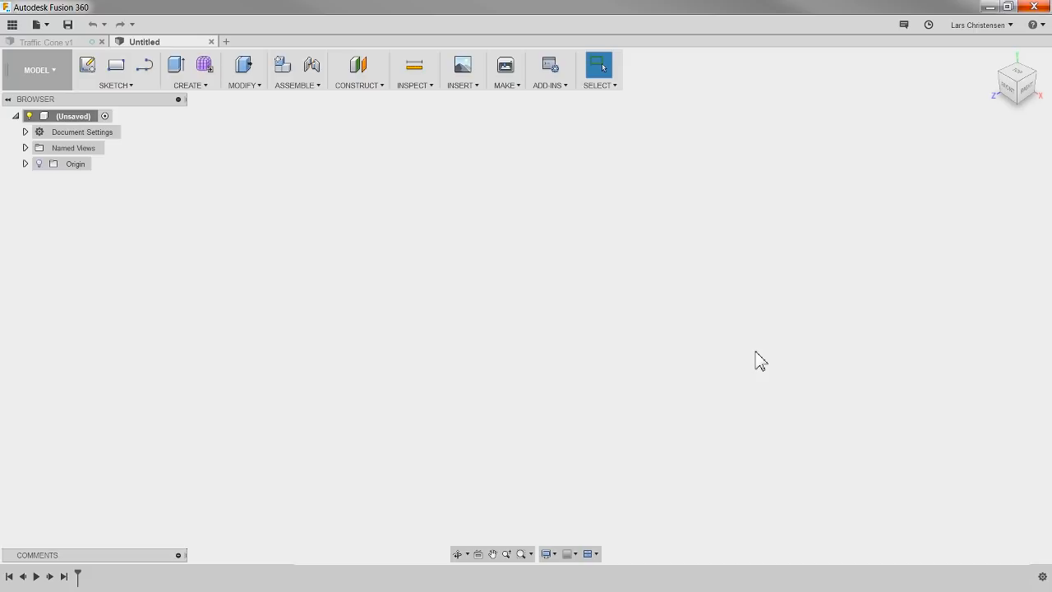
Step: Restore the default preferences, apply them and close the preferences
click(974, 26)
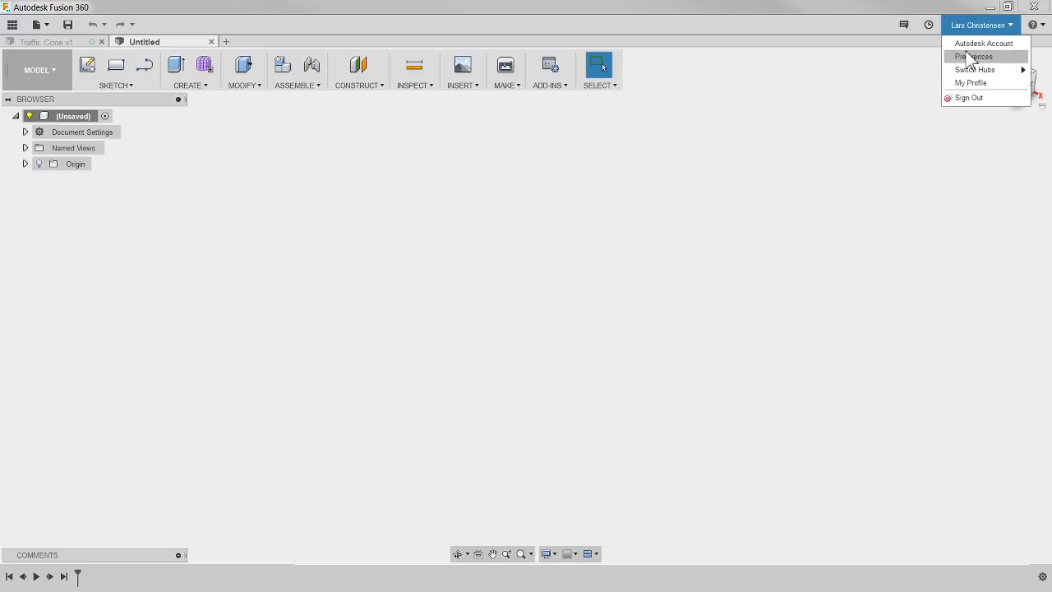
click(970, 58)
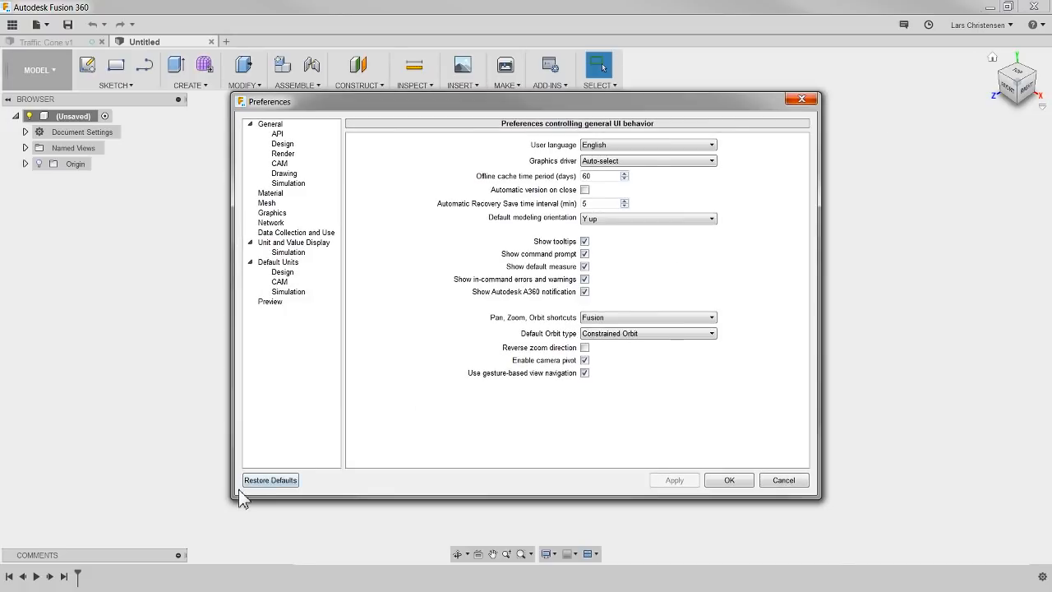
click(257, 482)
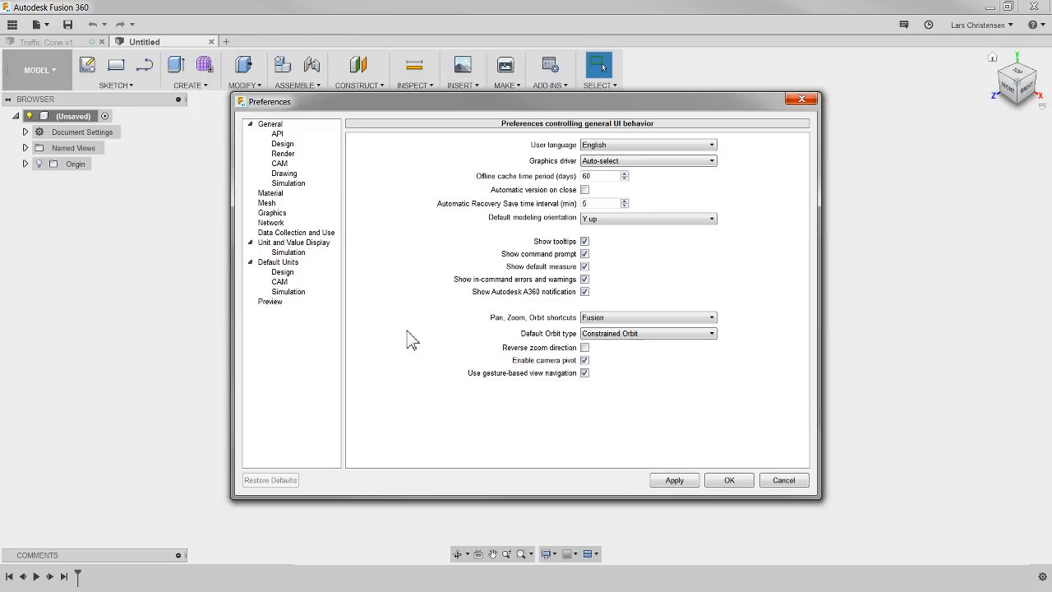
click(674, 482)
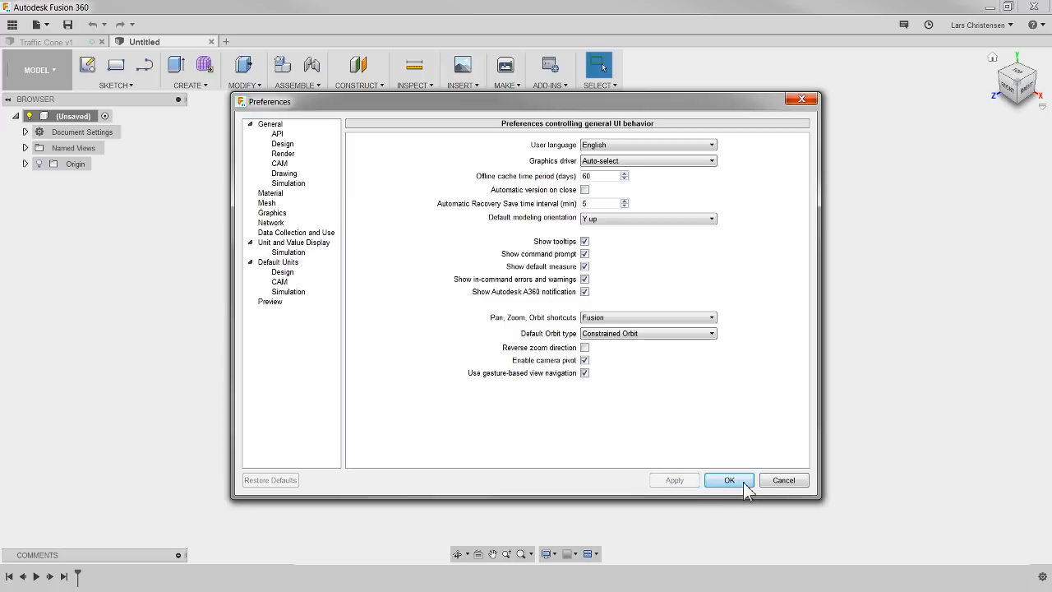
click(745, 484)
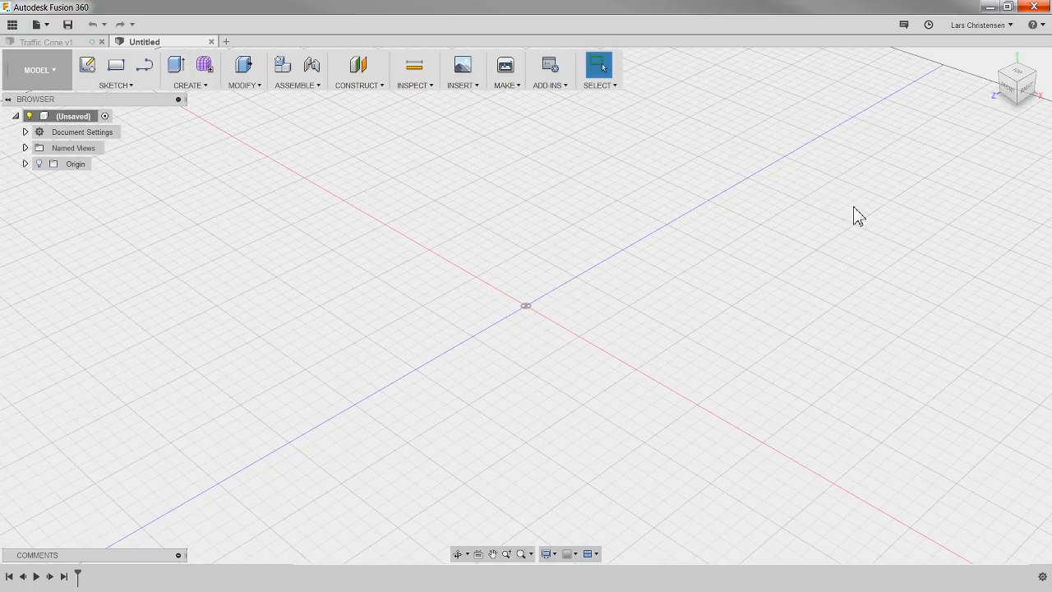
Step: Set the camera projection to Perspective with Ortho Faces
mouse_move(1008, 81)
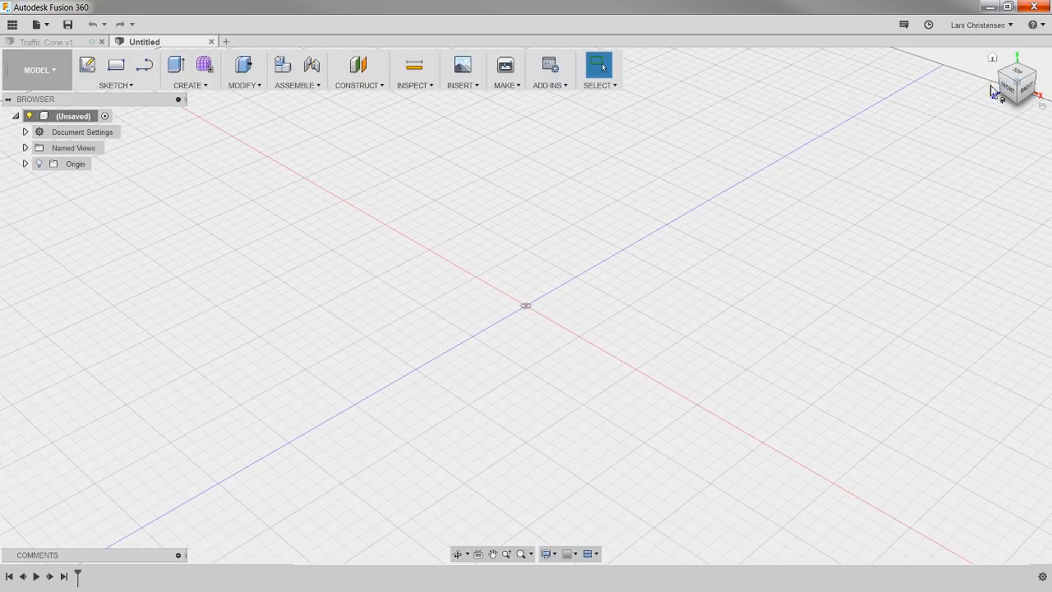
right_click(1020, 80)
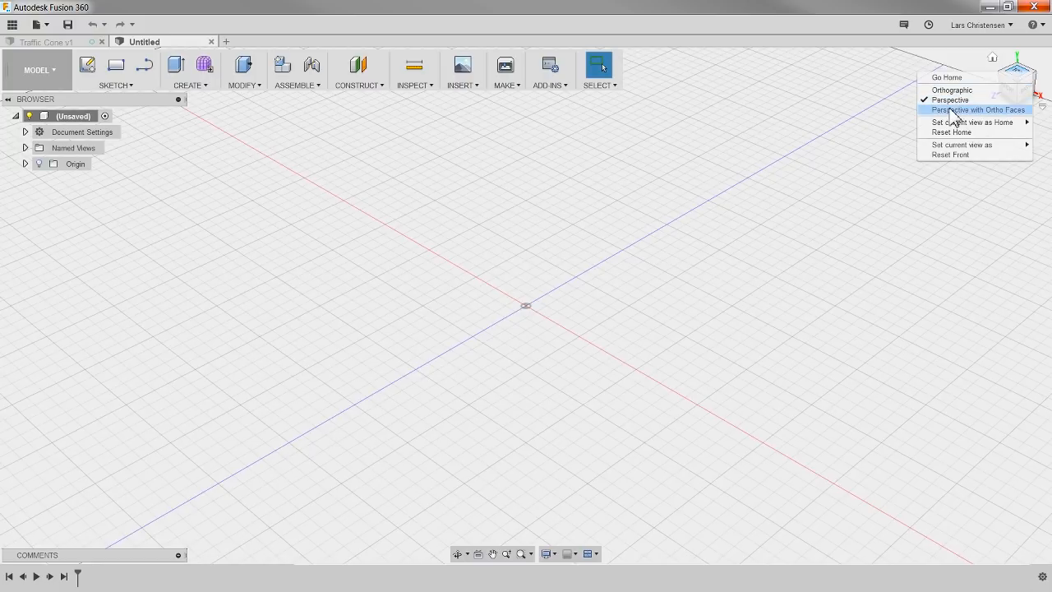
click(1005, 110)
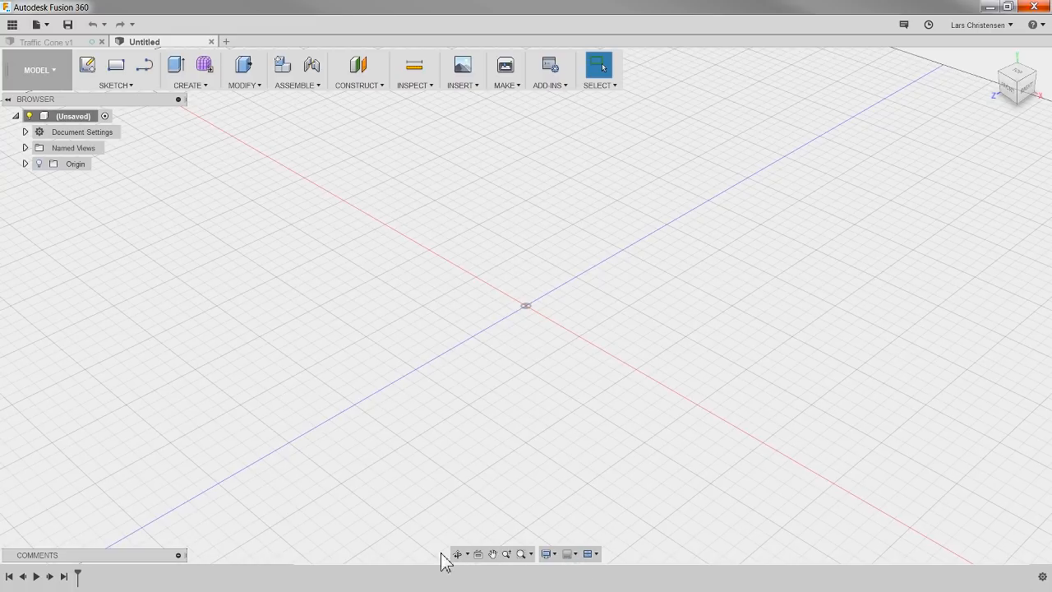
Step: Turn off Layout Grid, Snap to Grid and Incremental Move for the canvas
click(575, 555)
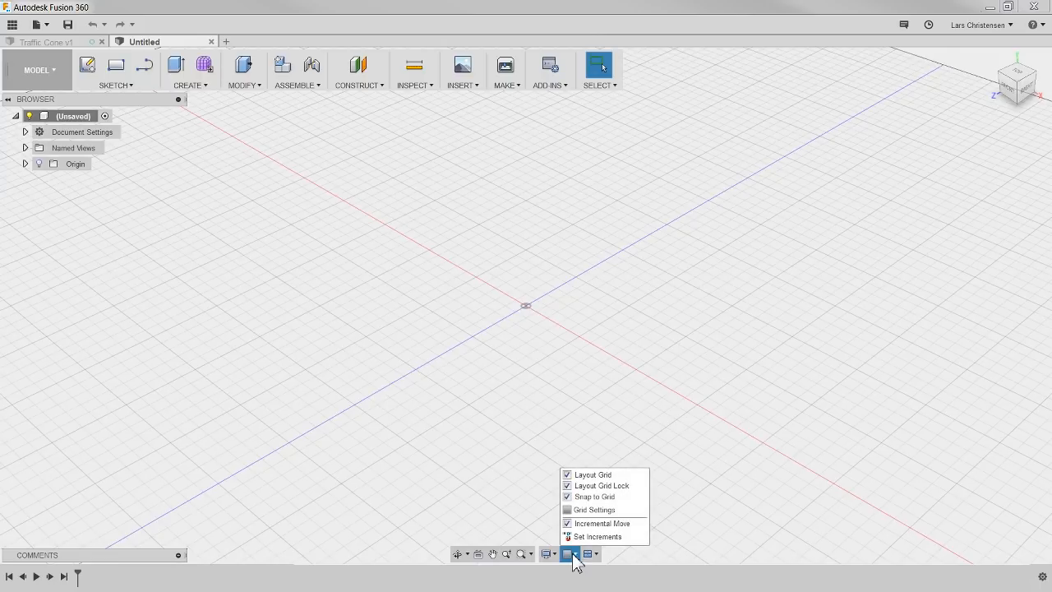
click(568, 475)
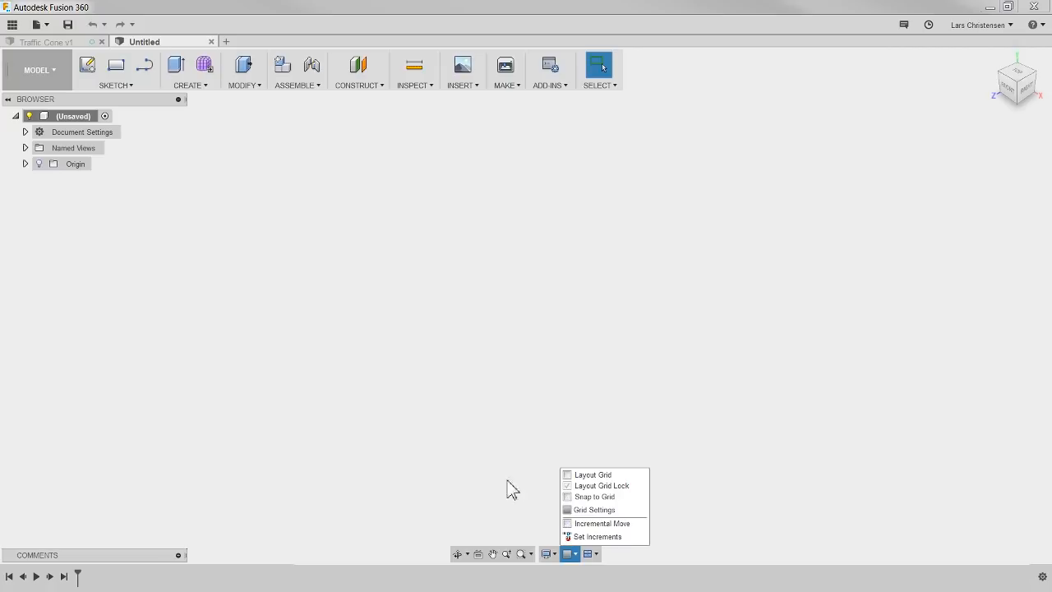
click(462, 439)
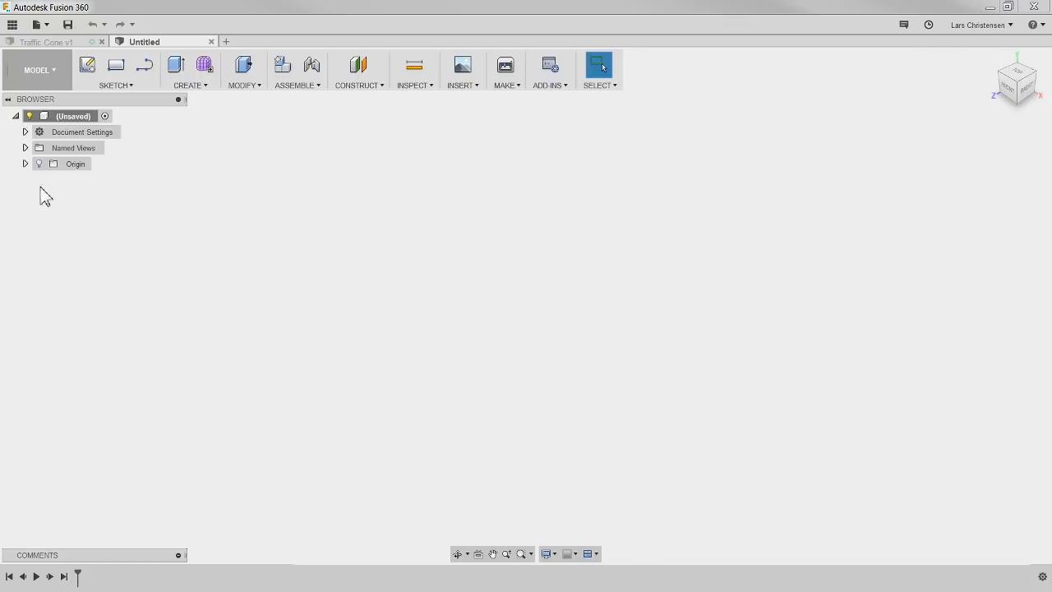
Step: Show the origin planes and axes and start a new sketch on the horizontal ground plane
click(39, 163)
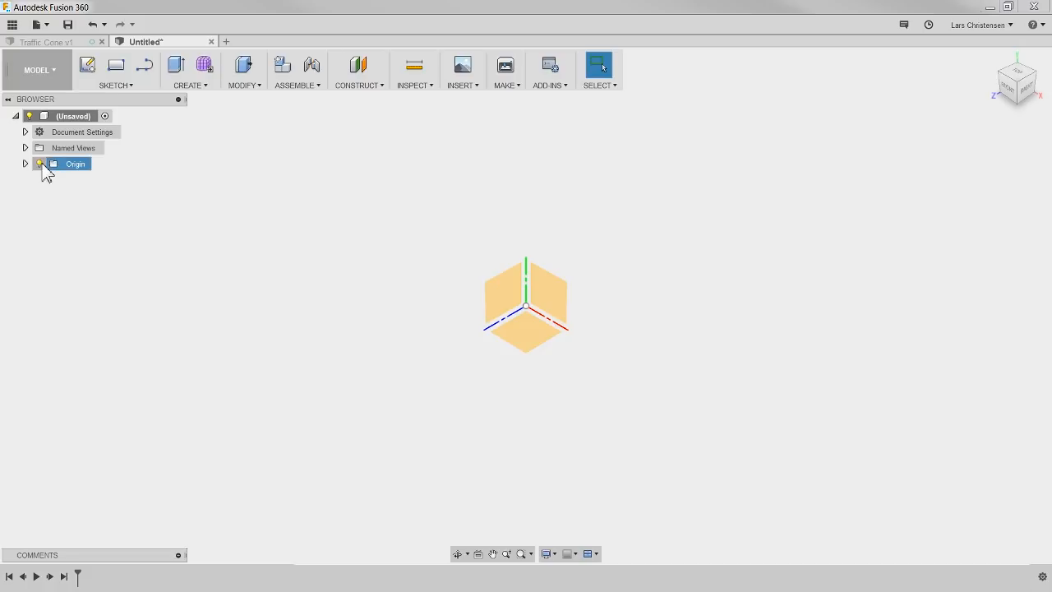
click(88, 70)
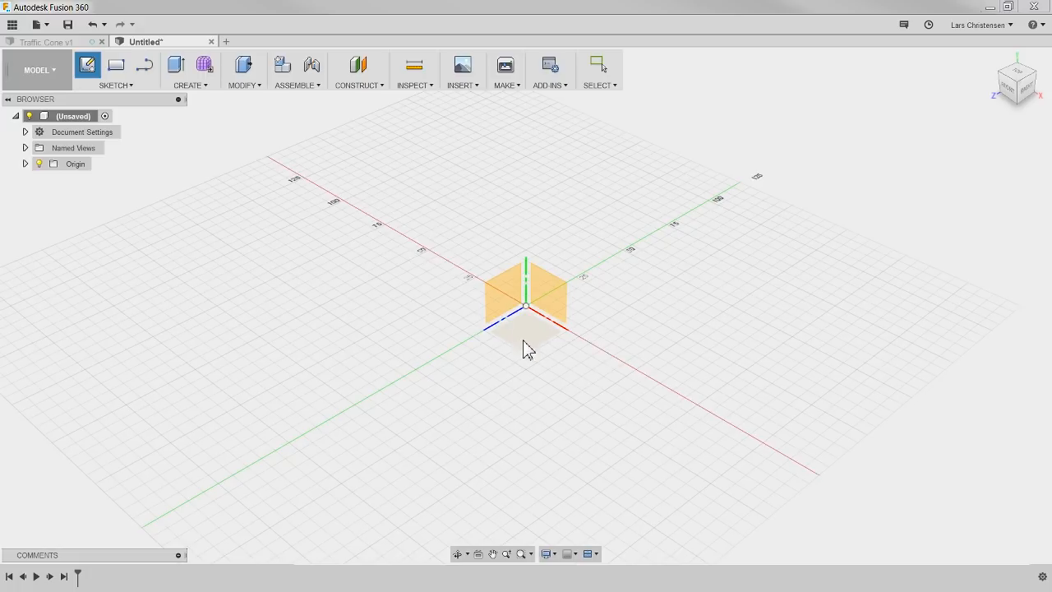
click(526, 349)
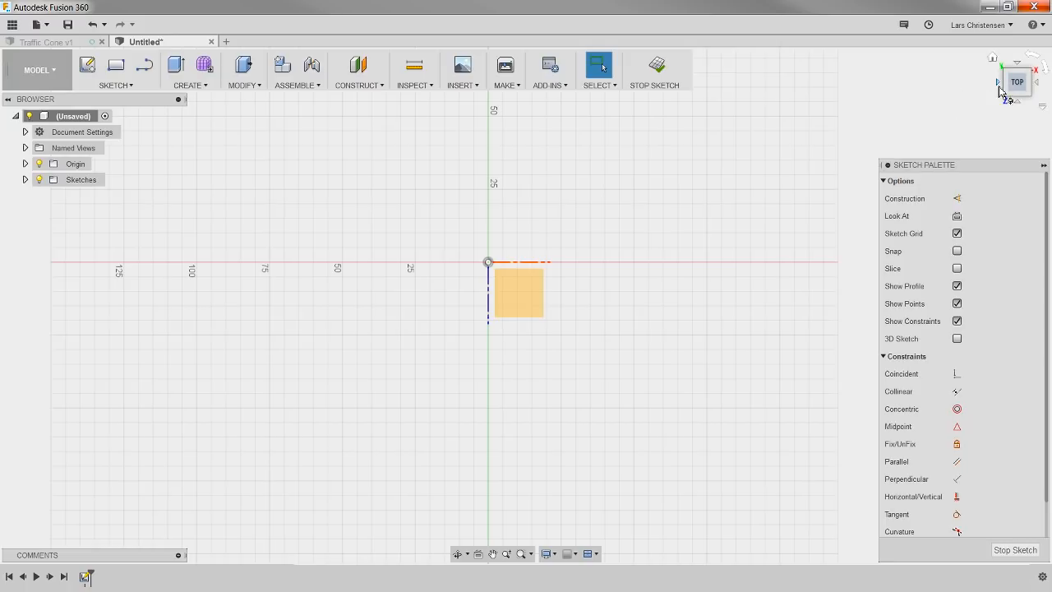
click(543, 301)
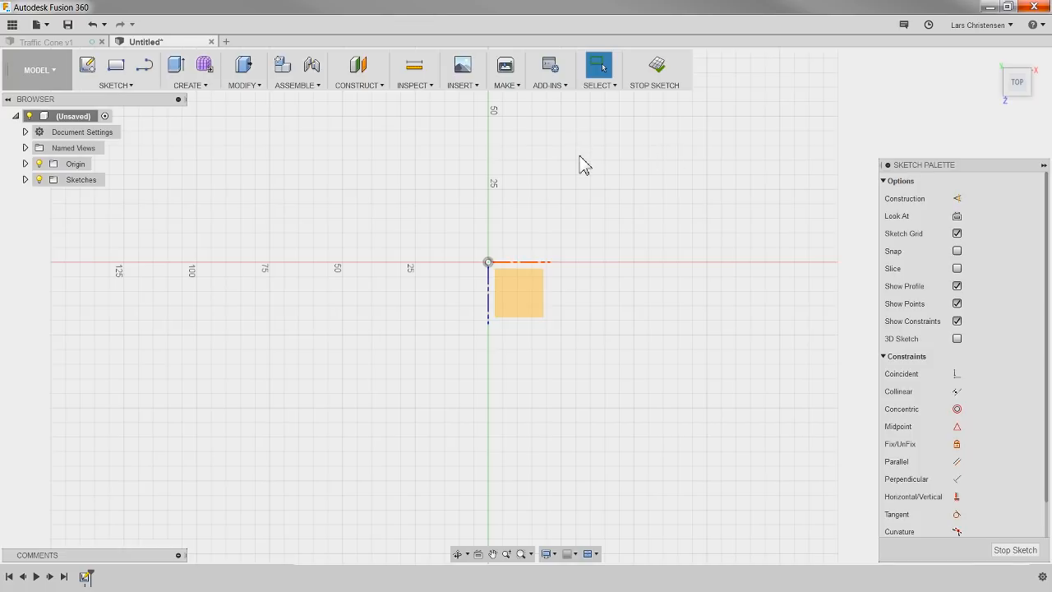
Step: Sketch a 300 × 300 mm center rectangle centred on the origin
click(114, 85)
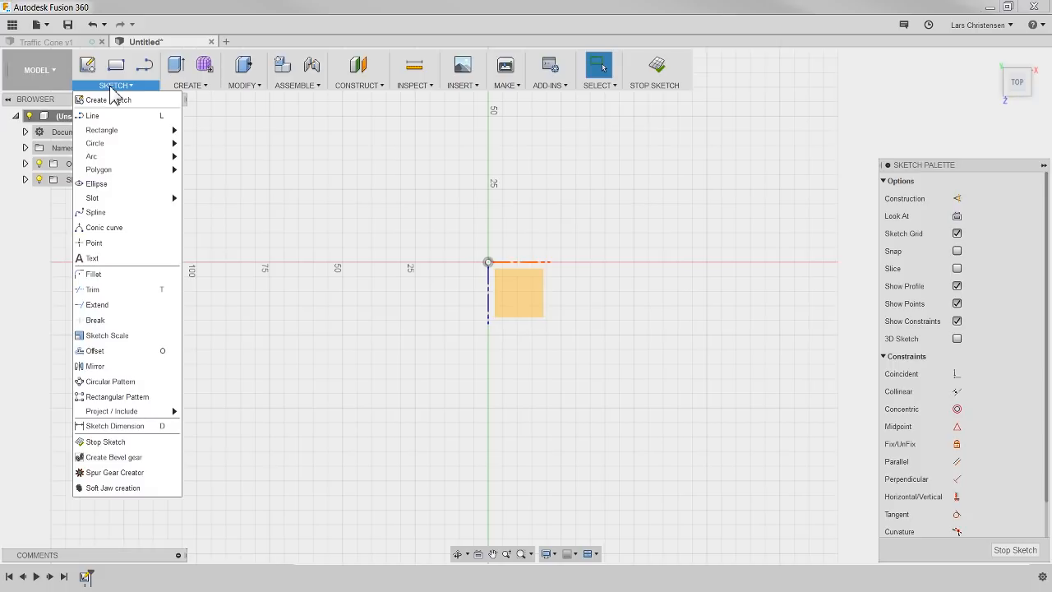
mouse_move(124, 133)
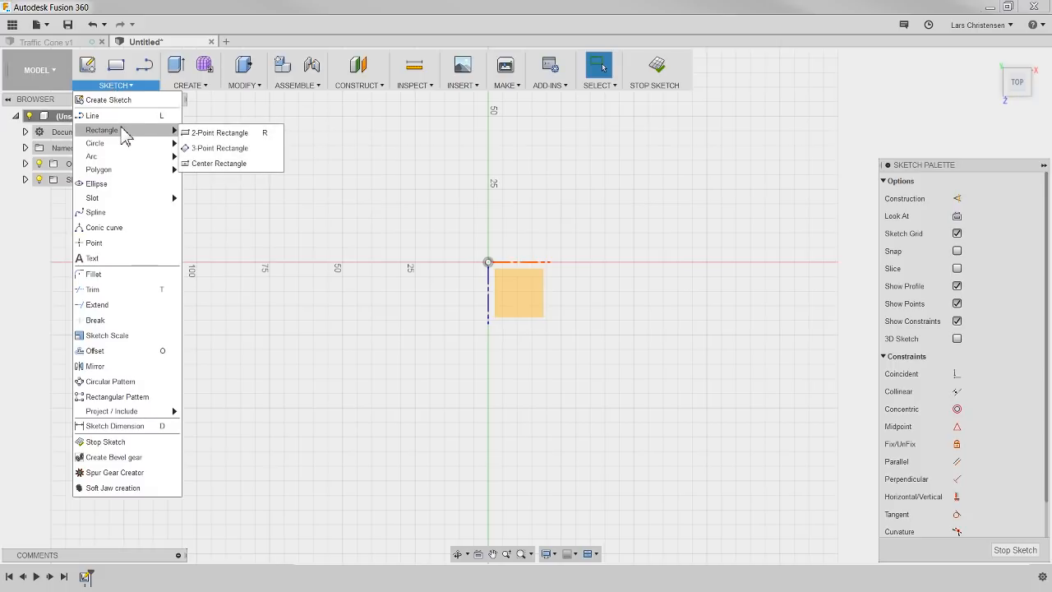
click(210, 164)
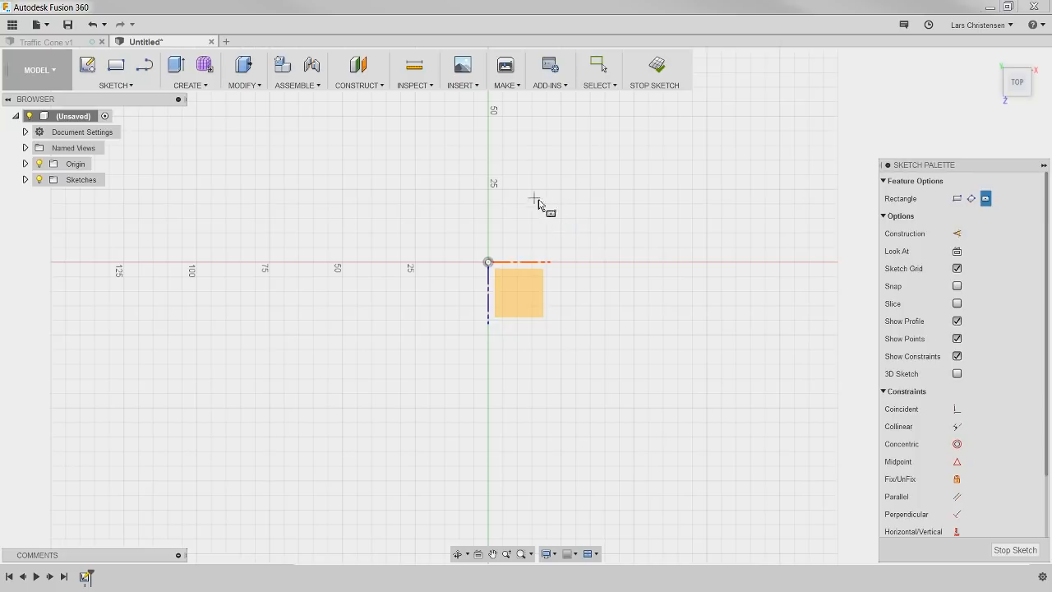
click(490, 265)
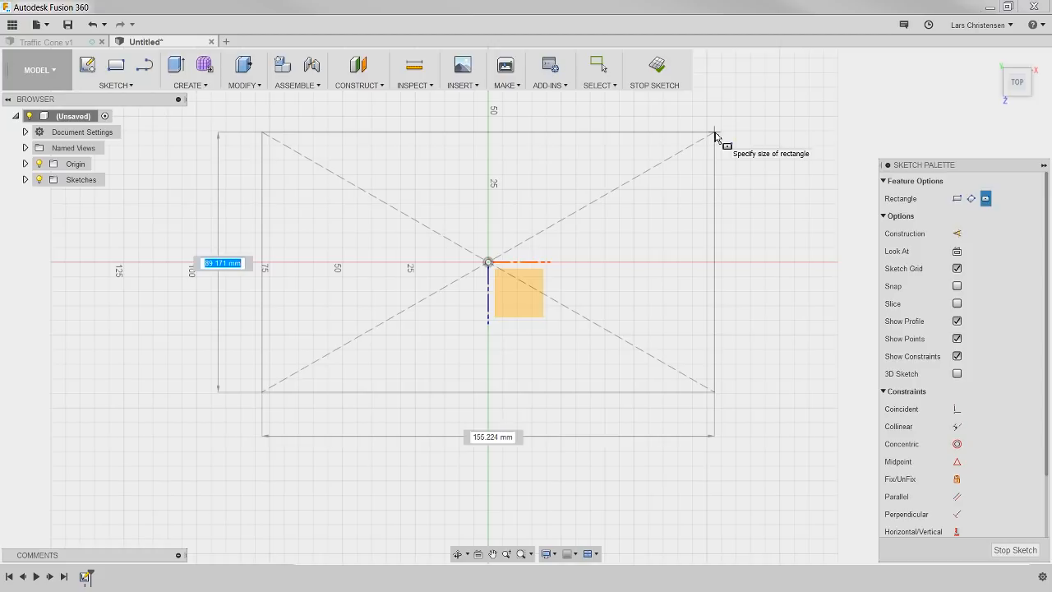
text(300)
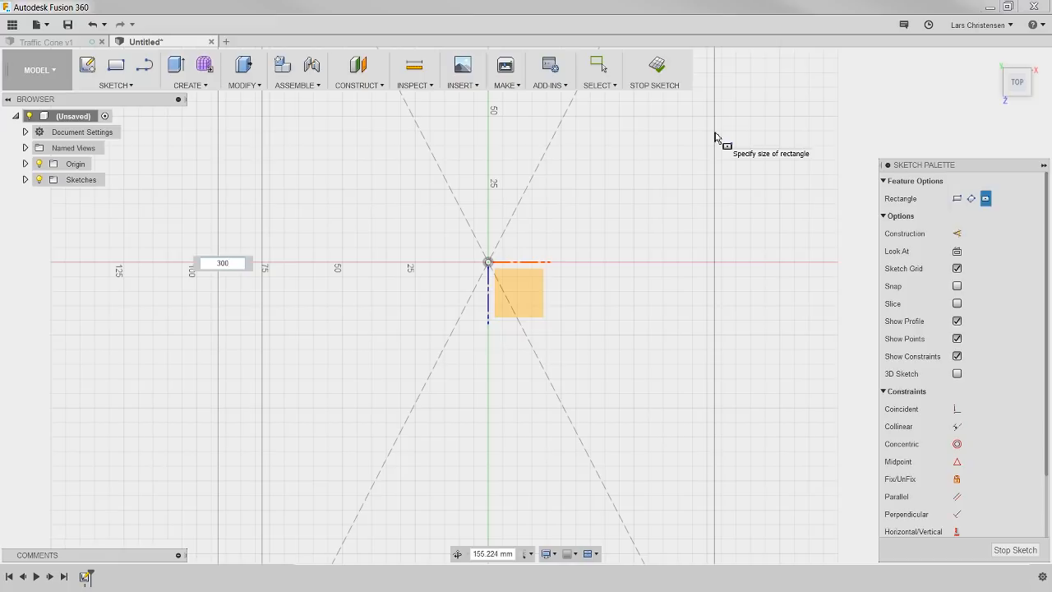
key(Tab)
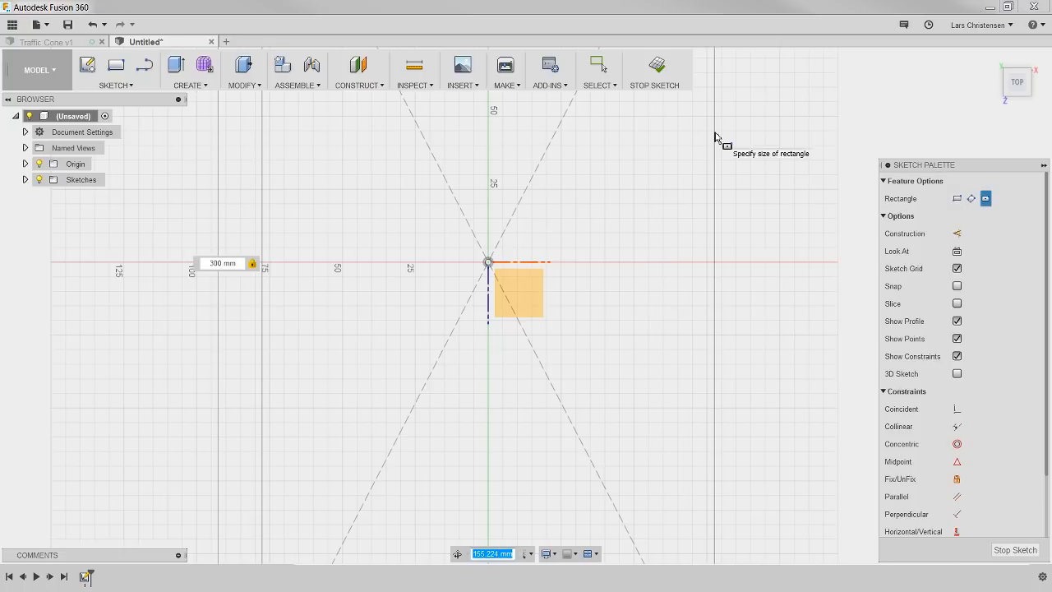
text(300)
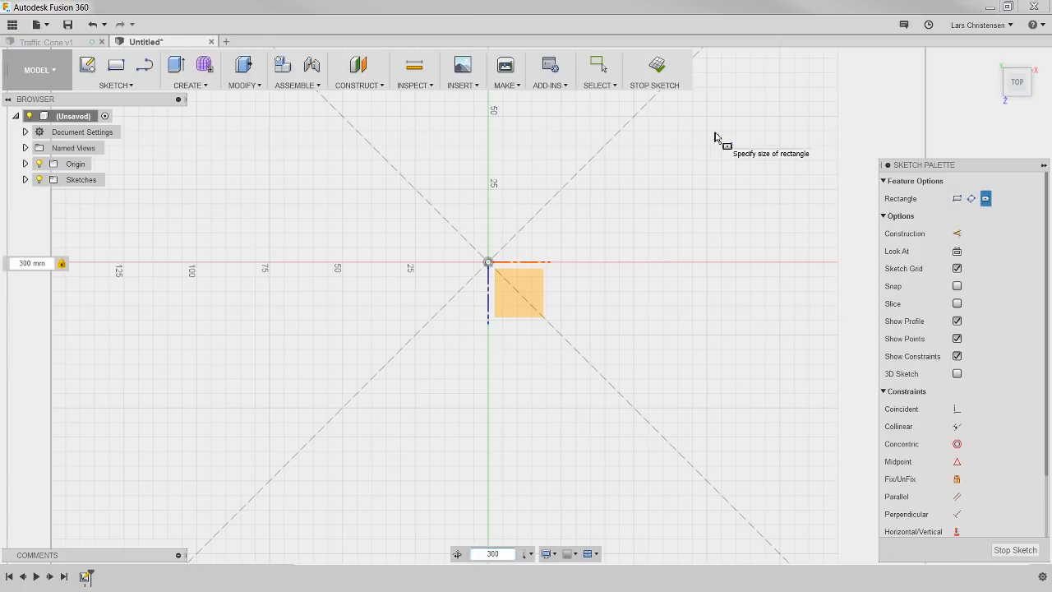
key(Return)
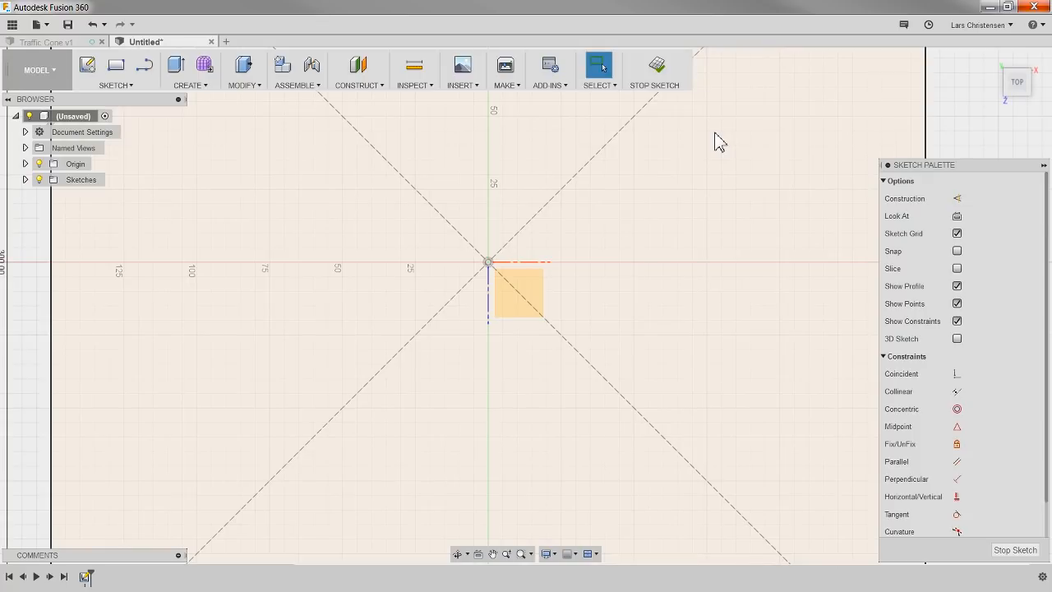
Step: Examine the square sketch at different magnifications, at an angle and from the top view
scroll(606, 183, up, 3)
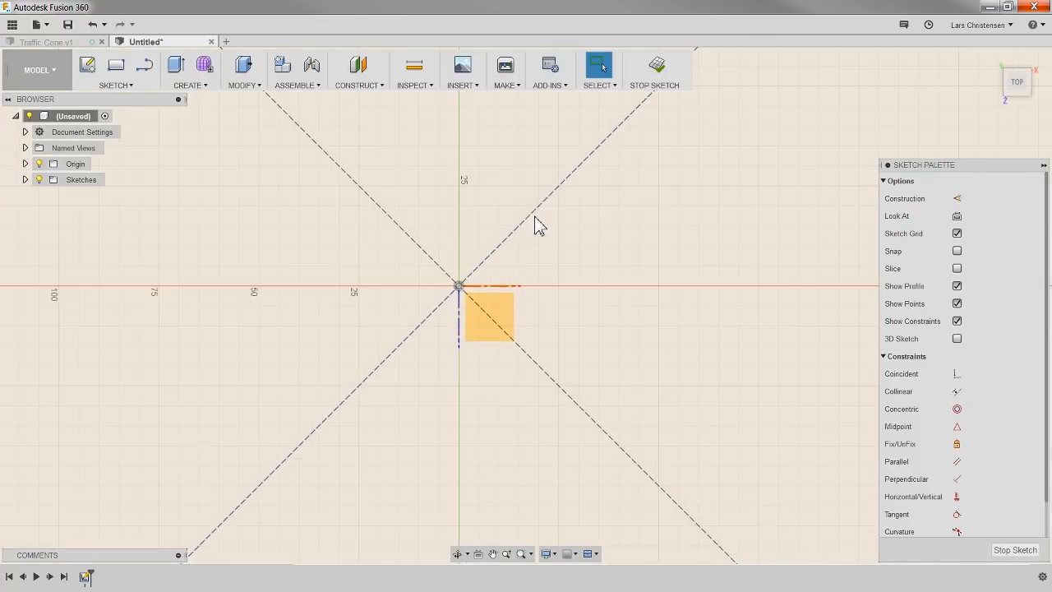
scroll(460, 275, down, 5)
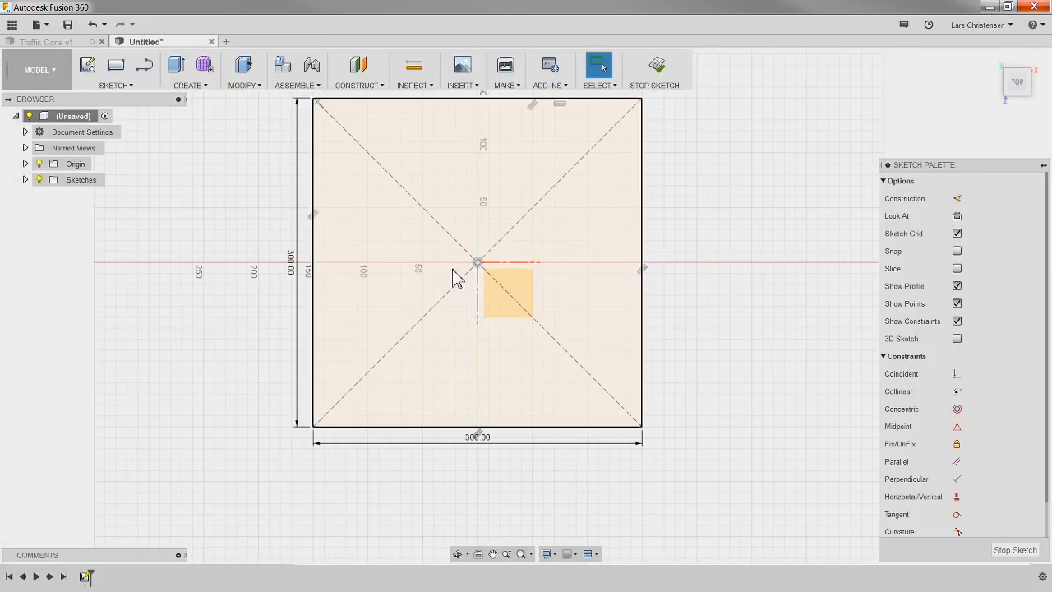
scroll(493, 193, up, 5)
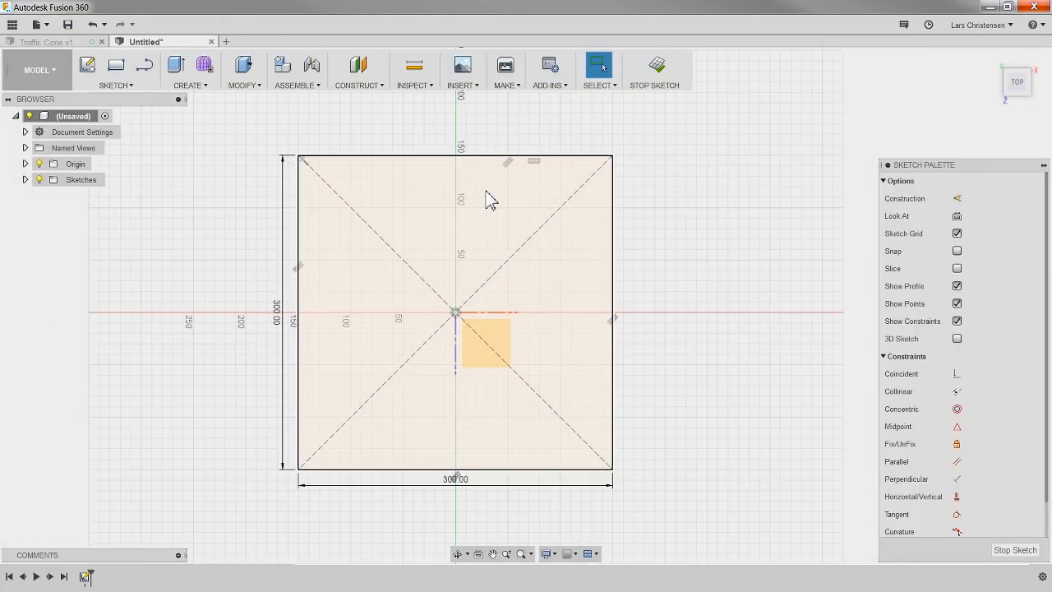
scroll(500, 319, down, 2)
scroll(499, 329, up, 4)
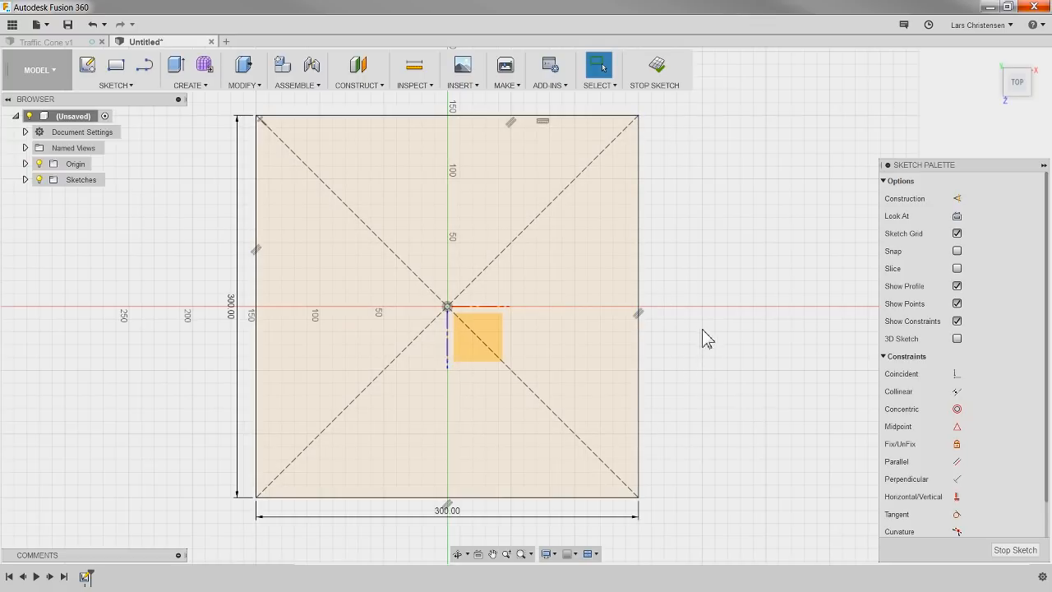
mouse_move(710, 338)
shift+middle_down()
mouse_move(709, 233)
mouse_move(707, 252)
mouse_move(623, 270)
mouse_move(695, 266)
mouse_move(650, 259)
mouse_move(680, 271)
shift+middle_up()
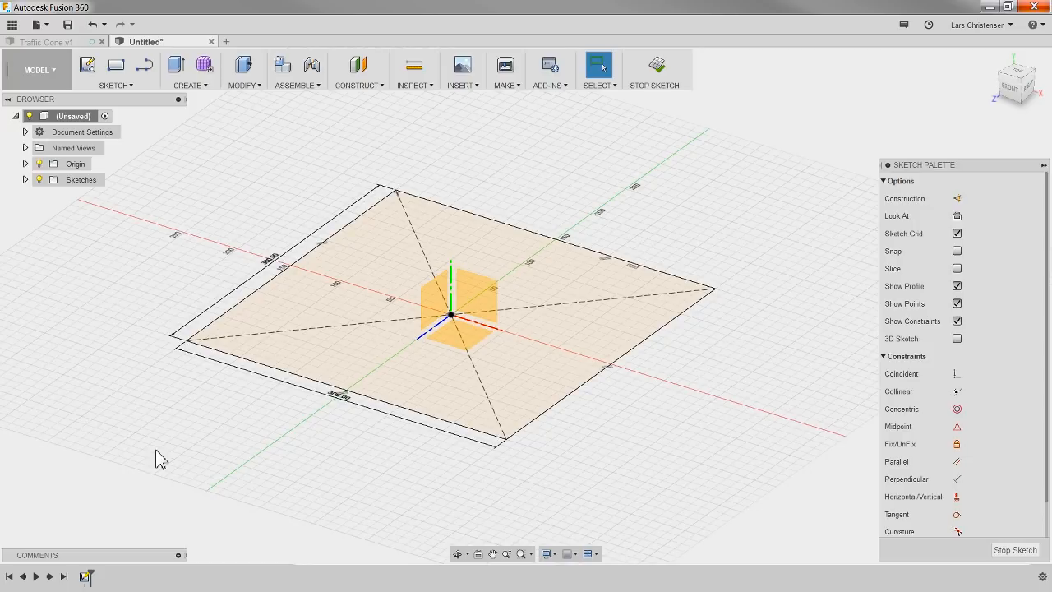
click(124, 86)
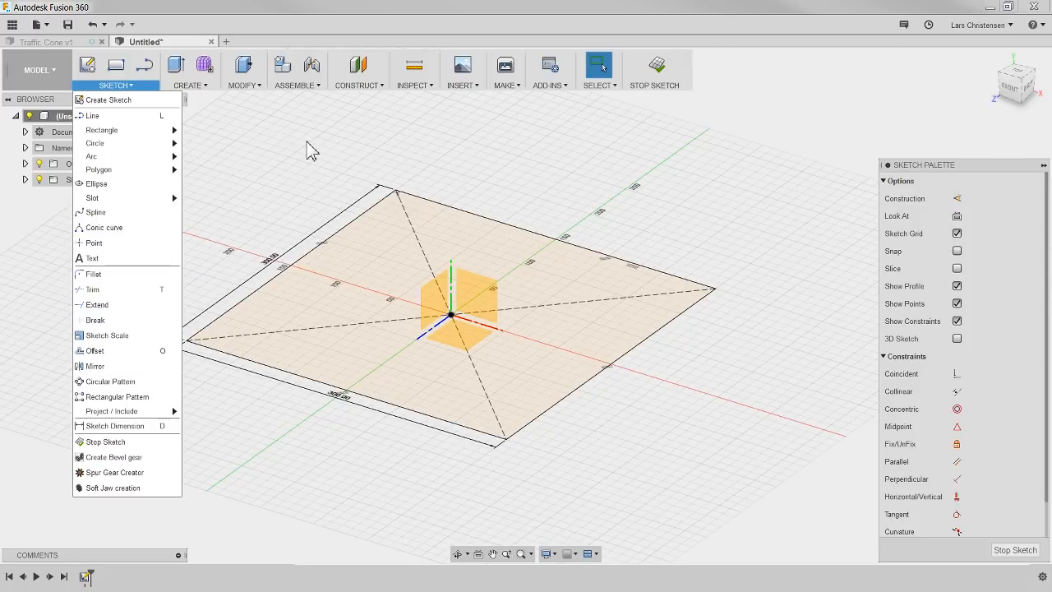
click(284, 149)
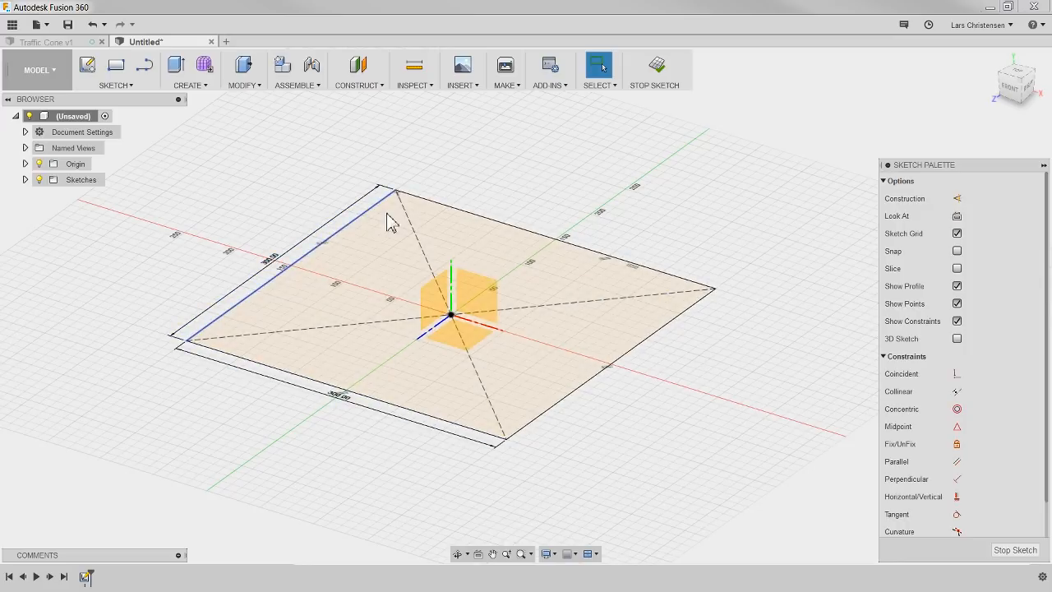
click(1018, 74)
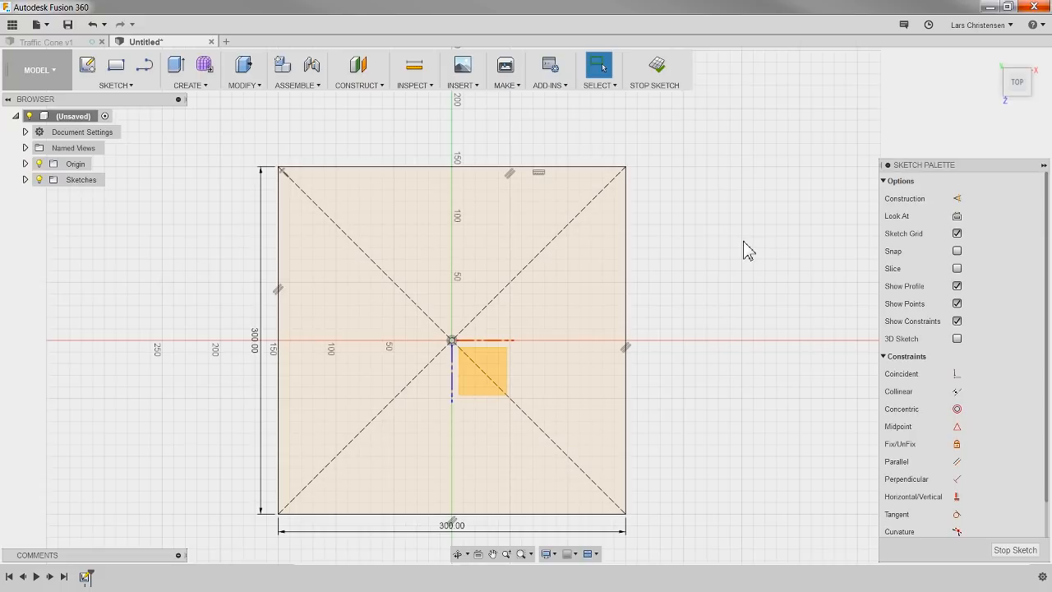
Step: Extrude the 300 mm square profile upward by 25 mm as a new body
key(q)
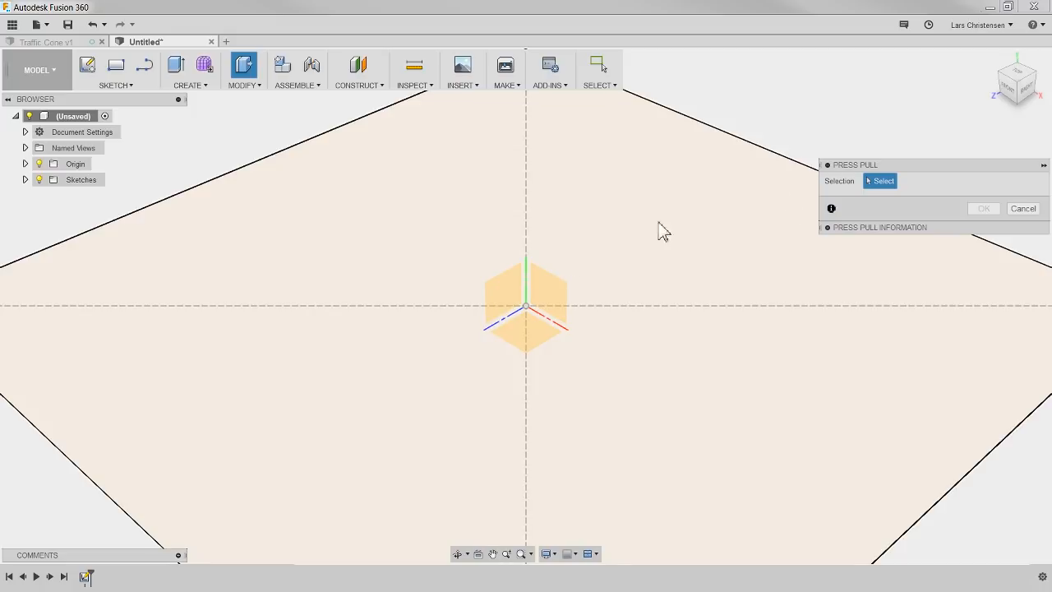
click(439, 234)
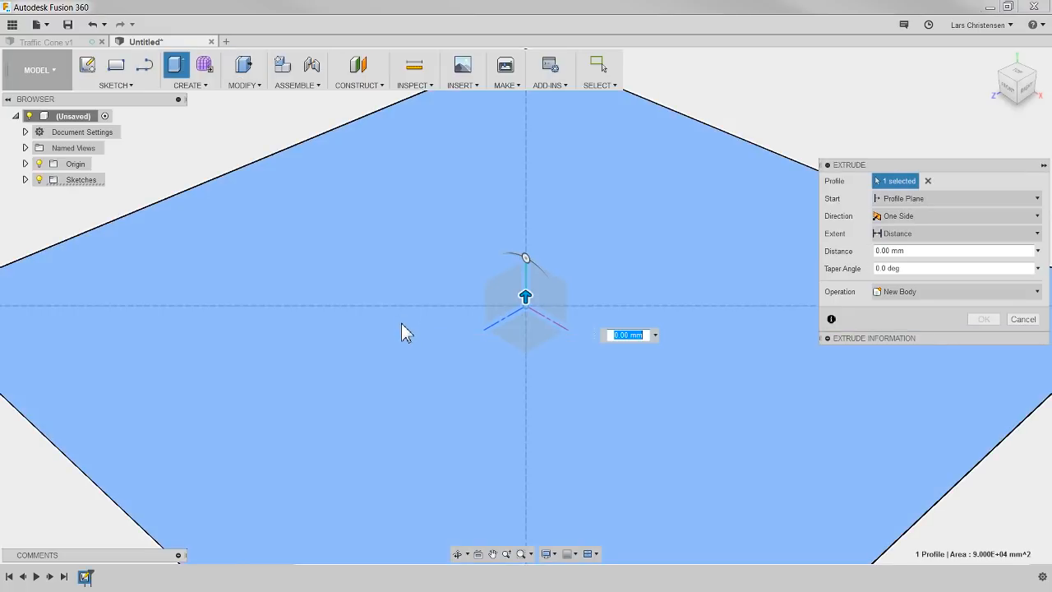
scroll(401, 328, down, 5)
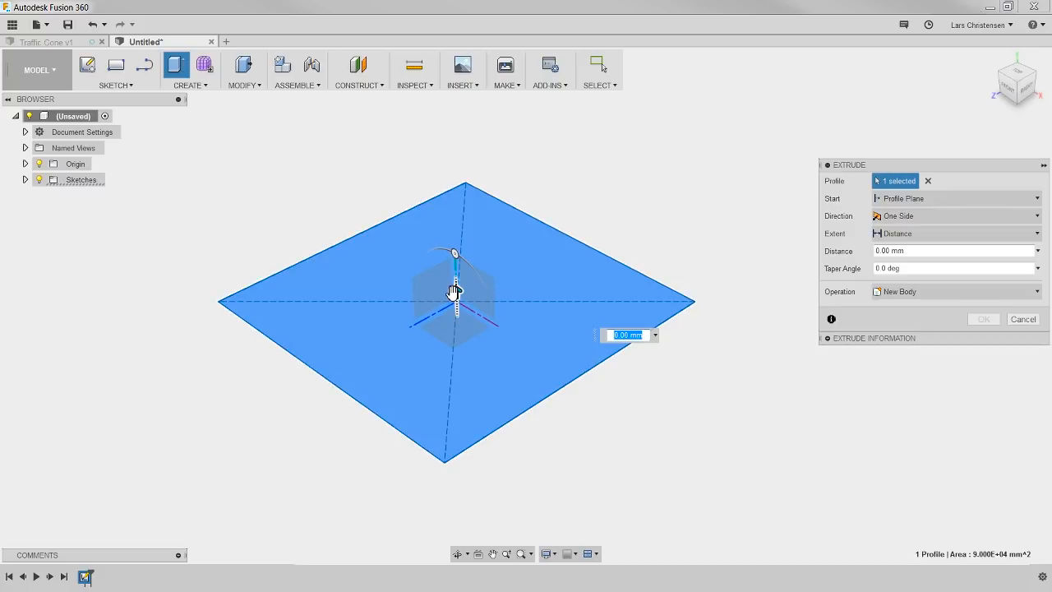
drag(456, 292, 462, 266)
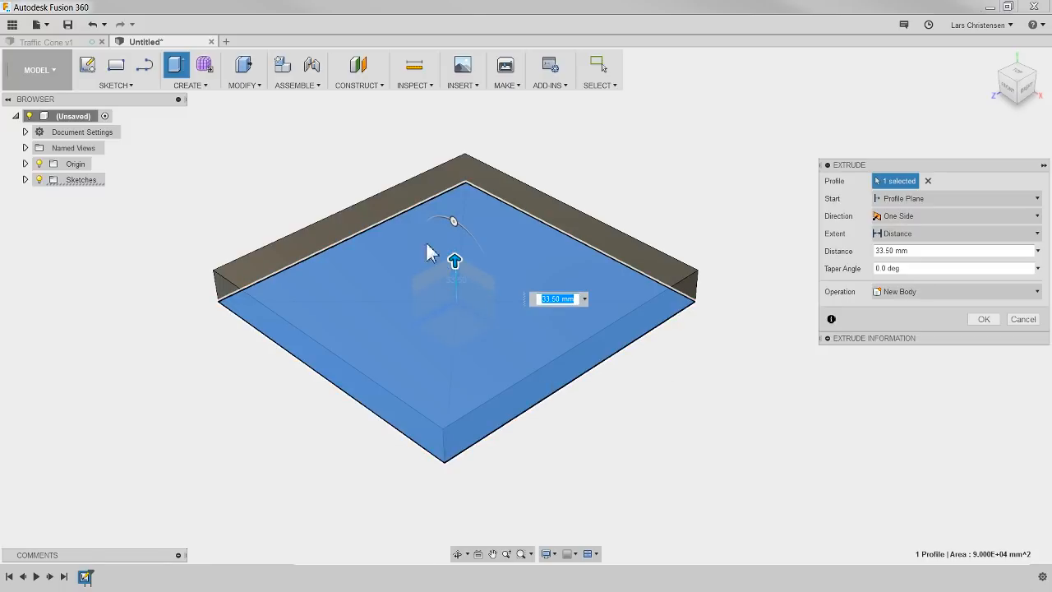
text(25)
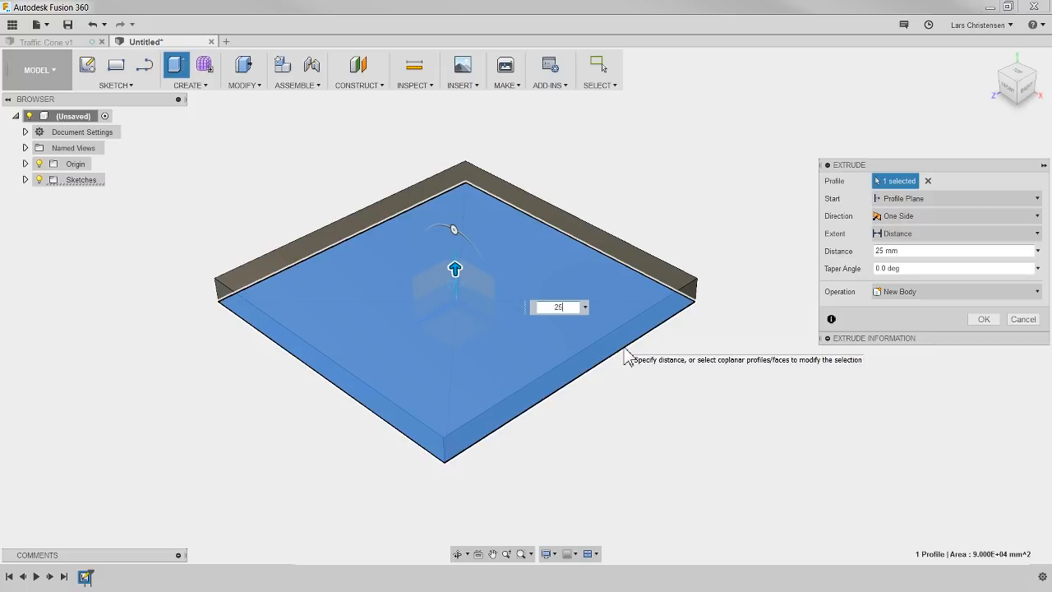
key(Return)
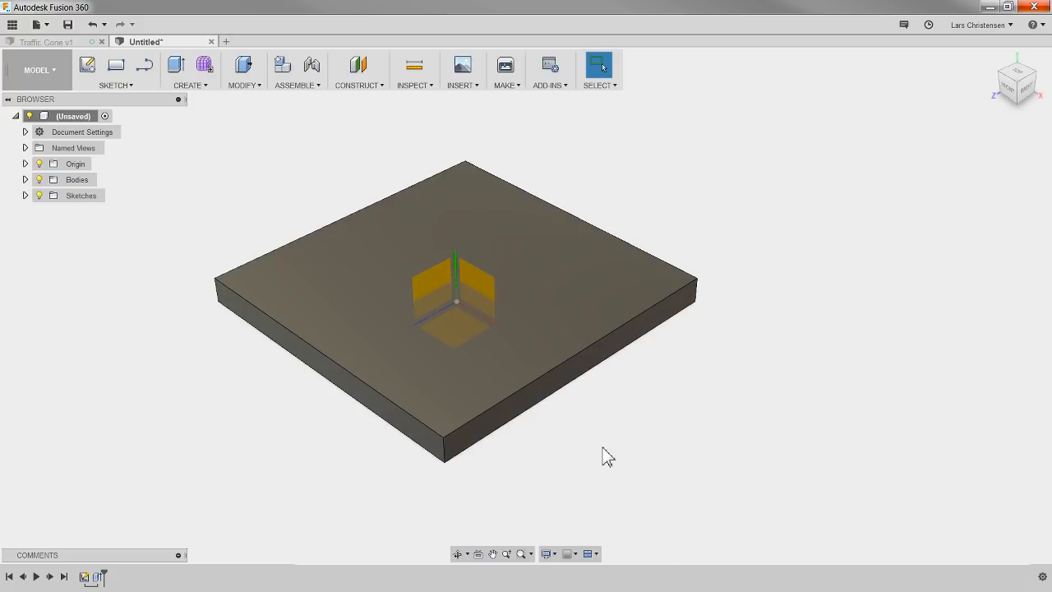
Step: Reopen the base square's sketch from the design history to review its dimensions, and leave it without editing
mouse_move(589, 452)
shift+middle_down()
mouse_move(634, 453)
mouse_move(771, 415)
mouse_move(795, 386)
mouse_move(721, 430)
mouse_move(625, 425)
mouse_move(557, 444)
mouse_move(592, 456)
mouse_move(604, 442)
shift+middle_up()
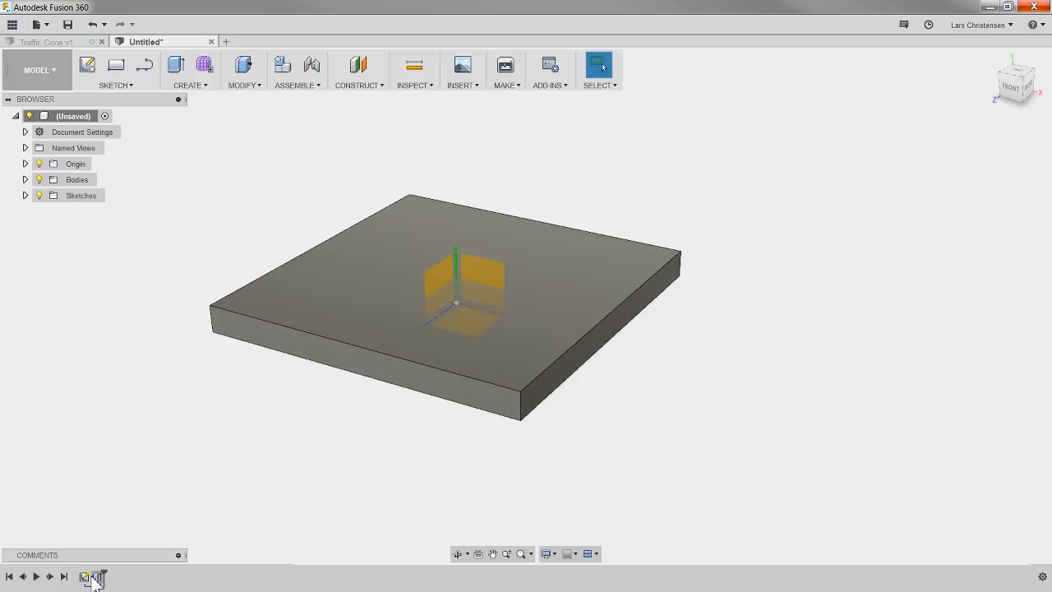
click(86, 577)
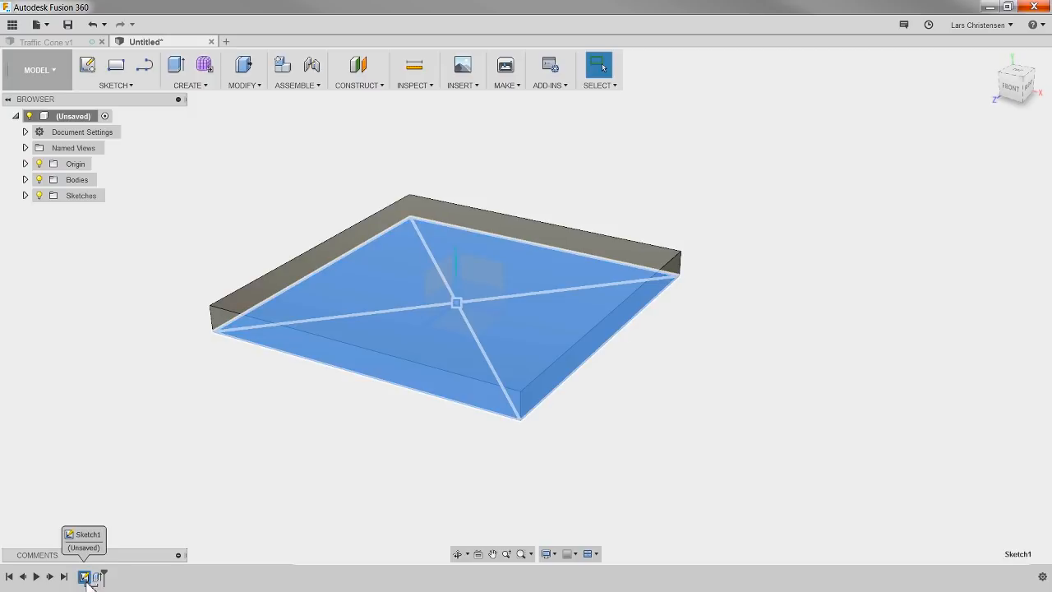
right_click(86, 577)
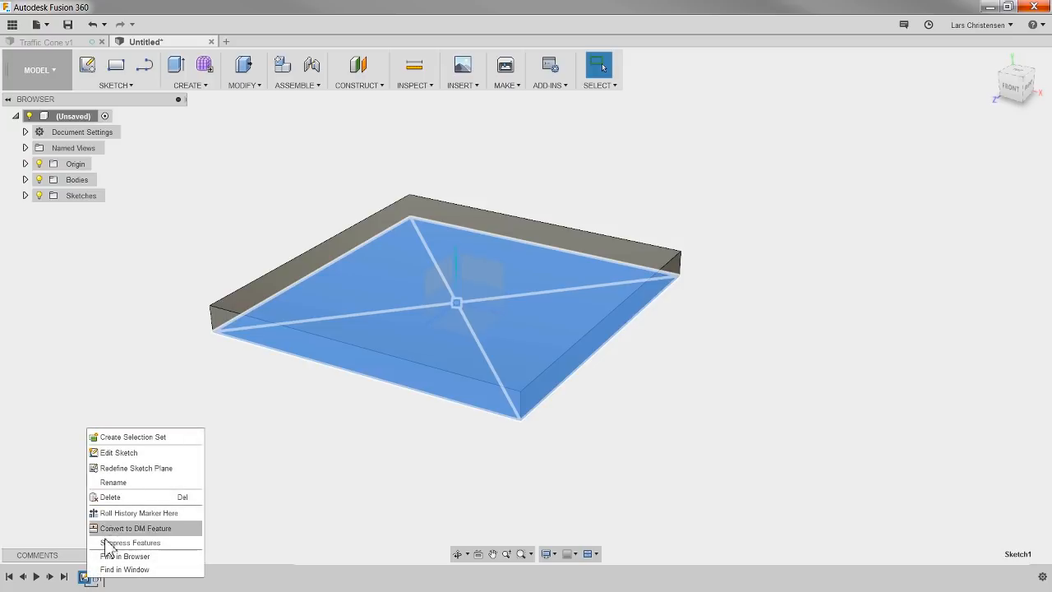
click(115, 453)
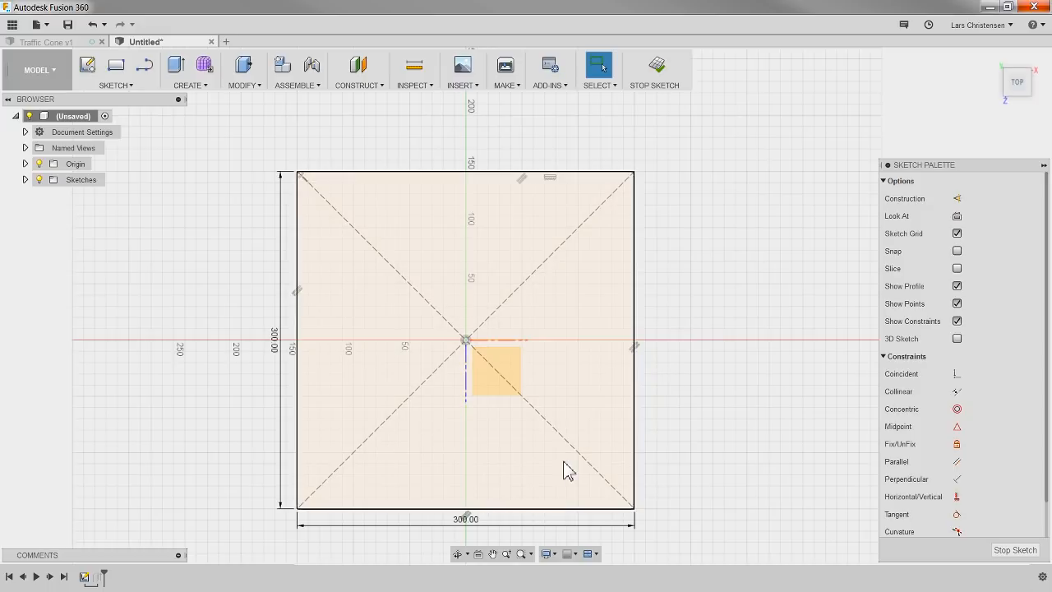
click(1015, 550)
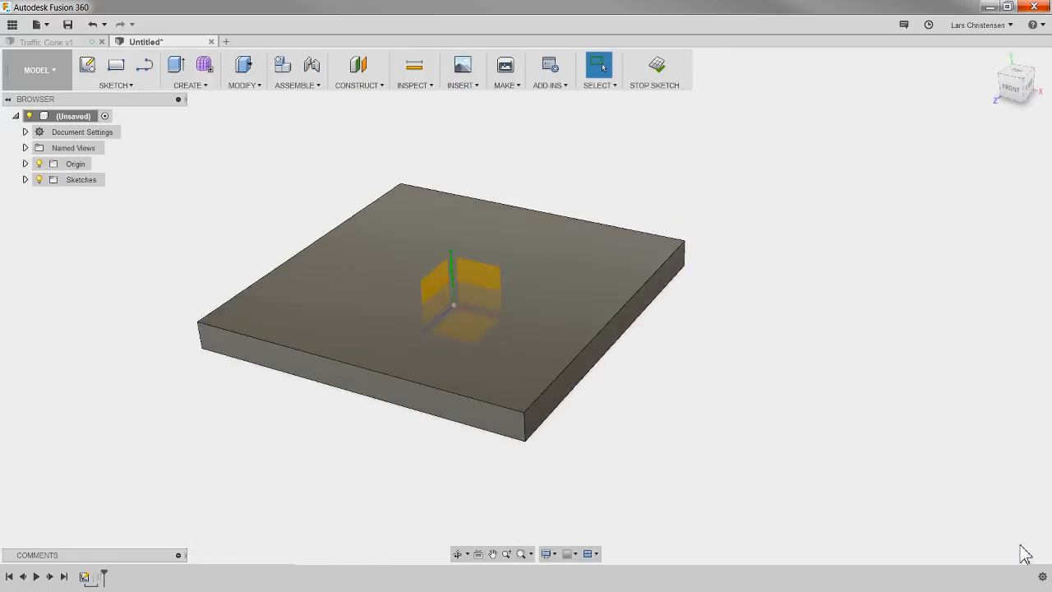
Step: Reopen the base plate's extrude feature to review its settings and close it without changing any
right_click(98, 578)
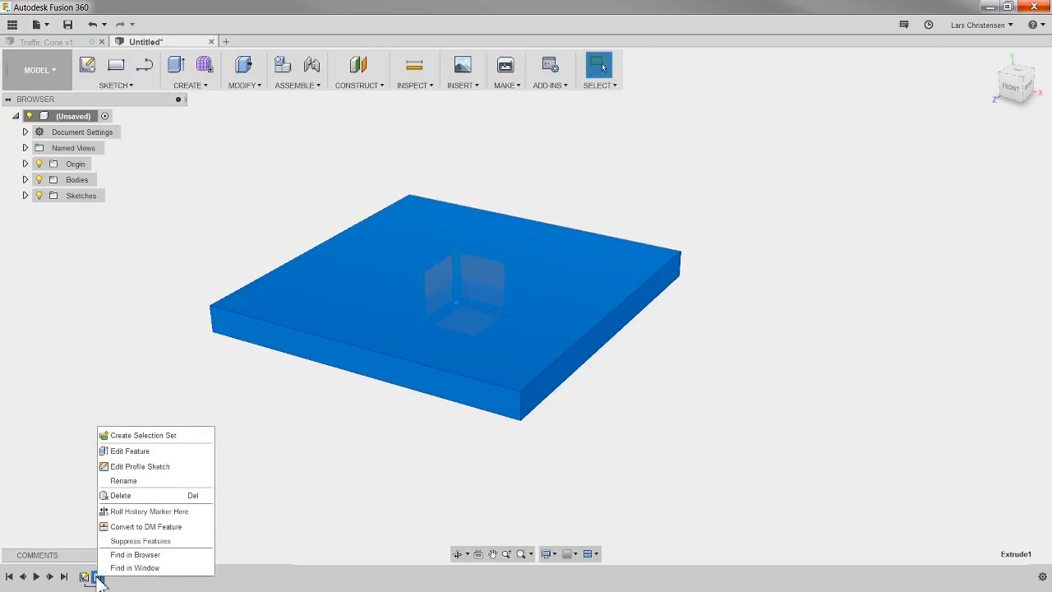
click(142, 452)
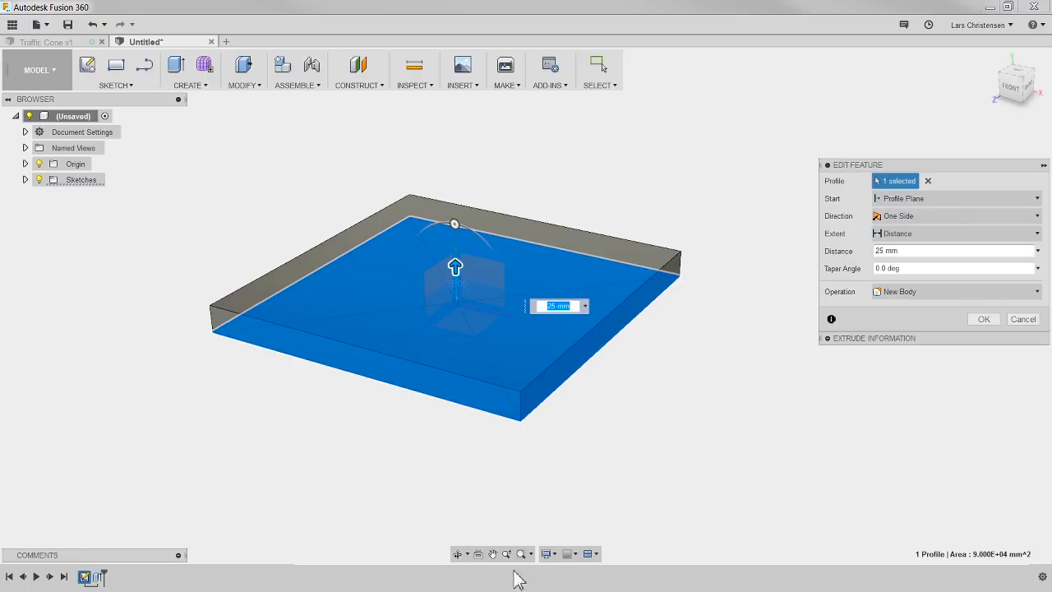
click(984, 319)
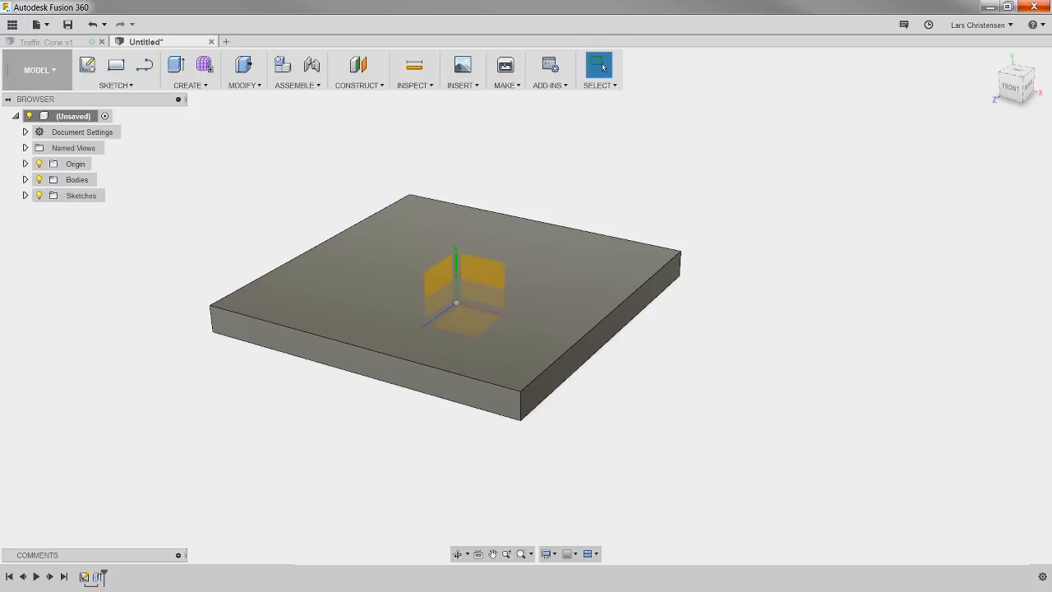
Step: Set the default modeling orientation to Z up, check it in a new blank design, and close that design
click(981, 25)
click(980, 56)
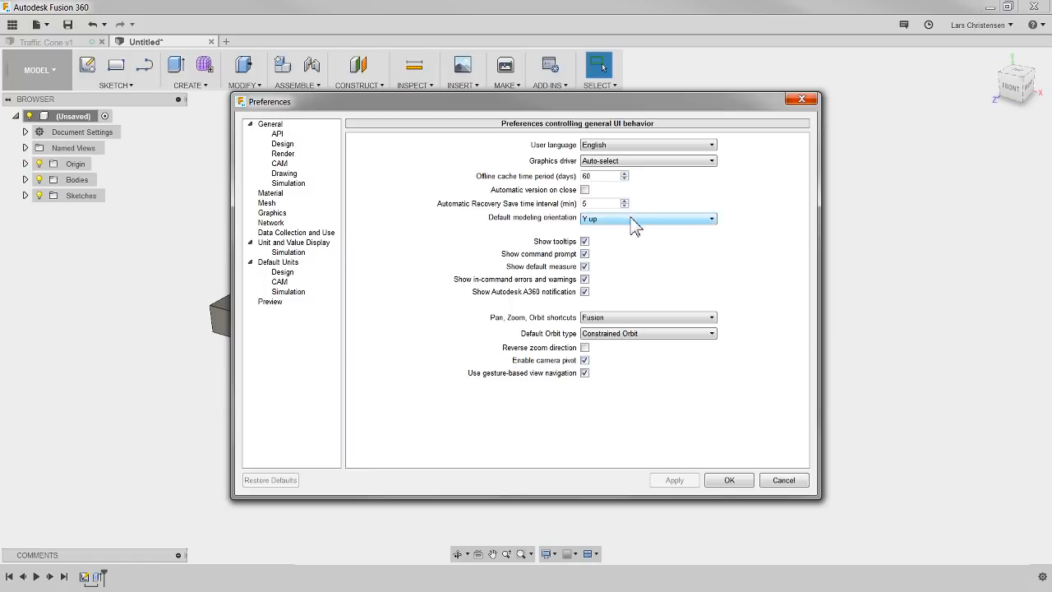
click(631, 219)
click(625, 238)
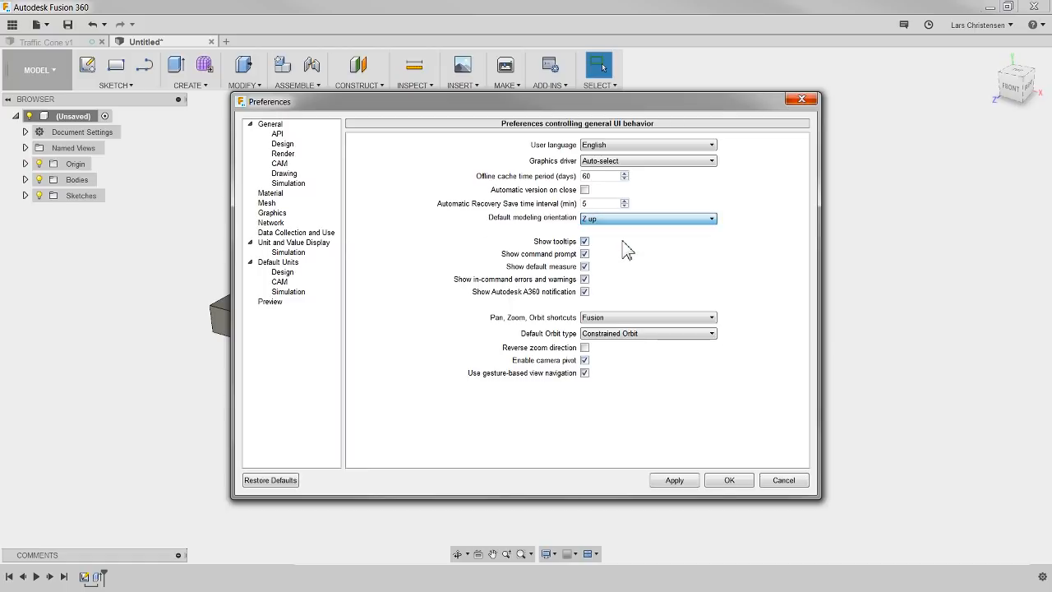
click(687, 481)
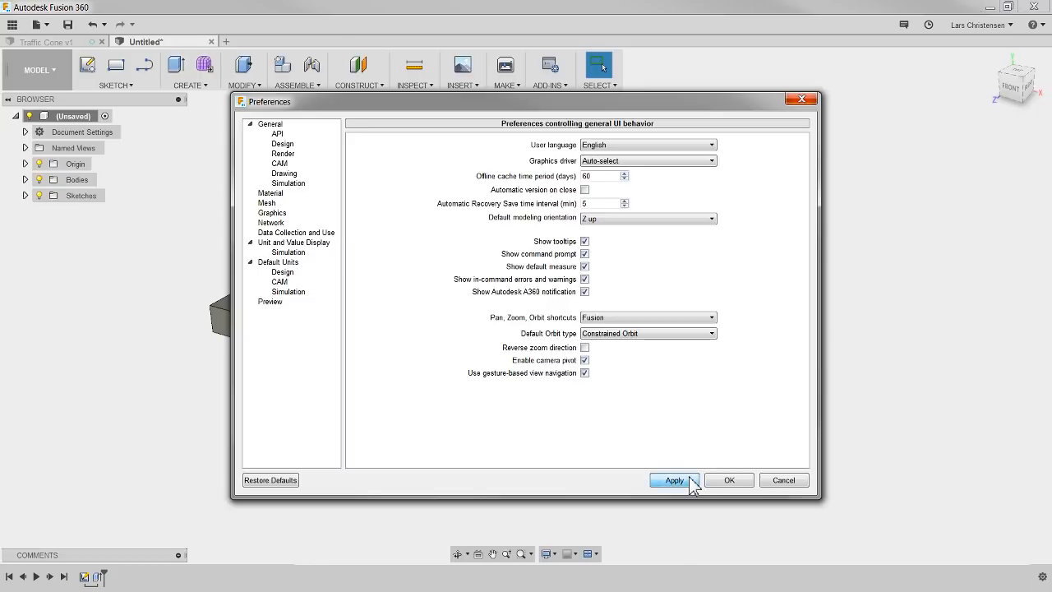
click(735, 484)
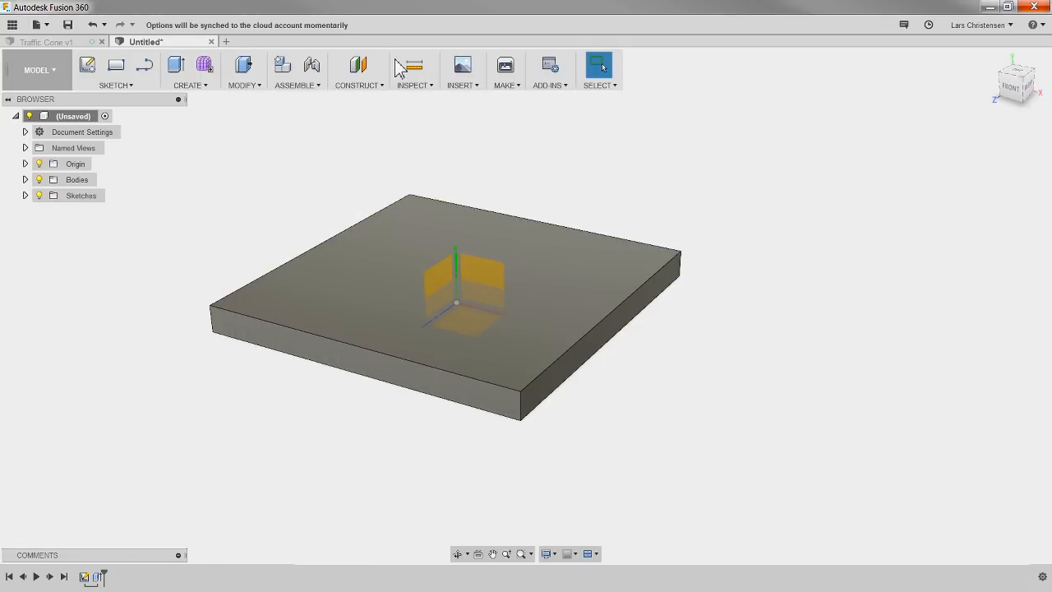
click(227, 42)
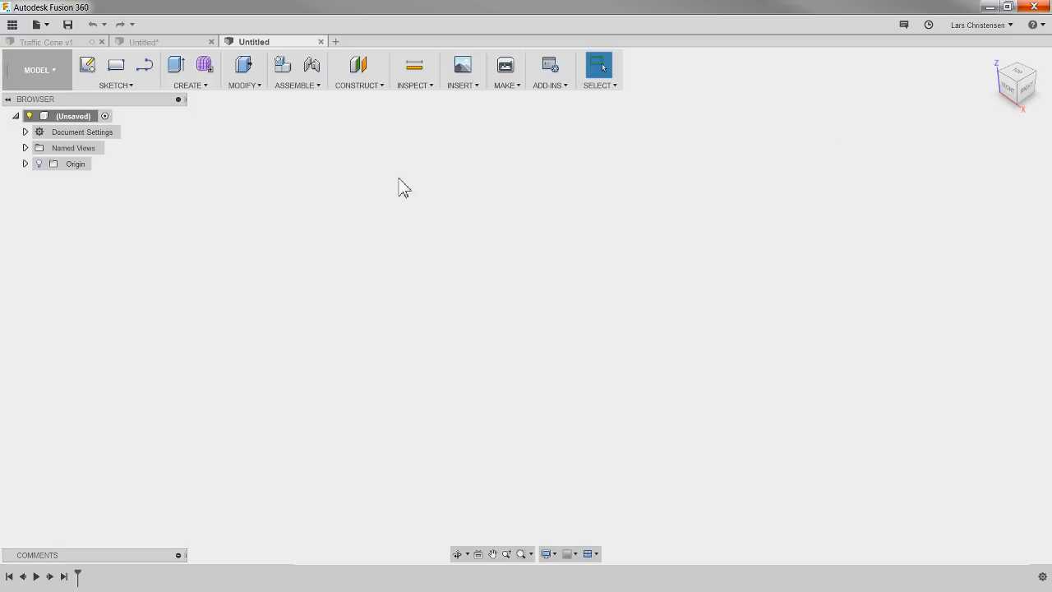
click(321, 41)
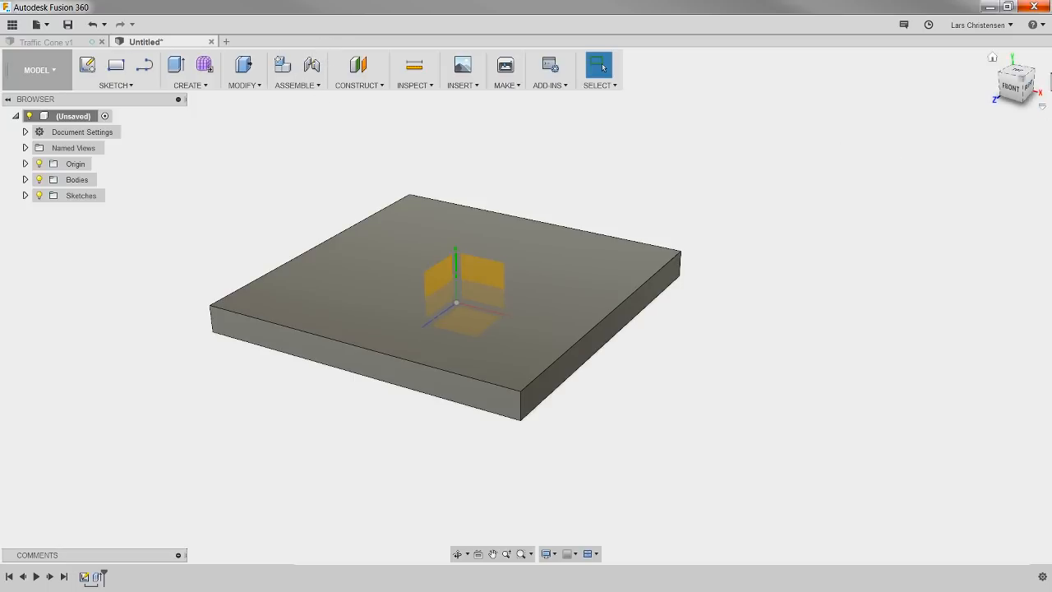
Step: Set the default modeling orientation to Y up in the preferences and apply it
click(987, 24)
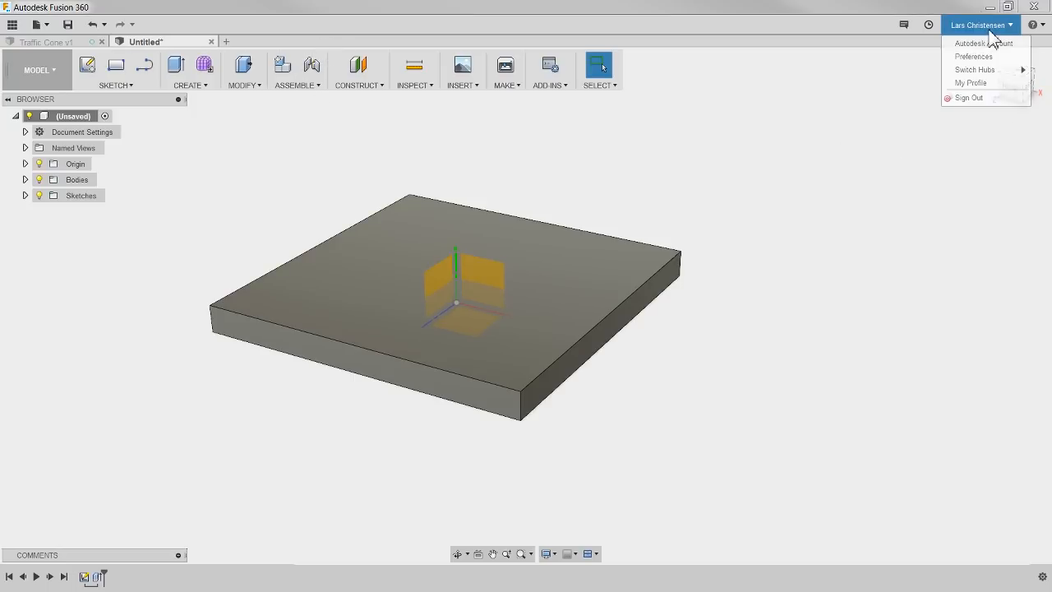
click(987, 56)
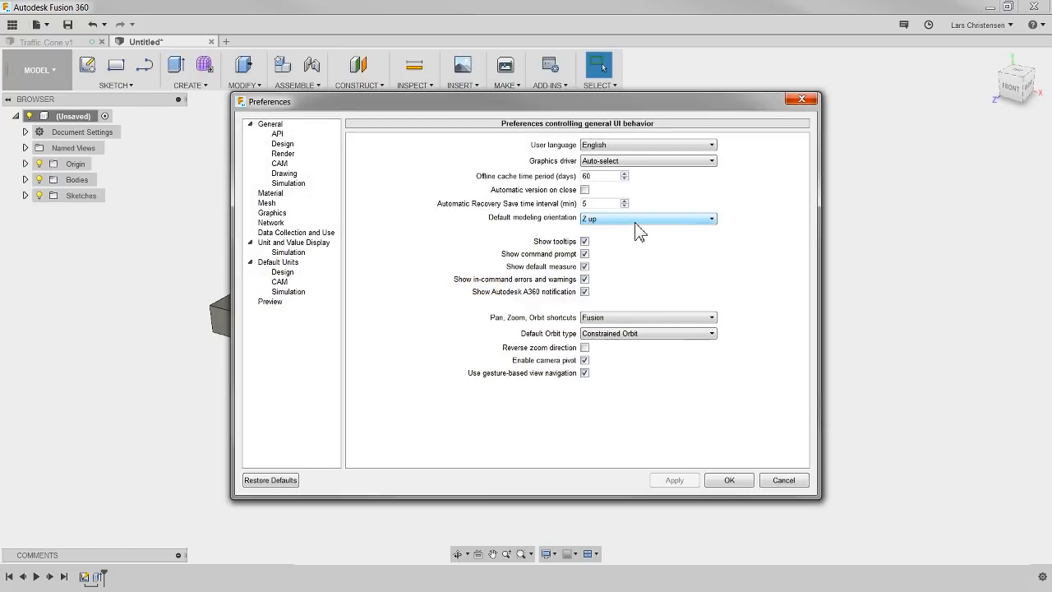
click(635, 218)
click(632, 229)
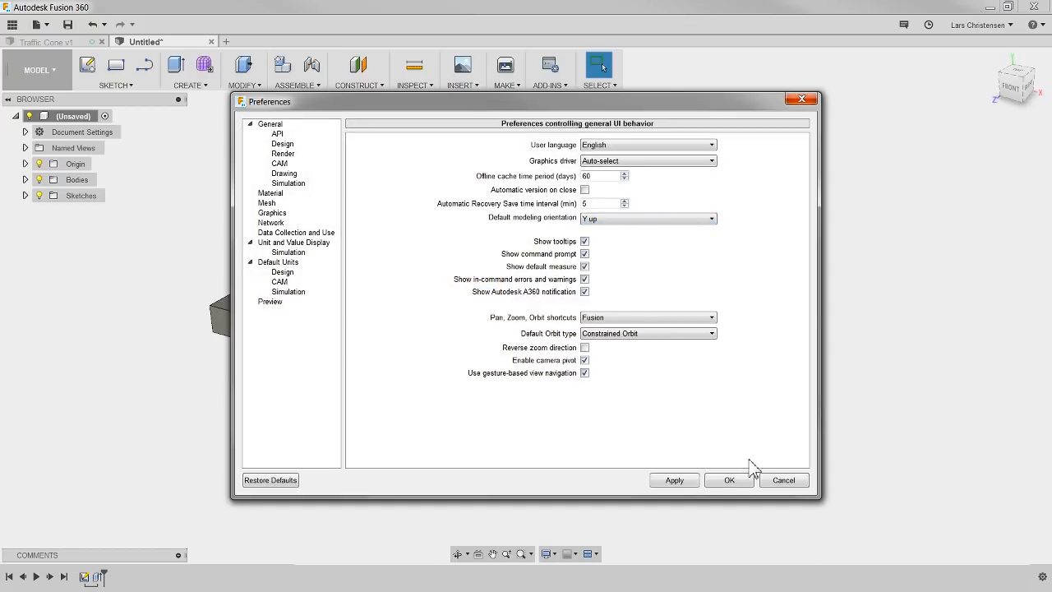
click(674, 482)
click(729, 482)
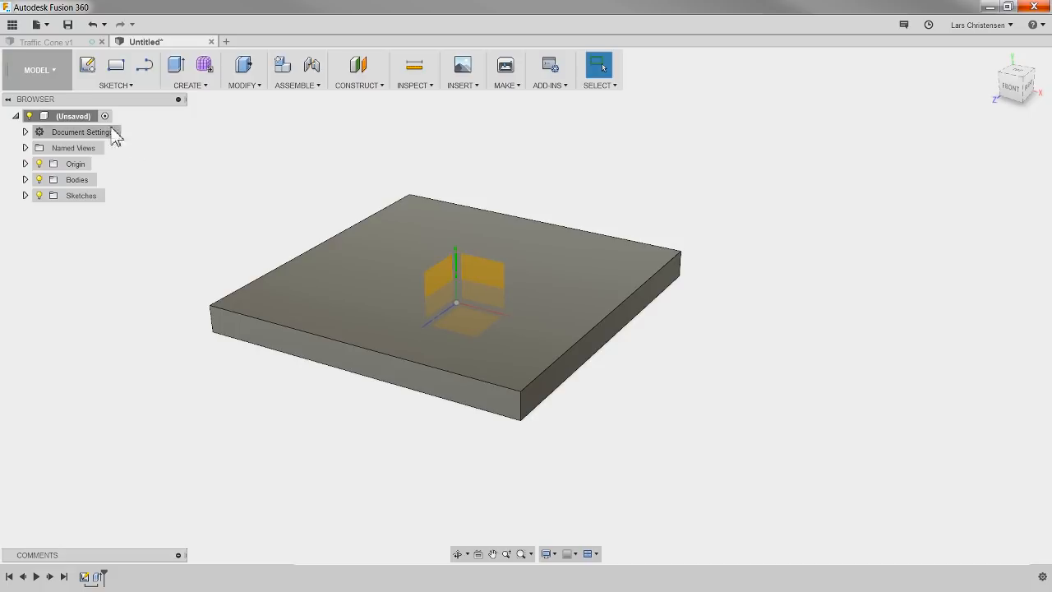
Step: Examine the finished Traffic Cone v1 model and the available creation commands, comparing it with the untitled base plate design
click(47, 41)
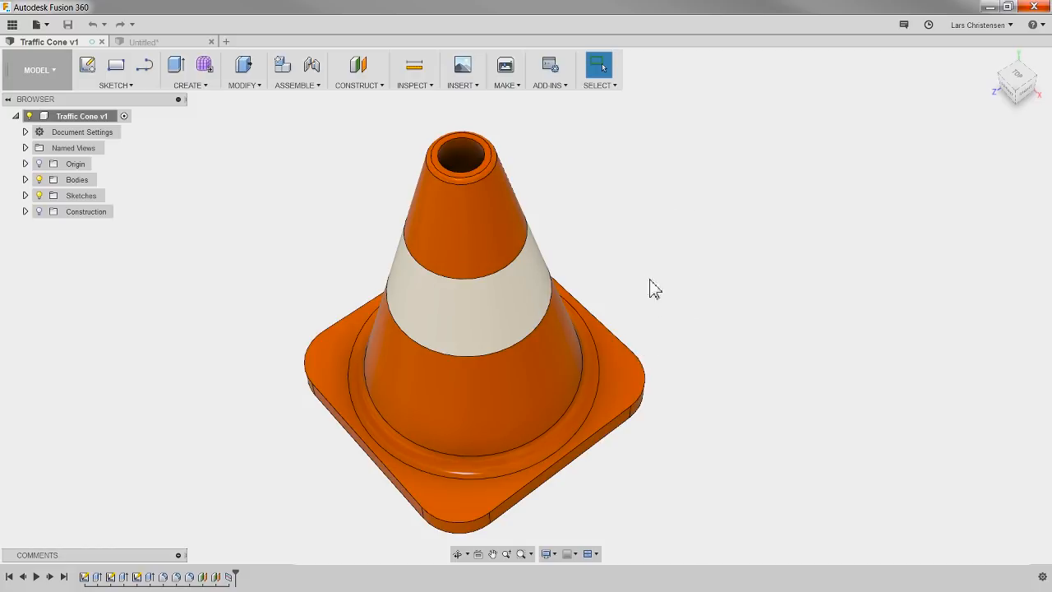
shift+middle_drag(660, 293, 646, 264)
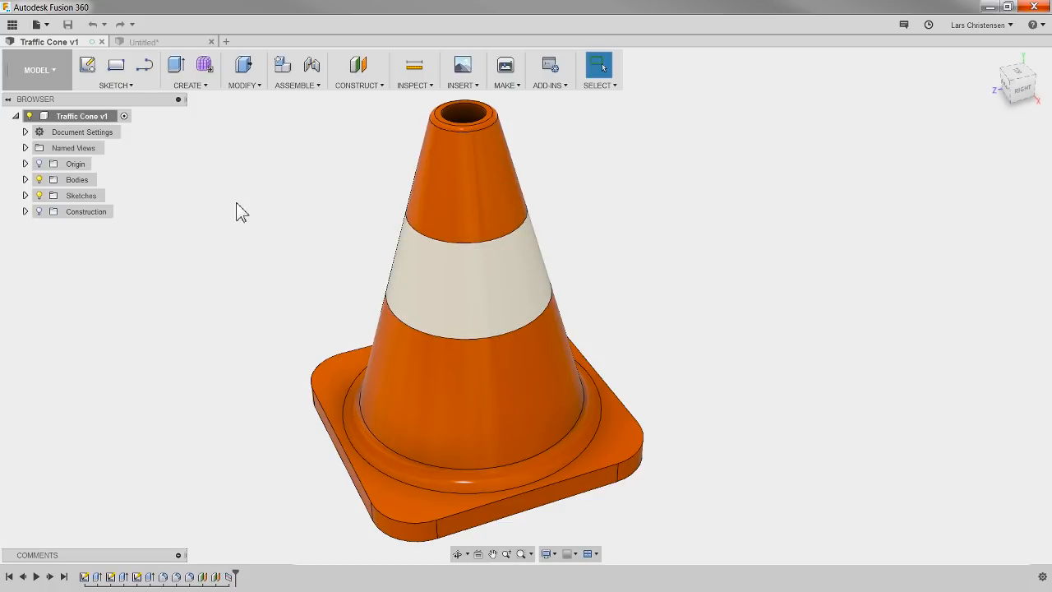
click(194, 85)
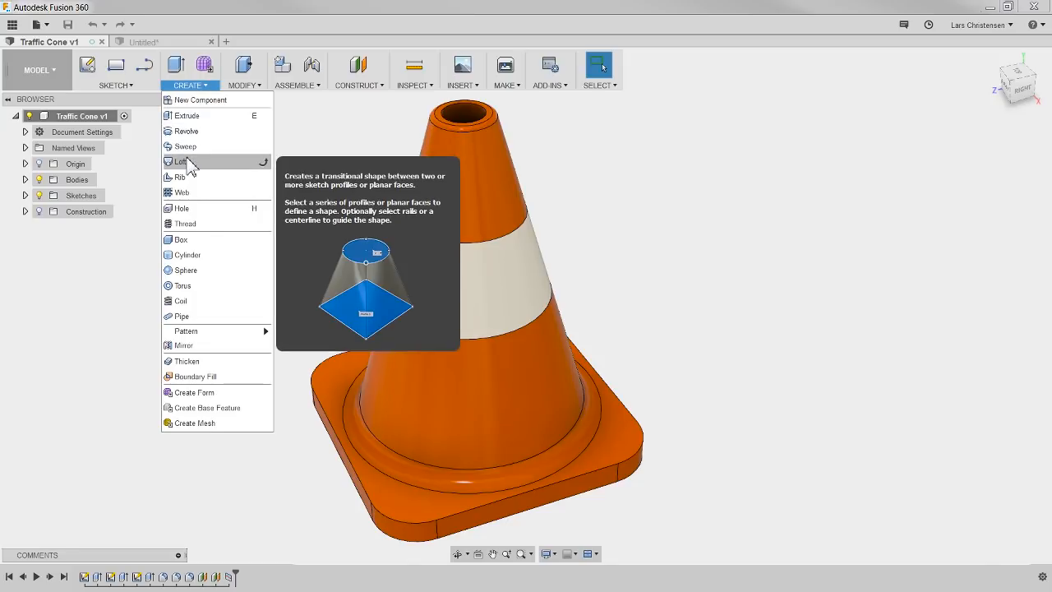
click(335, 125)
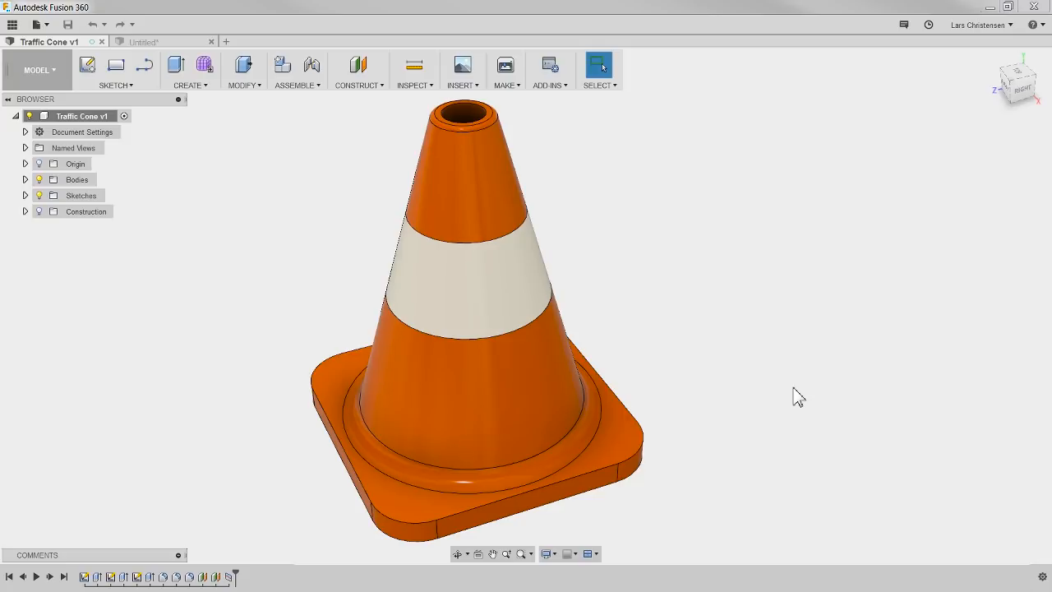
click(147, 43)
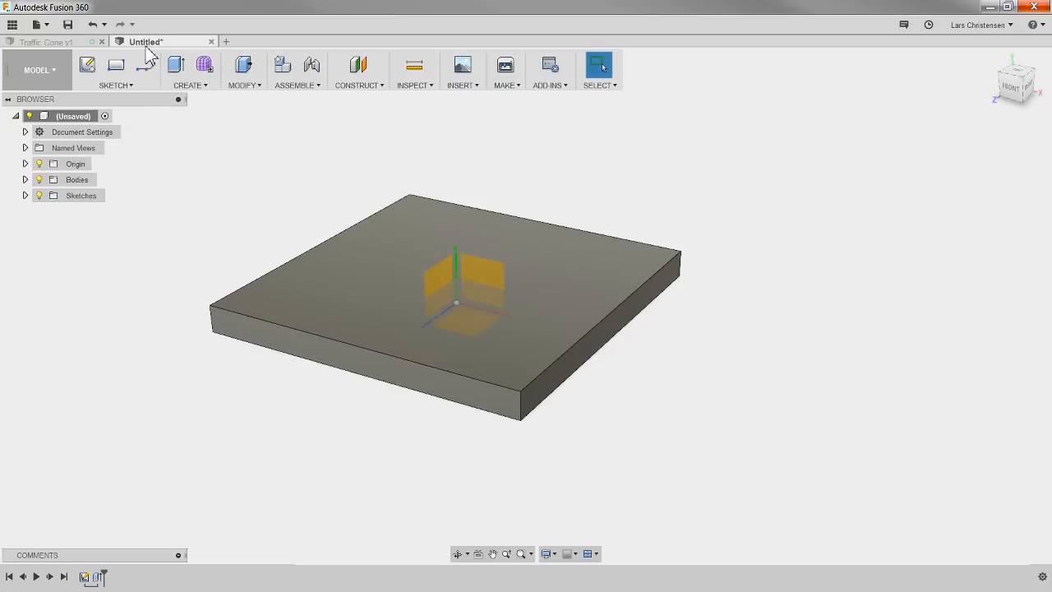
click(79, 42)
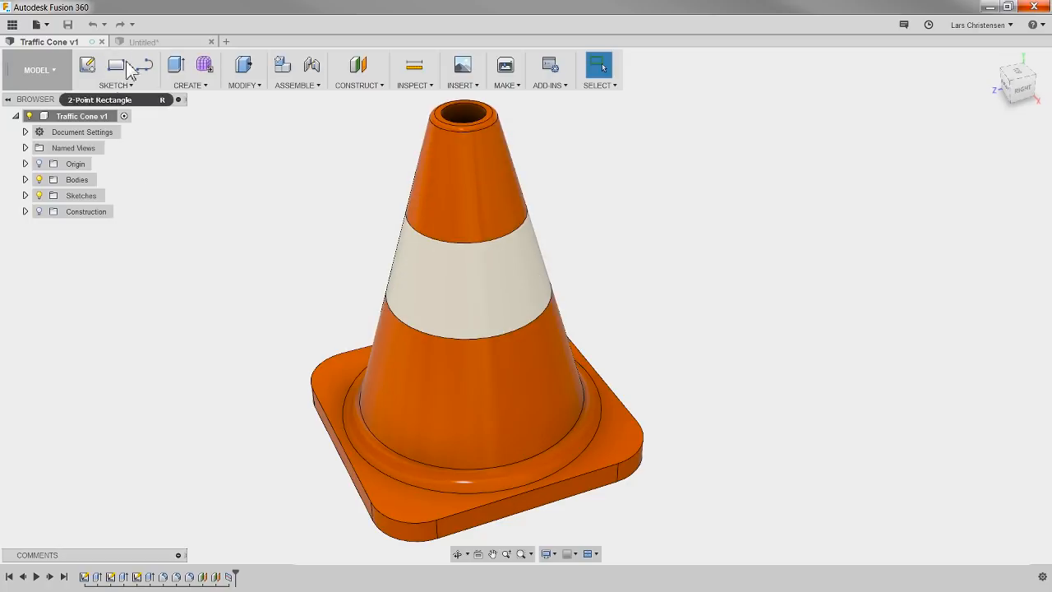
click(162, 41)
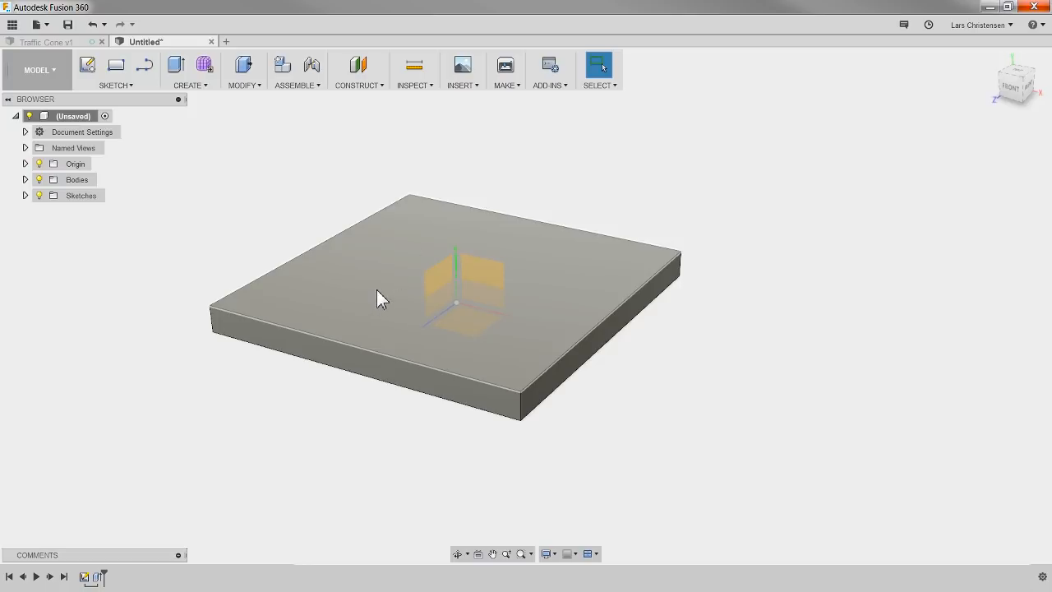
Step: Sketch a 250 mm diameter circle centred on the origin on the base plate's upper face
click(87, 69)
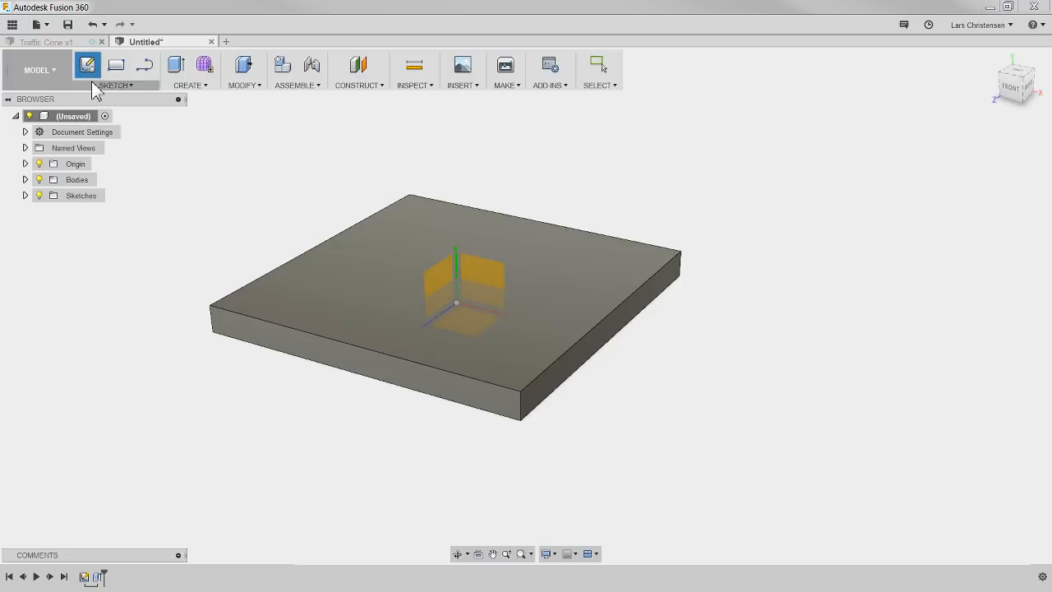
click(338, 301)
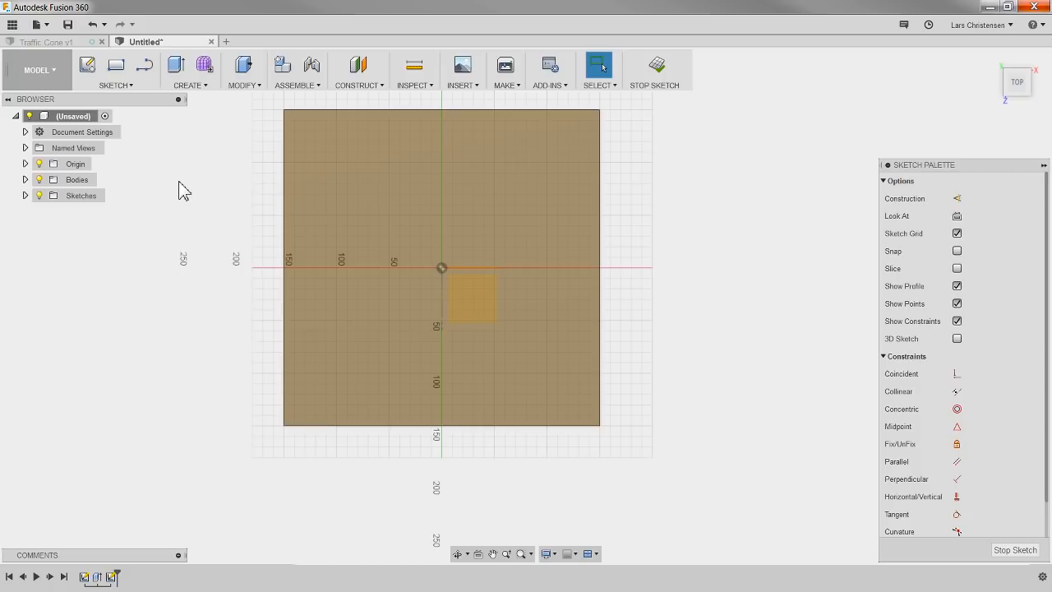
click(115, 86)
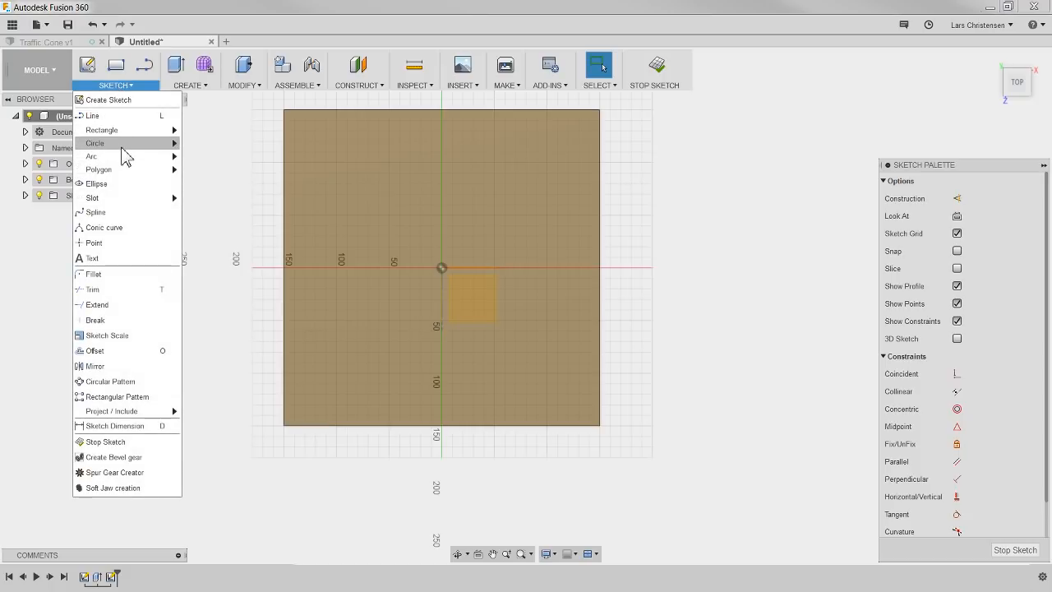
mouse_move(122, 146)
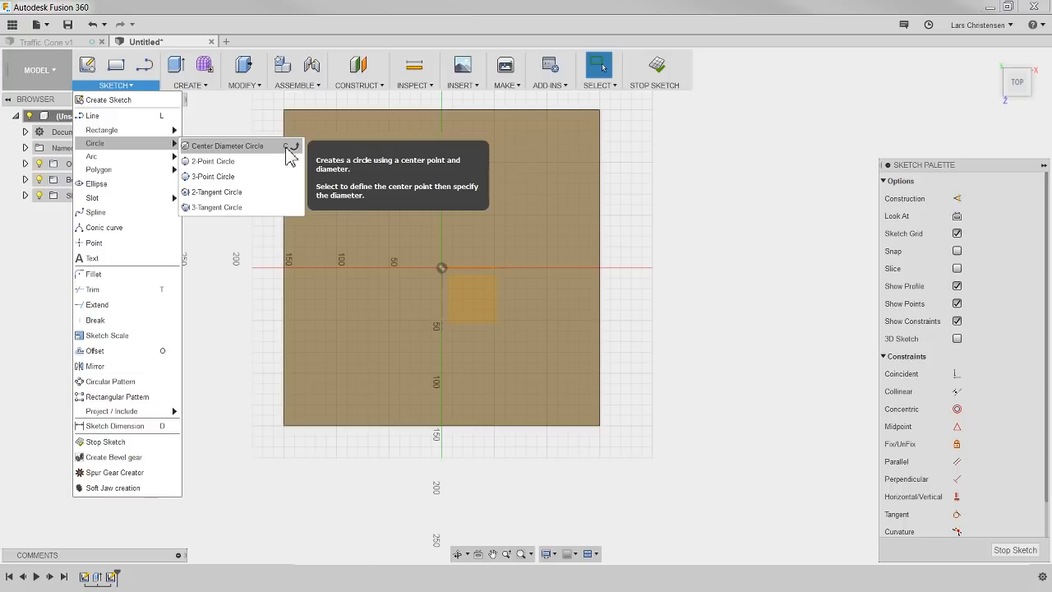
click(229, 398)
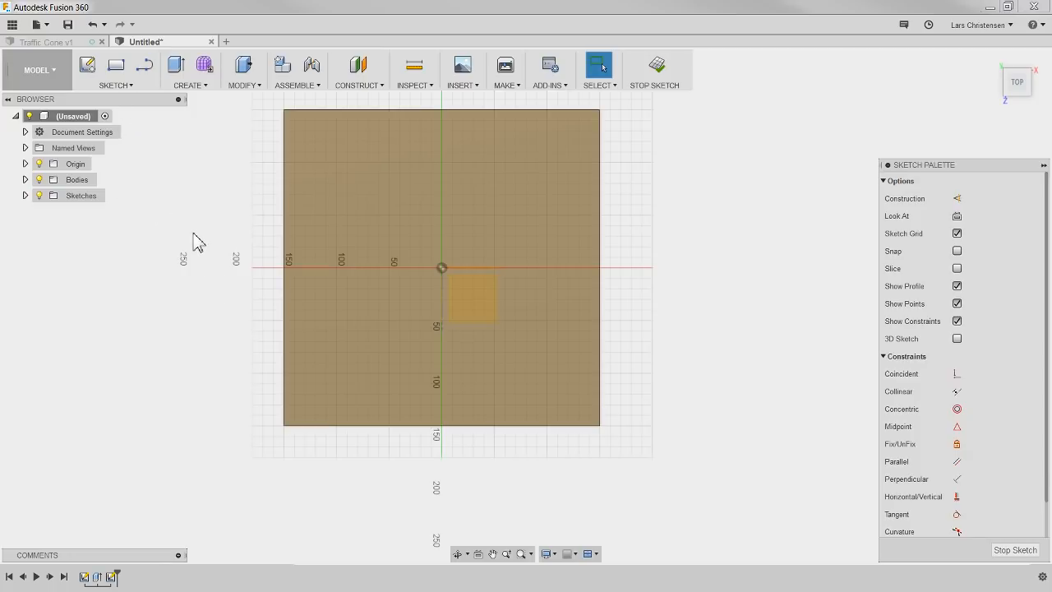
key(c)
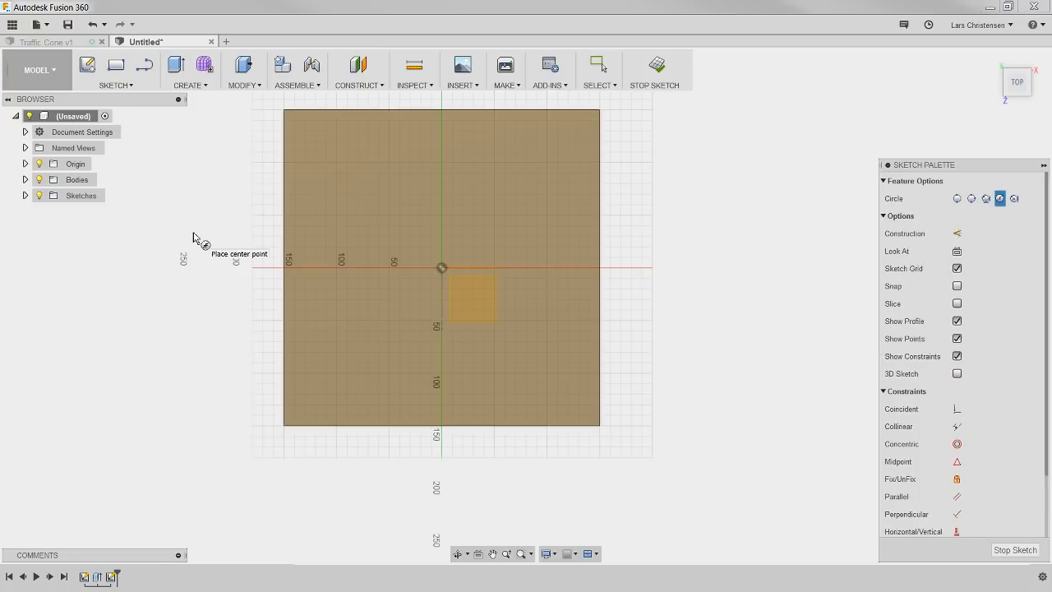
click(441, 269)
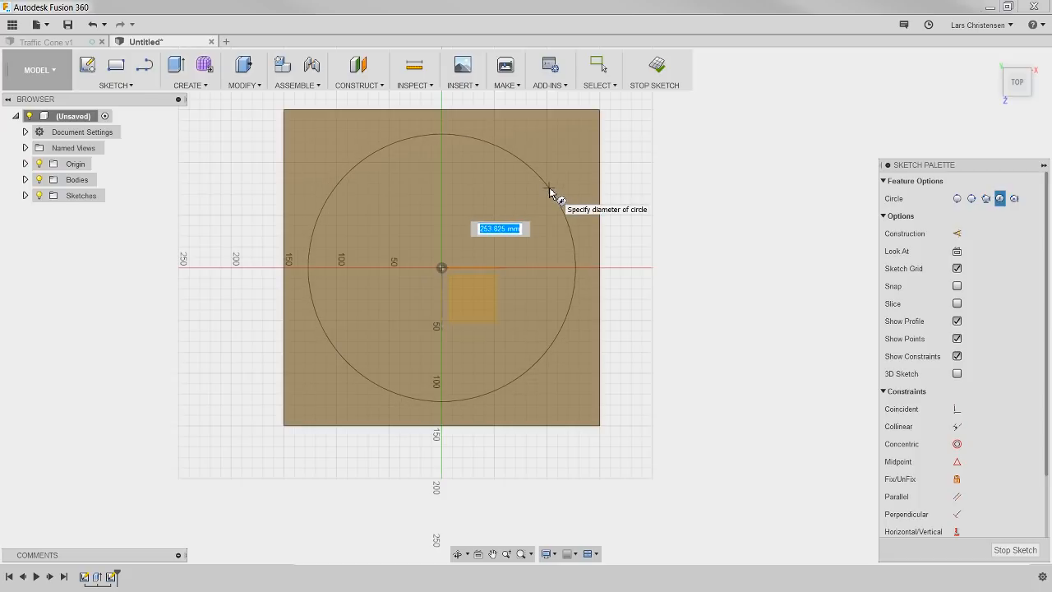
text(250)
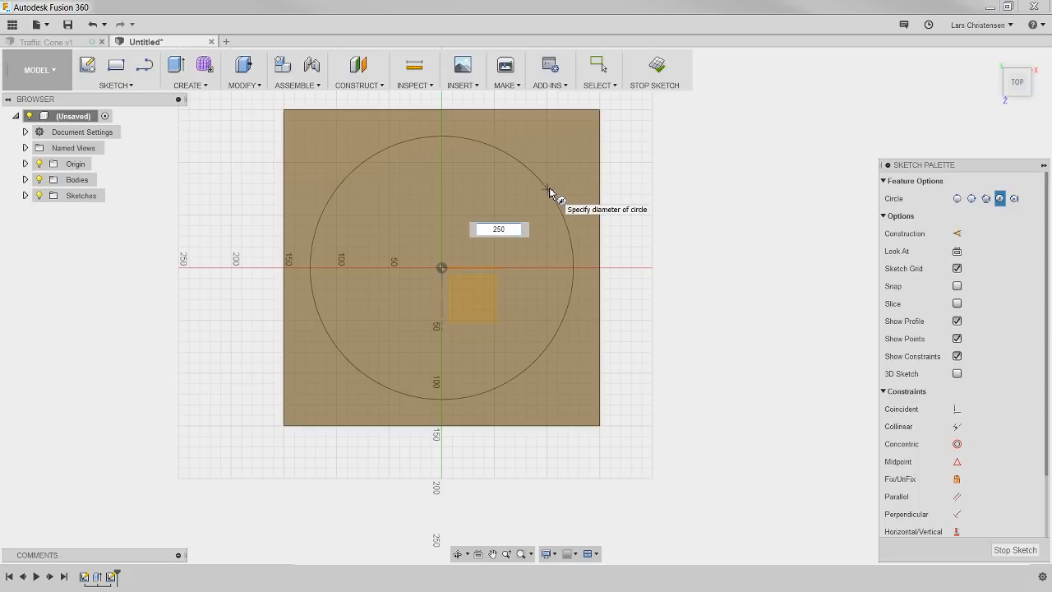
key(Tab)
key(Return)
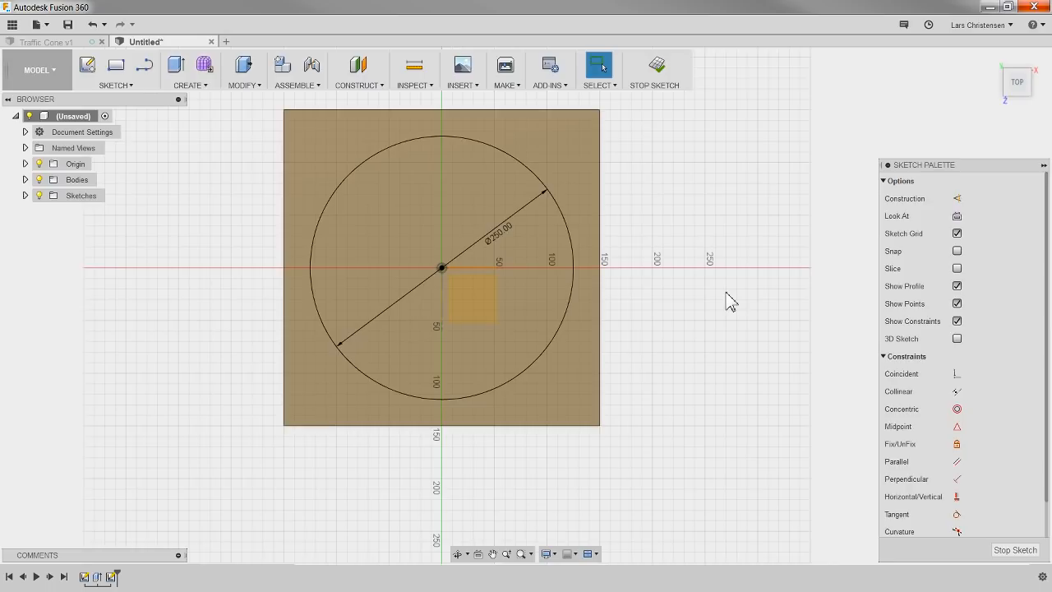
Step: Extrude the circle profile upward about 133 mm, joined to the base plate, with a taper angle of -15 degrees
key(q)
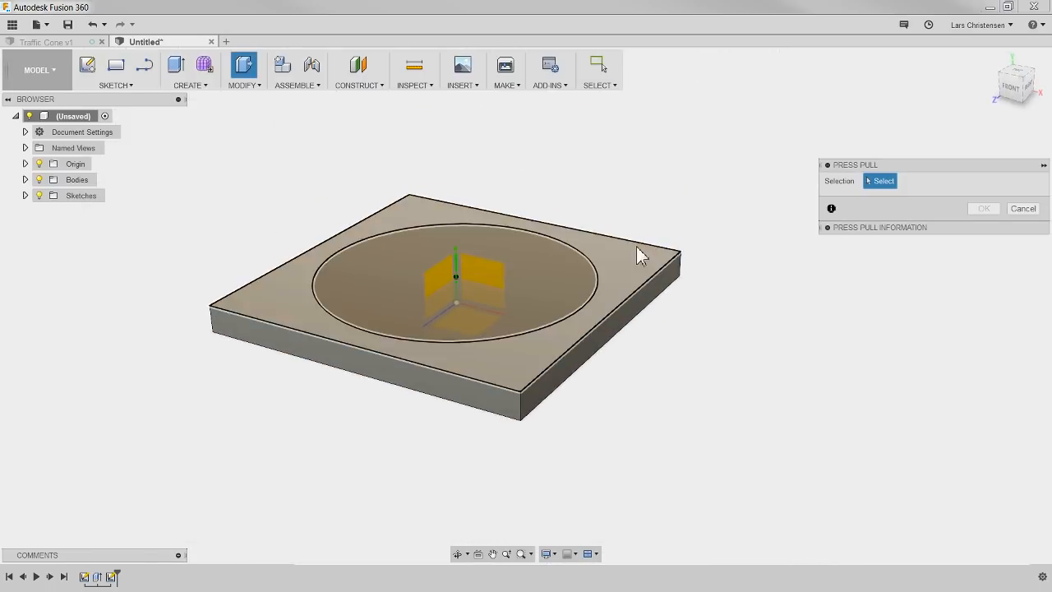
click(524, 279)
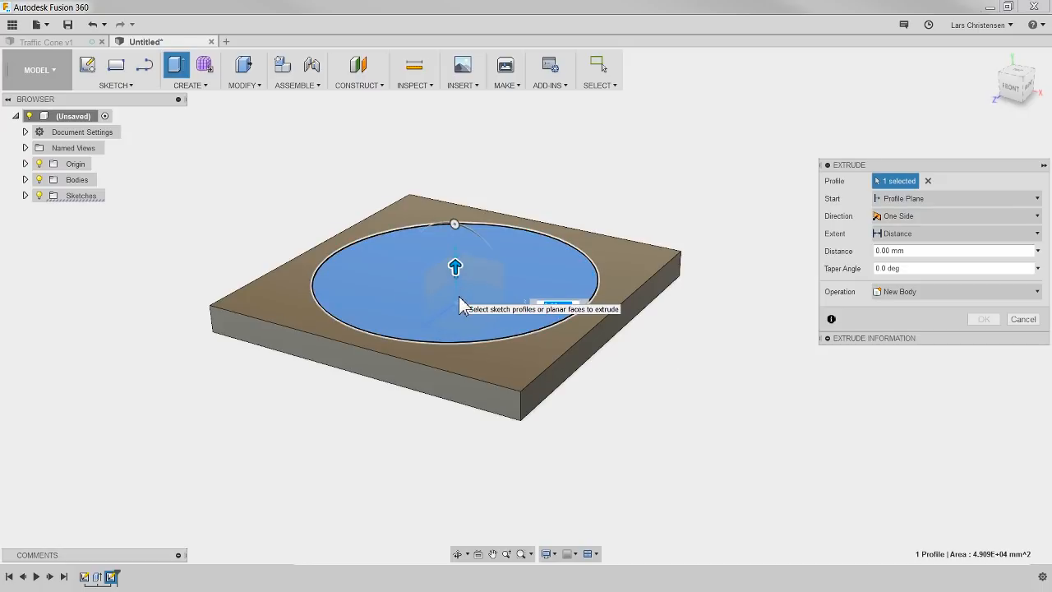
drag(456, 267, 453, 122)
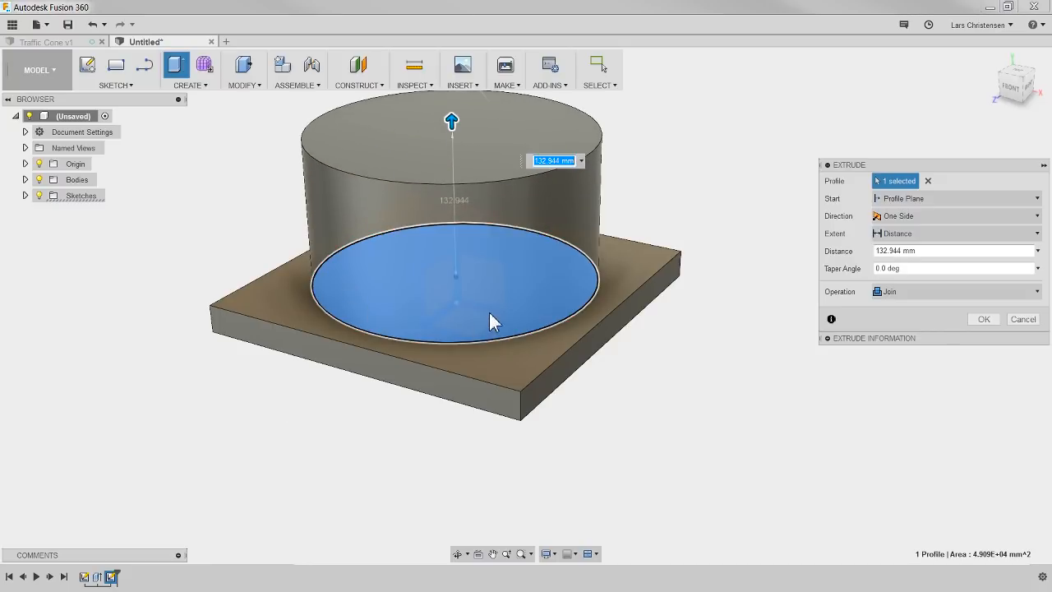
shift+middle_drag(317, 430, 336, 451)
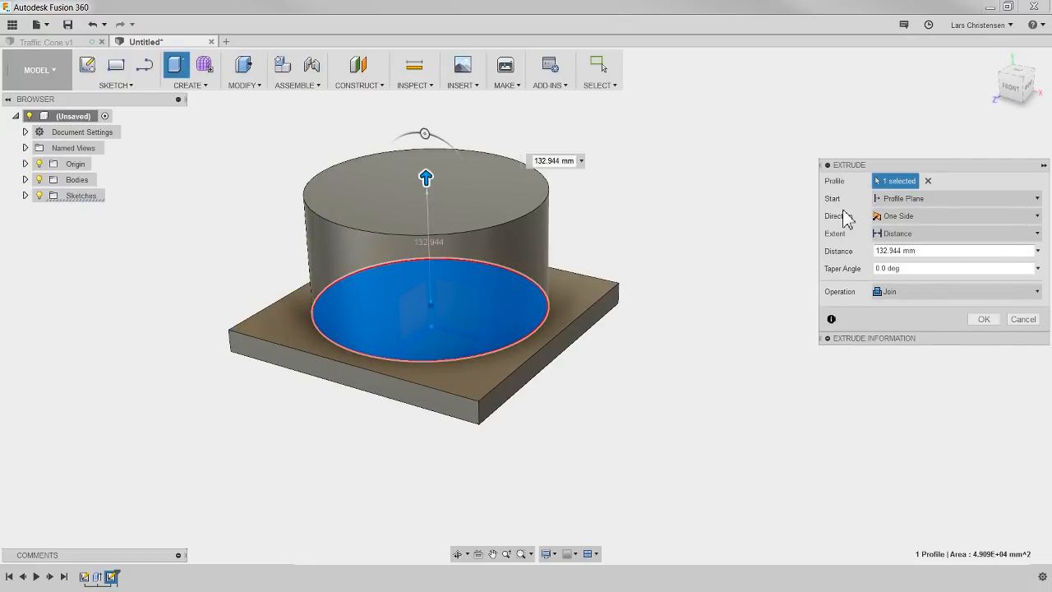
double_click(886, 270)
text(15)
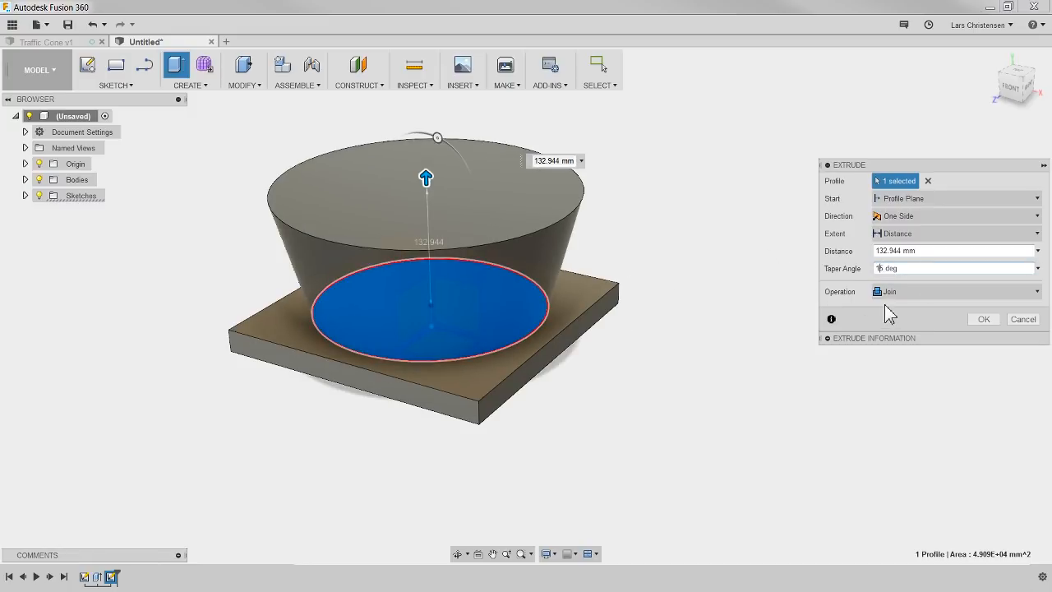
text(-)
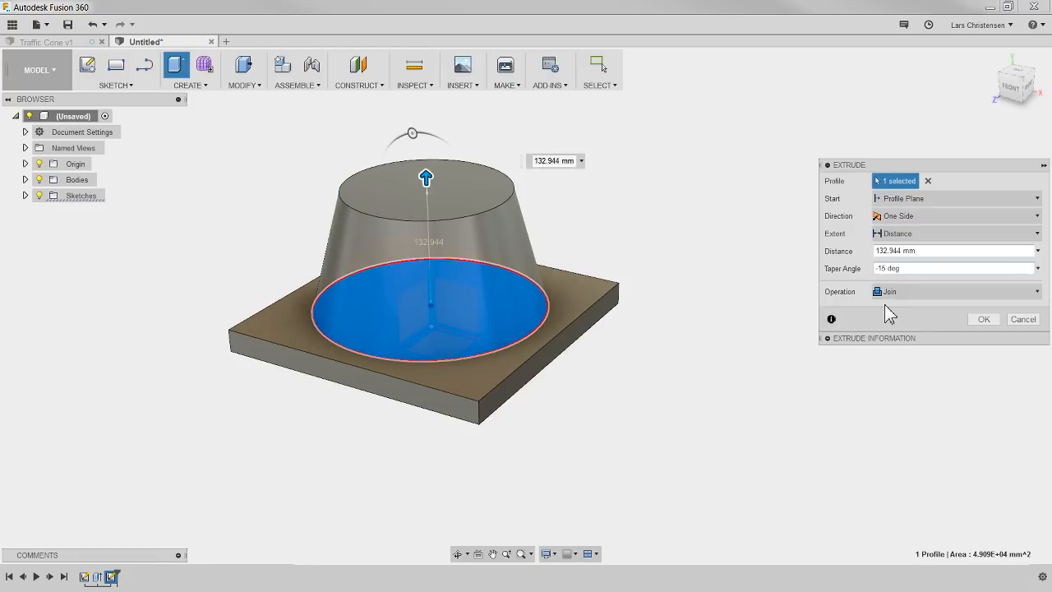
Step: Set the tapered extrusion's distance to 350 mm and complete the cone
click(880, 251)
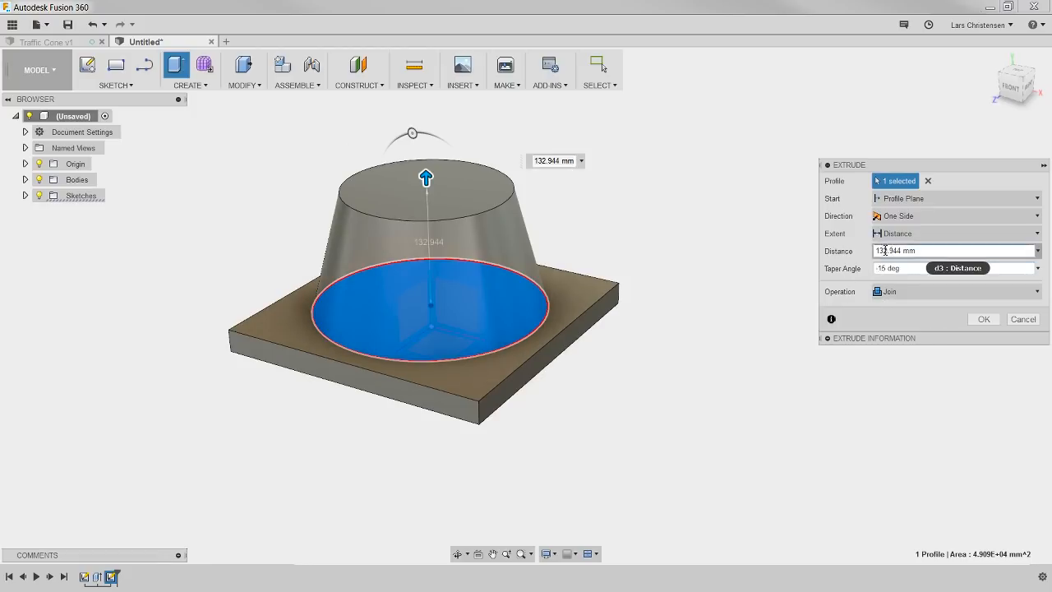
drag(919, 251, 851, 270)
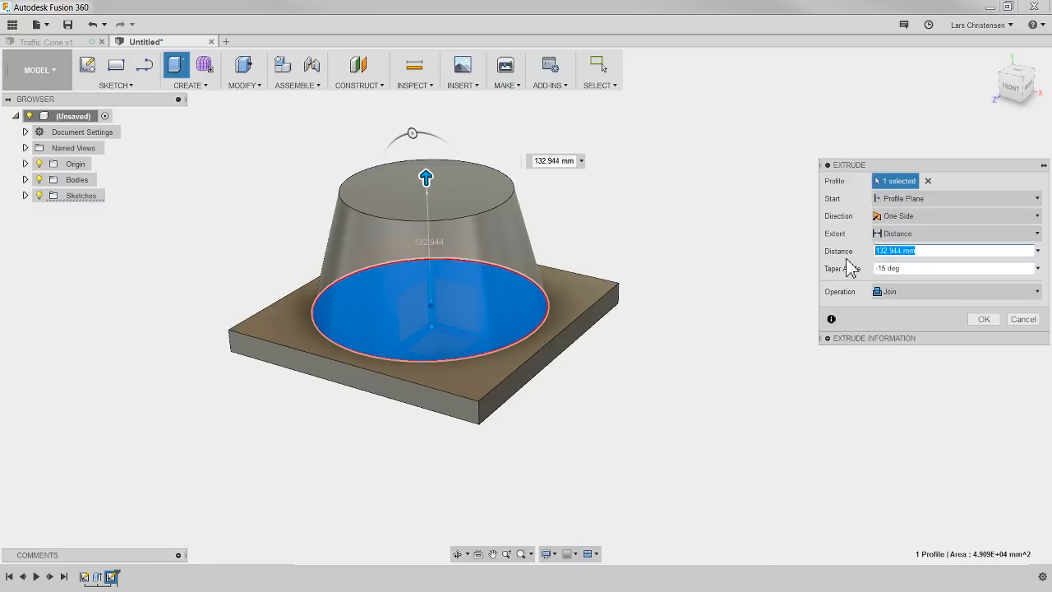
text(350)
key(Return)
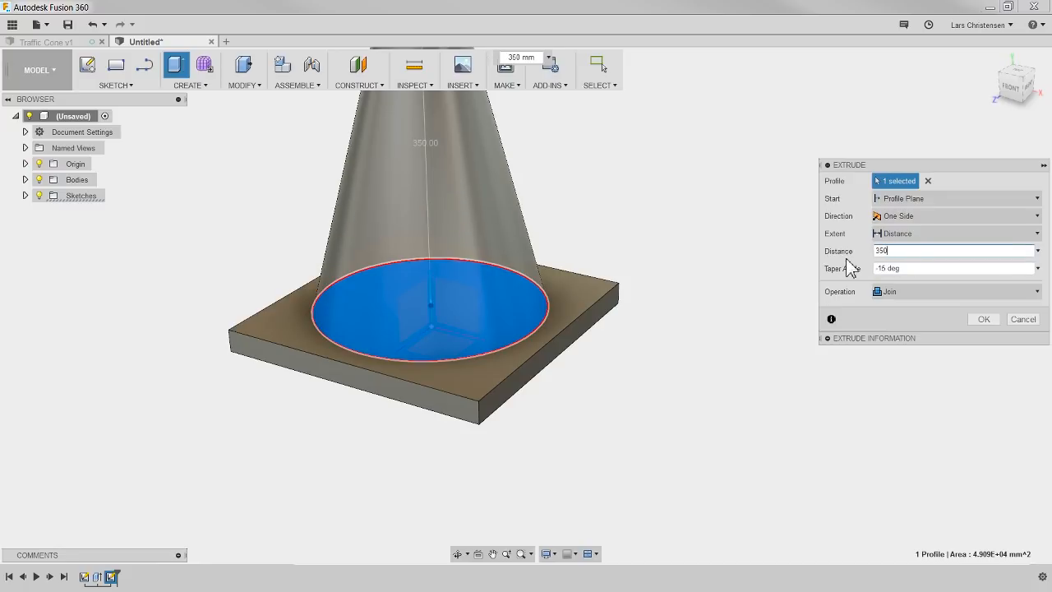
scroll(586, 457, down, 5)
scroll(625, 210, up, 3)
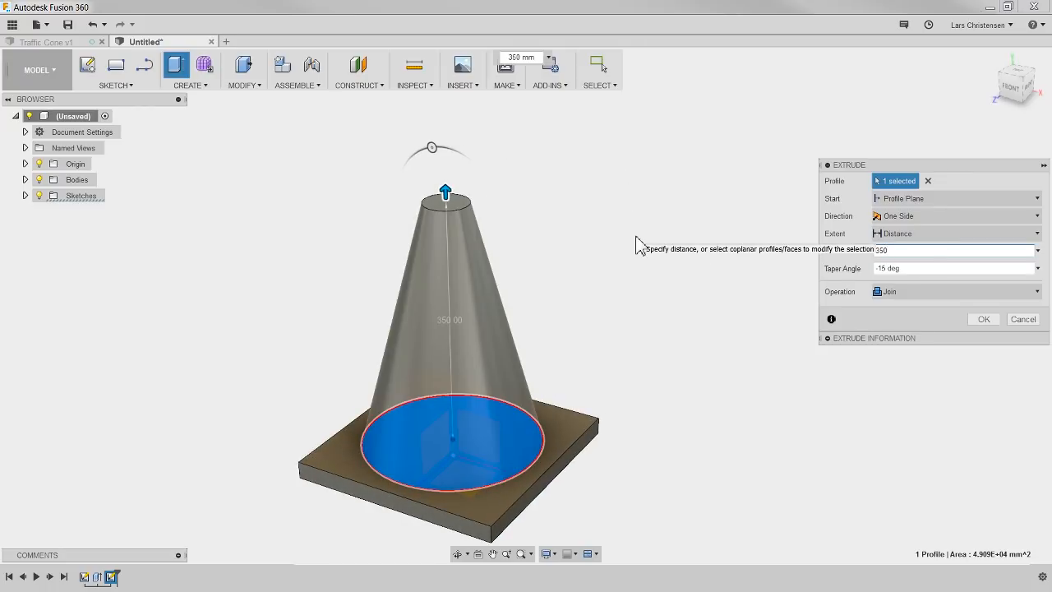
click(984, 319)
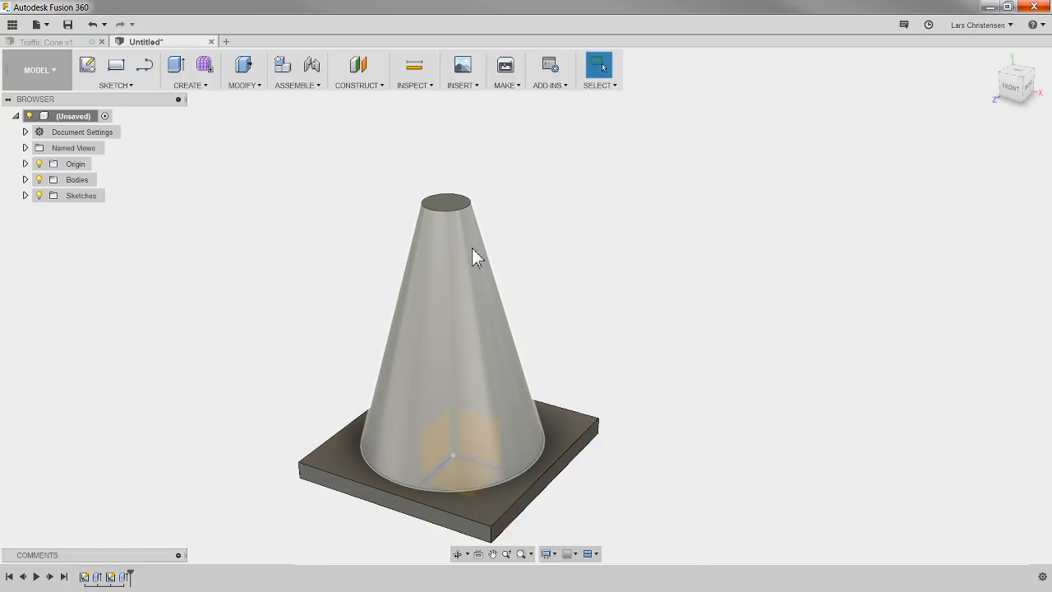
Step: Reopen the cone's extrude feature to review its distance and taper angle, and close it without changes
shift+middle_drag(639, 357, 598, 380)
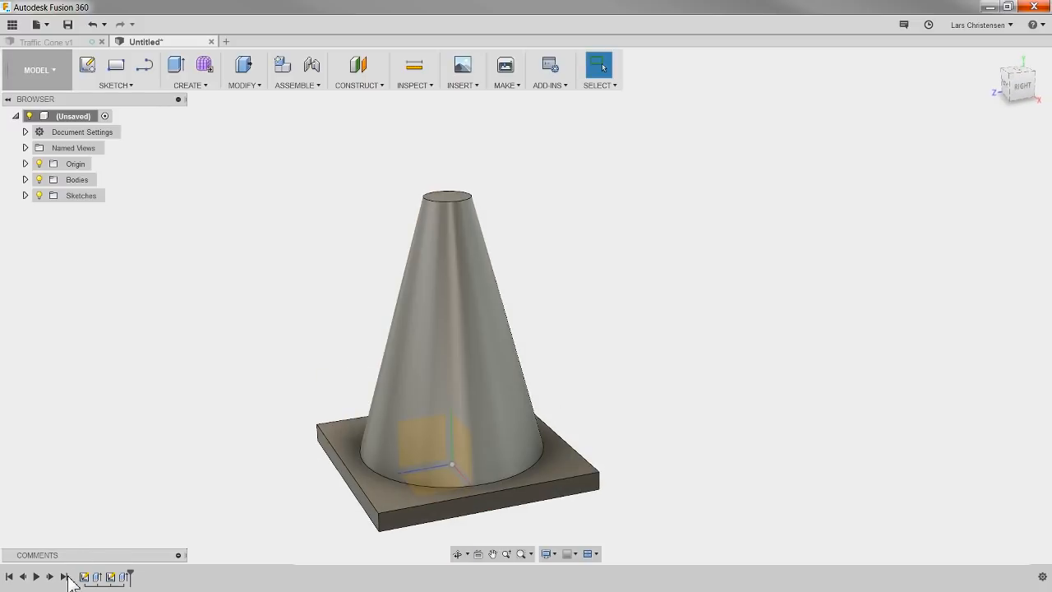
right_click(124, 576)
click(154, 452)
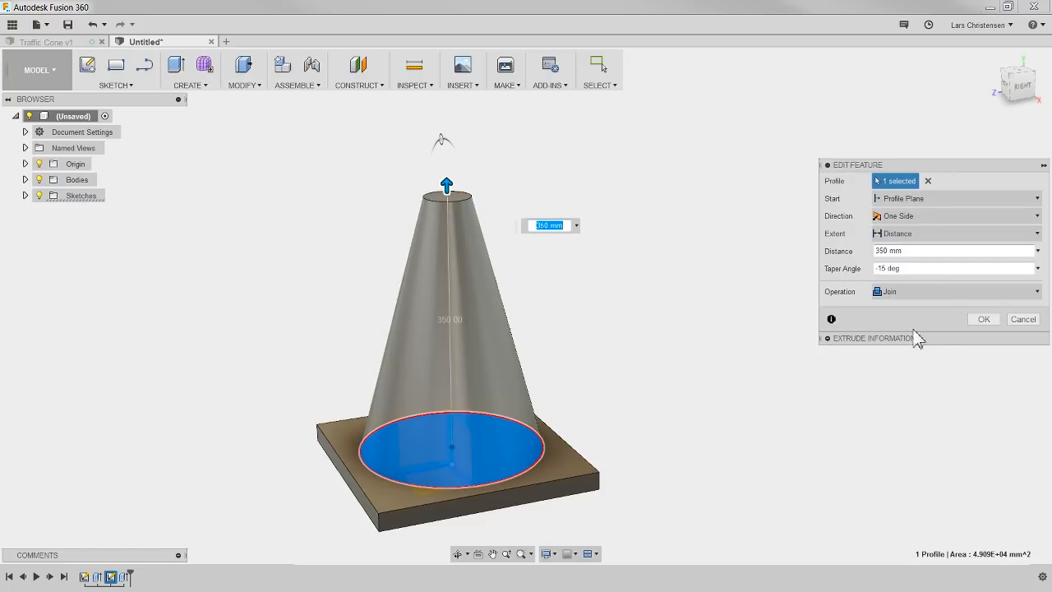
click(983, 321)
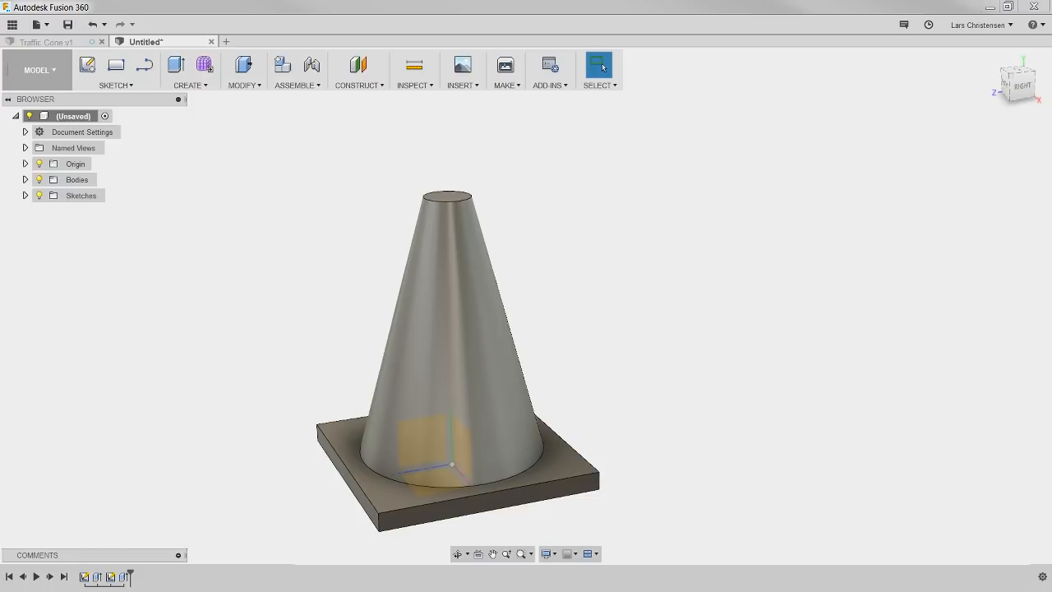
Step: Review the editing options available for the circle sketch in the design history, and dismiss them
right_click(113, 578)
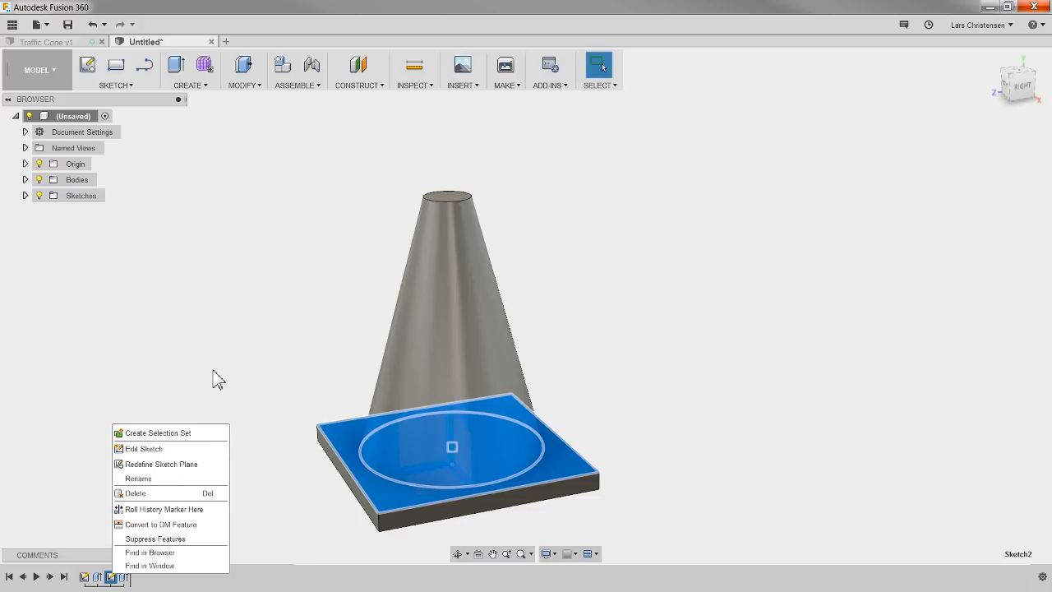
key(Escape)
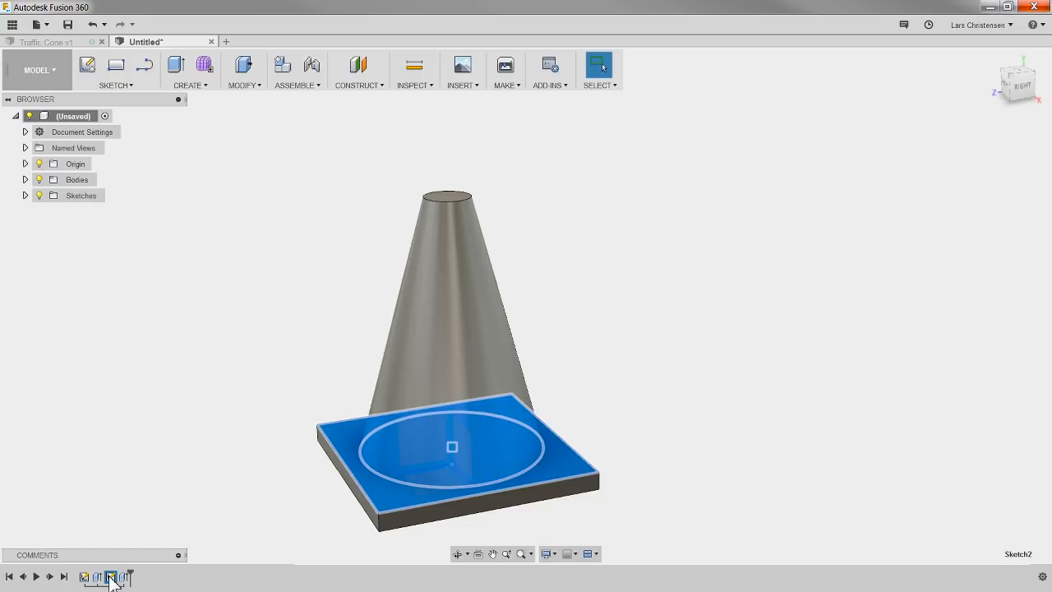
click(194, 366)
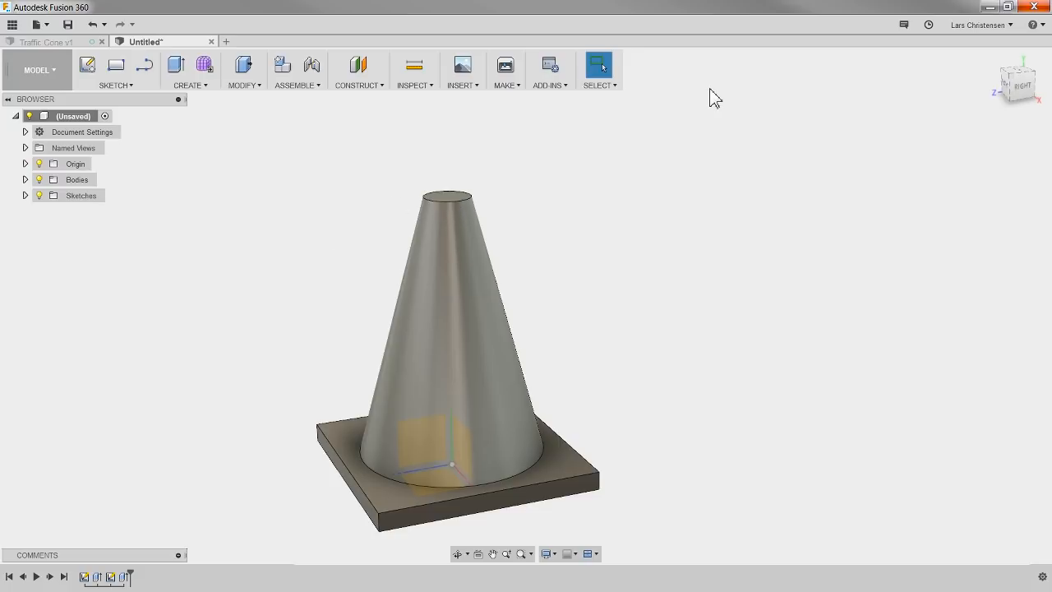
click(110, 577)
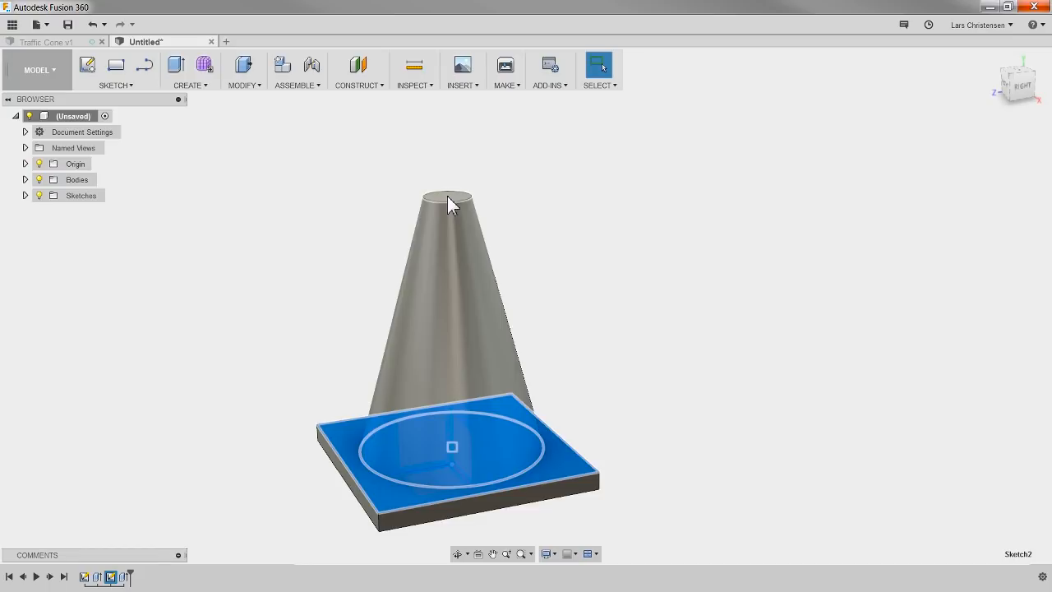
click(129, 382)
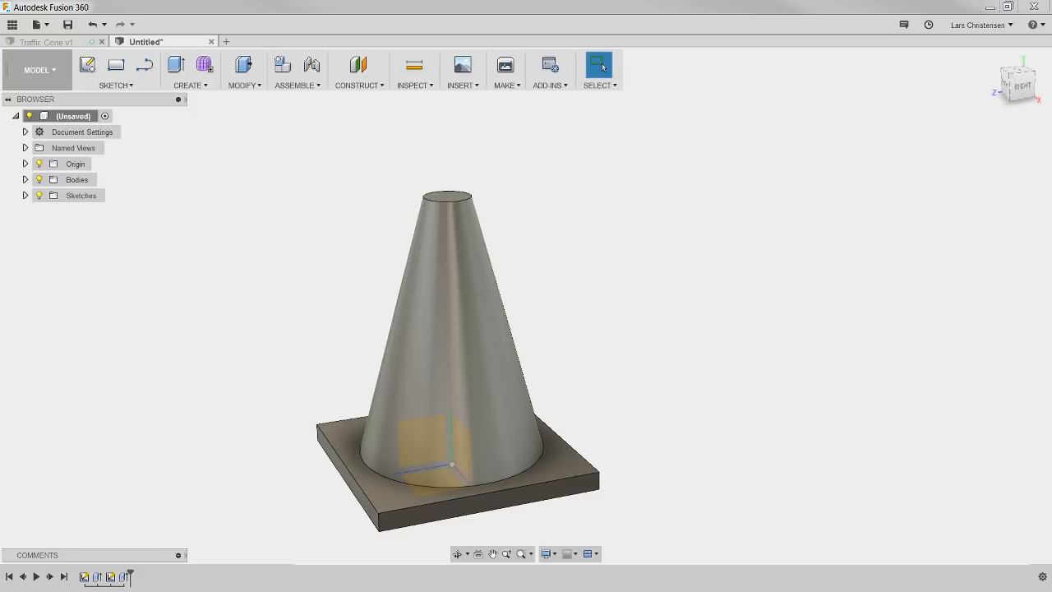
Step: Compare the cone with the finished Traffic Cone v1 model, and recheck the cone extrusion's settings without changing them
click(63, 42)
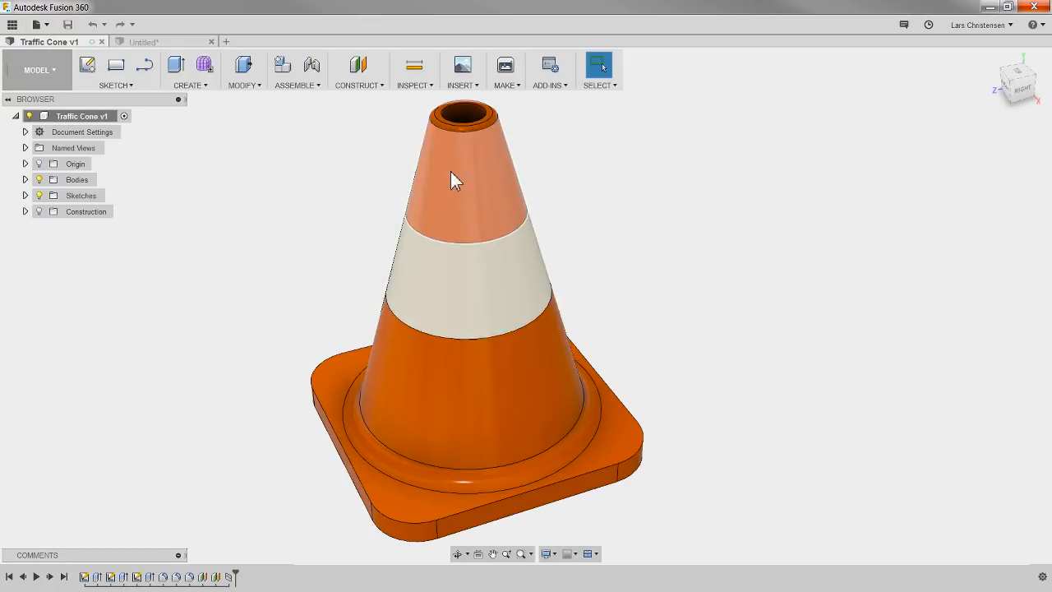
click(143, 42)
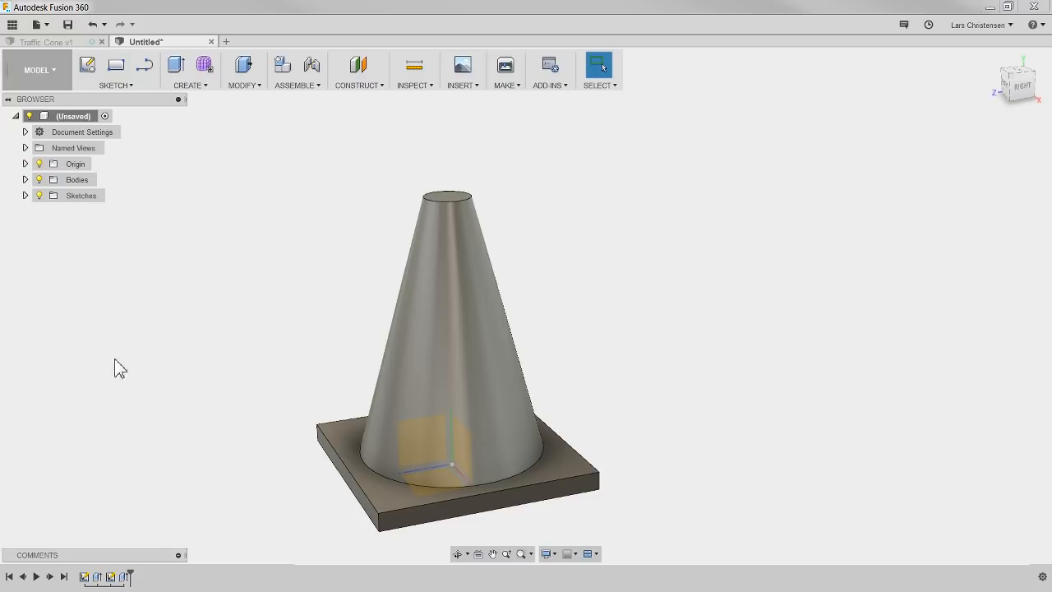
right_click(124, 577)
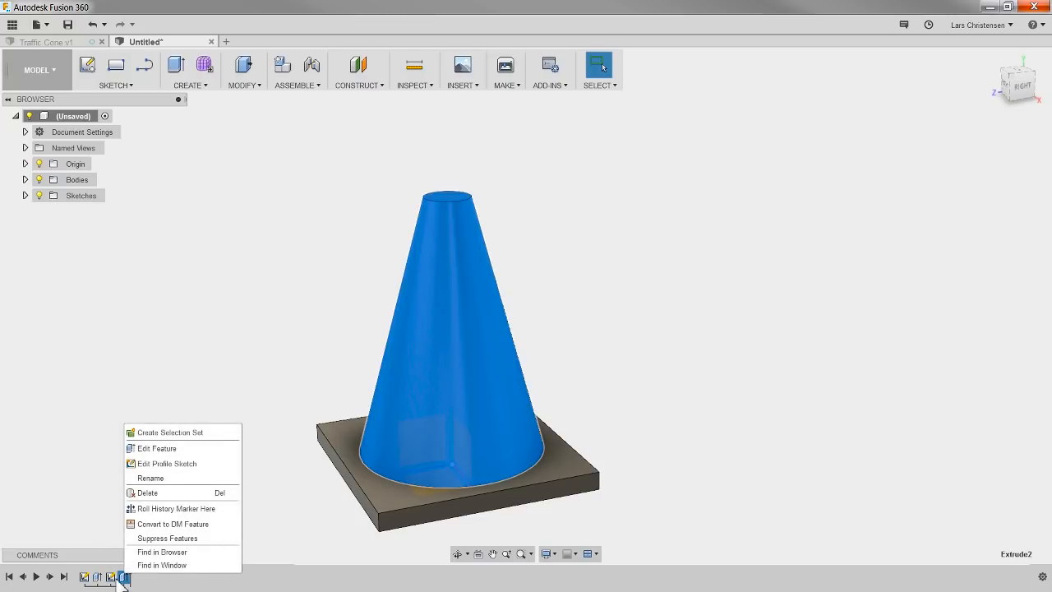
click(157, 449)
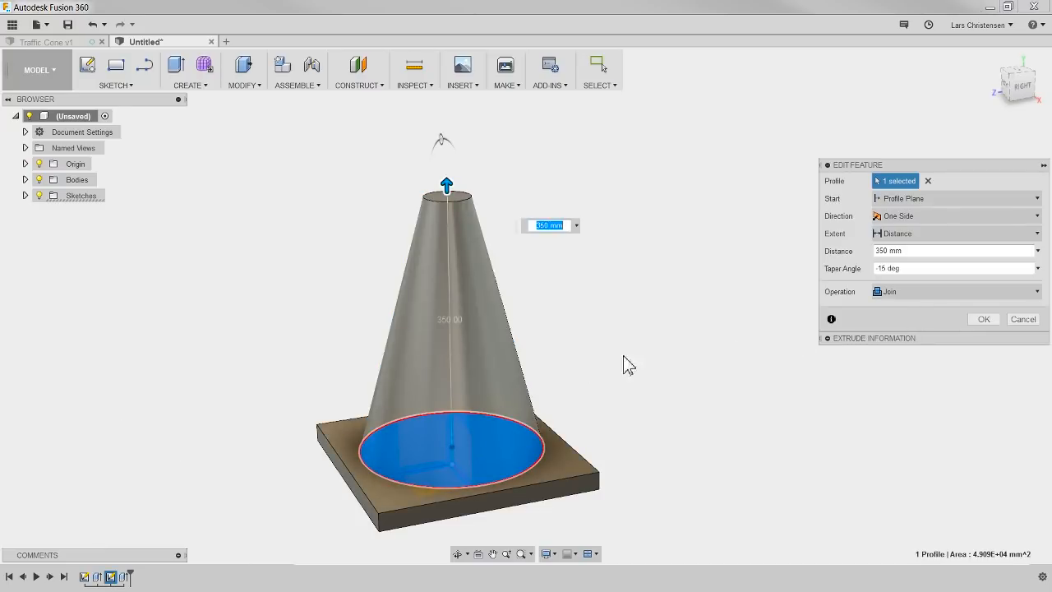
shift+middle_drag(480, 425, 317, 383)
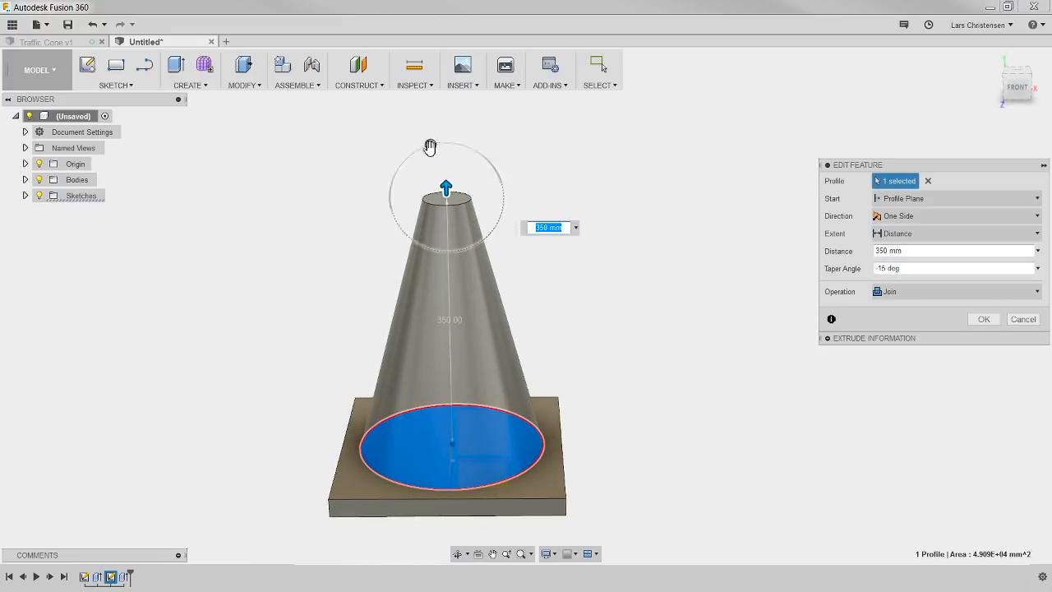
click(984, 319)
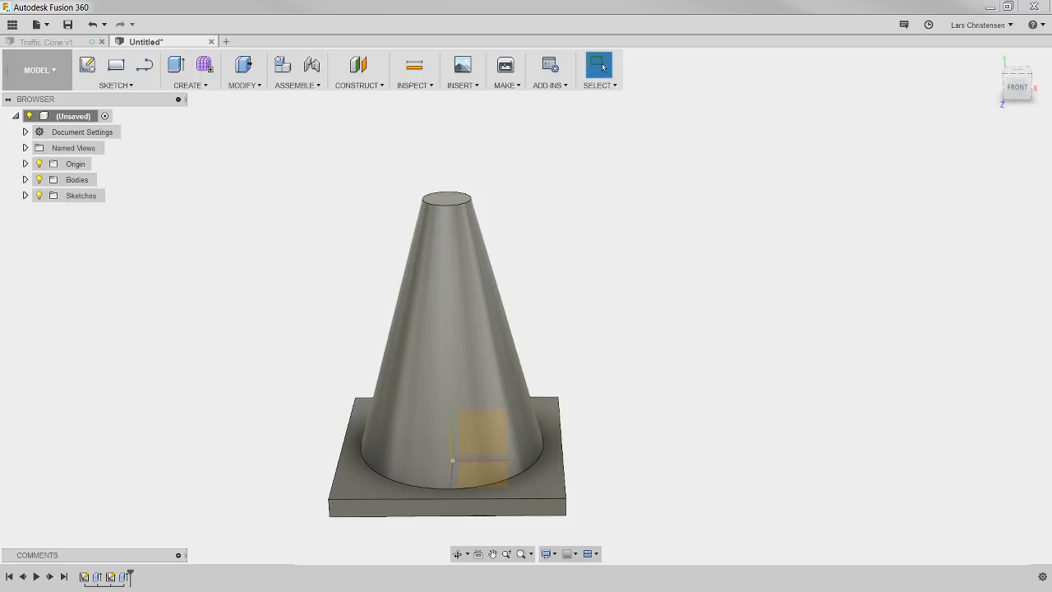
Step: Look at the design's comments area, collapse it again, and show the project's stored designs
click(178, 556)
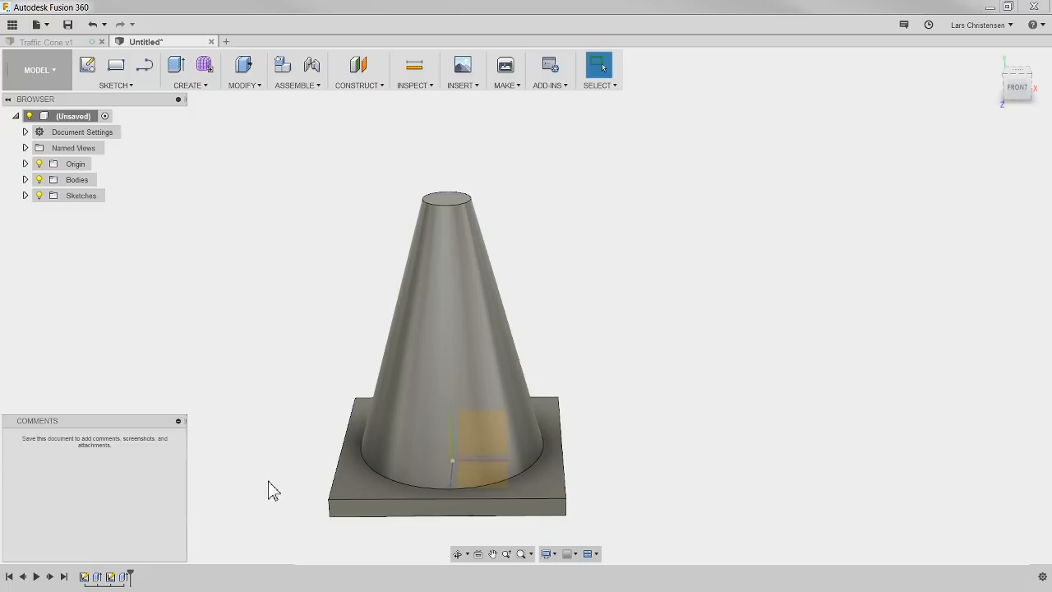
click(179, 422)
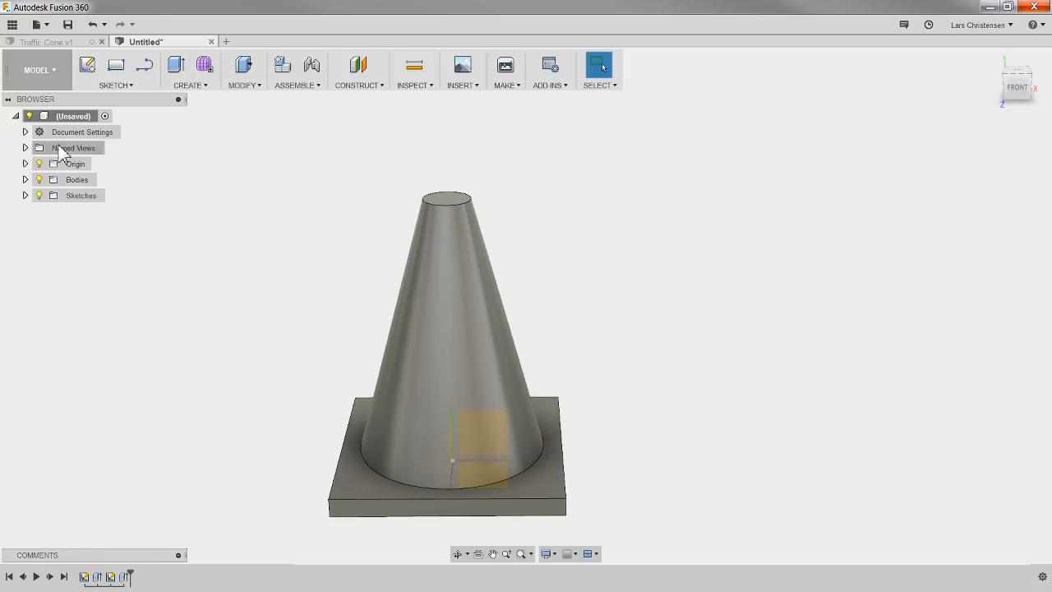
click(12, 24)
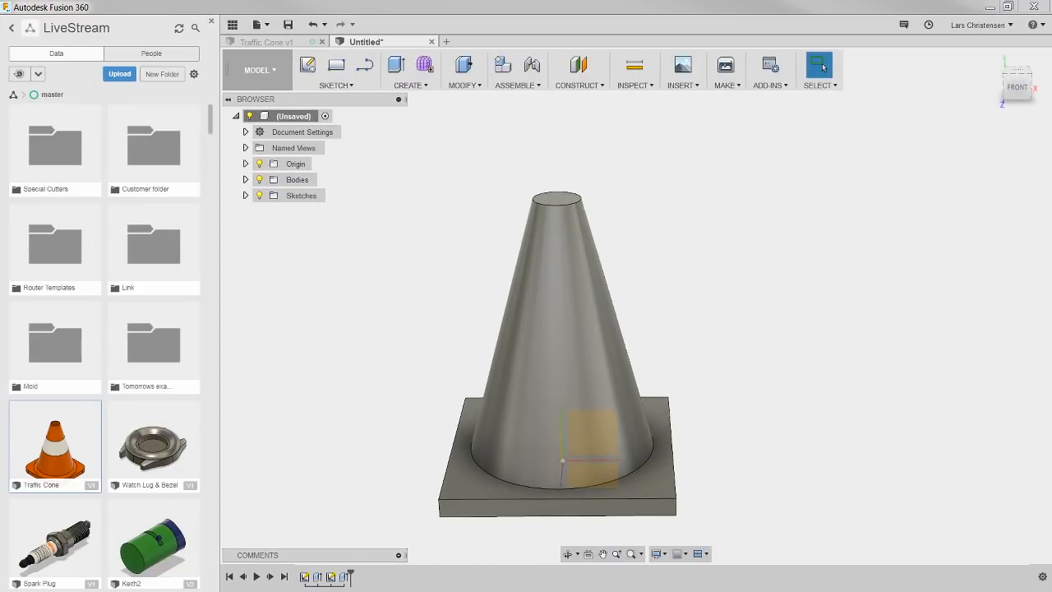
Step: Switch to the LiveStream project's web page in the browser and look through its stored files
drag(0, 97, 321, 1)
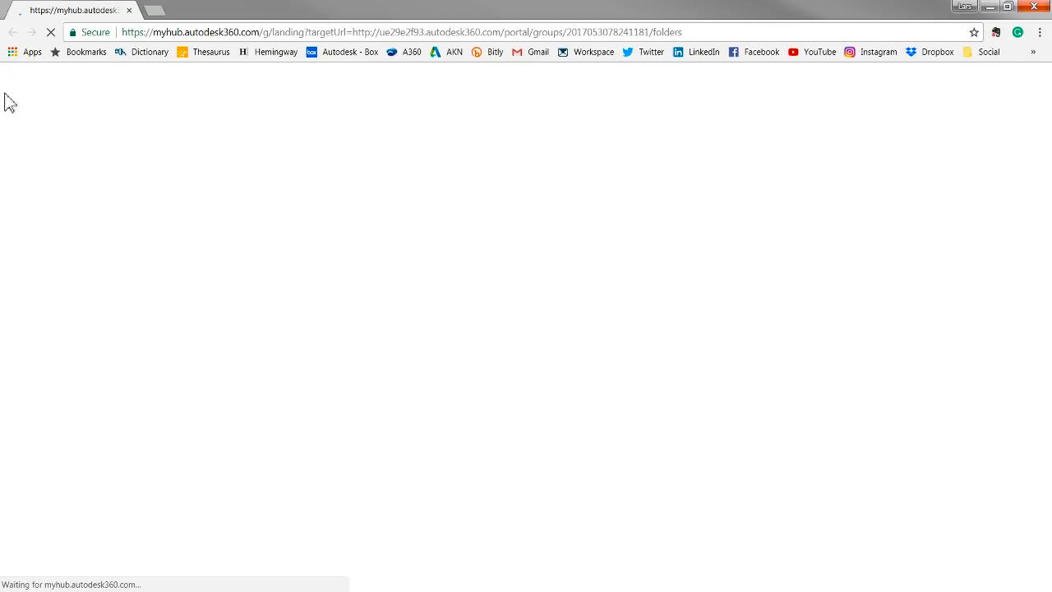
click(990, 6)
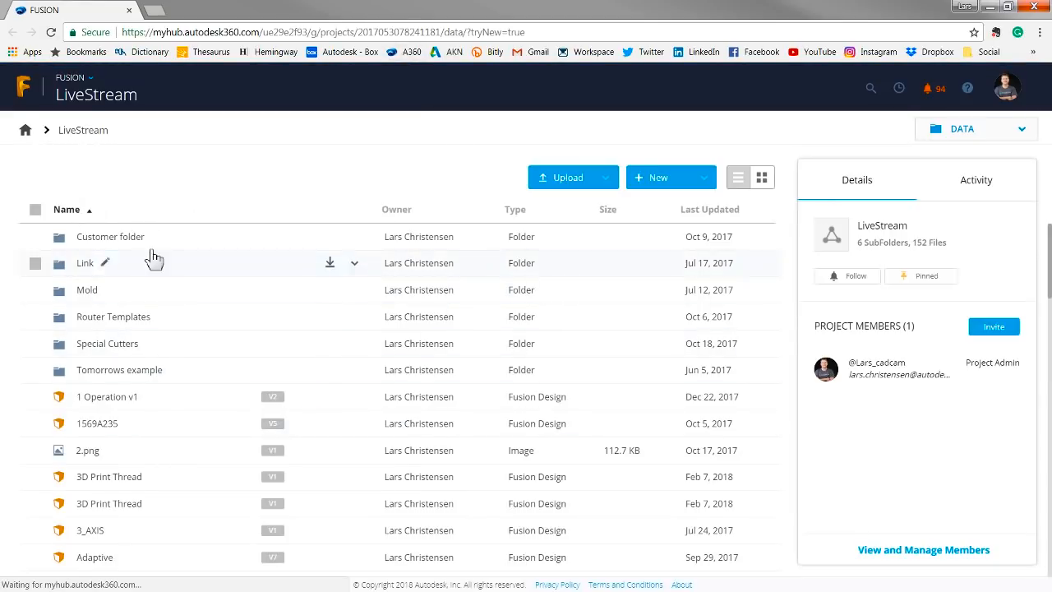
scroll(149, 420, down, 3)
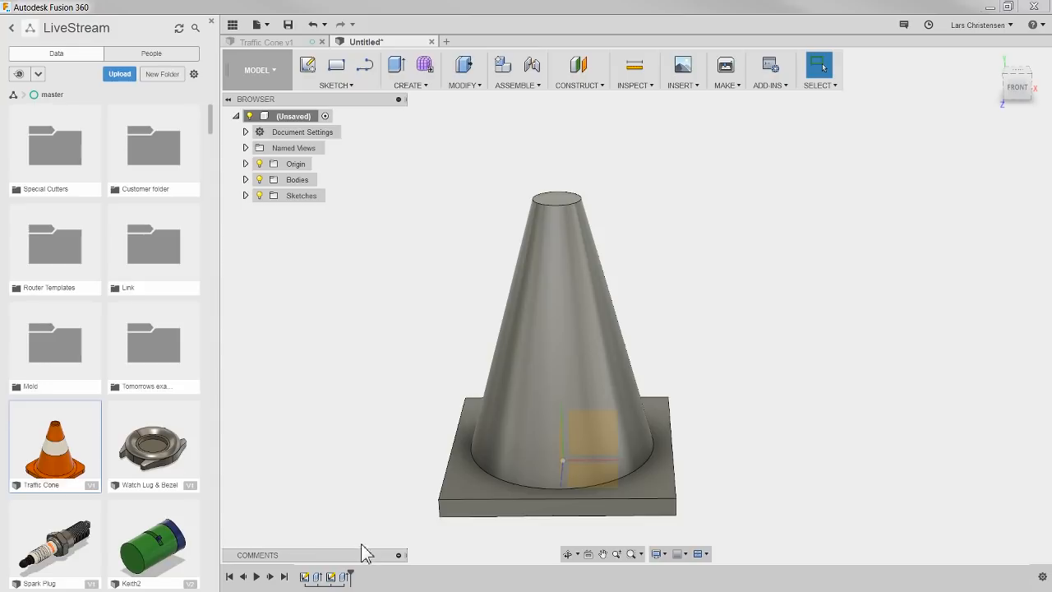
Step: Hide the project's stored designs, and briefly expand and collapse the design's comments area
click(232, 25)
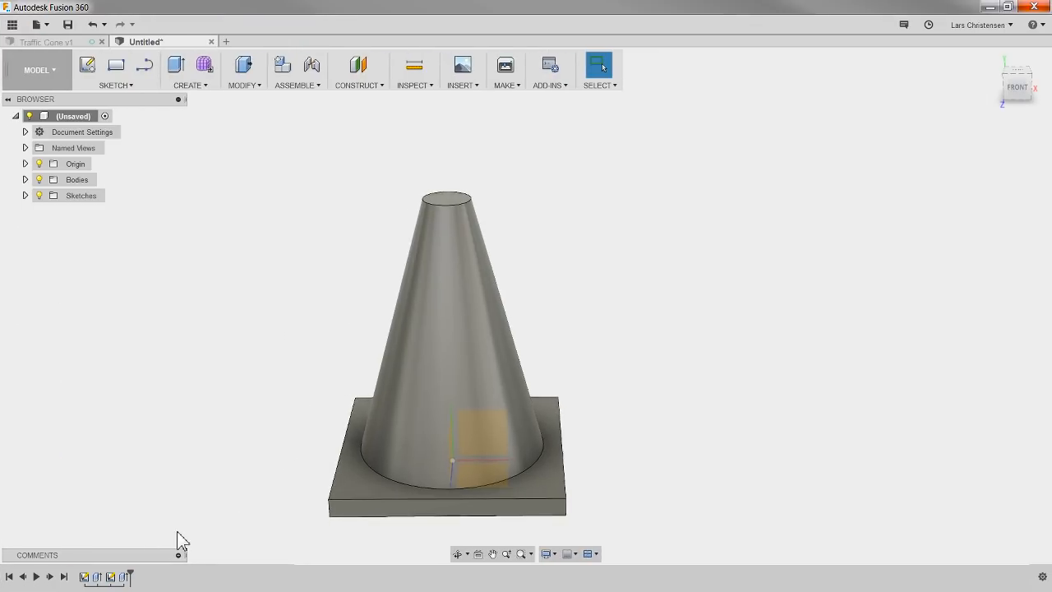
click(178, 555)
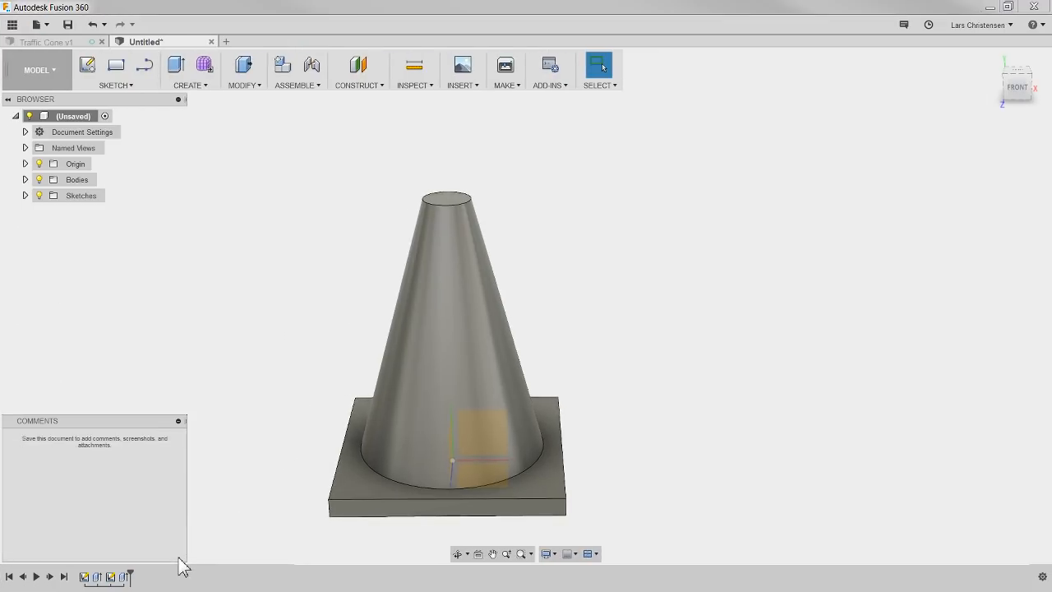
click(179, 421)
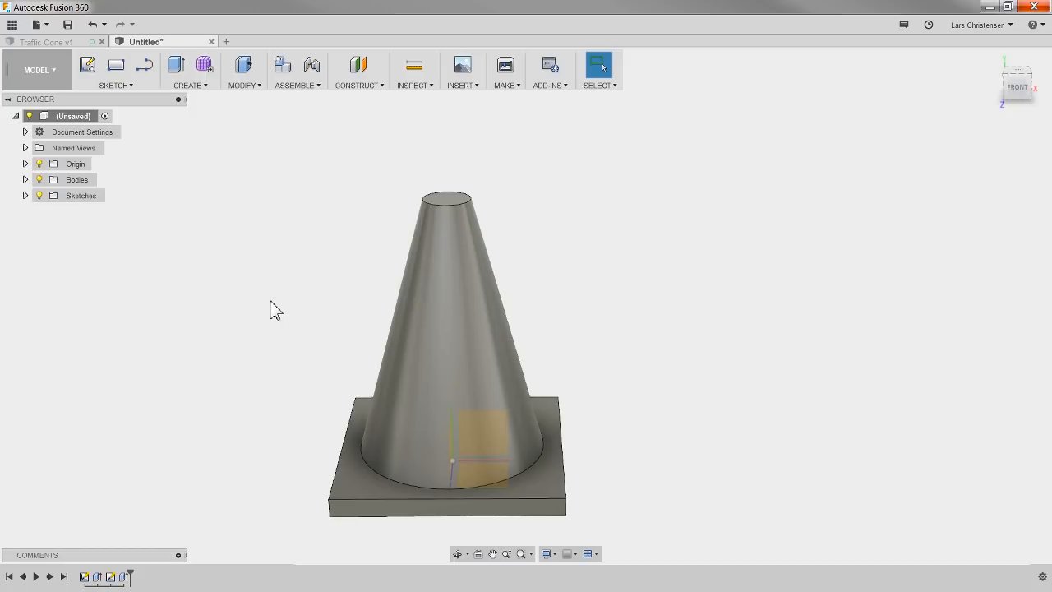
Step: Look through the available solid creation commands, such as Loft and Sweep, without starting any of them
click(190, 87)
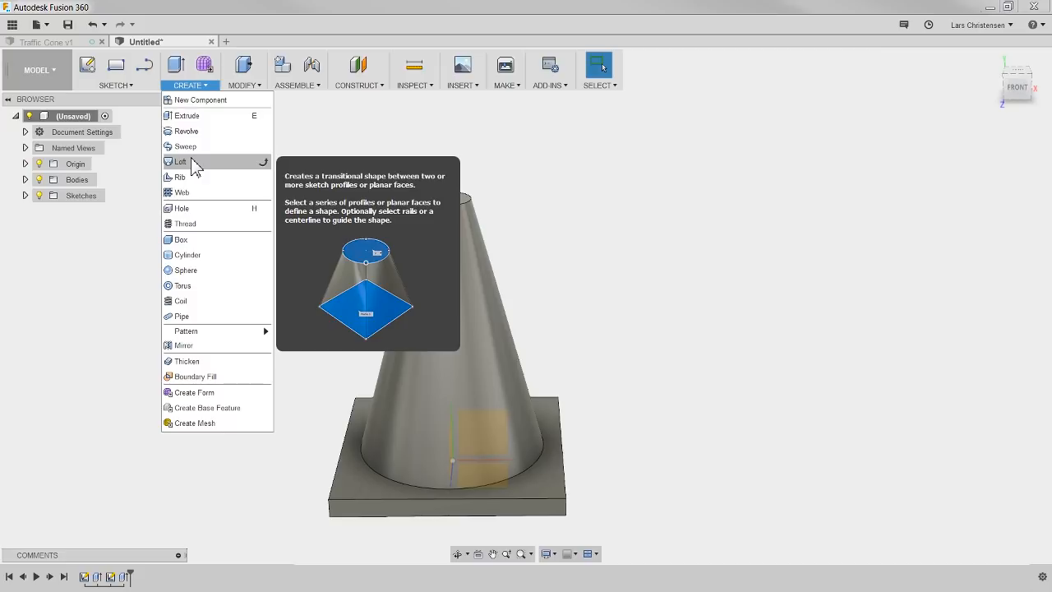
click(147, 278)
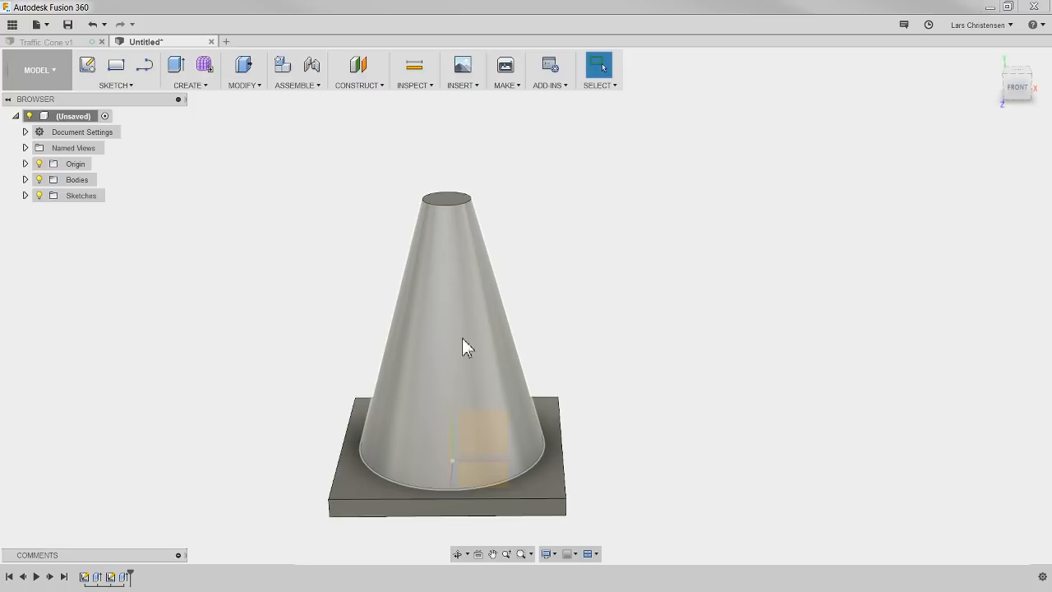
click(196, 85)
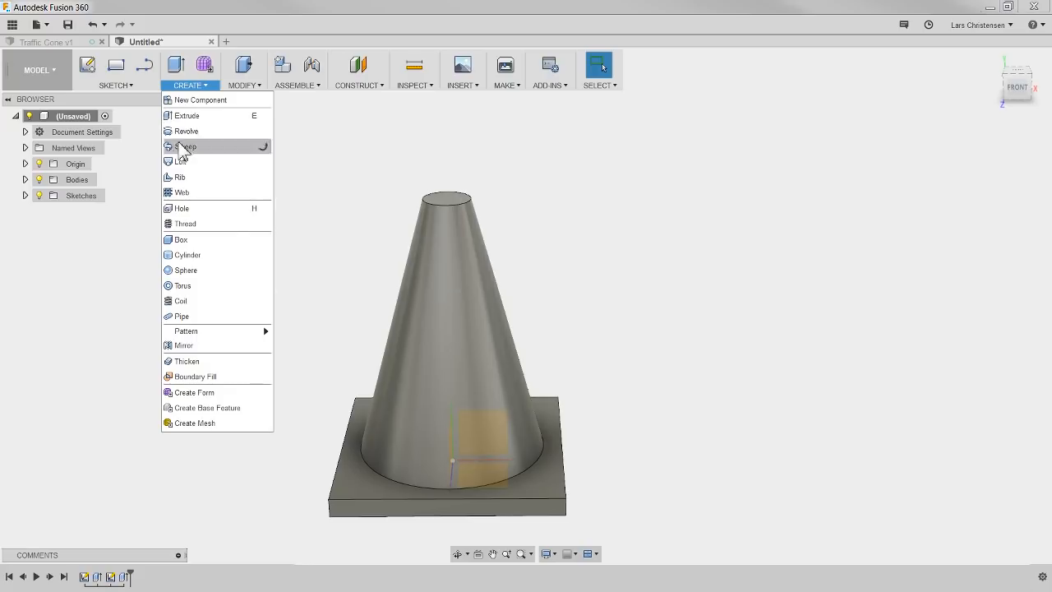
click(60, 357)
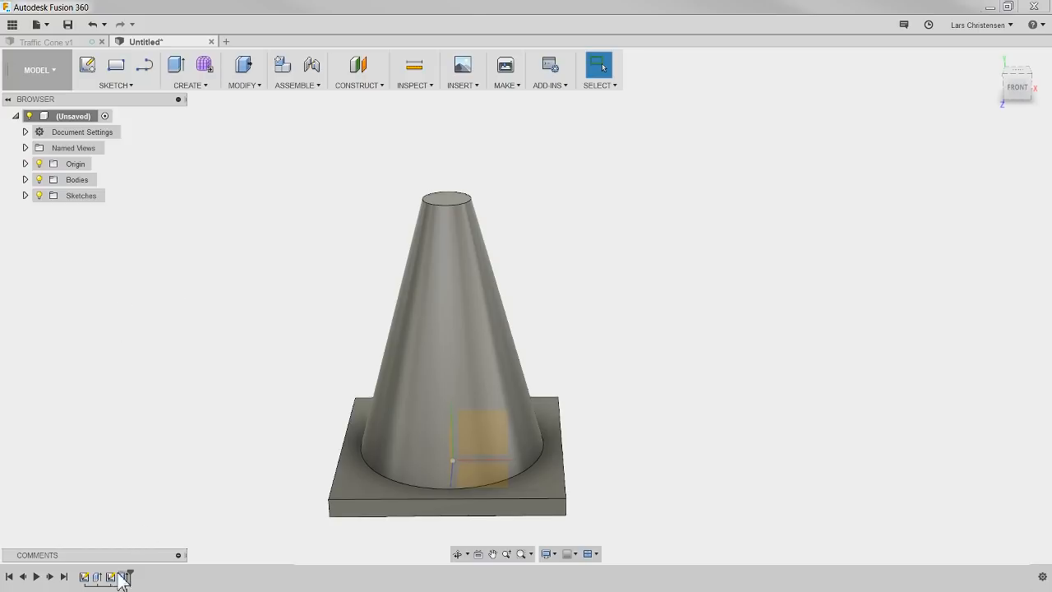
Step: Highlight each sketch and extrude feature of the cone in the design history in turn, and clear the selection
click(85, 578)
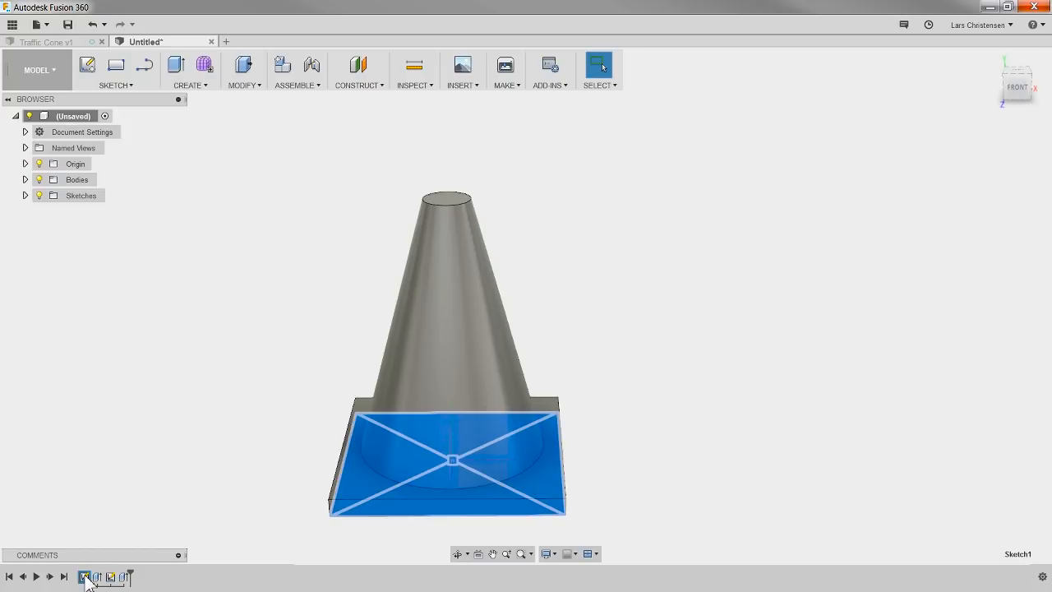
click(97, 578)
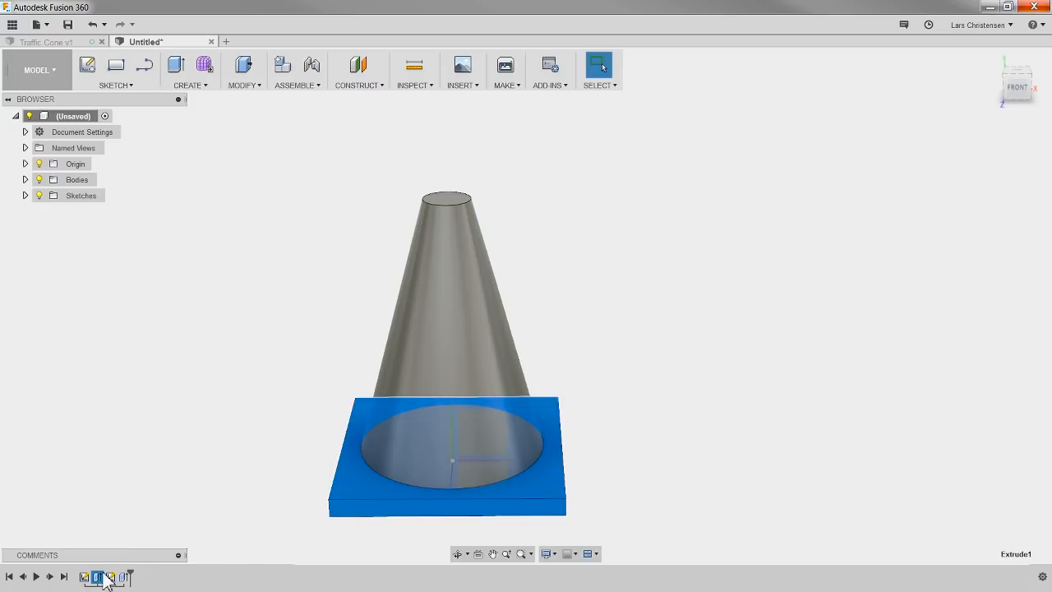
click(112, 578)
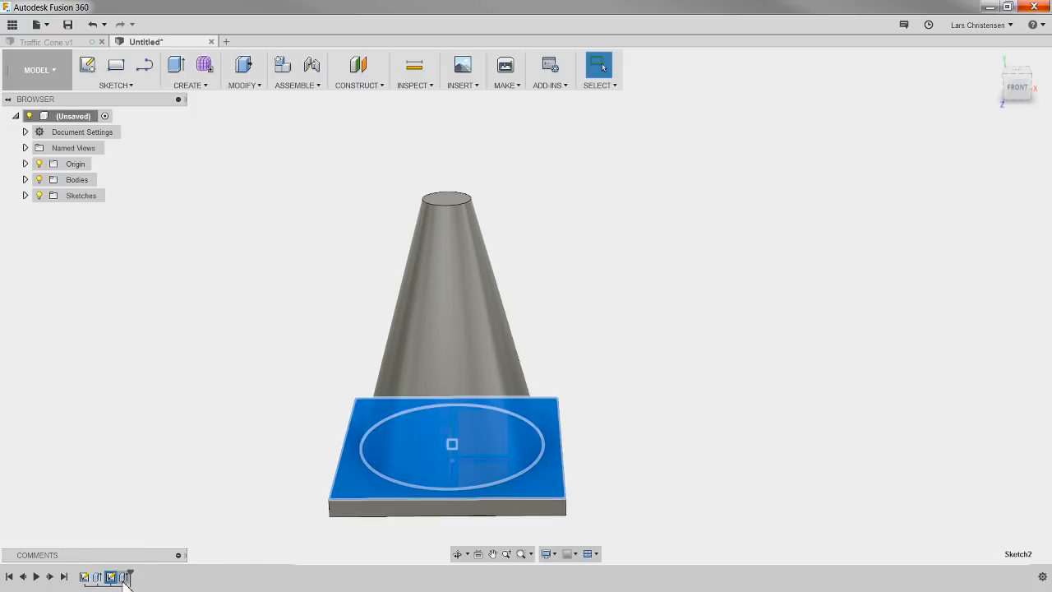
click(124, 576)
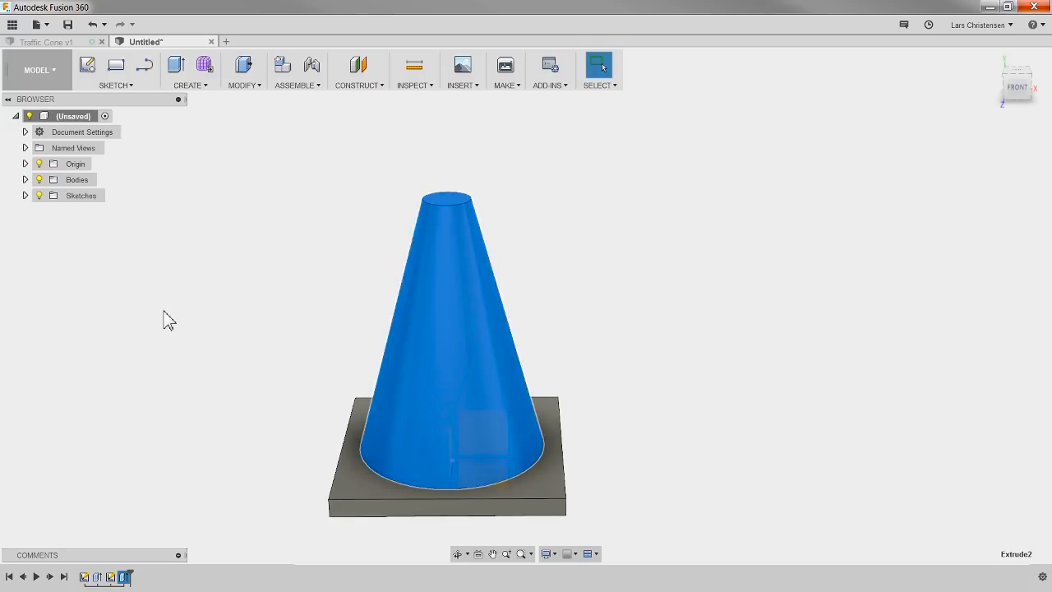
key(Escape)
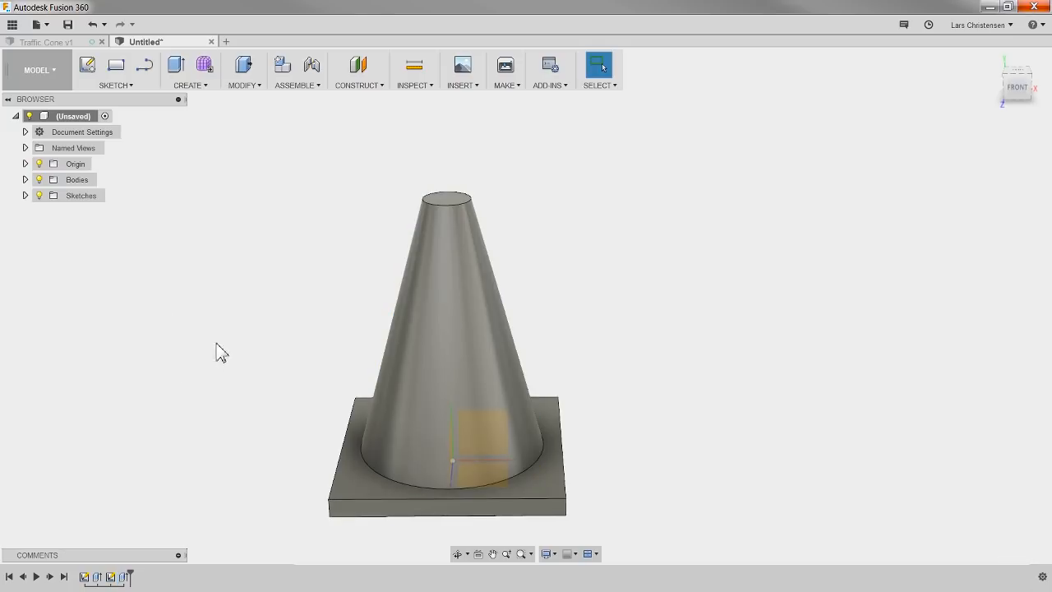
Step: Start a new sketch on the flat circular face at the tip of the cone
shift+middle_drag(230, 369, 192, 370)
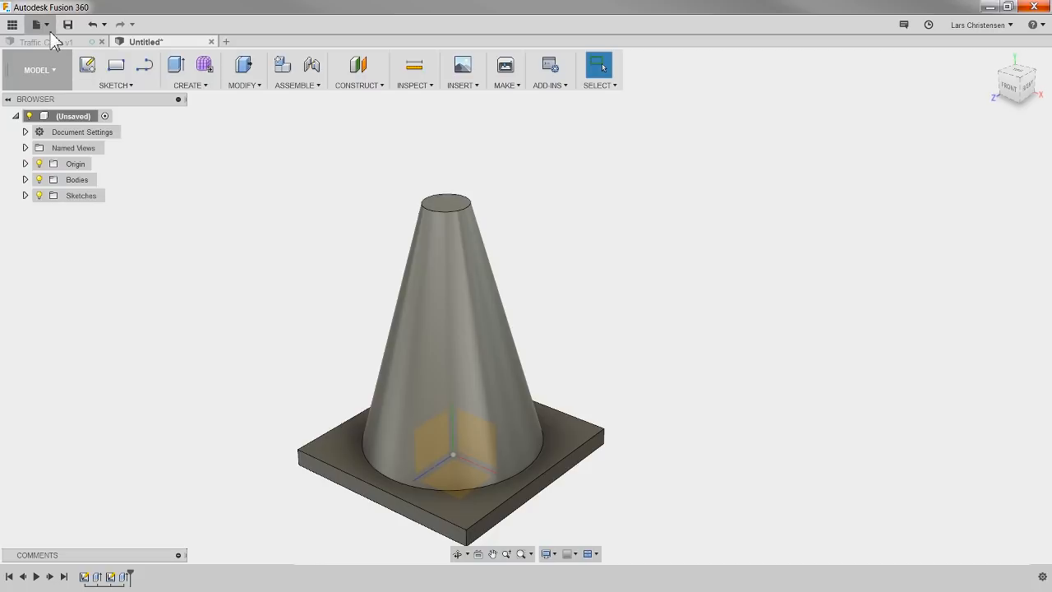
click(89, 70)
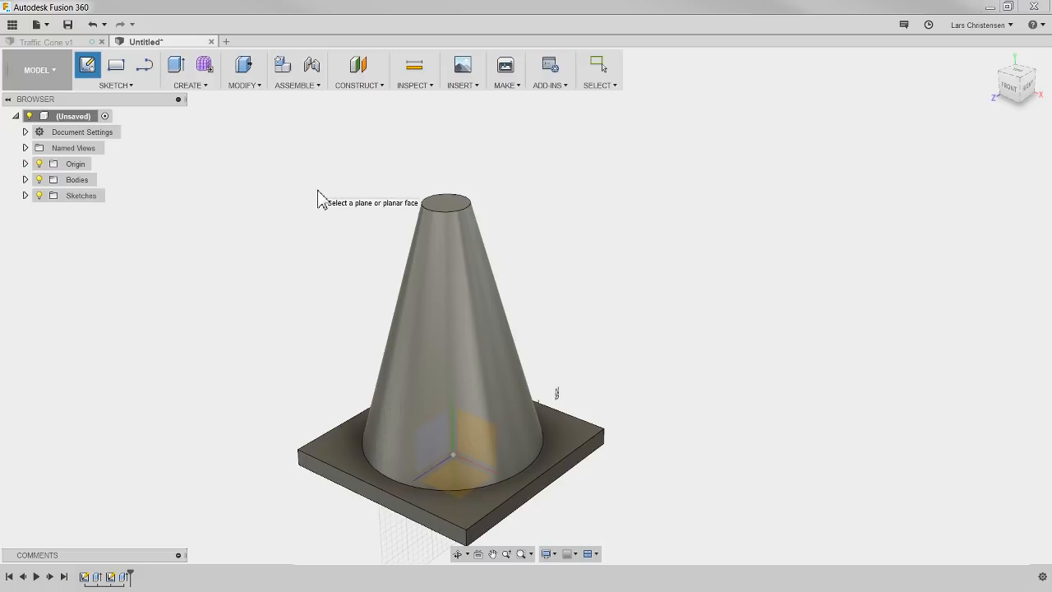
click(451, 212)
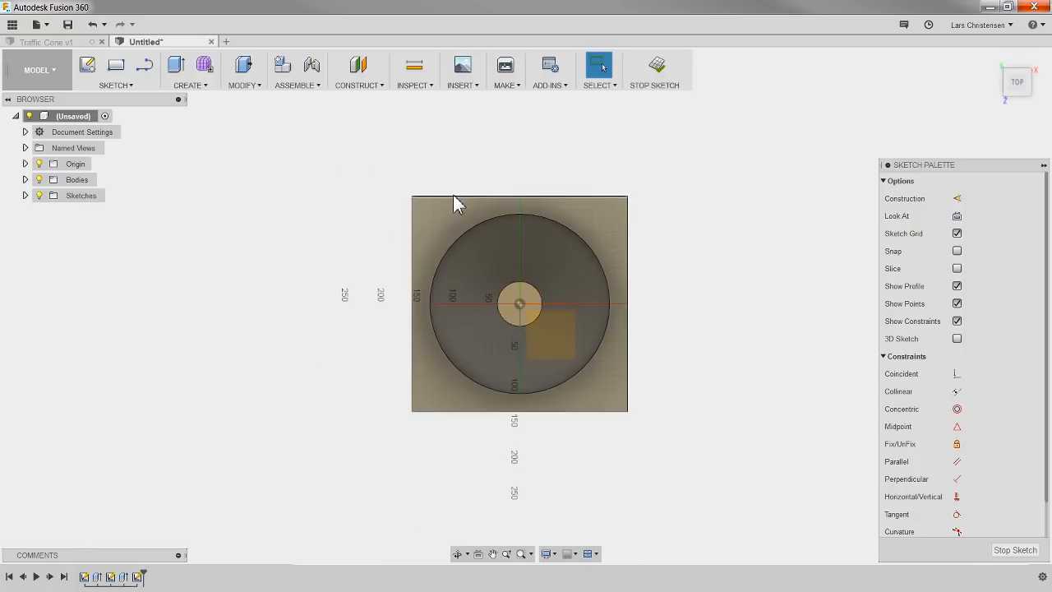
Step: Offset the circular edge of the cone's tip face 10 mm inward
scroll(535, 288, up, 5)
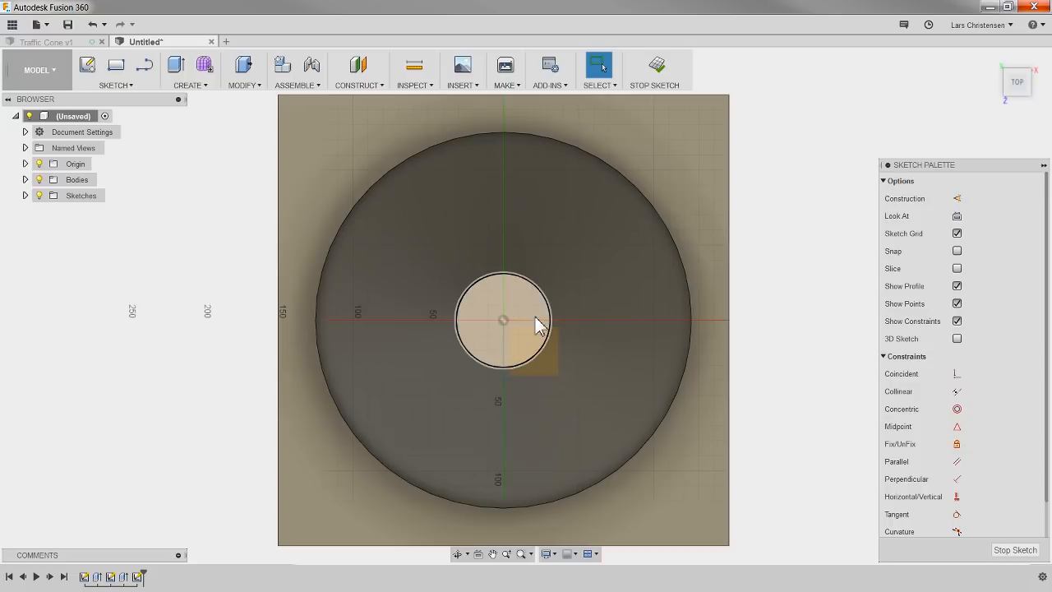
click(120, 87)
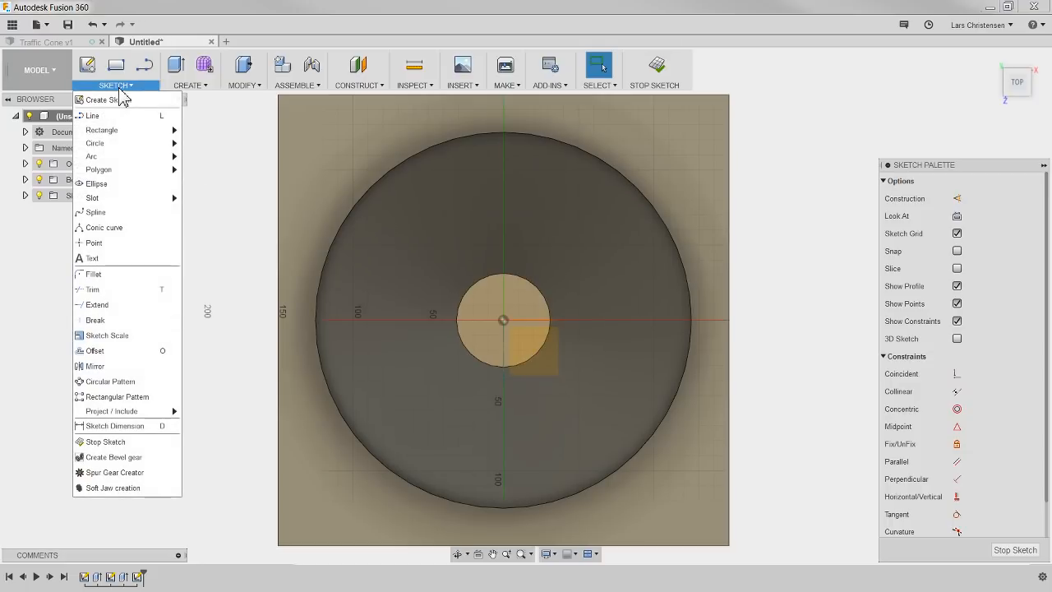
click(113, 354)
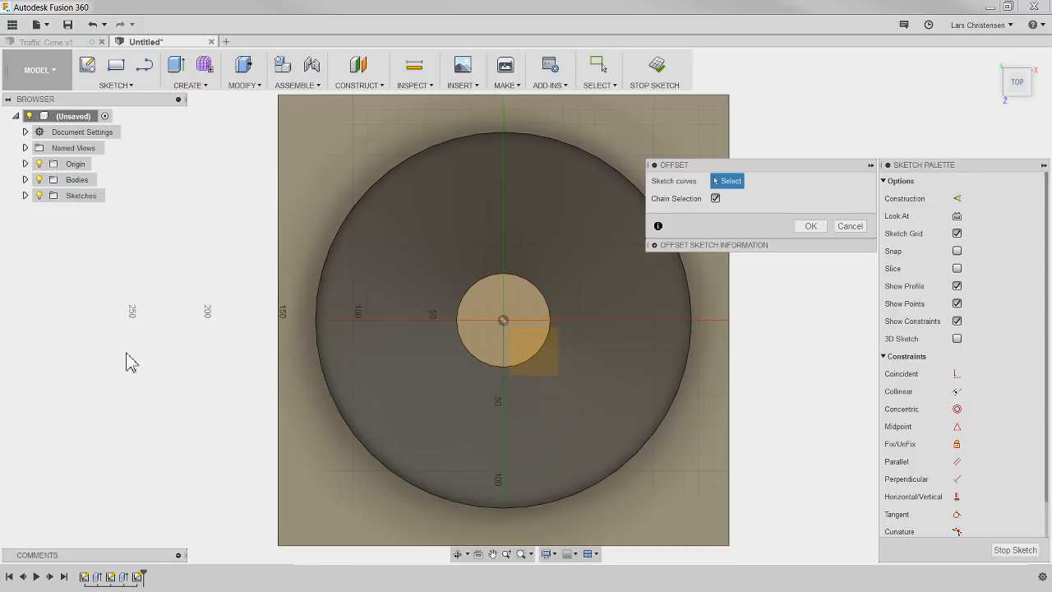
click(477, 360)
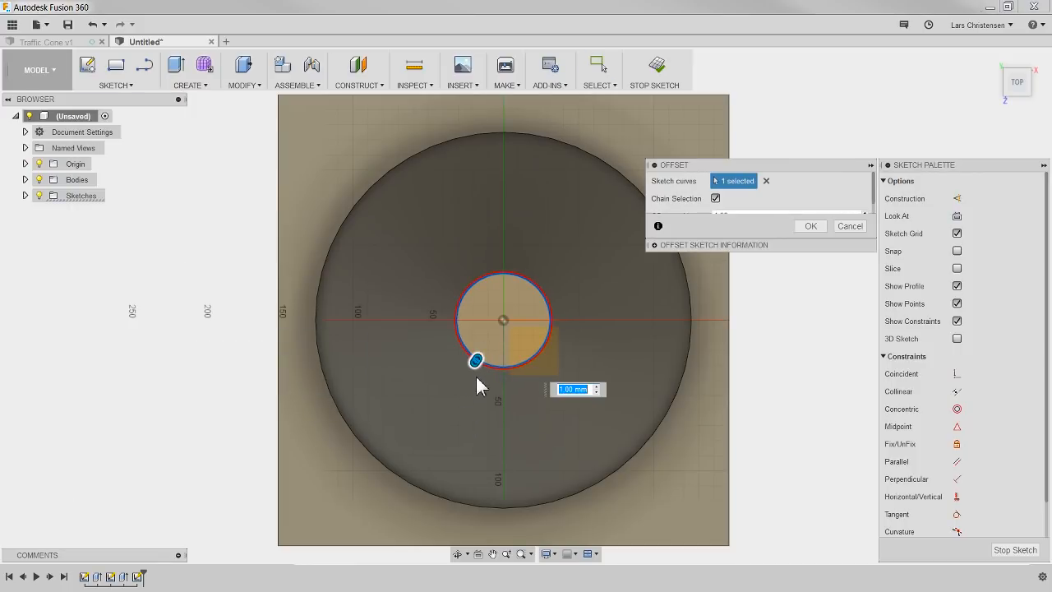
drag(477, 379, 491, 357)
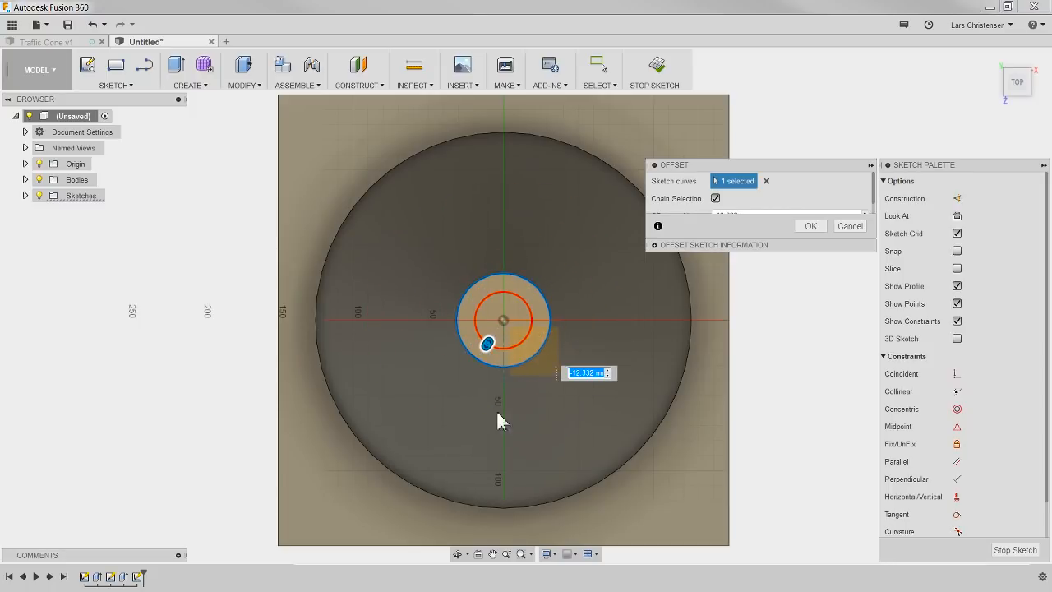
text(-)
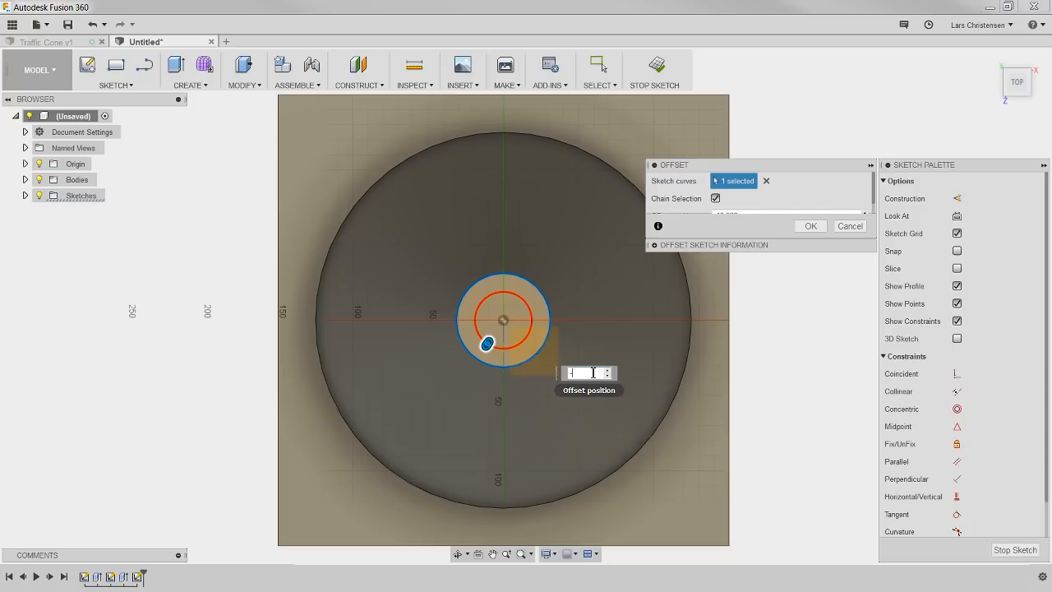
text(10)
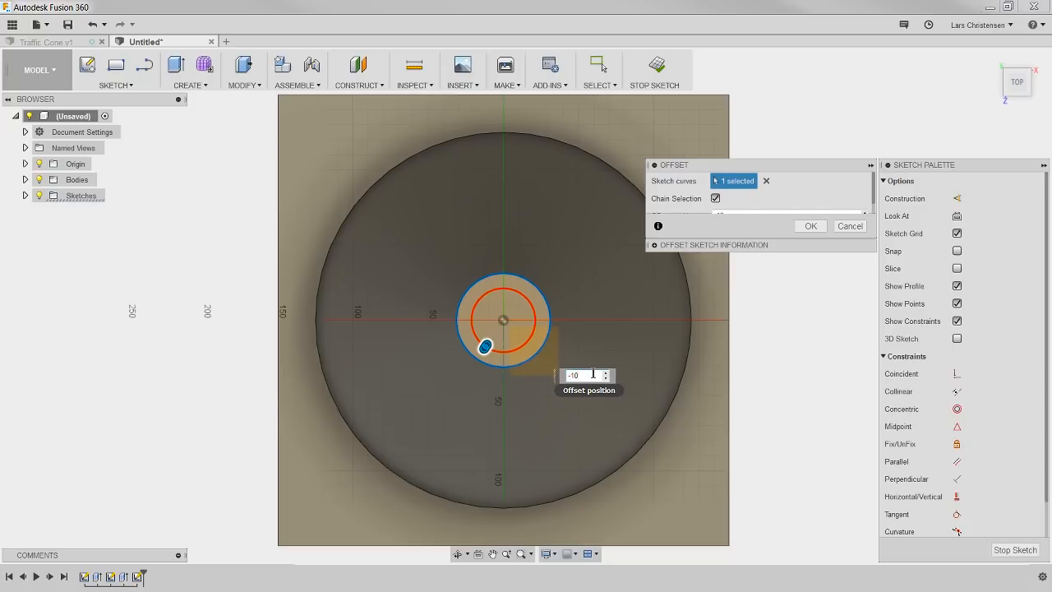
key(Return)
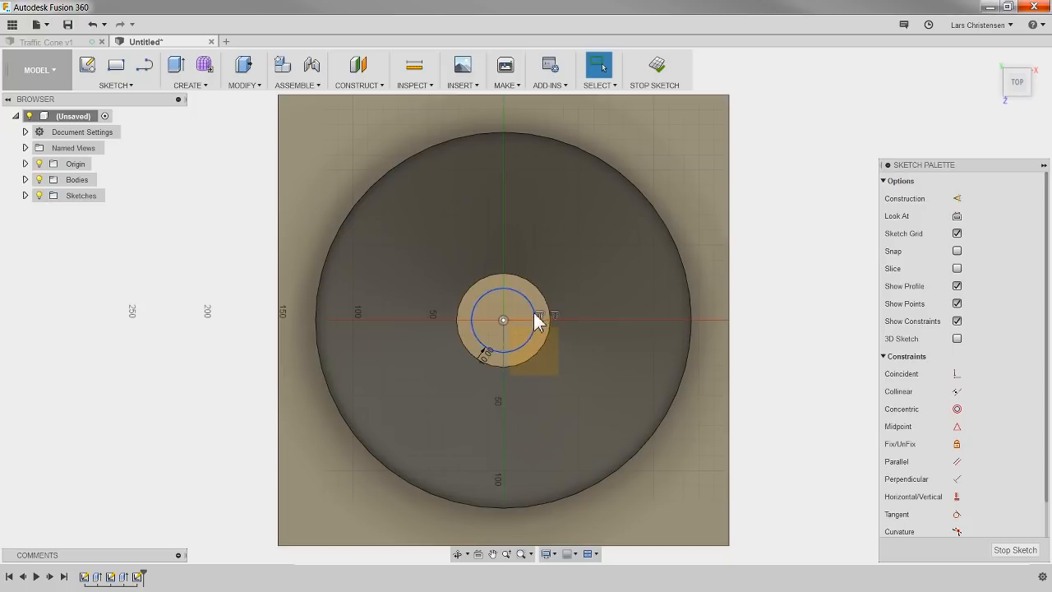
drag(475, 322, 499, 338)
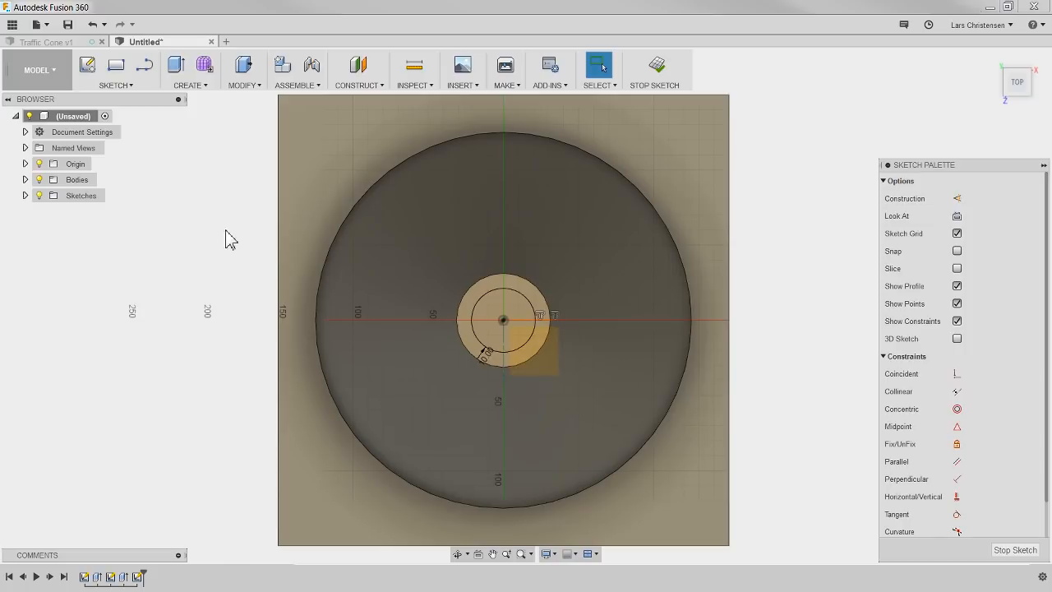
Step: Start a Press Pull extrusion of the inner circle profile, pulling it about 90 mm upward from the cone's tip
key(q)
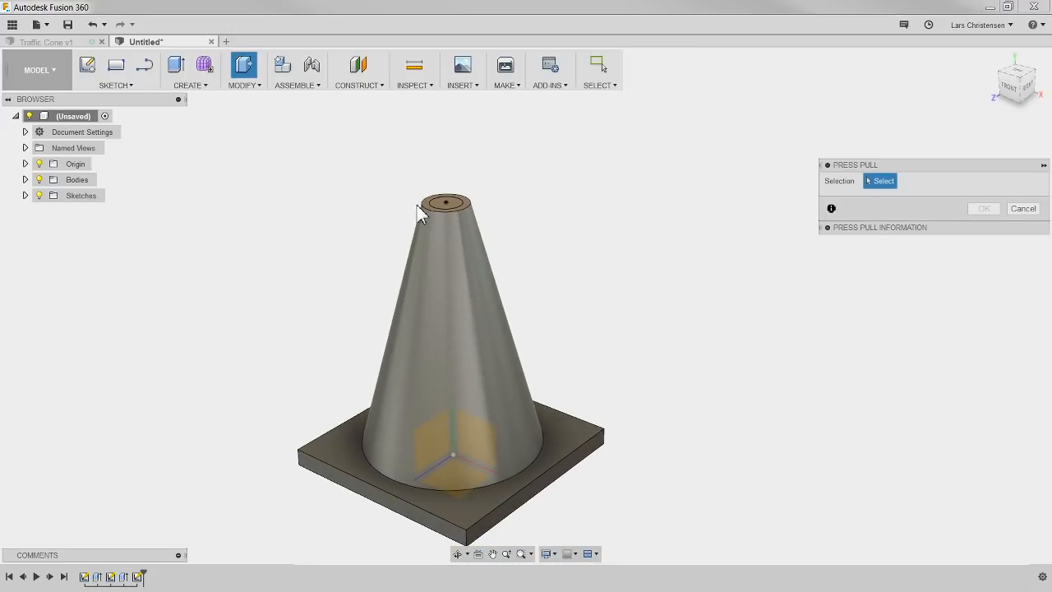
click(436, 201)
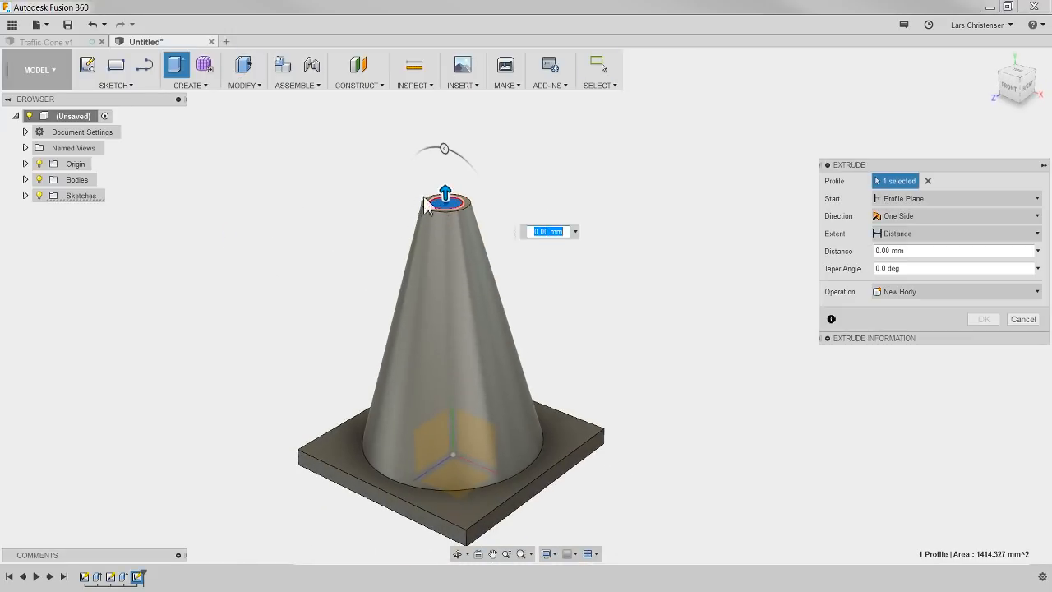
drag(445, 194, 464, 124)
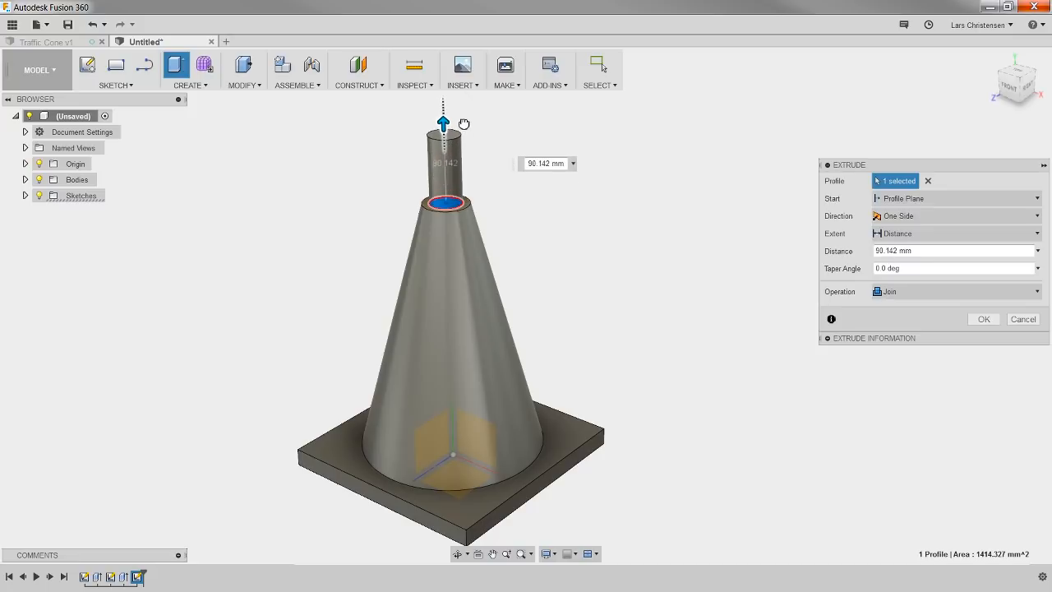
scroll(440, 305, down, 4)
scroll(455, 173, up, 4)
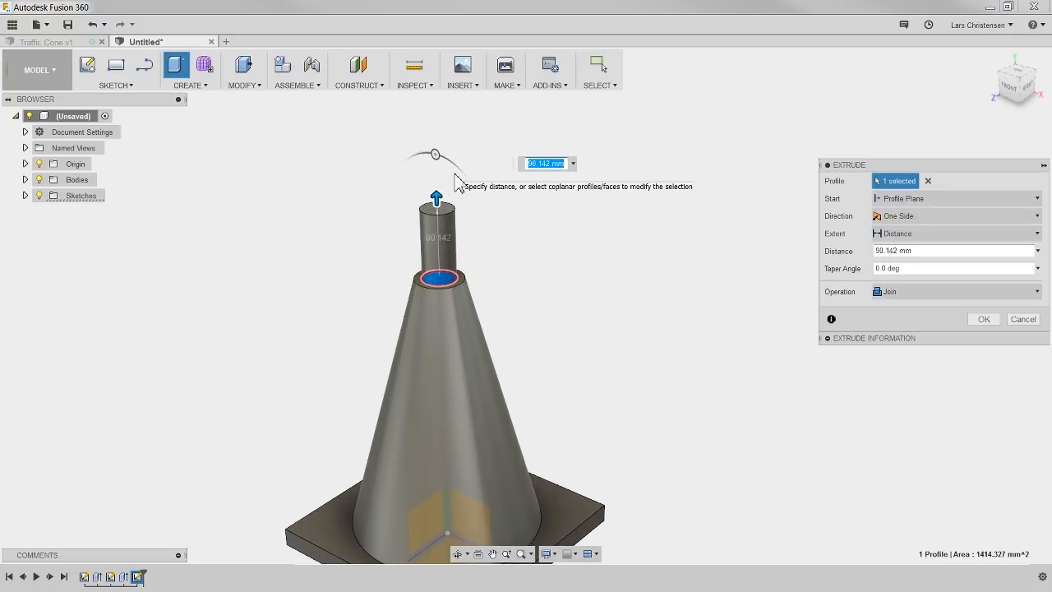
mouse_move(436, 155)
mouse_down()
mouse_move(416, 156)
mouse_move(434, 153)
mouse_up()
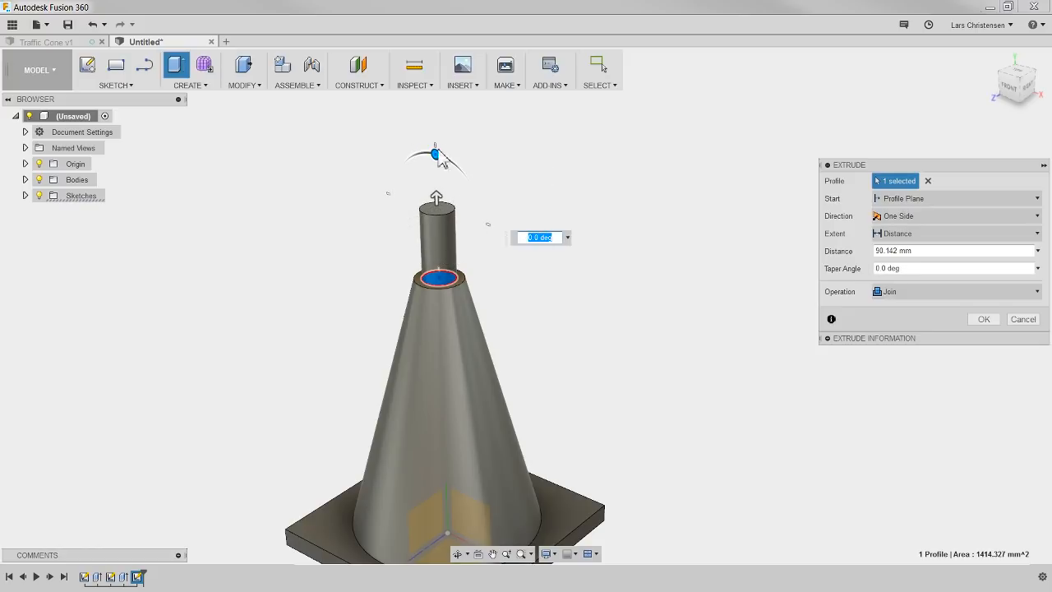
Step: Cut the inner circle profile about 502 mm down through the cone and base with a 15-degree taper angle
scroll(447, 146, down, 1)
click(443, 189)
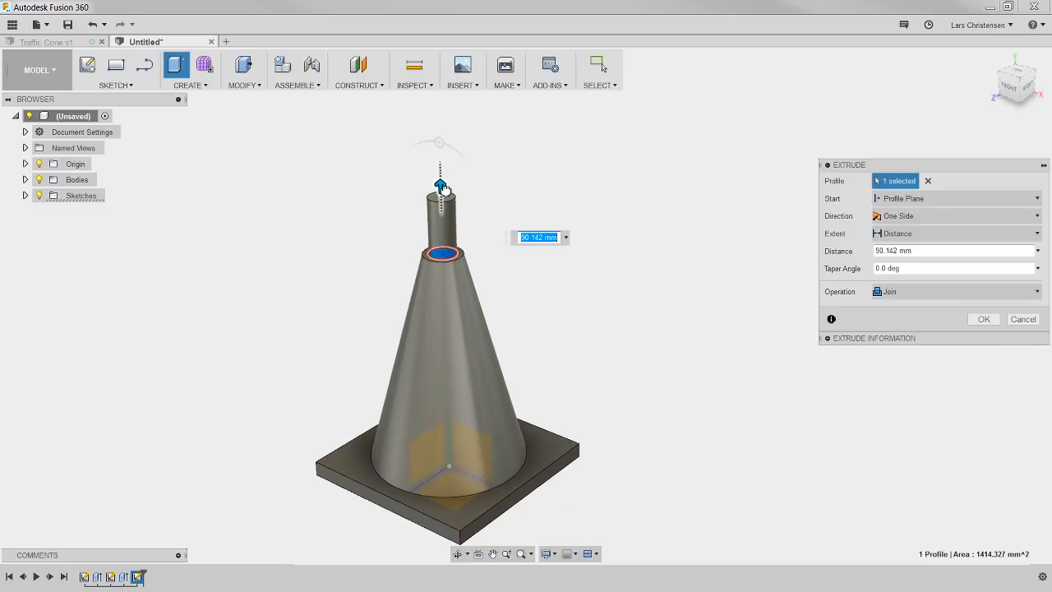
drag(443, 189, 445, 541)
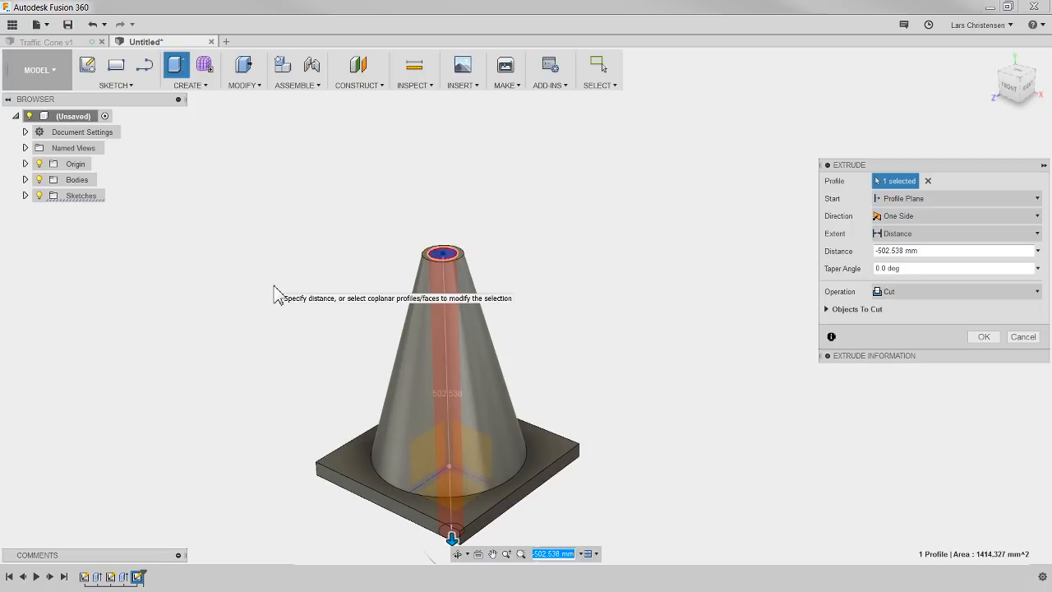
shift+middle_drag(266, 292, 254, 376)
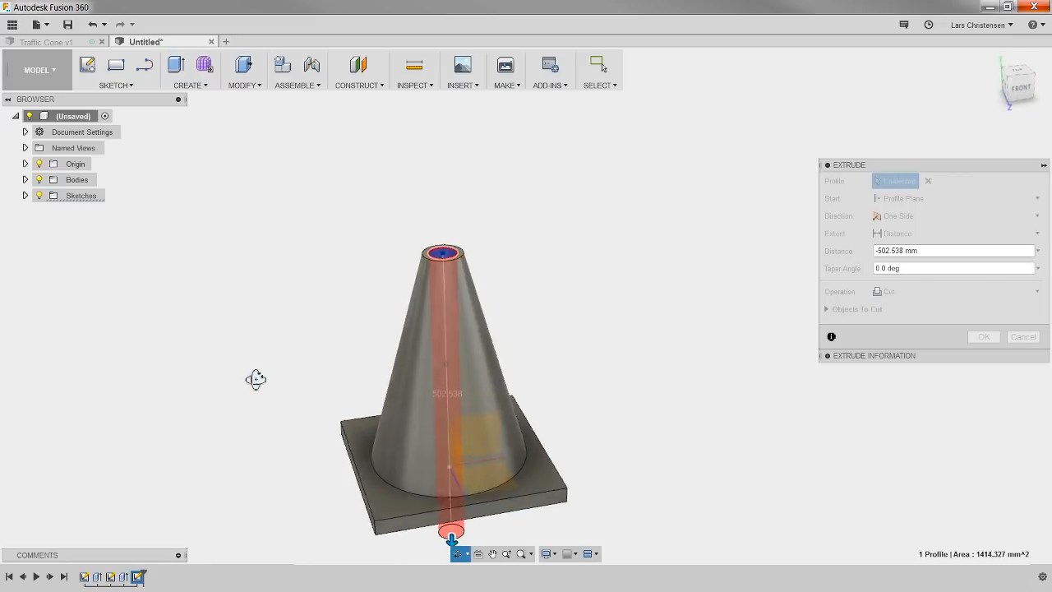
scroll(346, 156, down, 1)
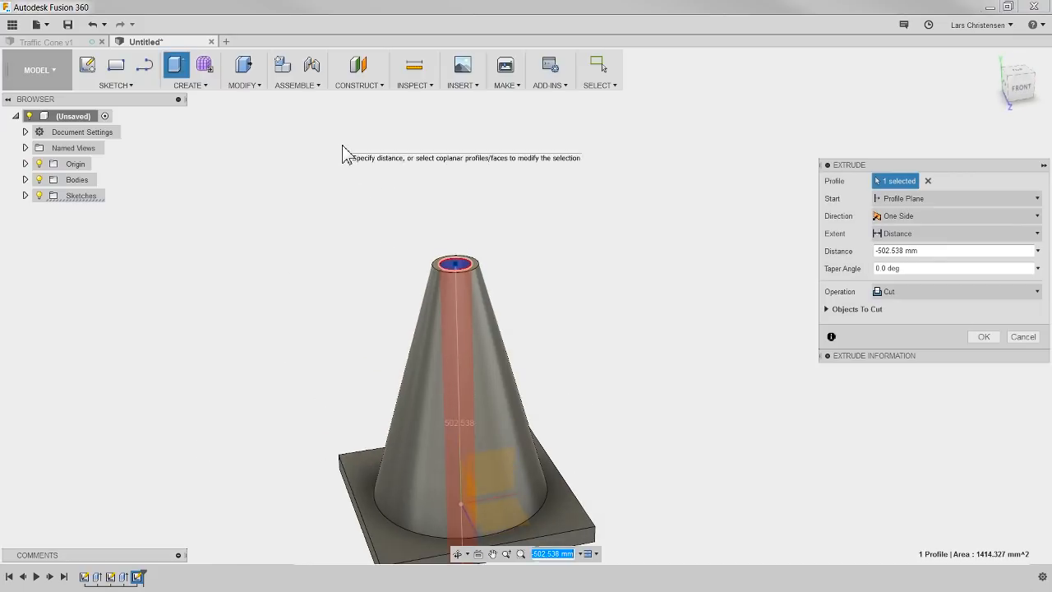
click(909, 268)
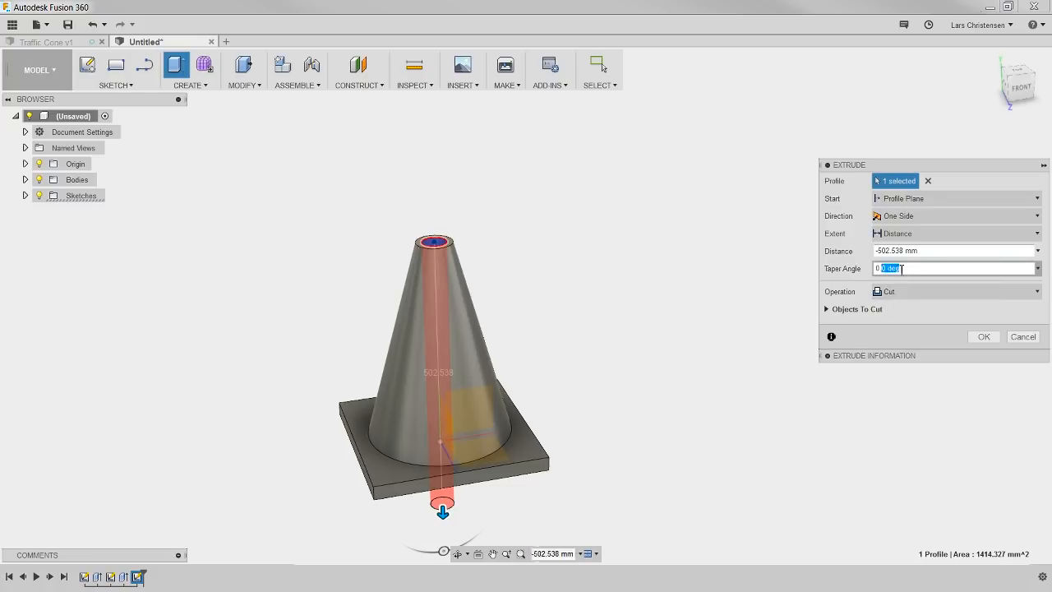
text(15)
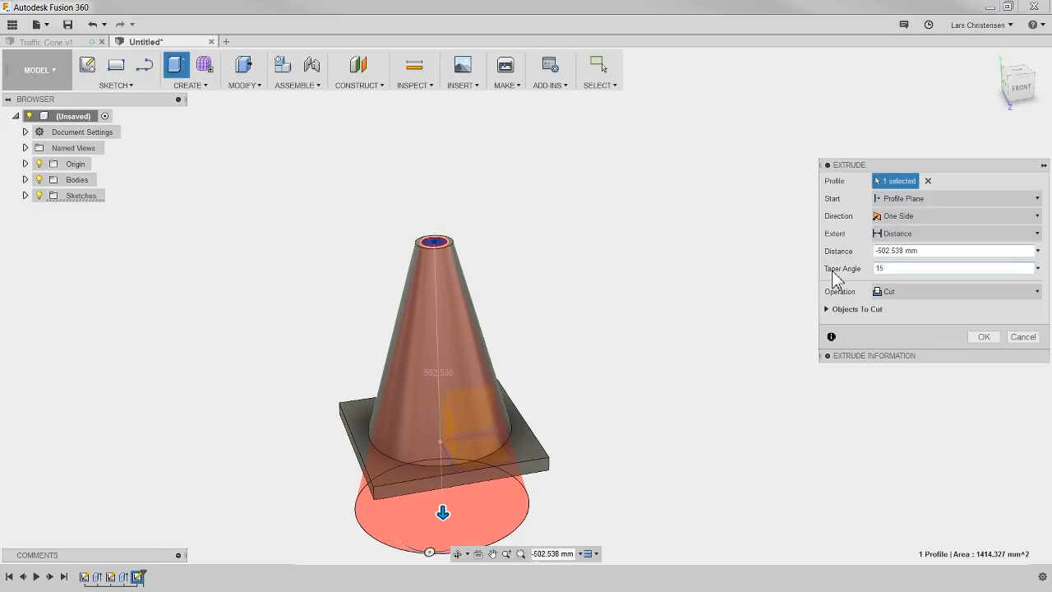
click(977, 337)
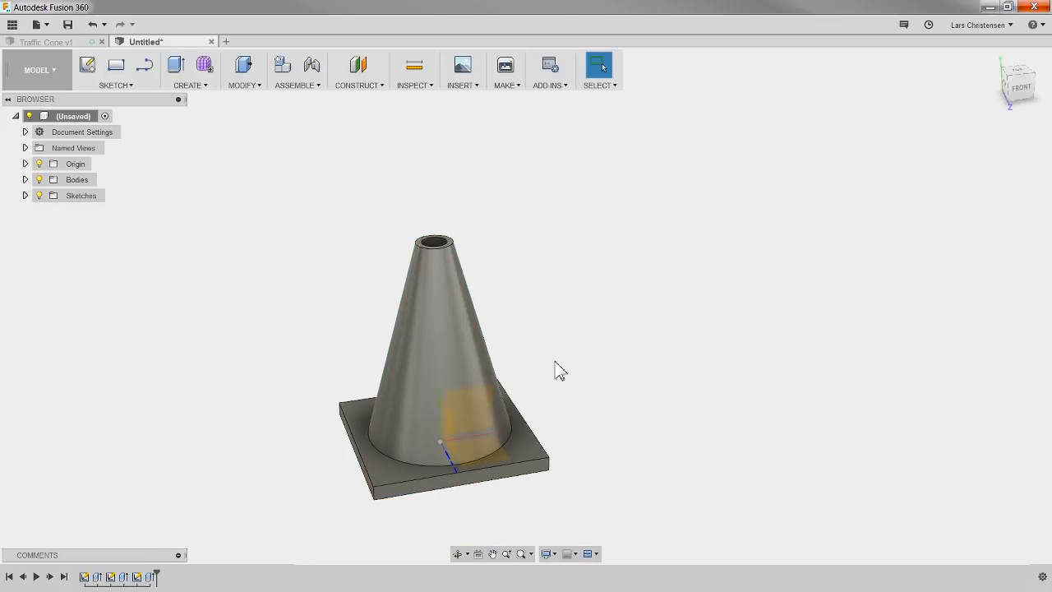
Step: Inspect the hollow cone from several sides and hide the origin planes
shift+middle_drag(512, 301, 593, 204)
drag(594, 203, 488, 320)
key(Escape)
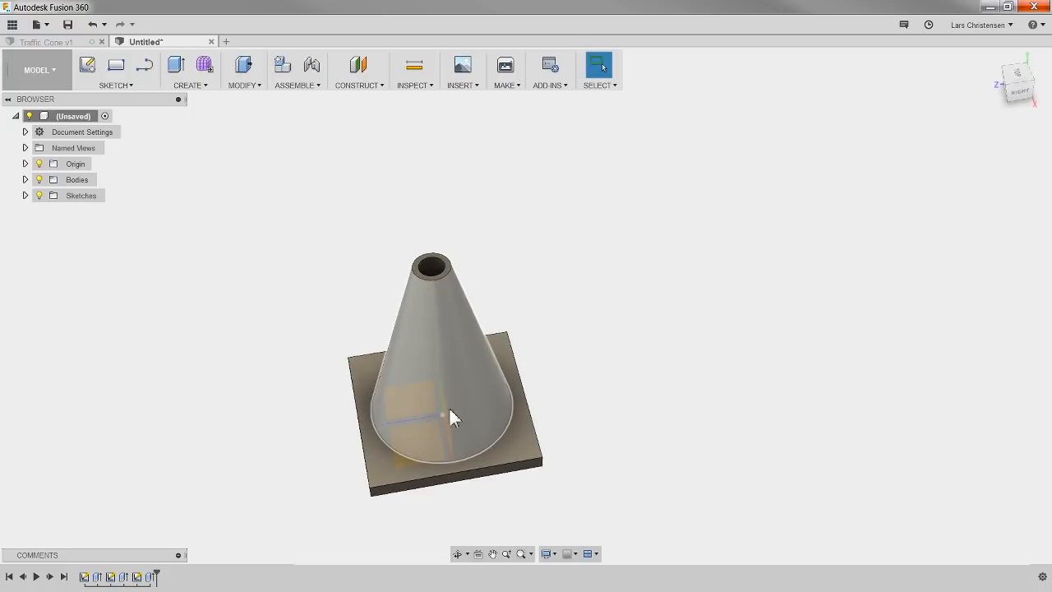
shift+middle_drag(575, 340, 605, 301)
scroll(601, 483, up, 2)
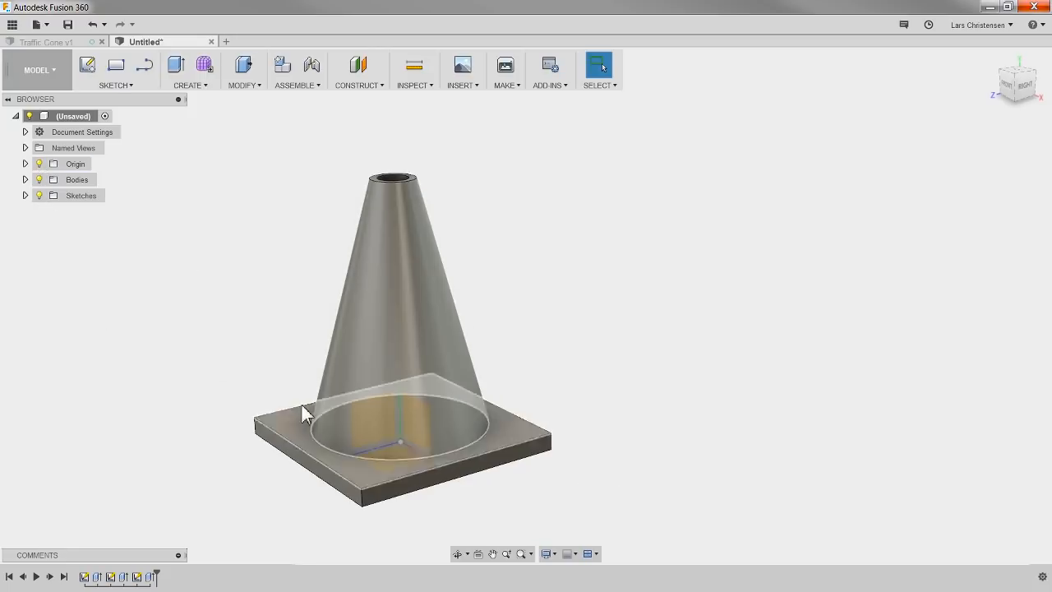
click(38, 164)
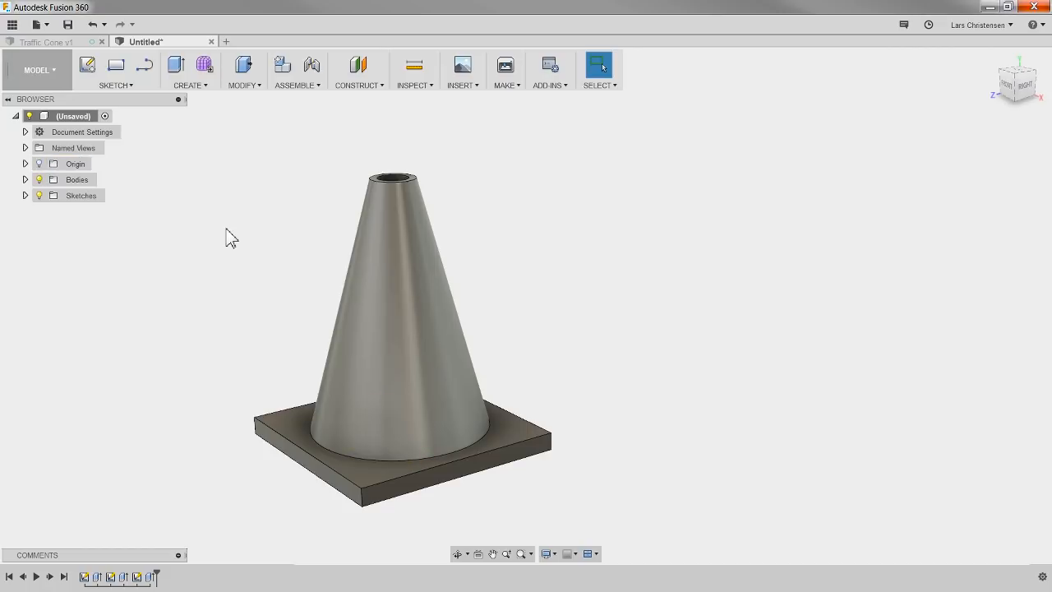
shift+middle_drag(188, 249, 197, 254)
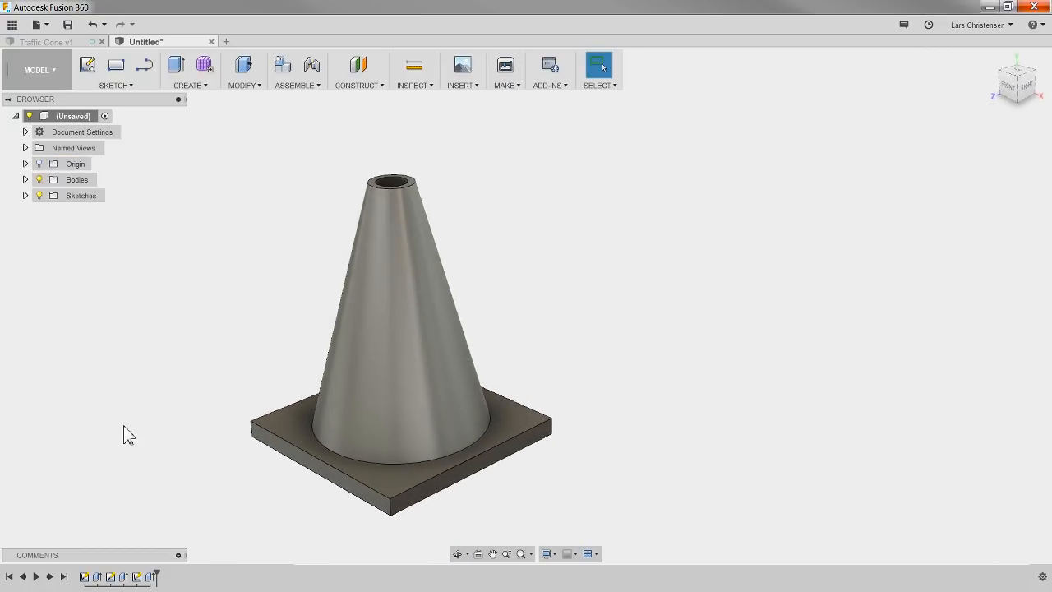
Step: Highlight the three sketches and the tapered cut in the design history one after another, and clear the selection
click(85, 578)
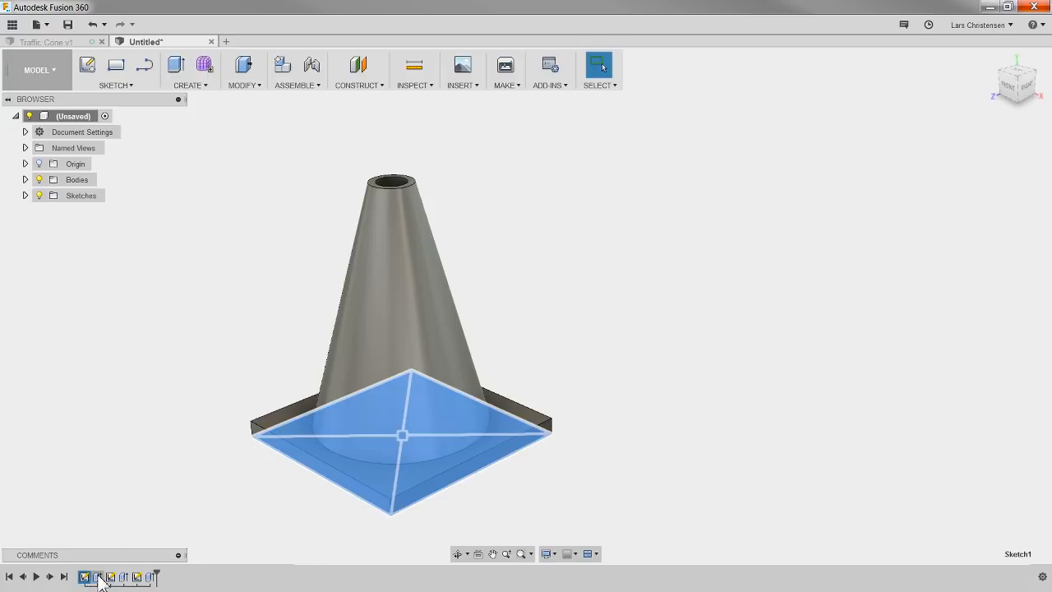
click(108, 578)
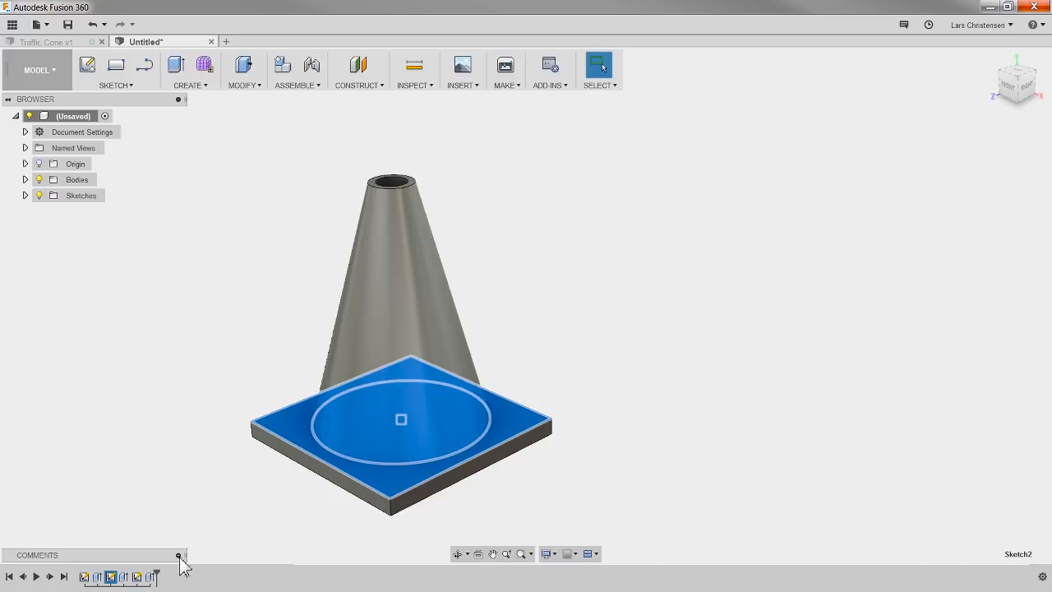
click(136, 576)
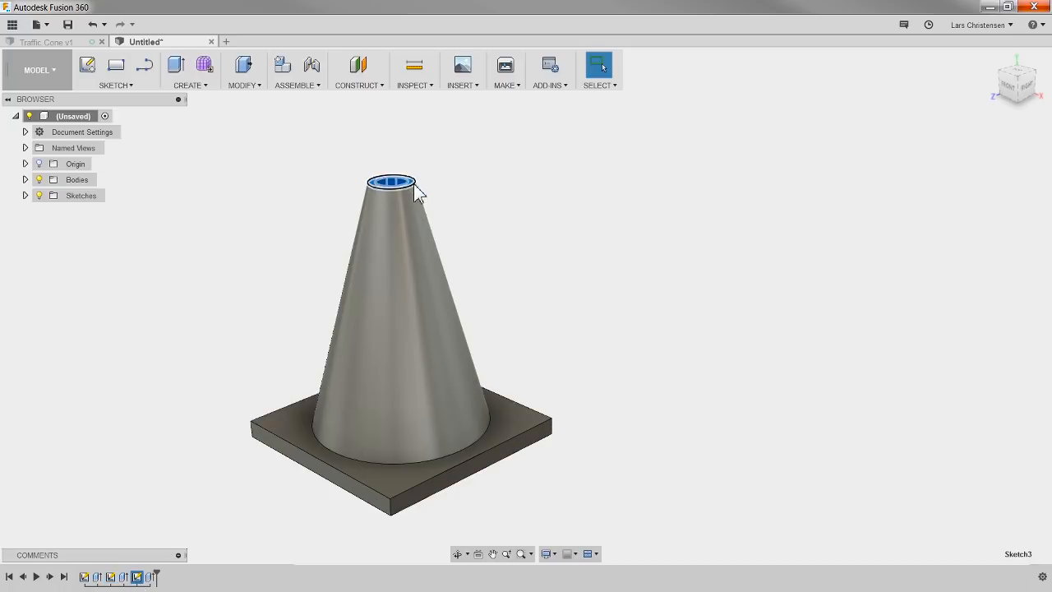
click(149, 577)
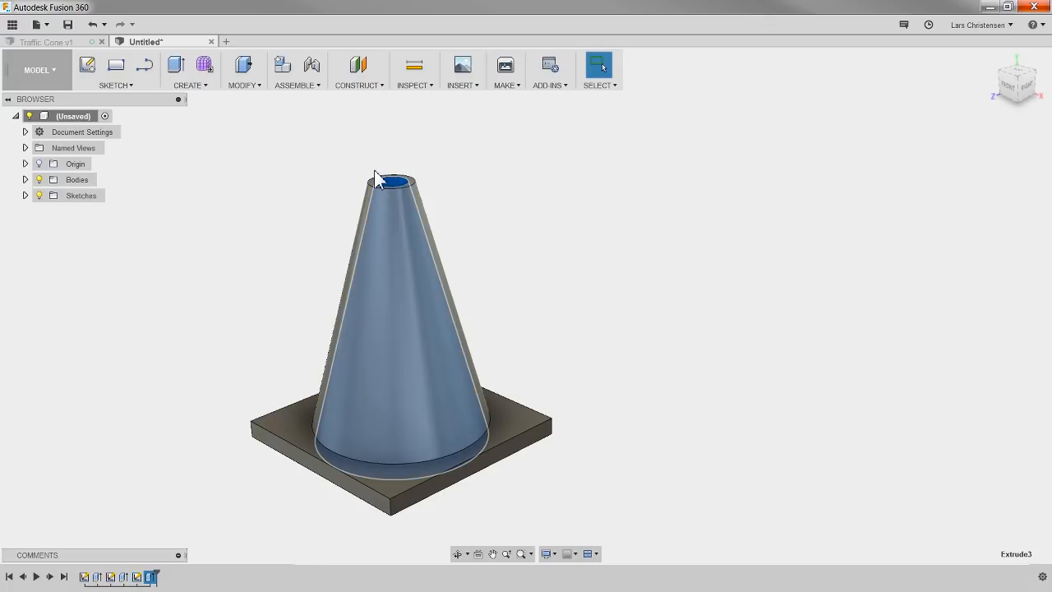
click(156, 345)
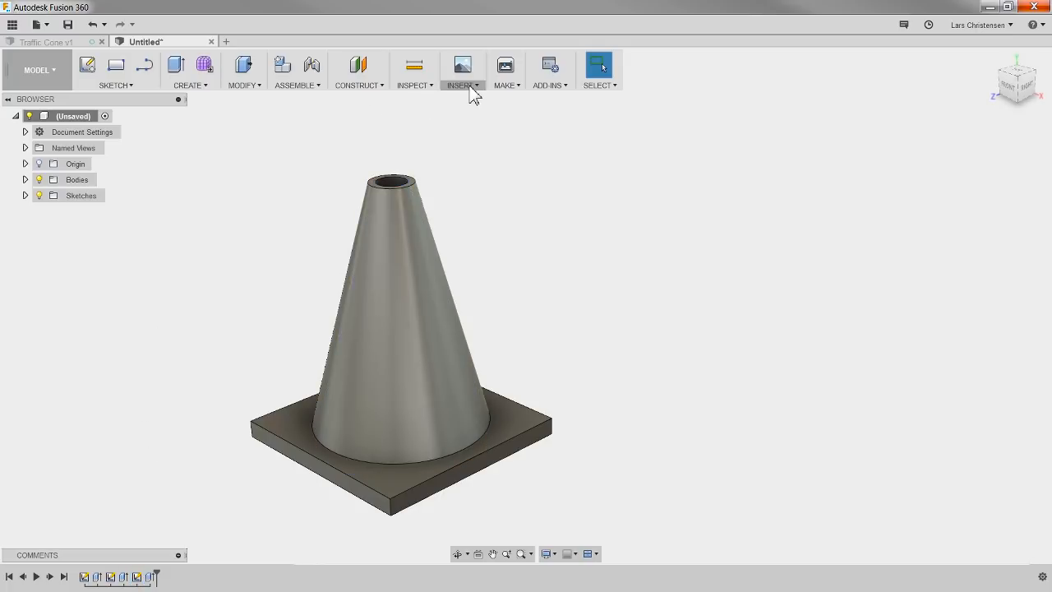
Step: Create a section analysis from the front side face of the base, adjusting the section plane's offset, and hide the analysis
click(416, 85)
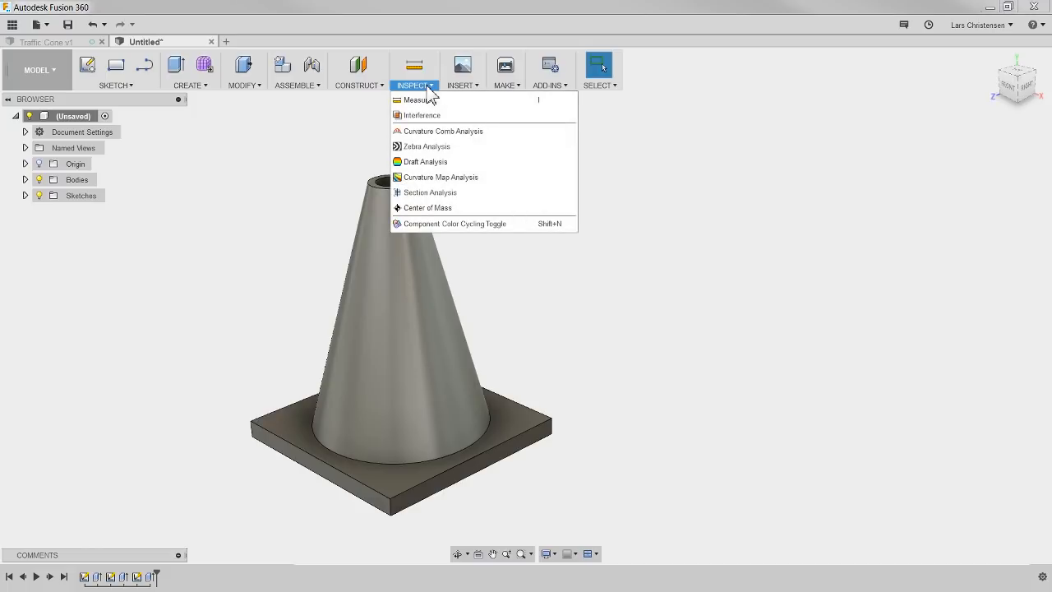
click(421, 197)
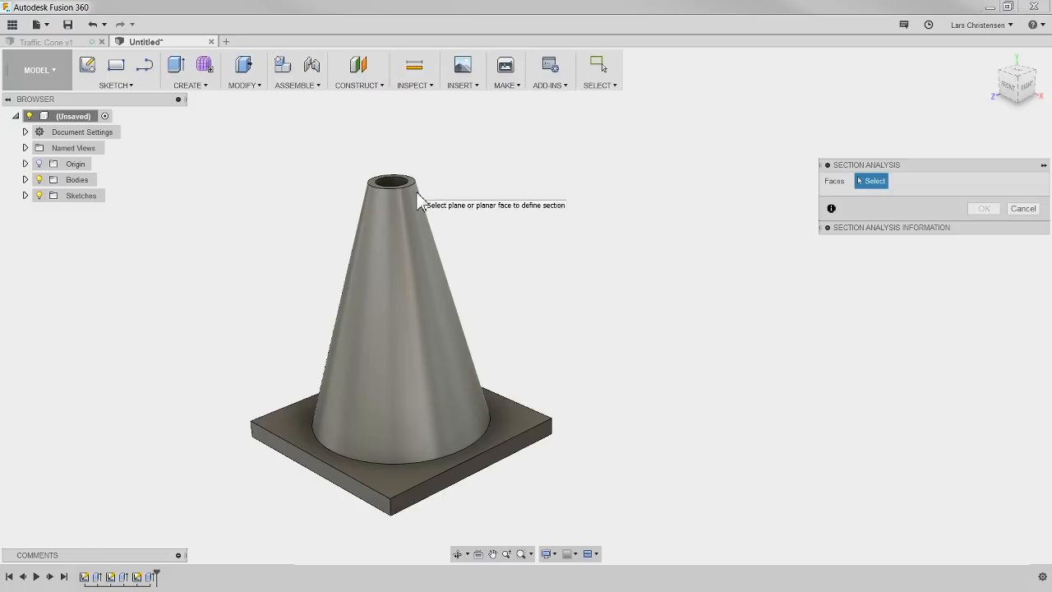
click(290, 463)
drag(266, 462, 222, 486)
click(984, 296)
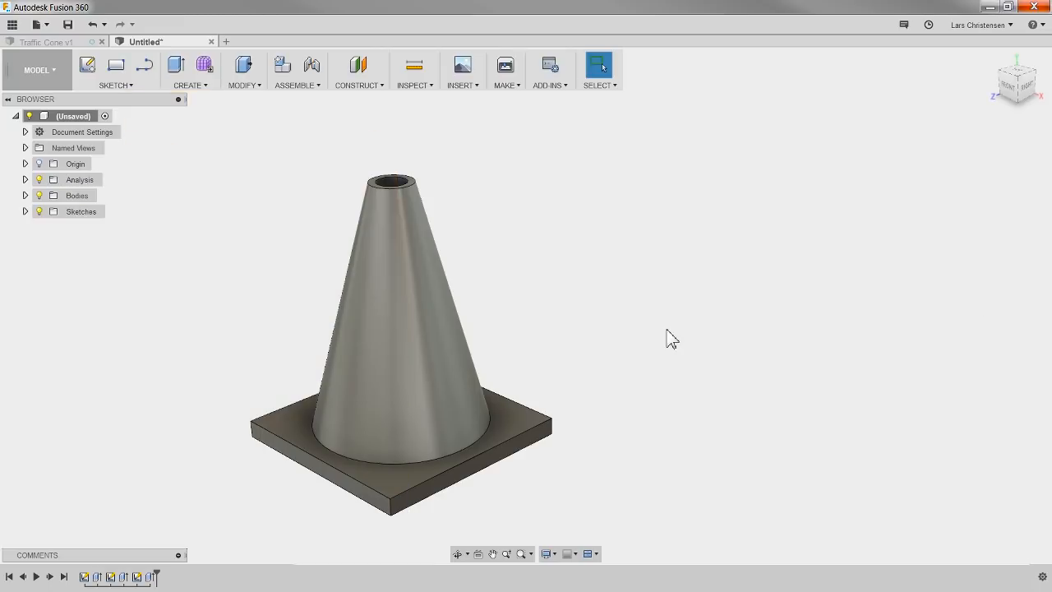
click(39, 181)
scroll(662, 295, down, 2)
scroll(487, 411, up, 2)
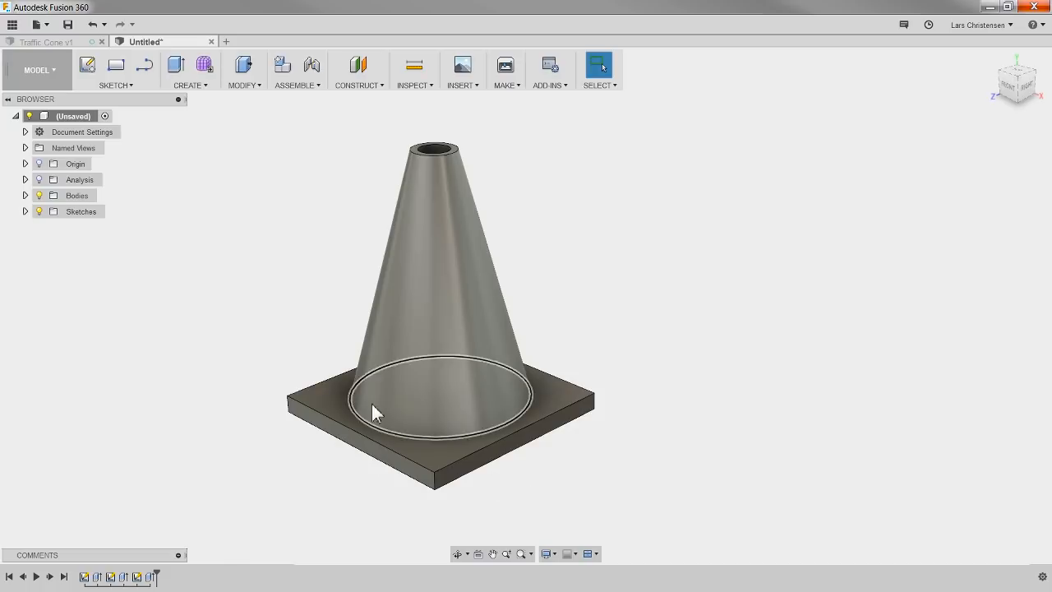
Step: Fillet the four vertical corner edges of the square base with a constant 50 mm radius
click(239, 86)
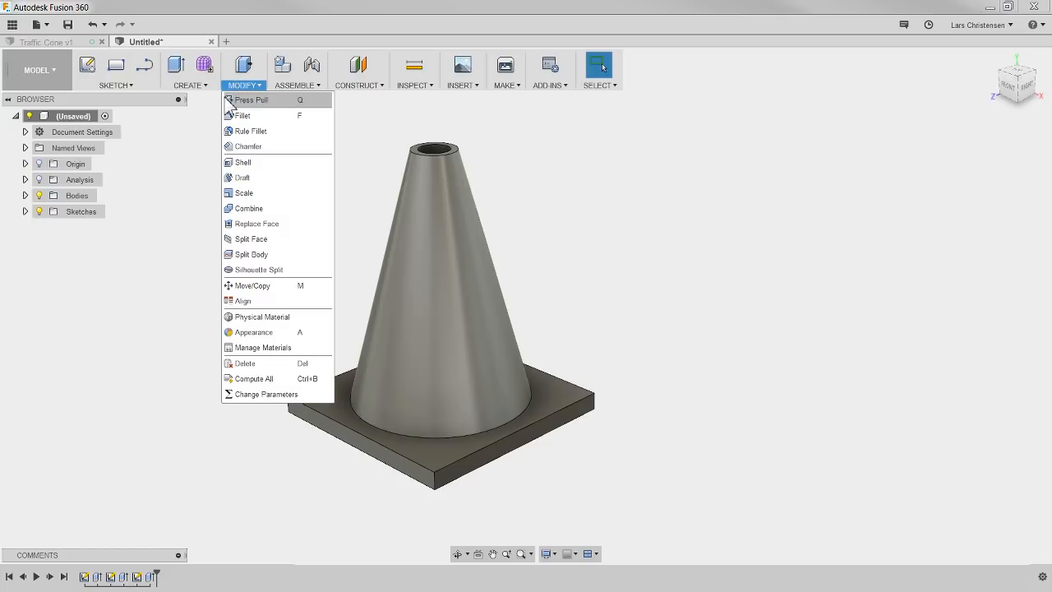
click(280, 121)
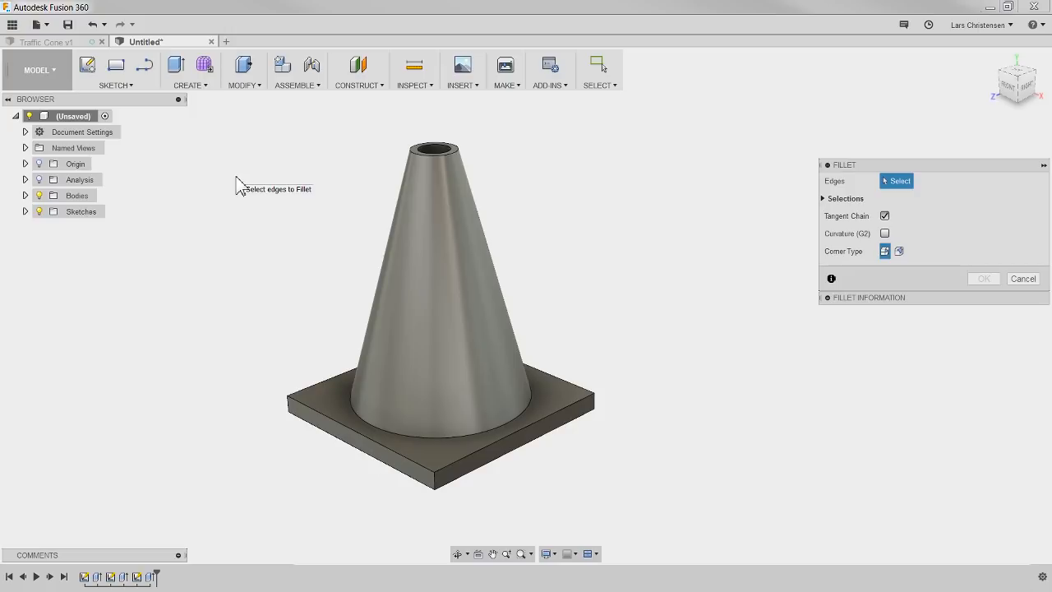
click(288, 413)
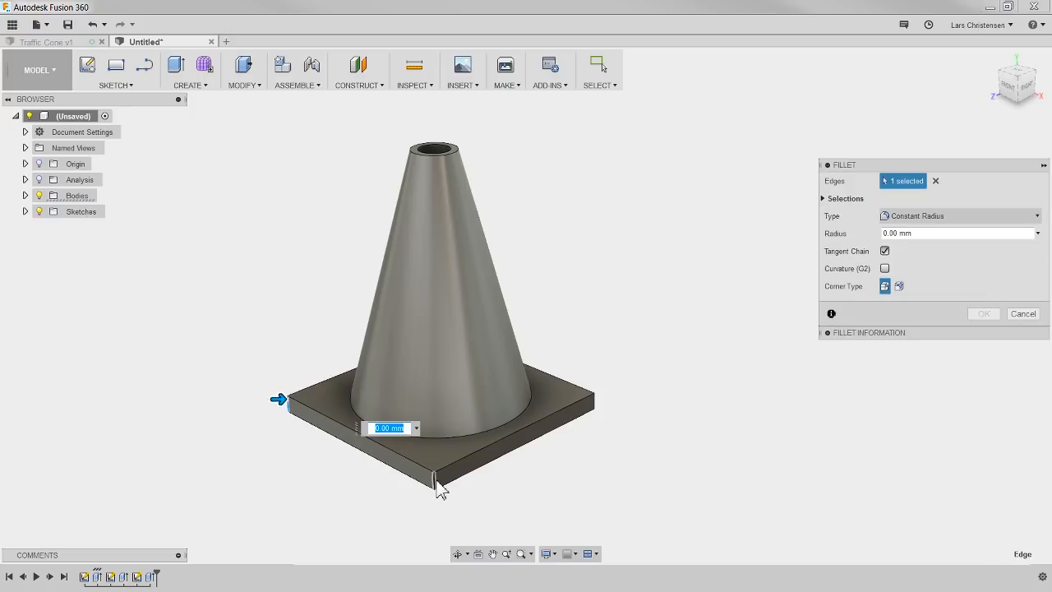
click(435, 481)
click(594, 407)
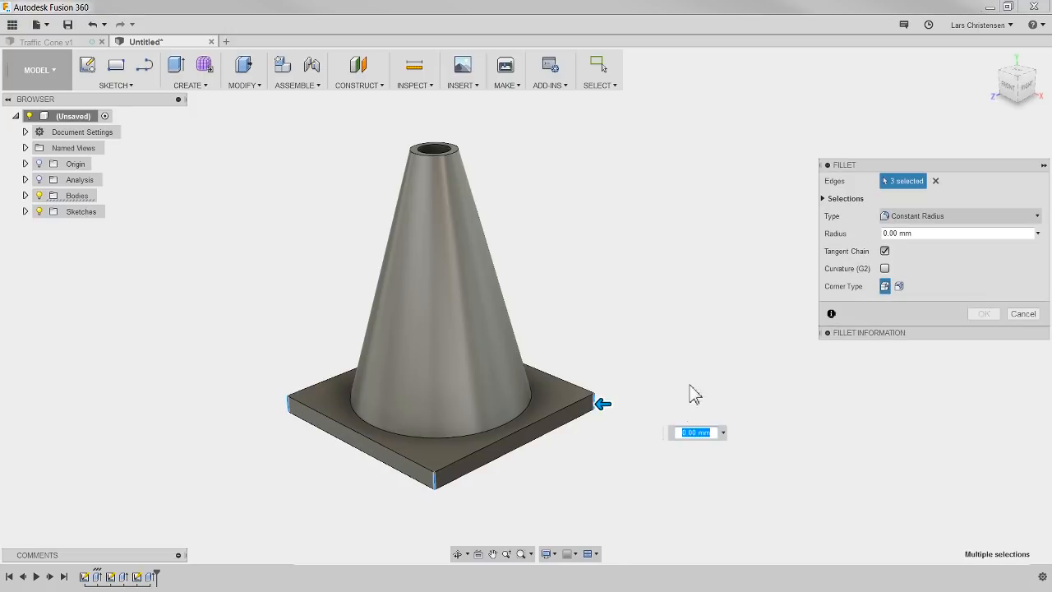
shift+middle_drag(712, 369, 568, 369)
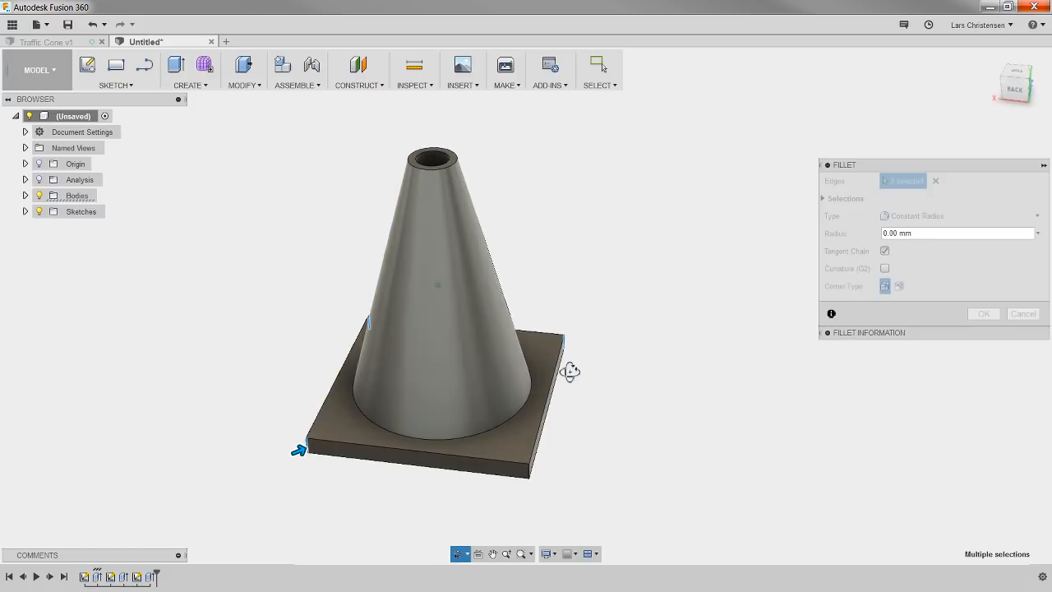
click(532, 486)
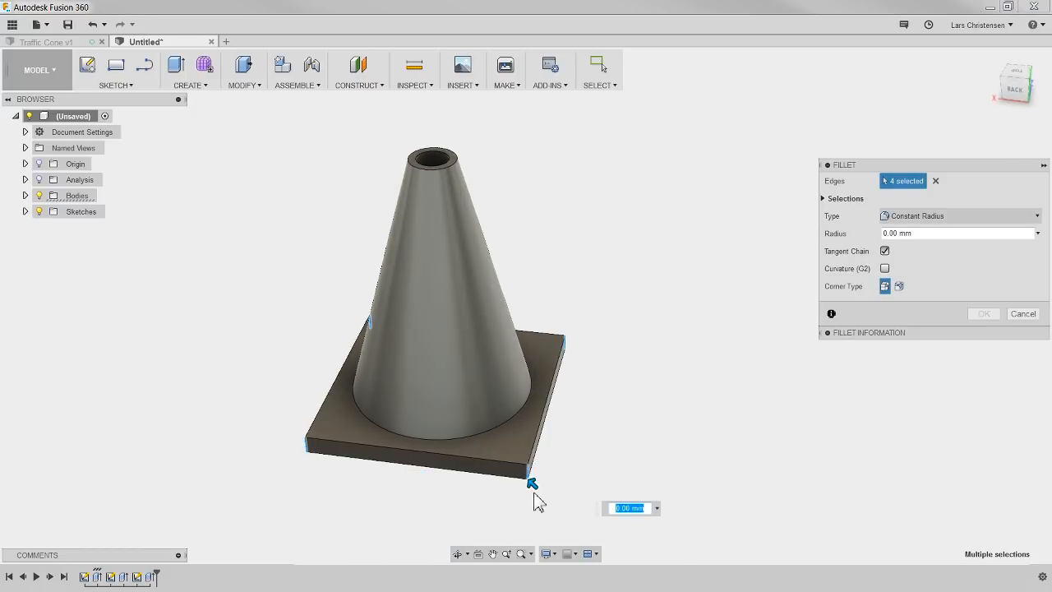
drag(531, 484, 521, 473)
text(5)
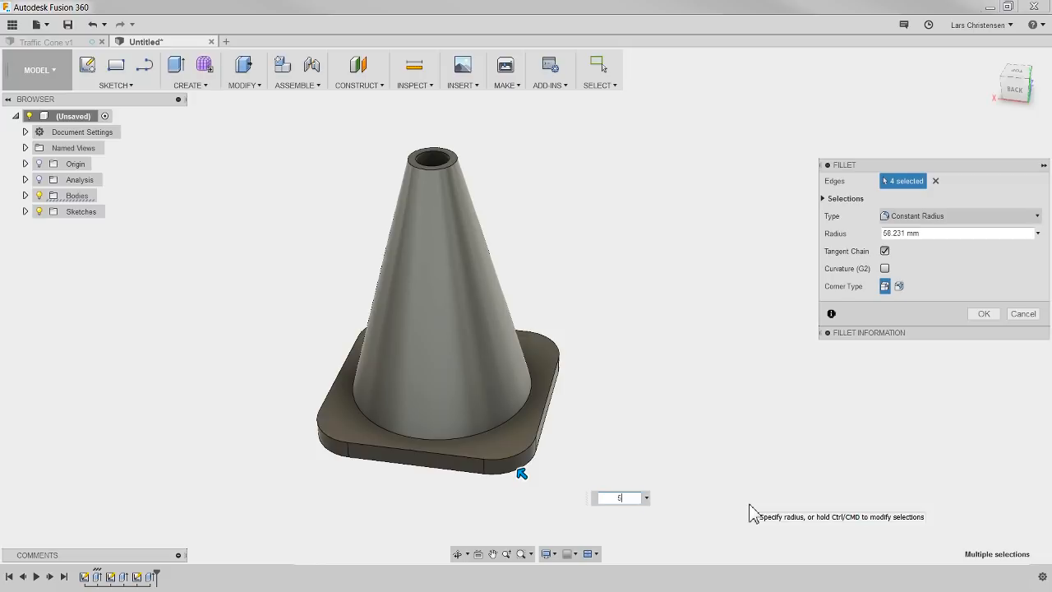
text(0)
key(Return)
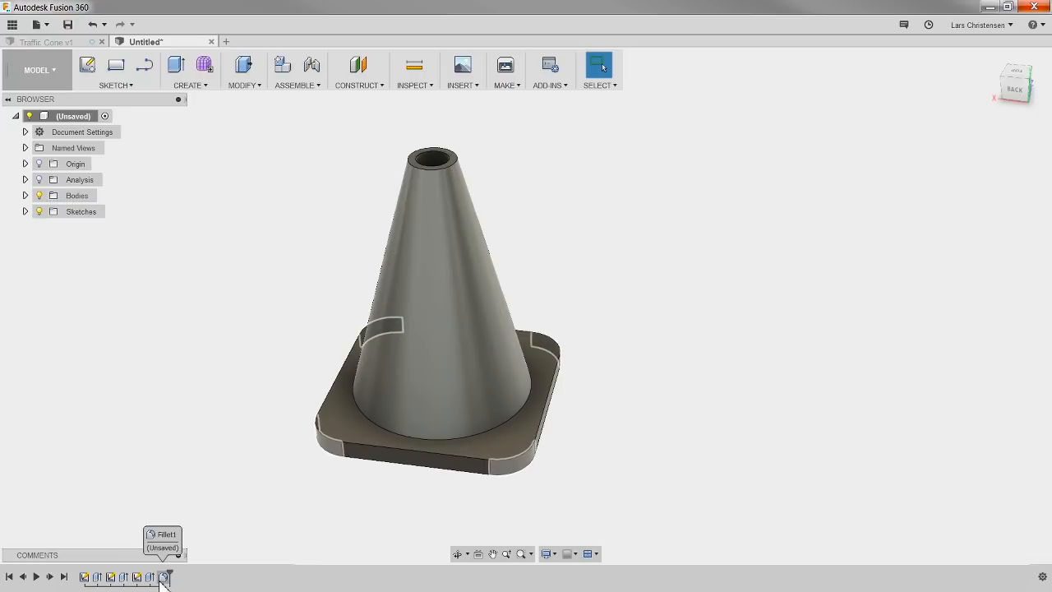
Step: Fillet the circular edge where the cone meets the base with a 10 mm radius
click(245, 85)
click(242, 116)
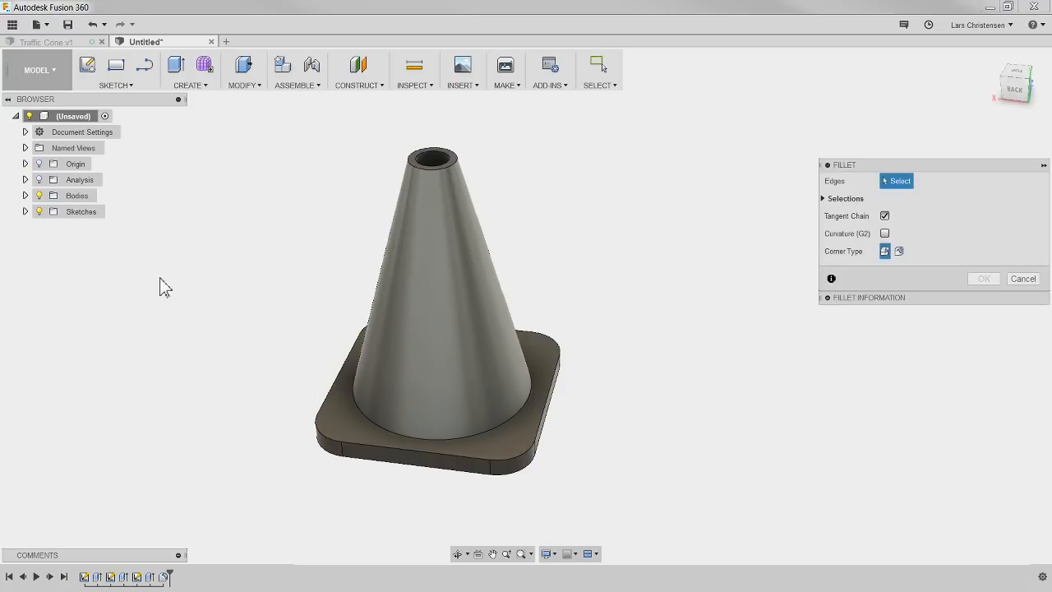
click(377, 423)
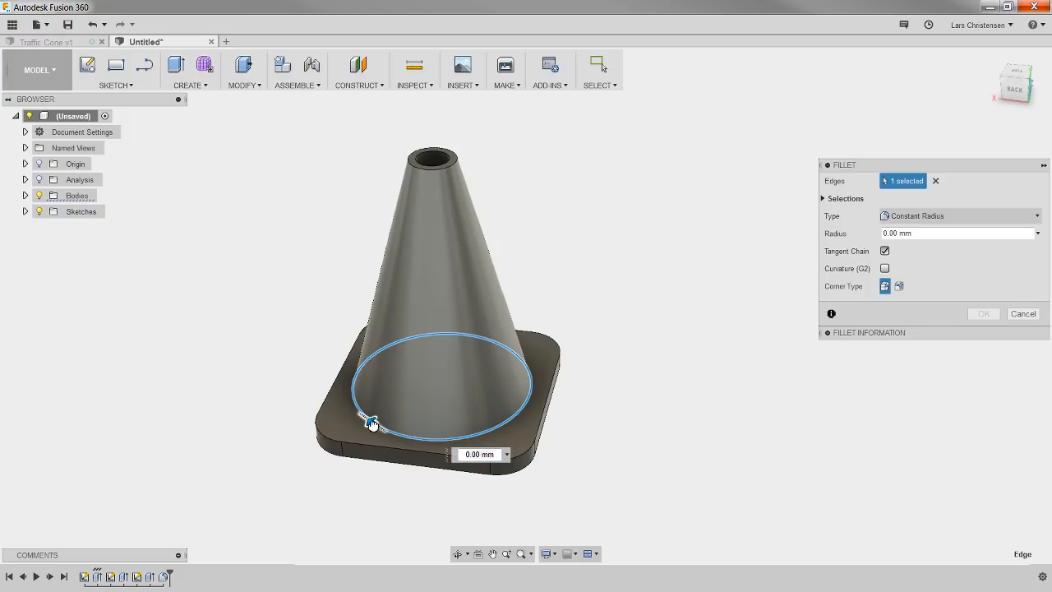
mouse_move(373, 423)
mouse_down()
mouse_move(348, 418)
mouse_move(370, 421)
mouse_up()
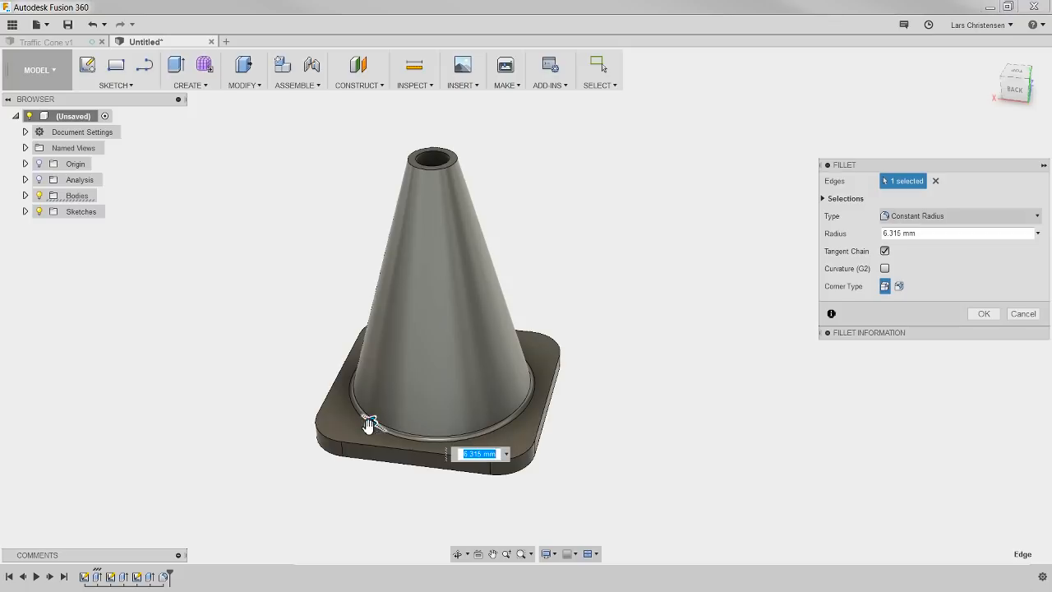
text(10)
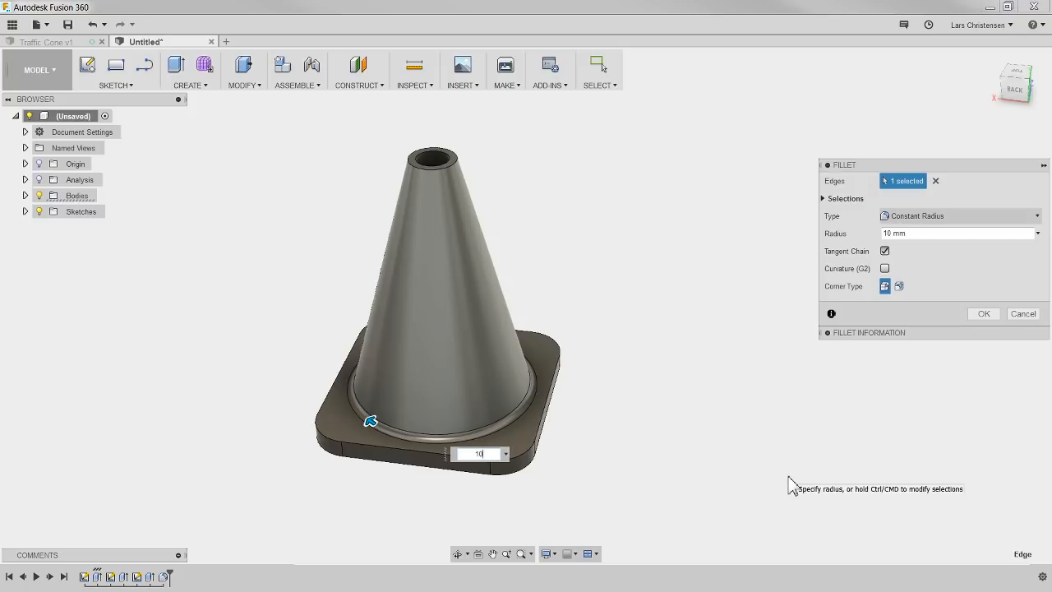
key(Return)
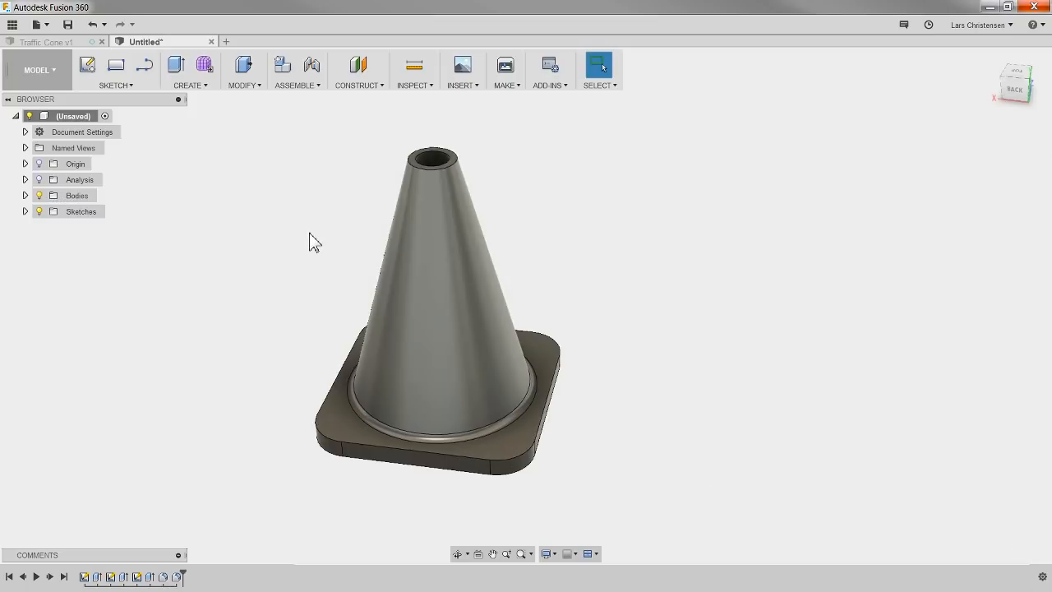
Step: Fillet the outer circular edge at the top of the cone with a constant 5 mm radius
click(242, 83)
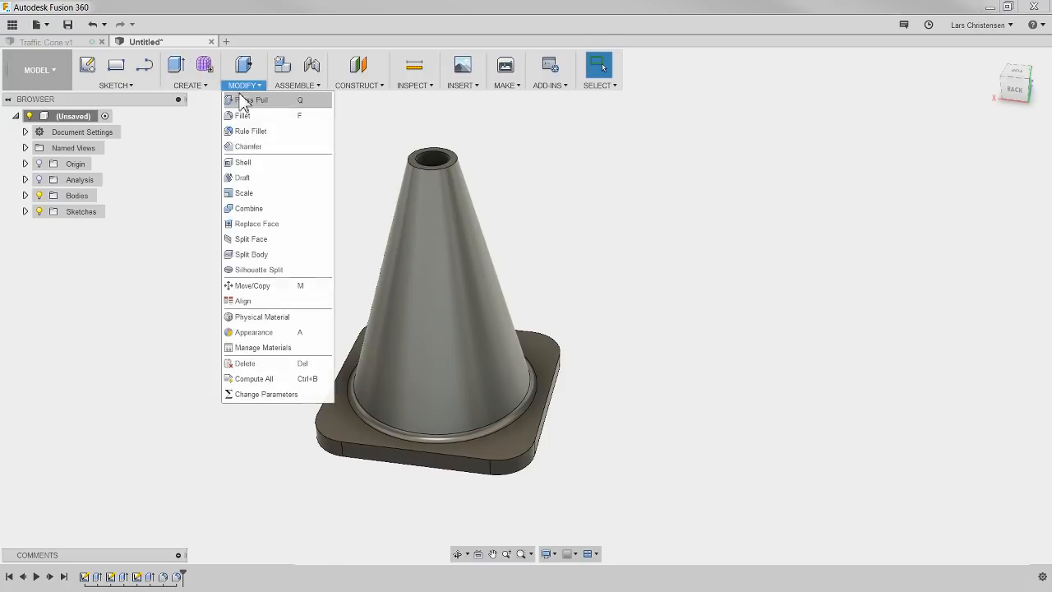
click(247, 116)
click(445, 165)
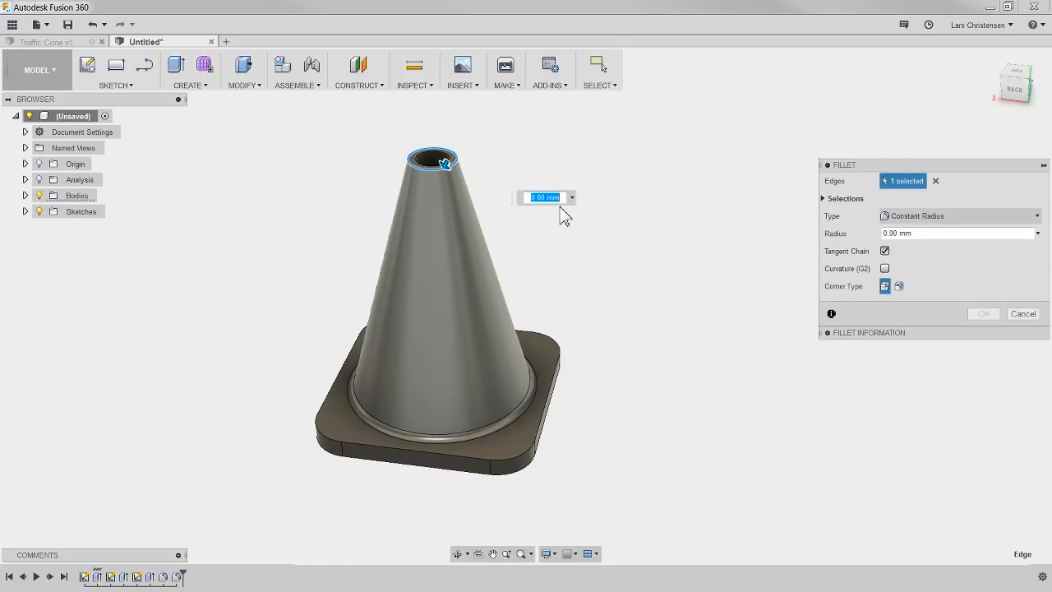
text(5.)
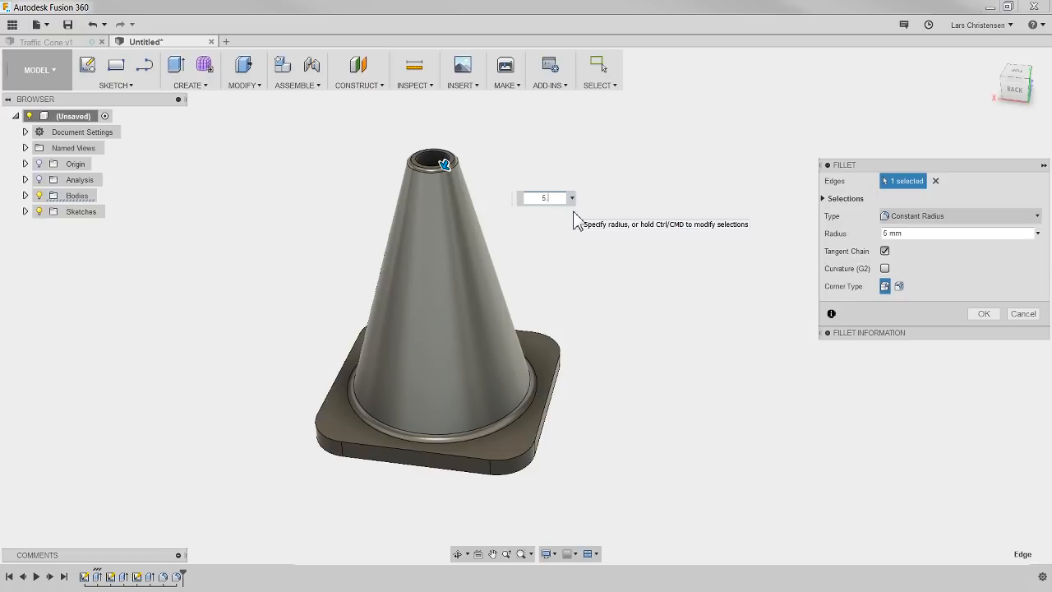
key(Return)
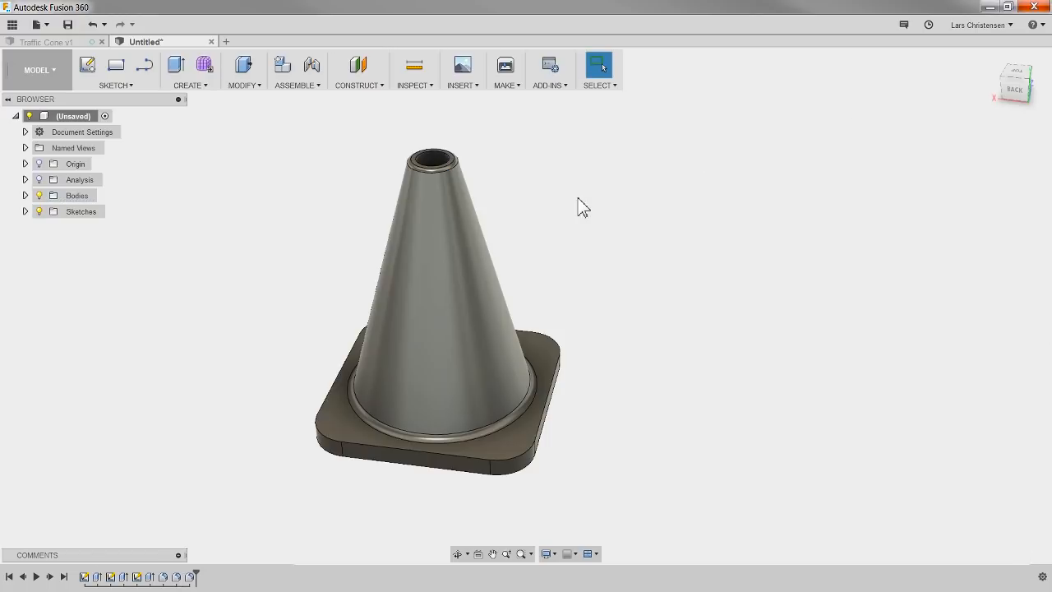
Step: Inspect the filleted cone and its square base from the back and front sides
scroll(545, 140, up, 1)
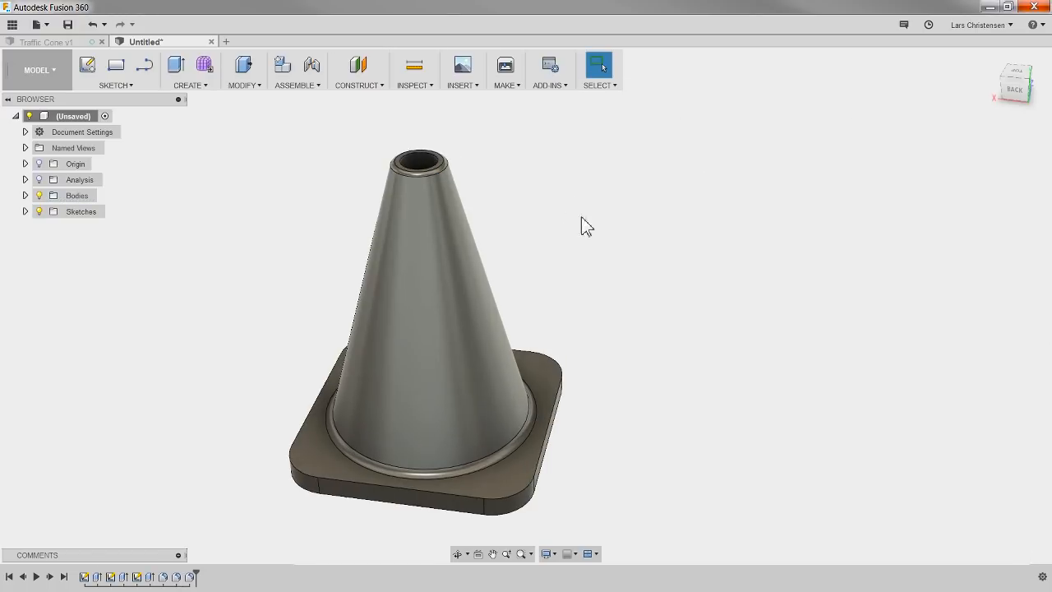
click(348, 451)
click(271, 293)
shift+middle_drag(200, 411, 223, 399)
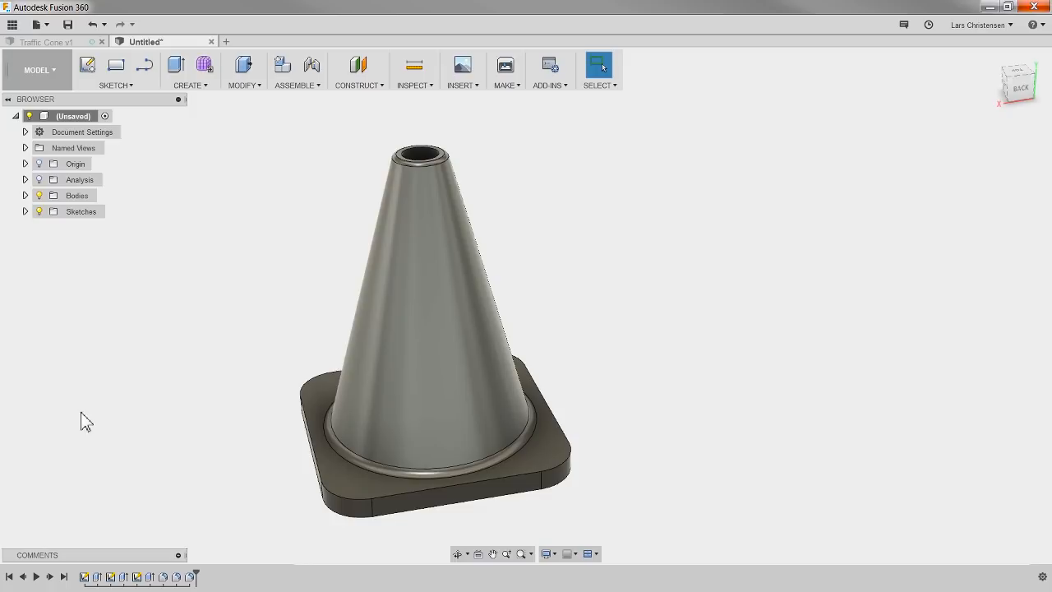
scroll(130, 457, down, 1)
scroll(210, 472, up, 1)
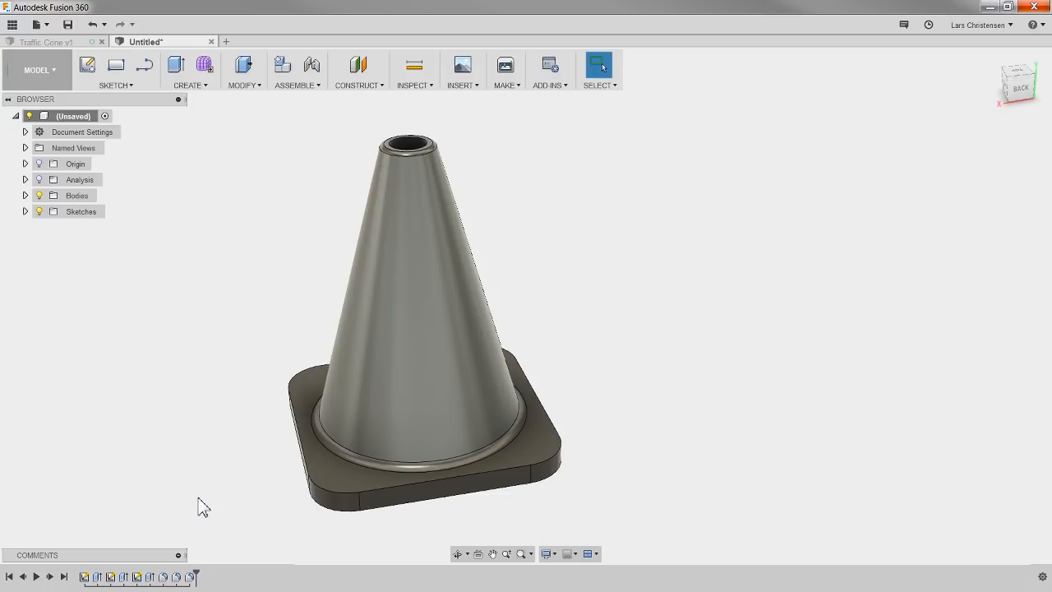
shift+middle_drag(648, 317, 459, 323)
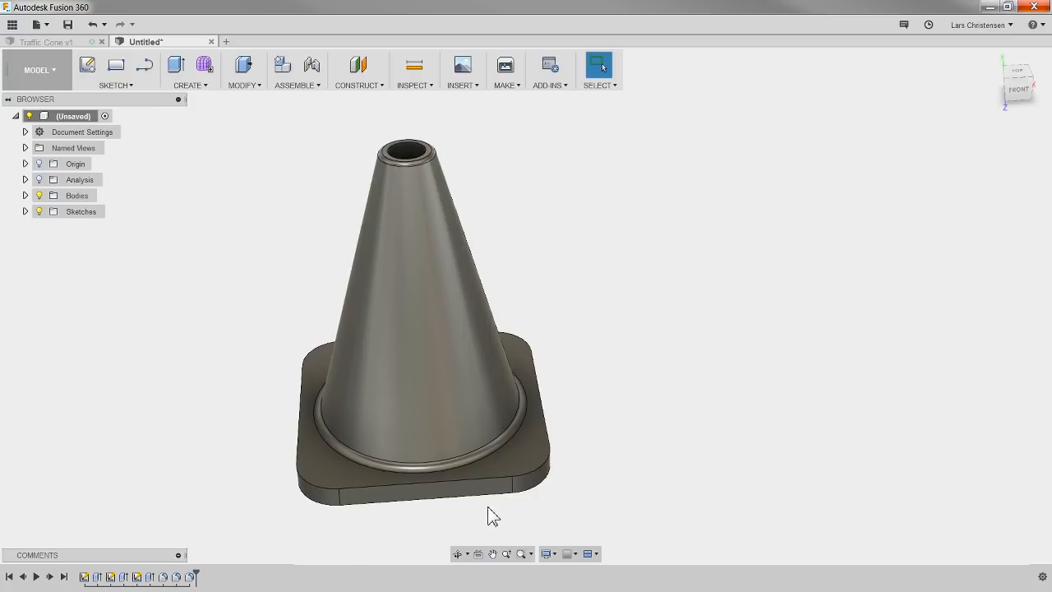
scroll(603, 491, up, 1)
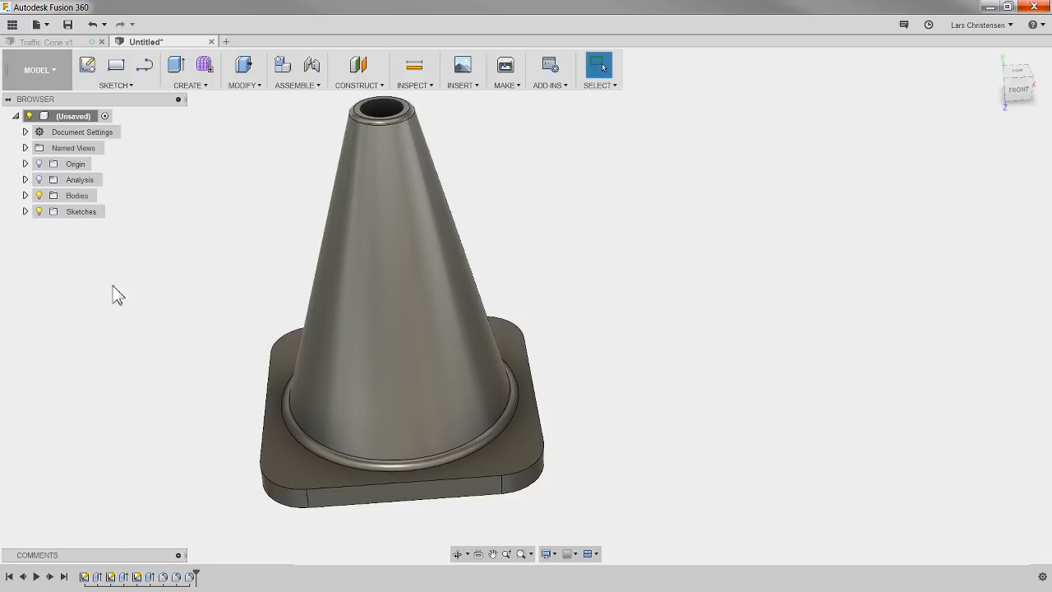
Step: Save the design under the name Cone in the LiveStream project's master branch
click(67, 25)
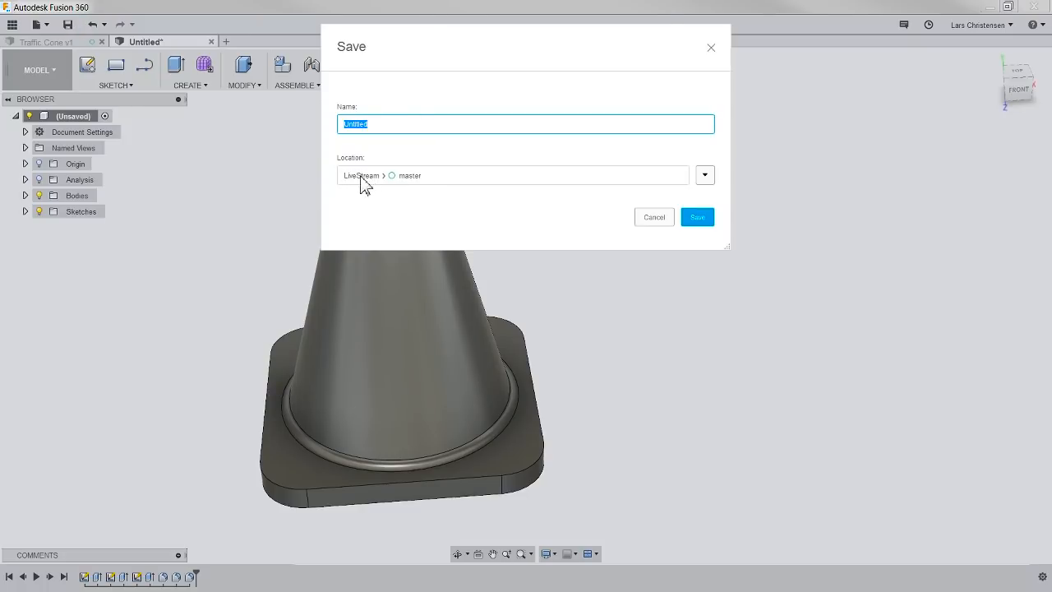
drag(392, 128, 321, 123)
click(699, 218)
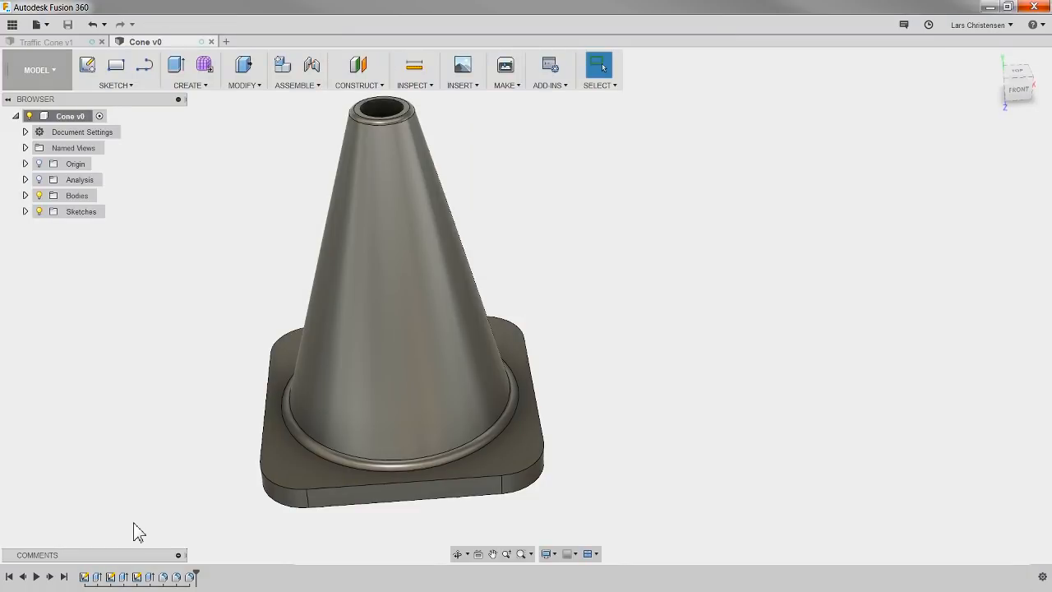
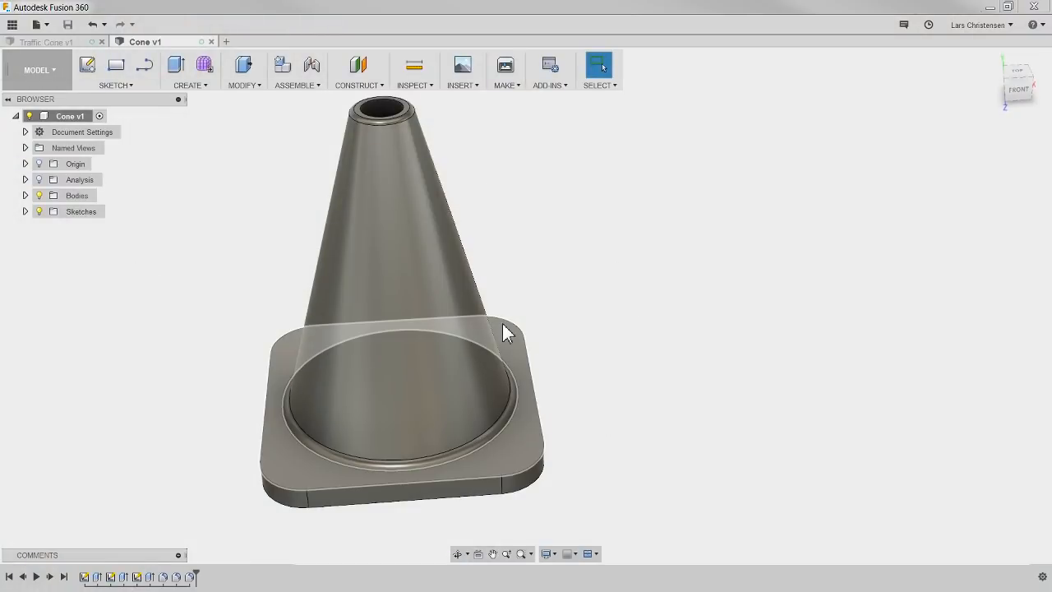
Step: Create a new empty design in its own document
click(191, 86)
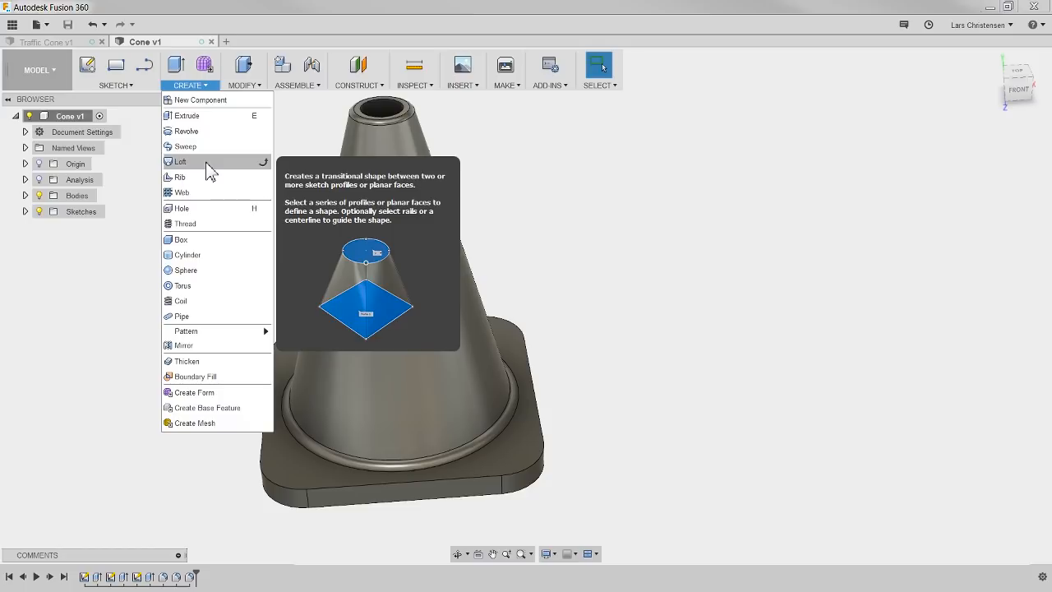
click(121, 299)
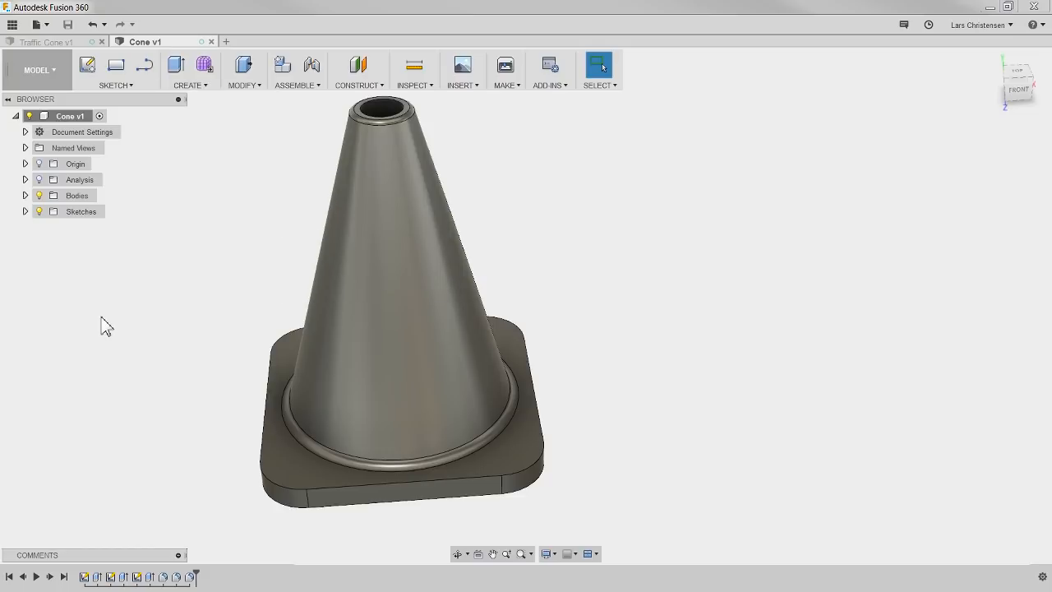
click(226, 42)
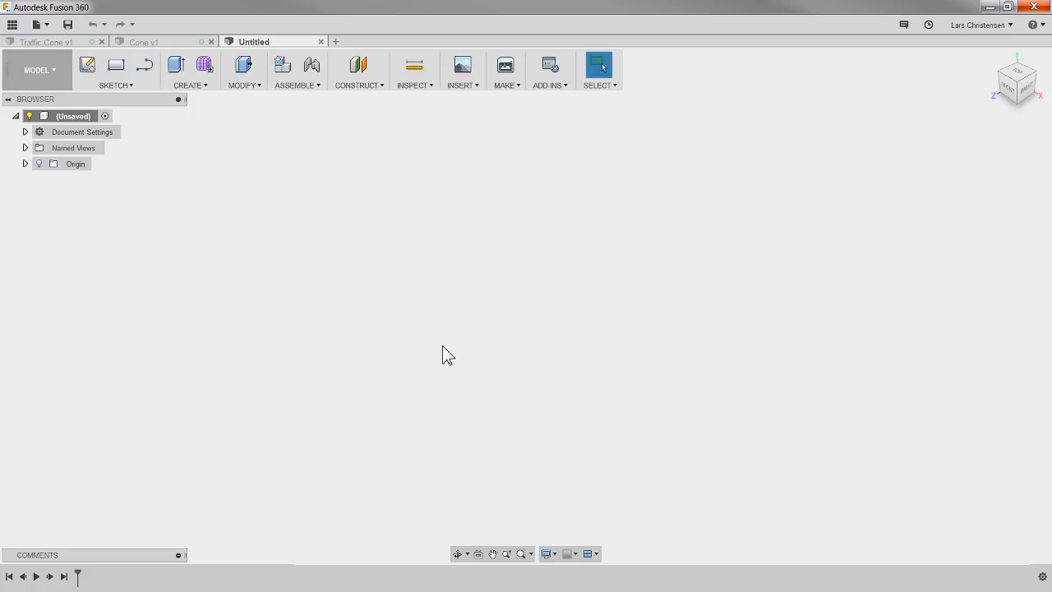
click(196, 90)
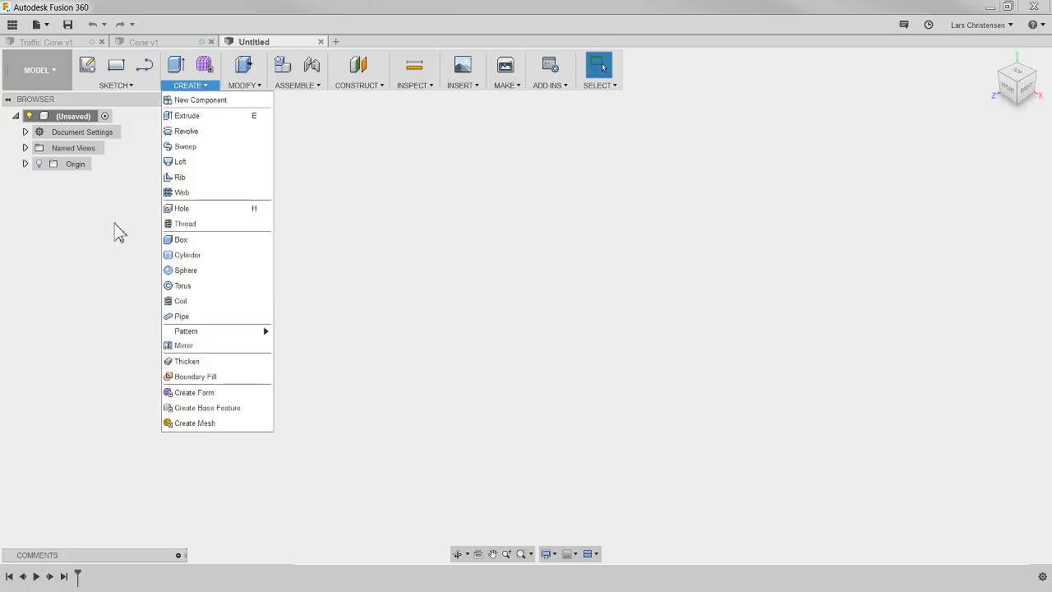
click(130, 258)
click(175, 46)
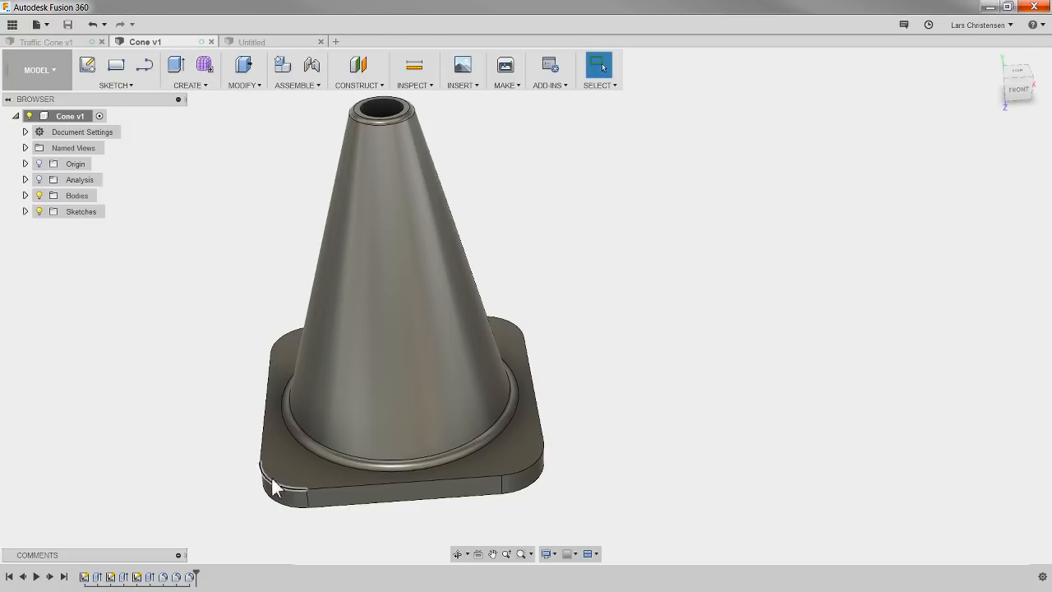
click(256, 42)
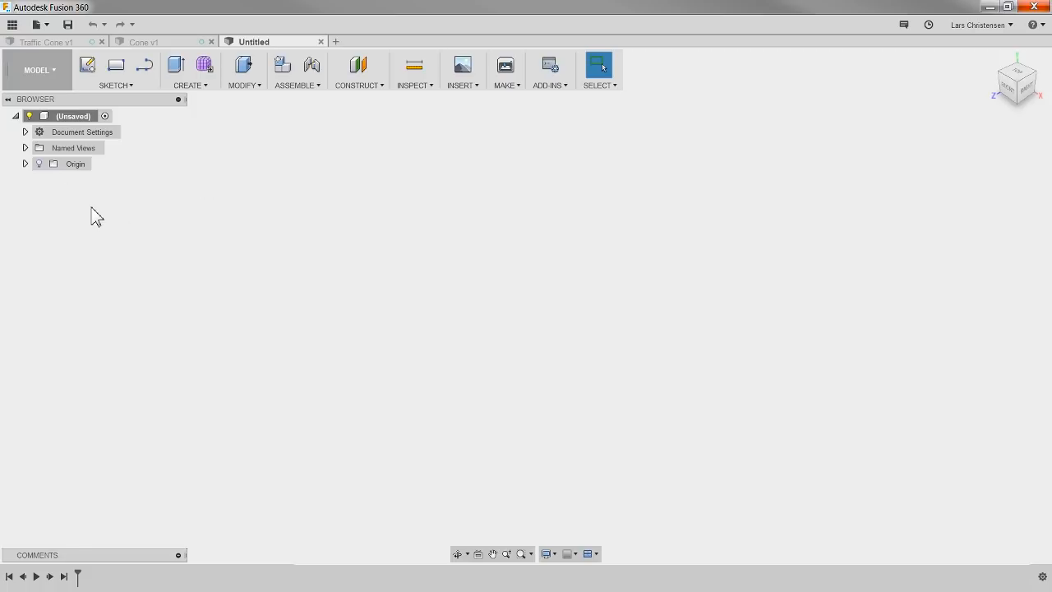
Step: Show the origin geometry and start a sketch on the horizontal origin plane
click(39, 164)
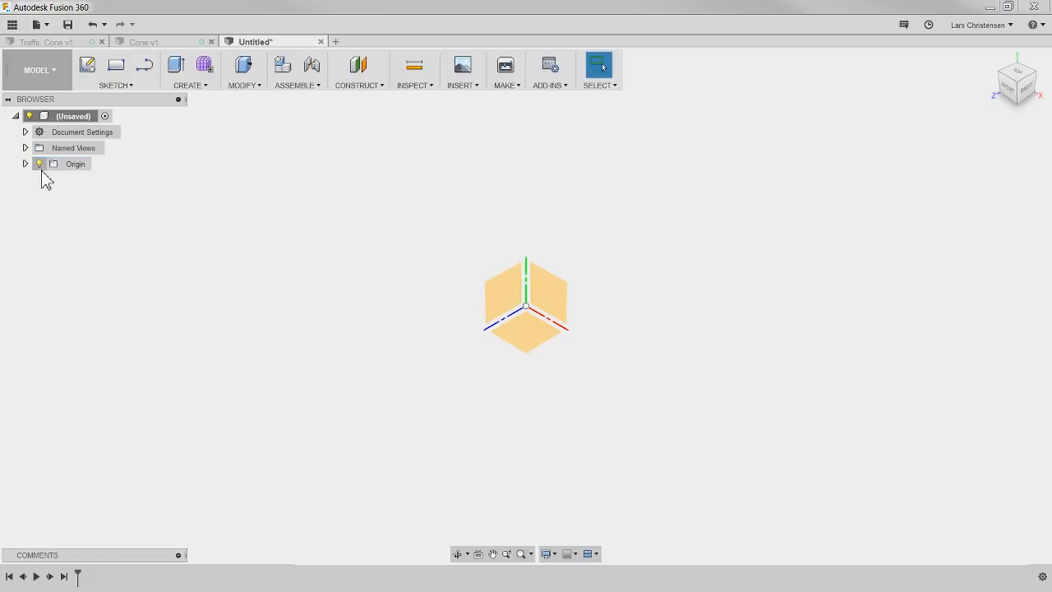
click(88, 70)
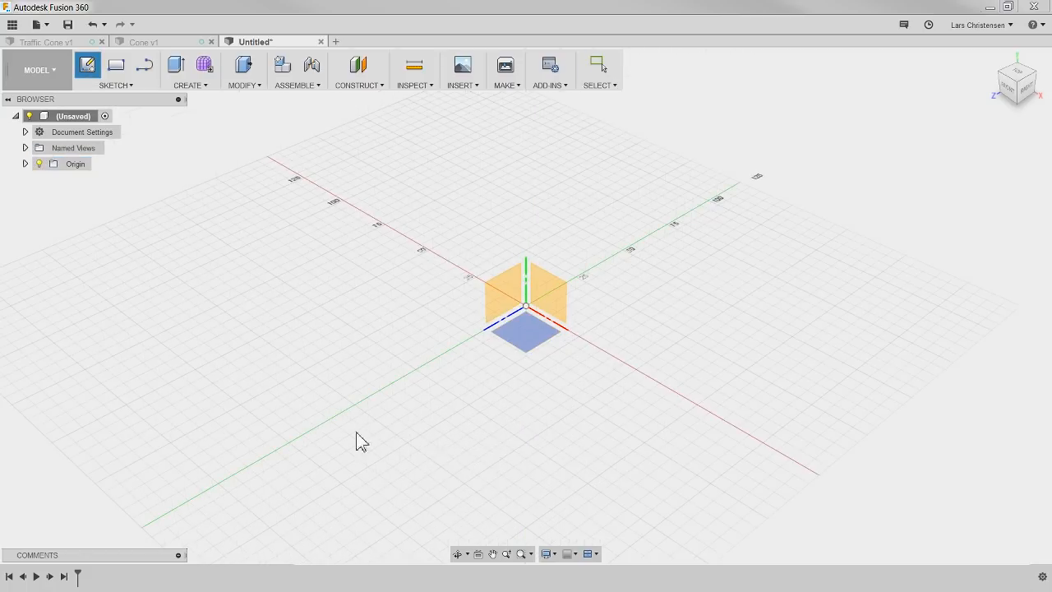
click(532, 350)
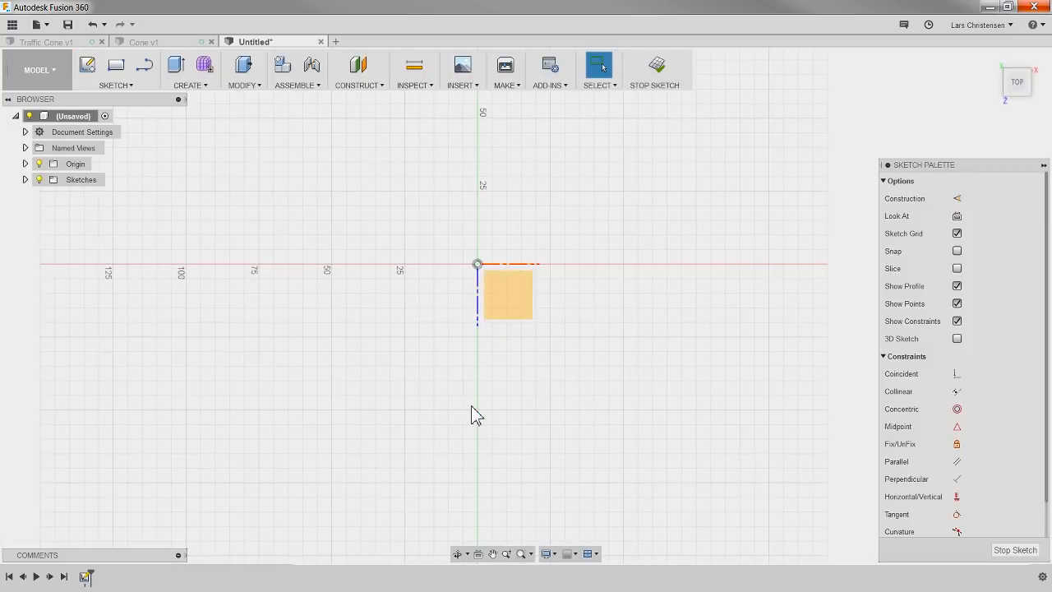
Step: Sketch a 300 by 300 mm center rectangle centred on the origin
click(116, 88)
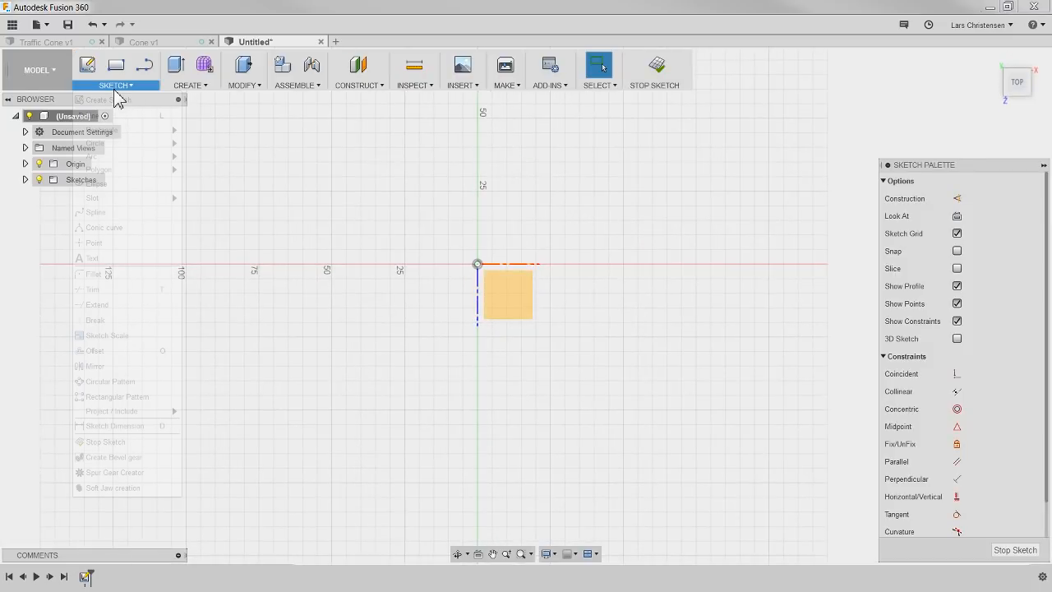
mouse_move(164, 132)
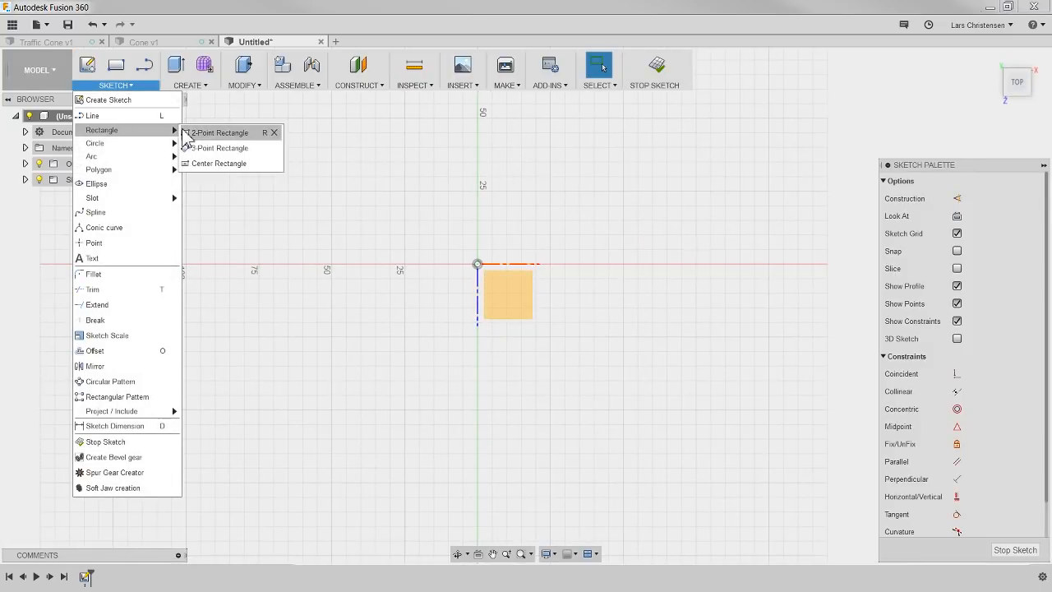
click(216, 169)
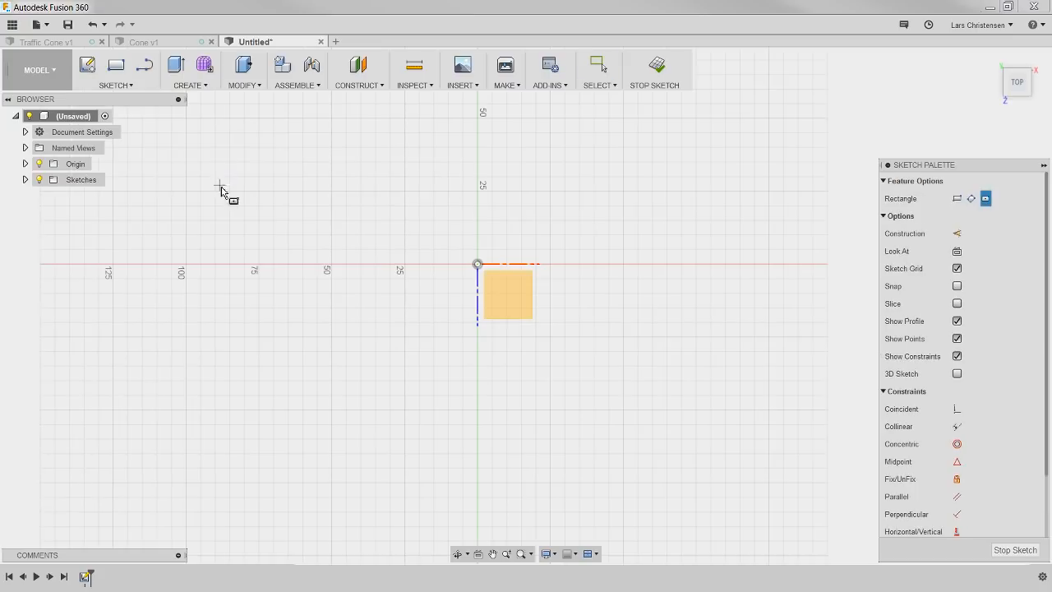
click(478, 265)
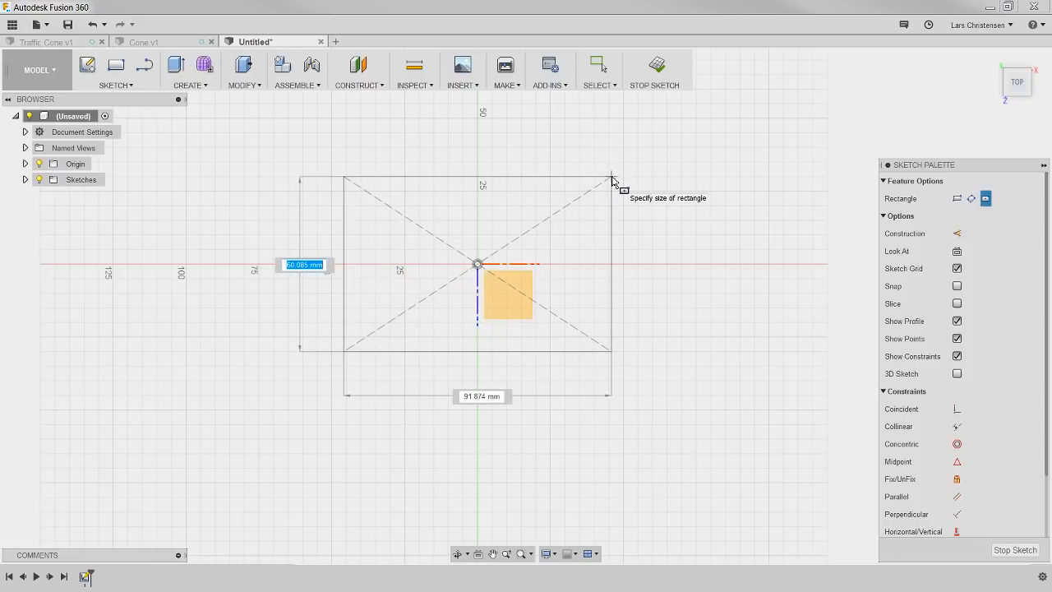
text(300)
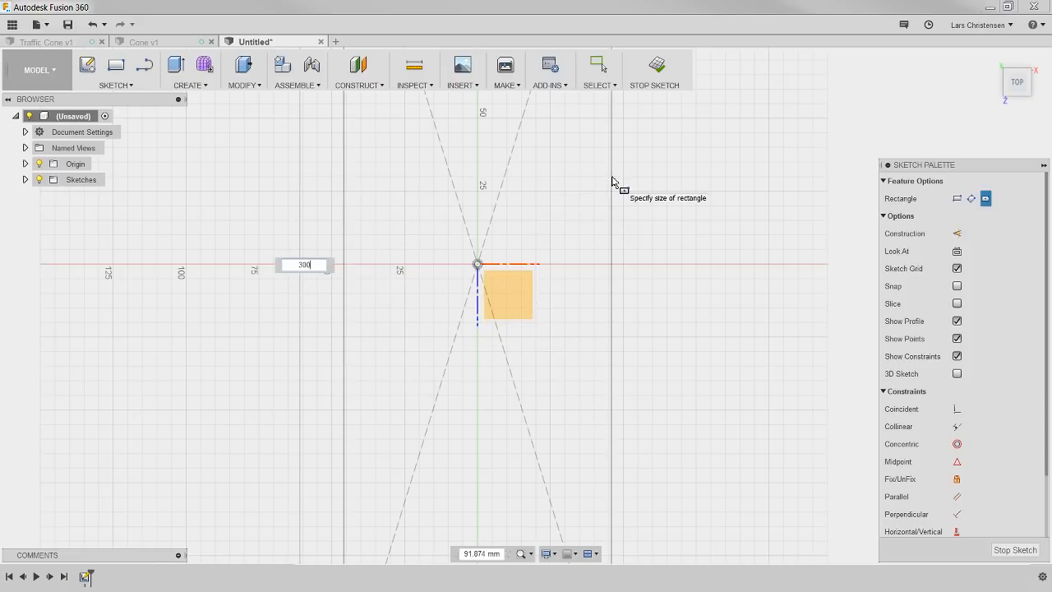
key(Tab)
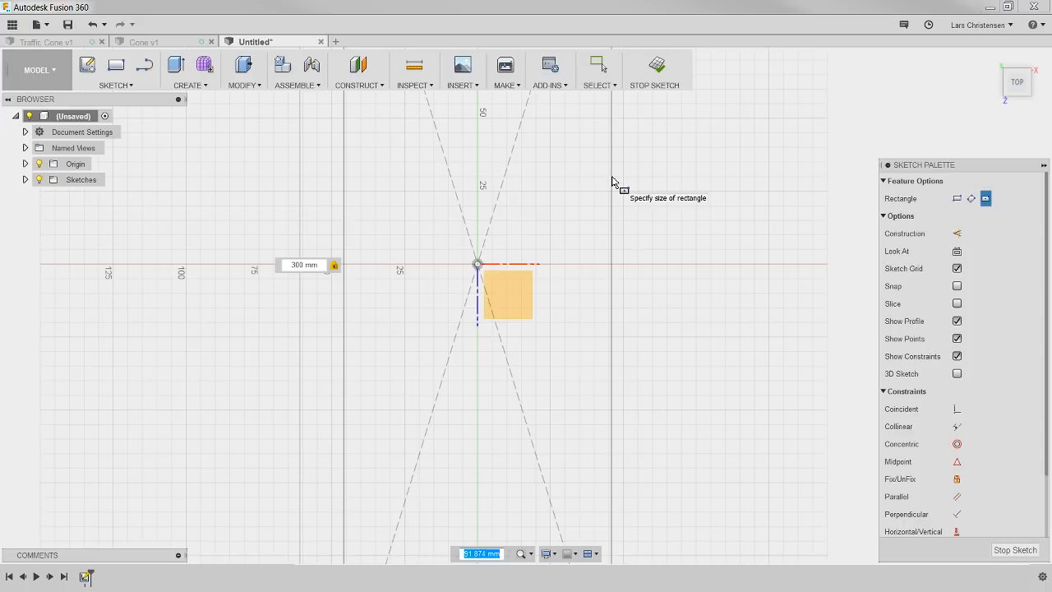
text(300)
key(Return)
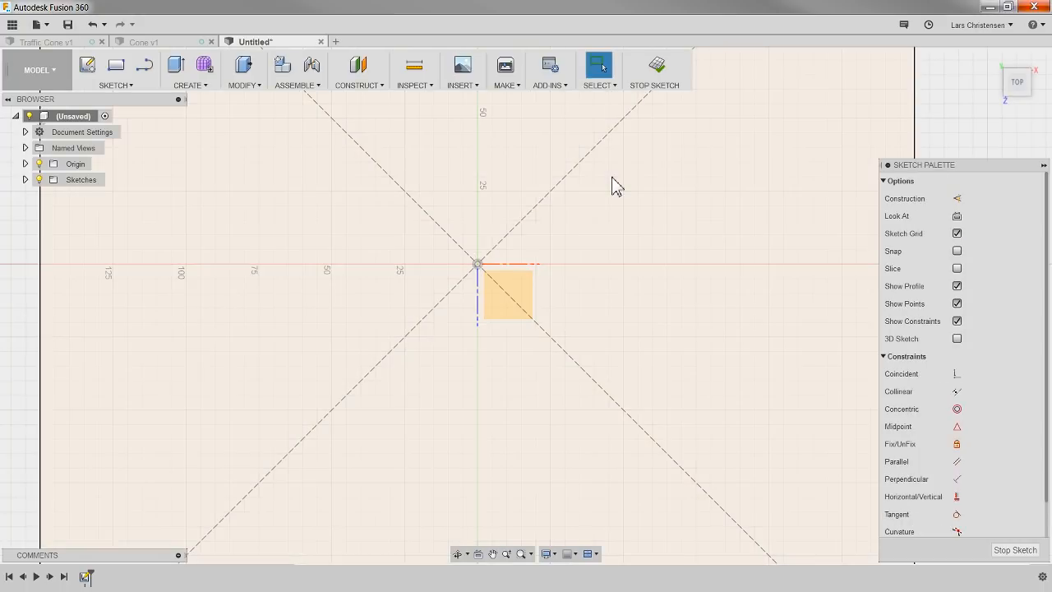
scroll(479, 277, down, 5)
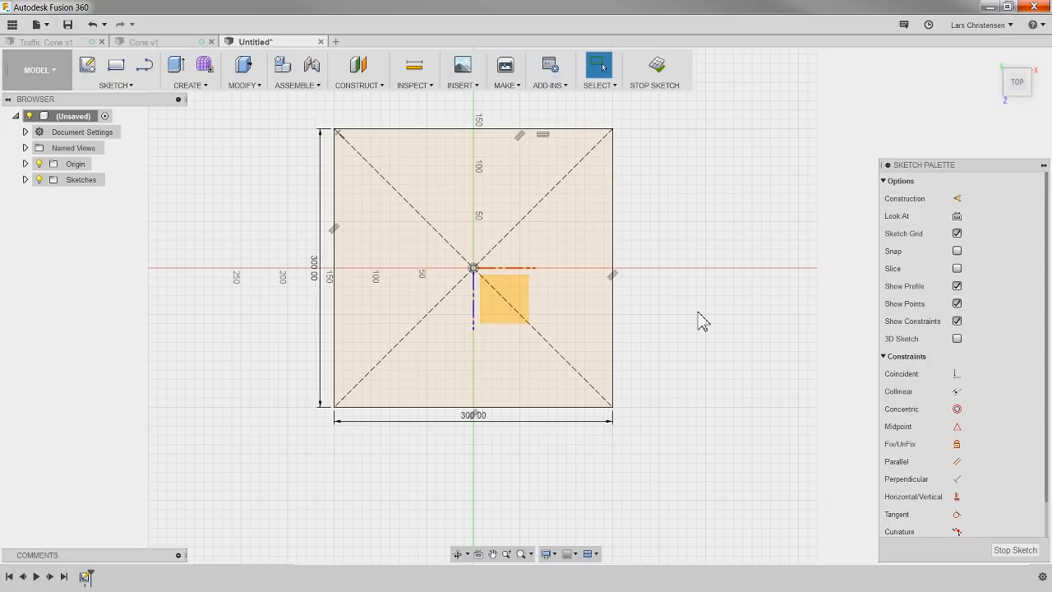
Step: Extrude the square profile upward 25 mm as a new body
key(q)
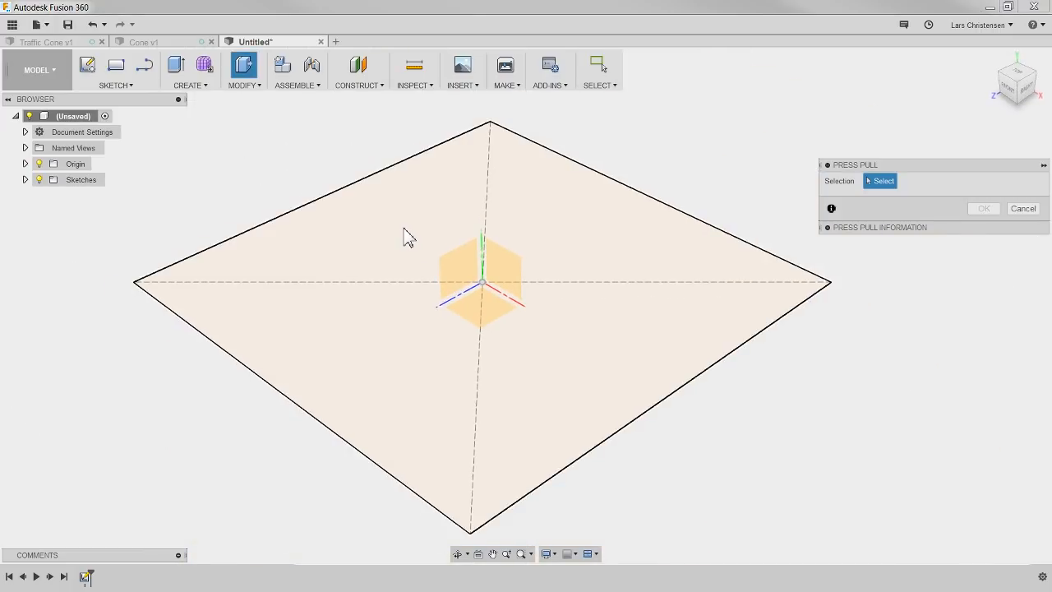
click(403, 251)
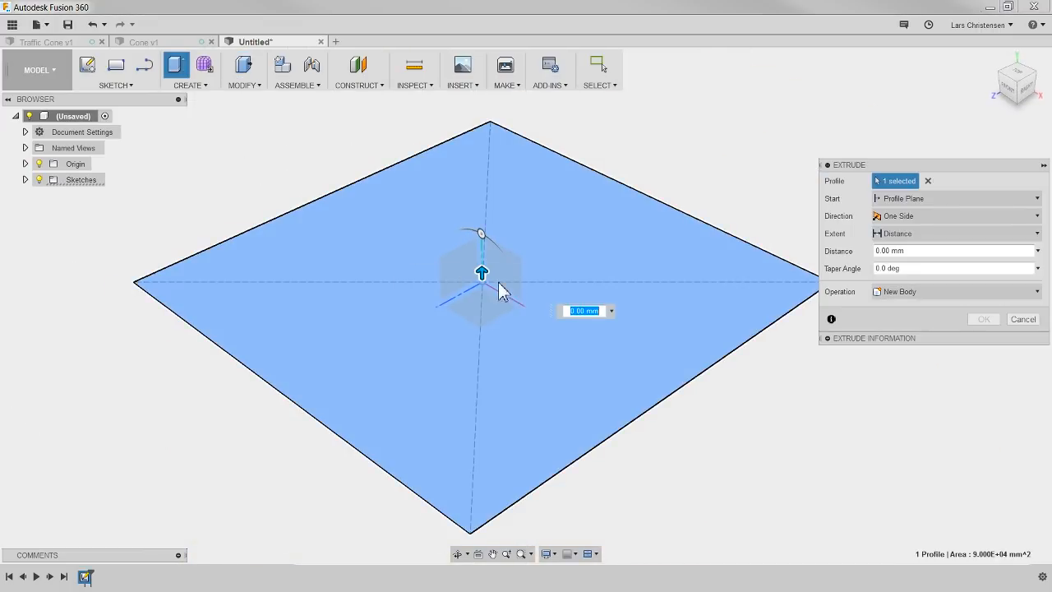
drag(482, 272, 482, 247)
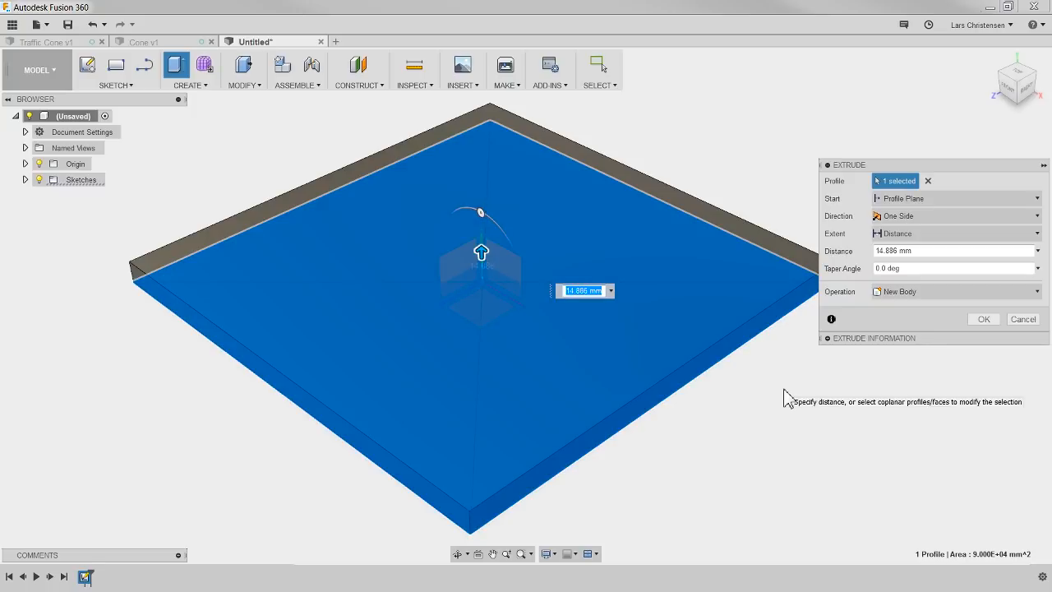
text(25)
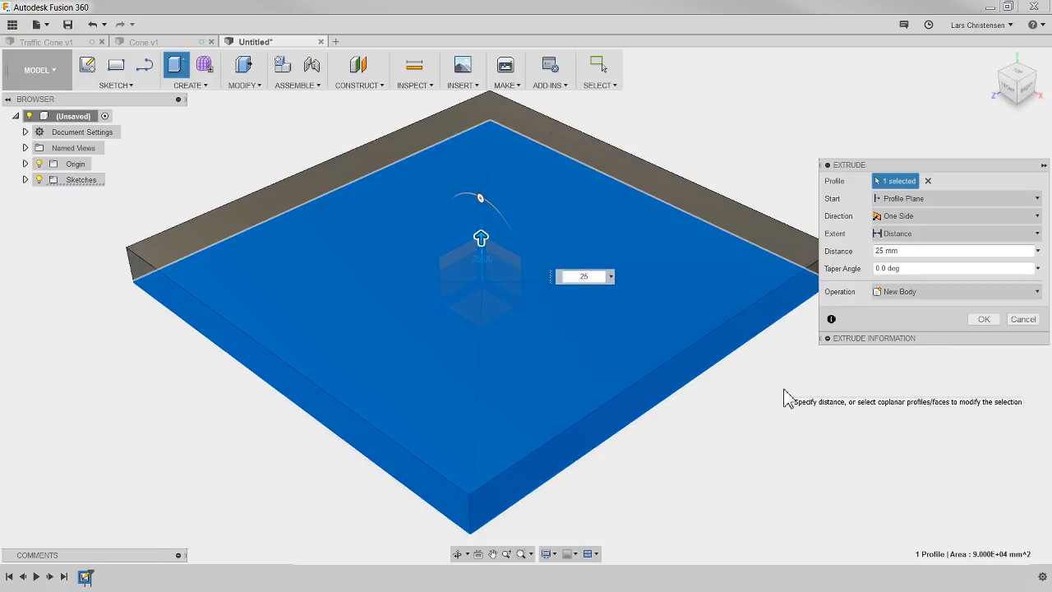
key(Return)
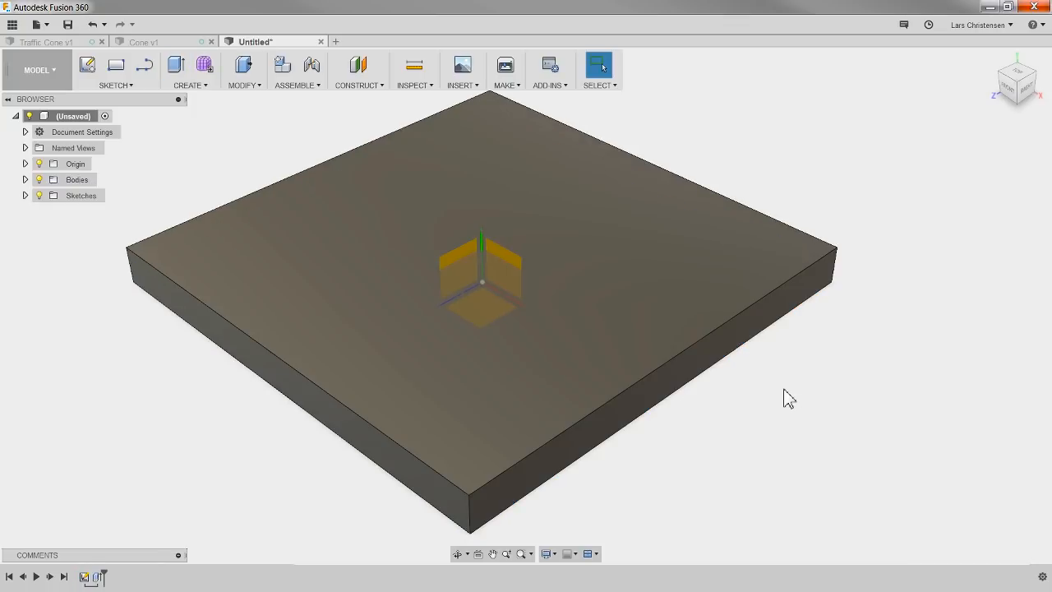
scroll(559, 402, down, 2)
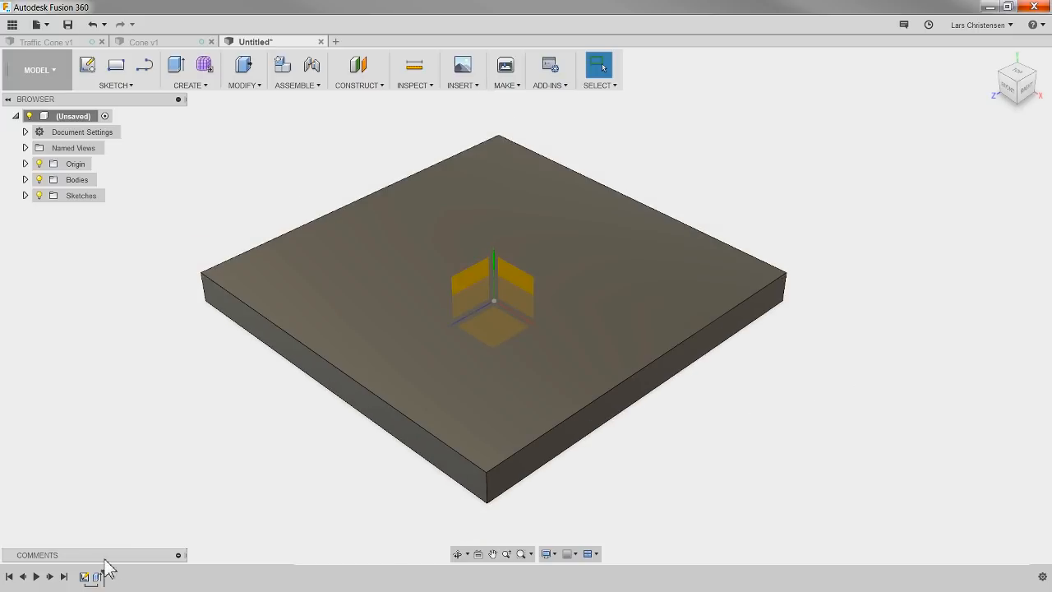
Step: Roll the Cone design's timeline back to its base extrusion and forward to the end for comparison, then return to the new design
click(163, 45)
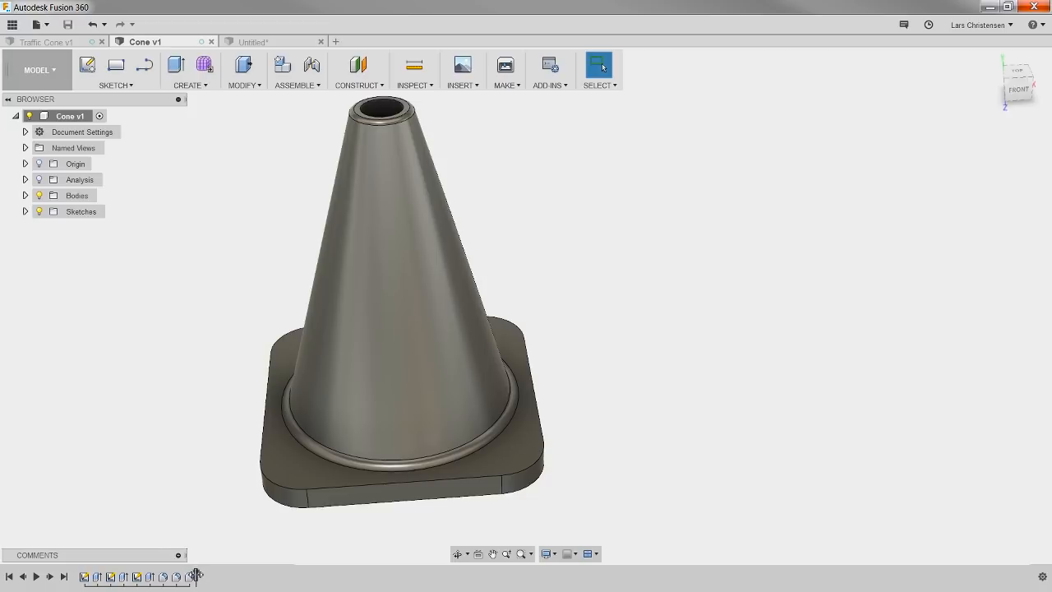
drag(196, 575, 100, 578)
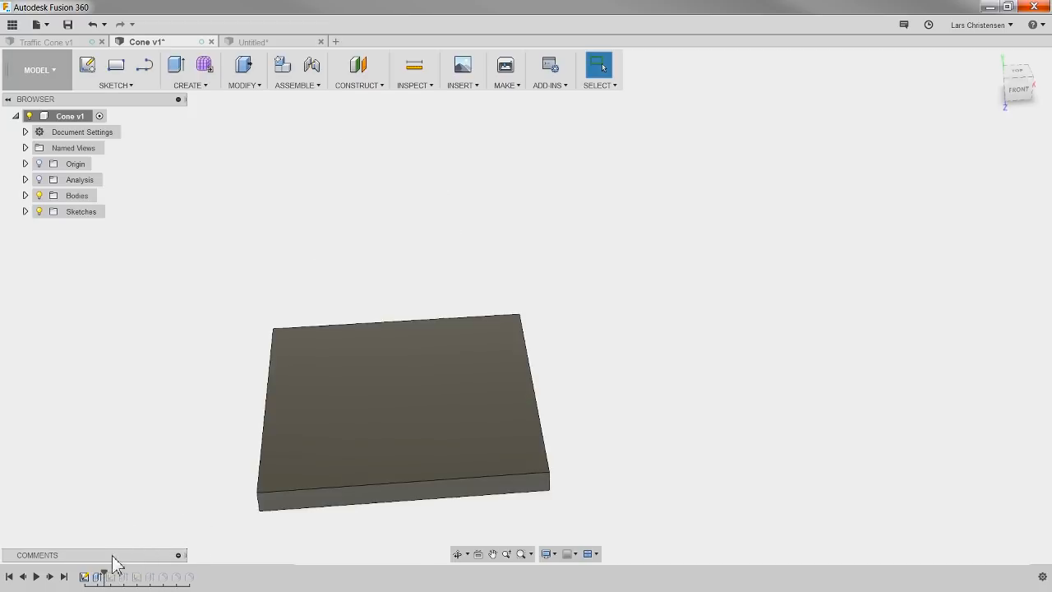
drag(100, 580, 197, 577)
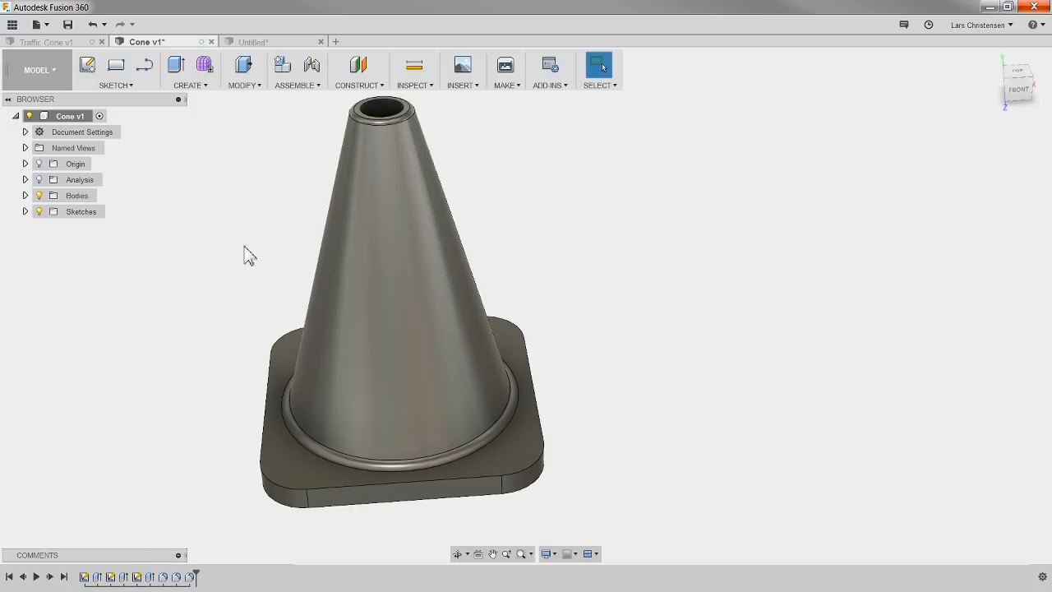
click(284, 43)
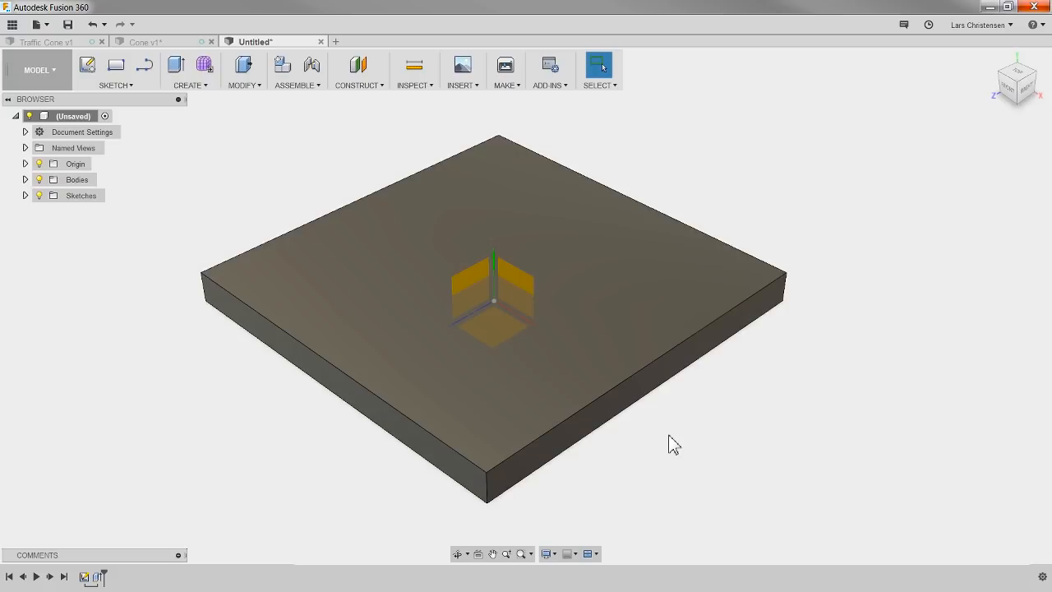
click(189, 86)
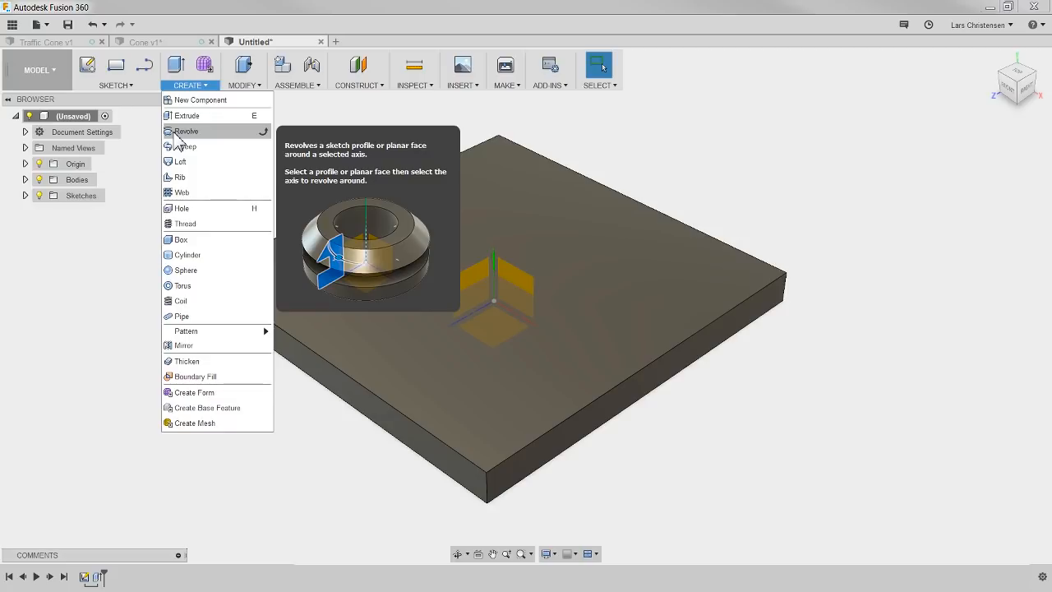
click(128, 301)
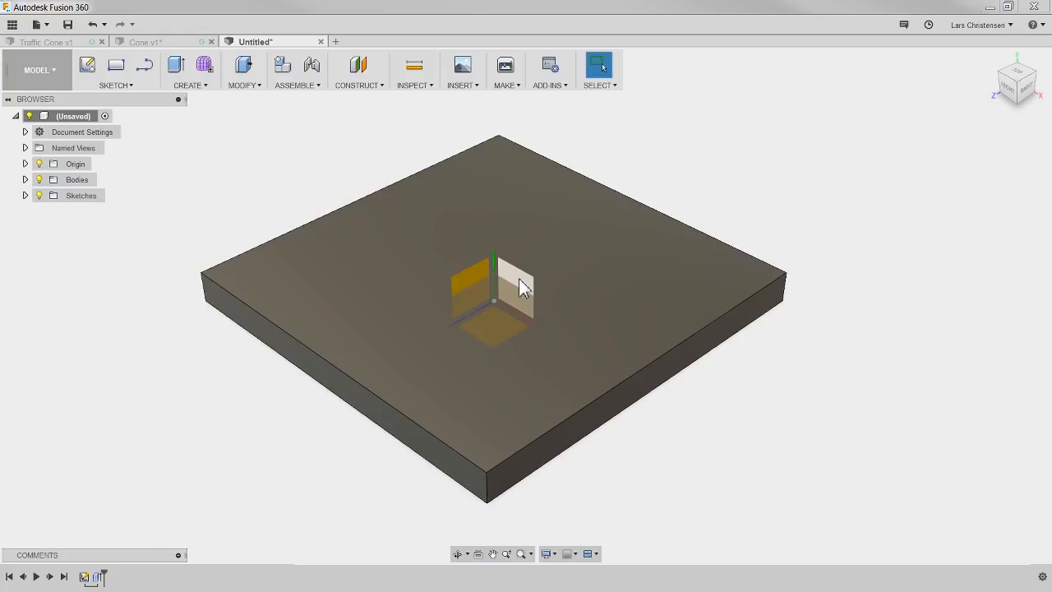
Step: Start a sketch on the vertical front origin plane and draw a vertical line about 179 mm long upward from the origin
click(88, 71)
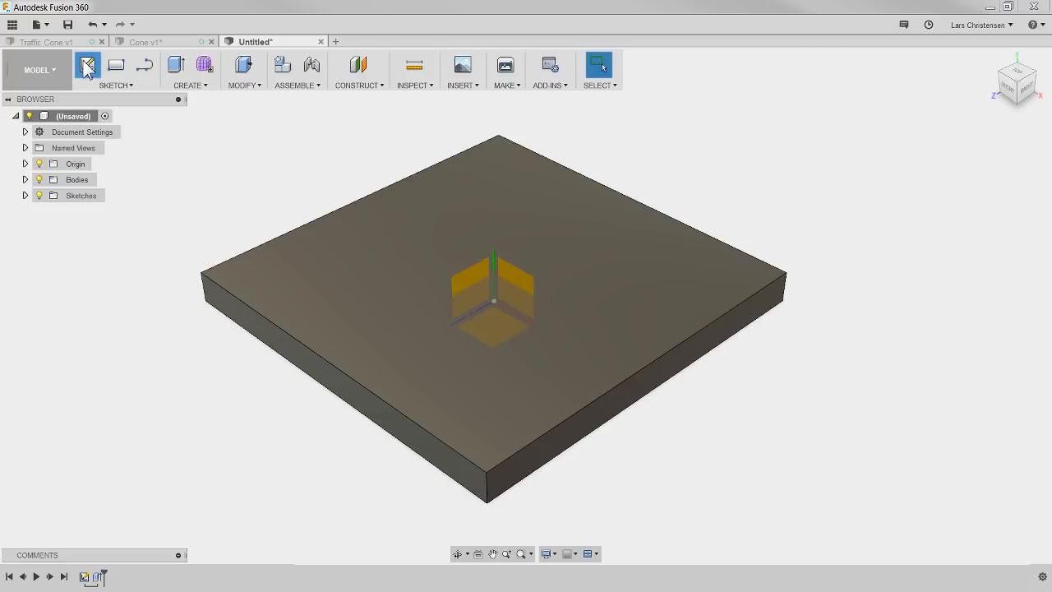
click(517, 278)
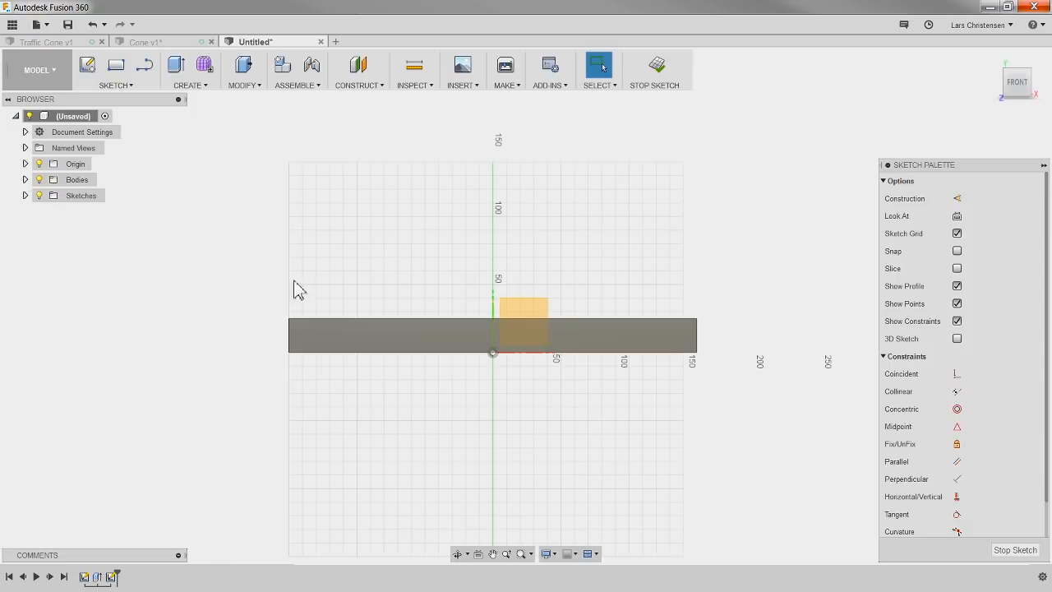
click(145, 65)
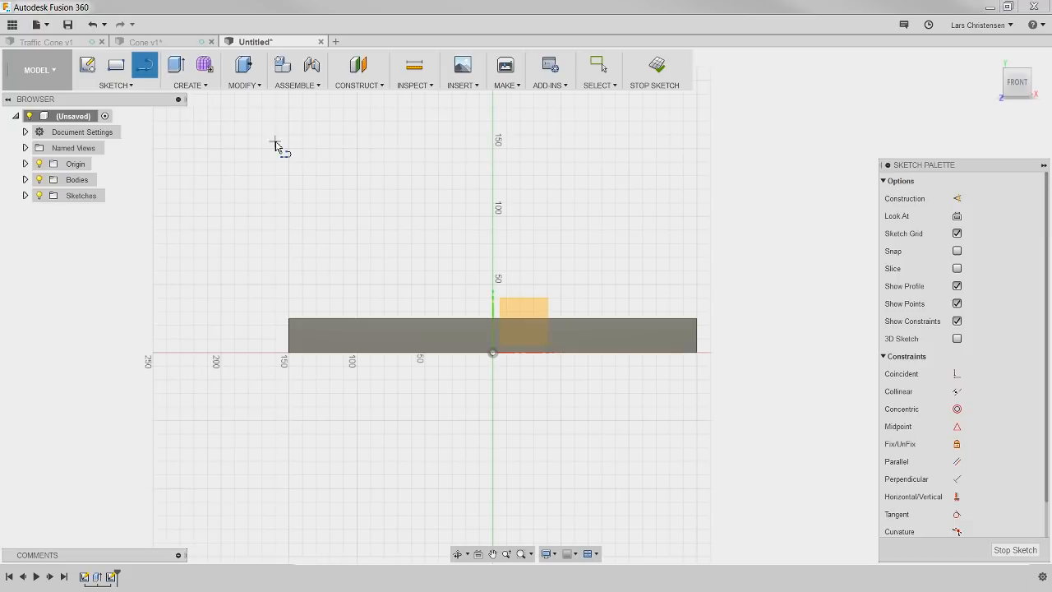
click(494, 354)
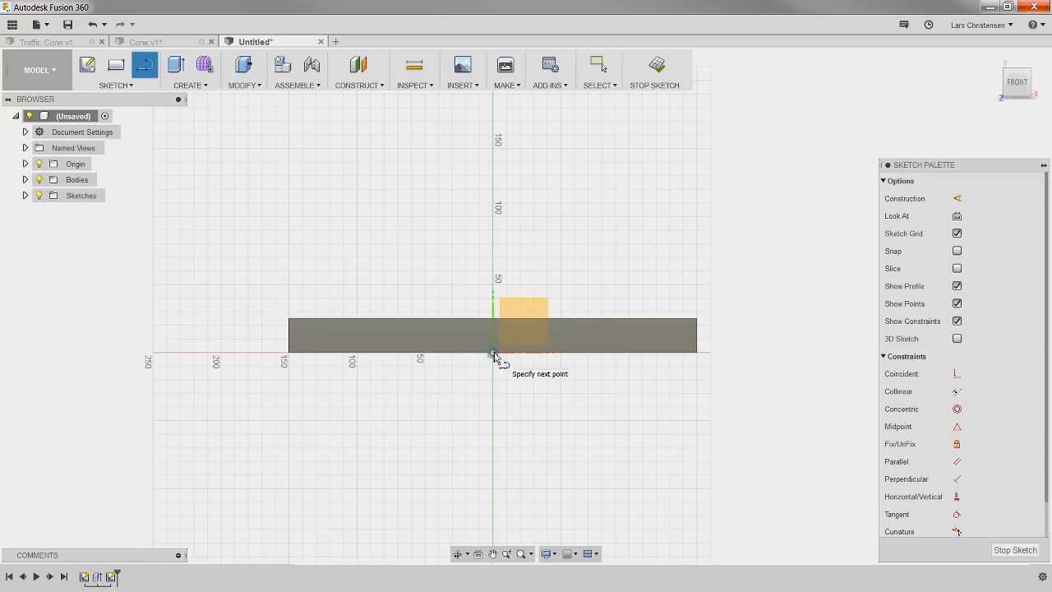
click(494, 110)
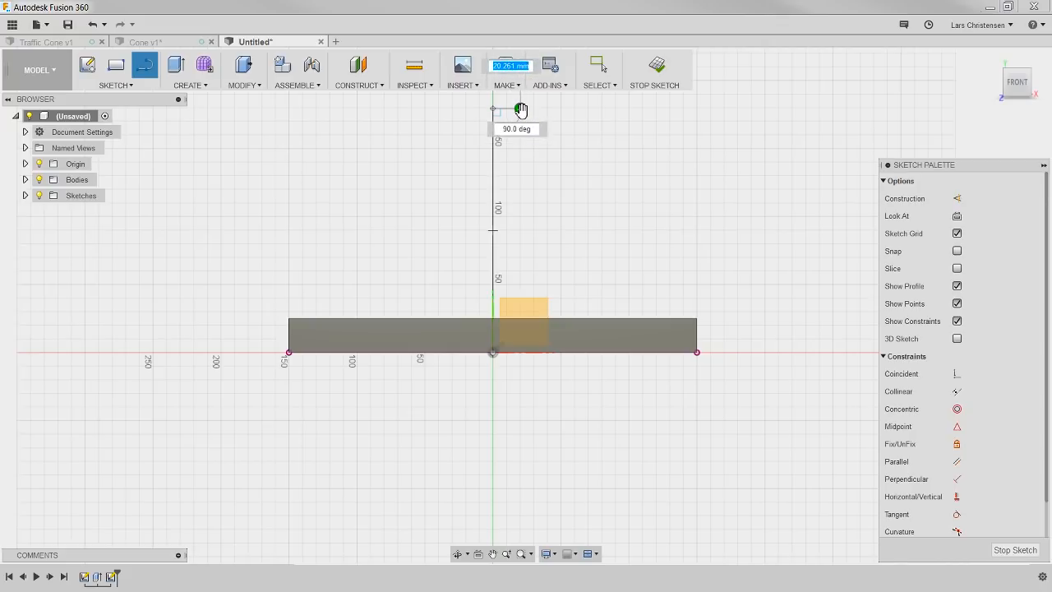
key(Escape)
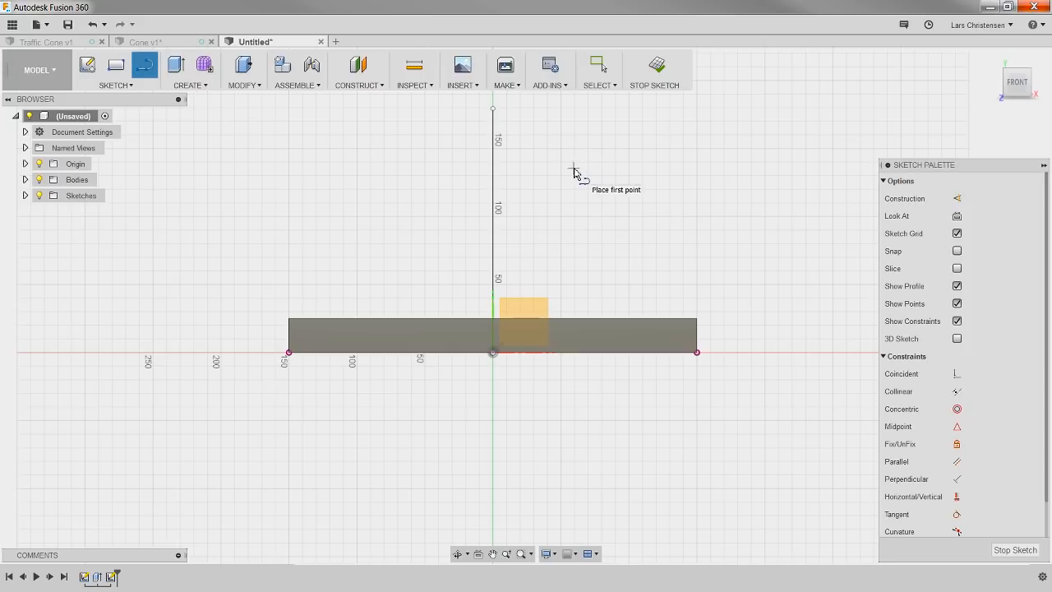
Step: Shorten the vertical line to about 124 mm by moving its upper endpoint down along the vertical axis
key(Escape)
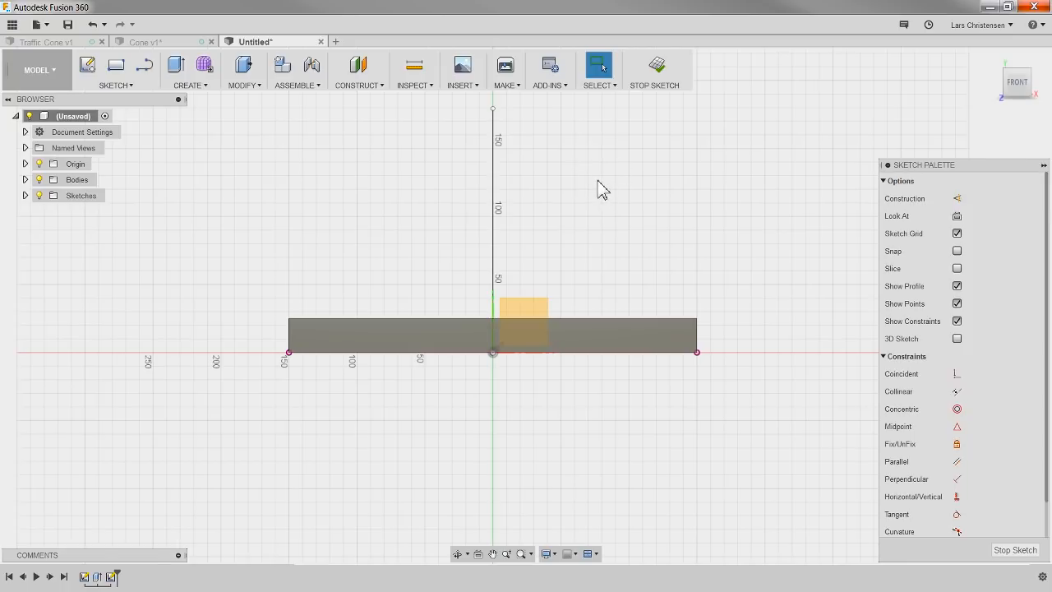
click(493, 110)
click(442, 148)
drag(493, 109, 494, 189)
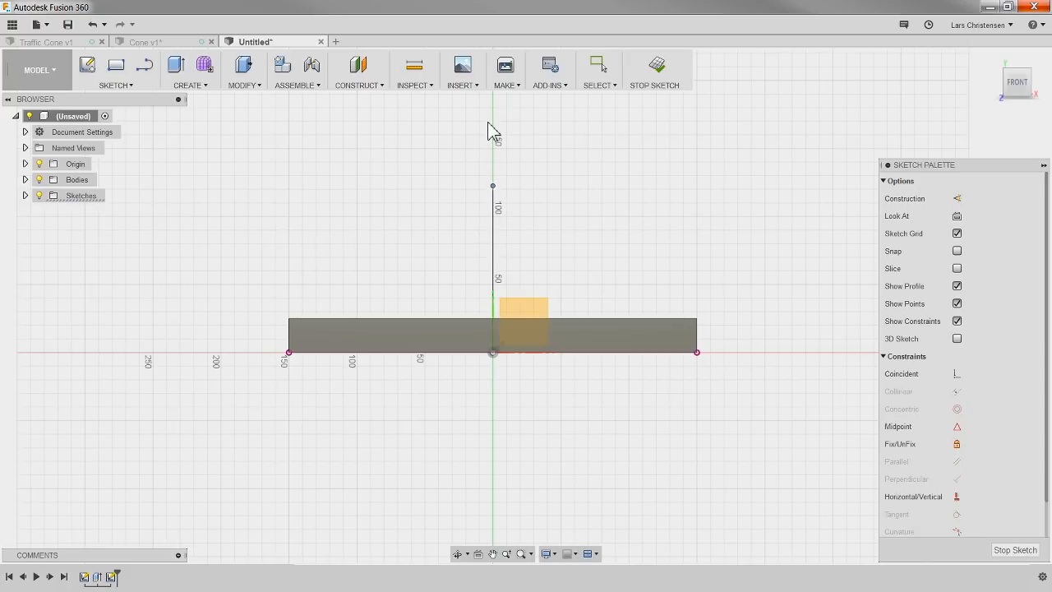
drag(493, 131, 507, 93)
click(594, 204)
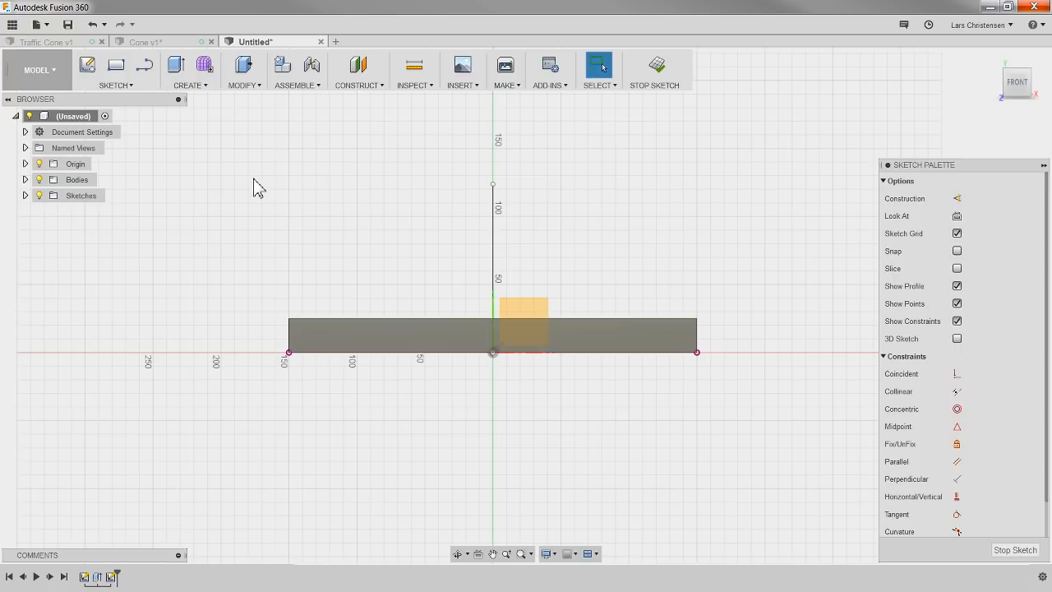
key(d)
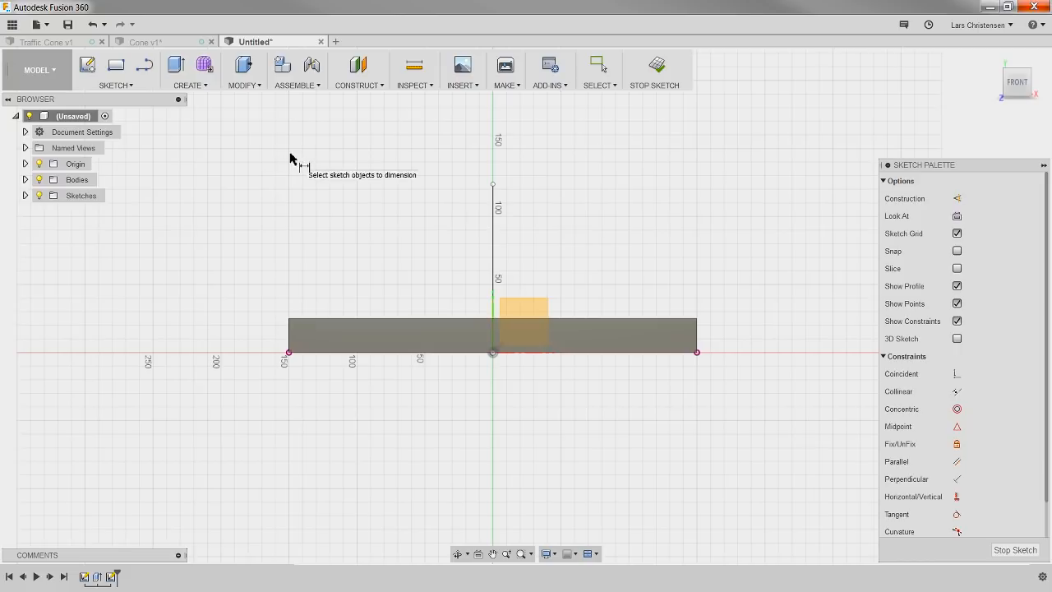
click(493, 244)
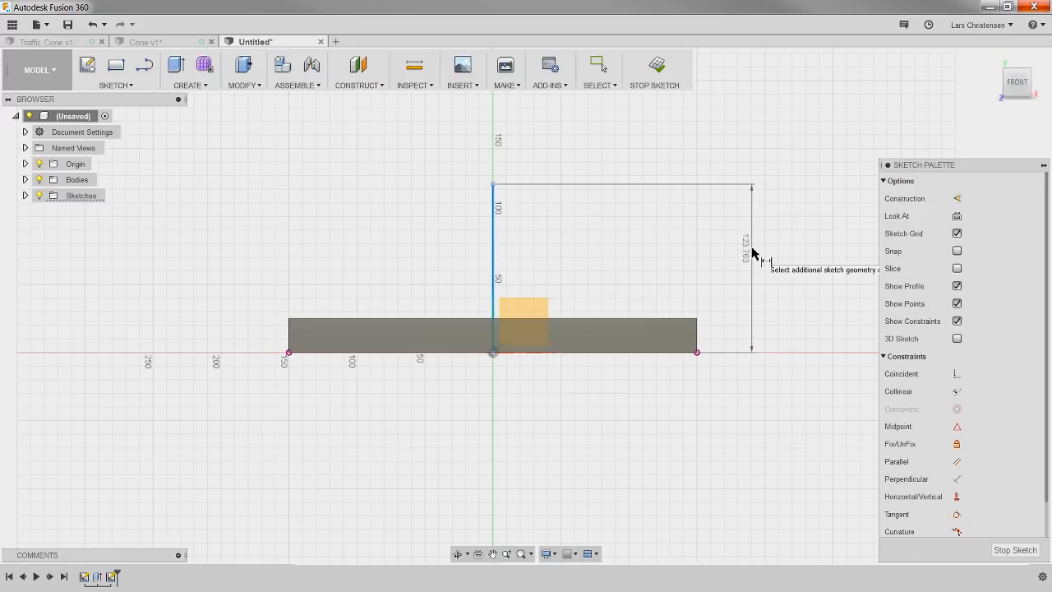
key(Escape)
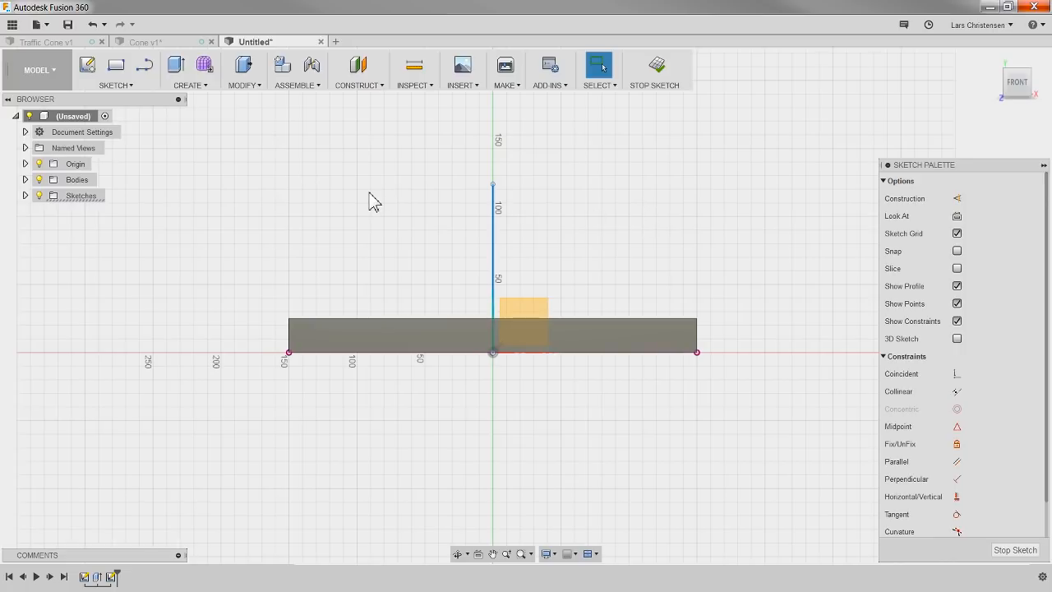
key(d)
key(Escape)
click(436, 207)
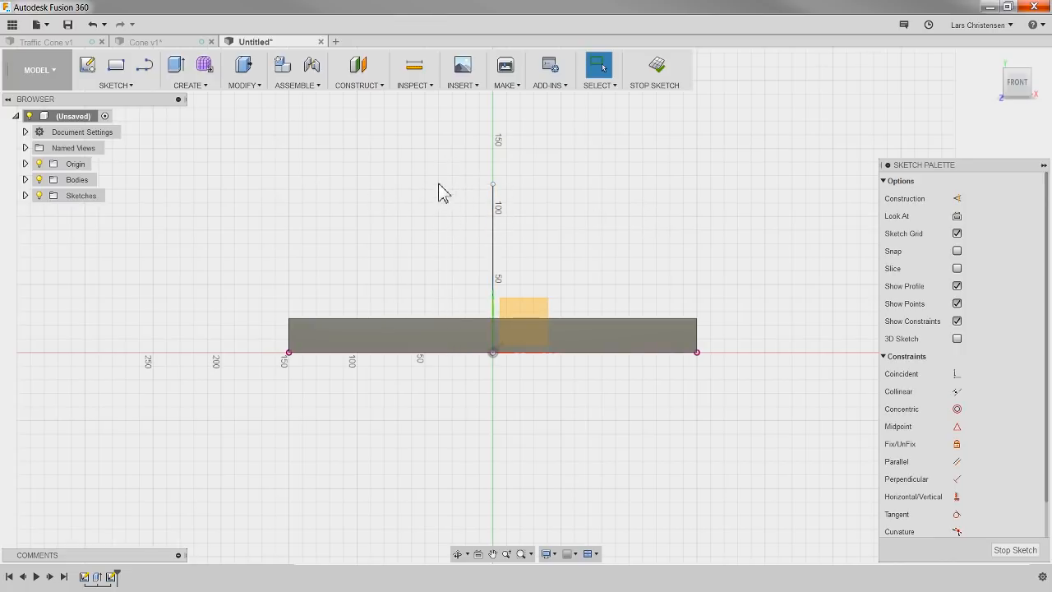
Step: Dimension the vertical line's upper endpoint 350 mm above the top edge of the base
key(d)
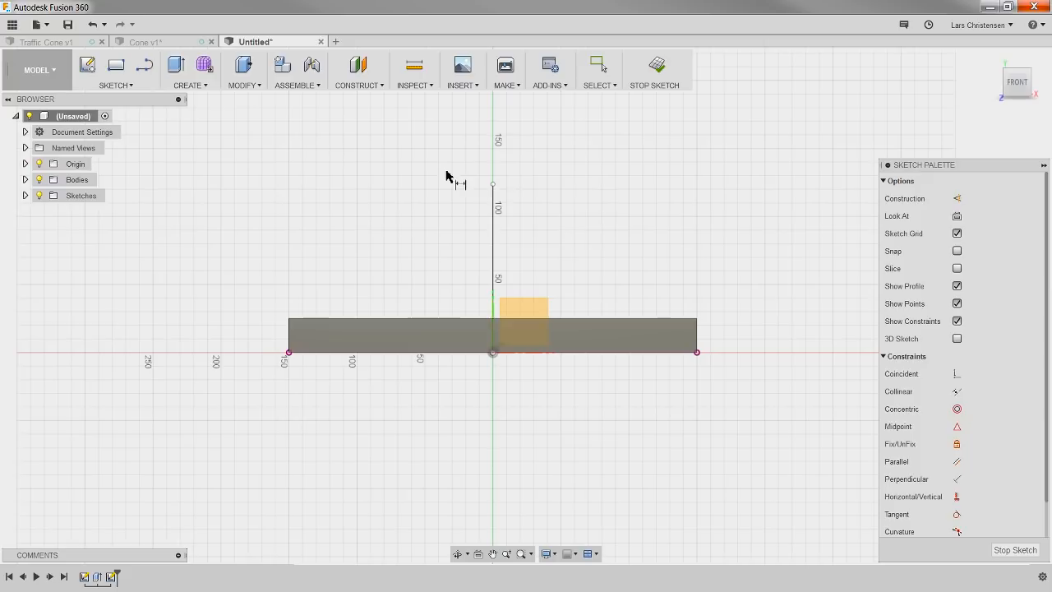
click(494, 185)
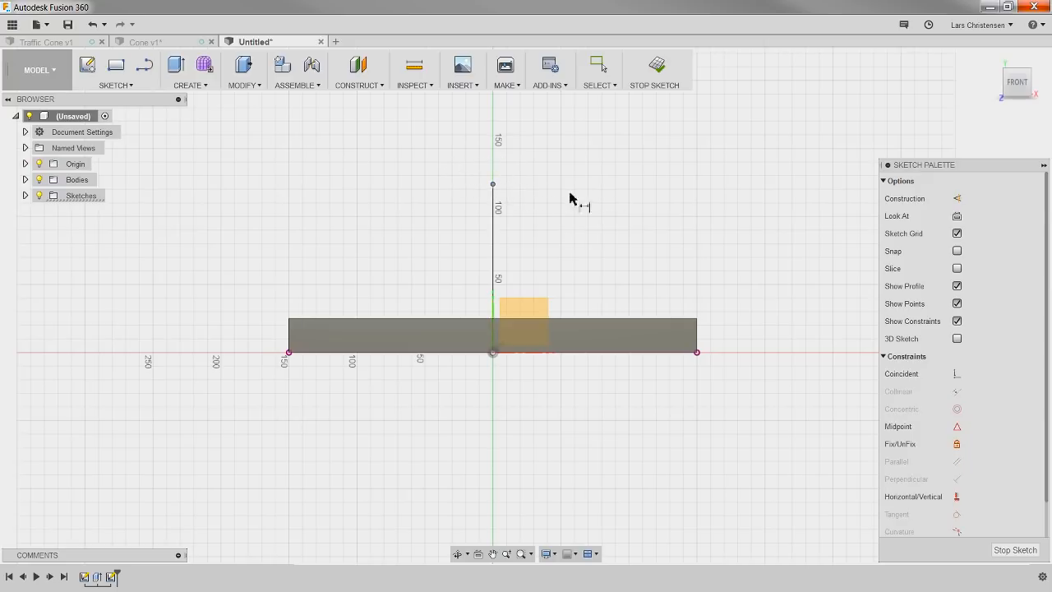
click(591, 320)
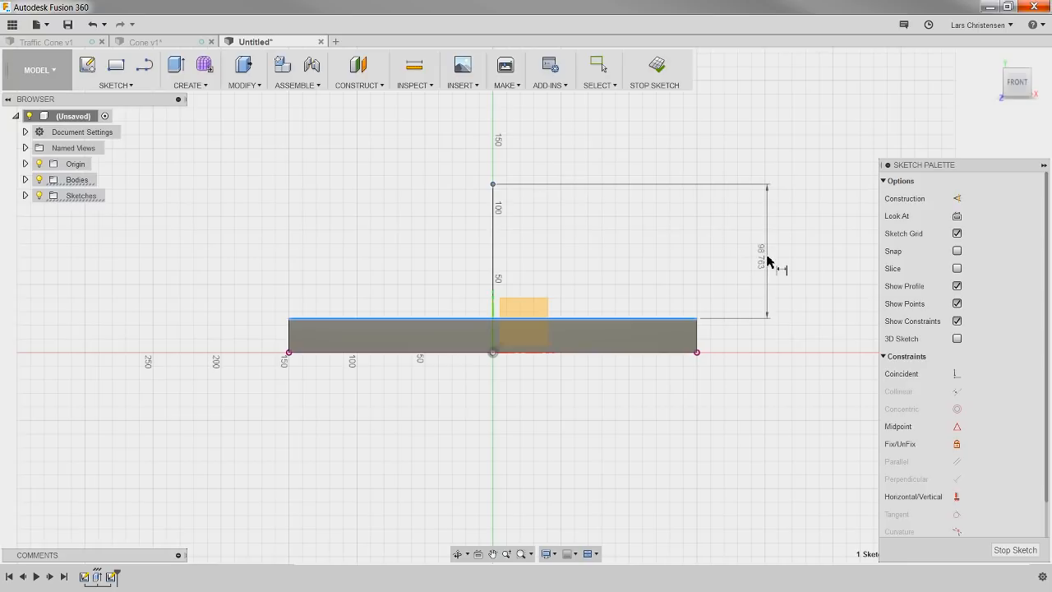
click(765, 261)
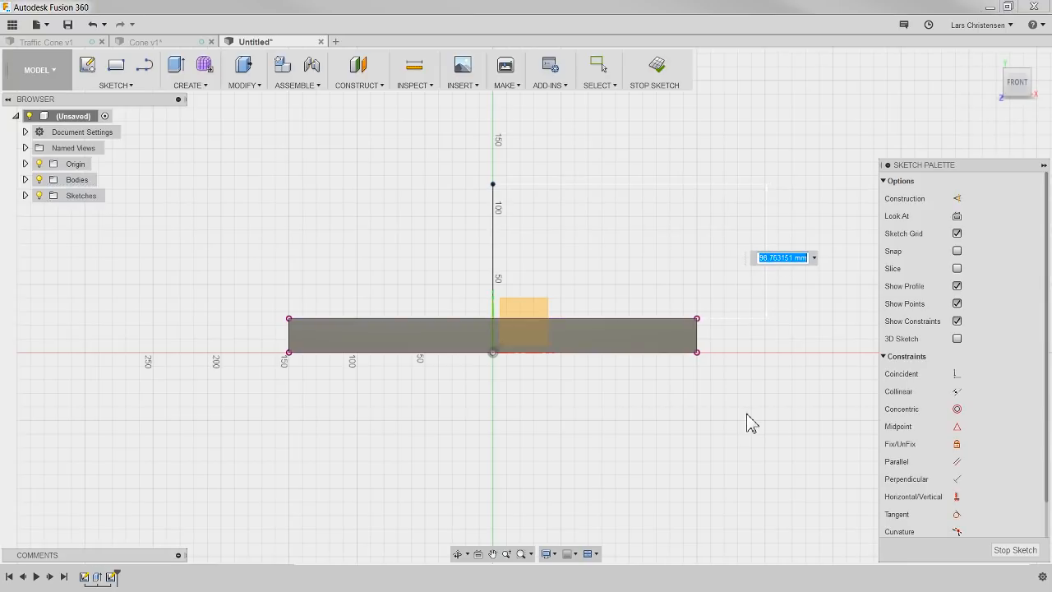
text(350)
key(Return)
scroll(350, 448, down, 4)
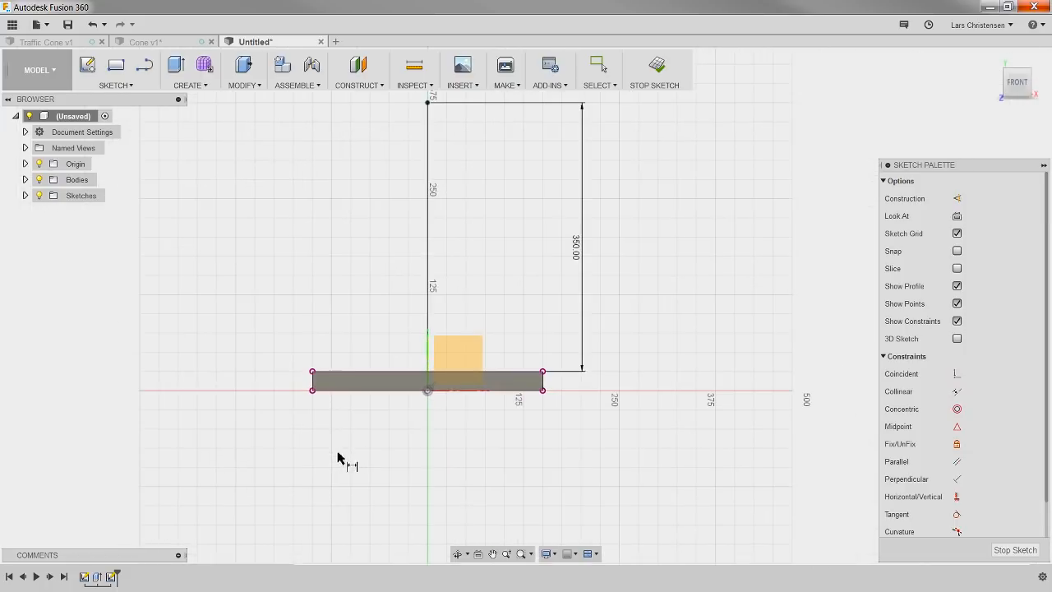
scroll(357, 447, down, 1)
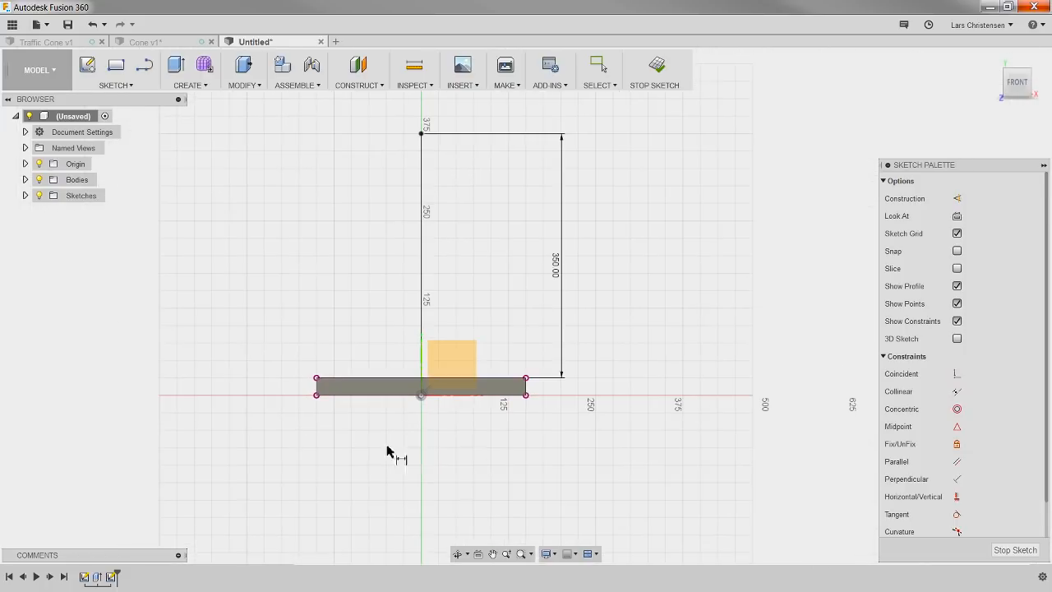
click(421, 395)
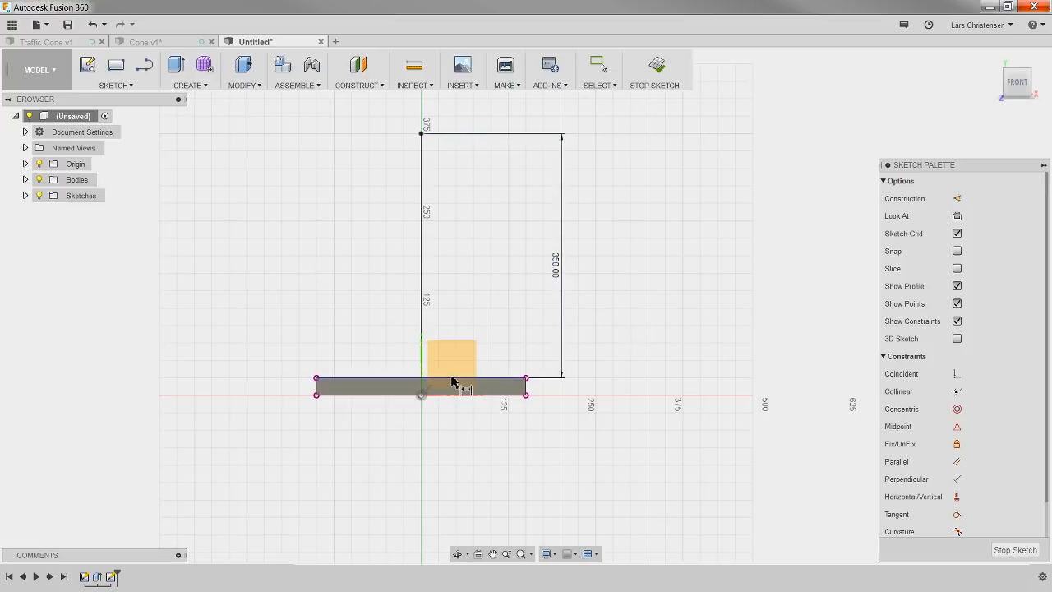
key(Escape)
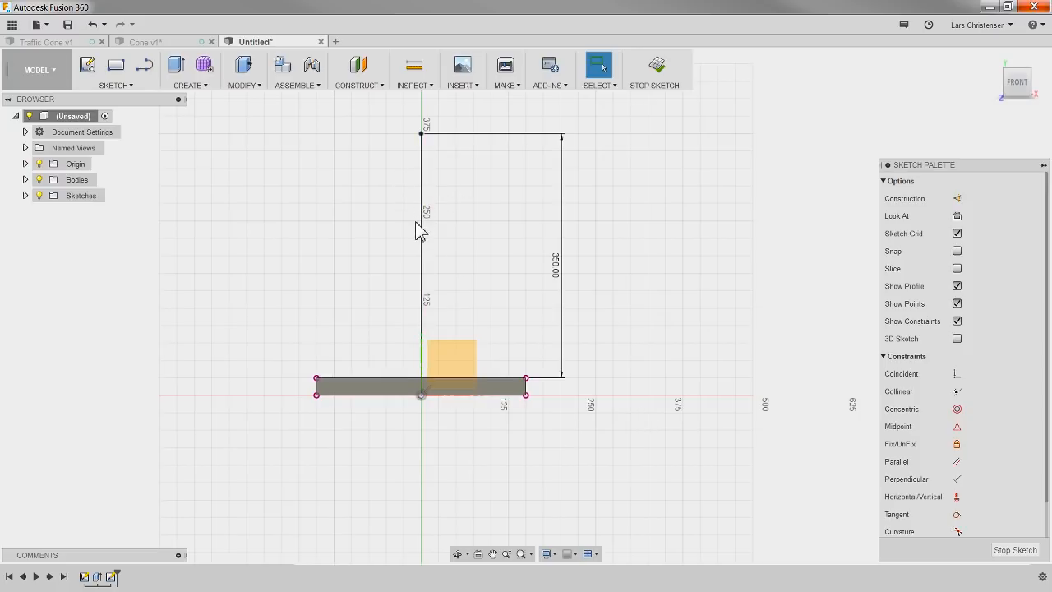
scroll(452, 132, up, 2)
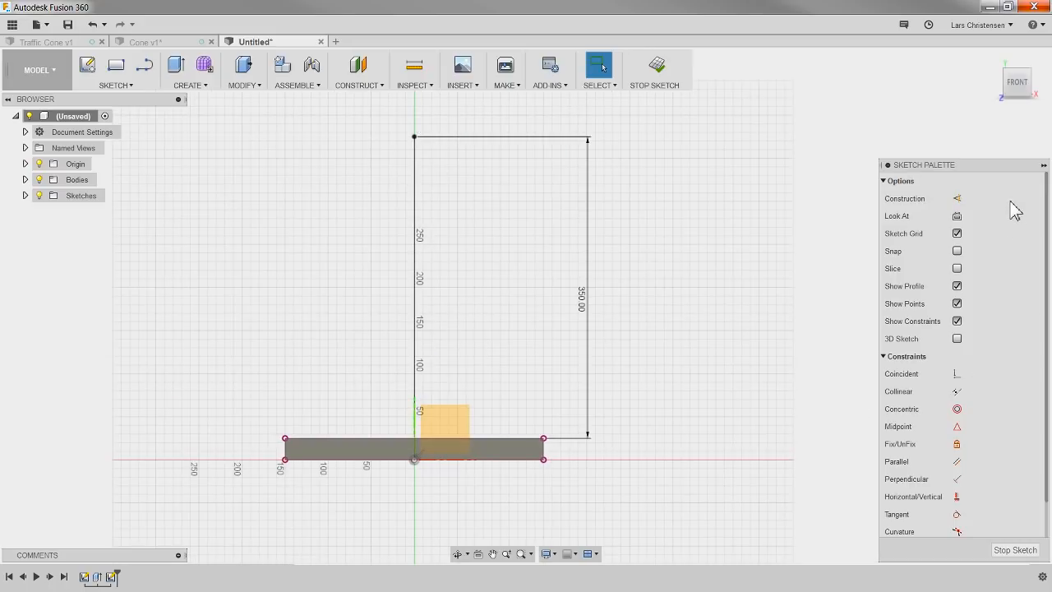
click(957, 199)
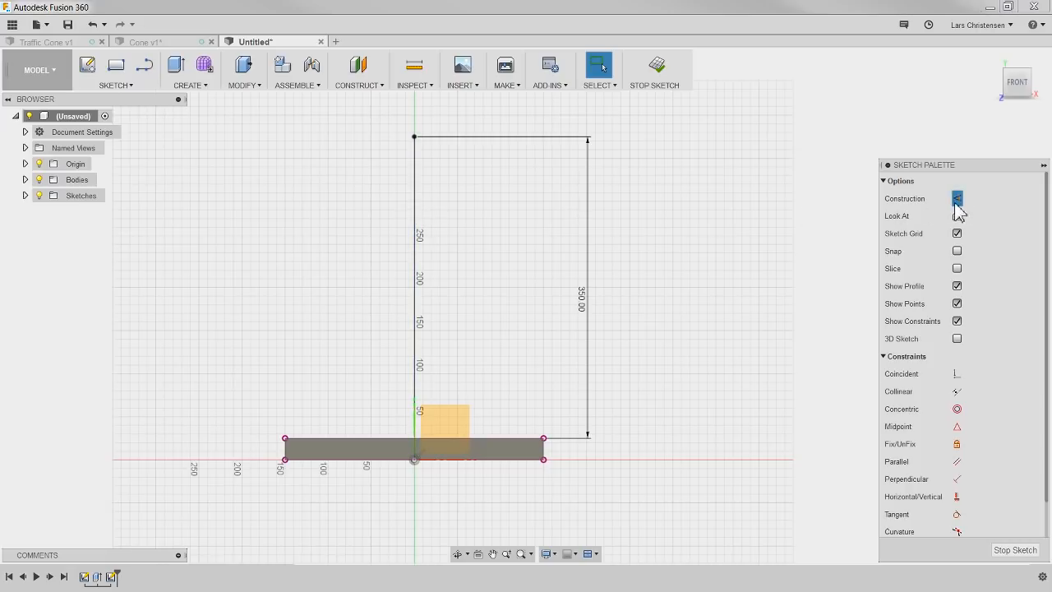
click(413, 251)
click(219, 329)
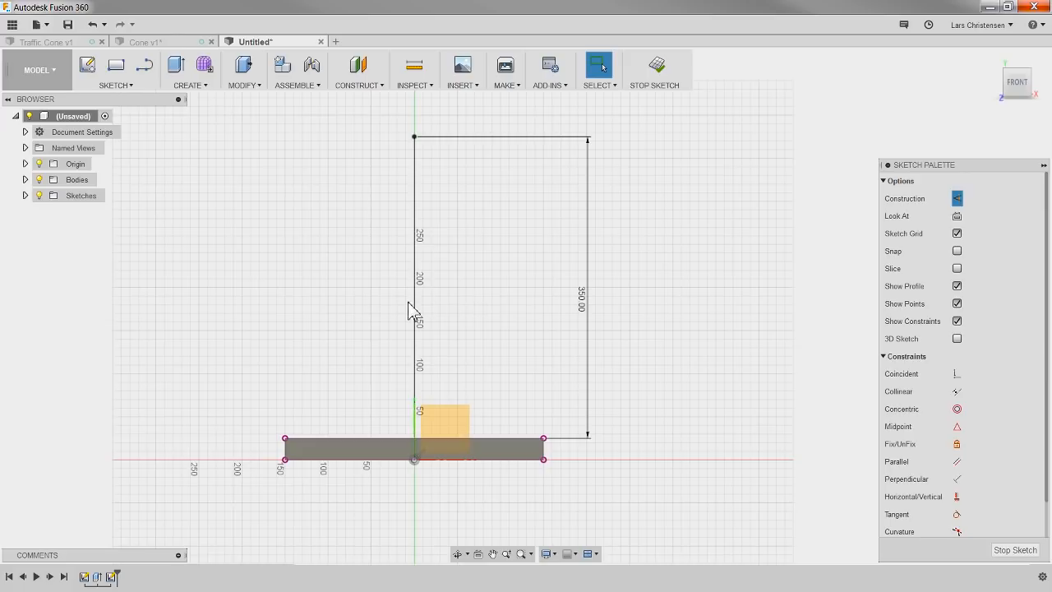
click(959, 201)
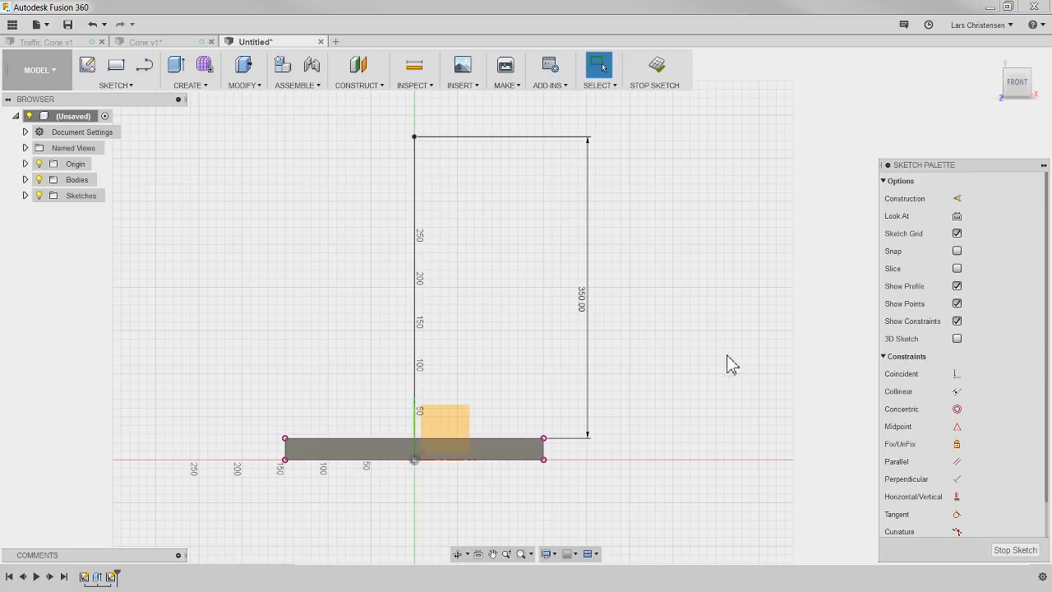
Step: Sketch a slanted line about 417 mm long beside the vertical line, descending outward at about 56° from horizontal
scroll(241, 463, down, 2)
scroll(444, 299, up, 3)
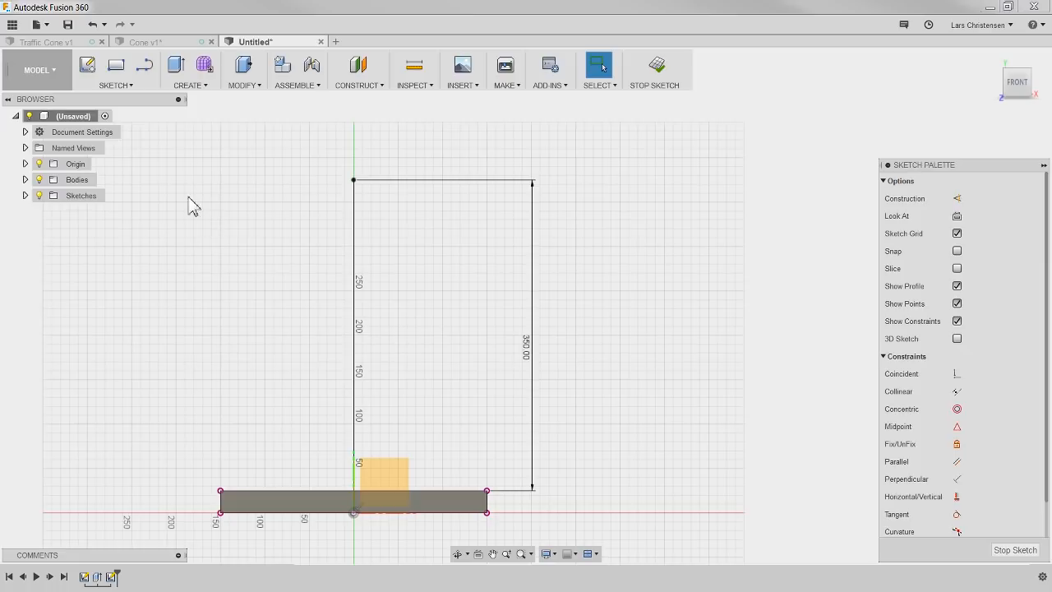
click(144, 66)
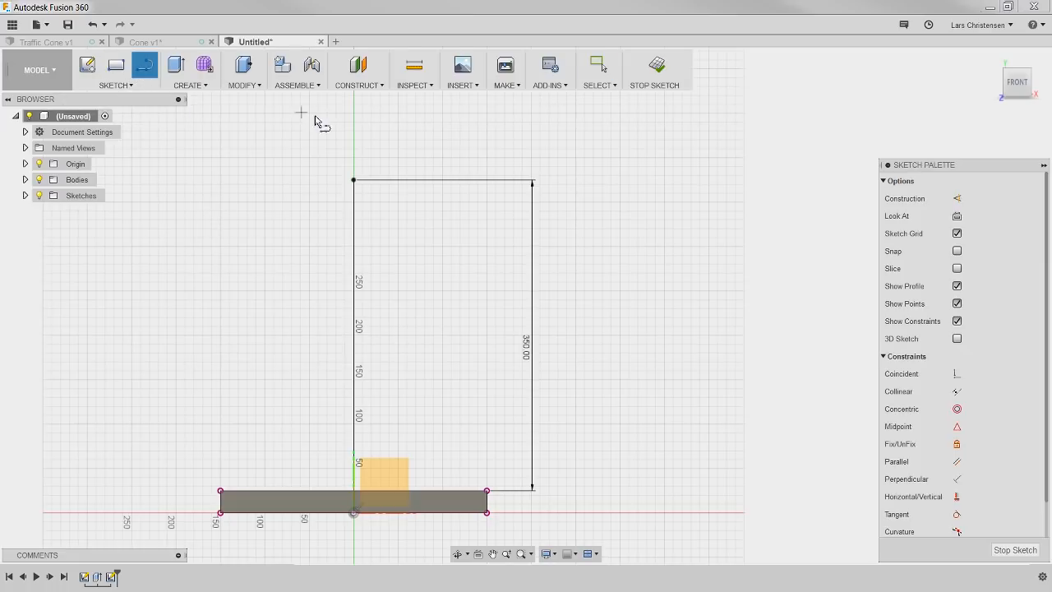
click(374, 127)
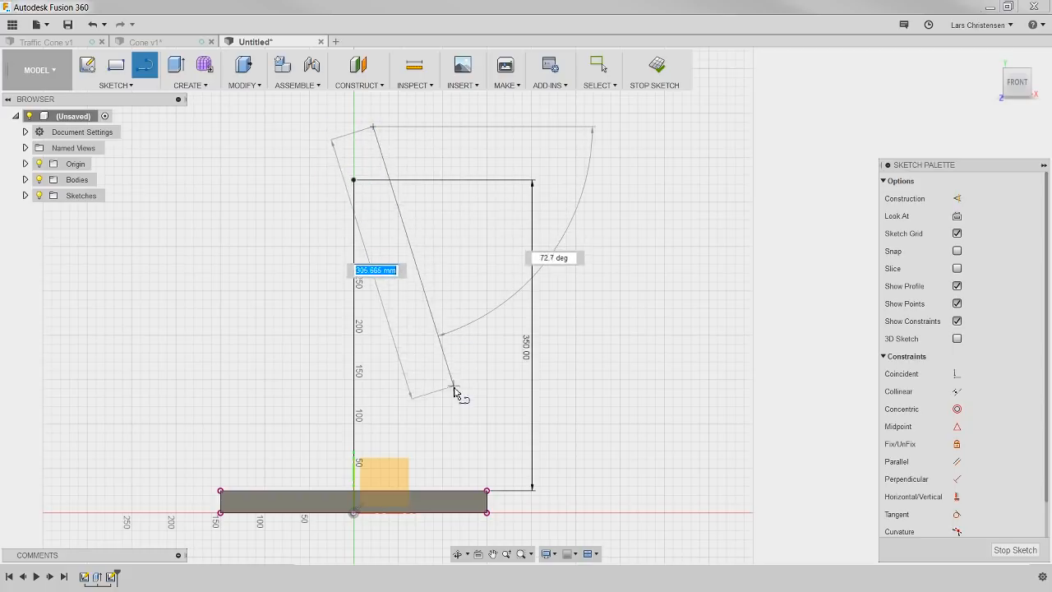
click(580, 435)
click(558, 449)
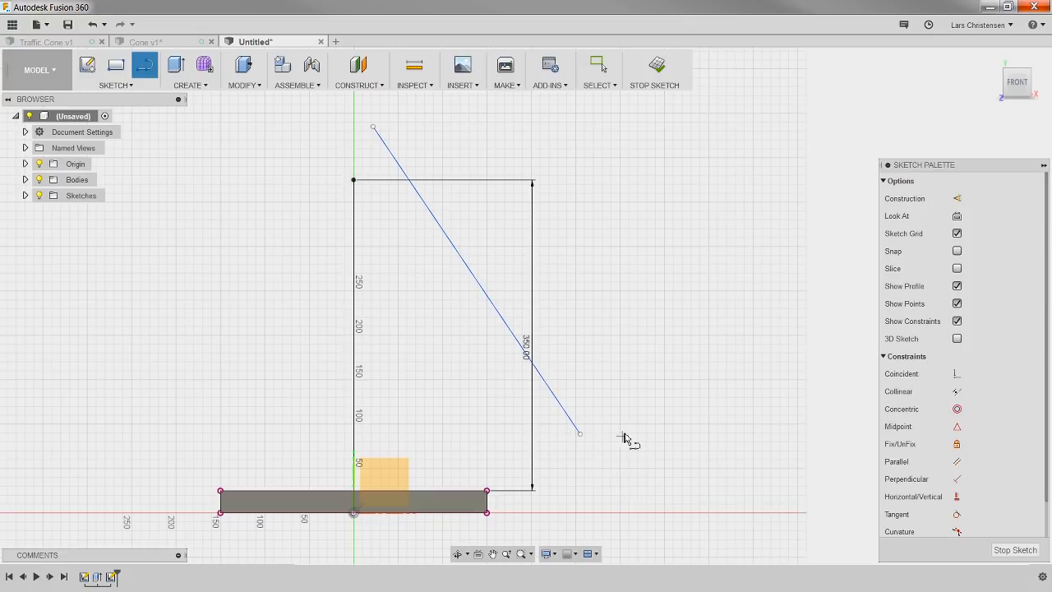
key(Escape)
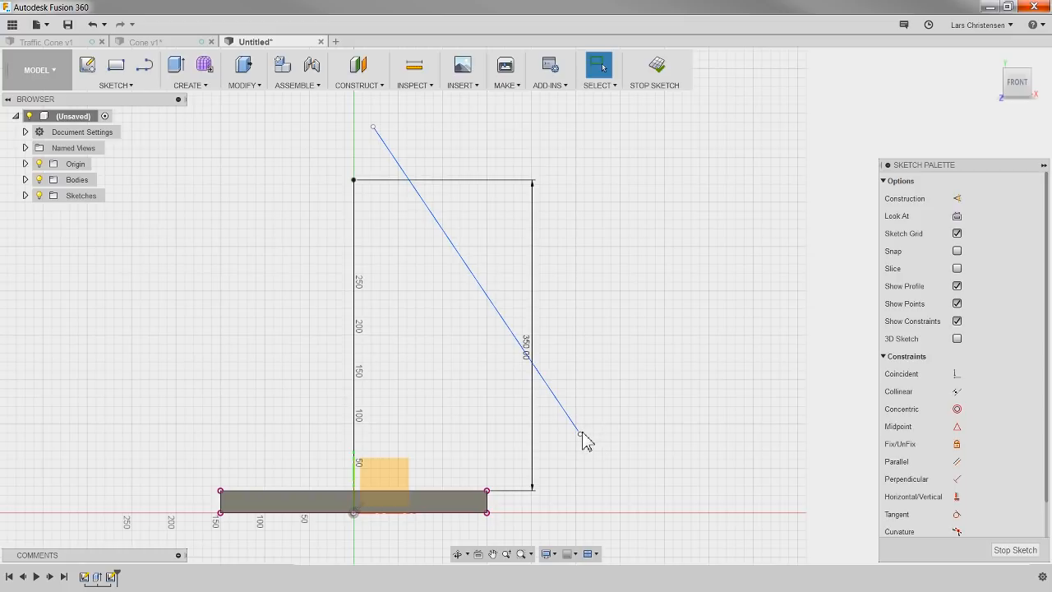
Step: Reposition both ends of the slanted line so it is steeper, starting just above the centre line's top and ending above the base
drag(582, 436, 481, 378)
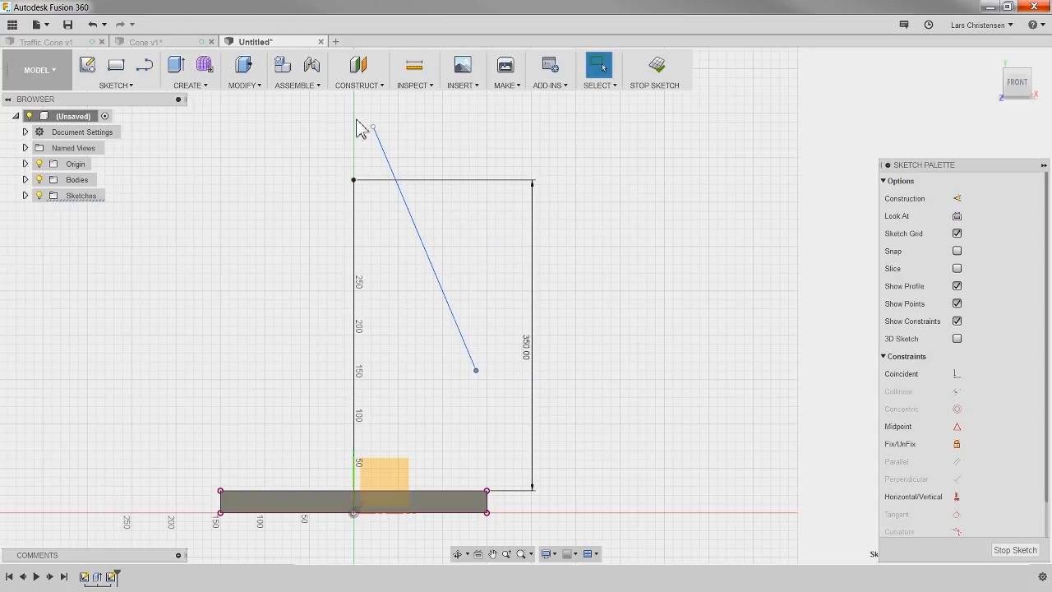
drag(373, 127, 467, 102)
drag(403, 102, 383, 132)
key(Escape)
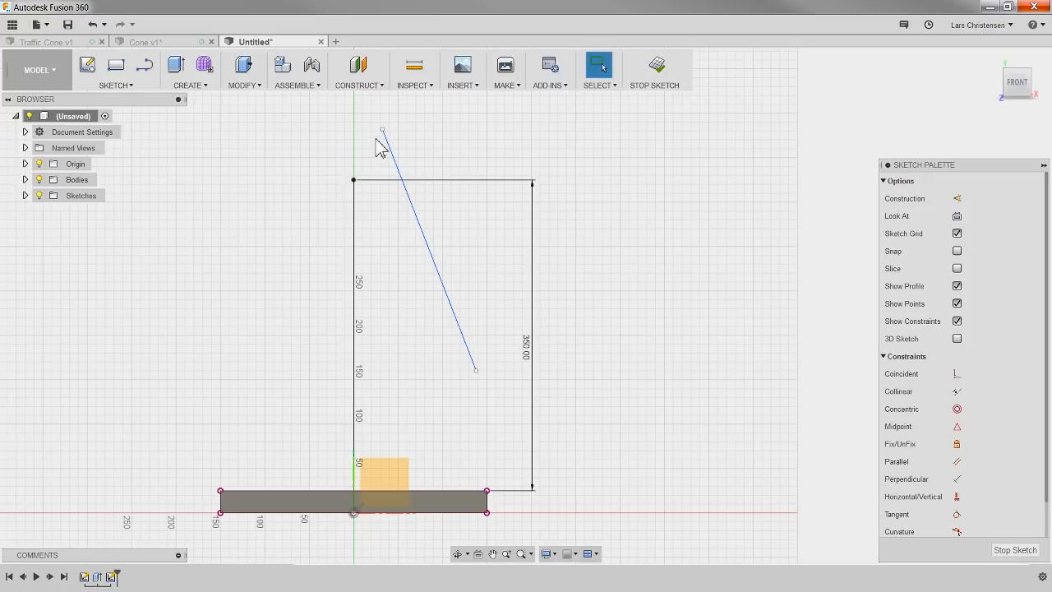
drag(383, 130, 394, 168)
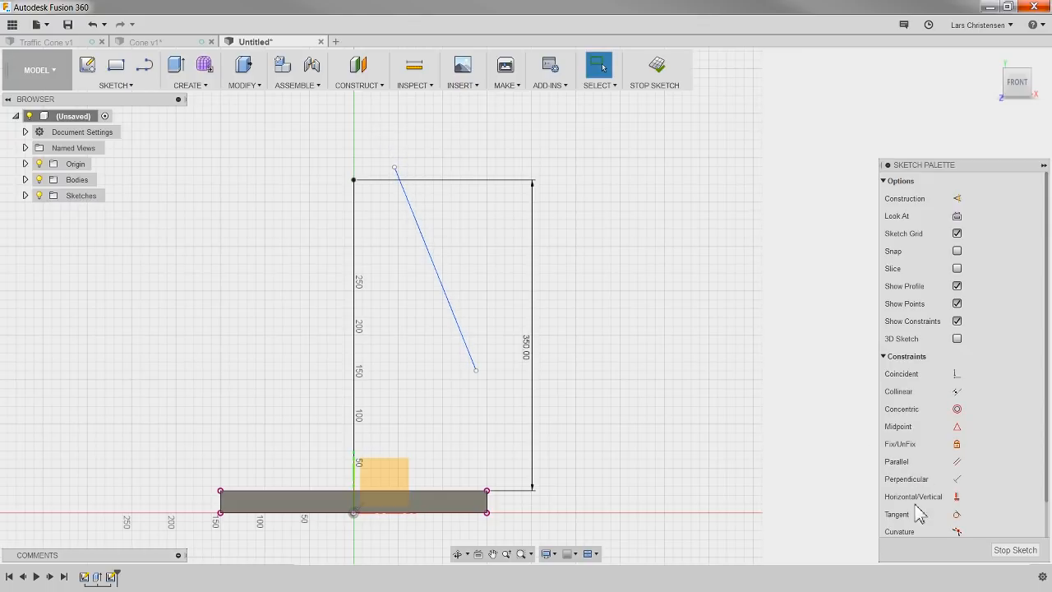
Step: Align the slanted line's upper endpoint horizontally with the vertical line's top endpoint and test its sideways movement
click(957, 496)
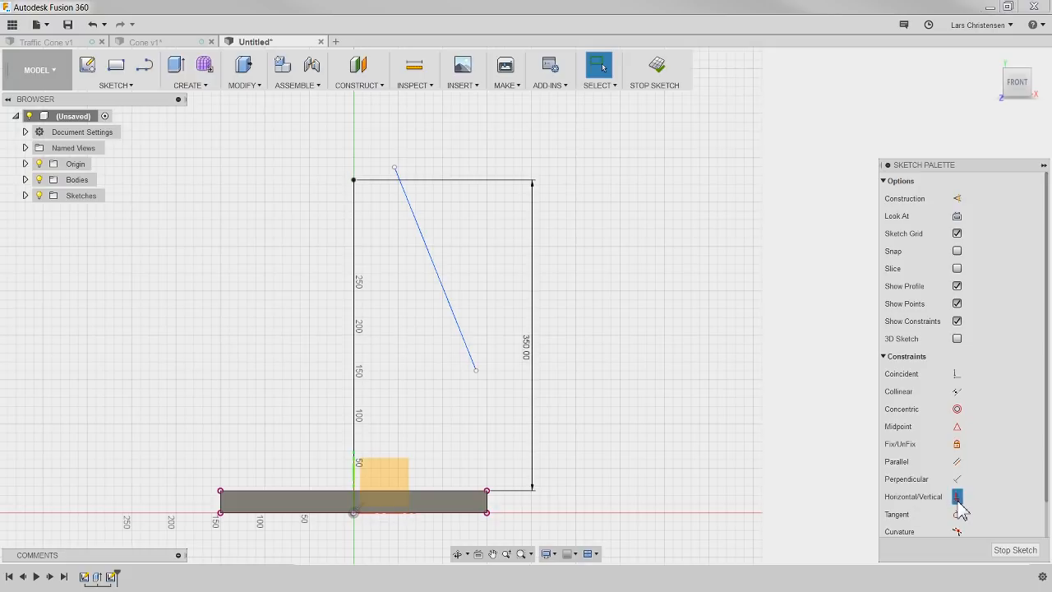
click(354, 180)
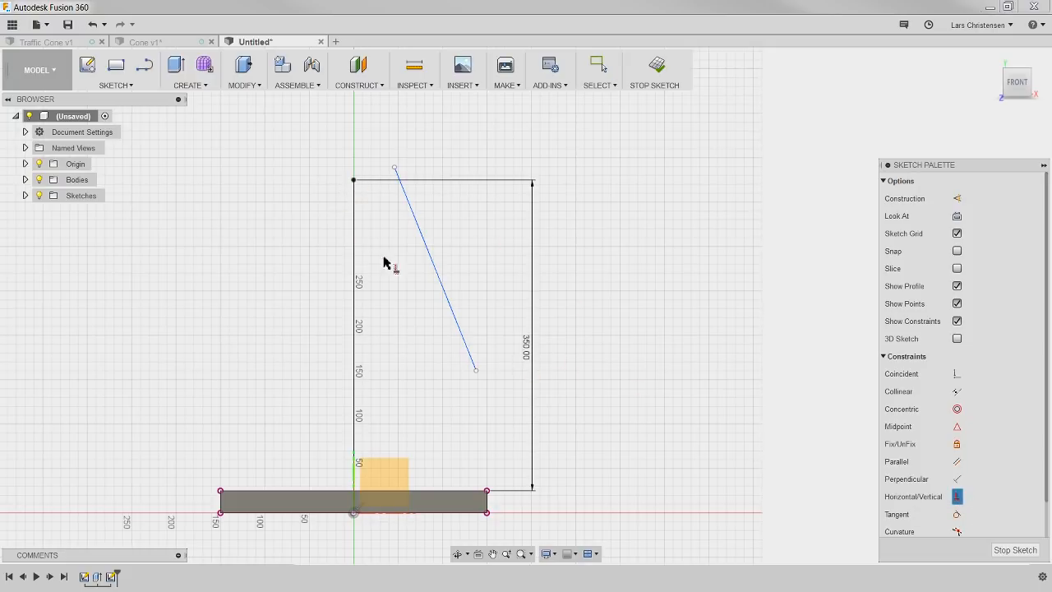
click(354, 181)
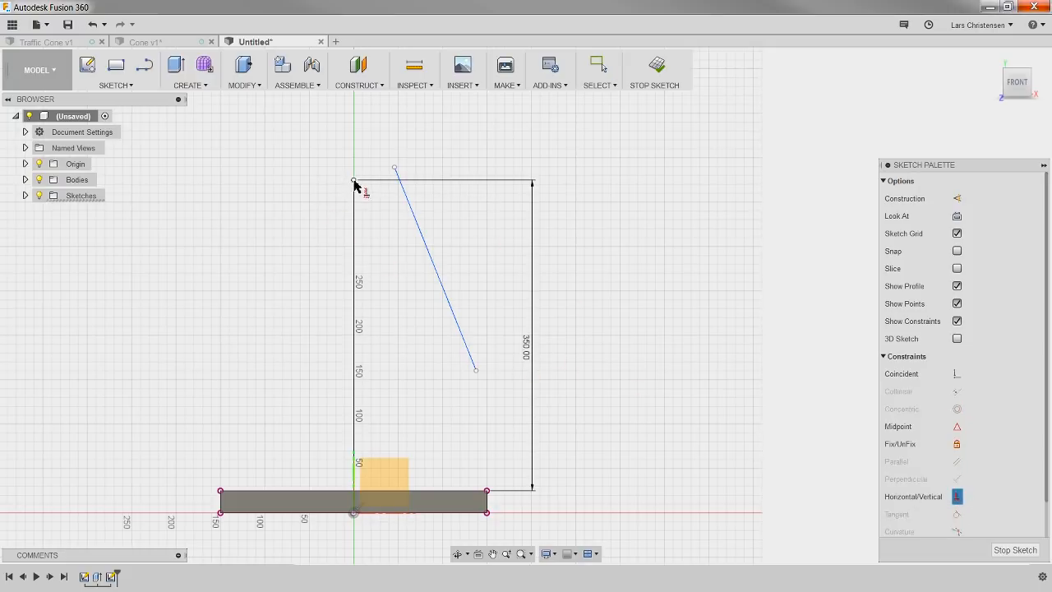
click(396, 171)
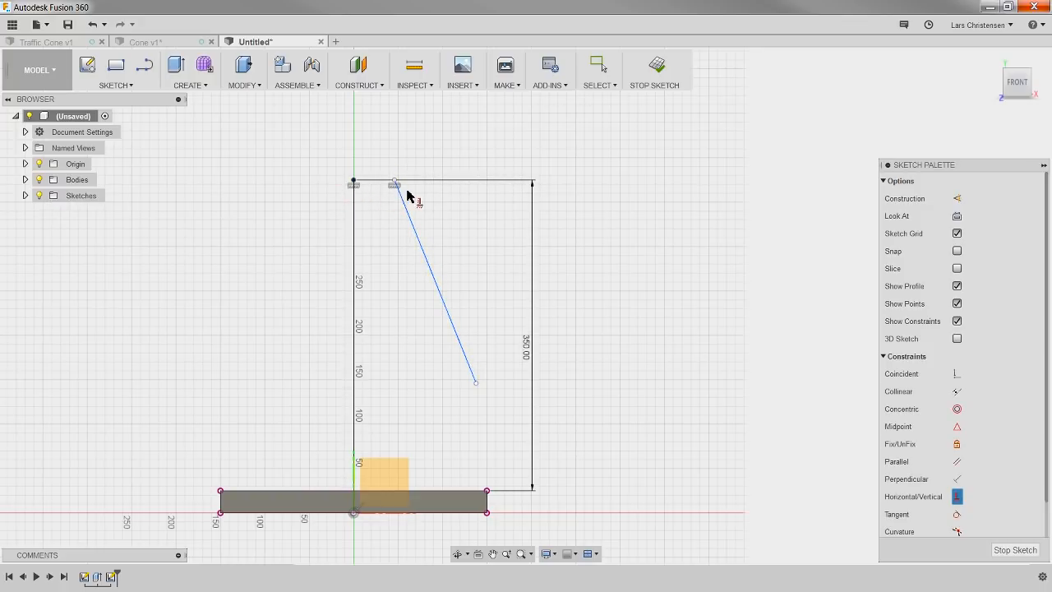
key(Escape)
drag(397, 185, 423, 180)
drag(424, 280, 403, 194)
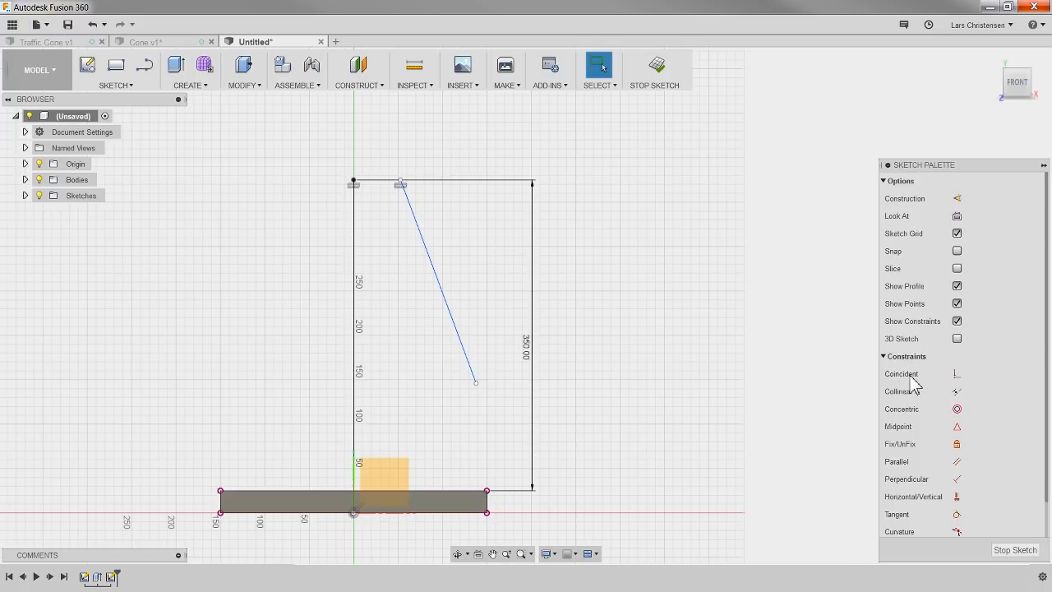
Step: Make the slanted line's lower endpoint coincident with the base's top edge and move it inward within the base's width
click(955, 374)
click(476, 384)
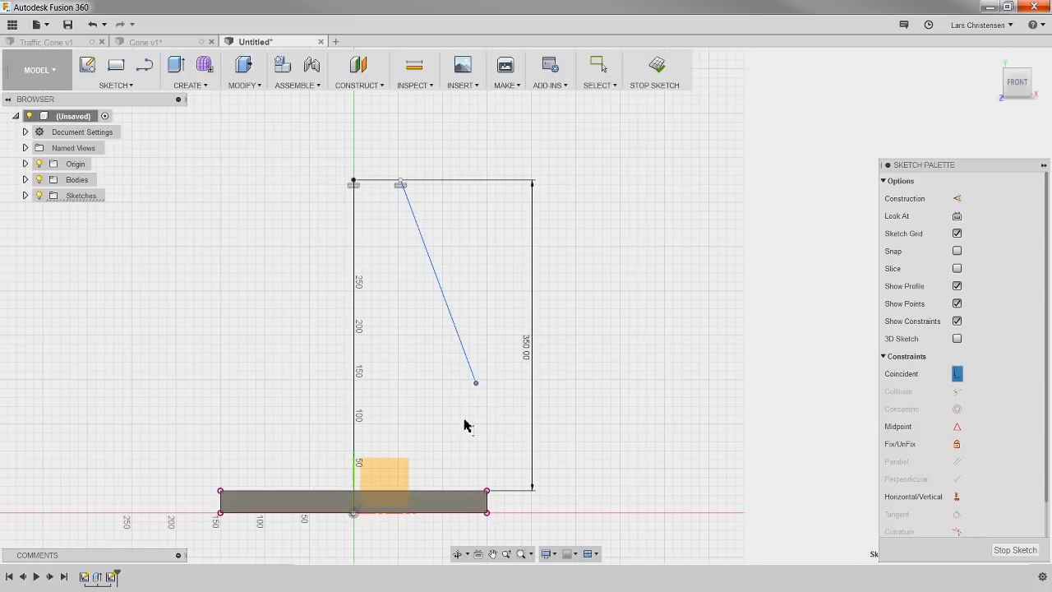
click(458, 493)
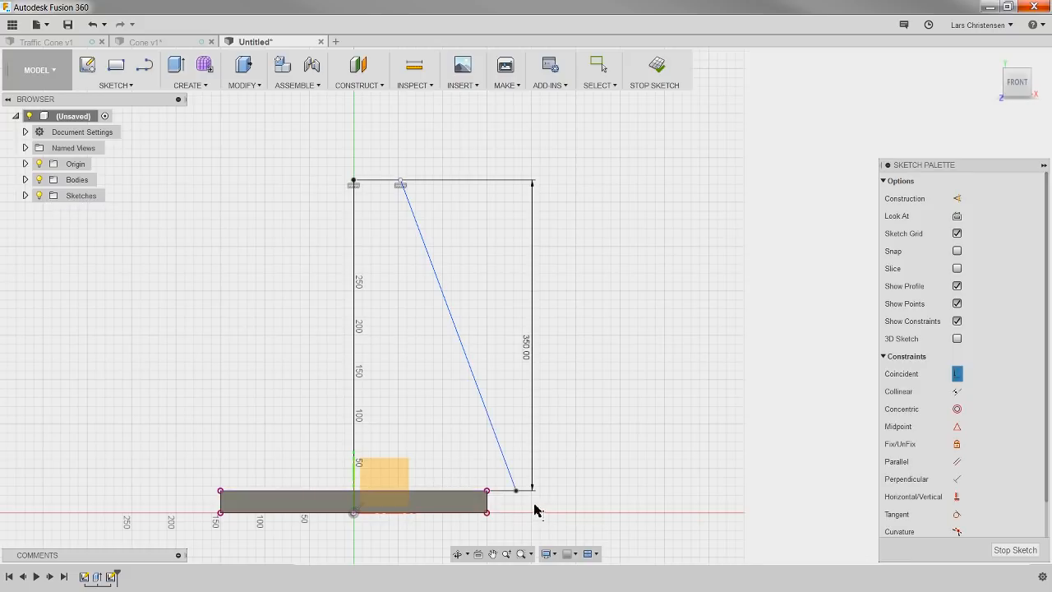
key(Escape)
mouse_move(515, 492)
mouse_down()
mouse_move(648, 493)
mouse_move(453, 500)
mouse_move(463, 340)
mouse_move(449, 376)
mouse_move(315, 498)
mouse_move(481, 508)
mouse_move(448, 508)
mouse_move(467, 509)
mouse_up()
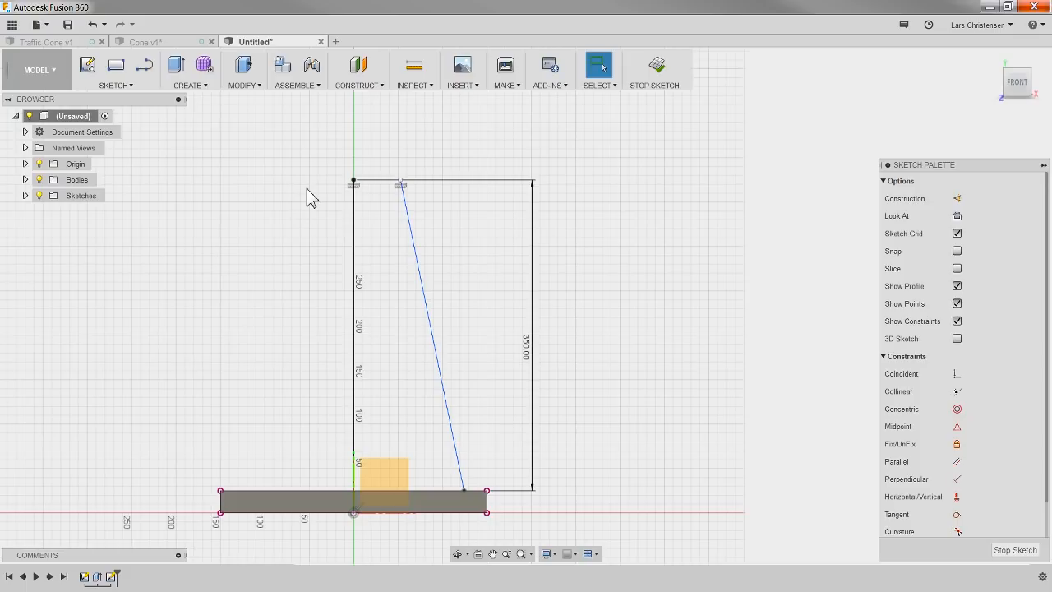
Step: Dimension the angle between the vertical centre line and the slanted line as 15°
key(d)
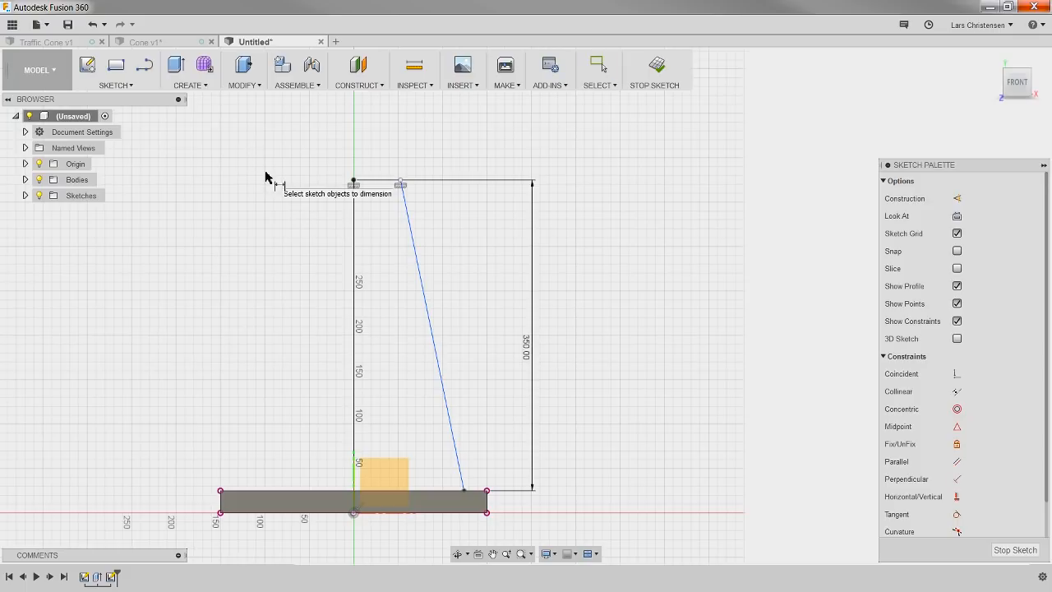
click(406, 207)
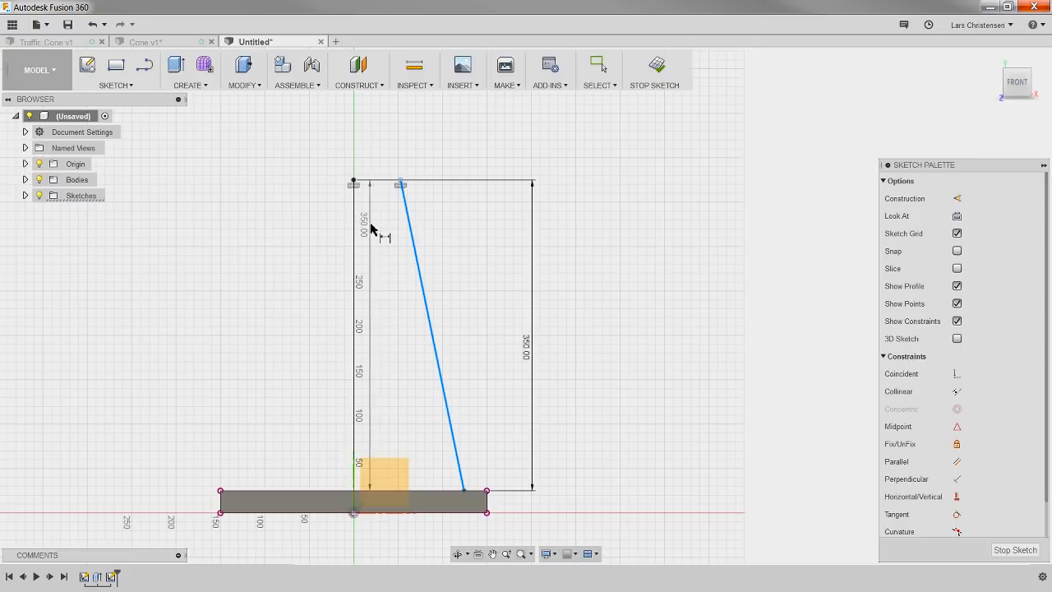
key(Escape)
click(356, 229)
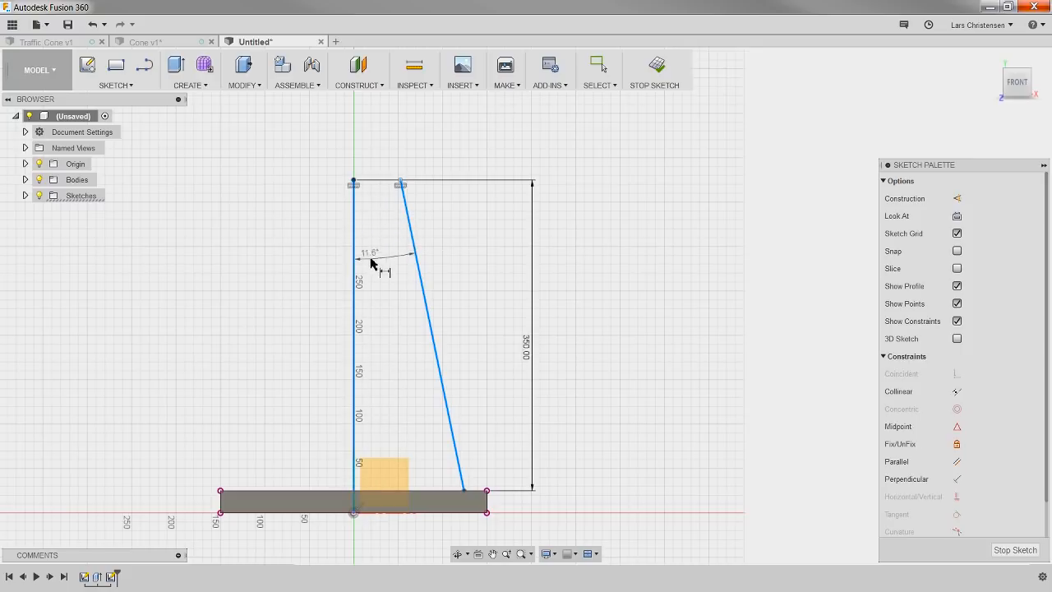
click(387, 317)
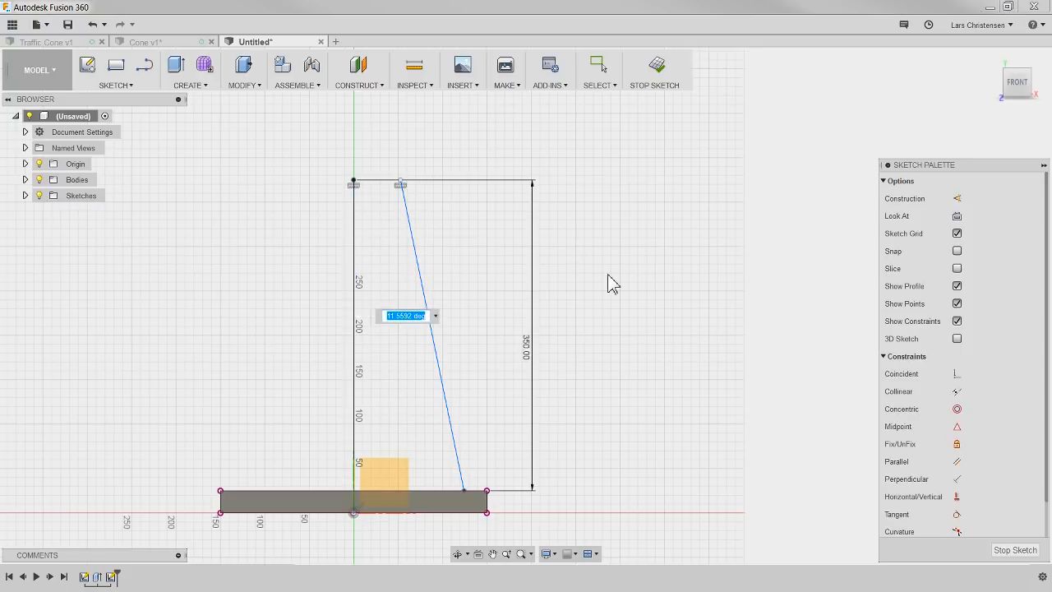
text(15)
key(Return)
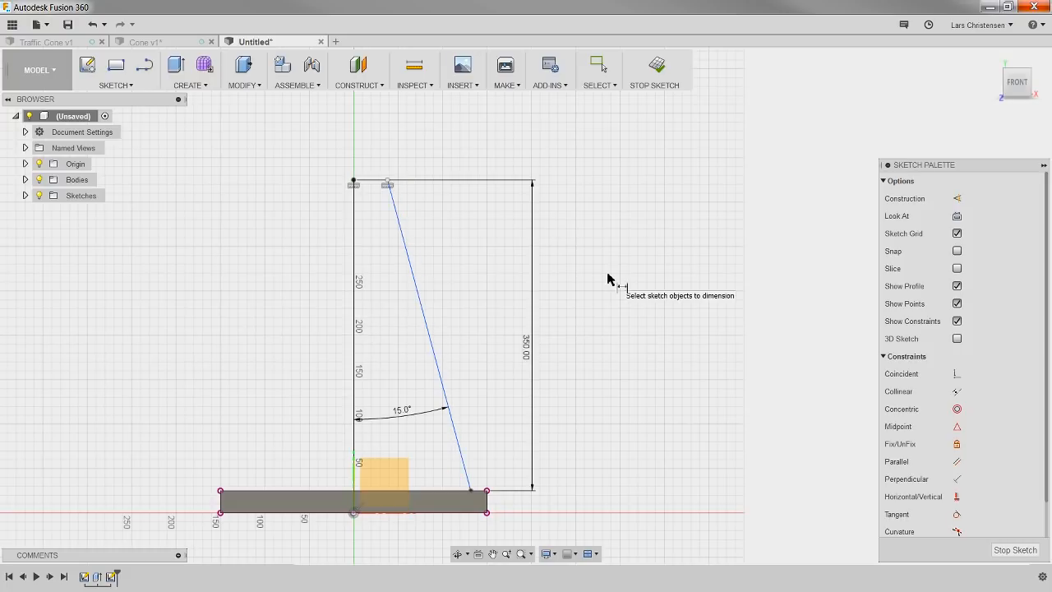
Step: Dimension the distance between the top endpoints of the vertical and slanted lines as 20 mm
click(354, 180)
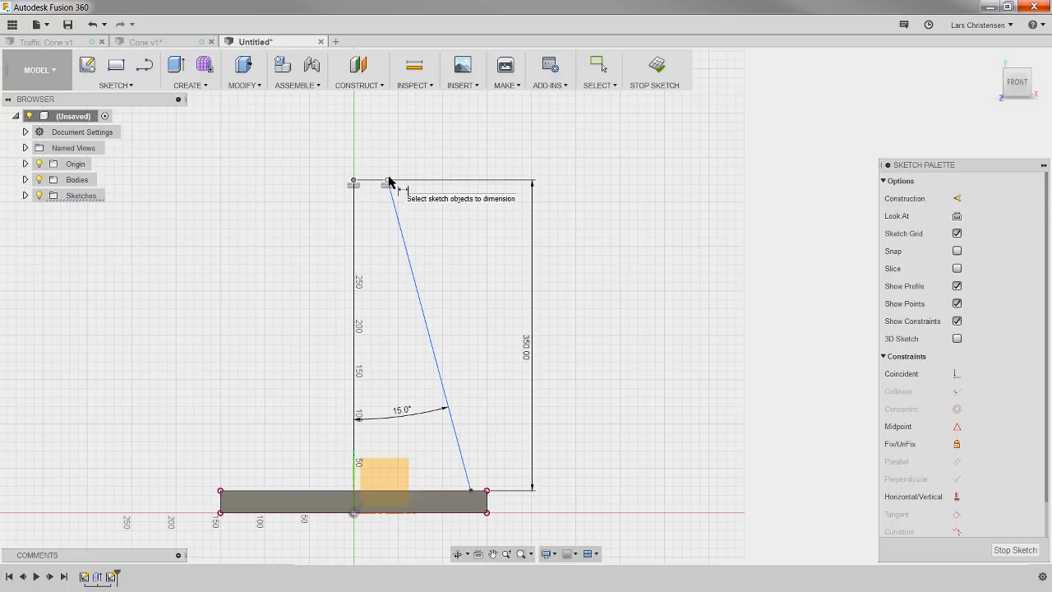
click(390, 180)
click(386, 136)
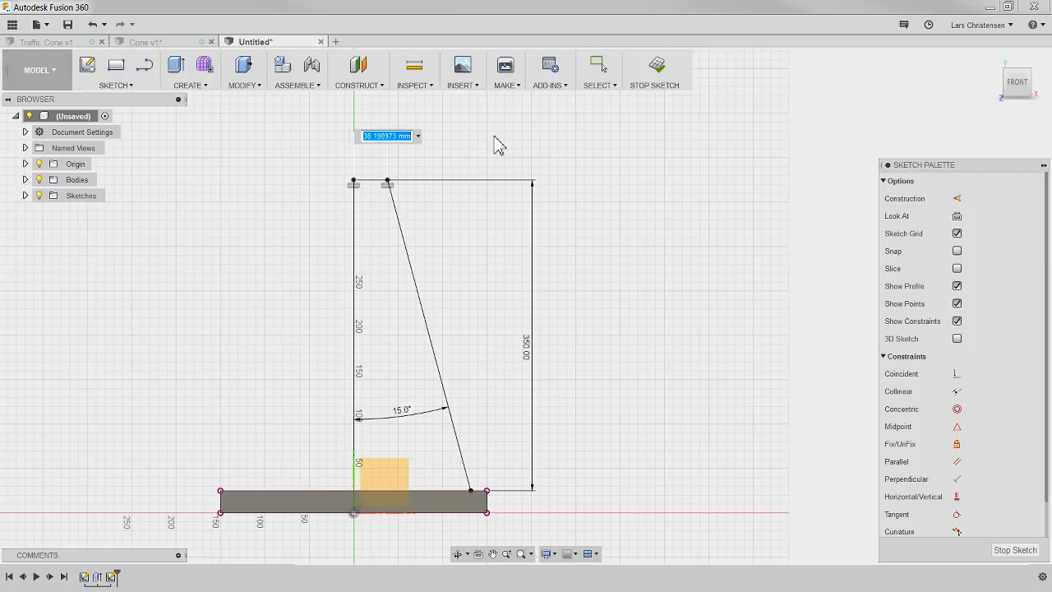
text(20)
key(Return)
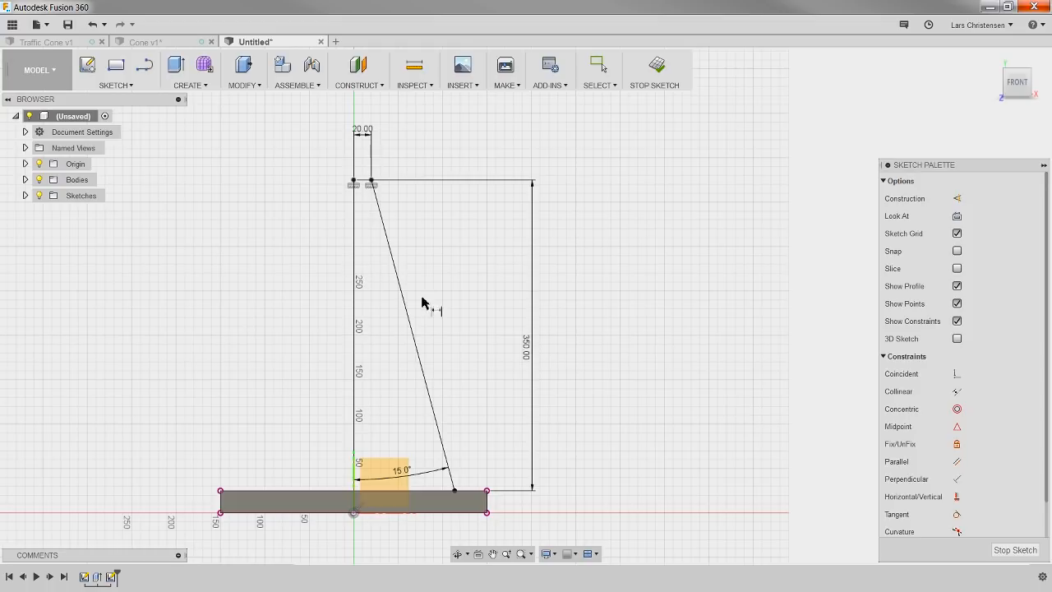
Step: Sketch a short line outward from the slanted line's upper end, continuing with a line about 370 mm long down to the base's top edge
scroll(478, 296, up, 2)
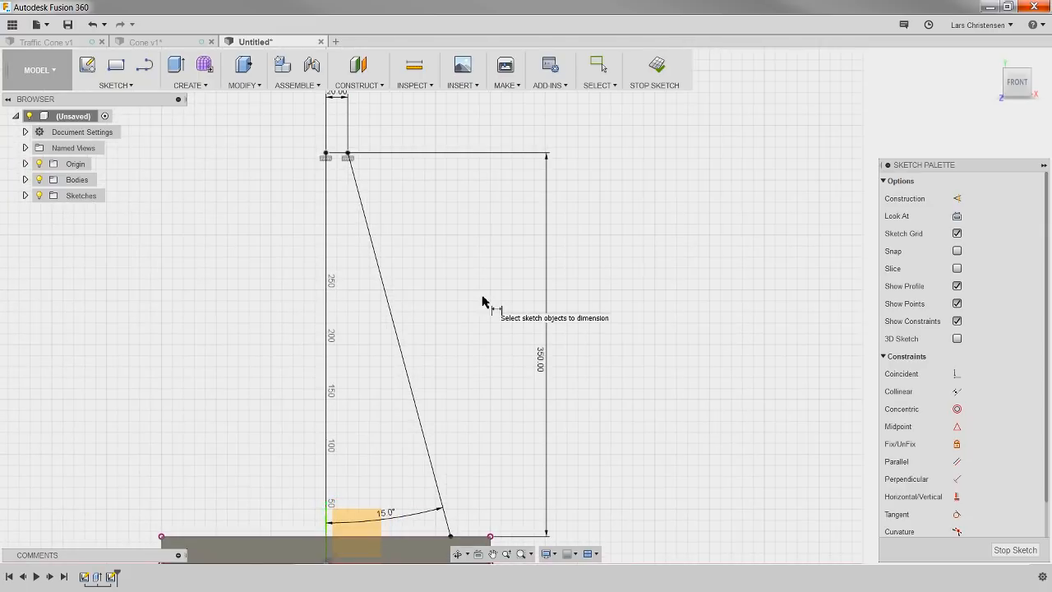
click(147, 69)
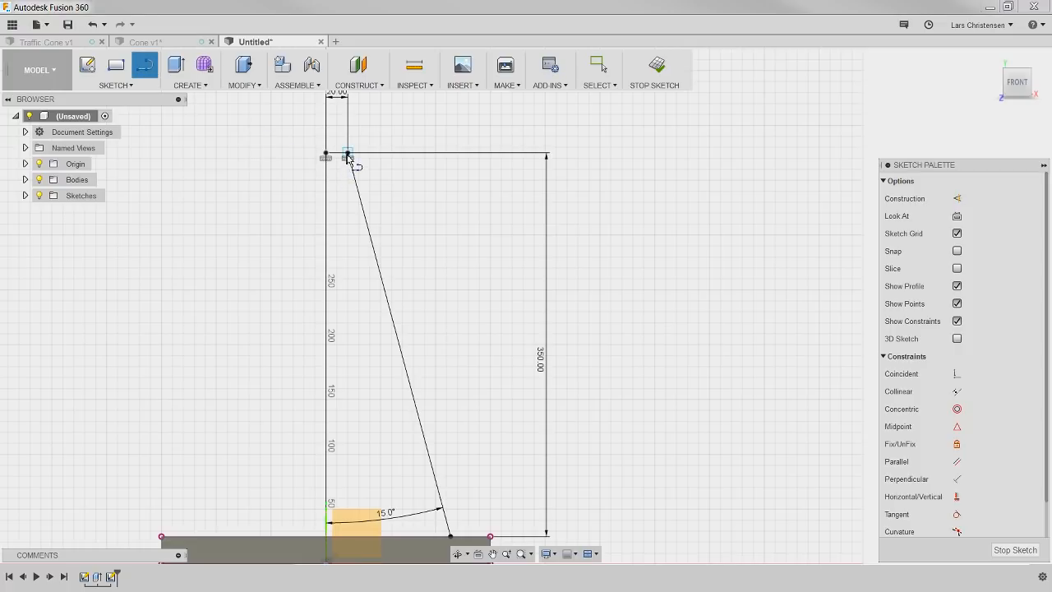
scroll(370, 148, up, 3)
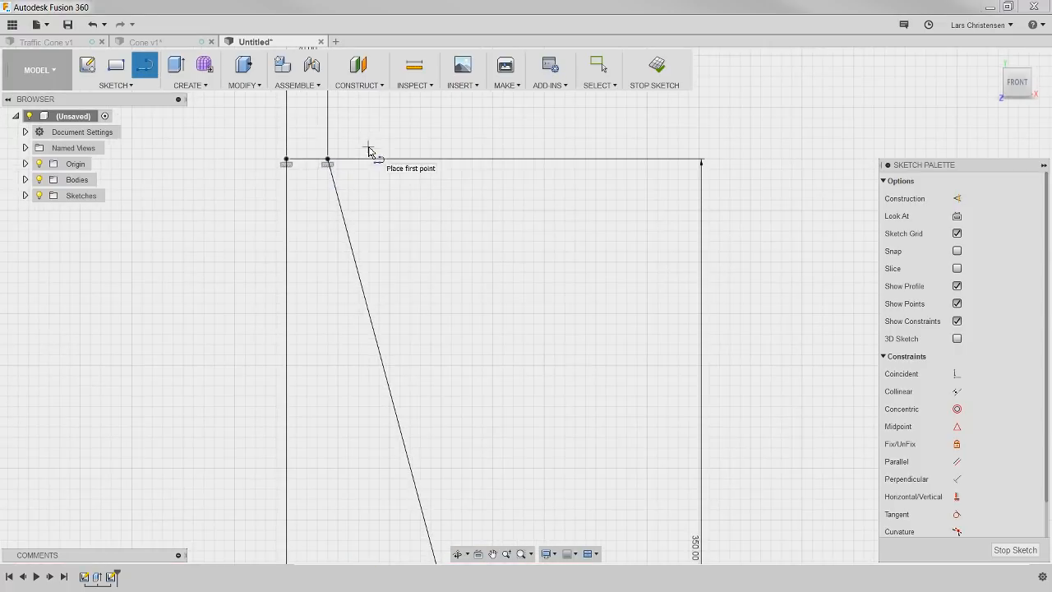
click(327, 159)
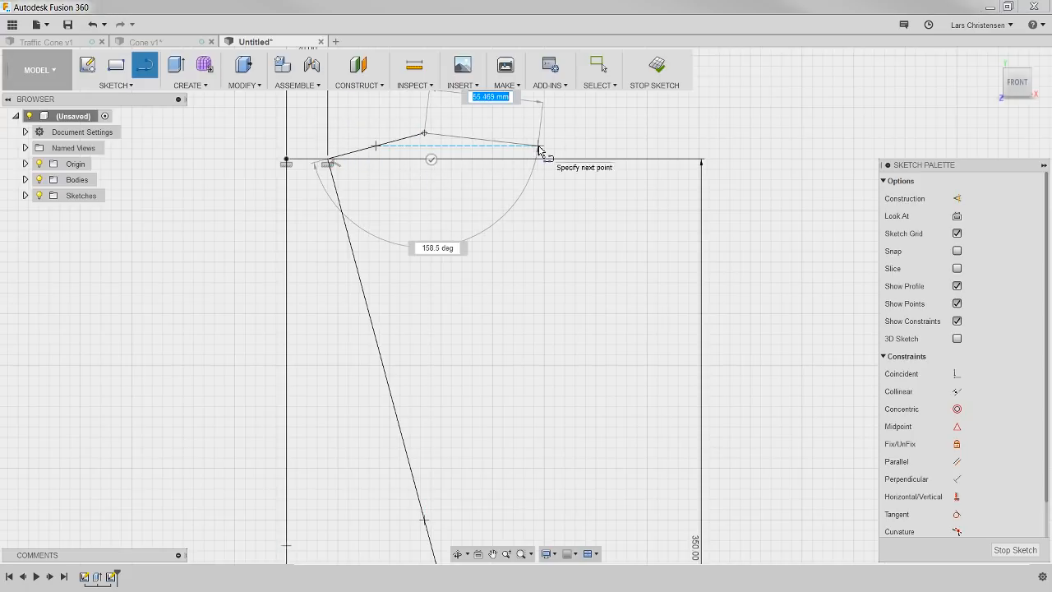
scroll(436, 236, down, 3)
scroll(435, 234, down, 4)
scroll(467, 402, up, 3)
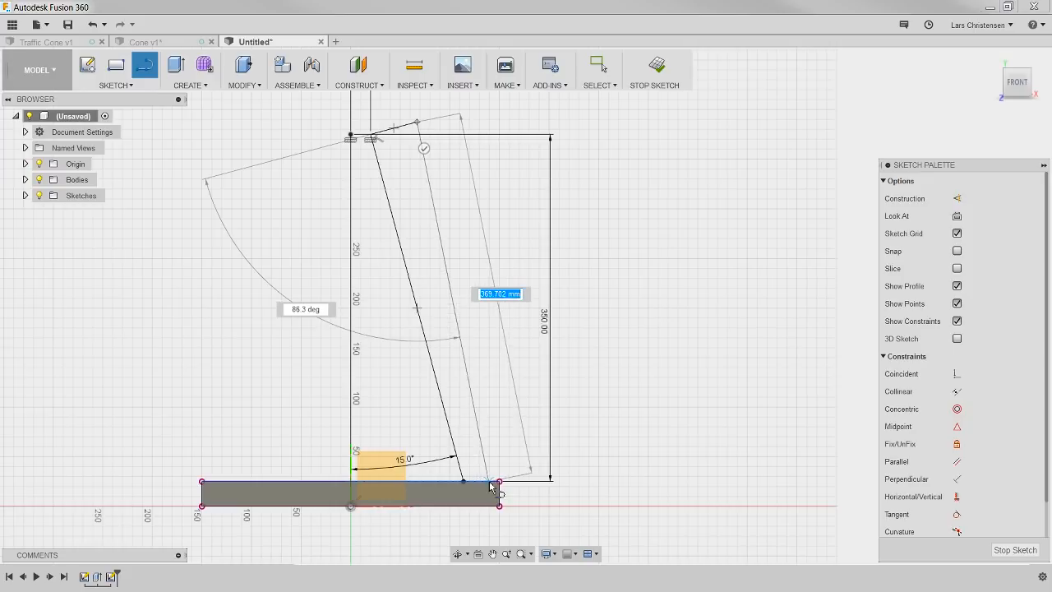
click(486, 483)
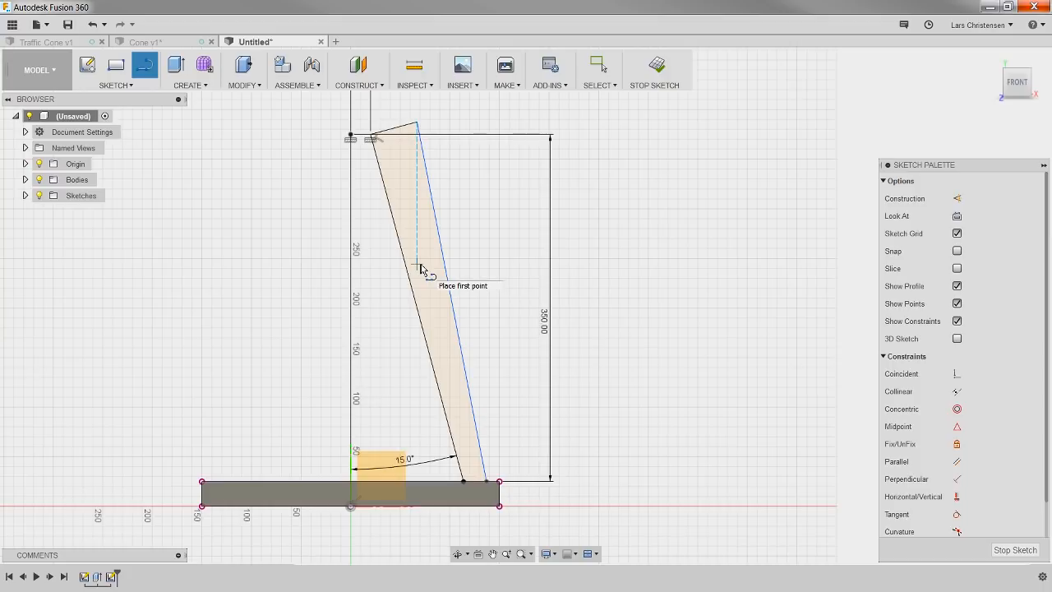
scroll(479, 203, up, 1)
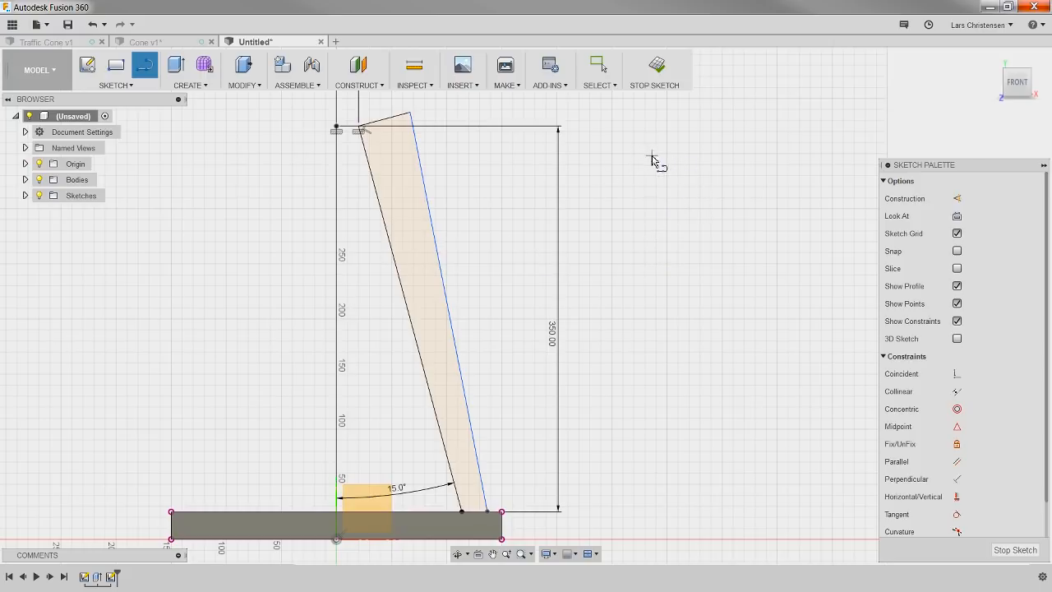
key(Escape)
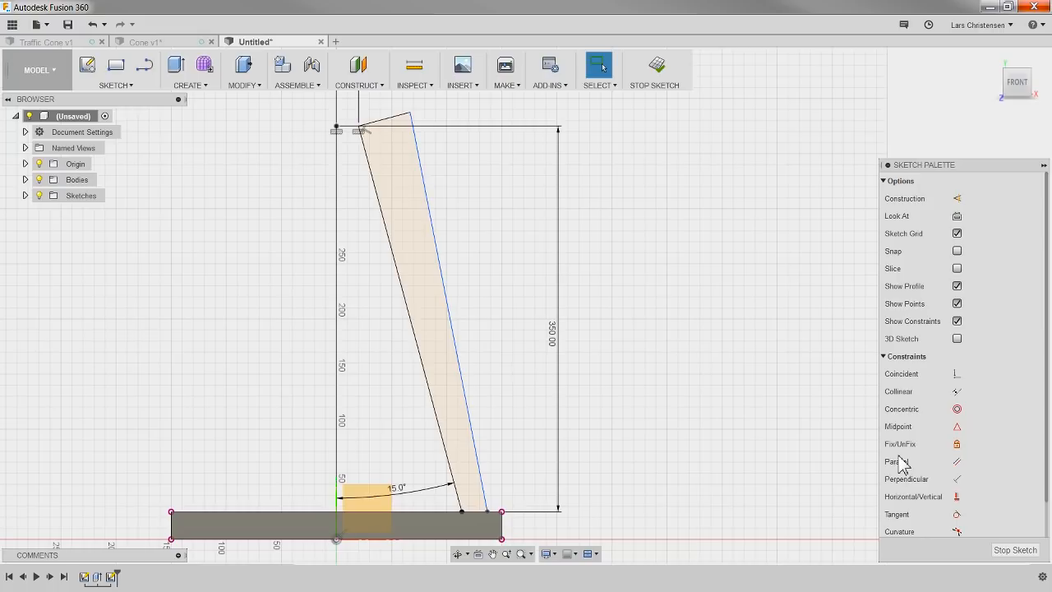
Step: Try to apply a horizontal constraint to the short line at the top of the profile
click(957, 497)
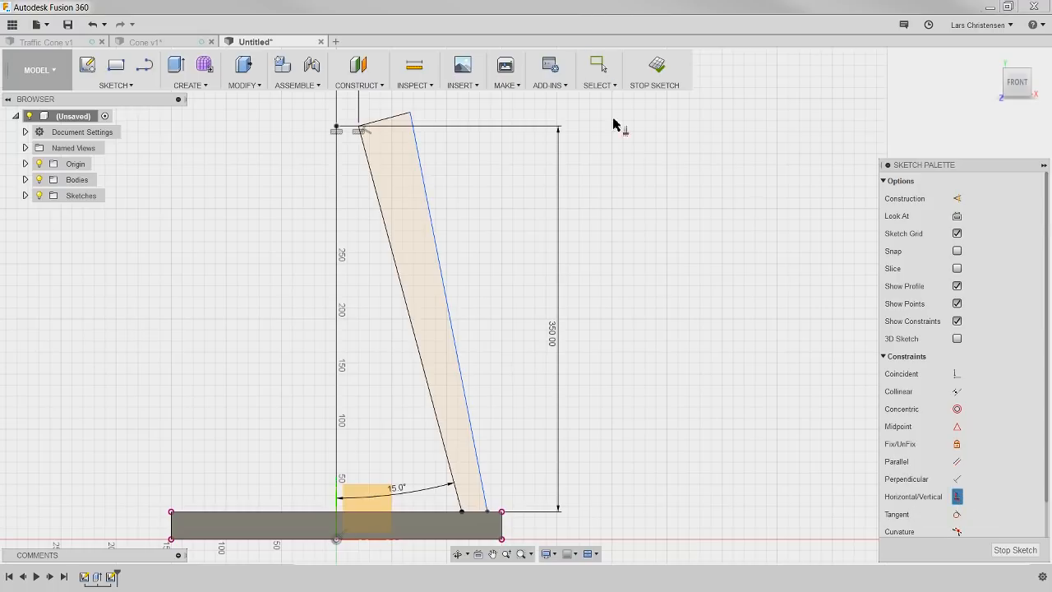
click(395, 120)
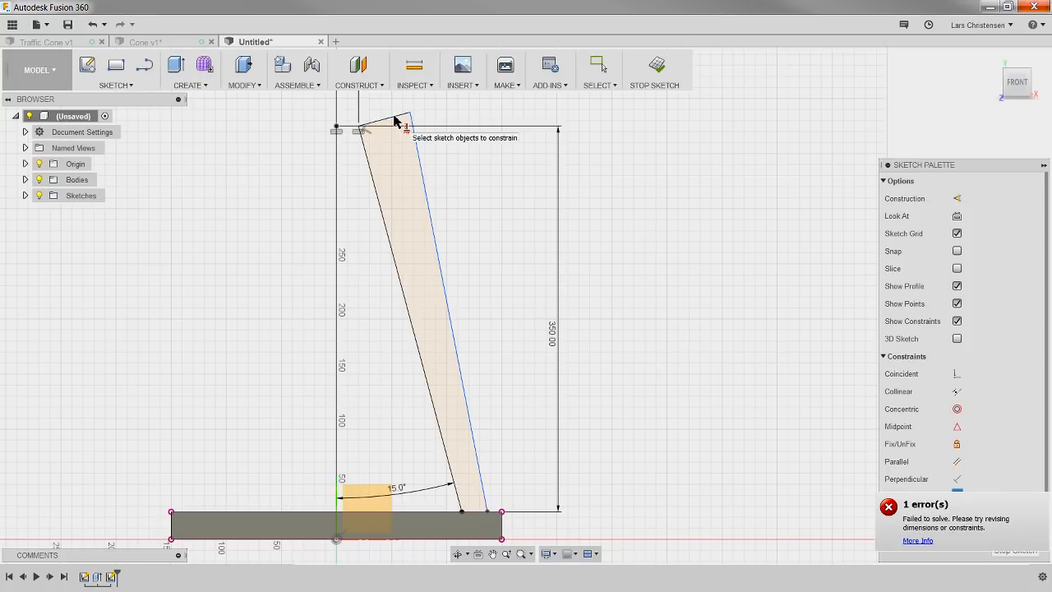
scroll(356, 132, up, 5)
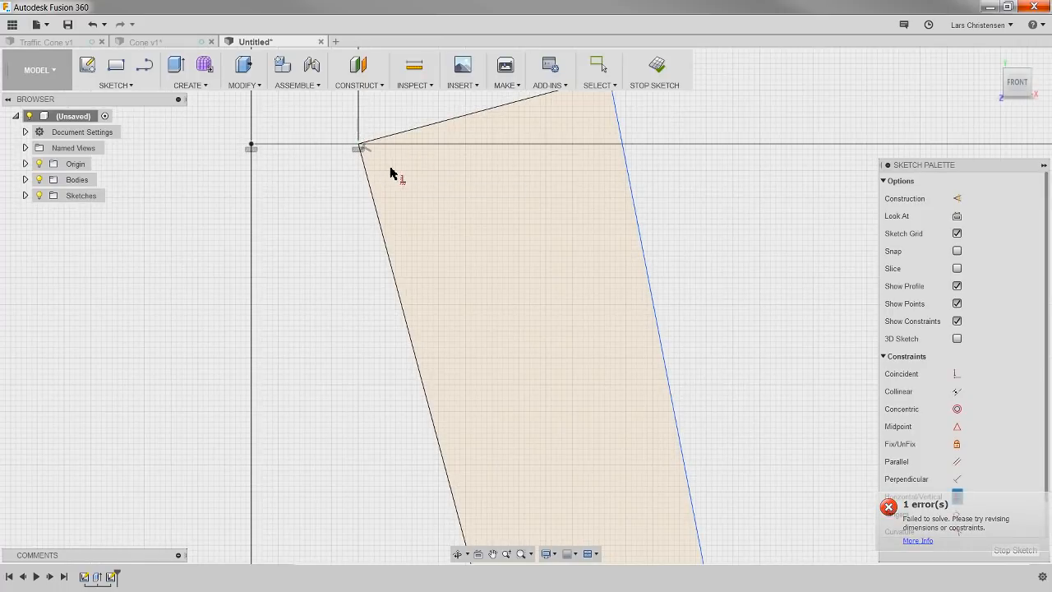
key(Escape)
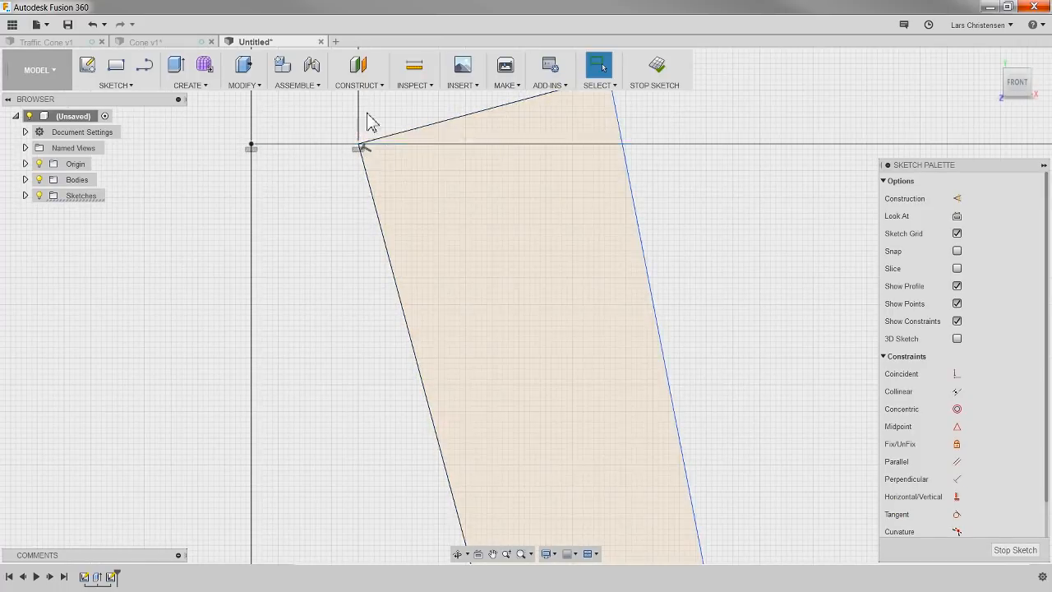
Step: Delete the perpendicular constraint between the inner slanted line and the short top line
scroll(366, 131, up, 2)
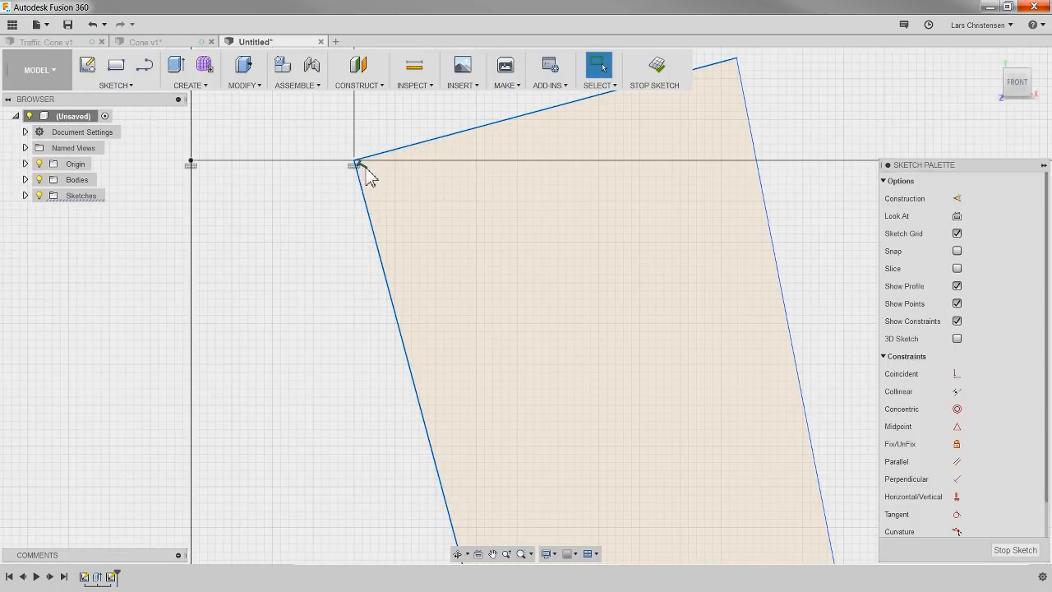
click(817, 473)
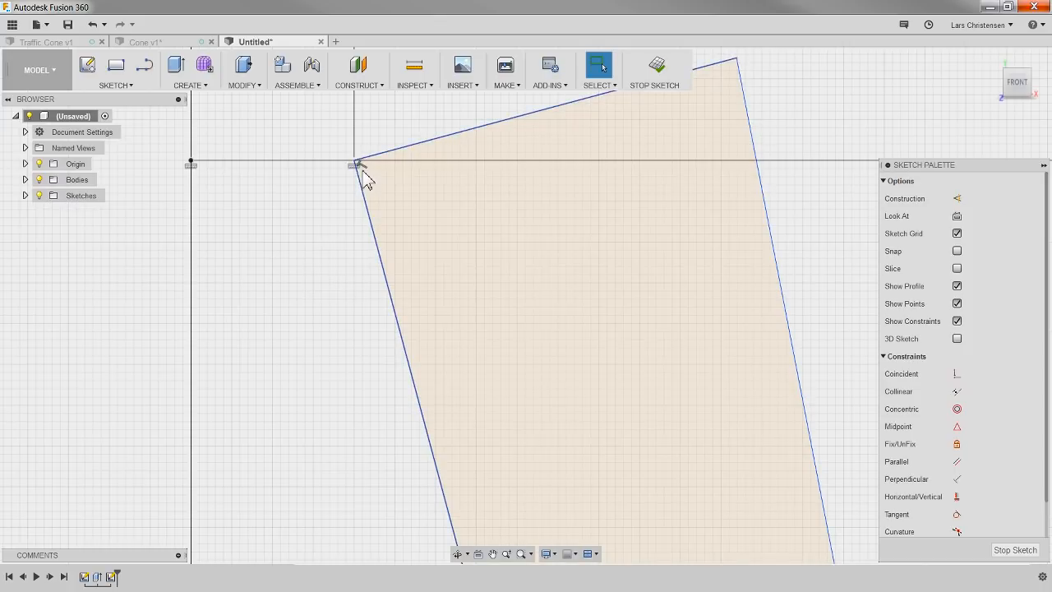
click(367, 168)
key(Delete)
scroll(356, 269, down, 3)
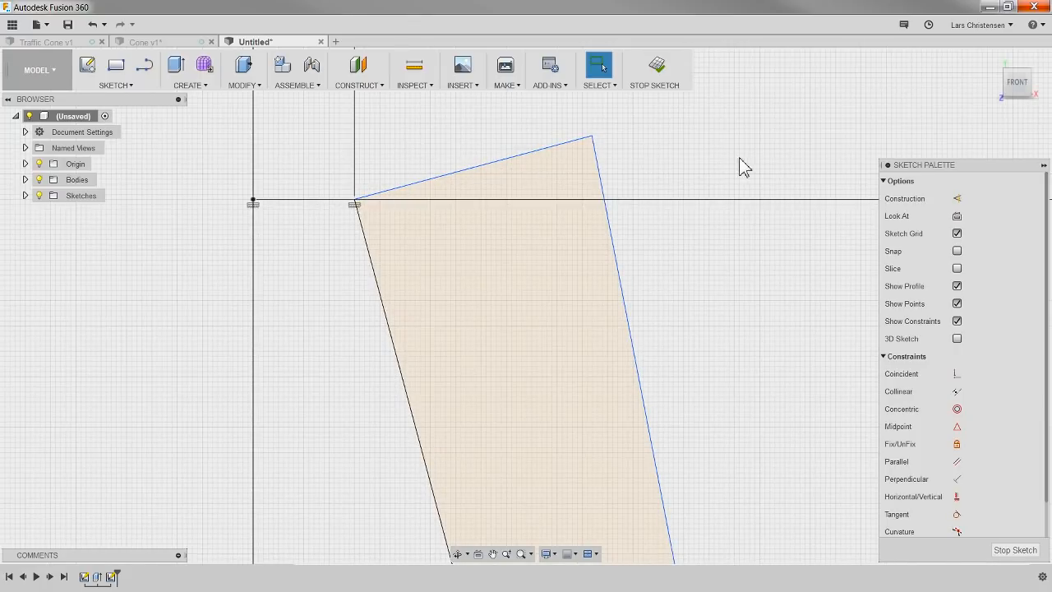
Step: Constrain the profile's short top line to horizontal
click(957, 496)
click(521, 157)
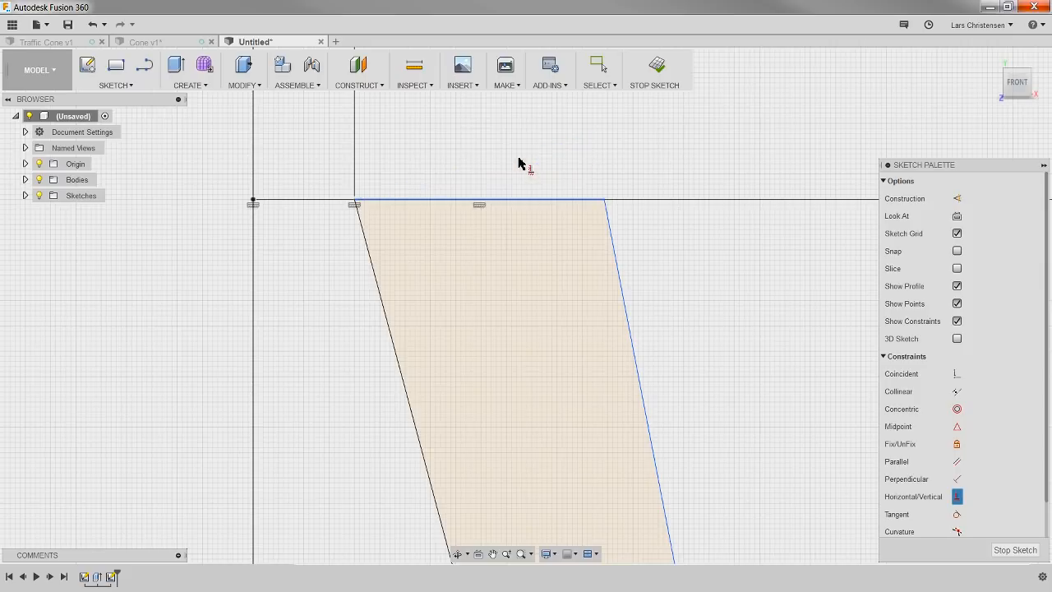
scroll(411, 157, down, 5)
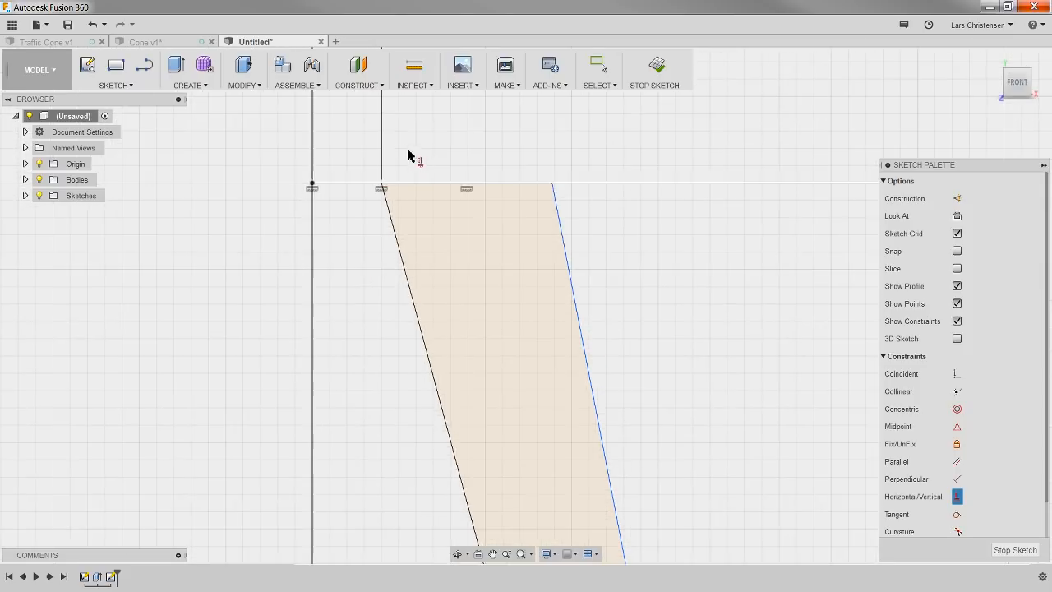
Step: Make the outer slanted line parallel to the inner slanted line
scroll(358, 158, down, 5)
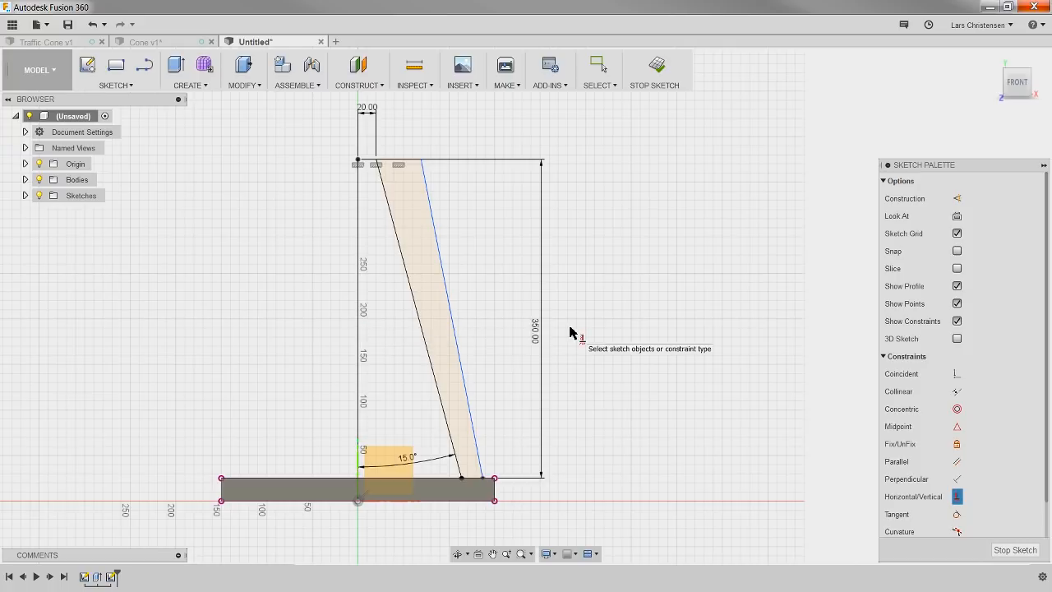
click(956, 462)
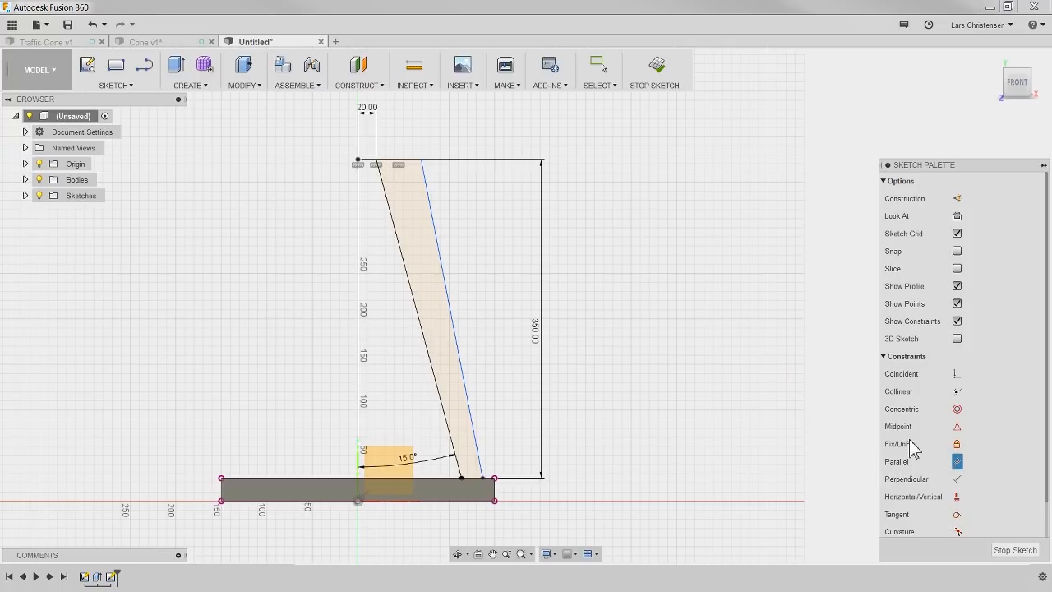
click(418, 306)
click(449, 299)
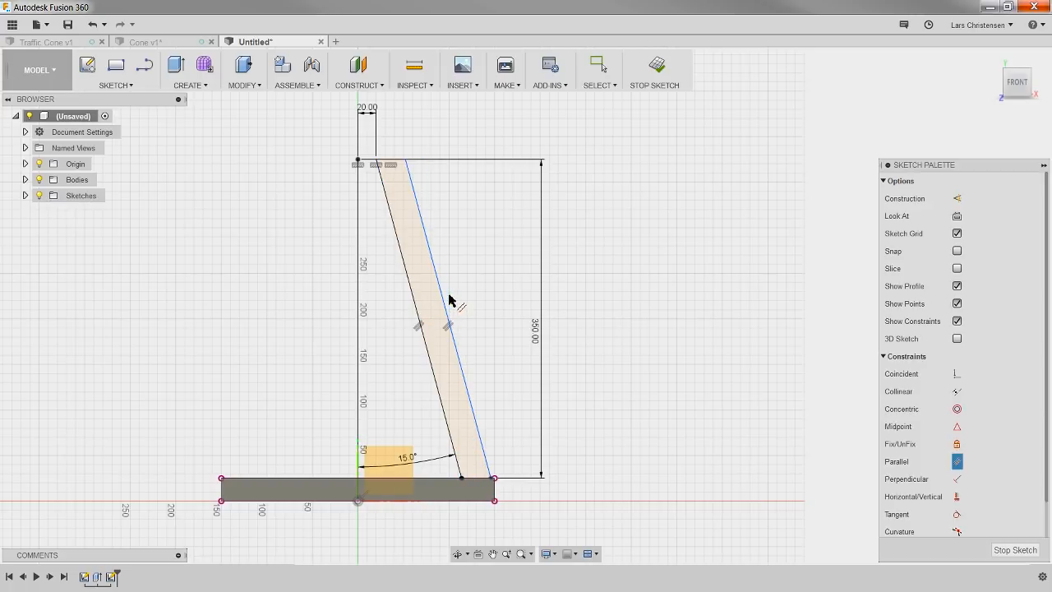
scroll(387, 214, up, 1)
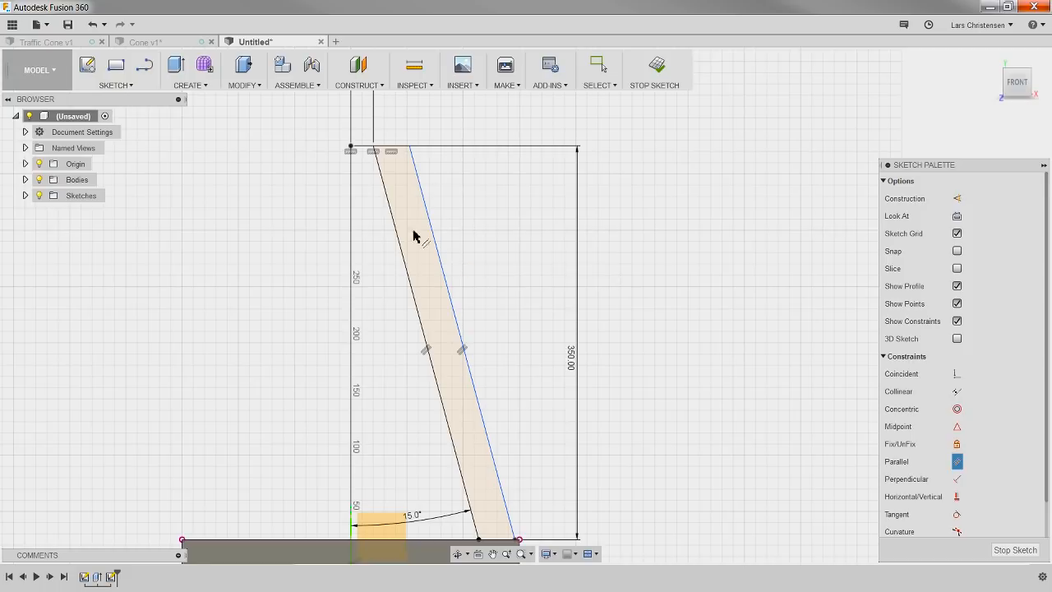
key(Escape)
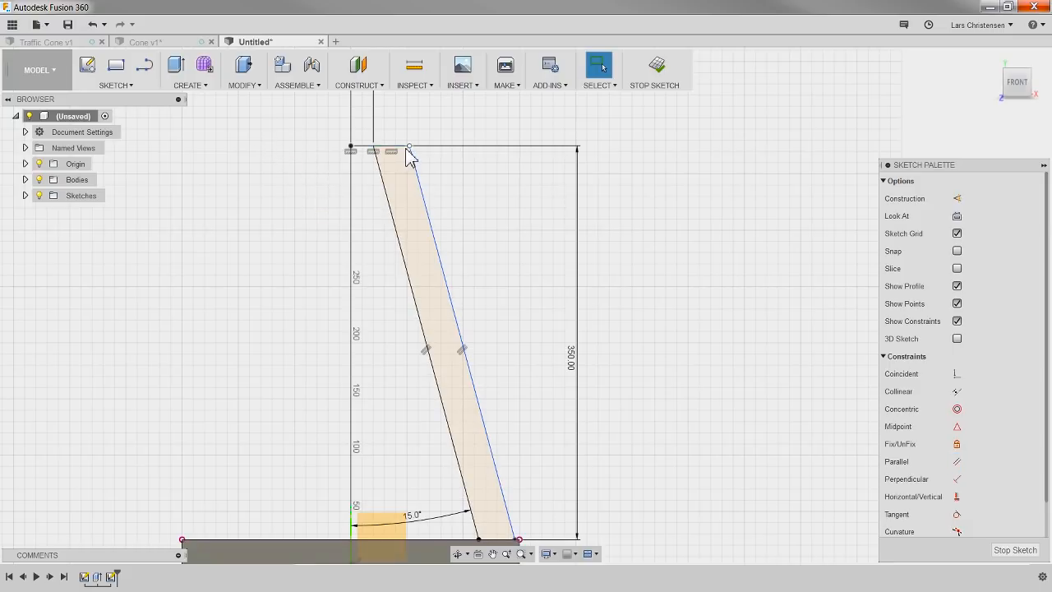
Step: Move the outer slanted line sideways and dimension the distance between the two parallel slanted lines as 10 mm
mouse_move(409, 152)
mouse_down()
mouse_move(580, 165)
mouse_move(649, 200)
mouse_move(261, 187)
mouse_move(394, 207)
mouse_move(753, 221)
mouse_move(423, 223)
mouse_move(501, 238)
mouse_move(411, 242)
mouse_move(446, 219)
mouse_move(438, 189)
mouse_move(417, 189)
mouse_move(425, 183)
mouse_up()
scroll(361, 148, up, 2)
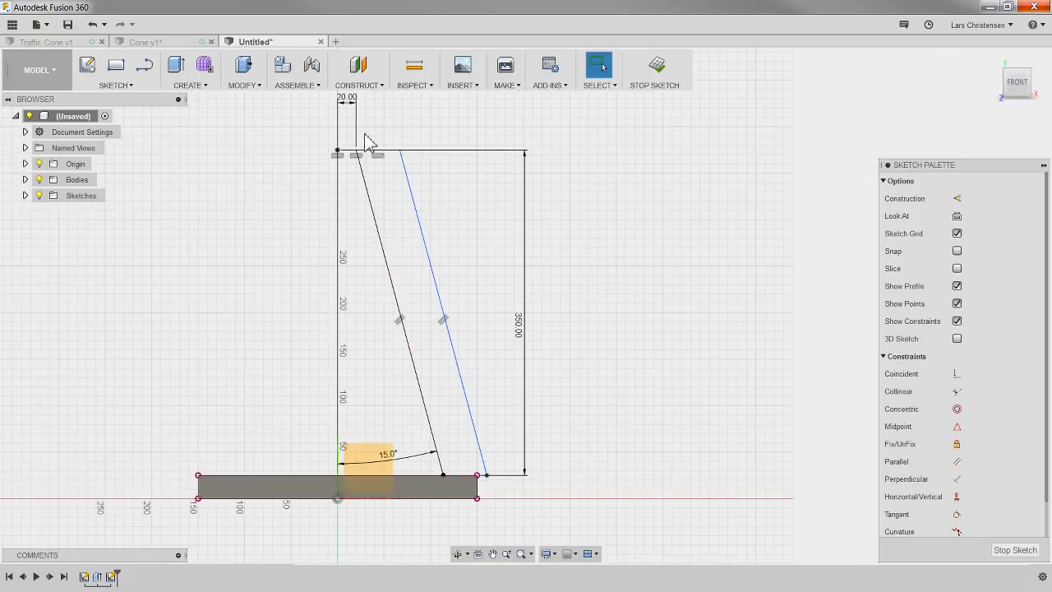
key(d)
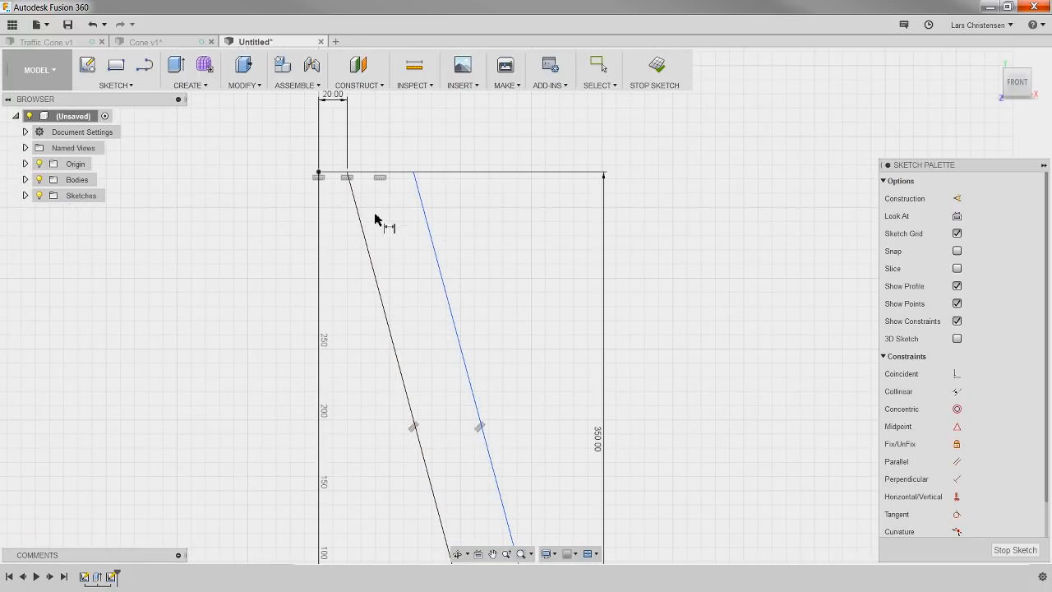
click(365, 238)
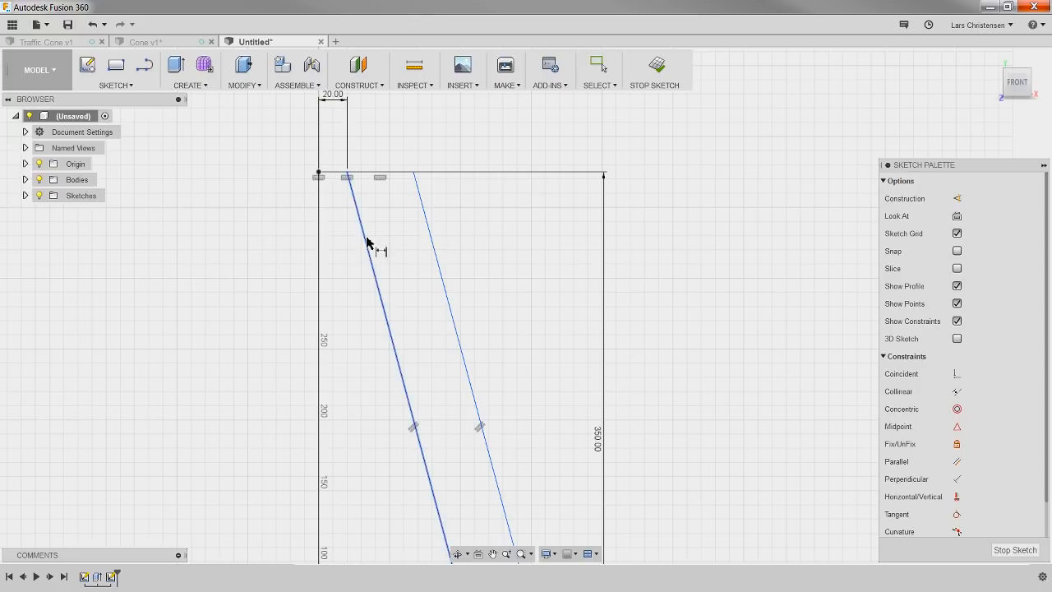
click(426, 228)
click(383, 150)
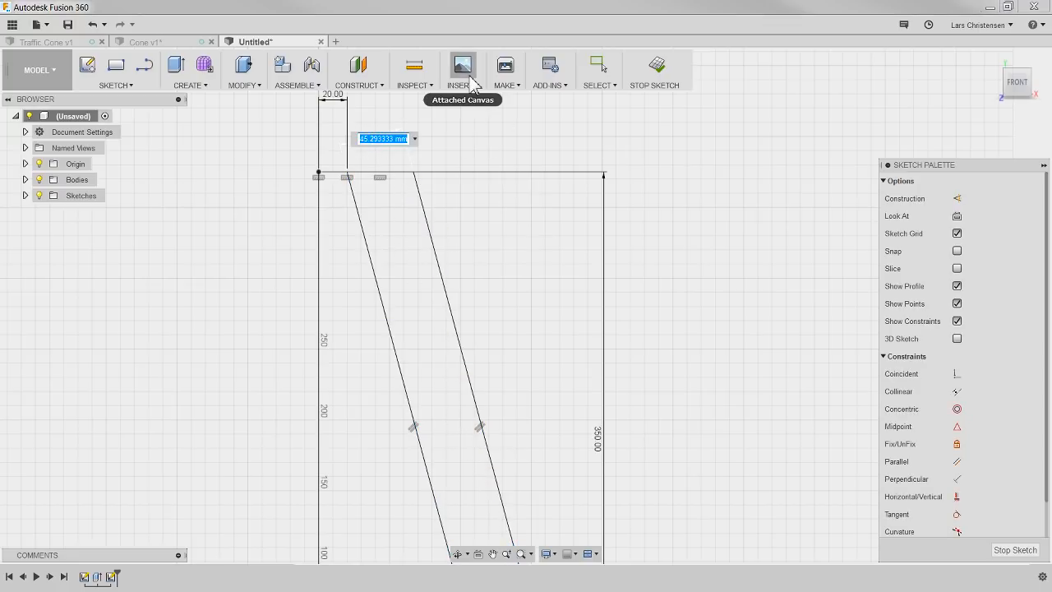
text(10)
key(Return)
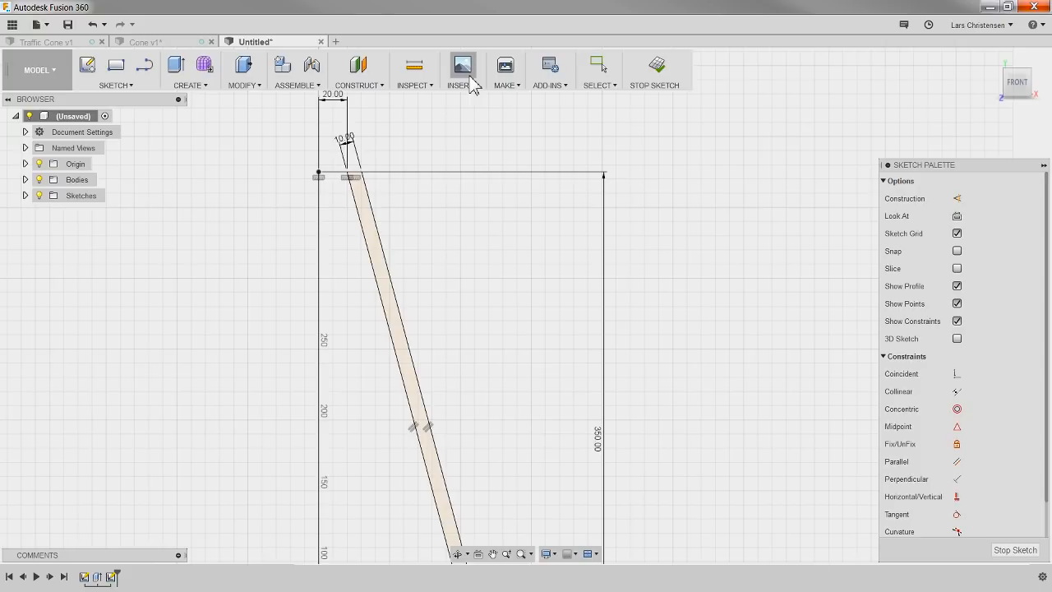
Step: Start a Revolve of the thin slanted wall profile around the vertical sketch line
scroll(362, 147, down, 3)
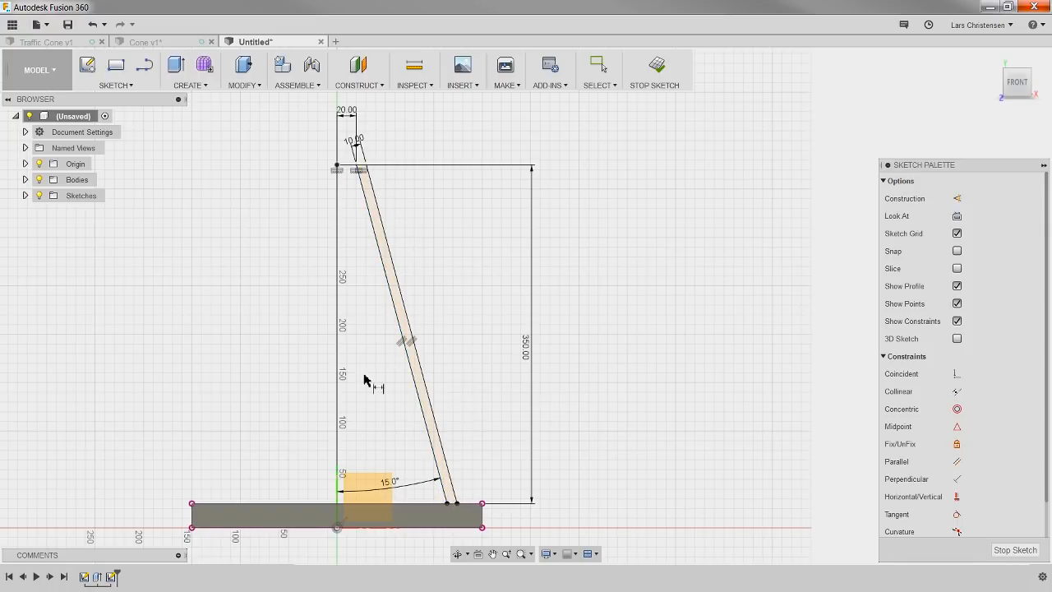
click(198, 87)
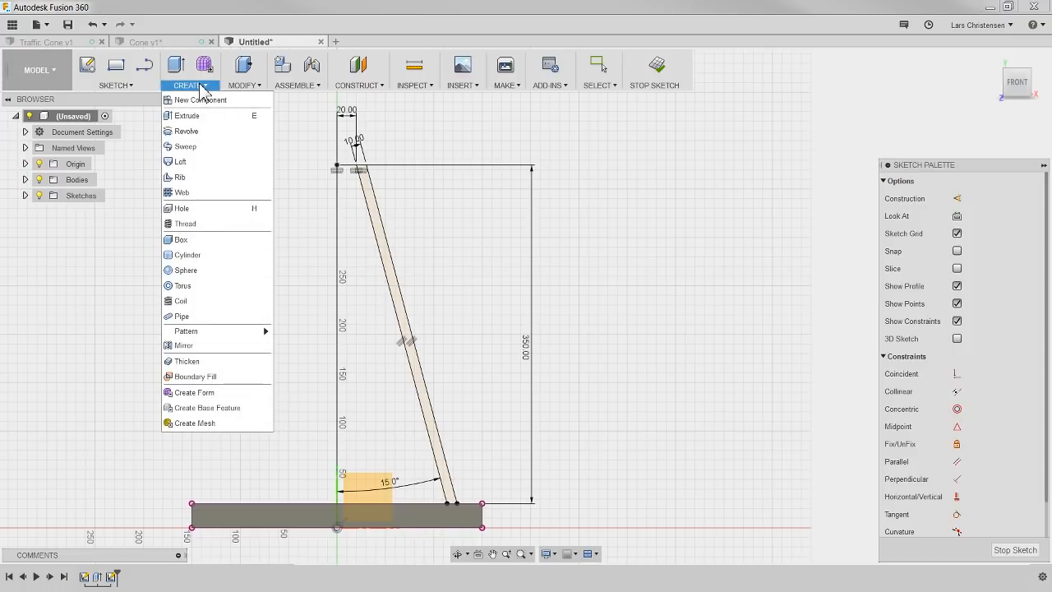
click(194, 134)
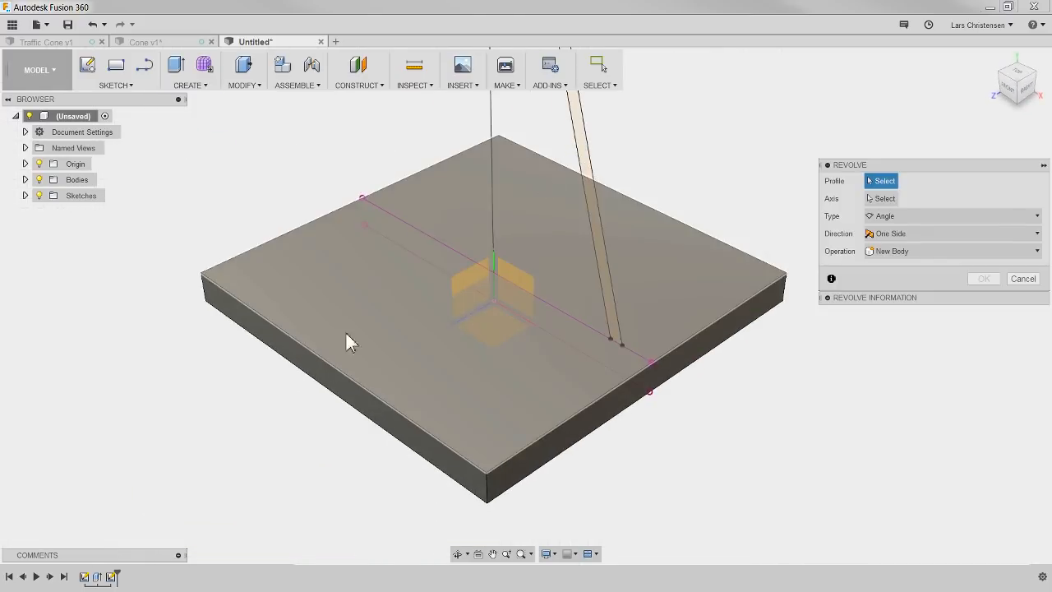
mouse_move(592, 228)
shift+middle_down()
mouse_move(550, 221)
mouse_move(573, 216)
mouse_move(538, 261)
shift+middle_up()
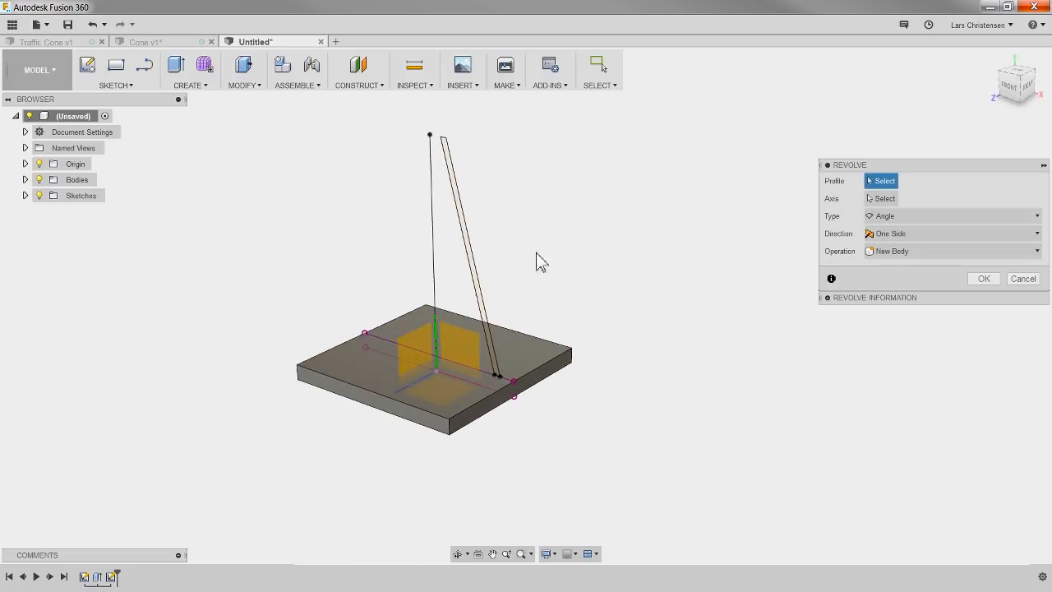
mouse_move(587, 221)
shift+middle_down()
mouse_move(491, 187)
mouse_move(571, 206)
shift+middle_up()
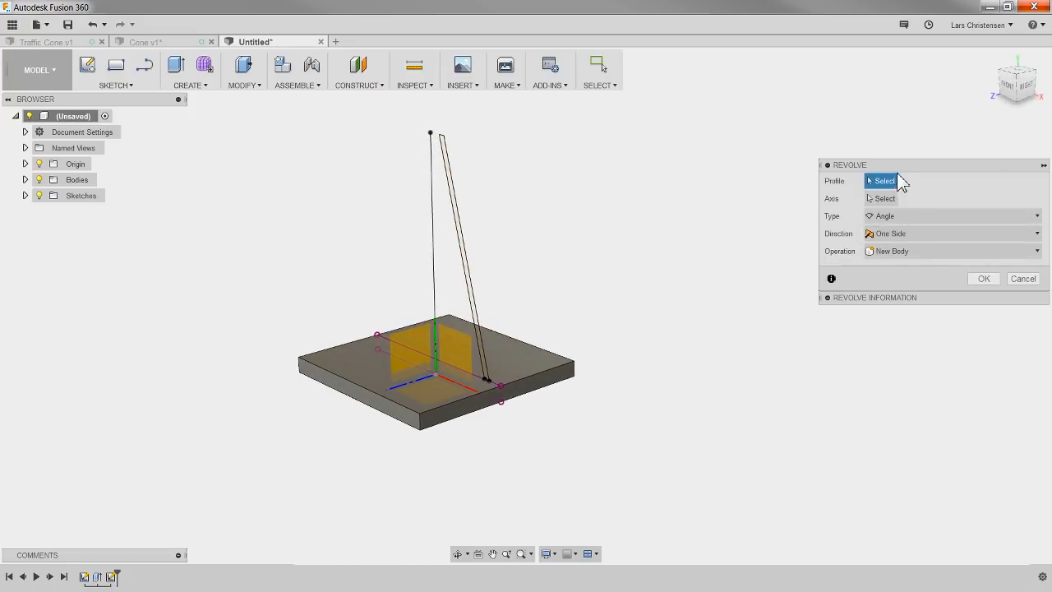
click(457, 220)
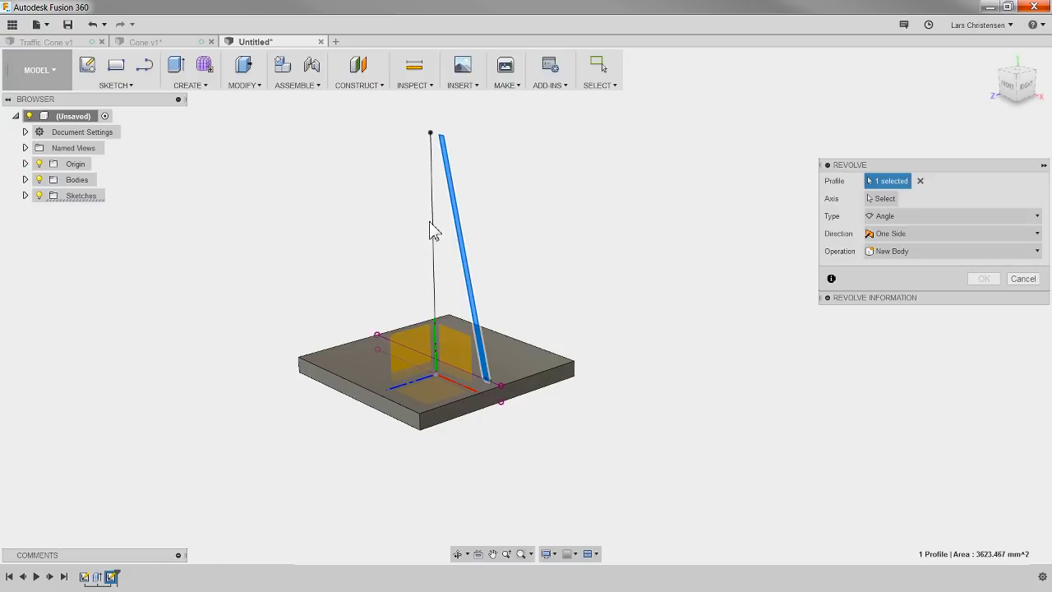
click(882, 199)
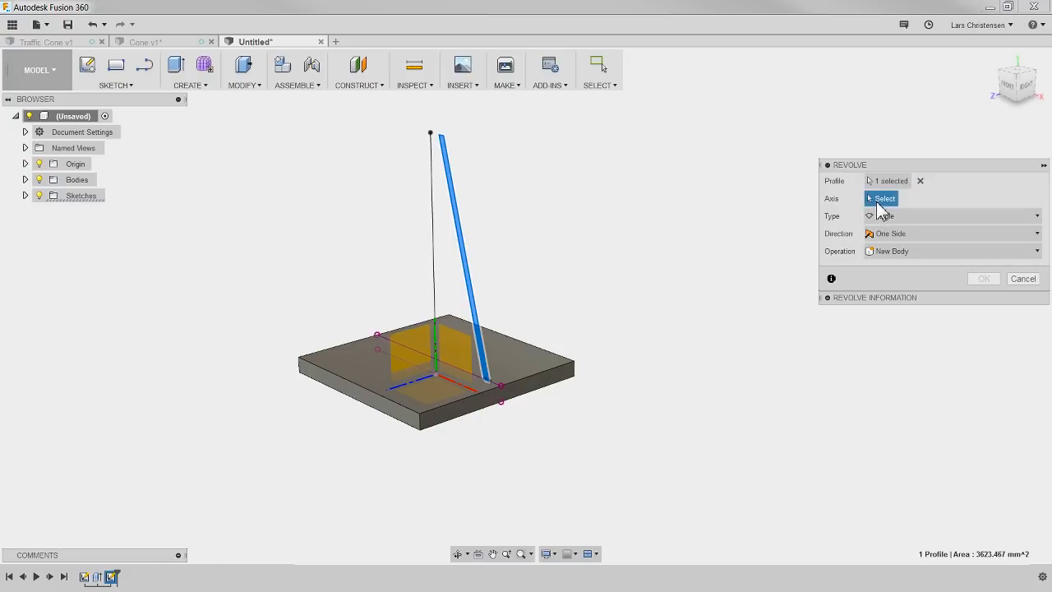
click(433, 274)
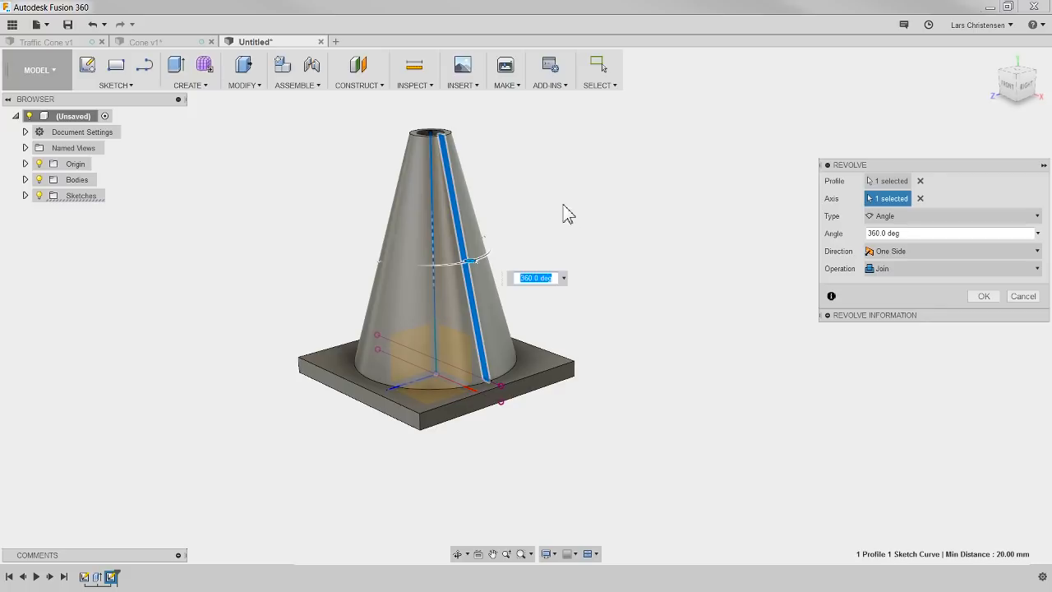
Step: Set the revolve type to Full and complete it with the Join operation so the cone merges with the base
shift+middle_drag(564, 214, 551, 250)
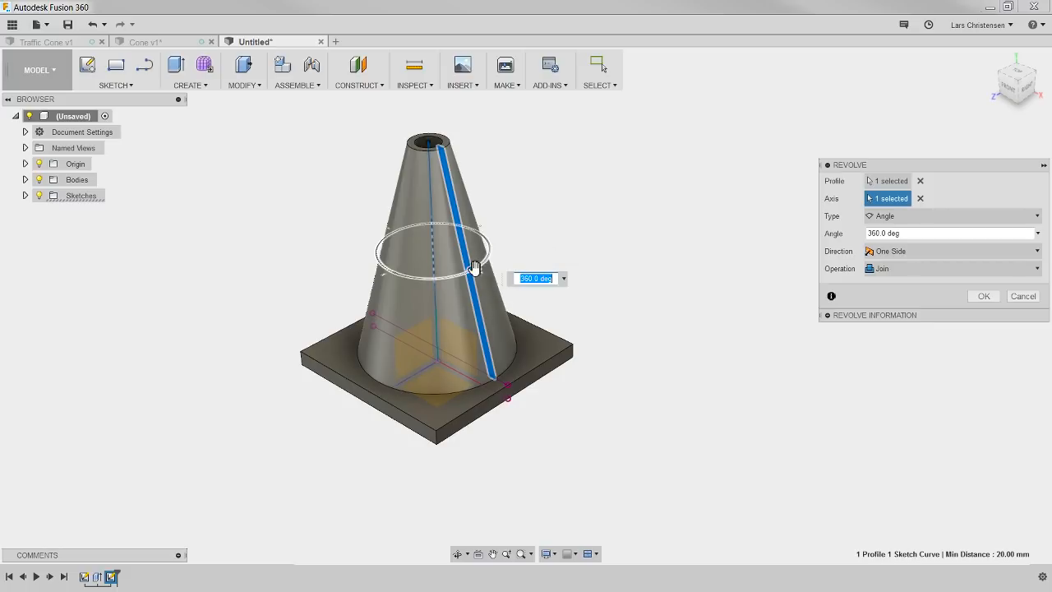
drag(476, 272, 517, 273)
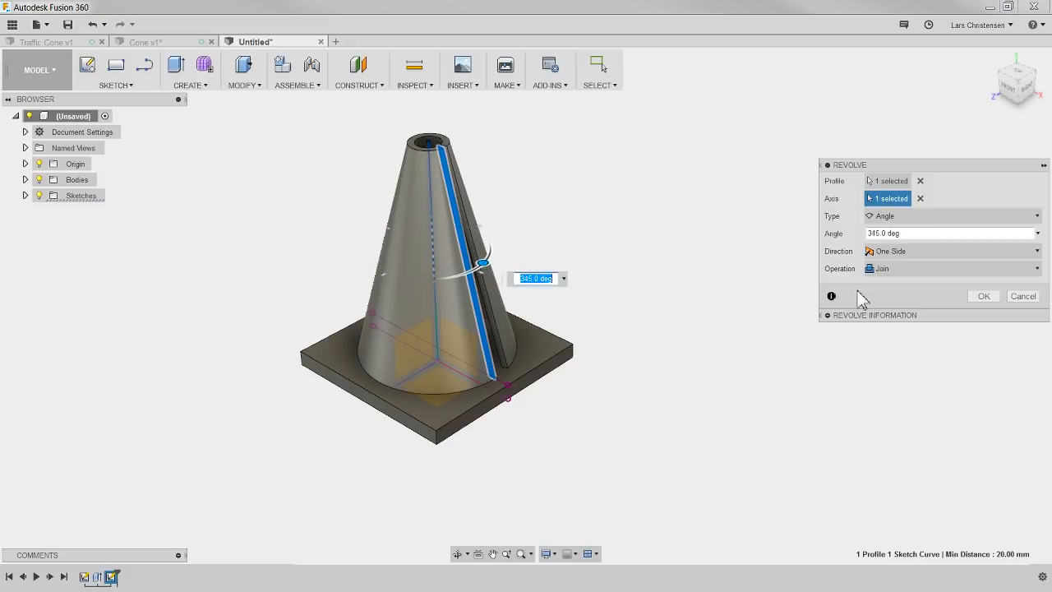
click(920, 218)
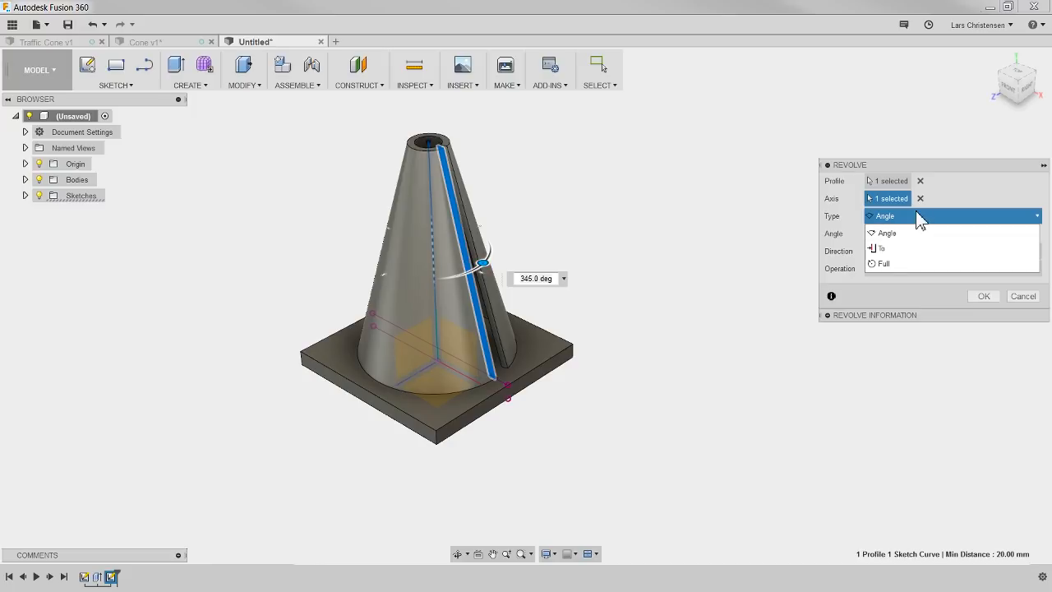
click(884, 264)
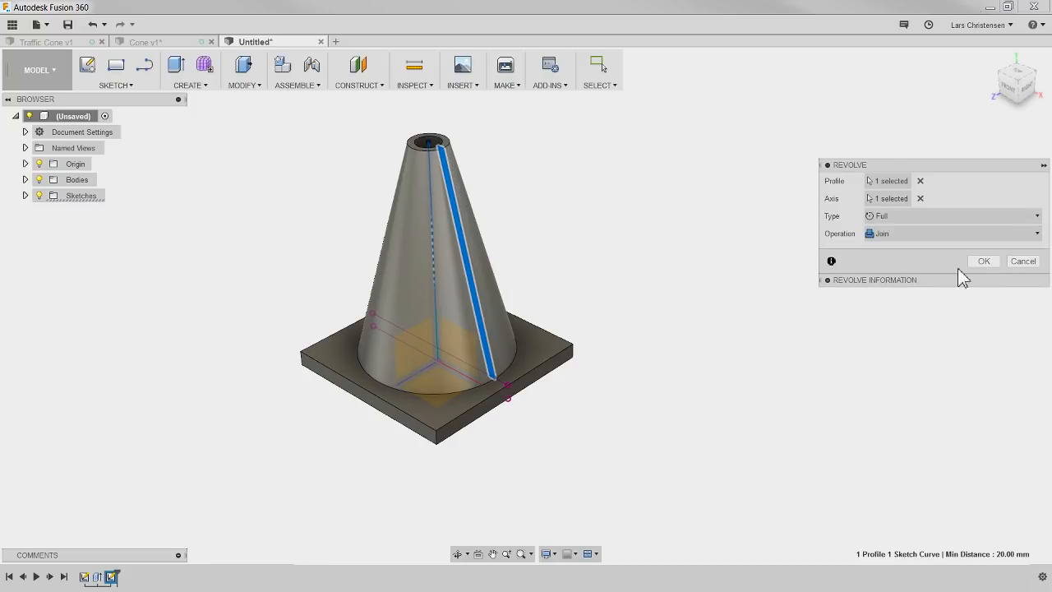
click(982, 261)
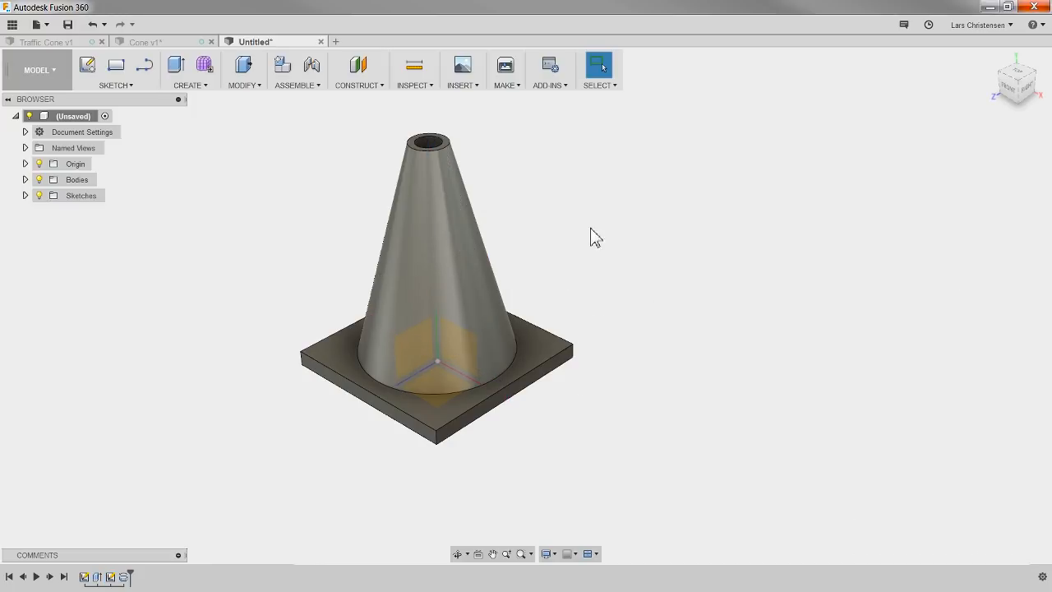
Step: Examine the revolved cone from above and below, and compare it with the model in the Cone v1 design
mouse_move(590, 238)
shift+middle_down()
mouse_move(596, 258)
mouse_move(575, 277)
mouse_move(440, 209)
mouse_move(589, 179)
mouse_move(595, 207)
mouse_move(595, 162)
mouse_move(537, 140)
mouse_move(571, 110)
mouse_move(602, 240)
shift+middle_up()
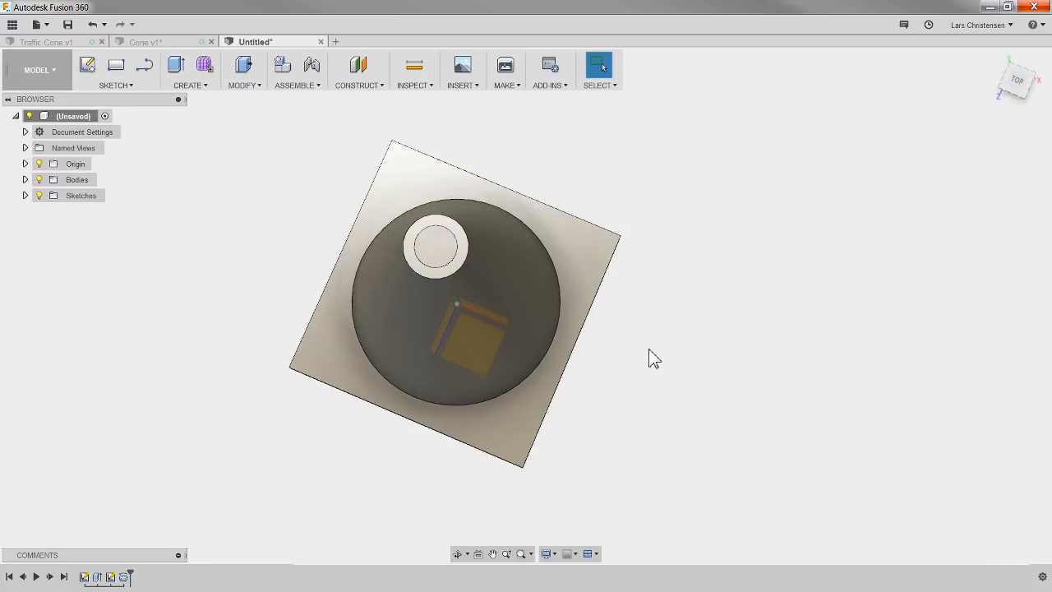
shift+middle_drag(650, 357, 627, 222)
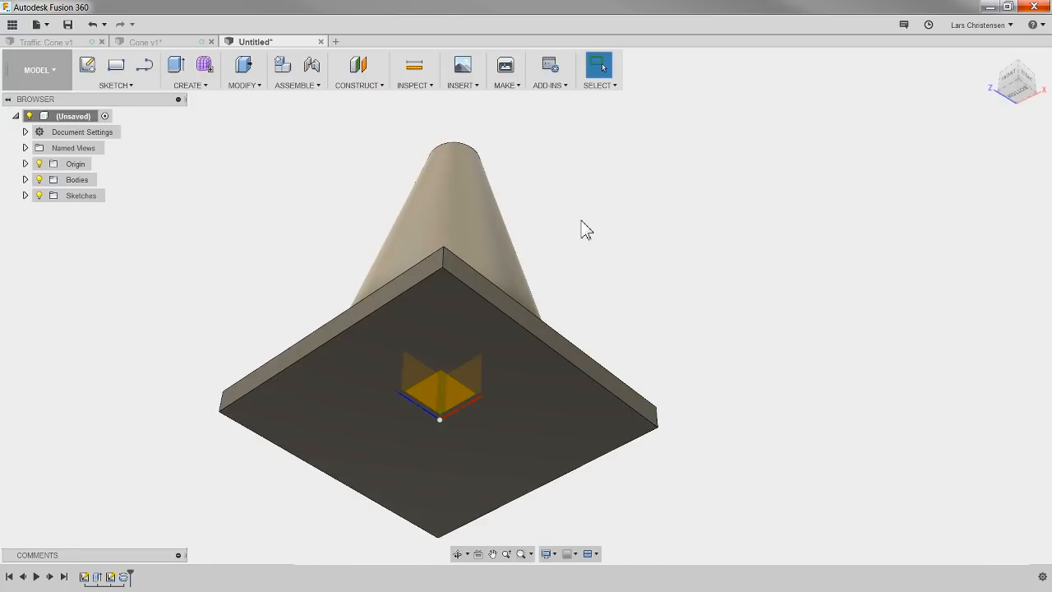
scroll(493, 208, down, 3)
shift+middle_drag(564, 190, 578, 268)
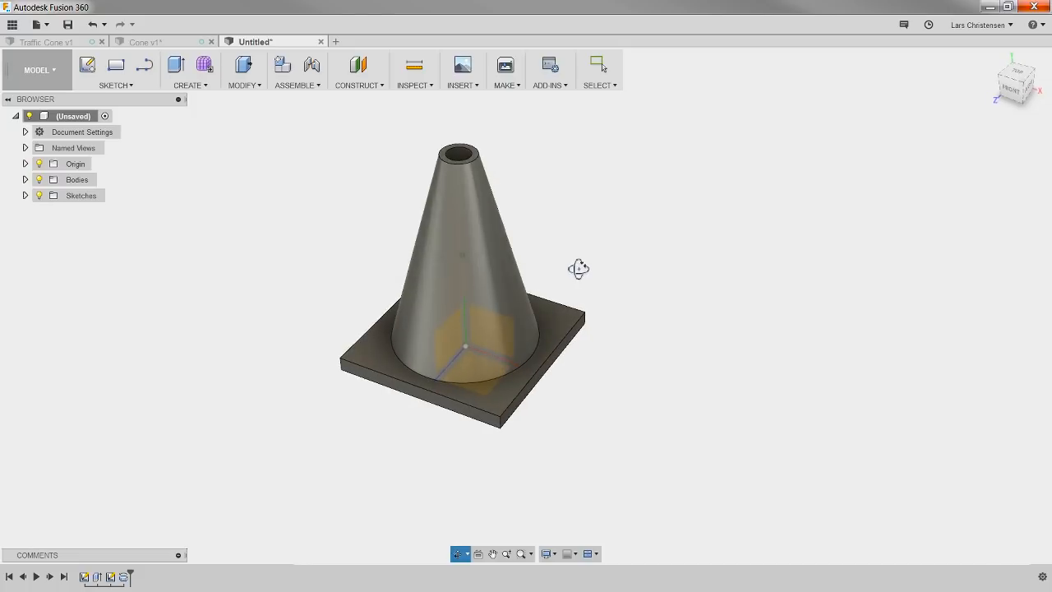
scroll(610, 254, up, 1)
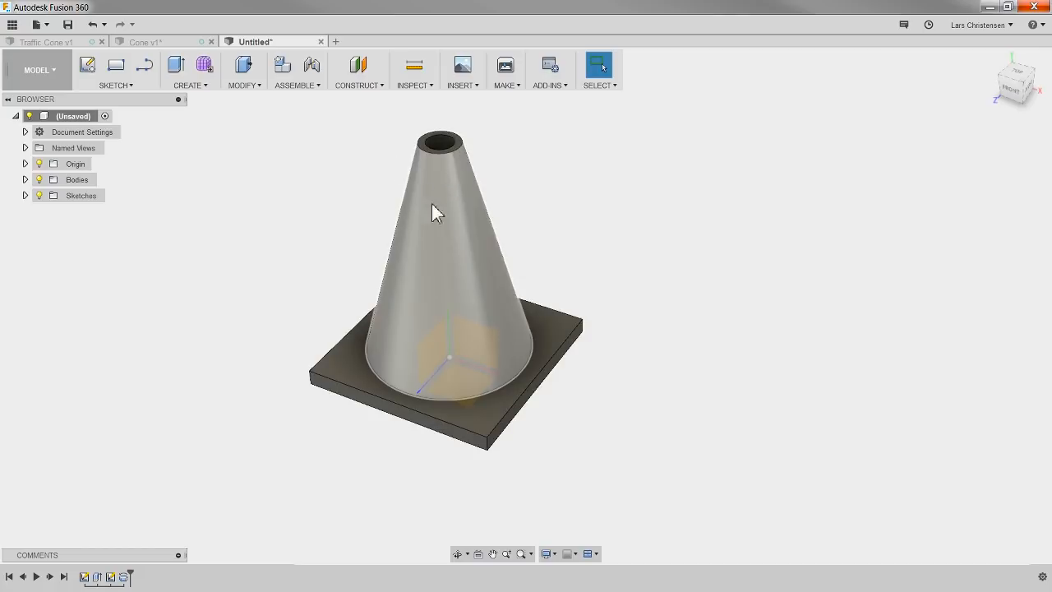
scroll(646, 230, up, 2)
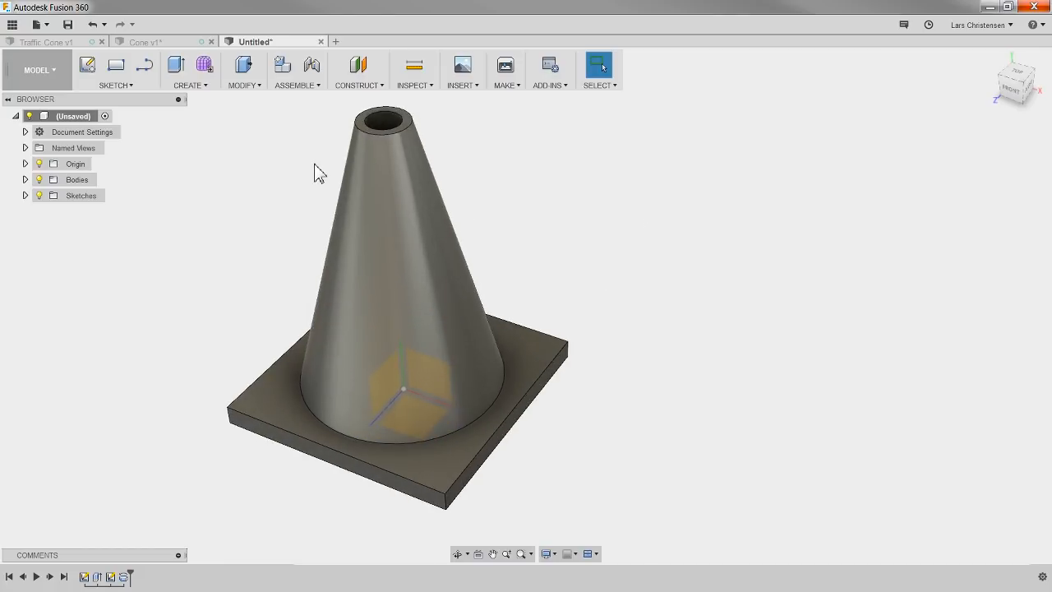
click(189, 86)
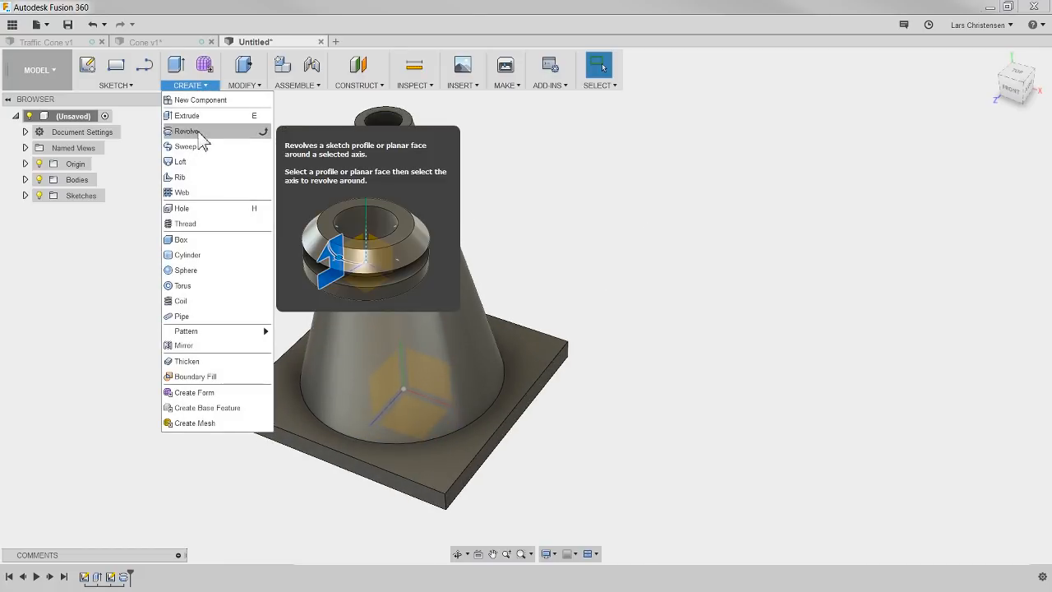
click(97, 263)
click(177, 42)
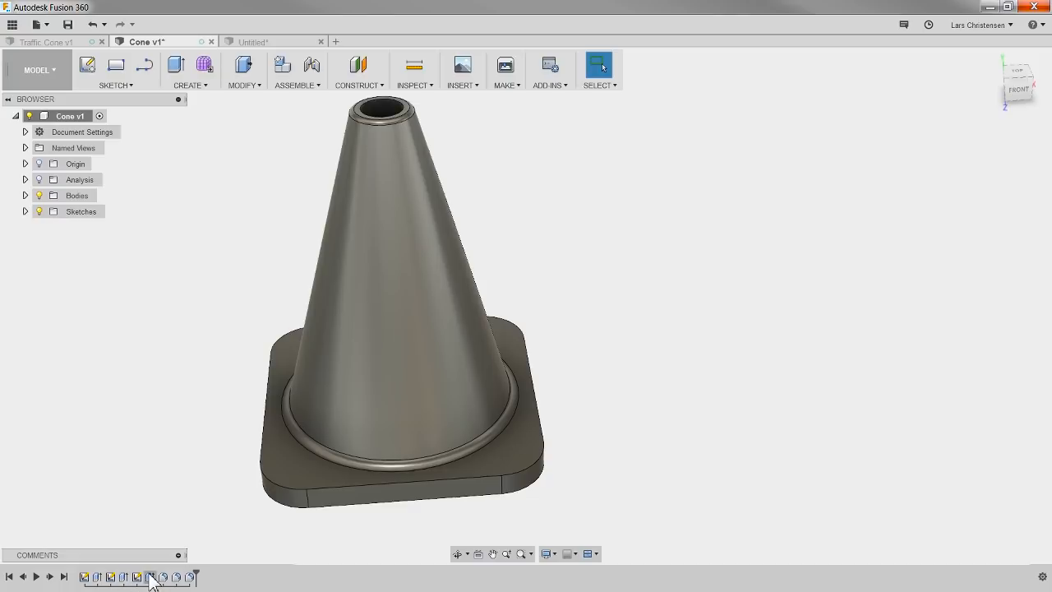
click(260, 45)
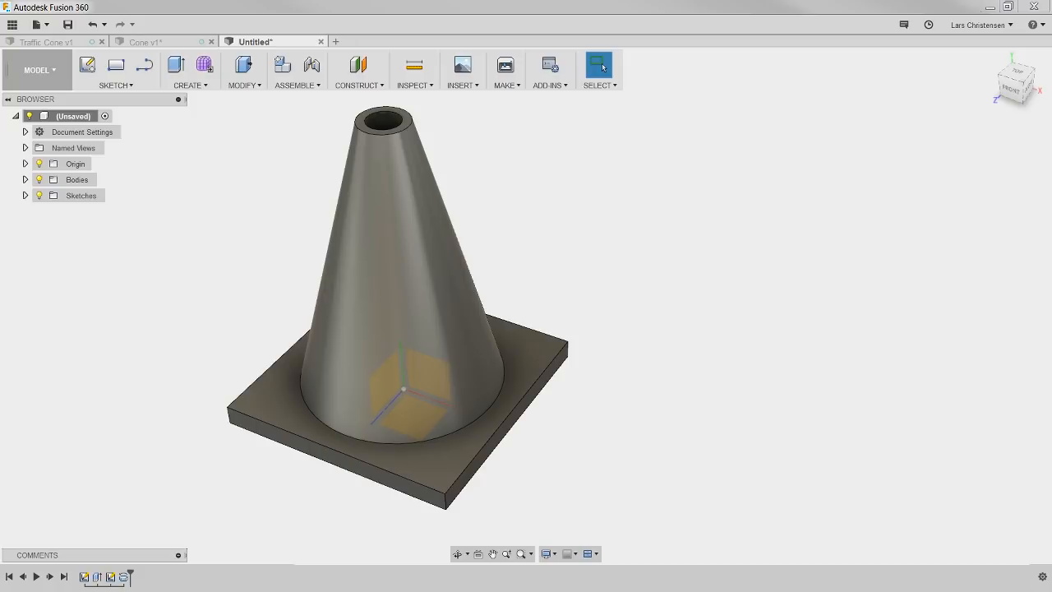
click(53, 78)
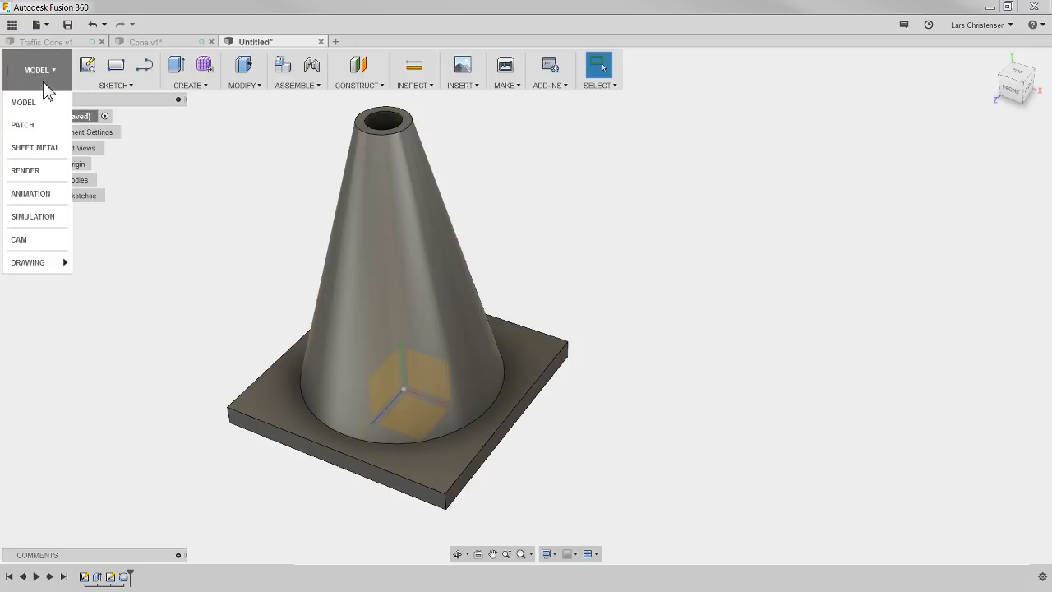
mouse_move(49, 267)
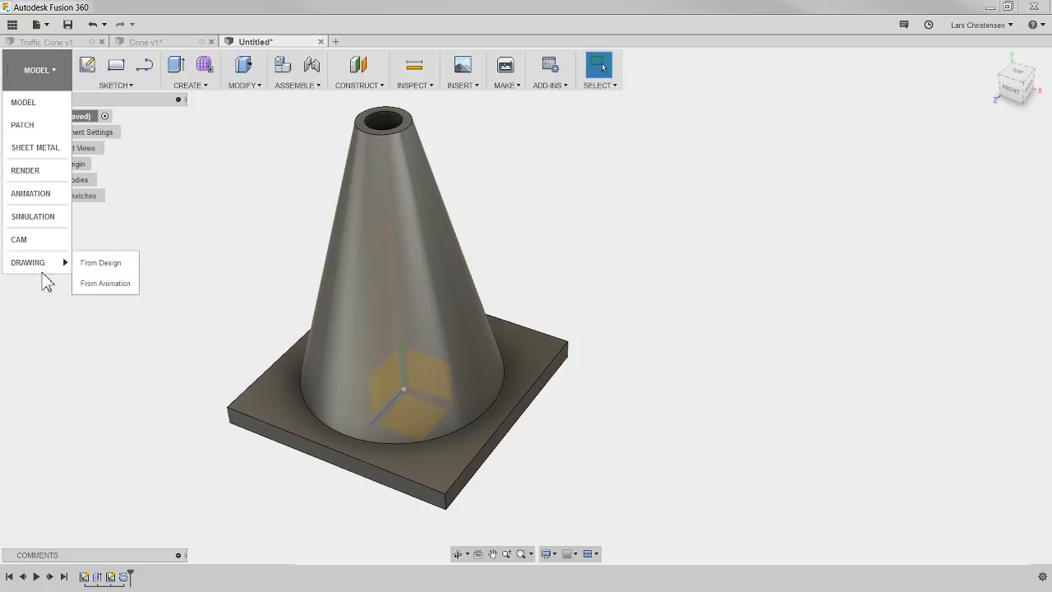
click(71, 383)
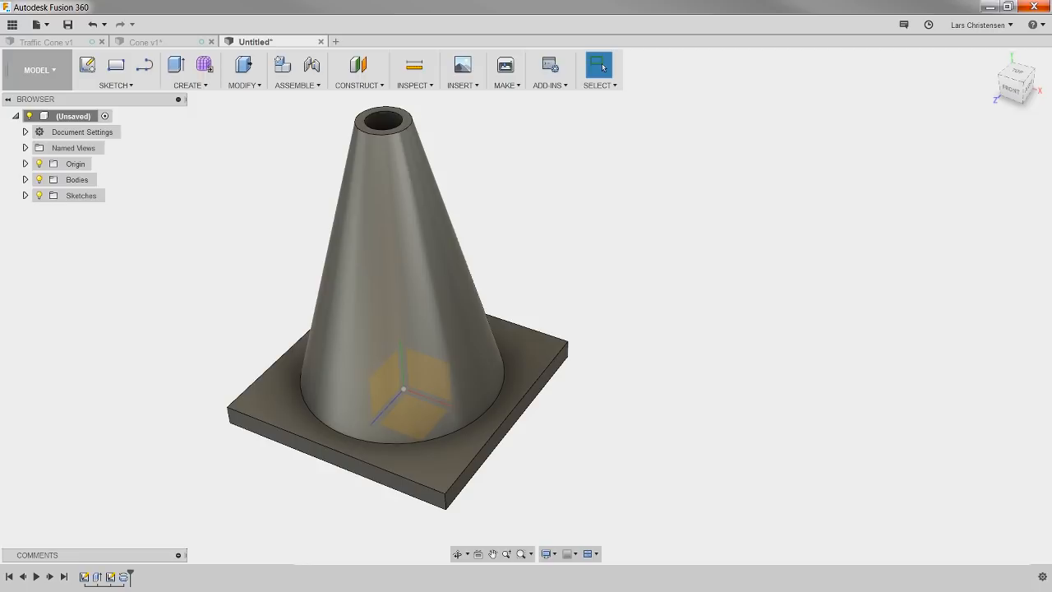
click(109, 85)
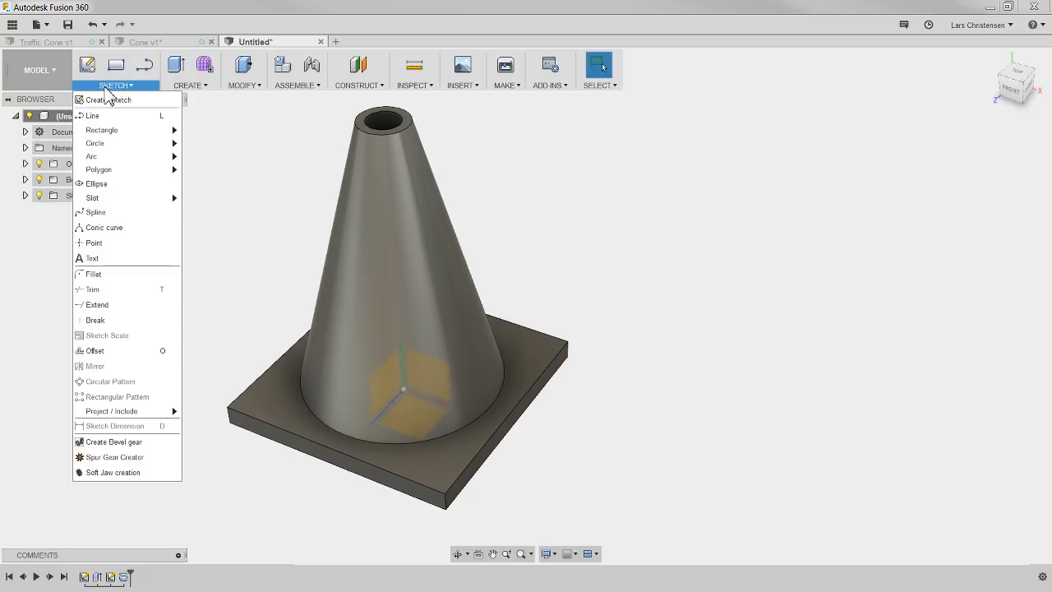
click(219, 165)
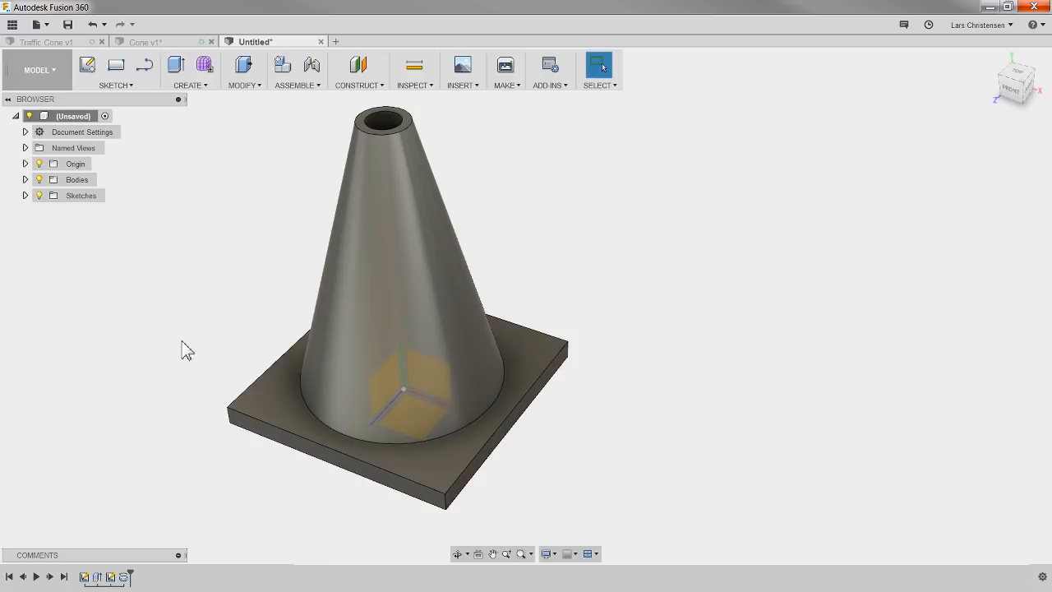
click(124, 575)
click(147, 311)
click(194, 86)
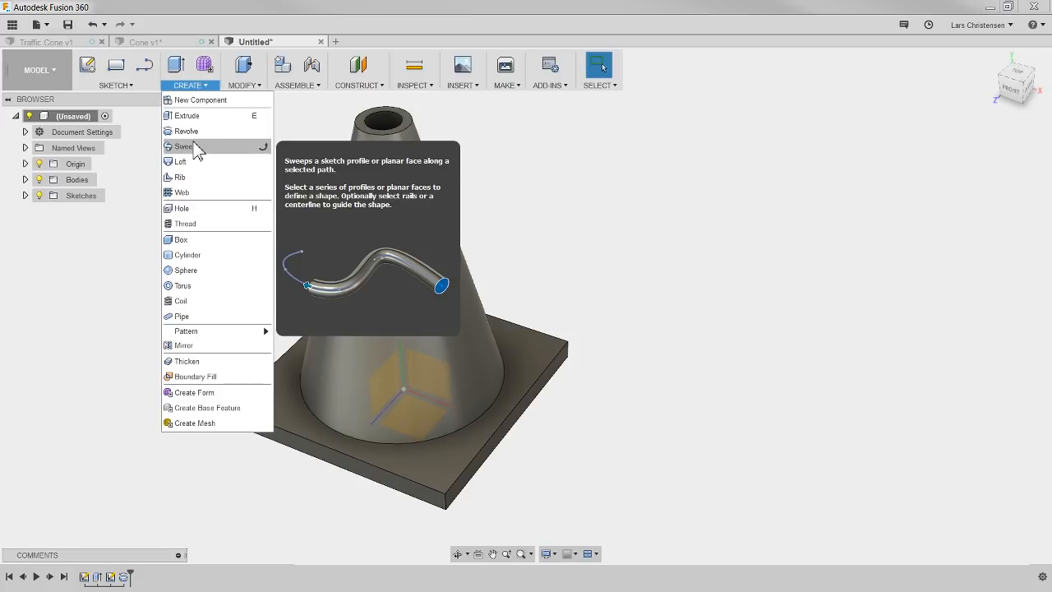
click(104, 307)
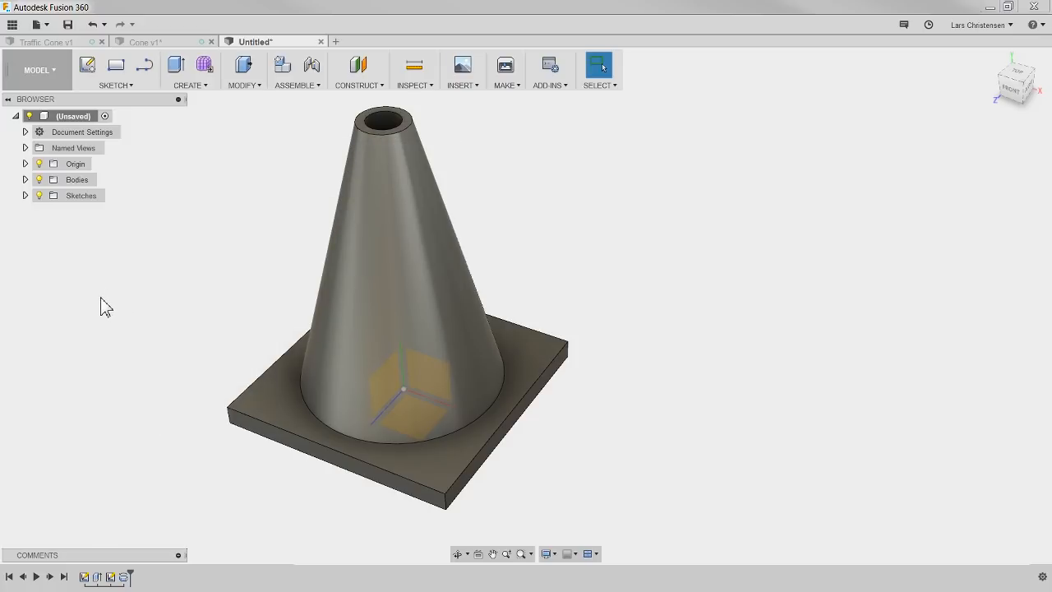
Step: Create a new design with the origin shown and begin a sketch on the horizontal origin plane
click(337, 43)
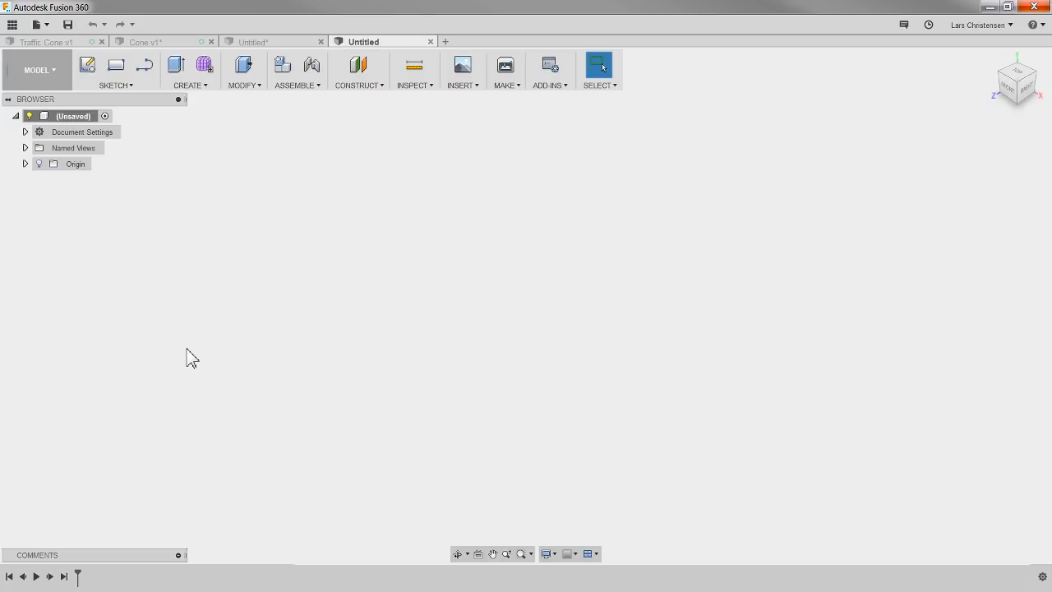
click(39, 164)
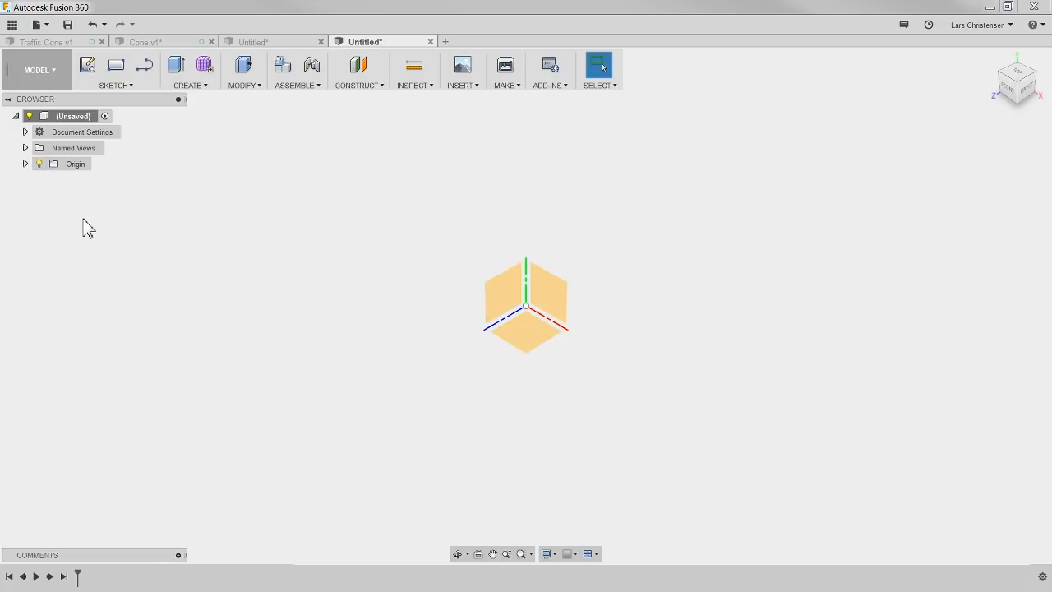
click(88, 64)
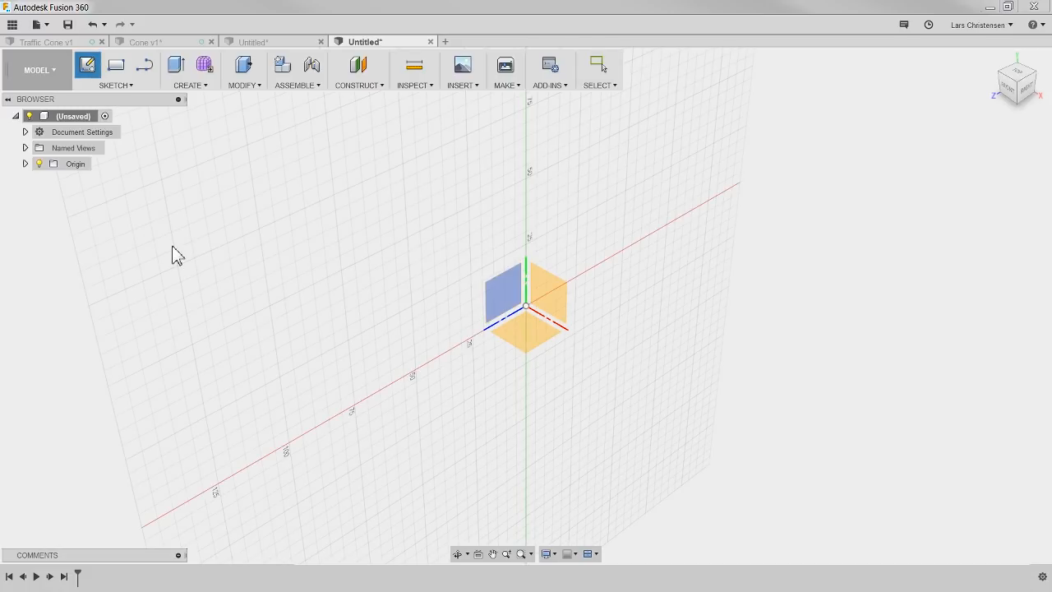
click(536, 345)
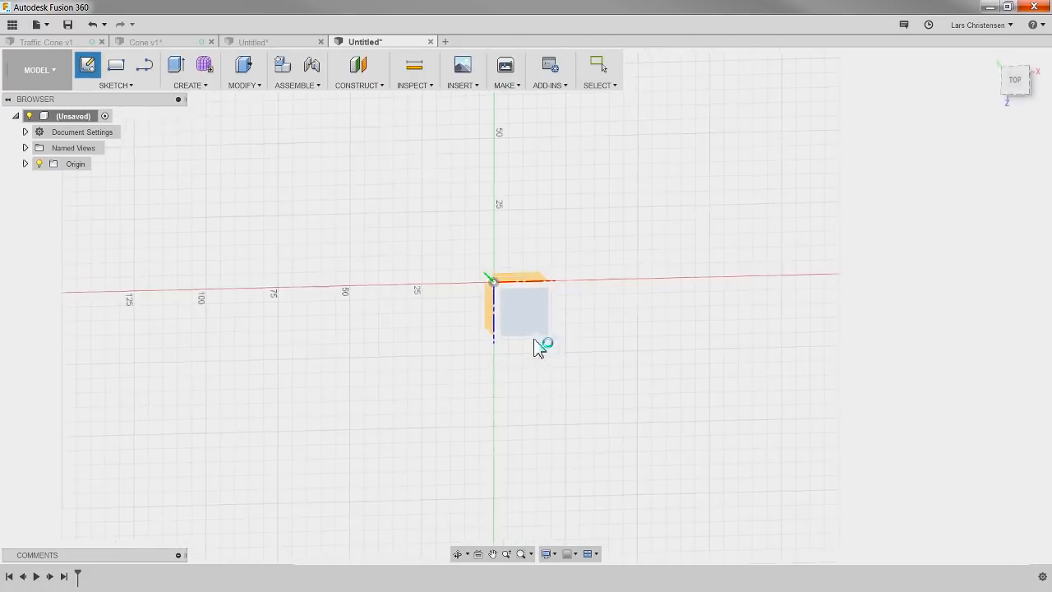
Step: Sketch a center rectangle on the origin measuring 300 mm by 300 mm
click(115, 87)
mouse_move(117, 130)
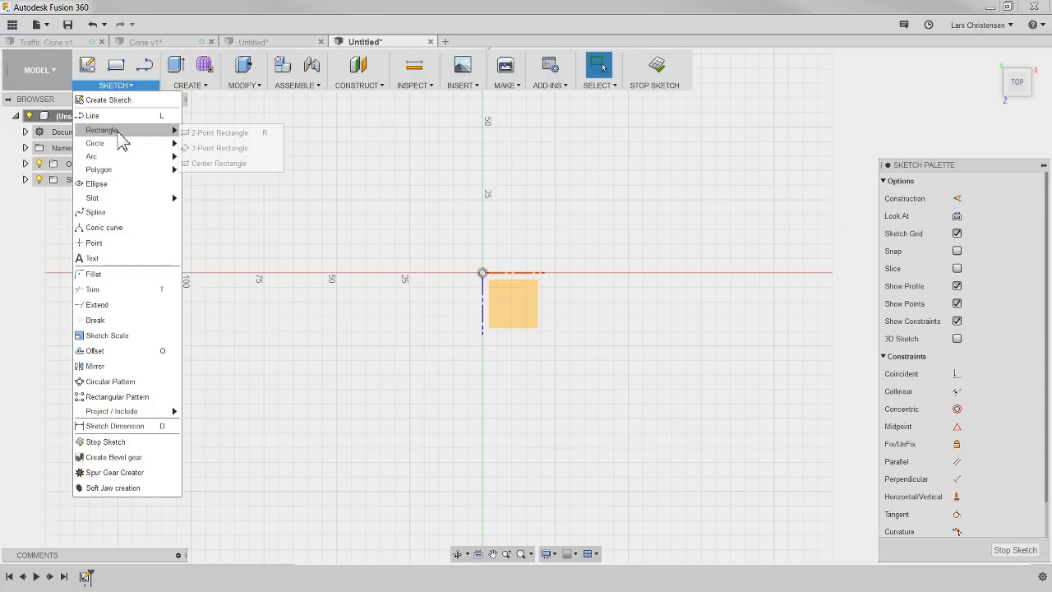
click(233, 165)
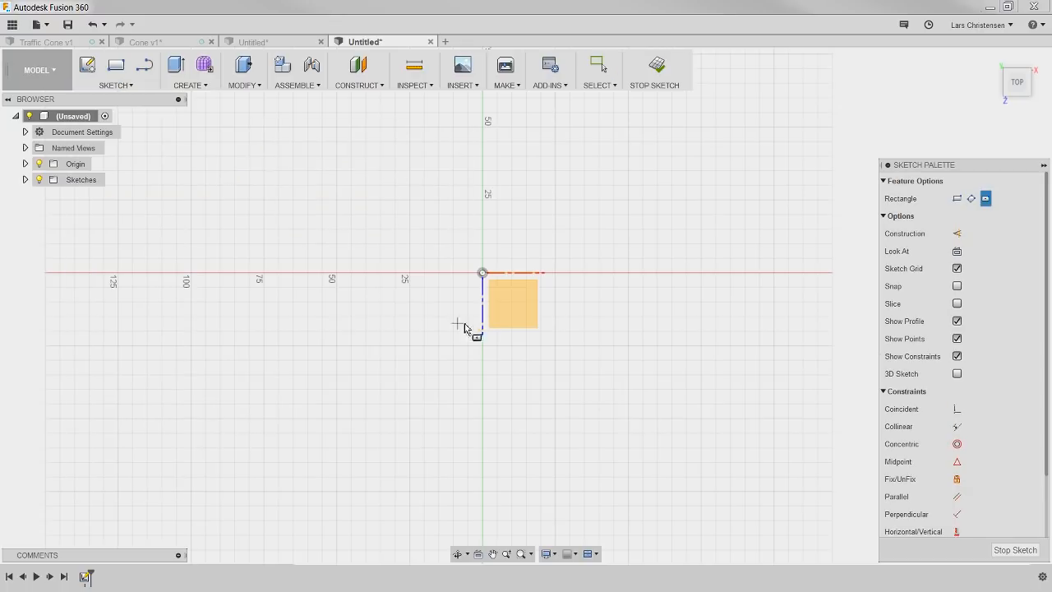
click(482, 273)
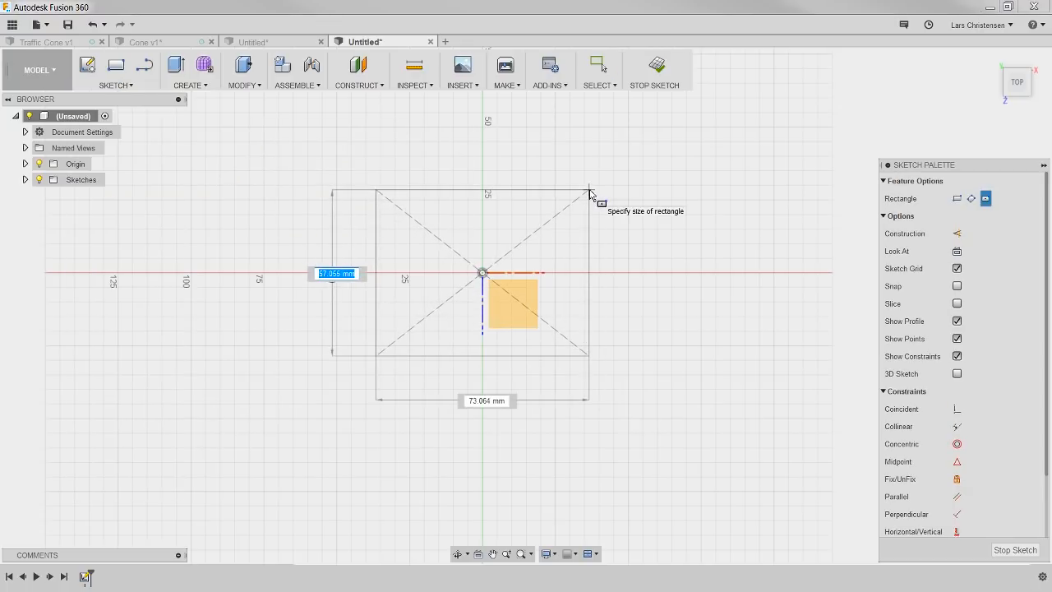
text(300)
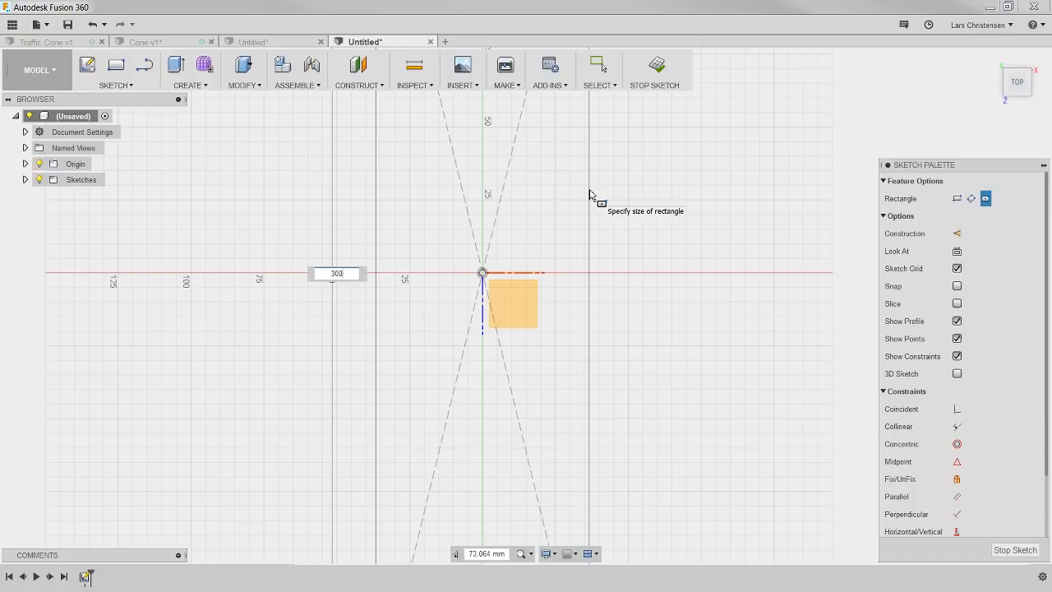
key(Tab)
text(3)
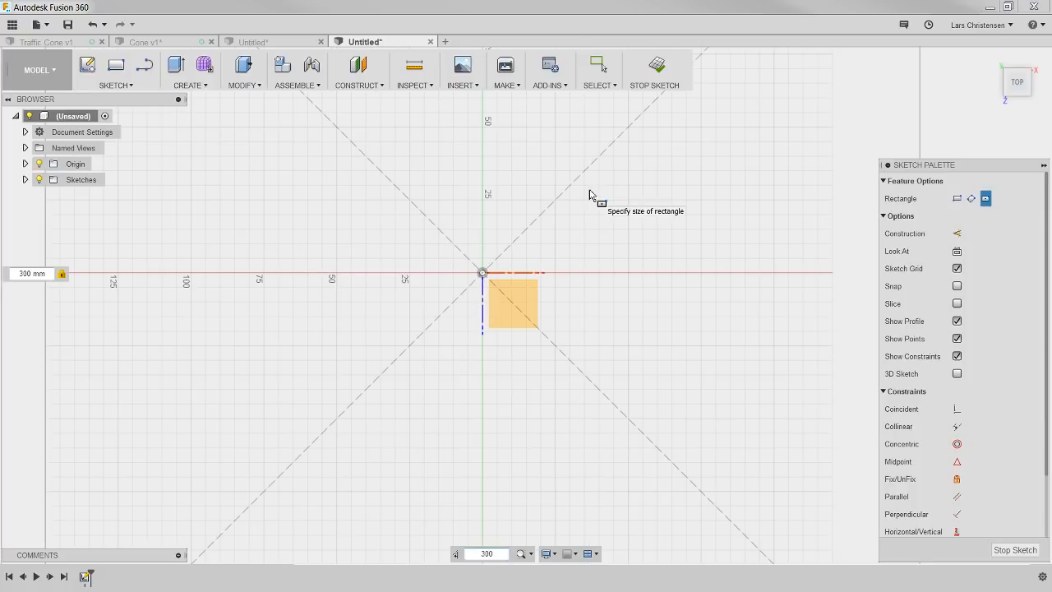
key(Return)
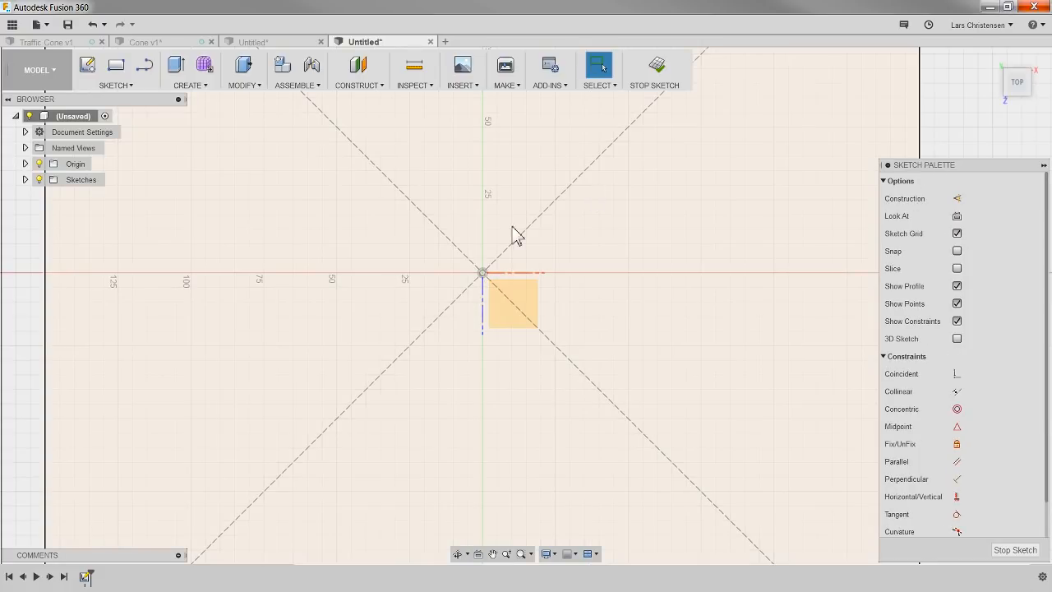
scroll(489, 307, down, 7)
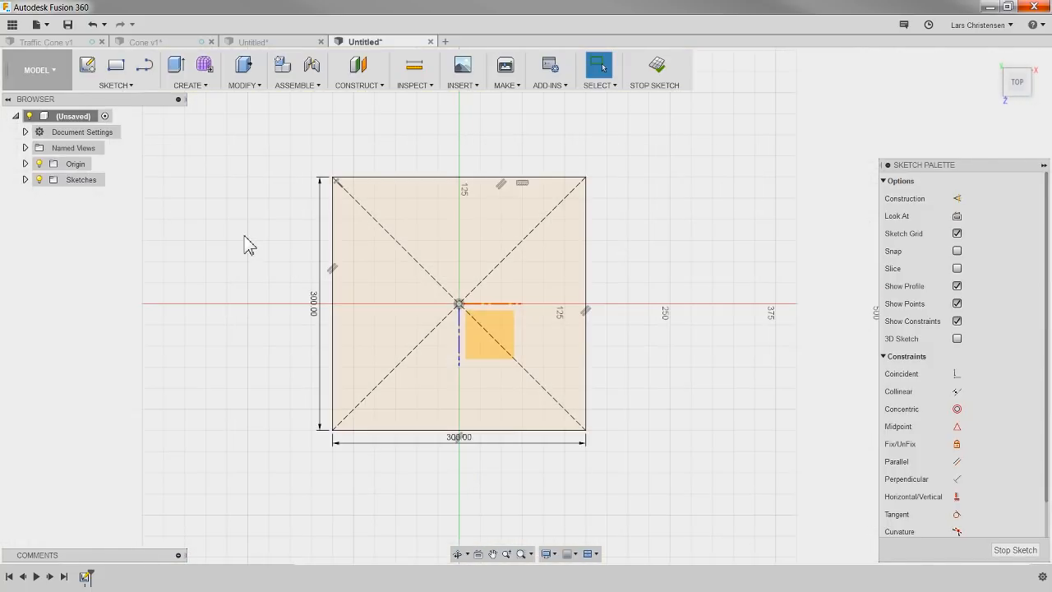
Step: Extrude the square profile upward into a solid base plate about 25 mm thick
key(e)
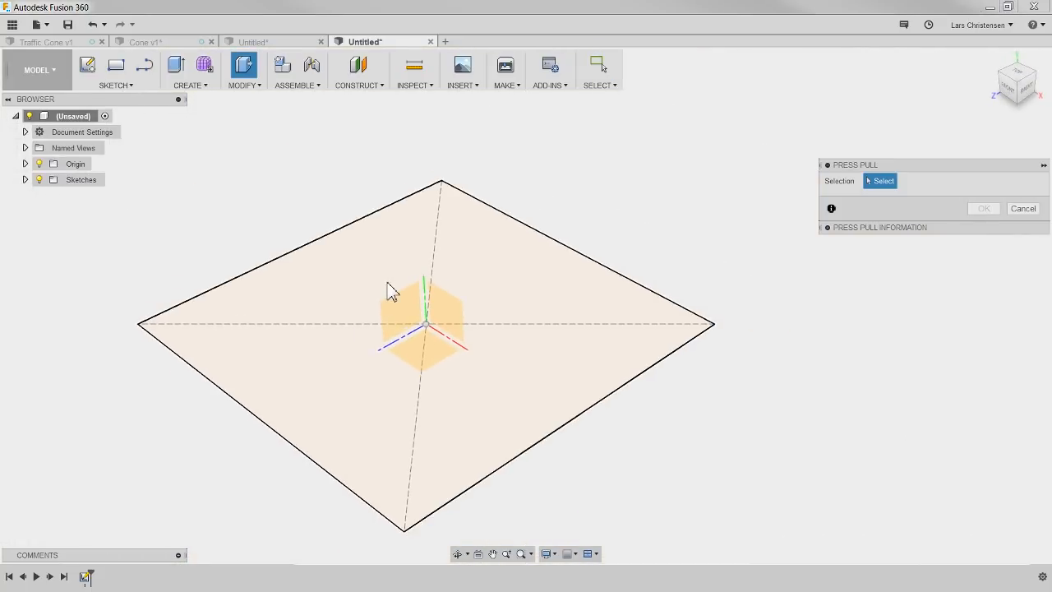
click(388, 285)
drag(425, 314, 425, 298)
text(20)
key(Return)
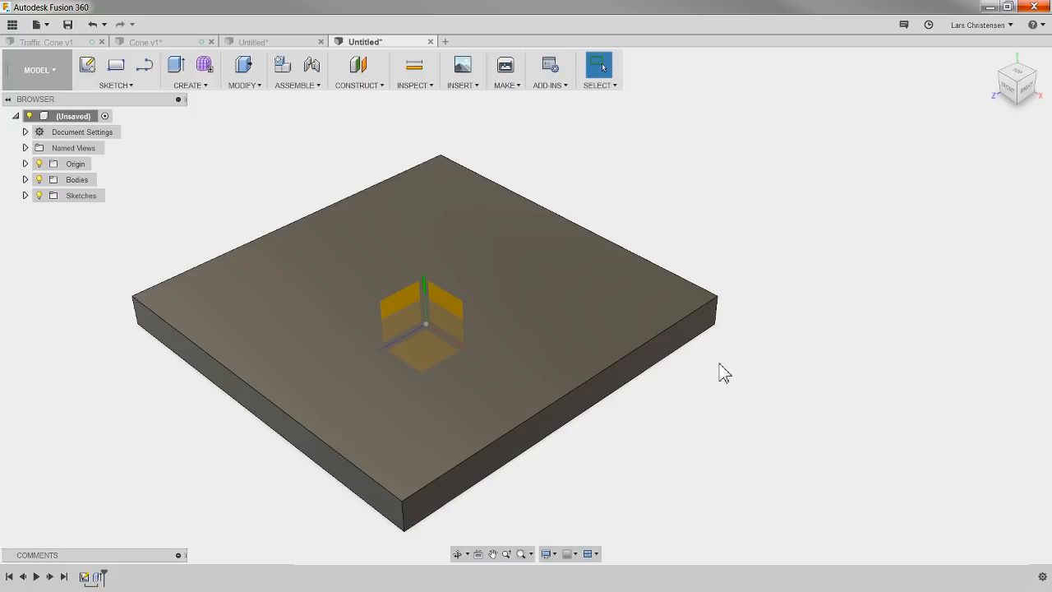
Step: Check the profile sketch in the revolved cone design, and start a sketch on the new design's vertical front origin plane
click(283, 41)
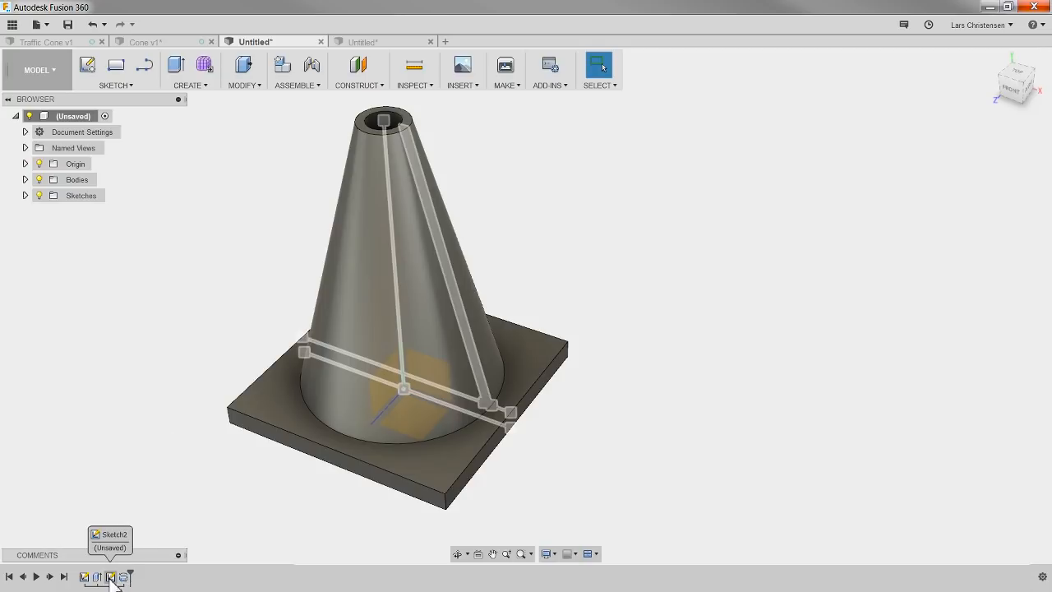
click(375, 45)
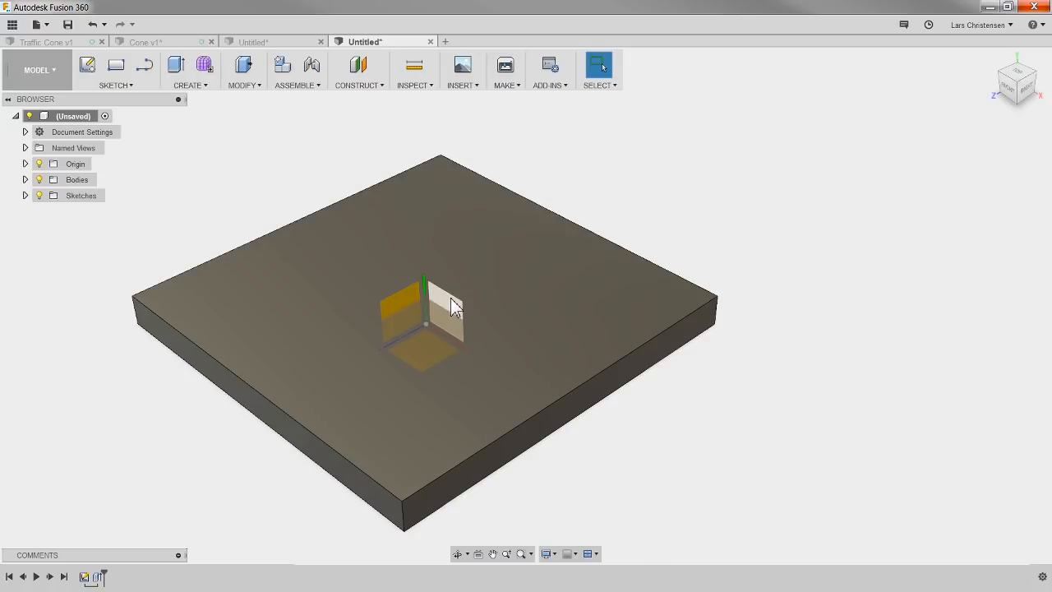
click(88, 66)
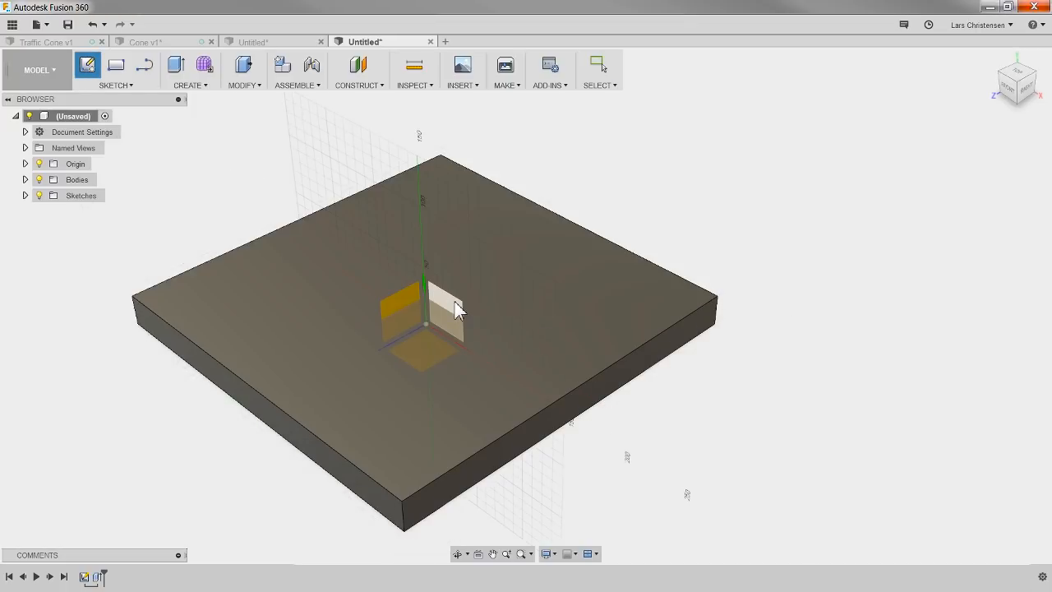
click(456, 309)
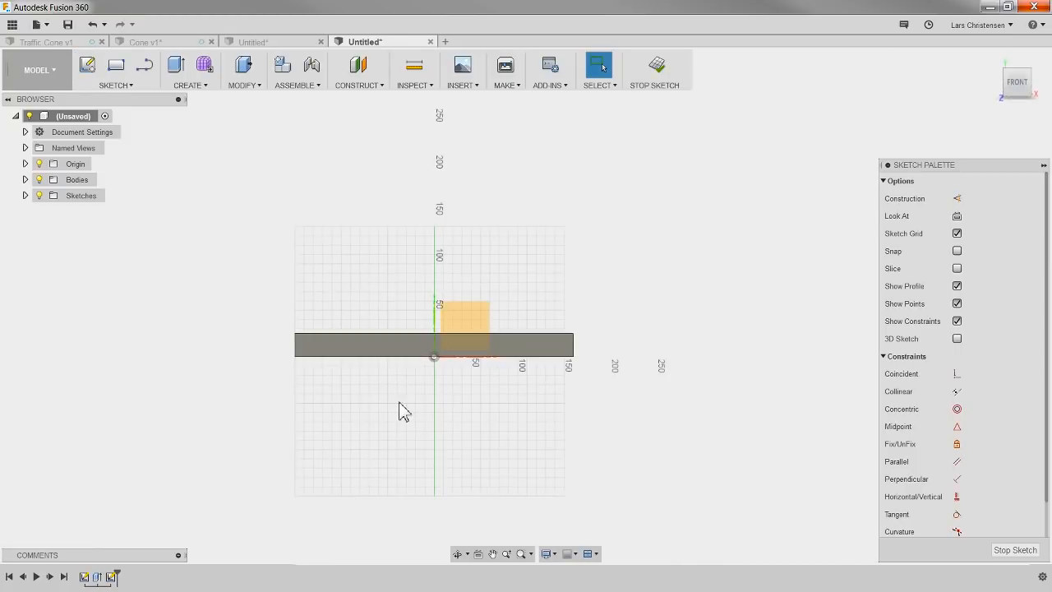
Step: Draw a vertical line about 172 mm long straight up from the origin
click(144, 65)
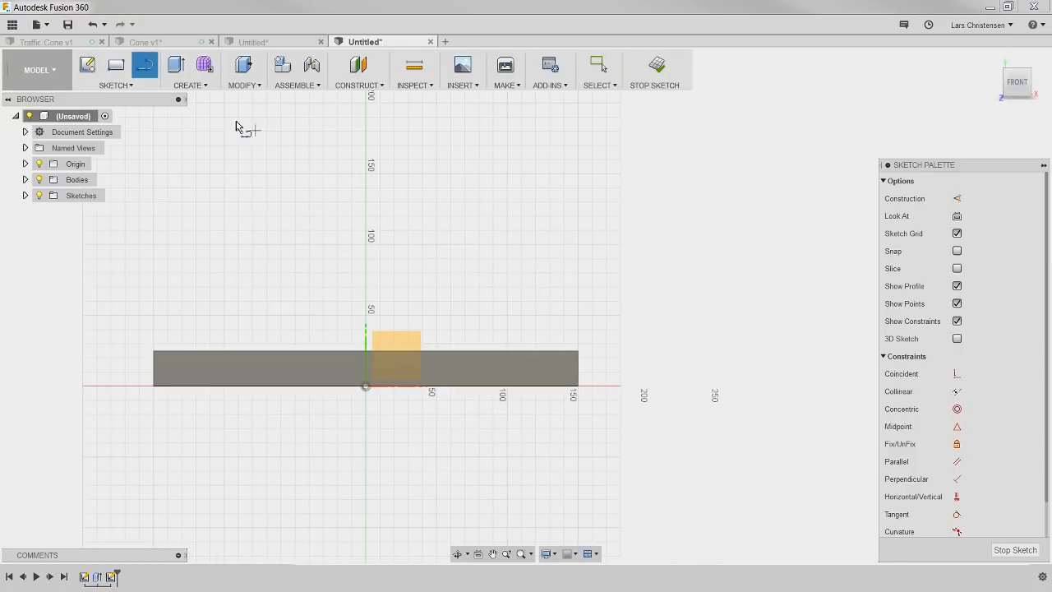
click(367, 387)
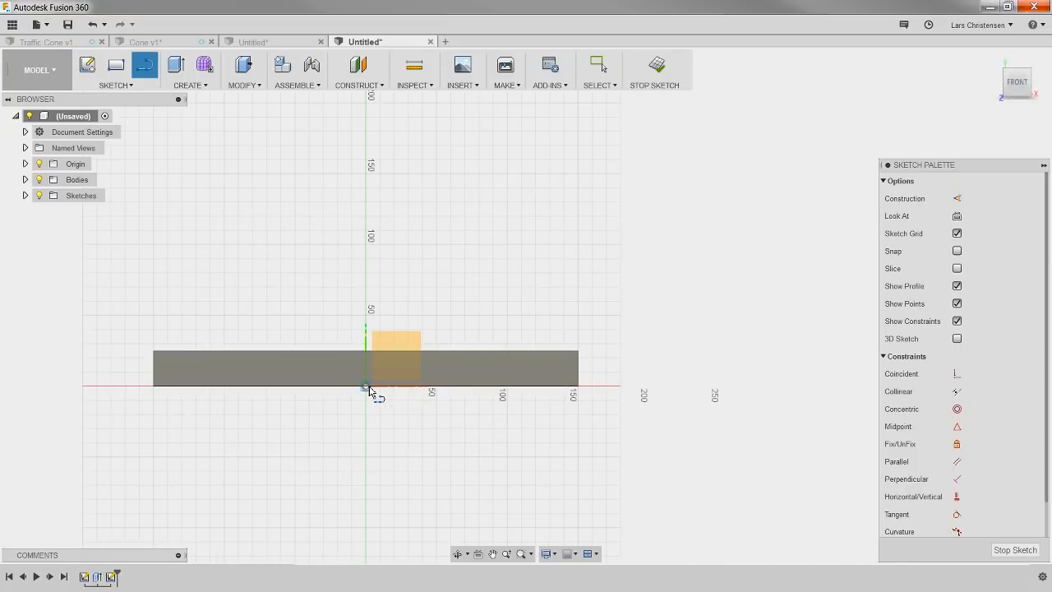
click(367, 143)
key(Escape)
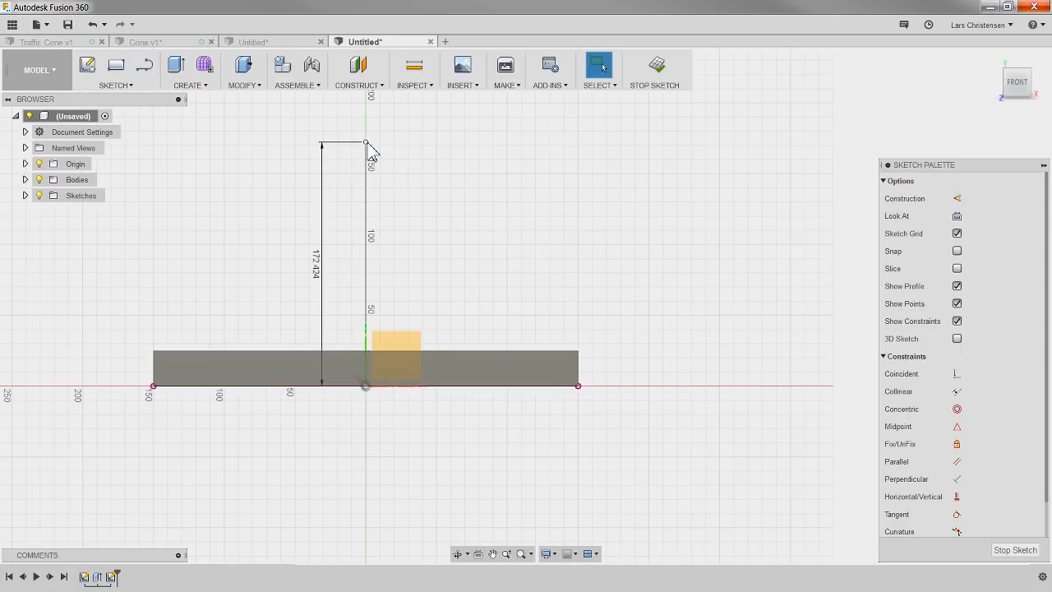
Step: Delete the vertical line's automatic length dimension and stretch its free upper endpoint higher
click(319, 281)
key(Delete)
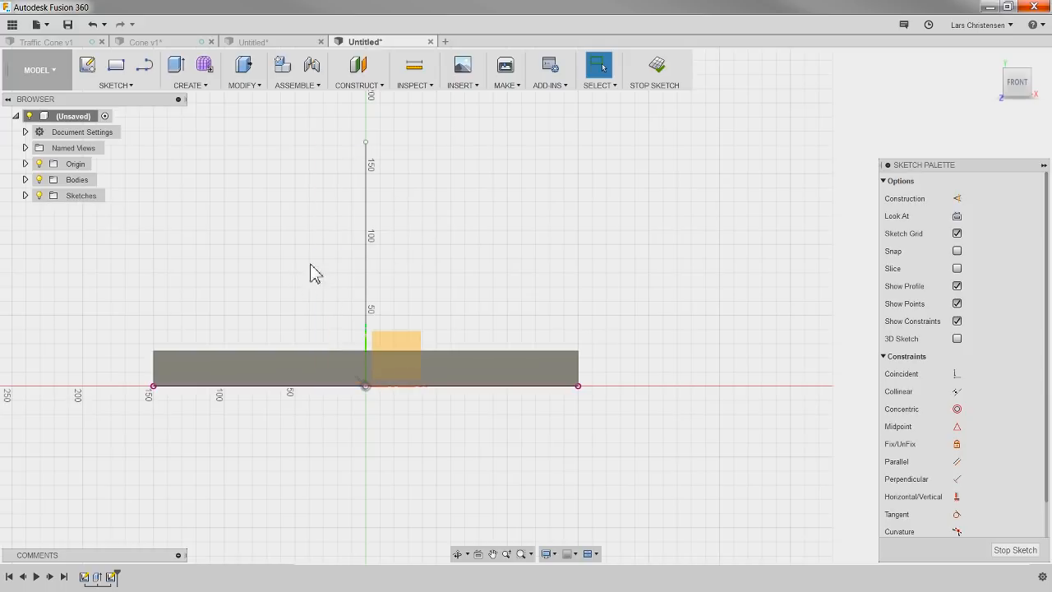
drag(366, 143, 367, 121)
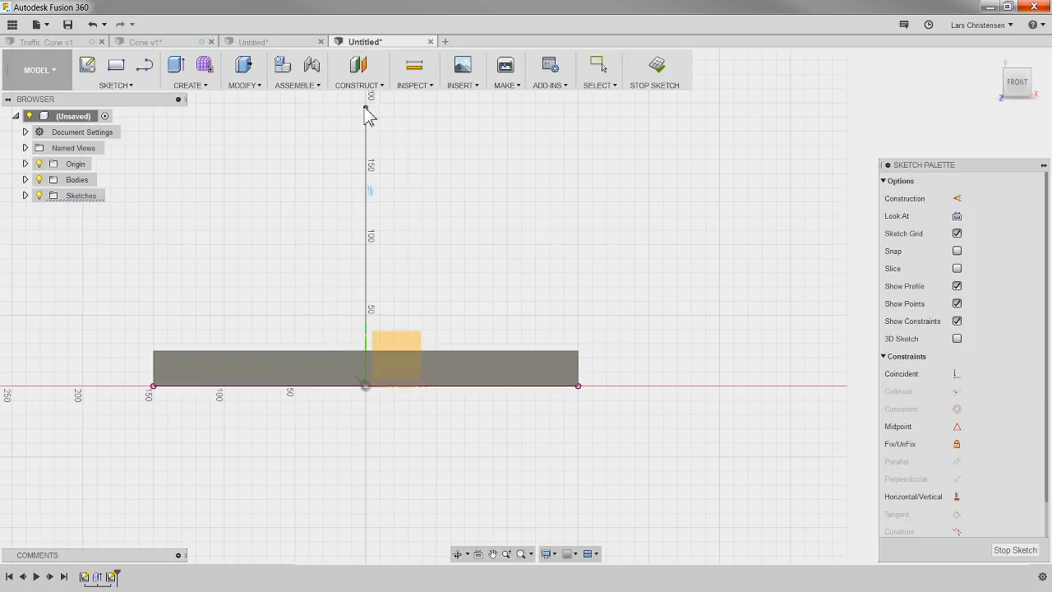
click(451, 223)
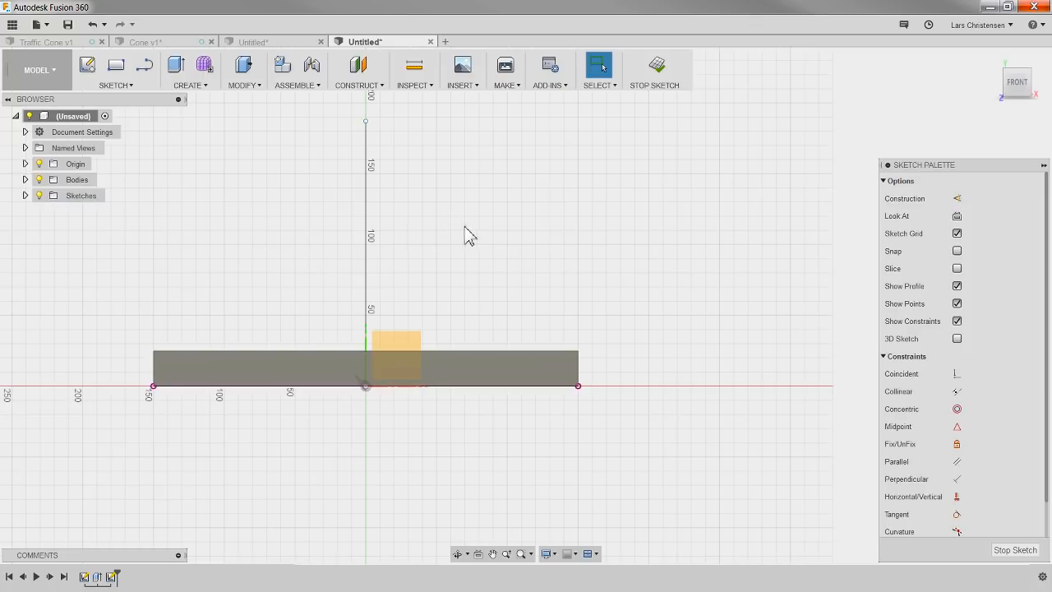
Step: Dimension the height from the base plate's top edge to the vertical line's upper endpoint as 350 mm
key(d)
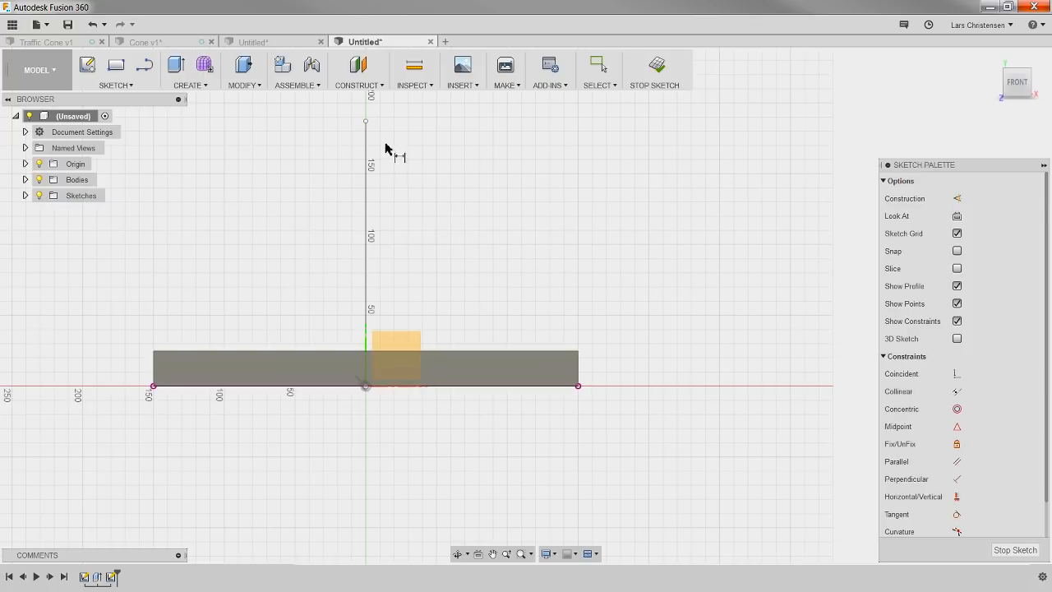
click(367, 122)
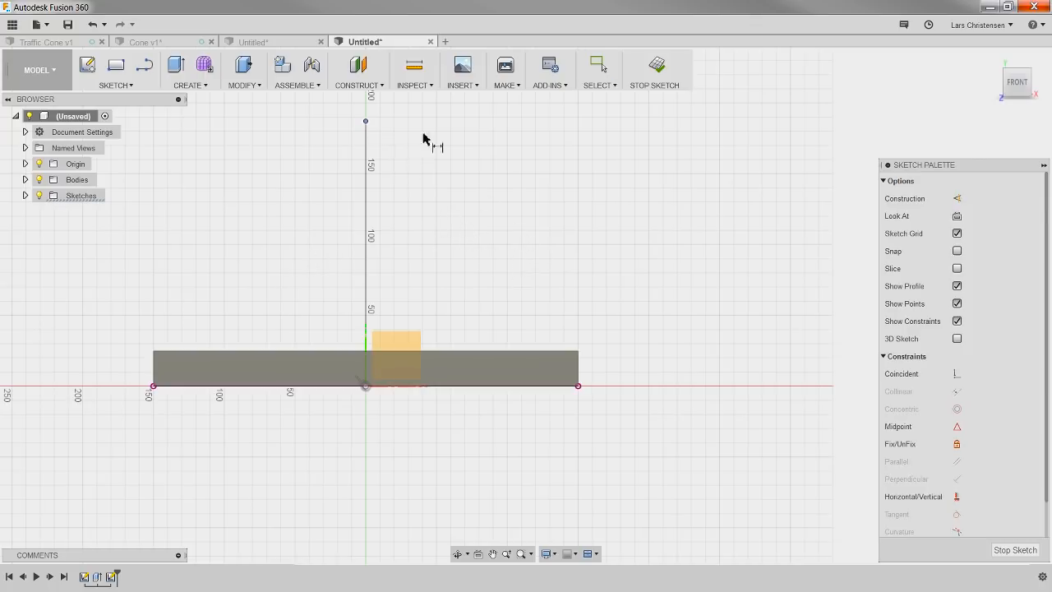
click(518, 351)
click(504, 250)
text(3)
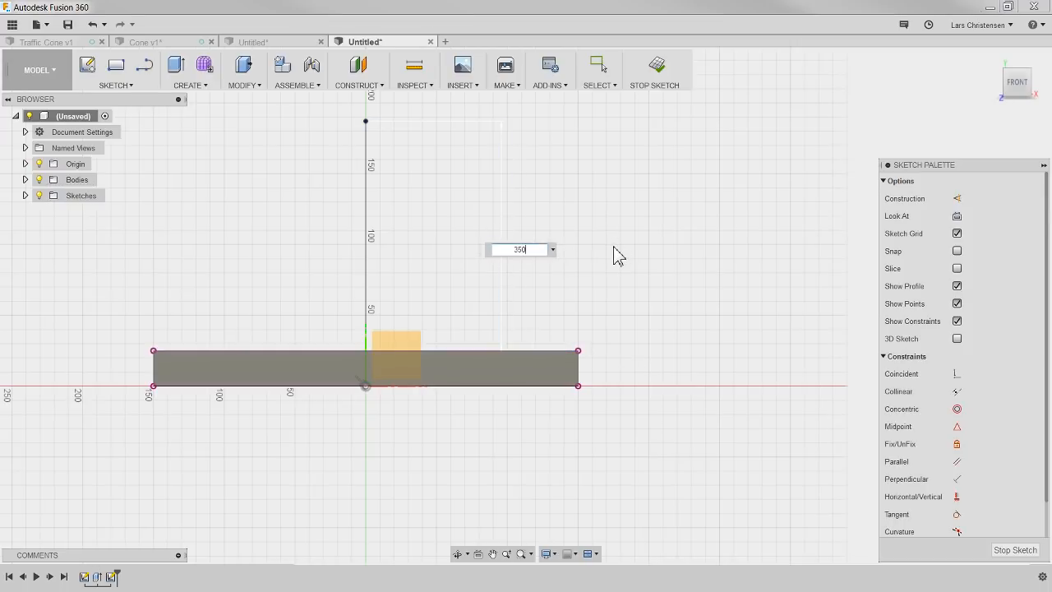
text(50)
key(Return)
scroll(395, 531, down, 4)
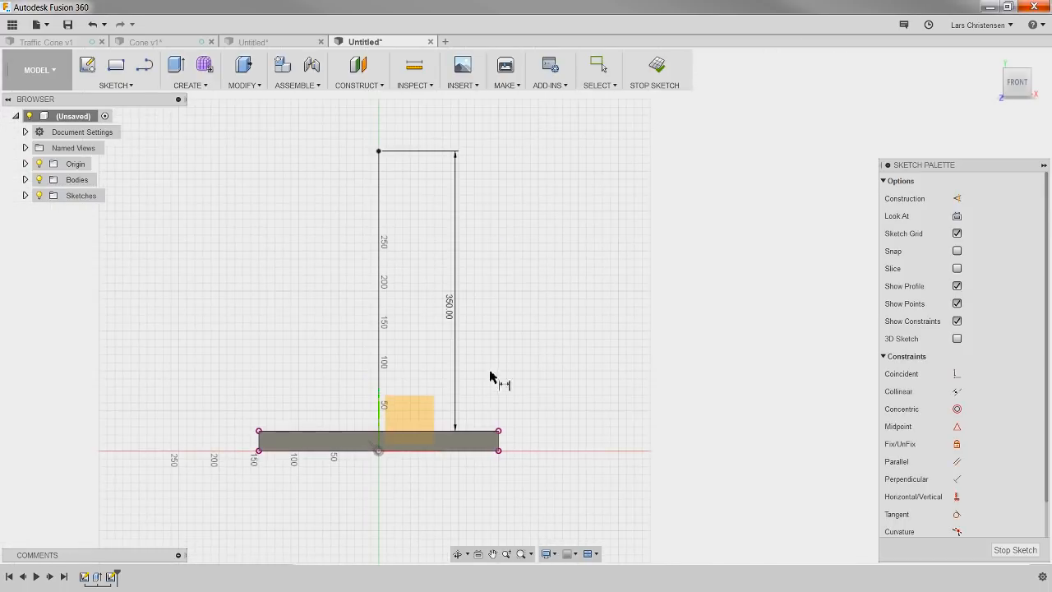
scroll(480, 336, up, 1)
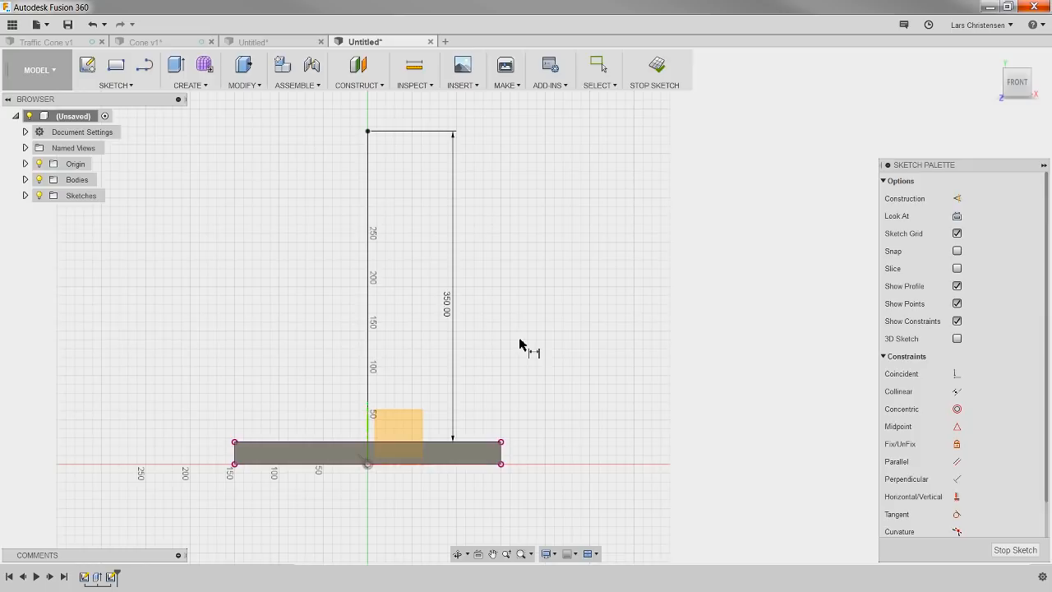
Step: Draw a free slanted line about 310 mm long, descending from near the vertical line's top toward the base's right end
click(144, 71)
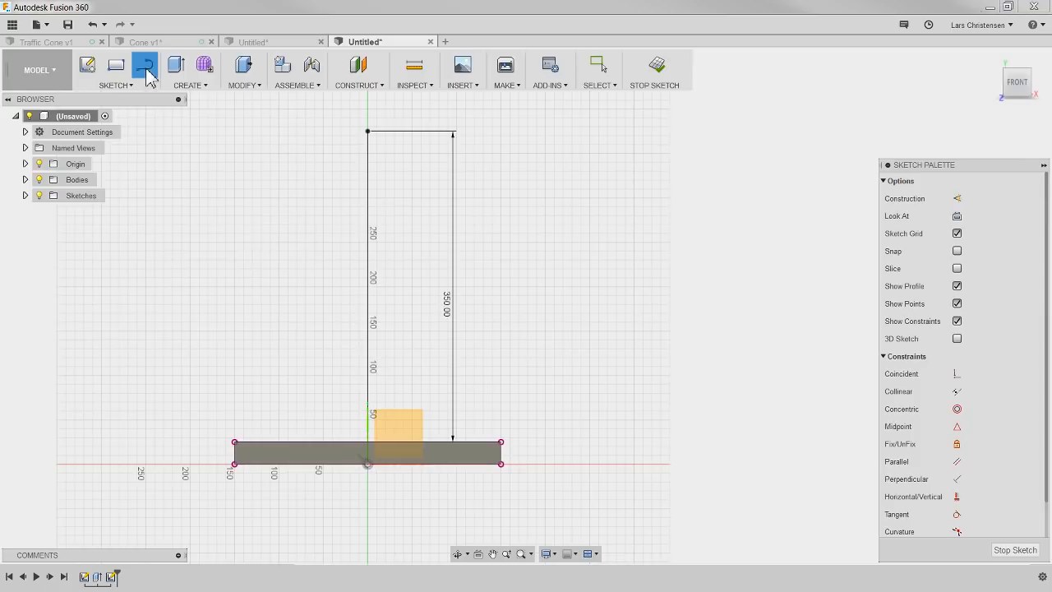
click(390, 109)
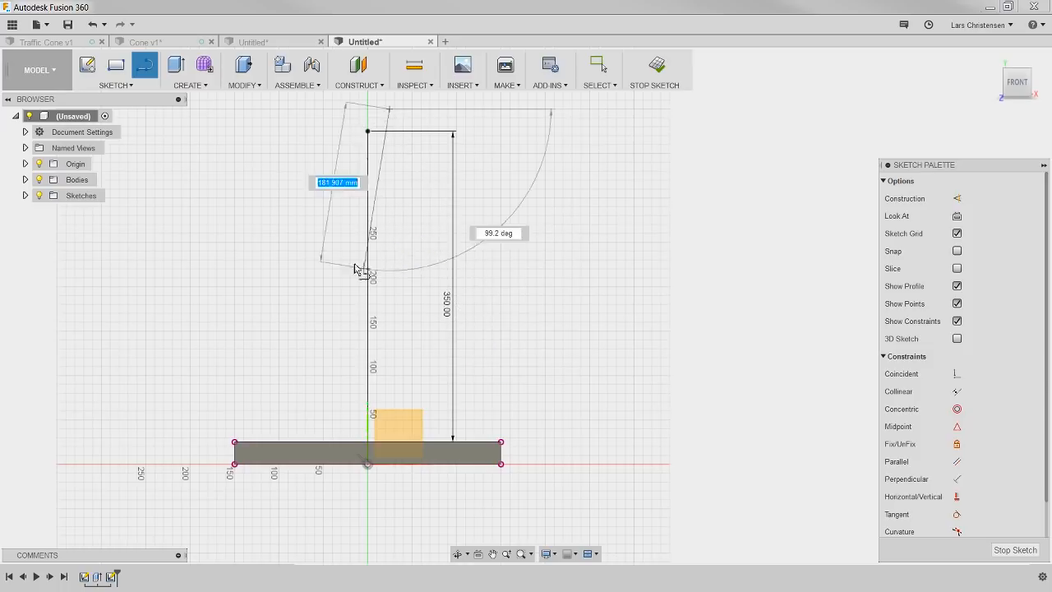
click(495, 362)
click(496, 363)
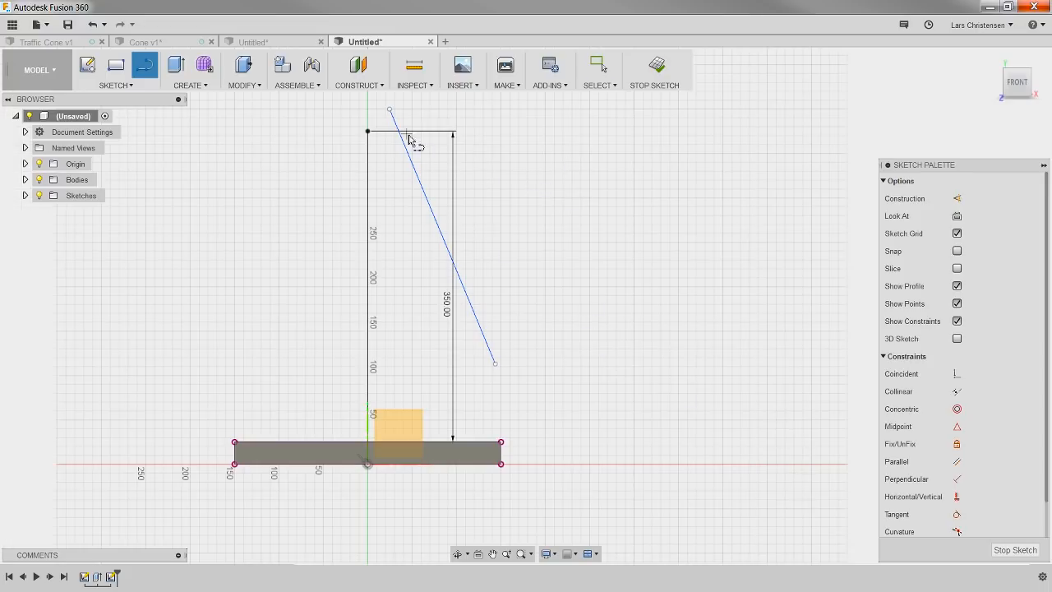
key(Escape)
Step: Move the slanted line's upper endpoint lower and align it horizontally with the vertical line's top endpoint using a Horizontal/Vertical constraint
drag(391, 110, 397, 124)
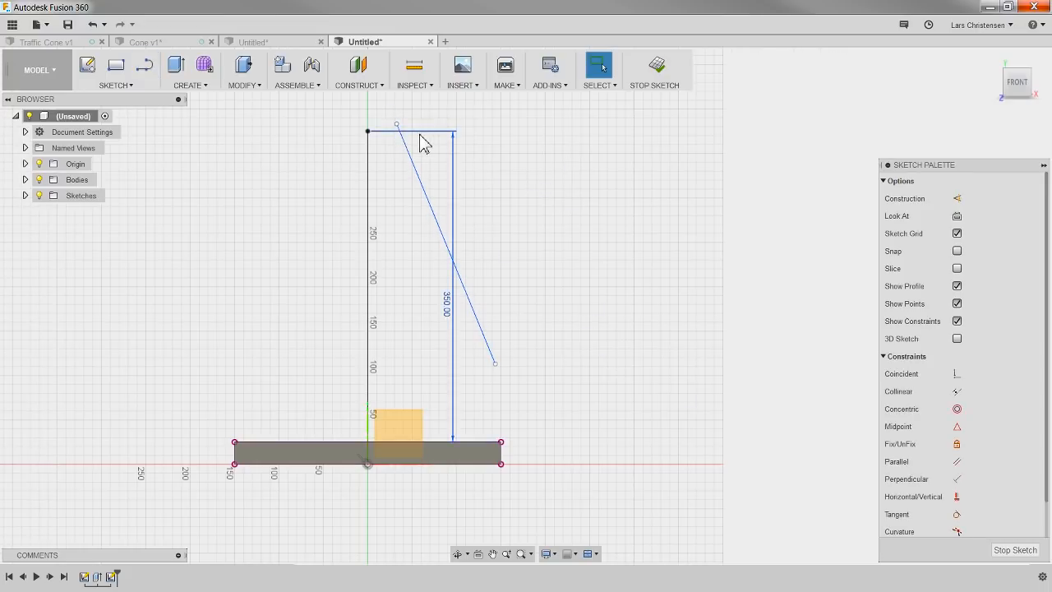
click(958, 498)
click(367, 132)
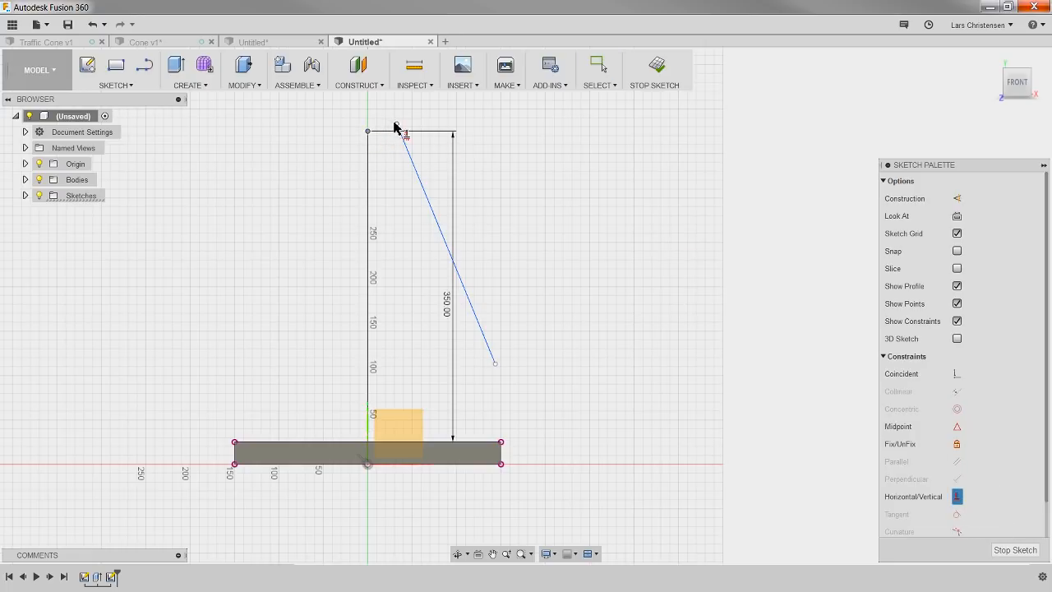
click(396, 128)
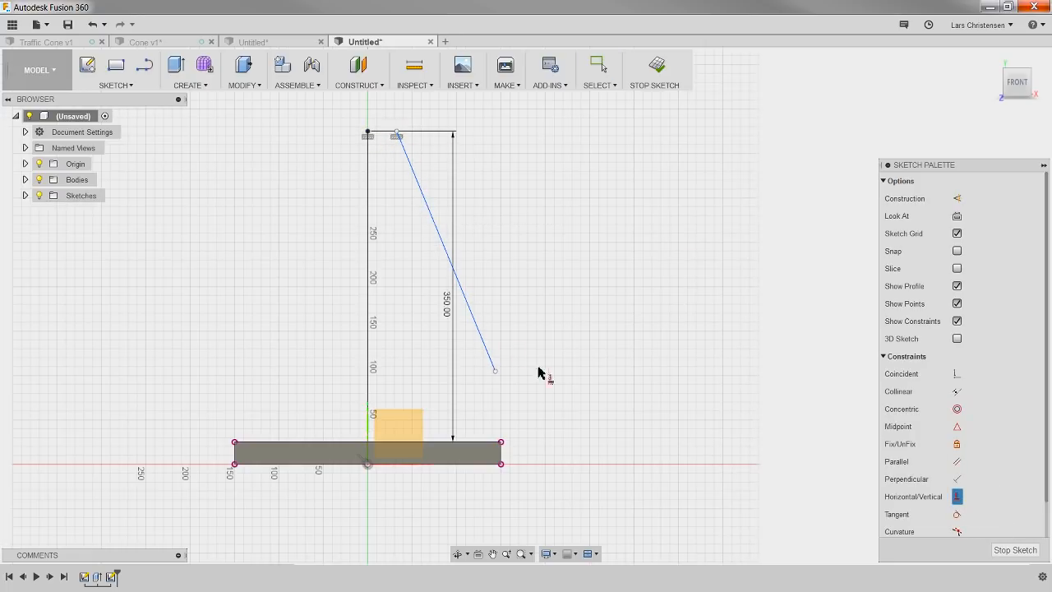
Step: Extend the slanted line's lower endpoint toward the base and constrain it horizontally to the base's upper right corner
click(957, 374)
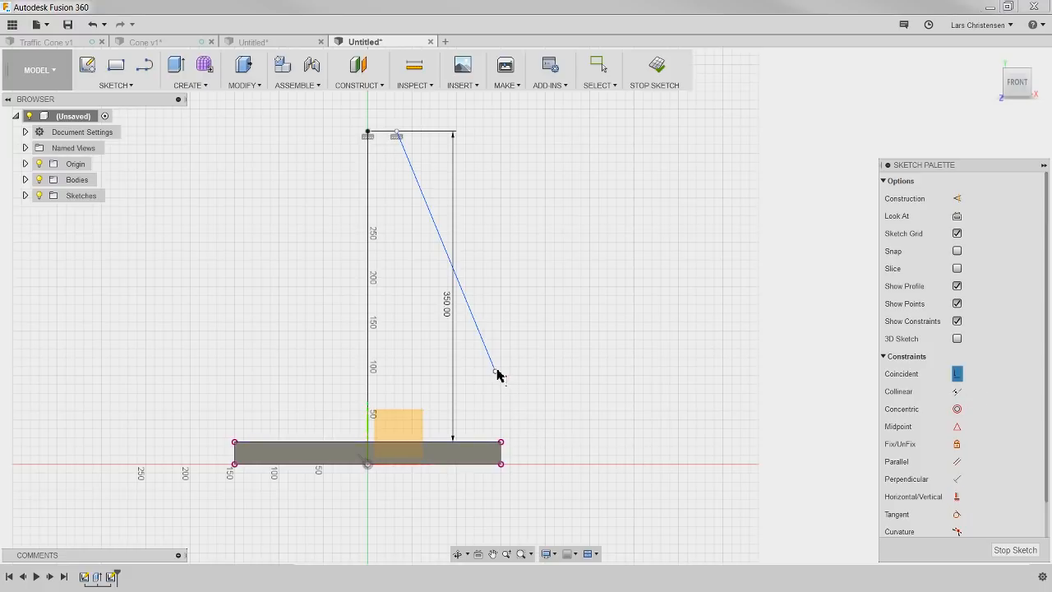
key(Escape)
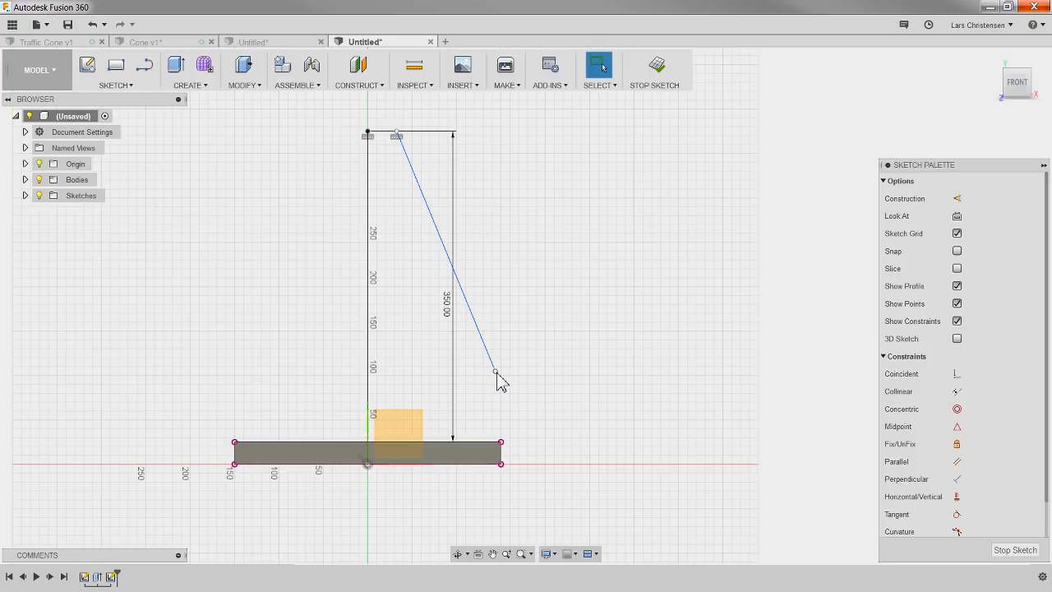
drag(498, 375, 526, 437)
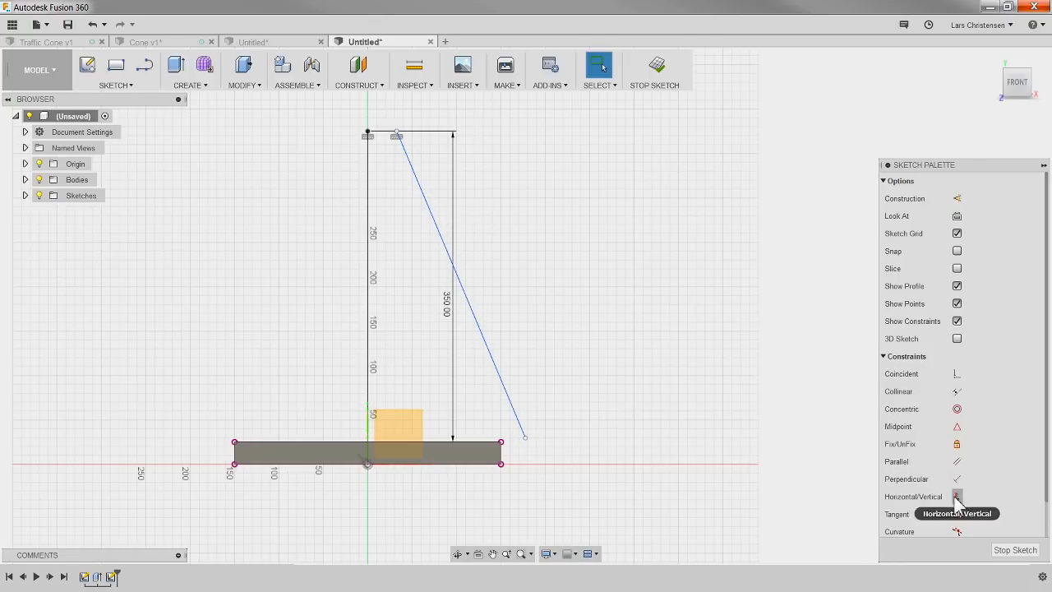
click(957, 497)
click(526, 437)
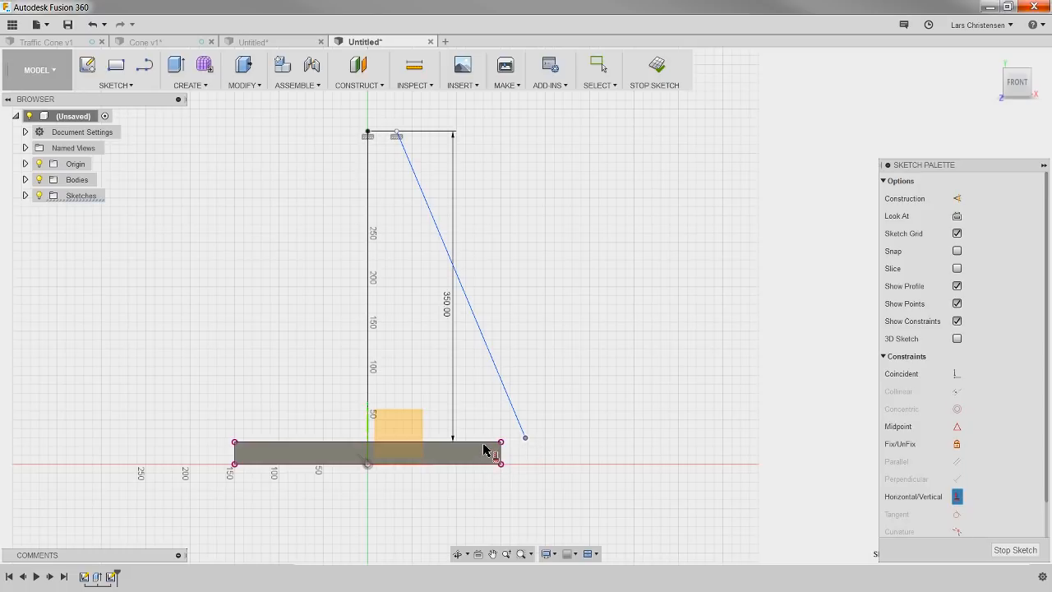
click(502, 441)
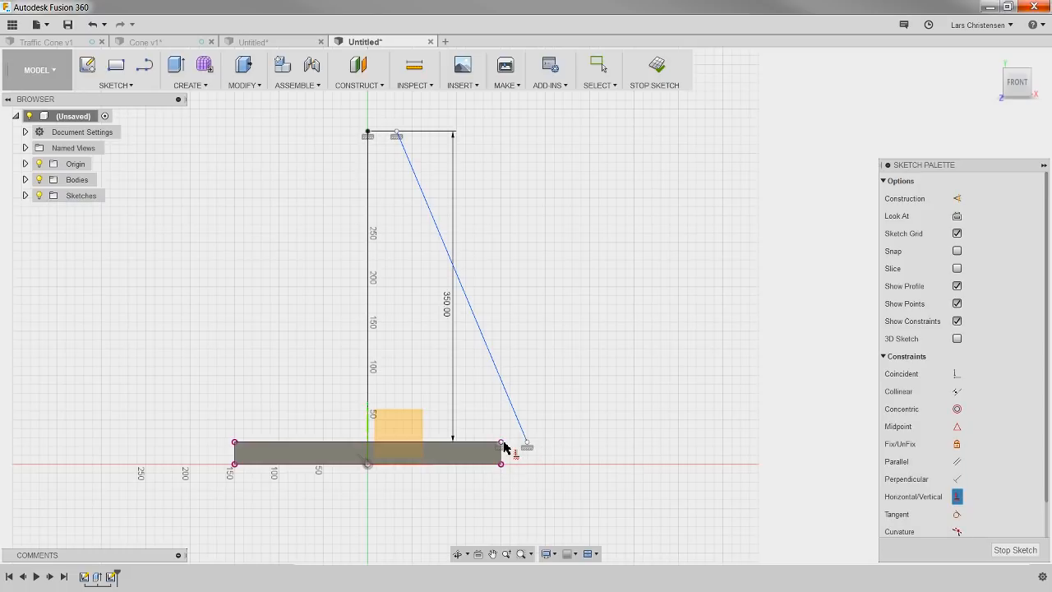
Step: Move the slanted line's lower endpoint inward so it lands on the base plate's top edge
key(Escape)
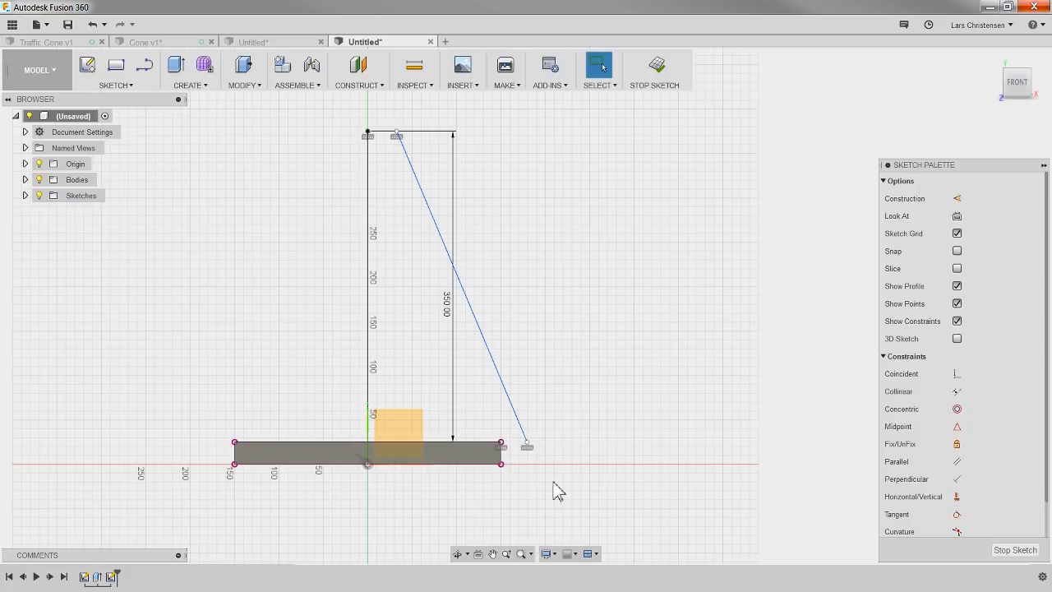
drag(530, 442, 462, 444)
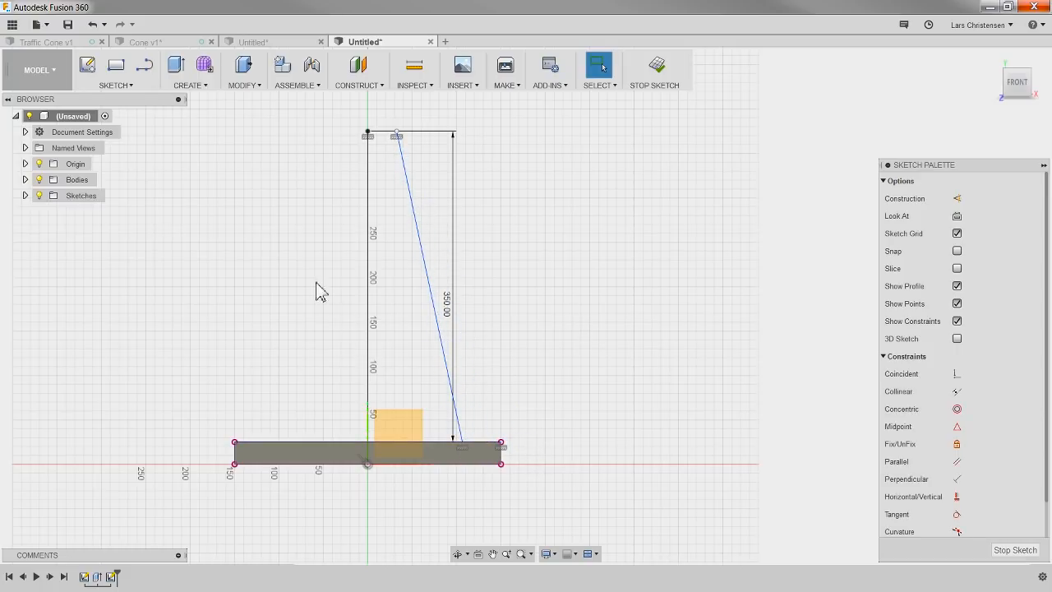
scroll(238, 329, down, 2)
scroll(360, 222, up, 3)
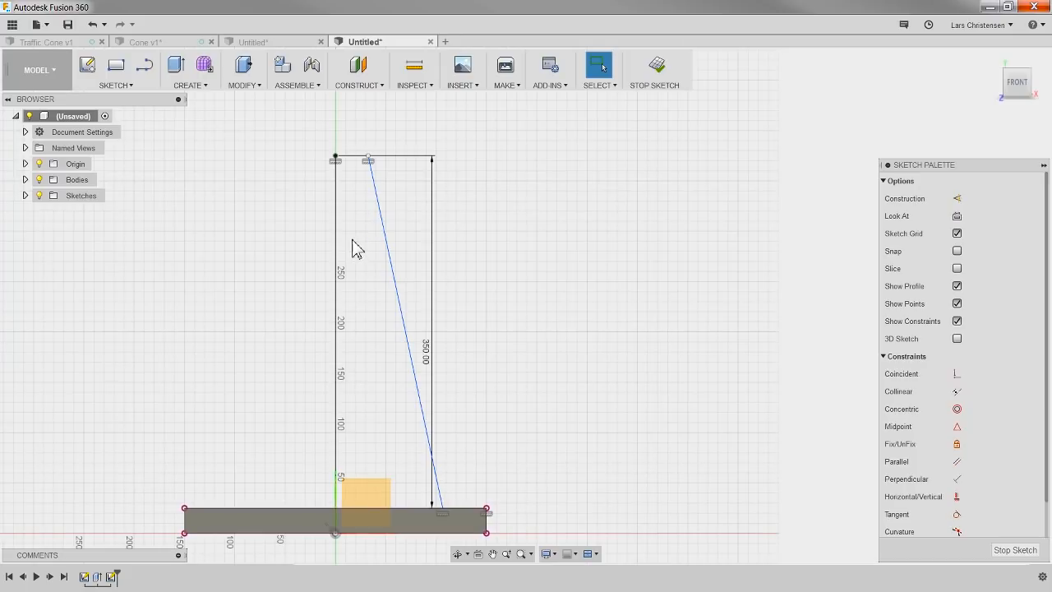
Step: Dimension the angle between the vertical line and the slanted line as 15 degrees
key(d)
click(338, 248)
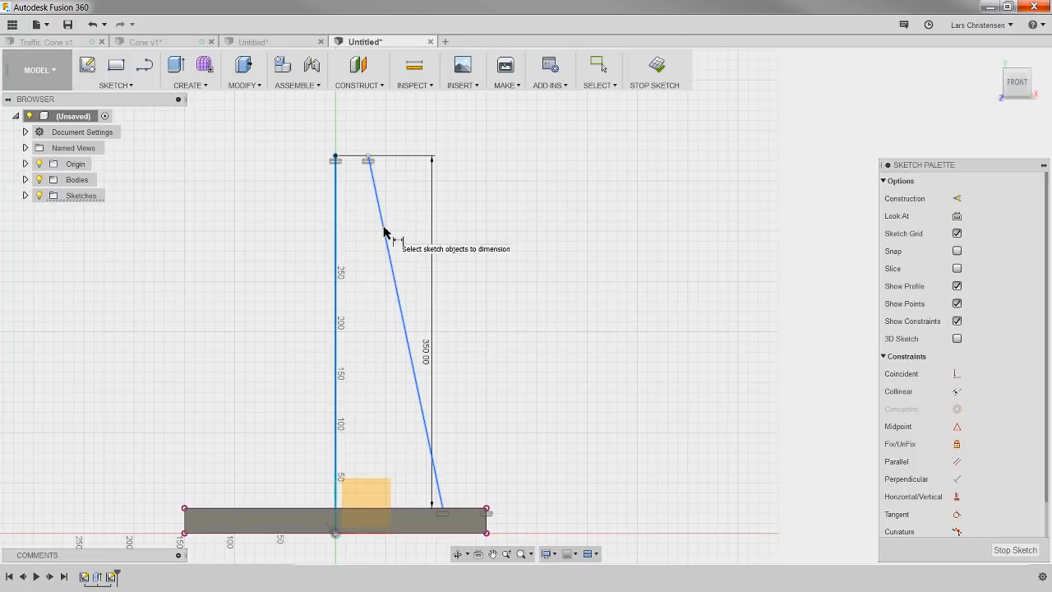
click(384, 231)
click(366, 319)
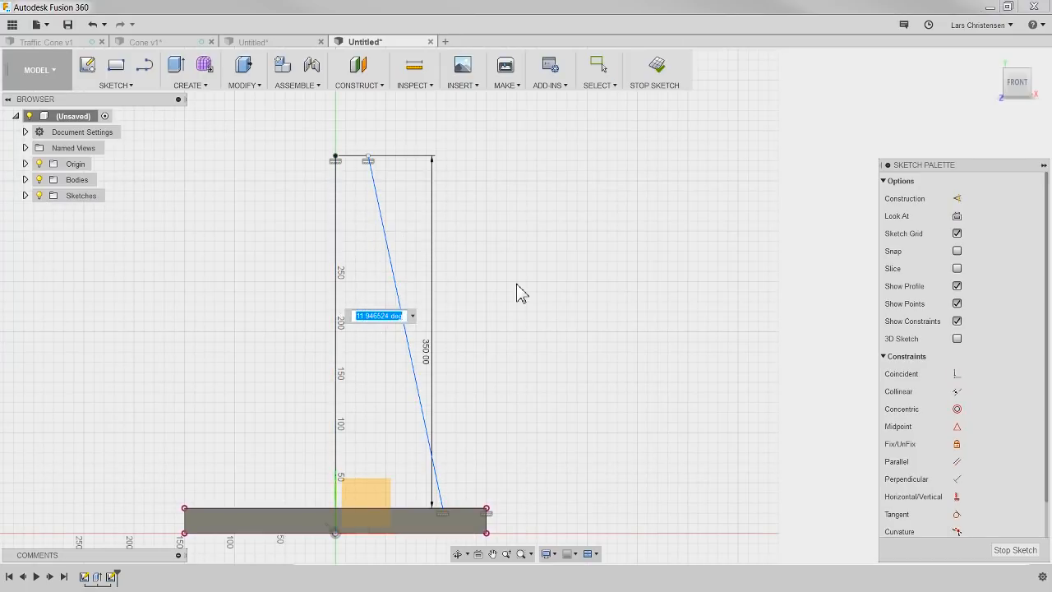
text(15)
key(Return)
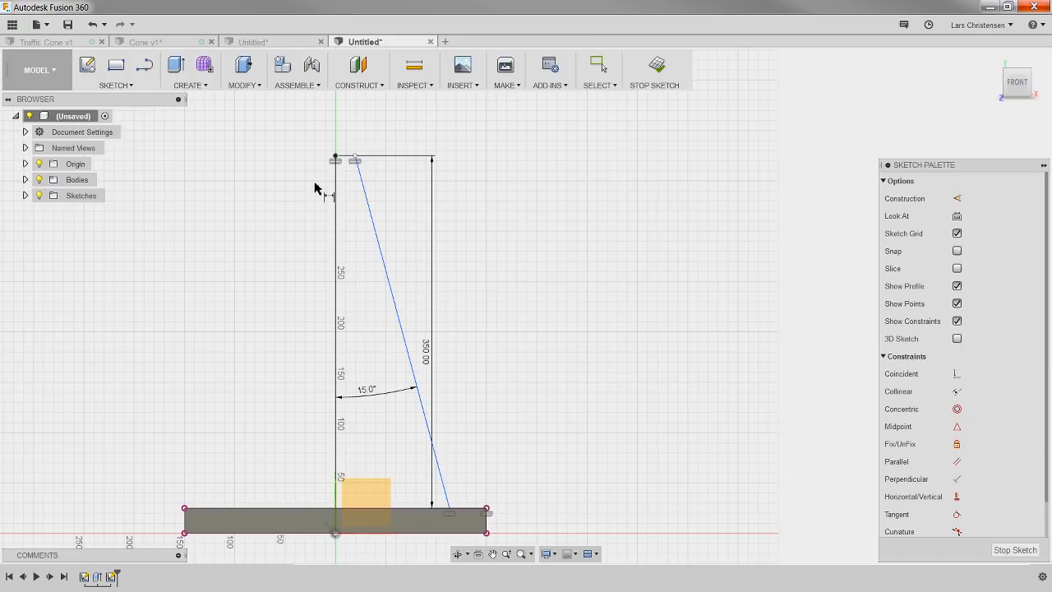
Step: Shift the slanted line outward and dimension its upper endpoint 20 mm from the vertical line's top endpoint
click(335, 157)
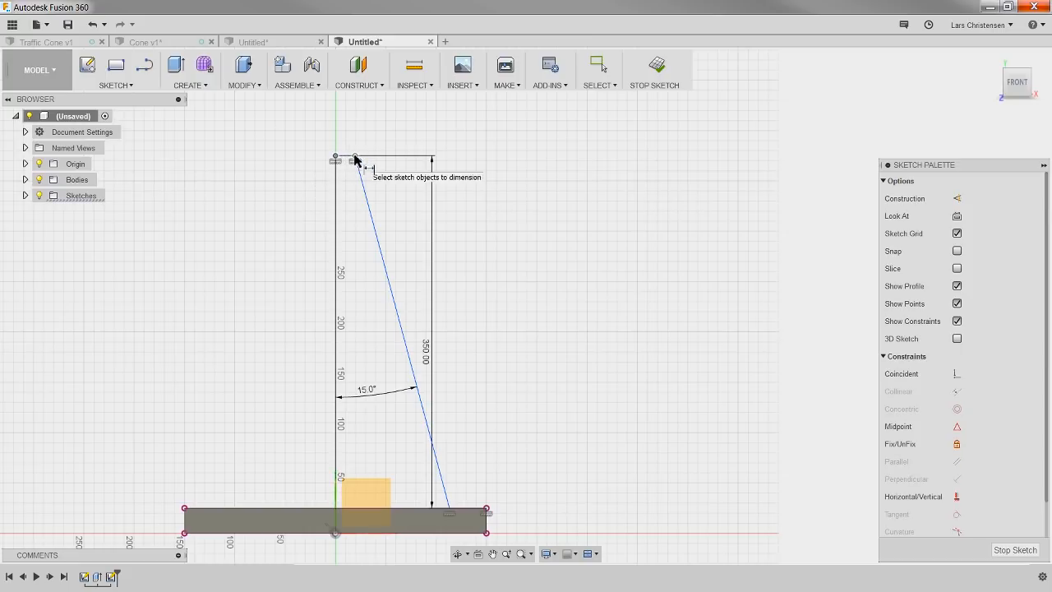
click(360, 166)
drag(359, 166, 380, 176)
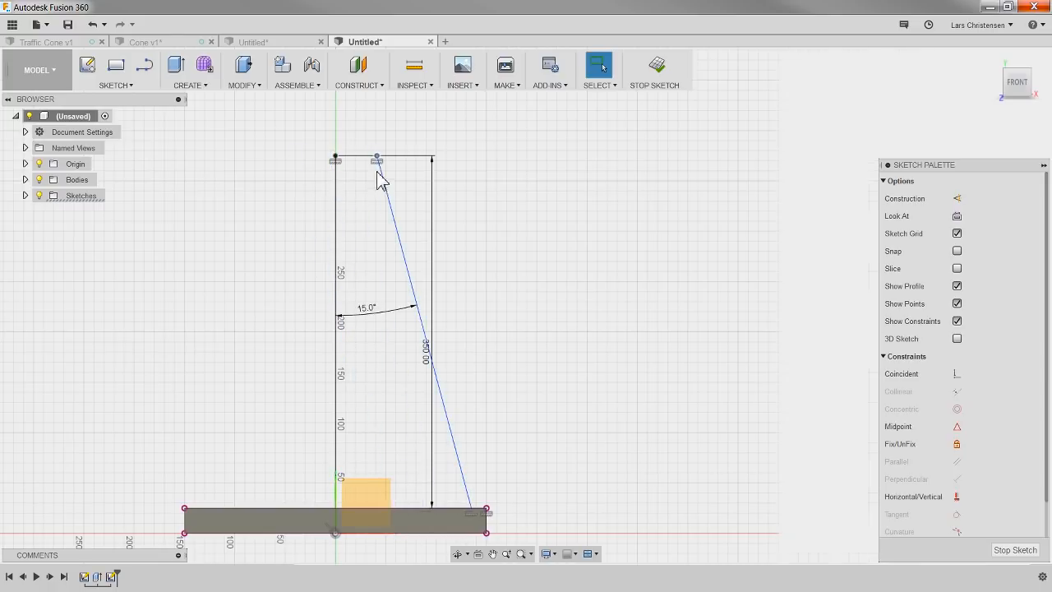
key(d)
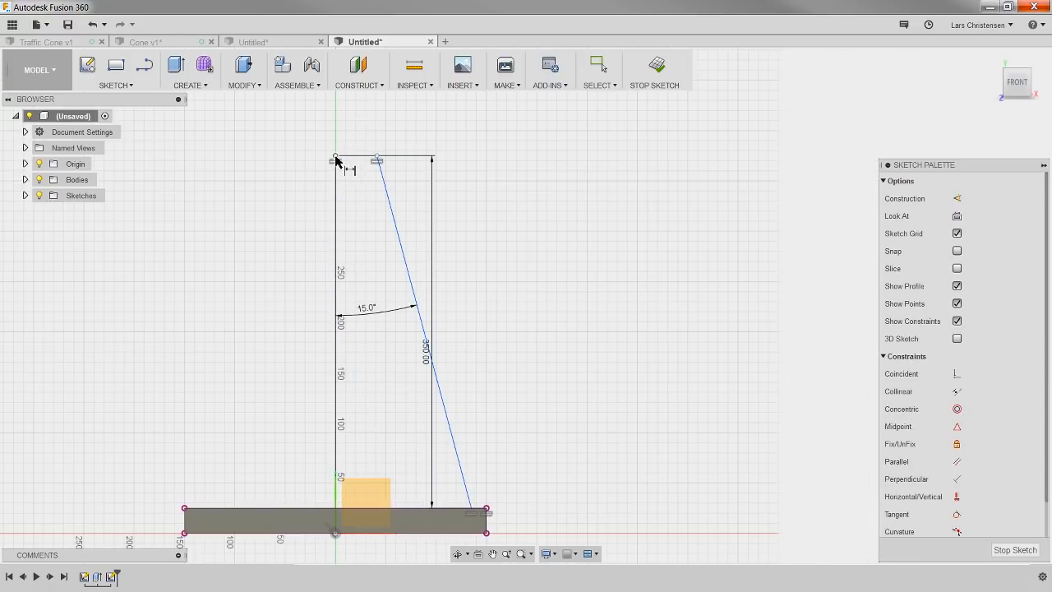
click(336, 156)
click(376, 157)
click(373, 128)
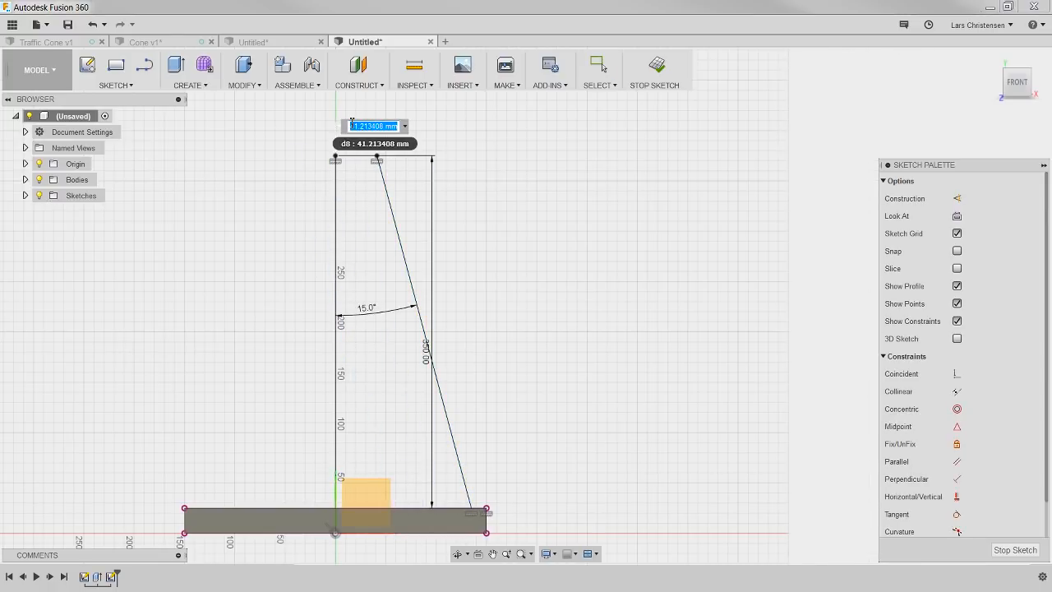
text(20)
key(Return)
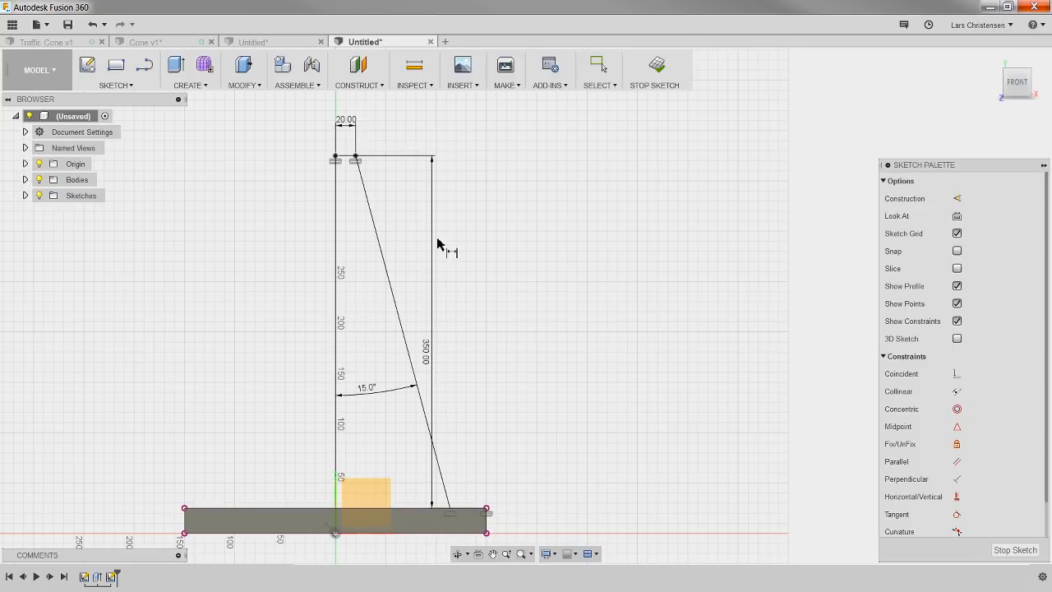
Step: Draw a horizontal line about 26 mm outward from the slanted line's upper endpoint, continuing as an outer slanted line down to the base's top edge
click(144, 67)
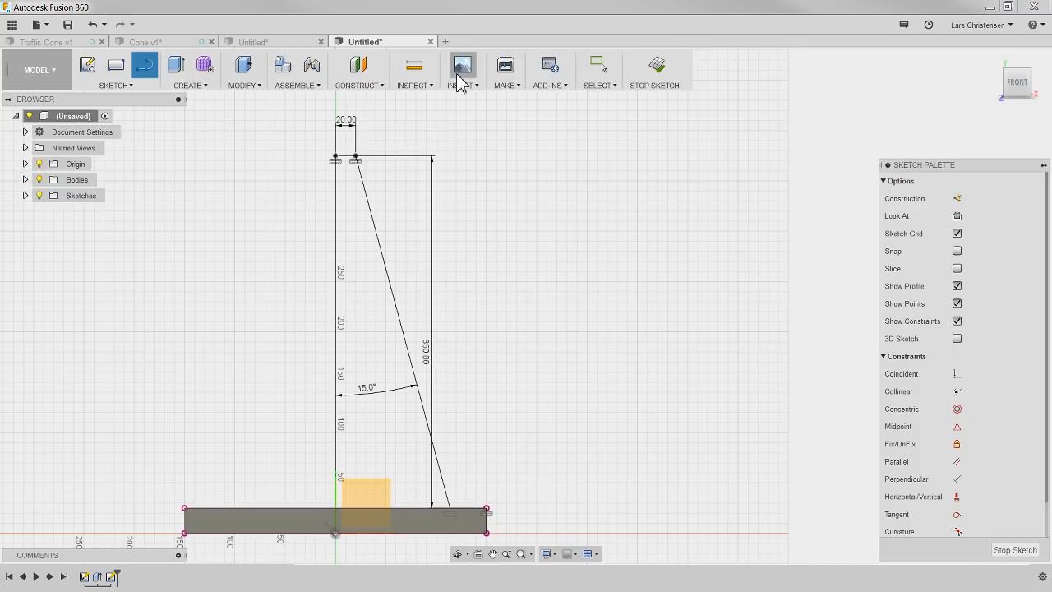
click(359, 156)
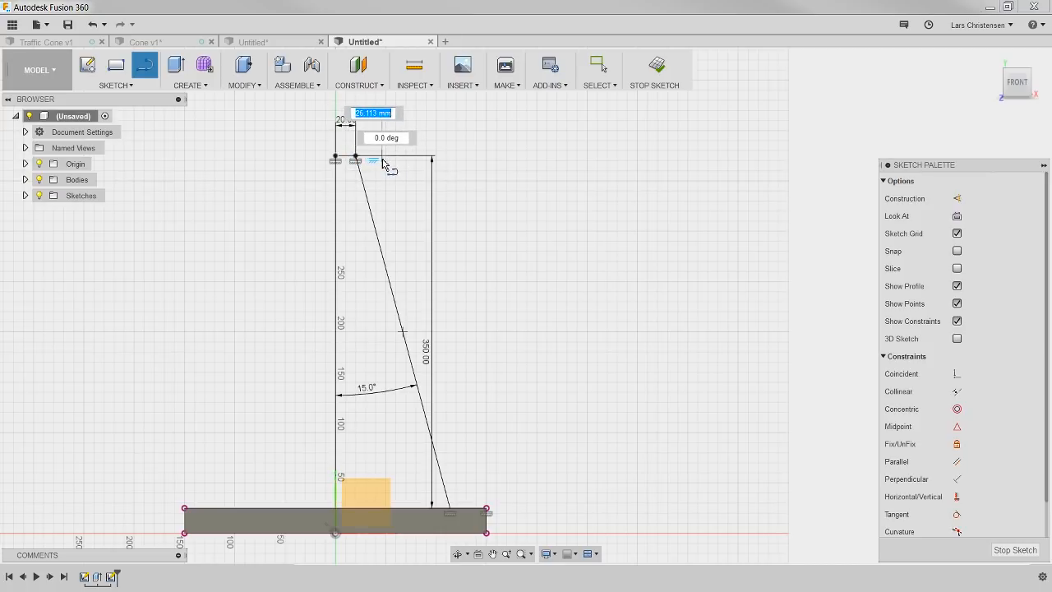
click(382, 156)
drag(382, 156, 470, 513)
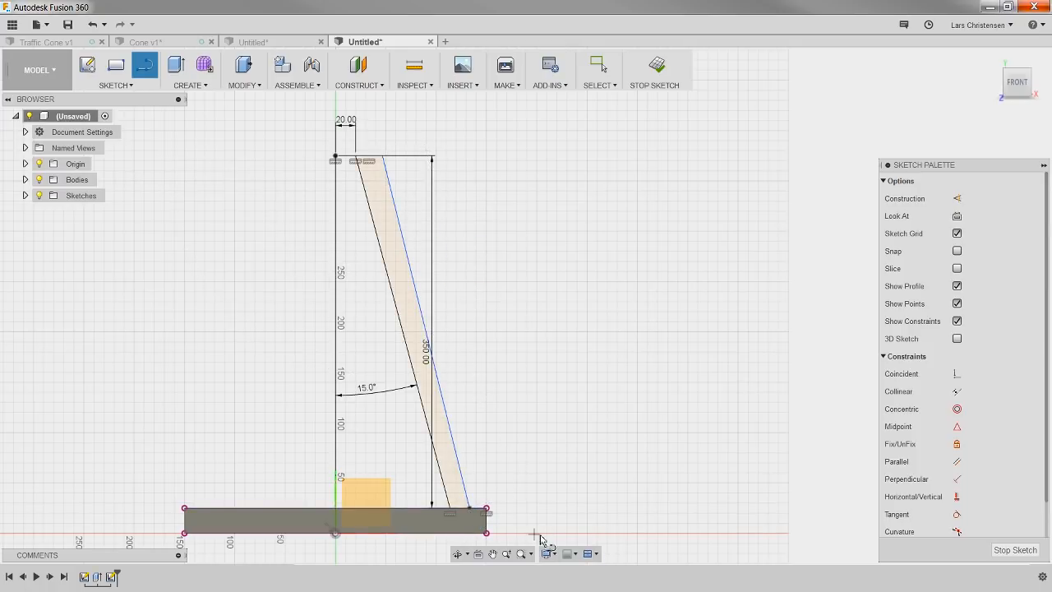
scroll(530, 481, up, 1)
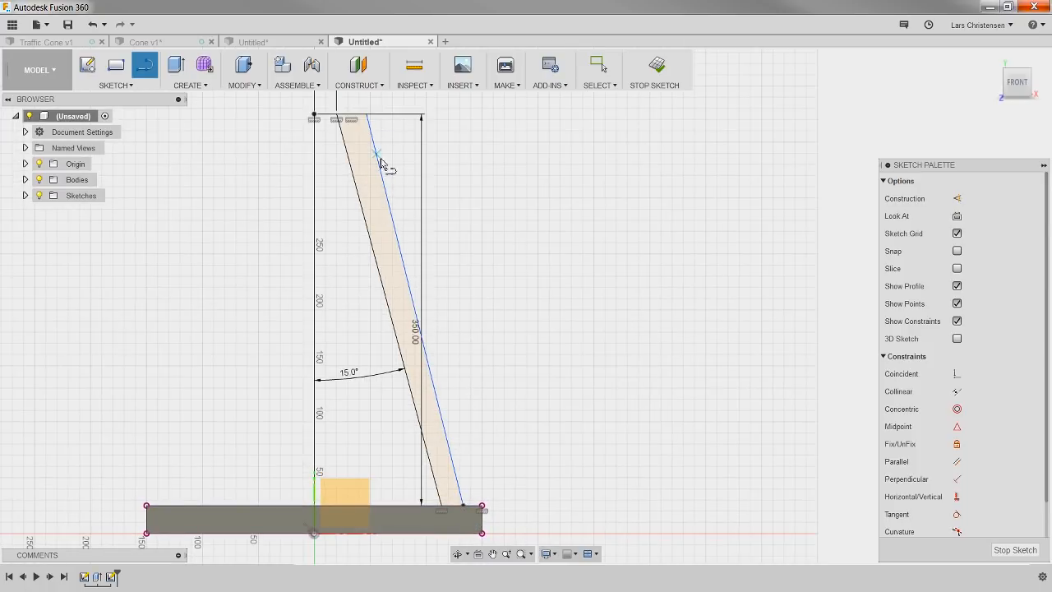
key(Escape)
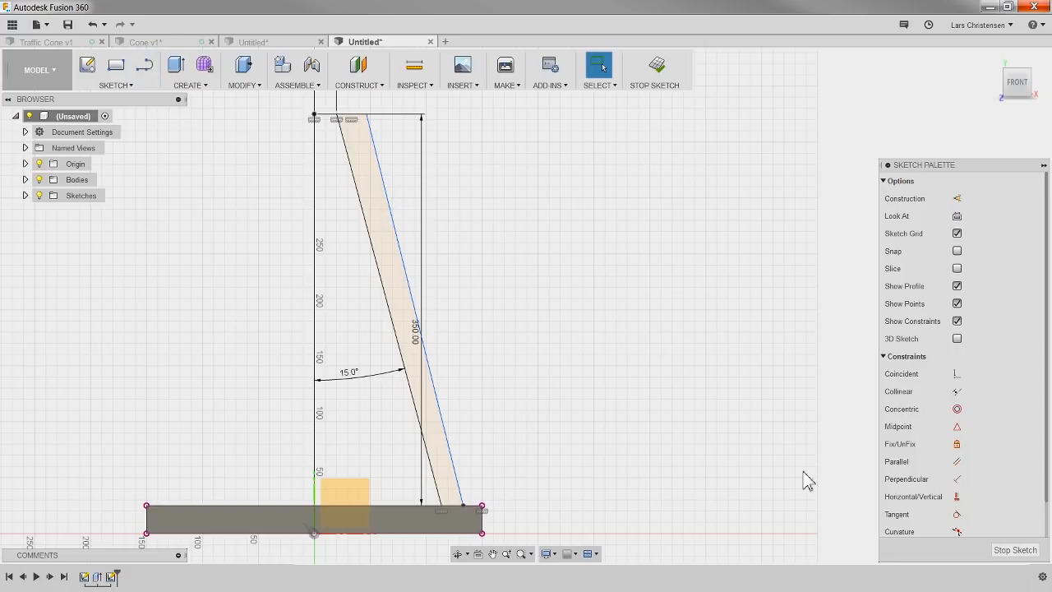
Step: Constrain the outer slanted line parallel to the inner slanted line
click(957, 462)
click(379, 270)
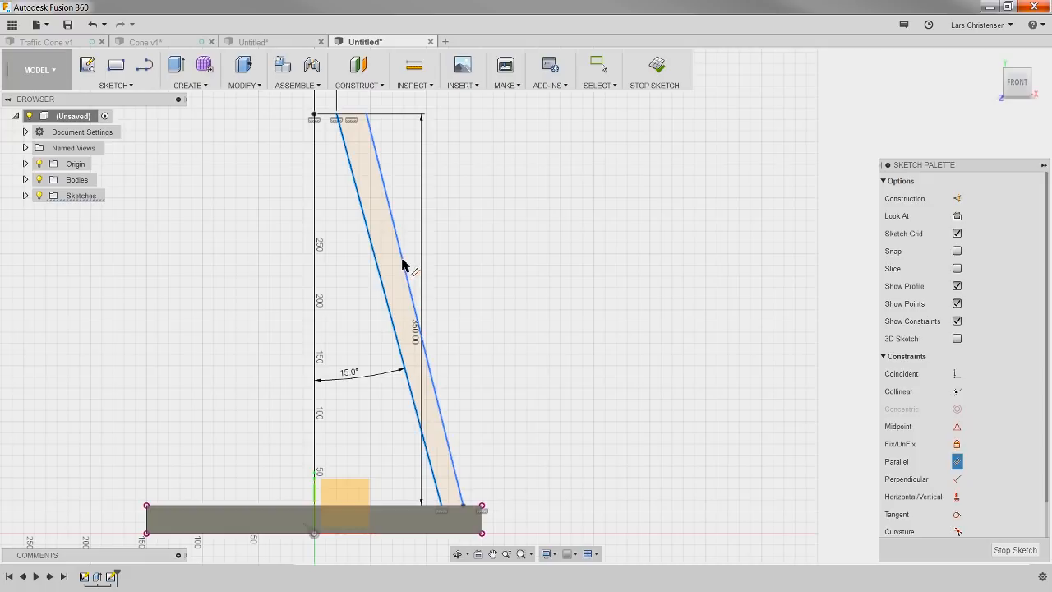
click(405, 266)
scroll(490, 374, down, 1)
key(Escape)
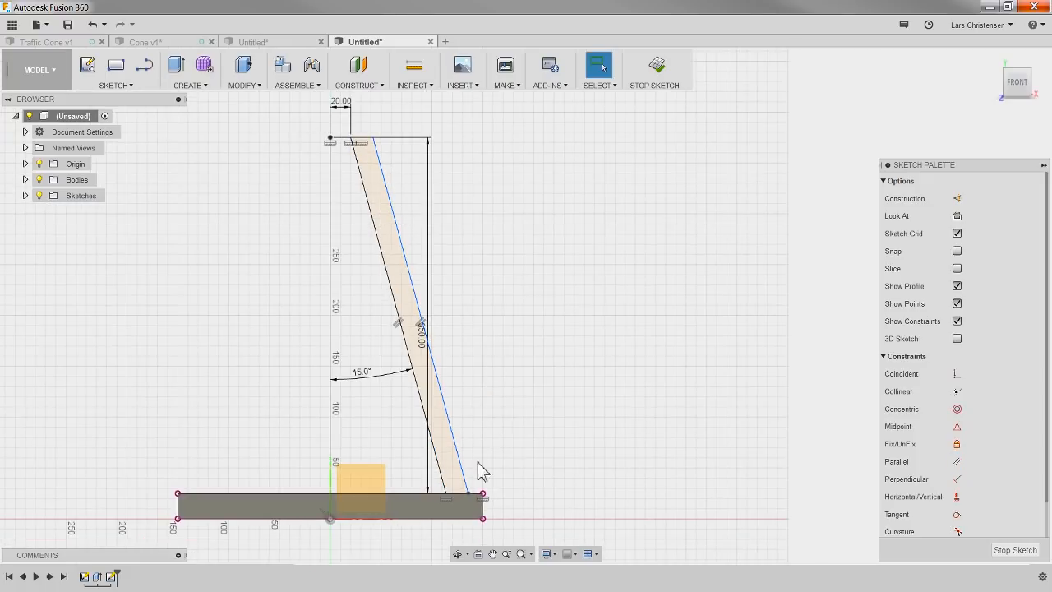
Step: Move the outer slanted line outward, and set the short horizontal top line joining the two slanted lines to 10 mm
drag(473, 498, 508, 511)
scroll(551, 374, down, 1)
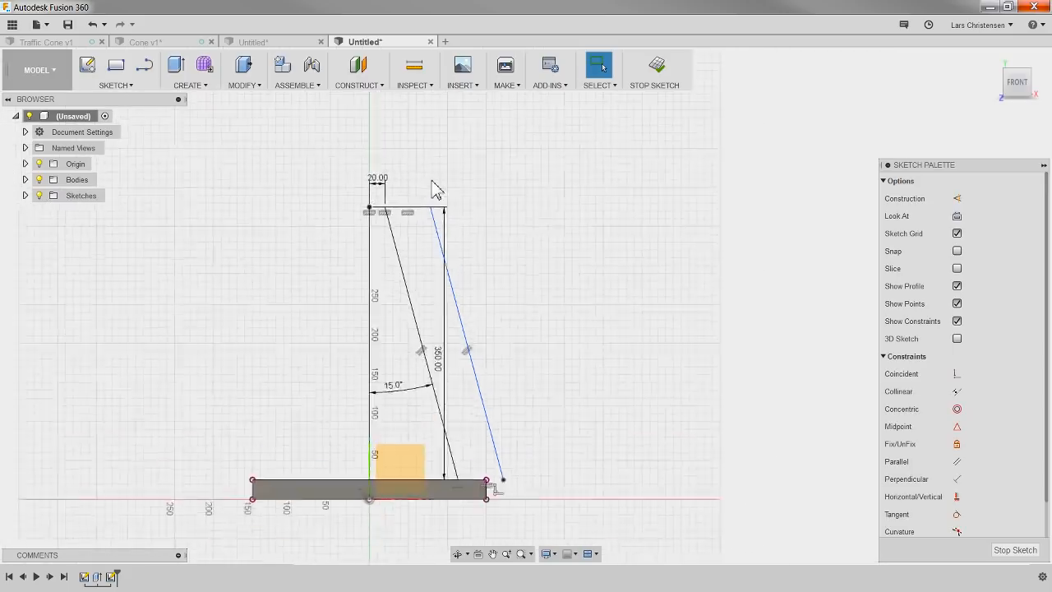
scroll(425, 170, up, 3)
key(d)
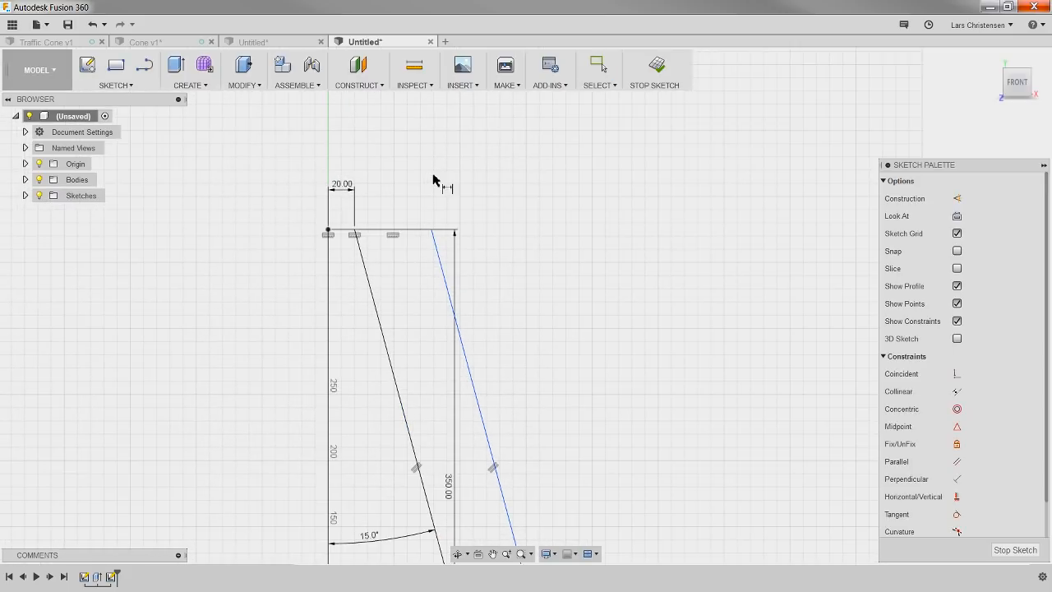
click(425, 229)
click(395, 161)
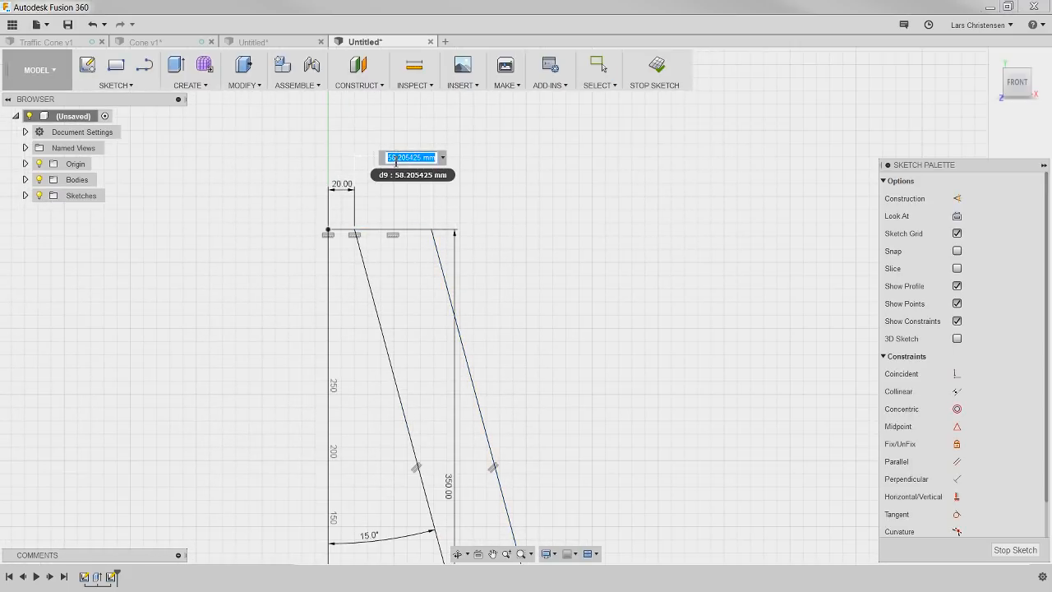
text(10)
key(Return)
scroll(296, 245, down, 1)
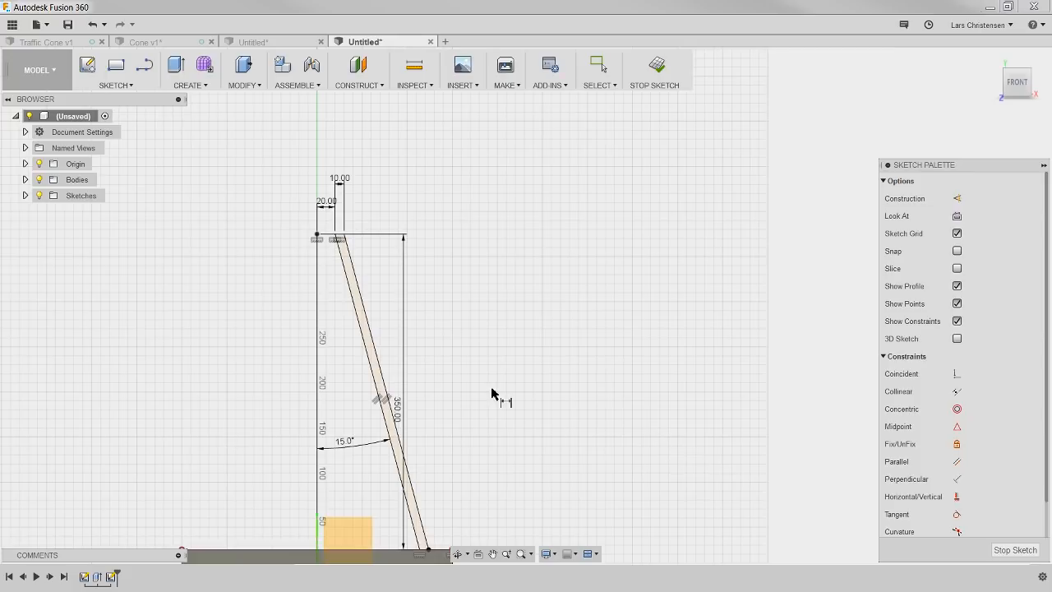
click(192, 87)
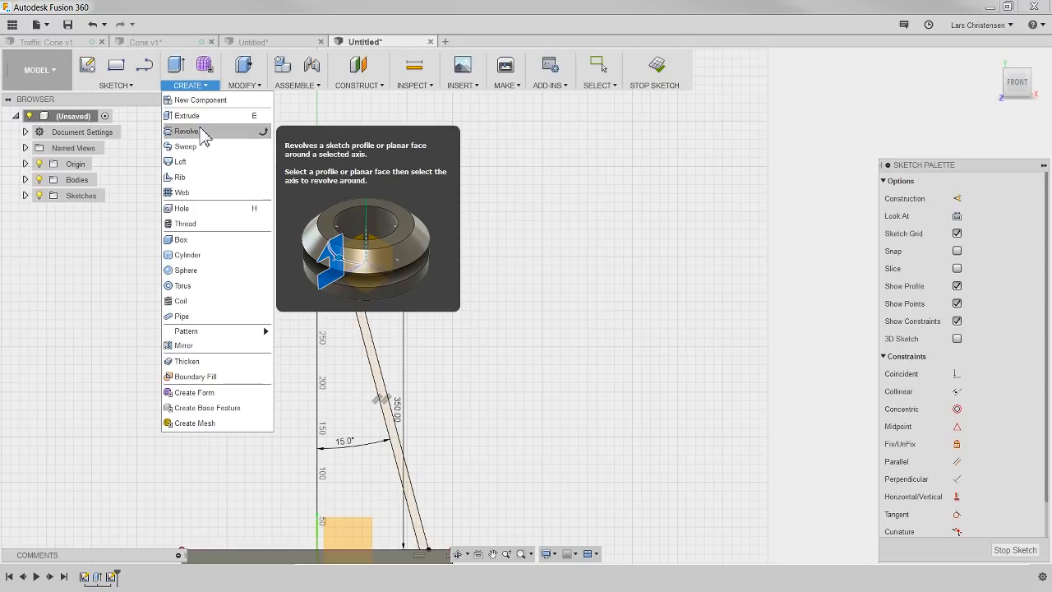
click(538, 208)
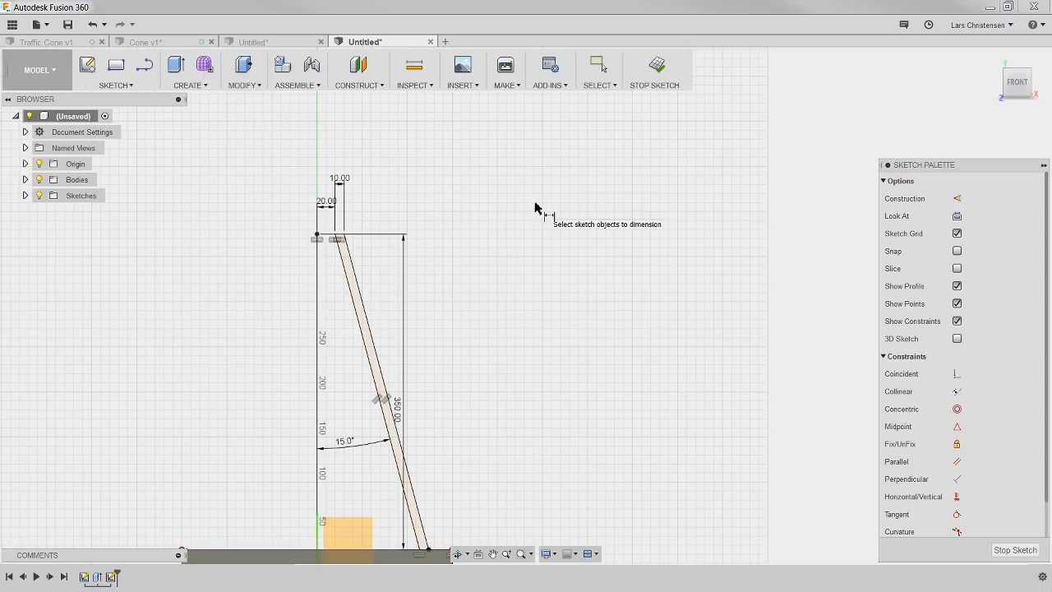
key(Escape)
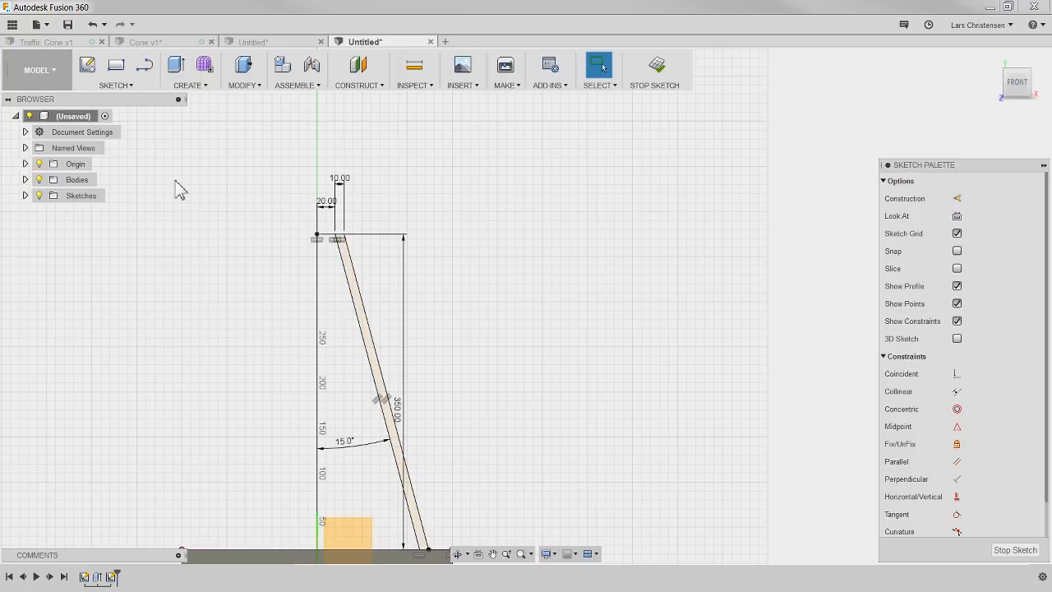
click(185, 85)
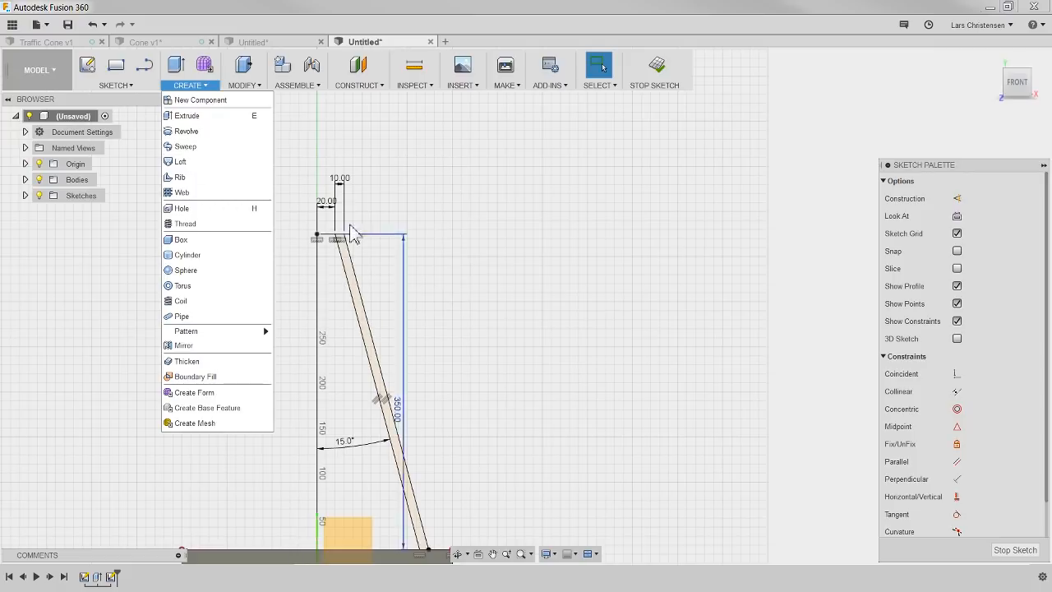
click(526, 297)
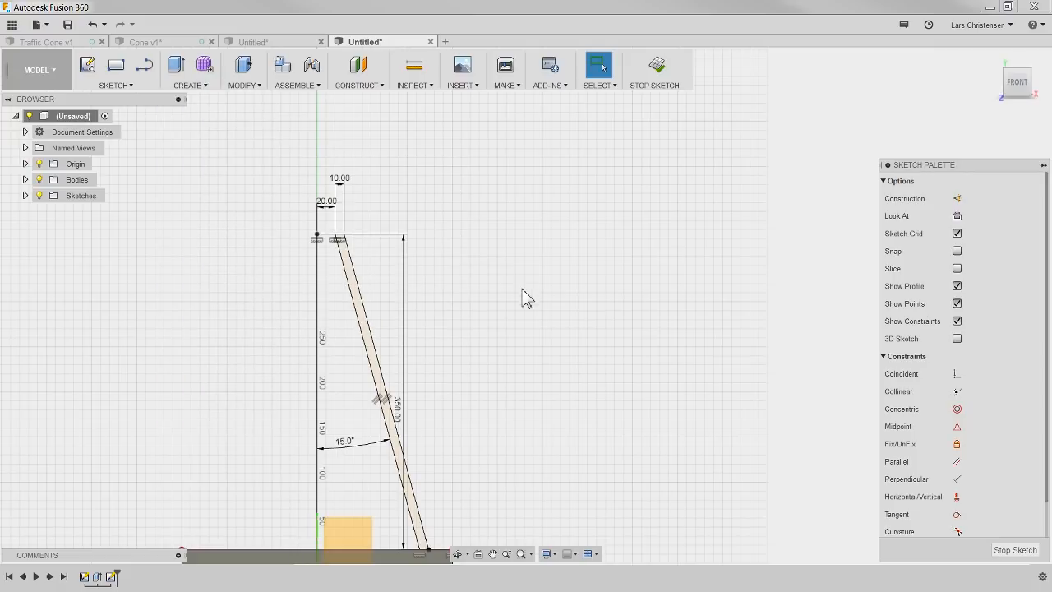
click(109, 578)
click(164, 345)
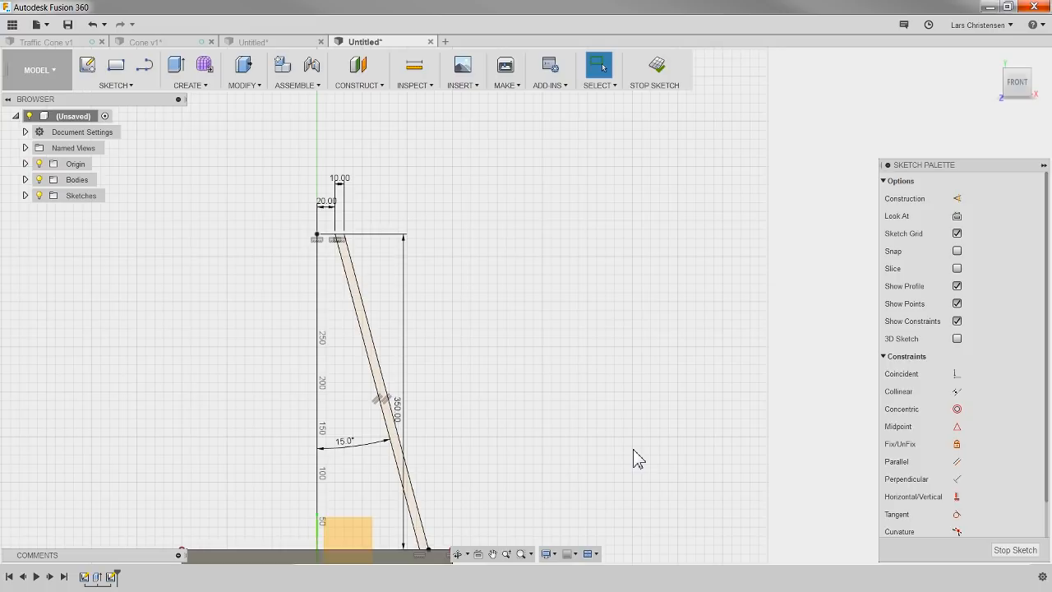
Step: Finish the cone wall sketch and start a new sketch on the base plate's top face
click(1014, 550)
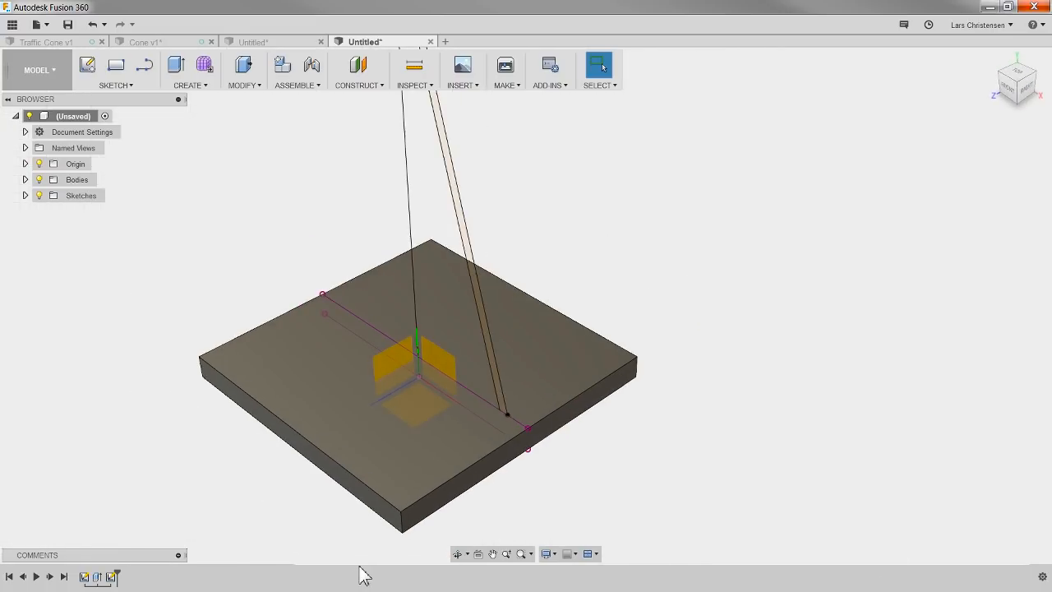
scroll(203, 449, down, 2)
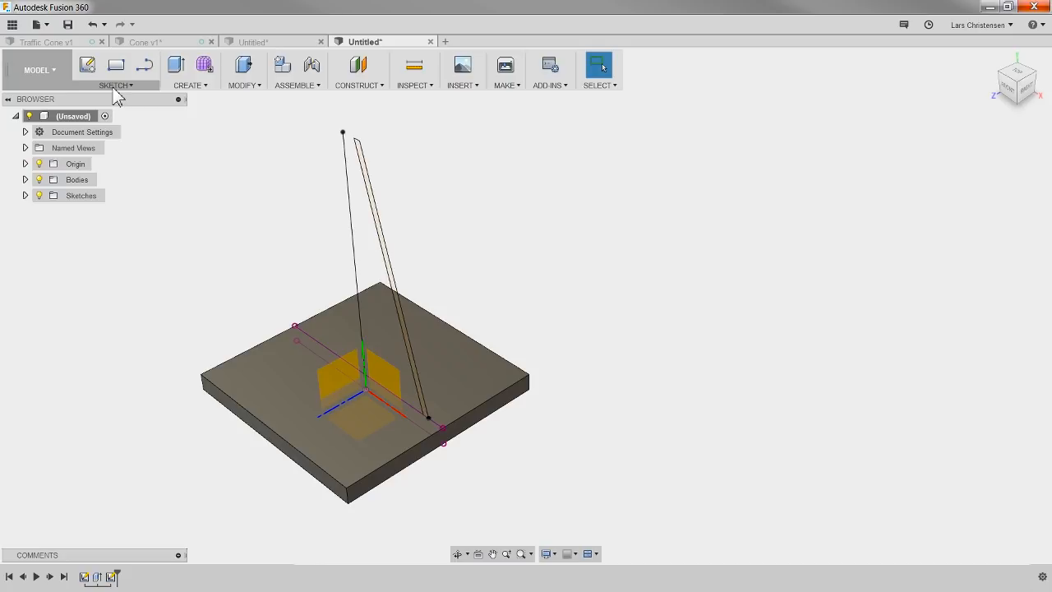
click(87, 69)
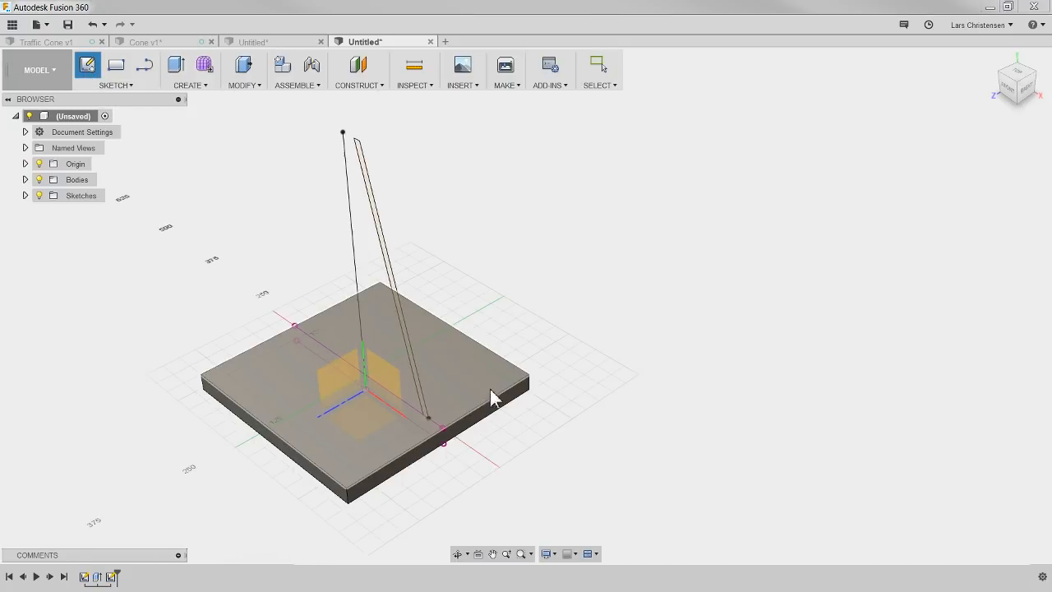
click(465, 386)
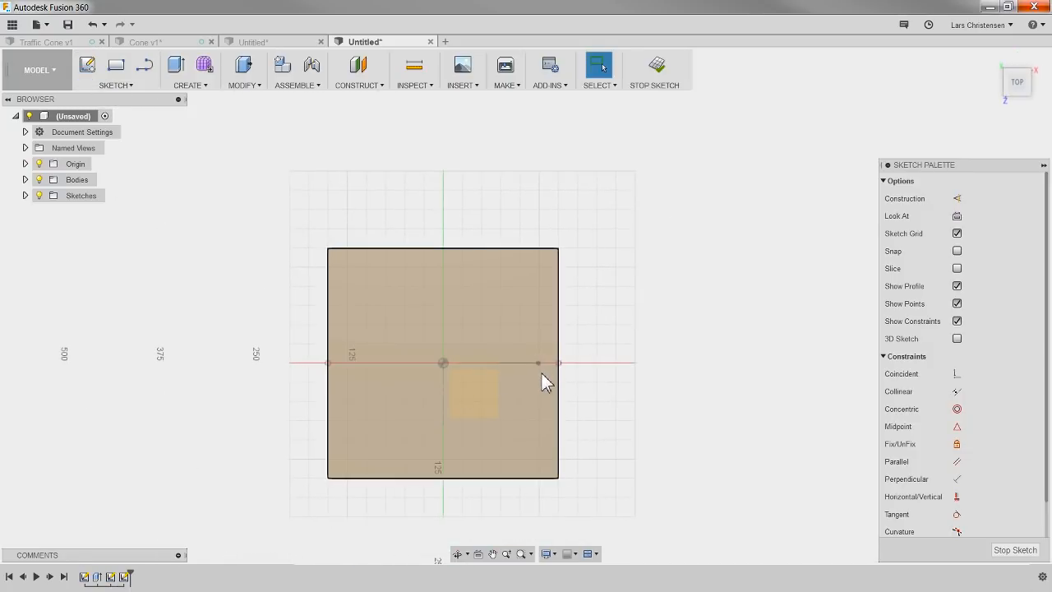
Step: Draw a 200 mm line from the wall profile's outer lower endpoint, perpendicular to the profile plane and extending past the base's back edge
click(144, 70)
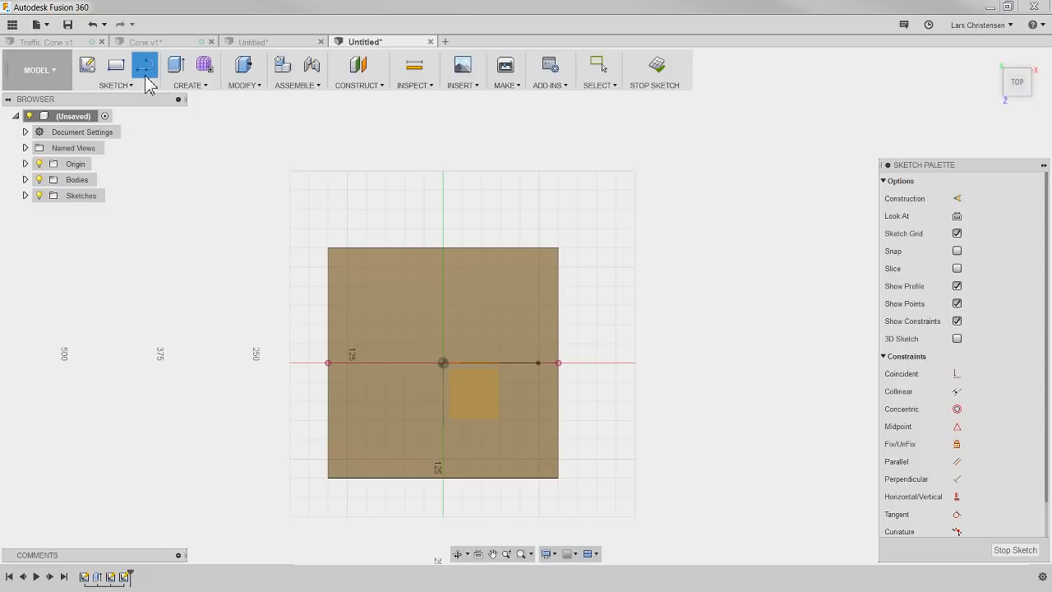
click(539, 362)
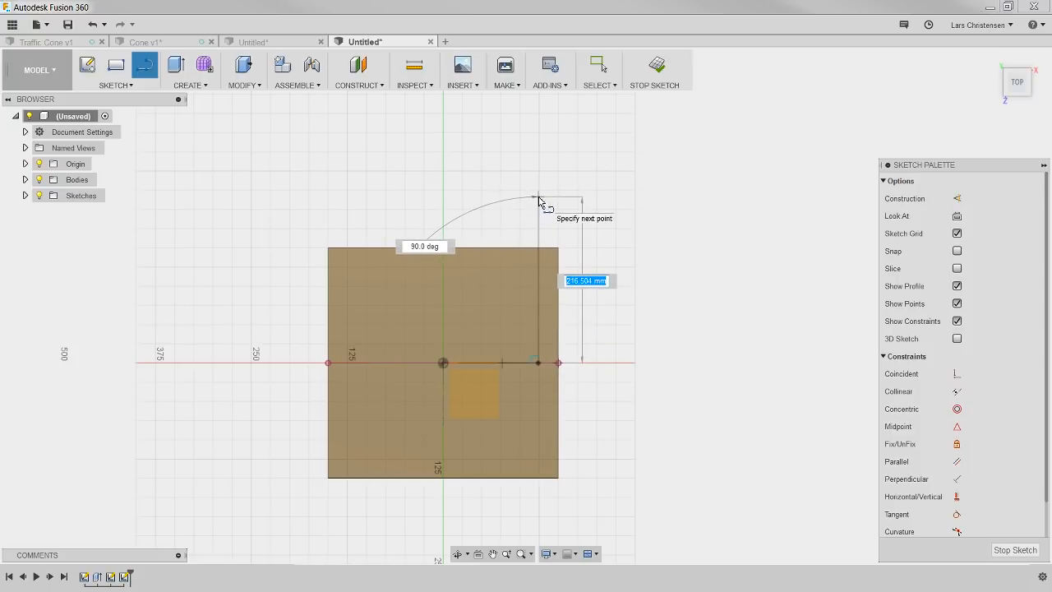
text(200)
key(Return)
key(Escape)
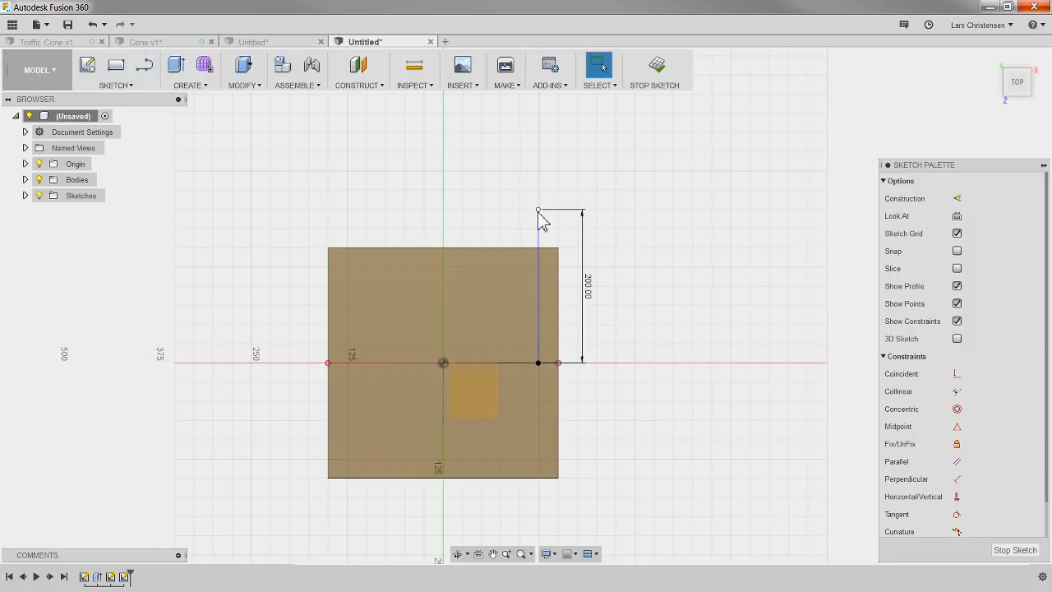
Step: Swing the free end of the 200 mm line aside to test its freedom, and apply a Horizontal/Vertical constraint to the line
drag(538, 212, 578, 218)
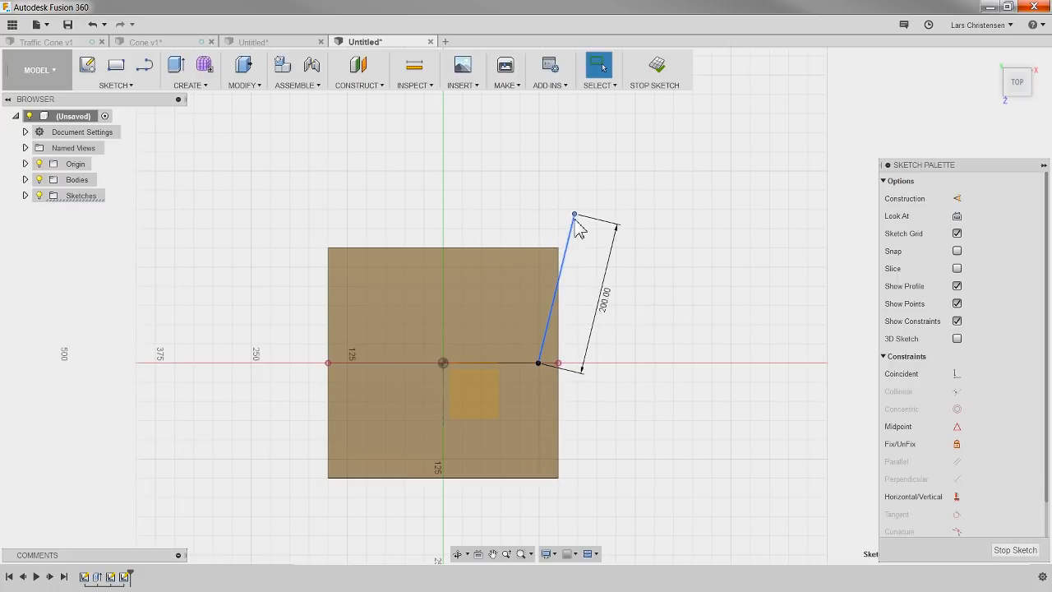
click(957, 497)
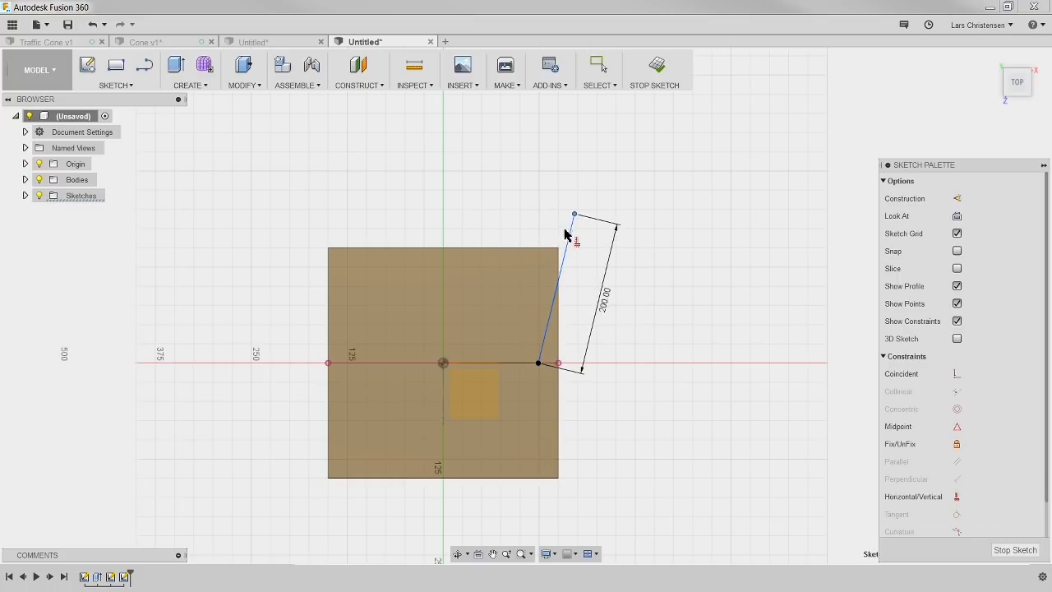
key(Escape)
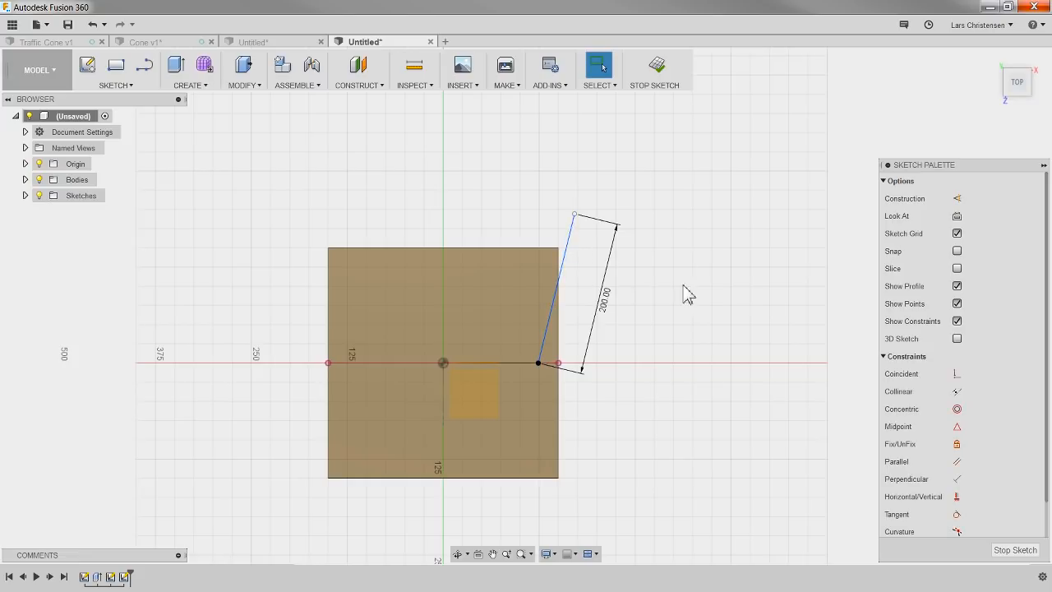
click(957, 497)
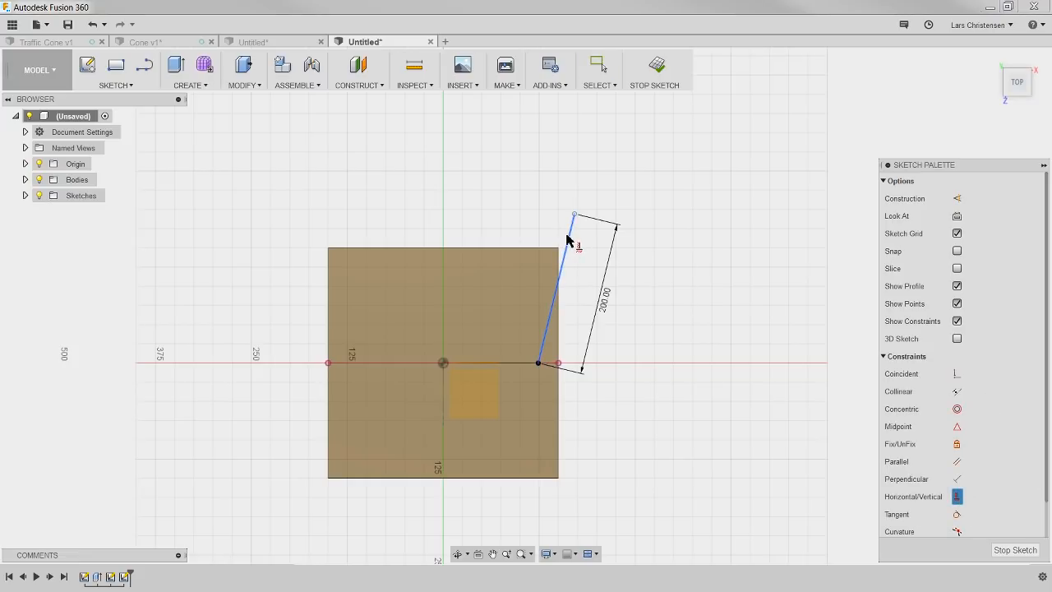
click(569, 234)
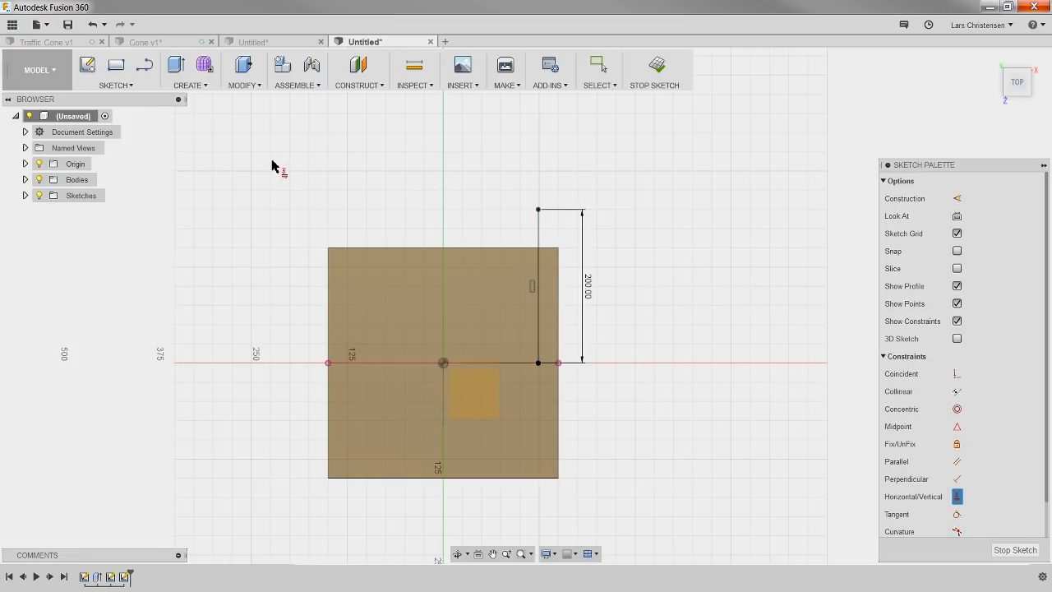
Step: Draw a tangent arc of about 120 mm radius from the 200 mm line's free end, curving away from the base plate
click(120, 85)
mouse_move(96, 161)
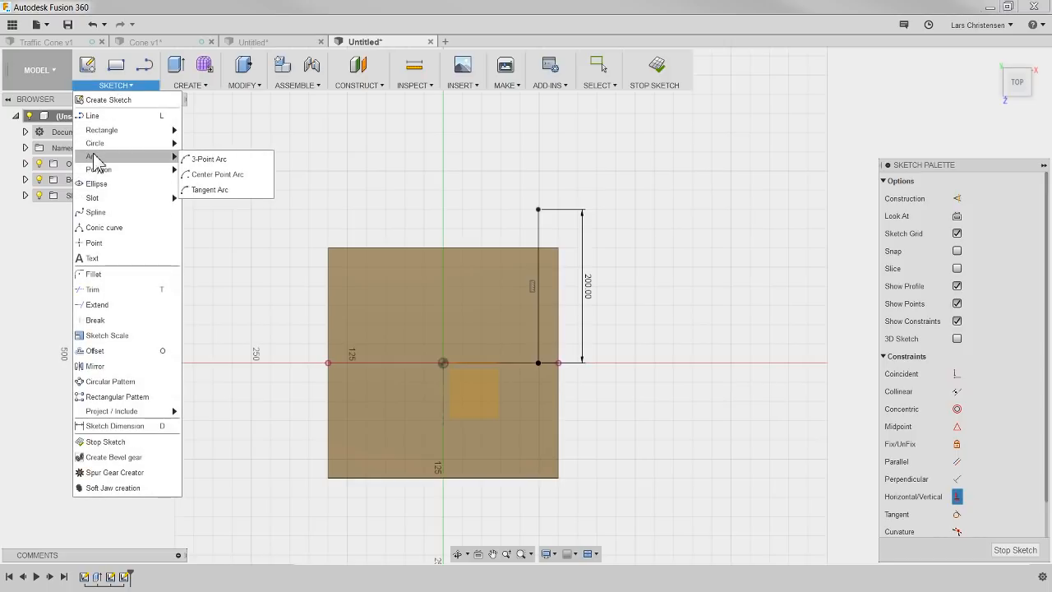
click(216, 191)
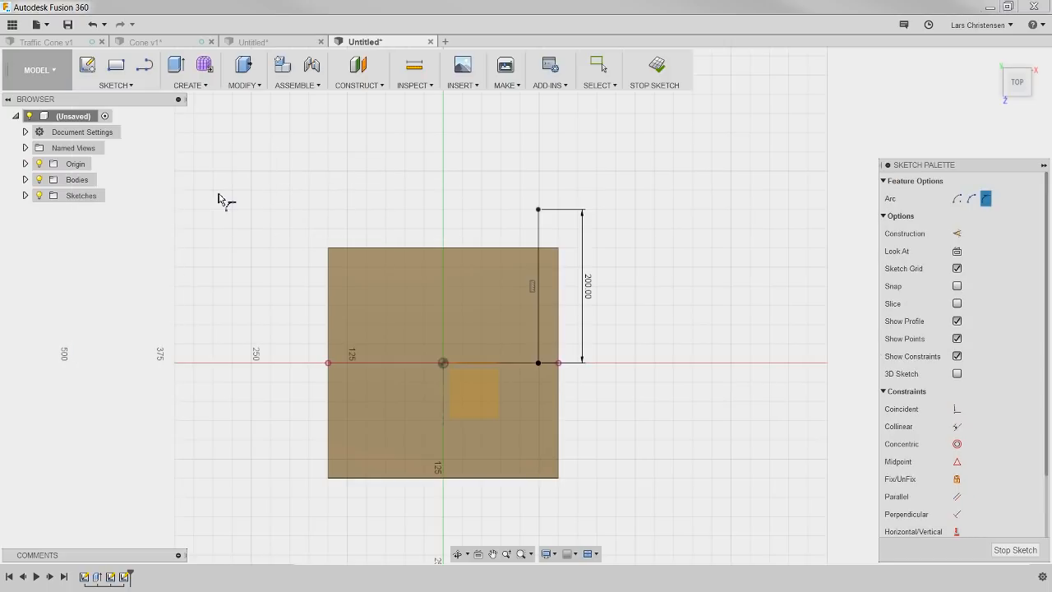
click(538, 211)
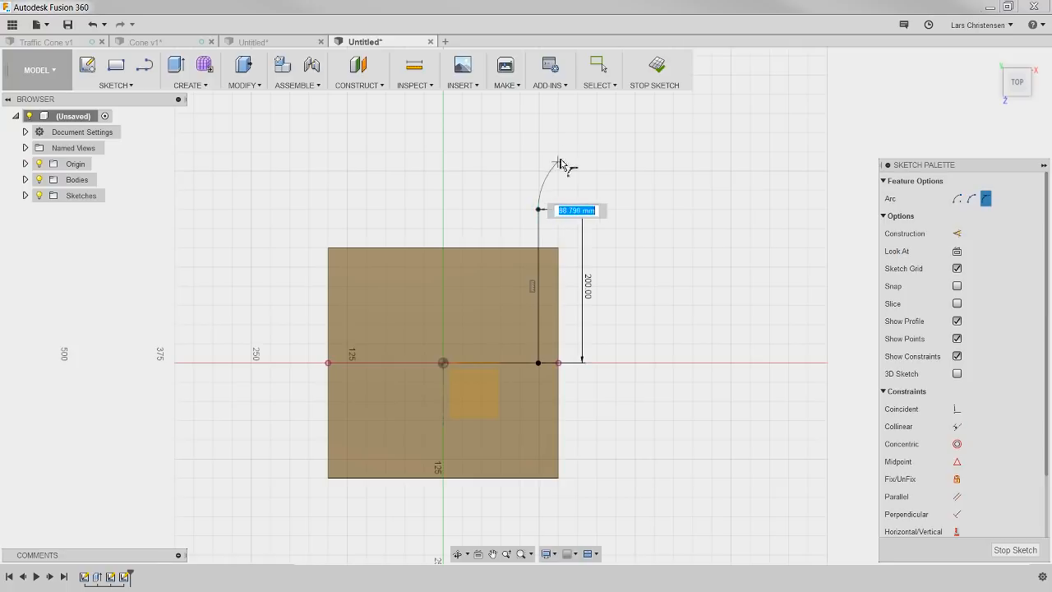
click(615, 121)
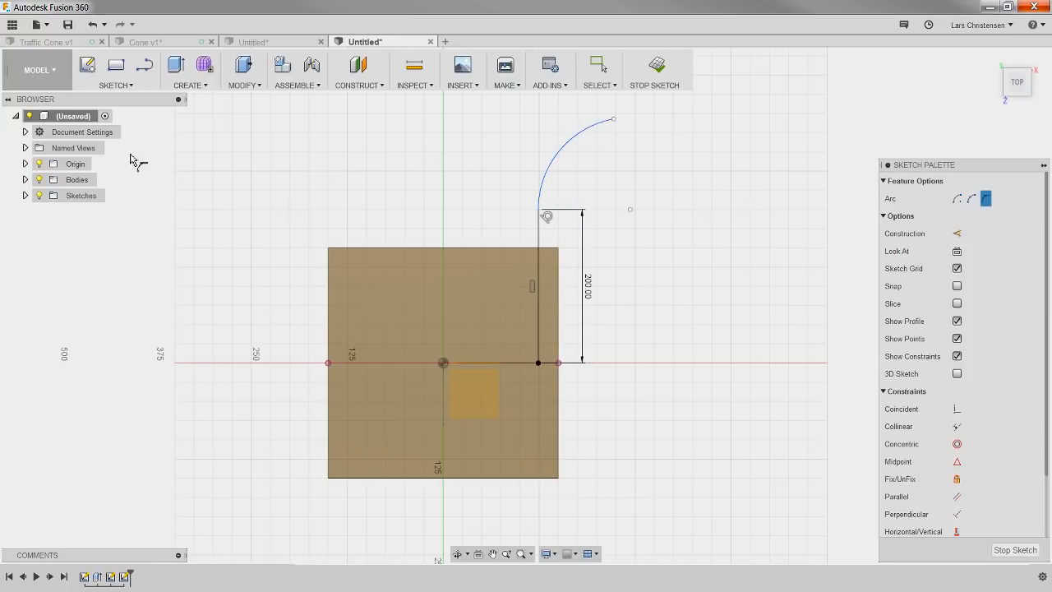
Step: Draw a line about 171 mm long from the arc's free end, continuing tangent to the arc
click(143, 66)
click(615, 121)
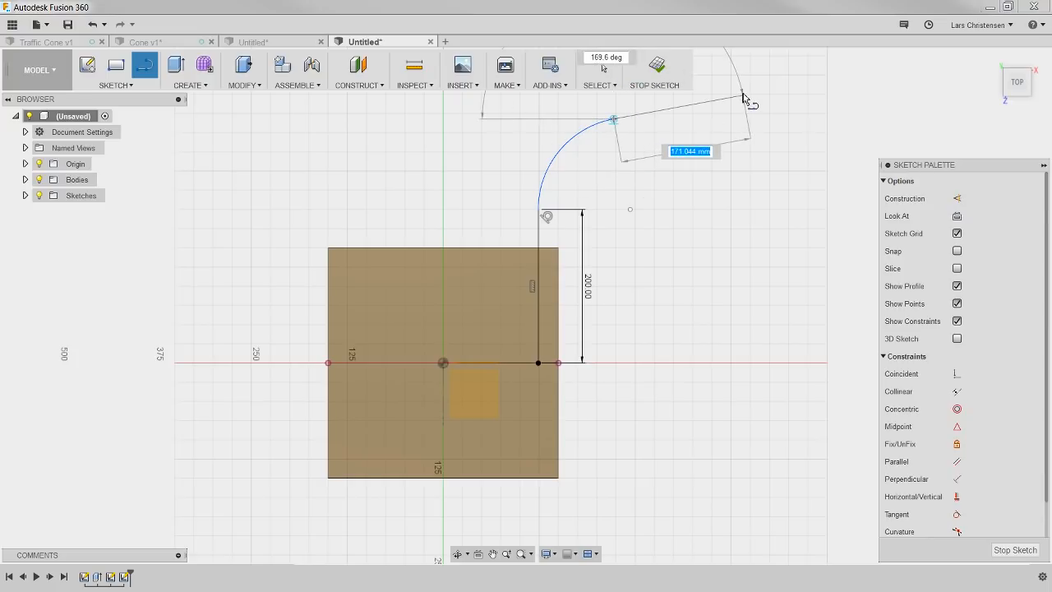
click(737, 114)
scroll(622, 212, down, 1)
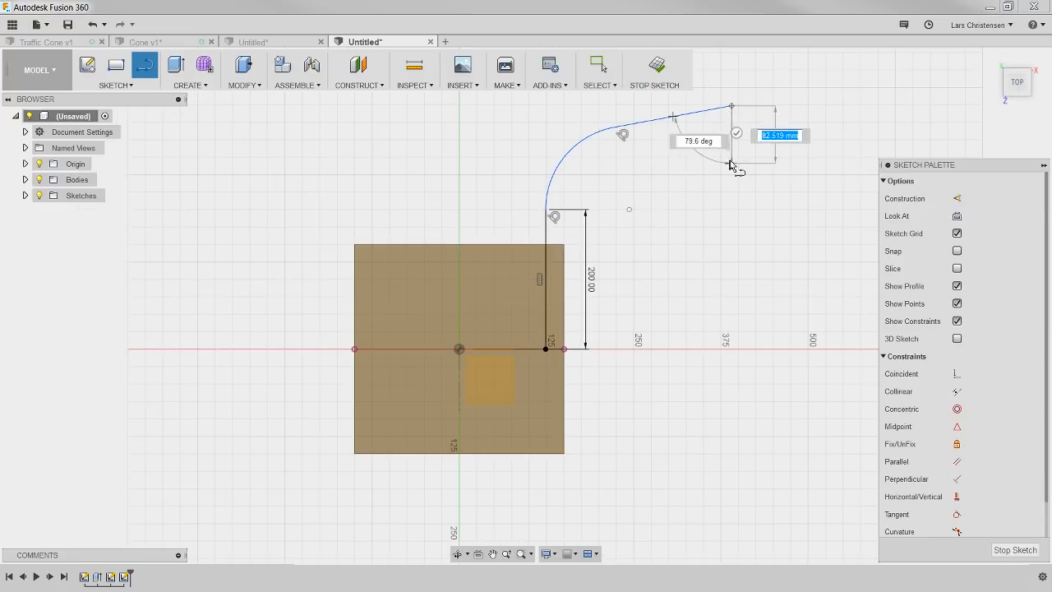
click(737, 134)
scroll(390, 326, down, 2)
scroll(556, 227, up, 2)
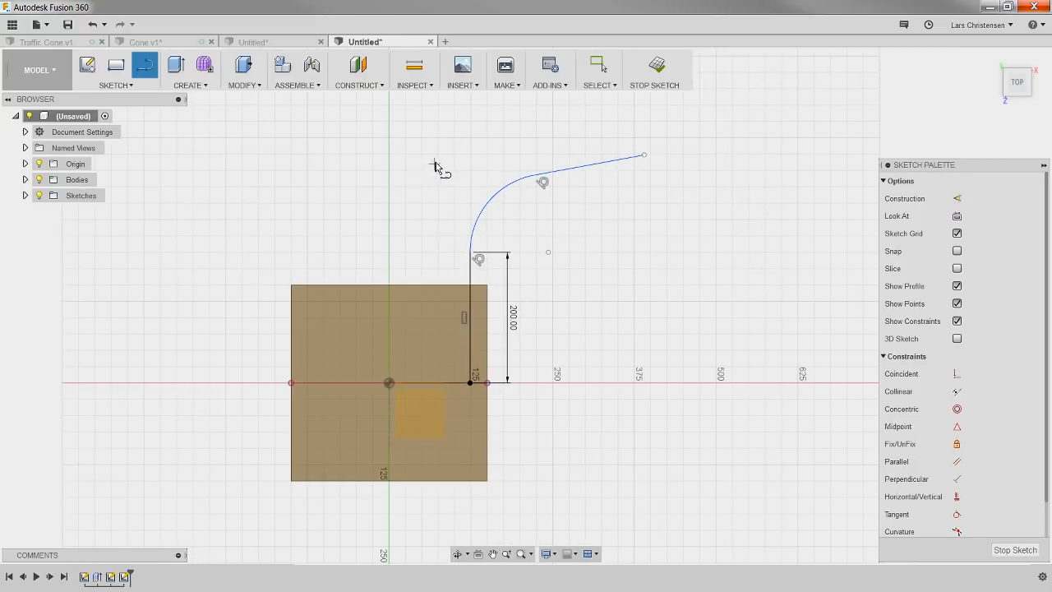
key(Escape)
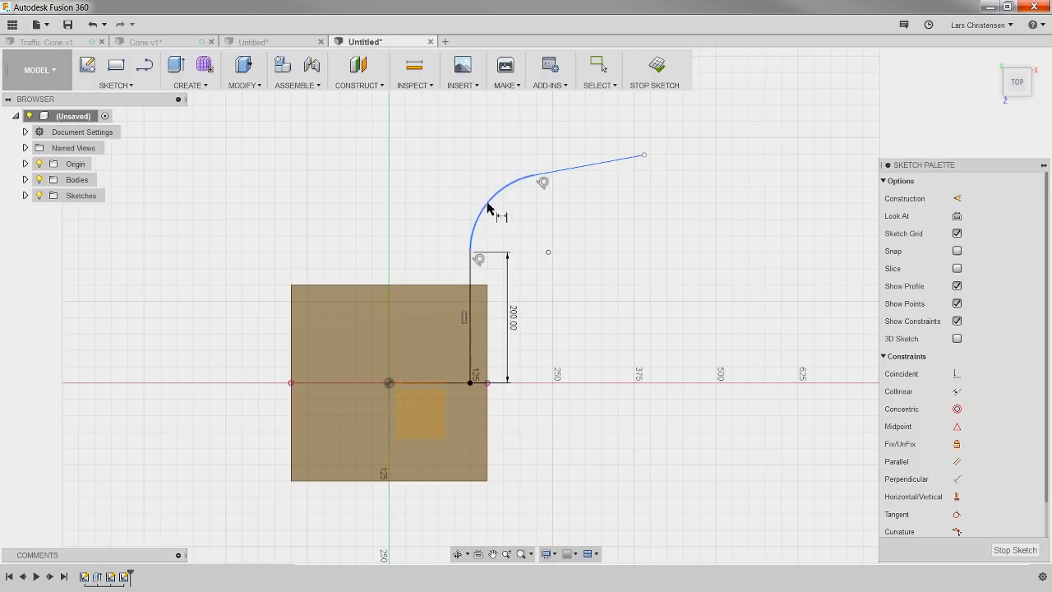
Step: Dimension the angle between the vertical line and the outer slanted line as 80 degrees
click(472, 292)
click(574, 170)
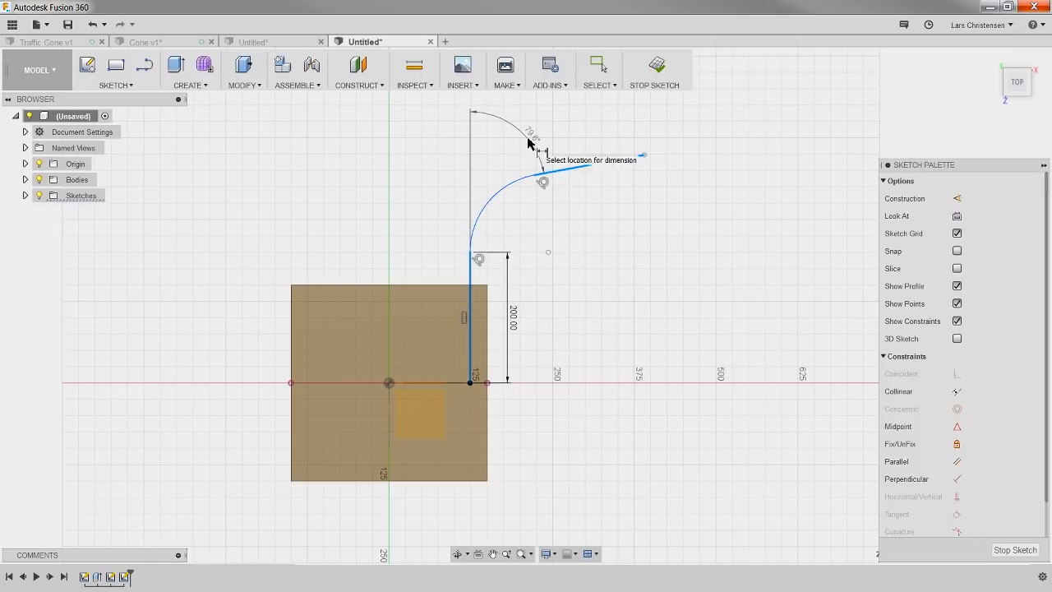
click(527, 139)
text(80)
key(Return)
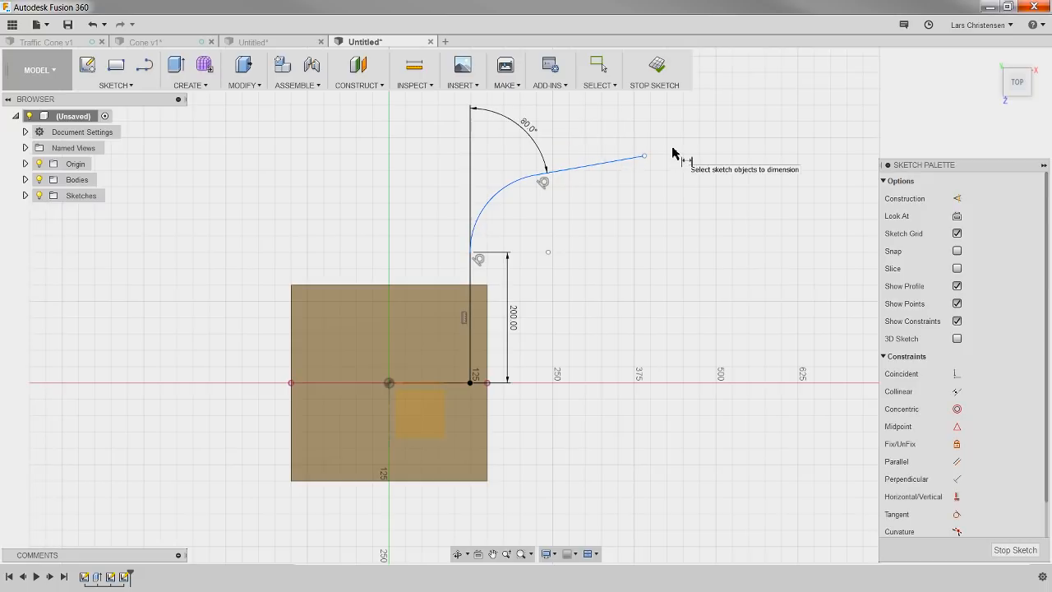
Step: Dimension the radius of the tangent arc as 120 mm
click(482, 212)
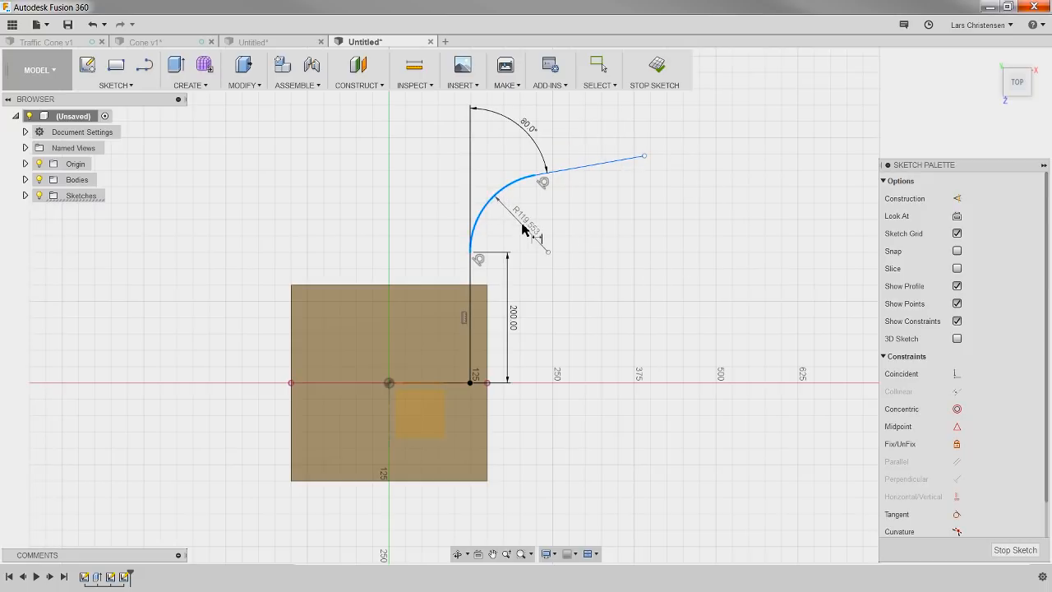
click(536, 230)
text(120)
key(Return)
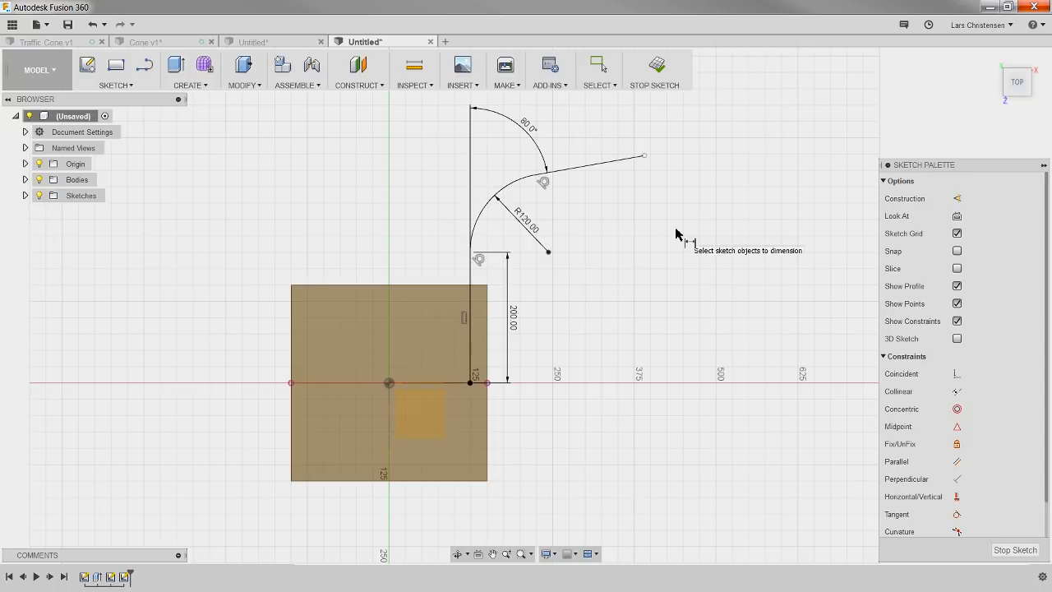
Step: Dimension the horizontal distance between the path's start point and far endpoint as 260 mm, and finish the sketch
click(644, 156)
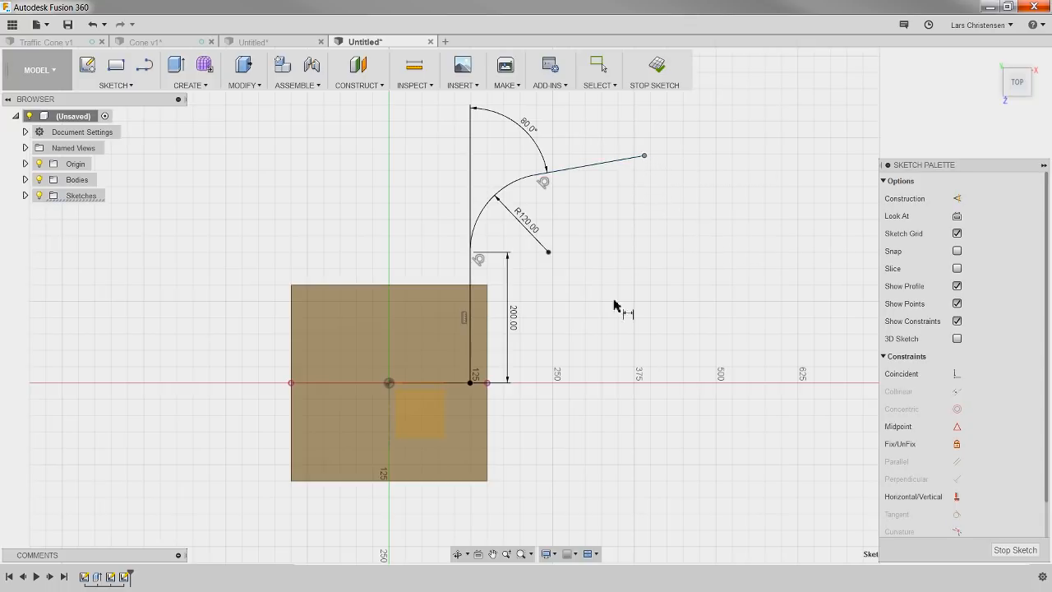
click(471, 383)
click(578, 429)
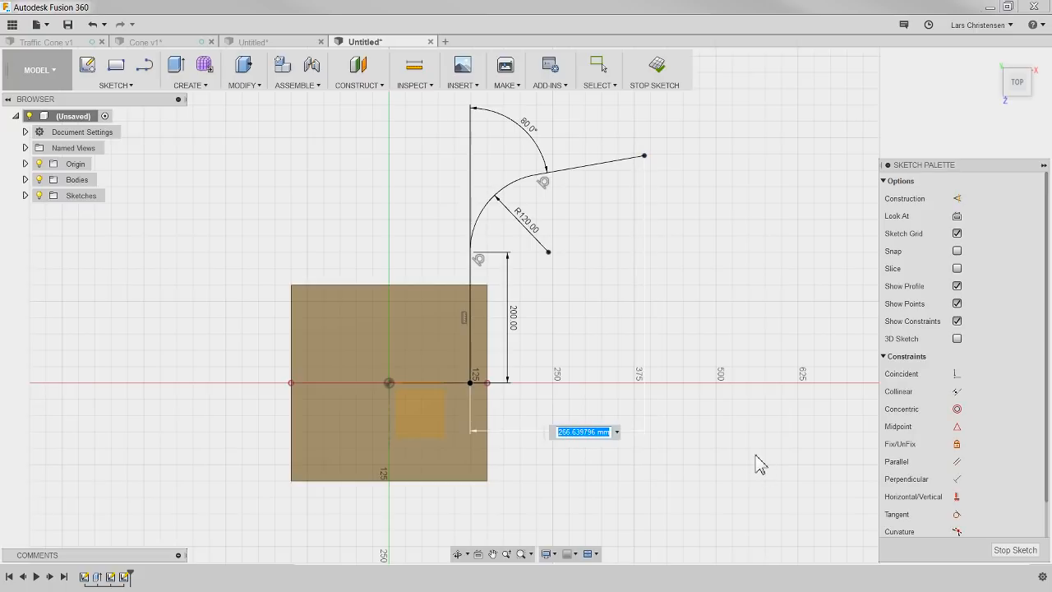
text(260)
key(Return)
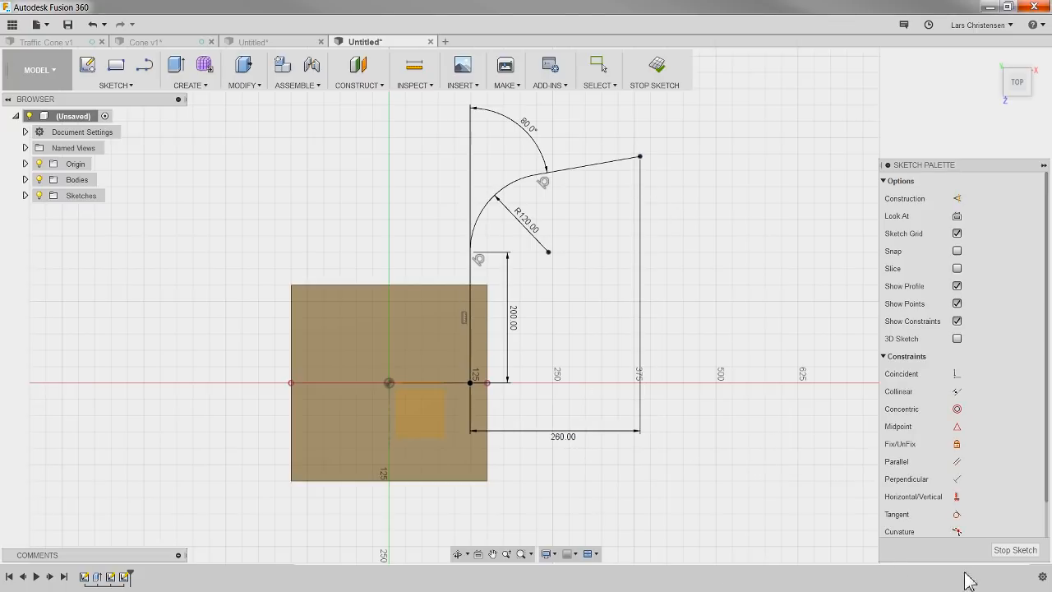
click(1014, 551)
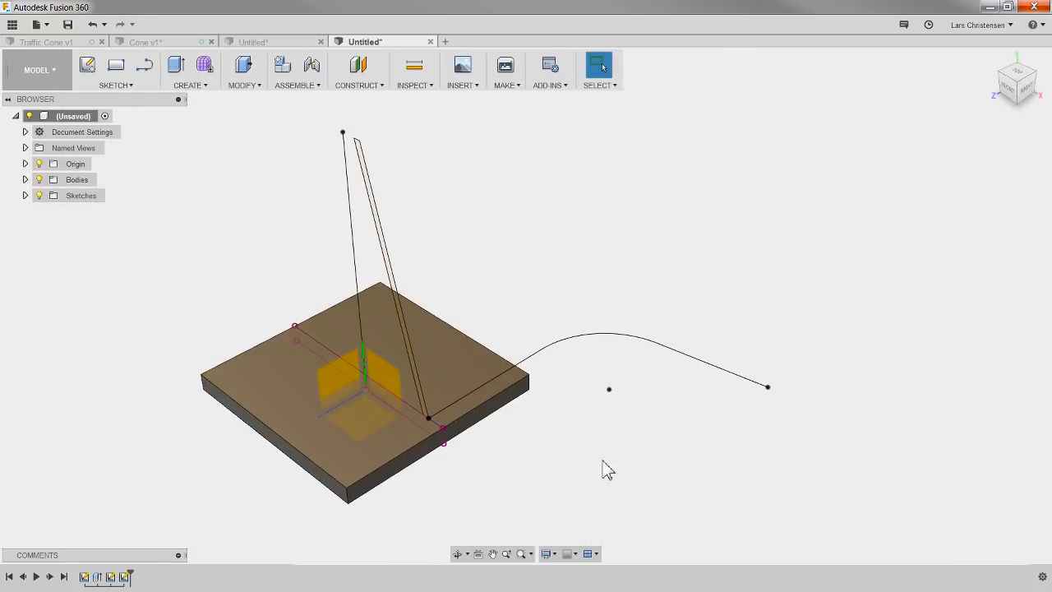
Step: Highlight the wall profile sketch and the path sketch in turn to check what each contains
click(110, 578)
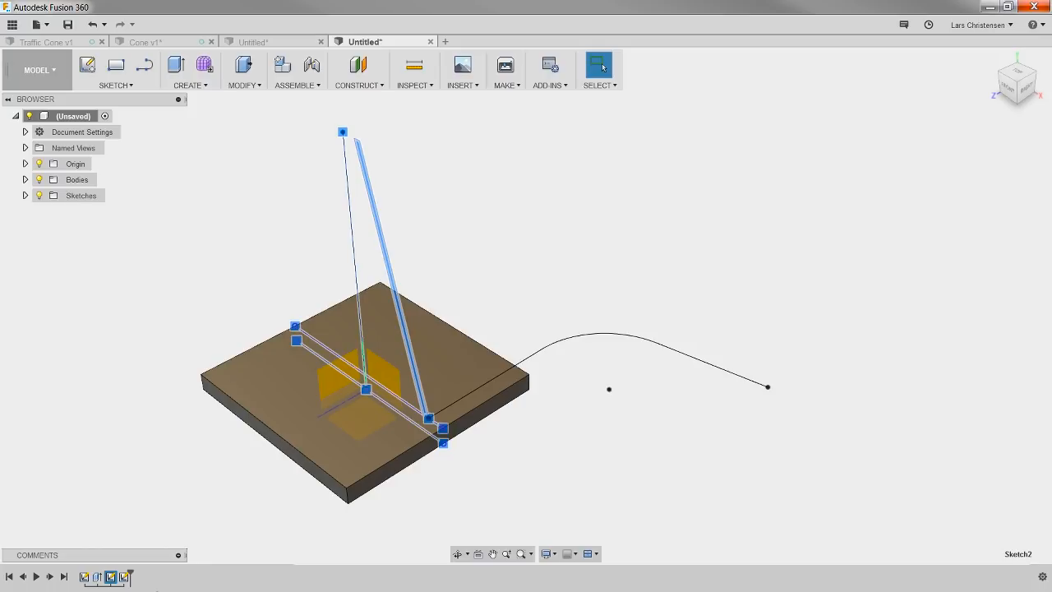
click(125, 577)
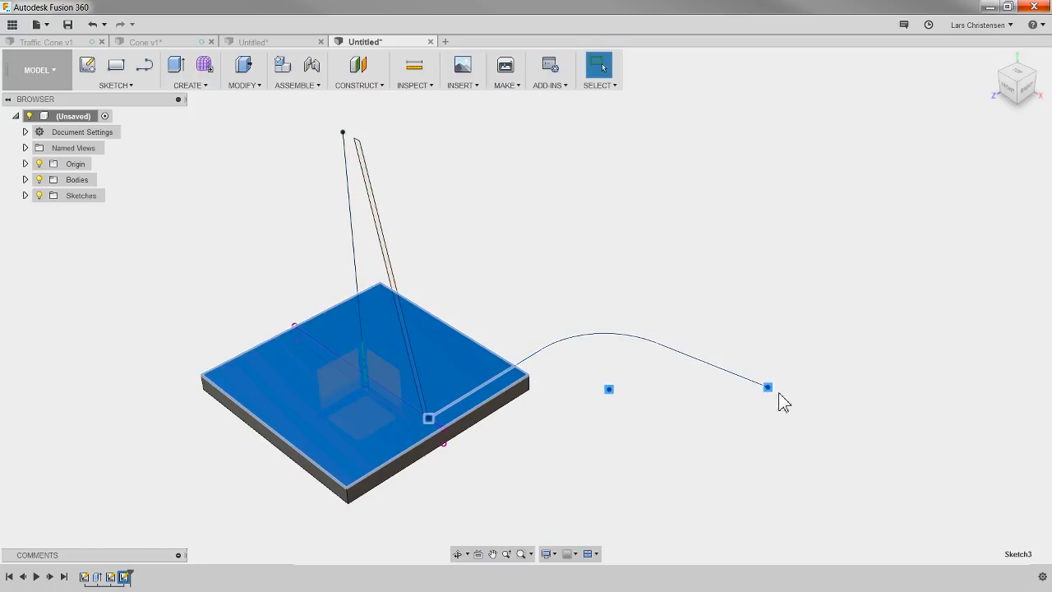
click(691, 457)
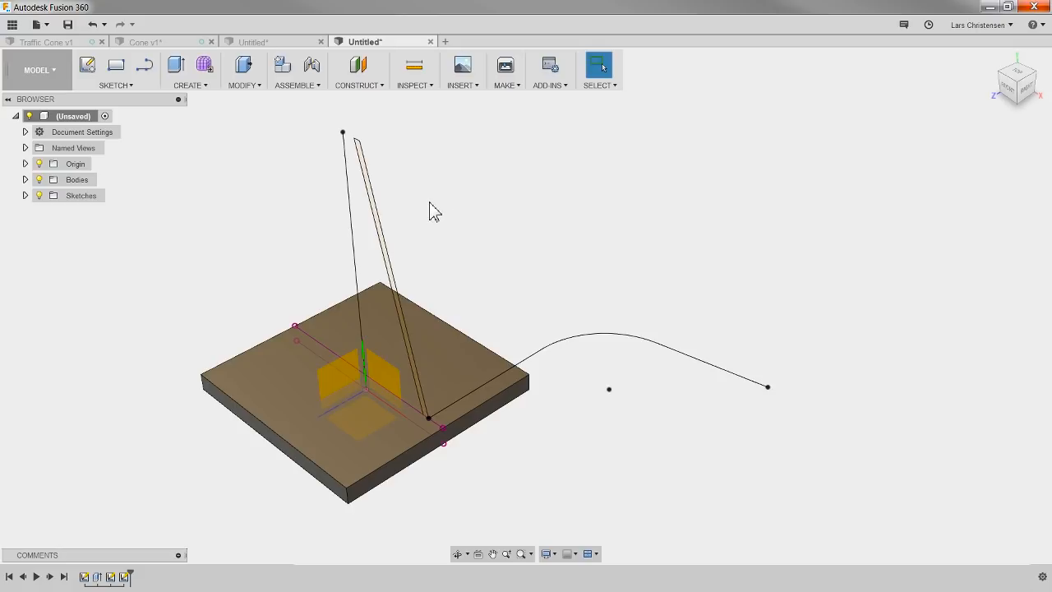
Step: Try a single-path perpendicular sweep of the slanted wall profile along the curved path, inspect the preview, and cancel it
click(198, 87)
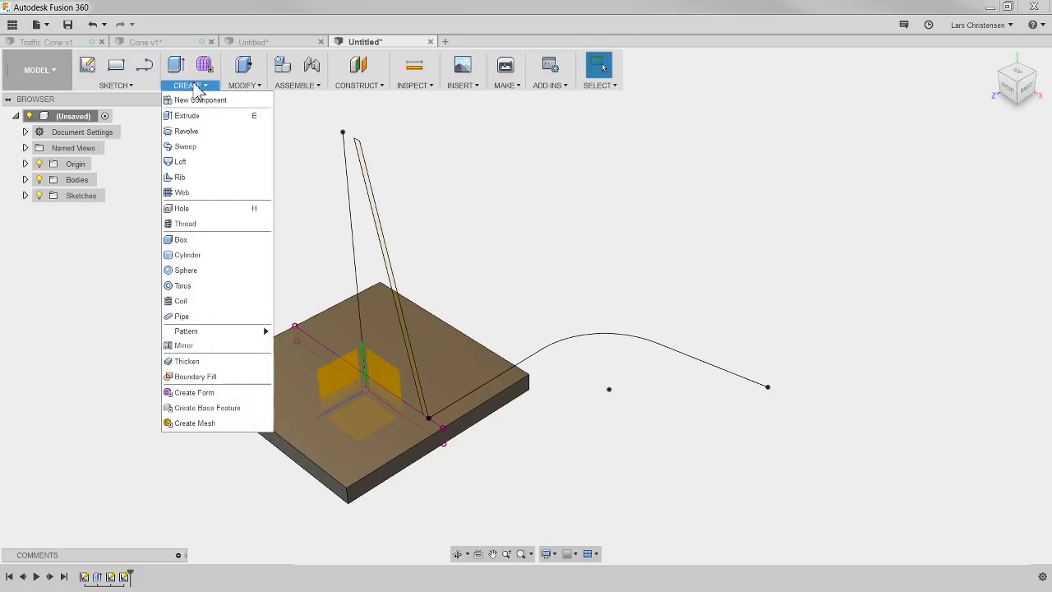
click(186, 146)
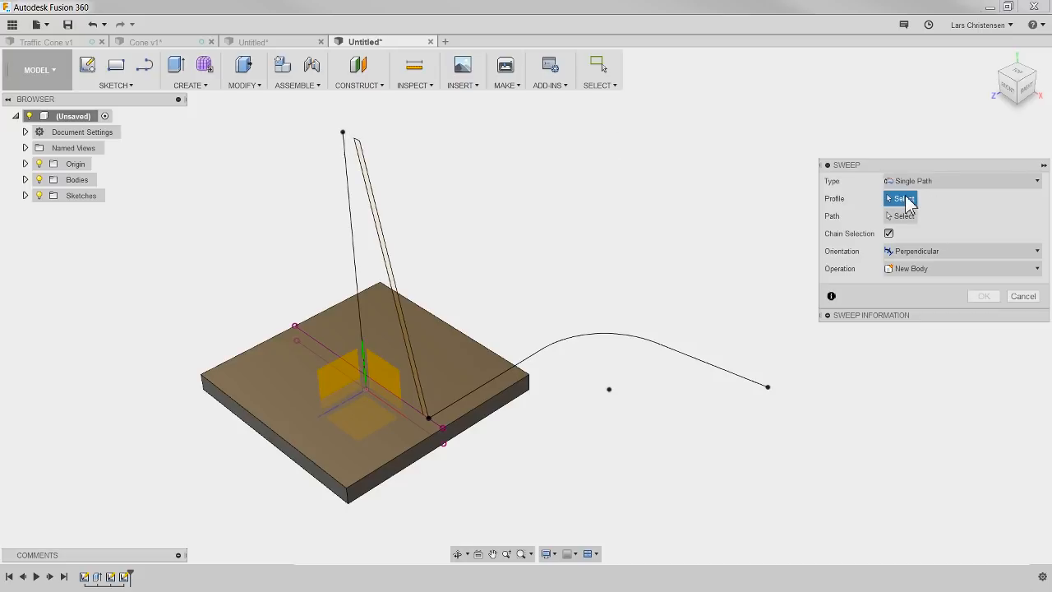
click(368, 171)
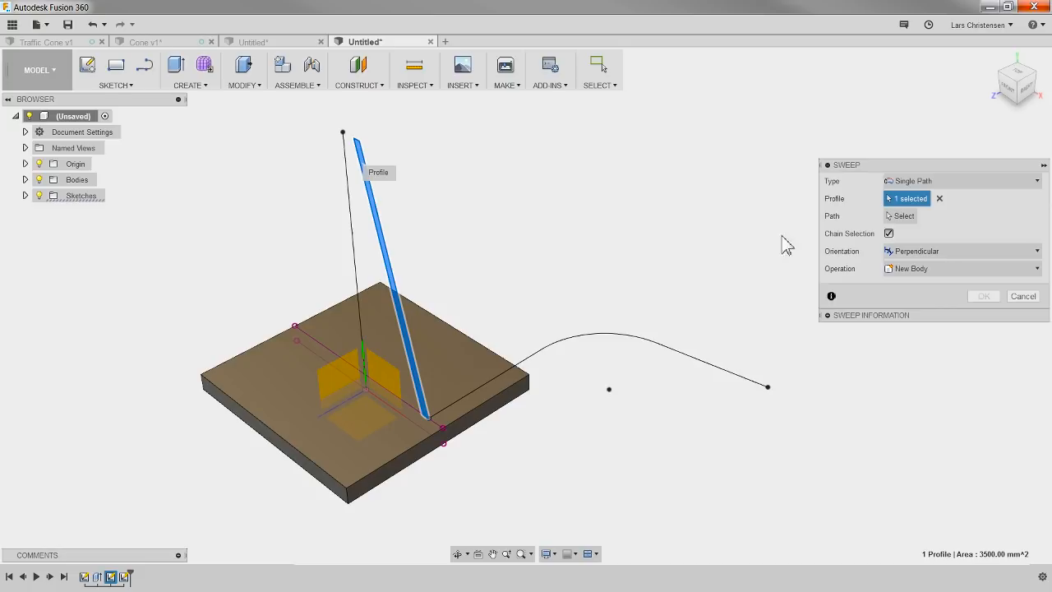
click(908, 220)
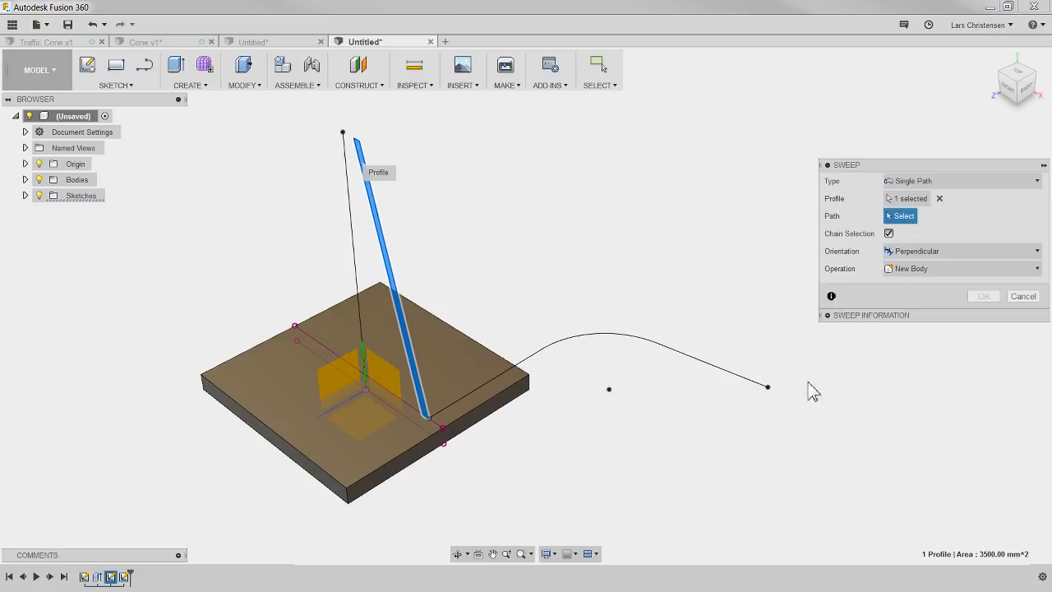
click(549, 352)
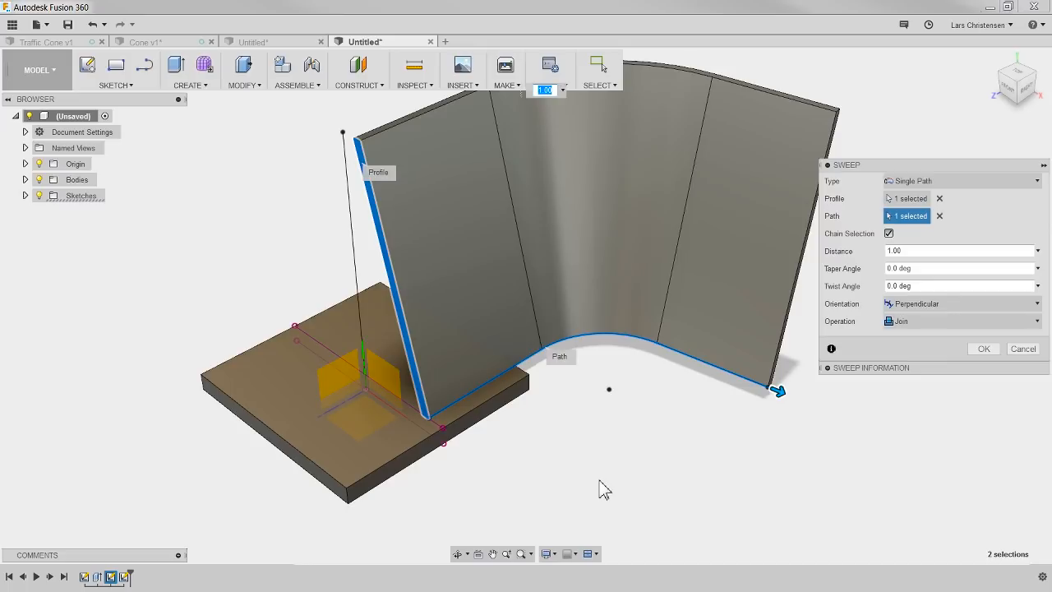
scroll(393, 487, down, 3)
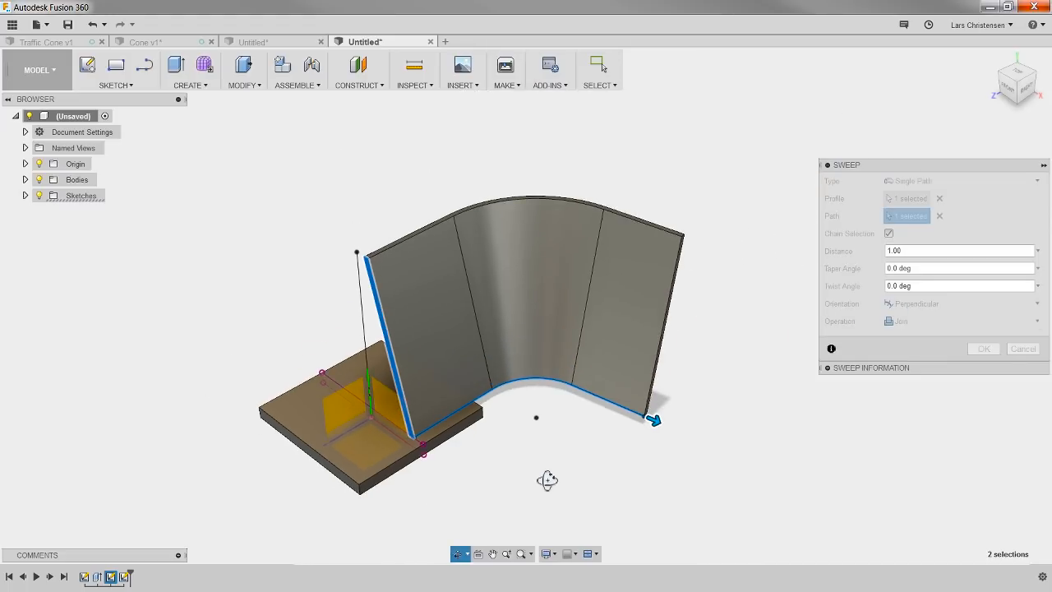
drag(548, 480, 575, 487)
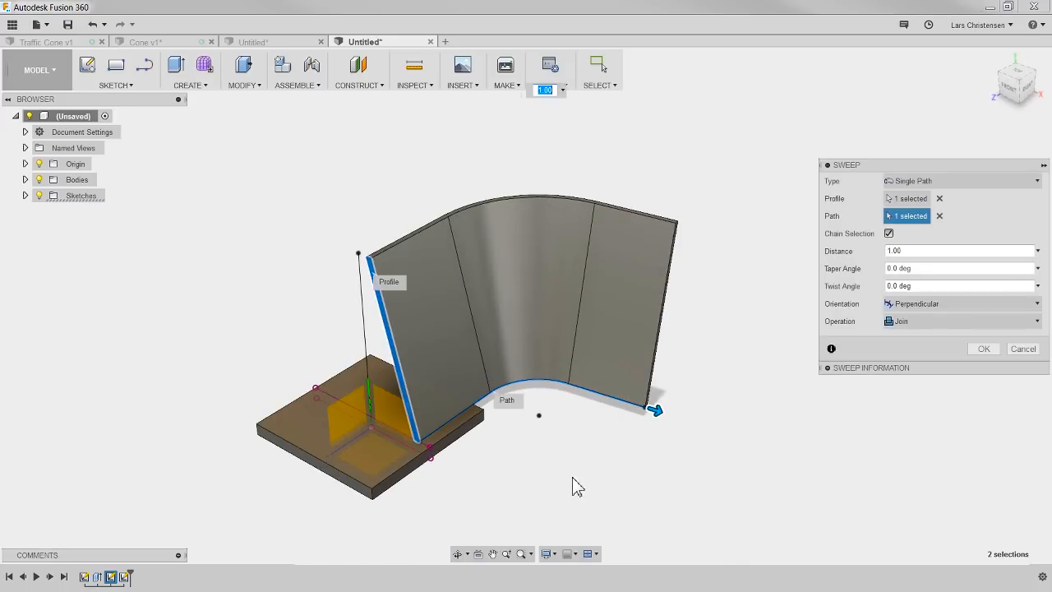
scroll(460, 492, up, 3)
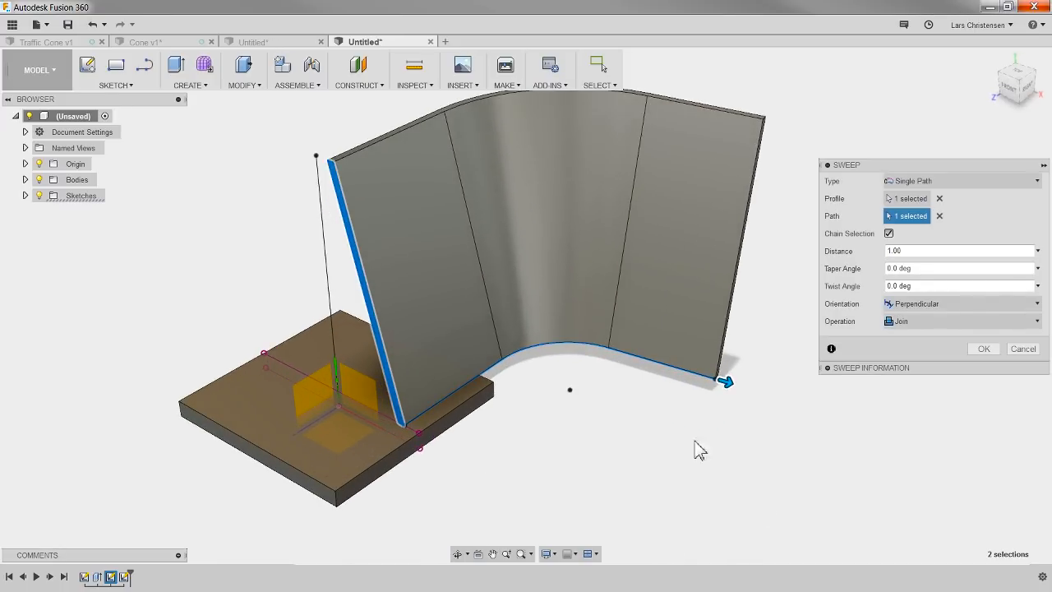
click(196, 85)
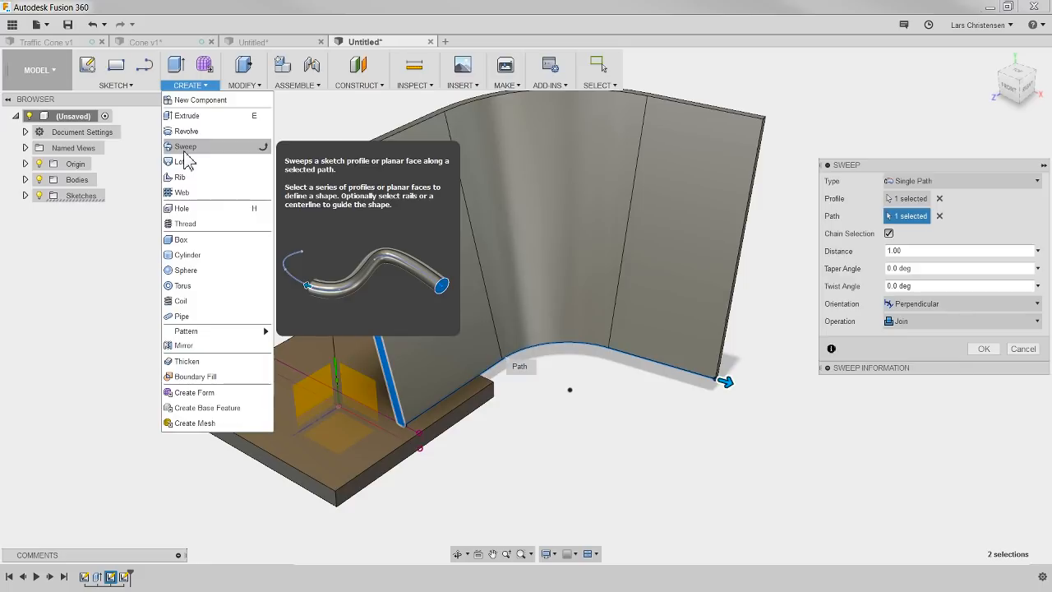
click(628, 472)
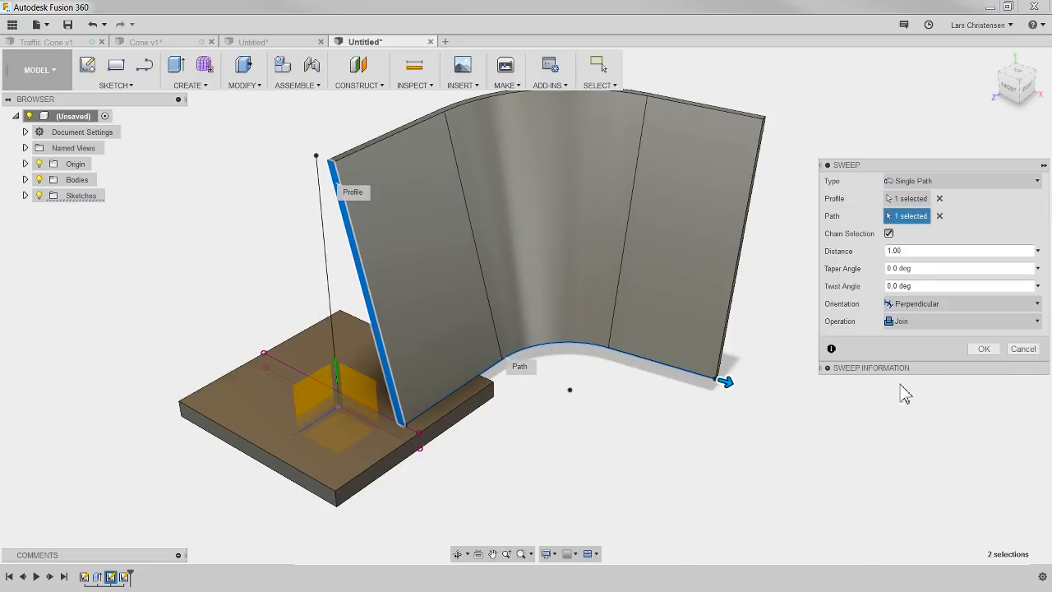
click(1023, 349)
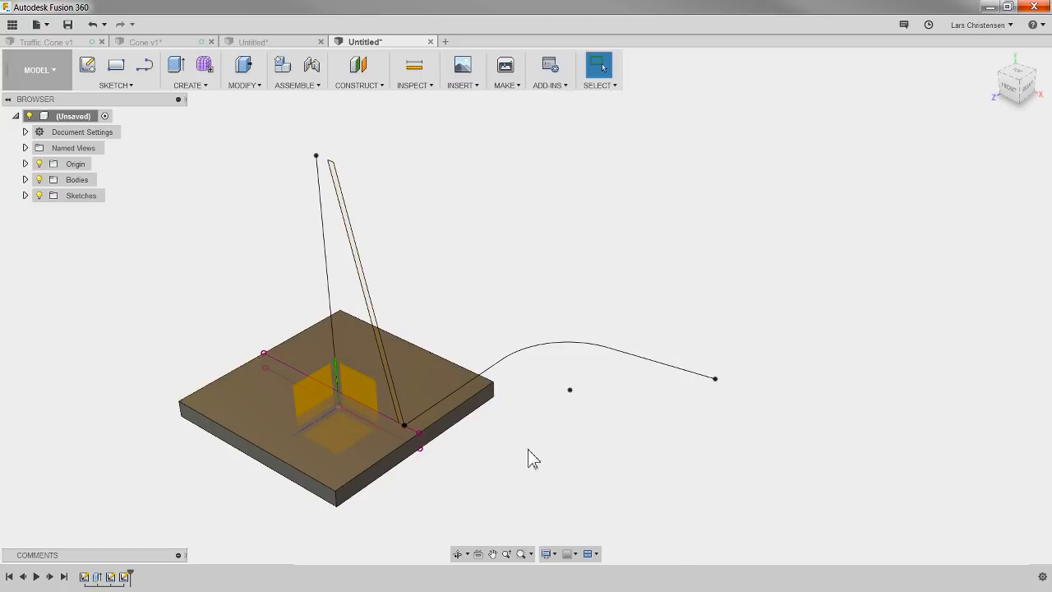
Step: Replace the curved path sketch with a circle on the plate's top face, centred on the origin and passing through the wall profile's outer bottom corner
click(125, 580)
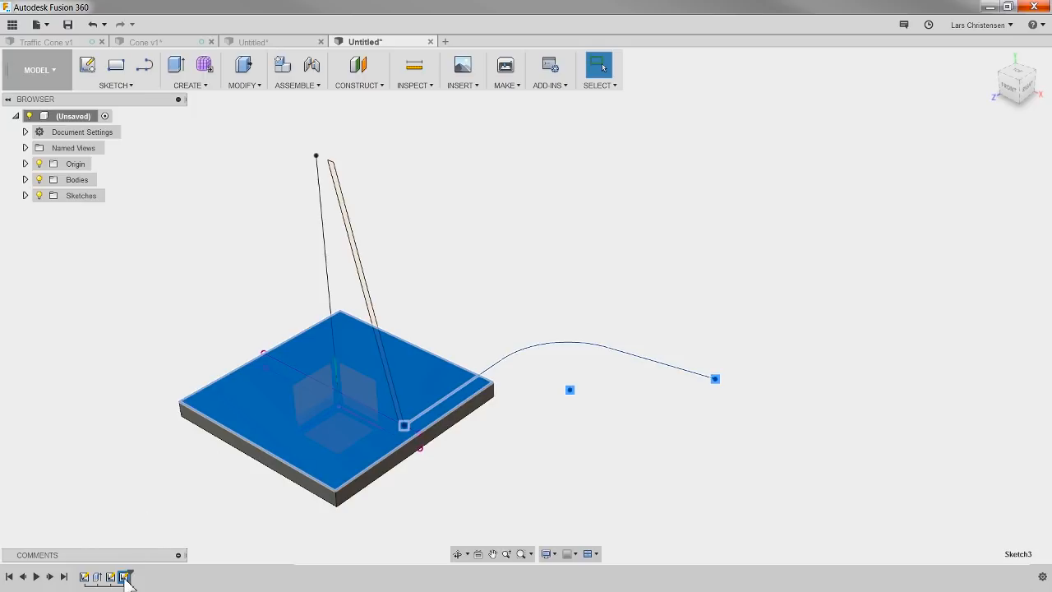
key(ctrl+z)
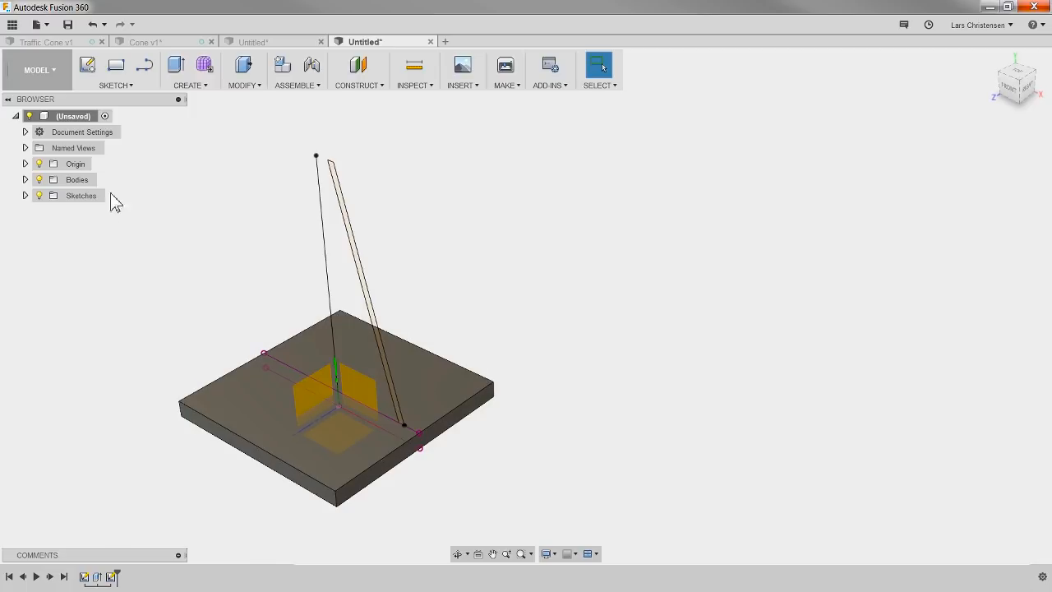
click(85, 65)
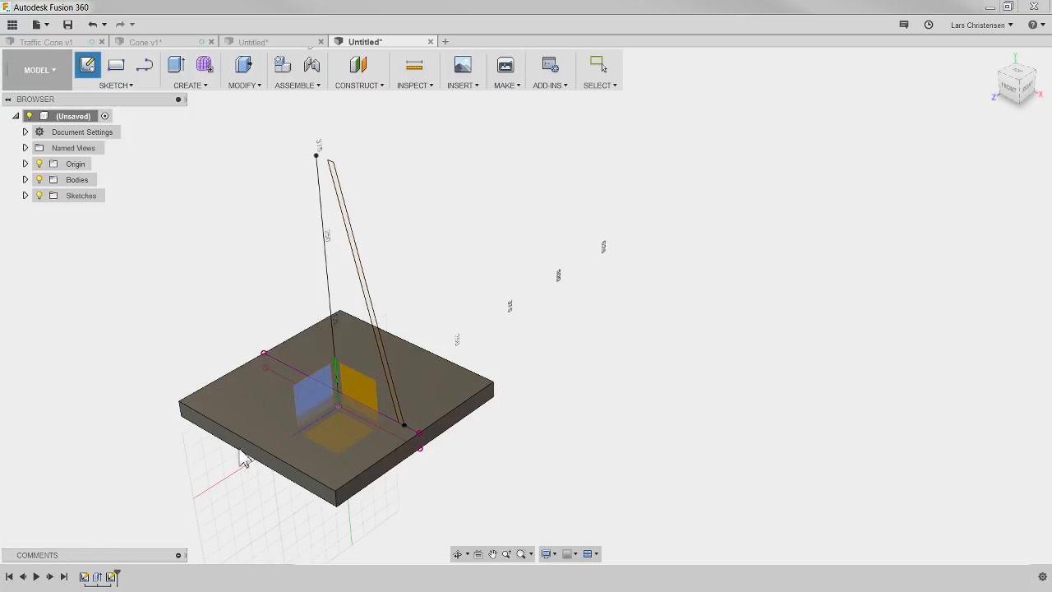
click(248, 412)
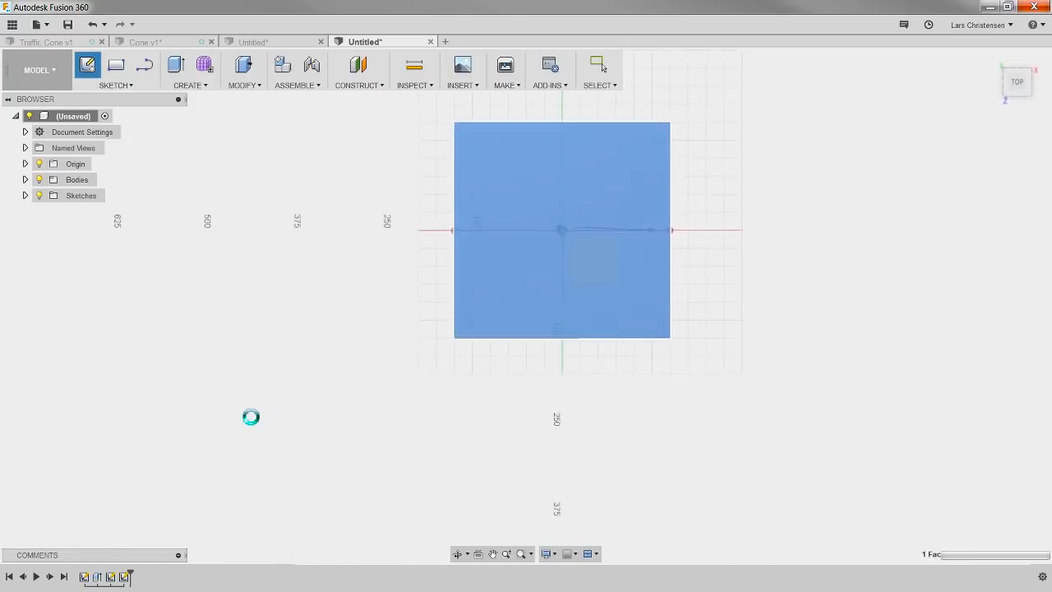
scroll(718, 173, up, 3)
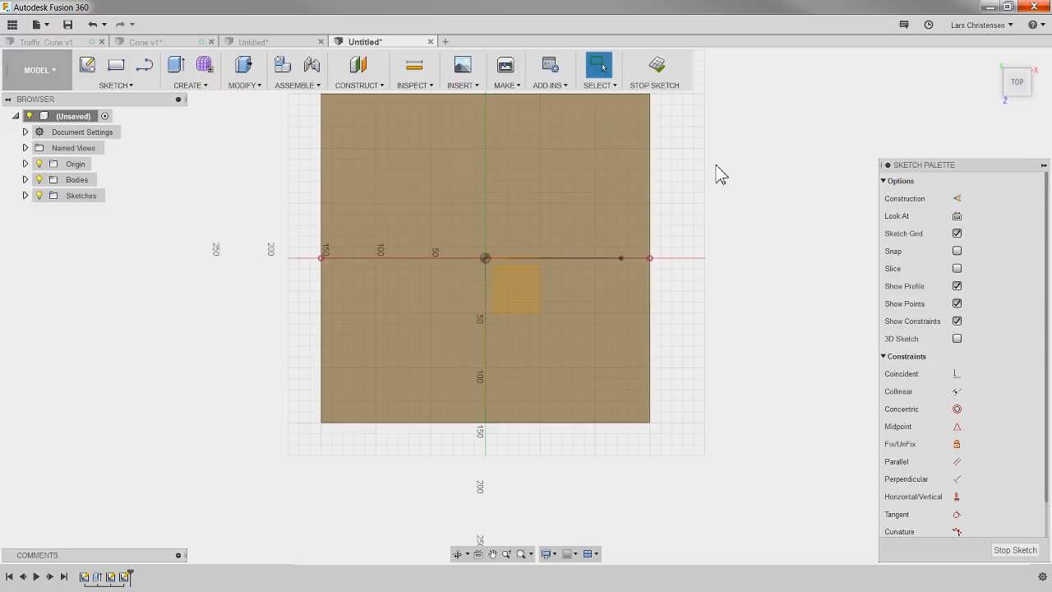
key(c)
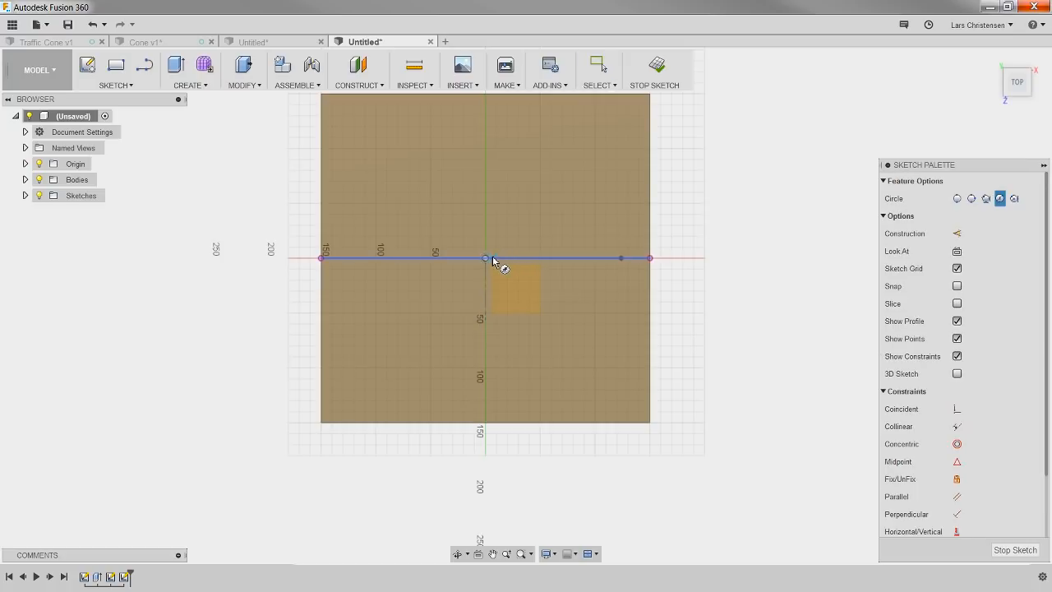
click(486, 260)
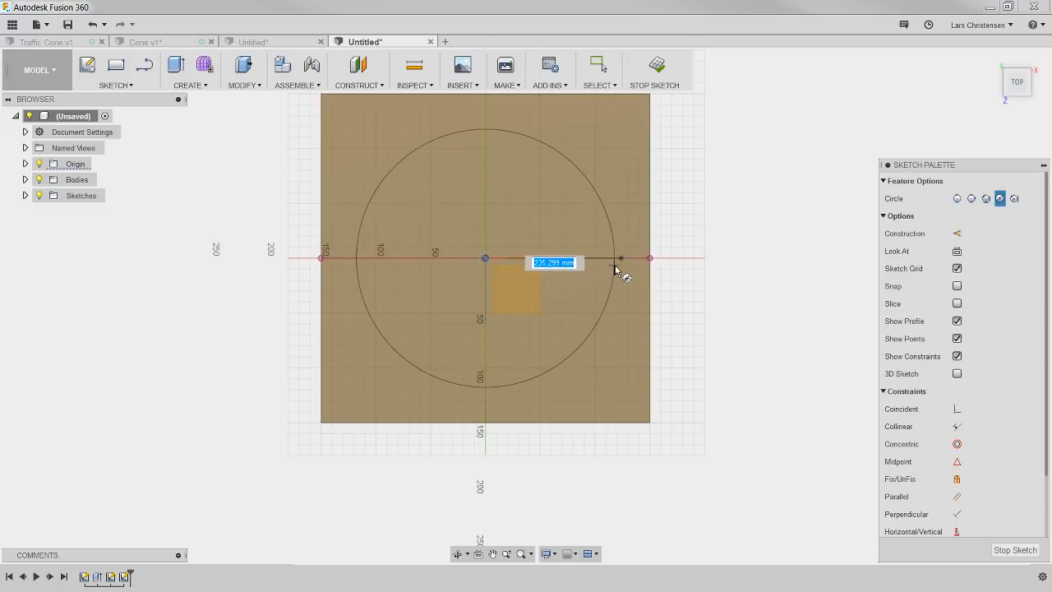
click(620, 261)
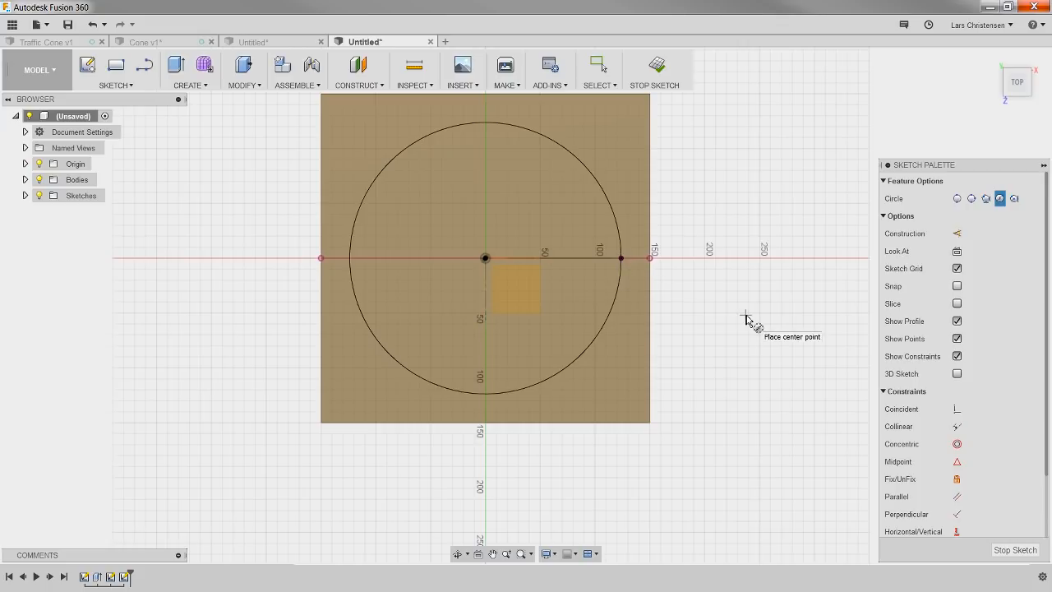
click(1017, 550)
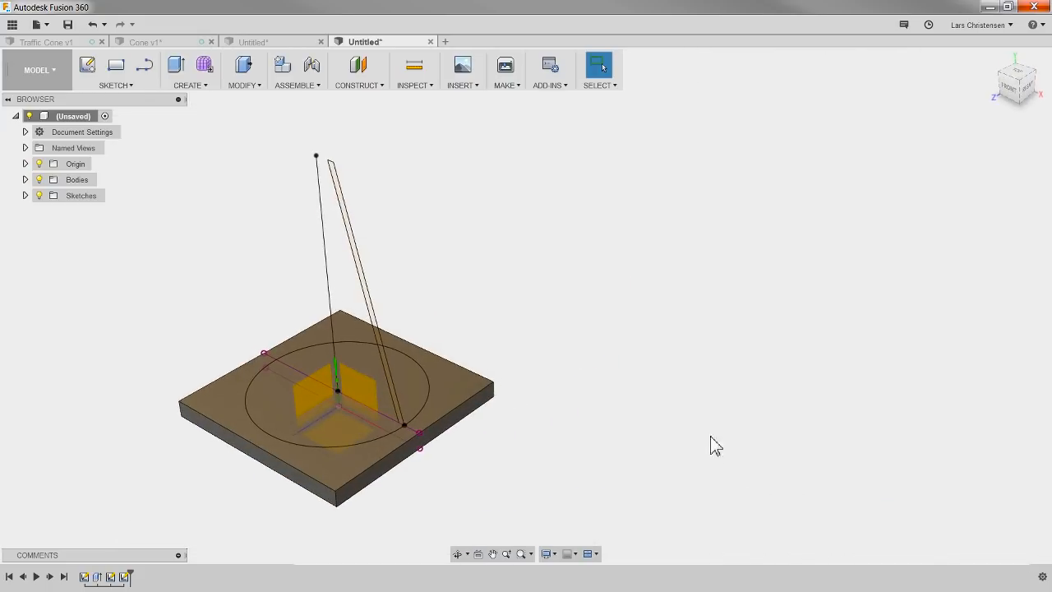
Step: Sweep the slanted wall profile along the circle as a single-path, perpendicular sweep joined to the base plate
scroll(226, 472, up, 3)
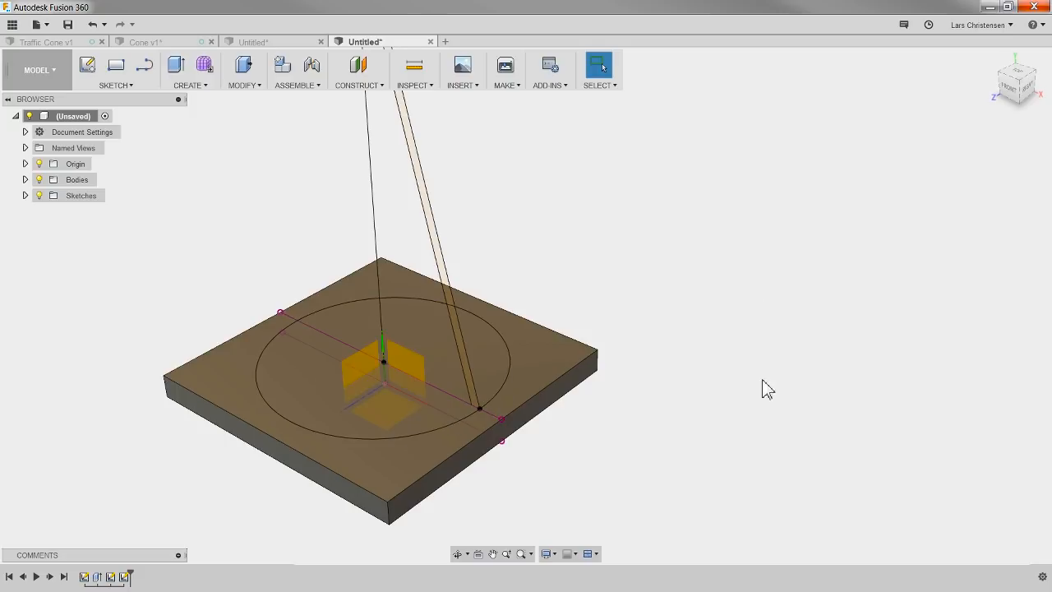
scroll(731, 390, down, 2)
click(191, 86)
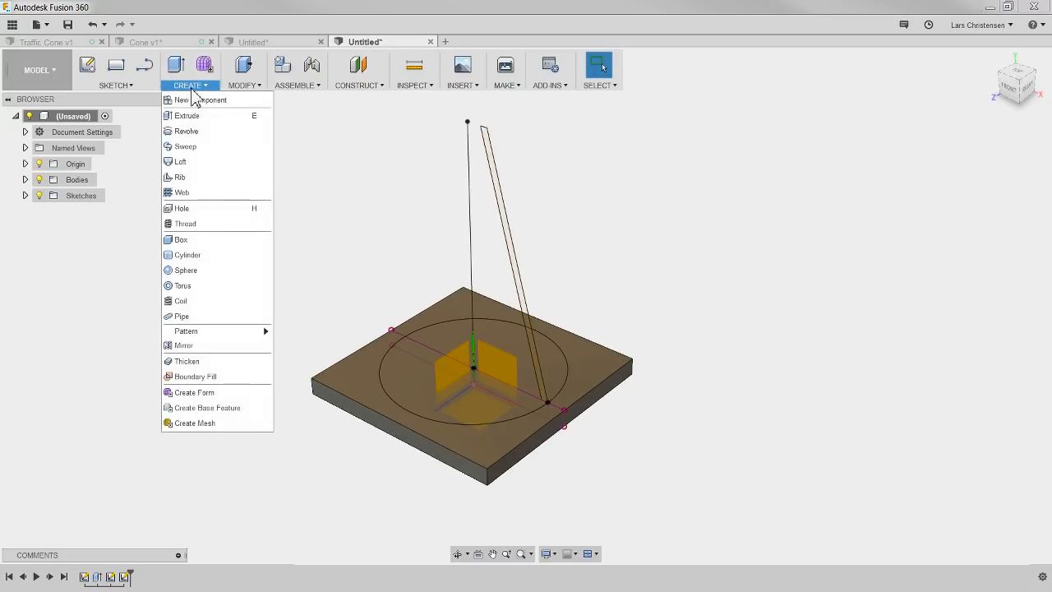
click(193, 147)
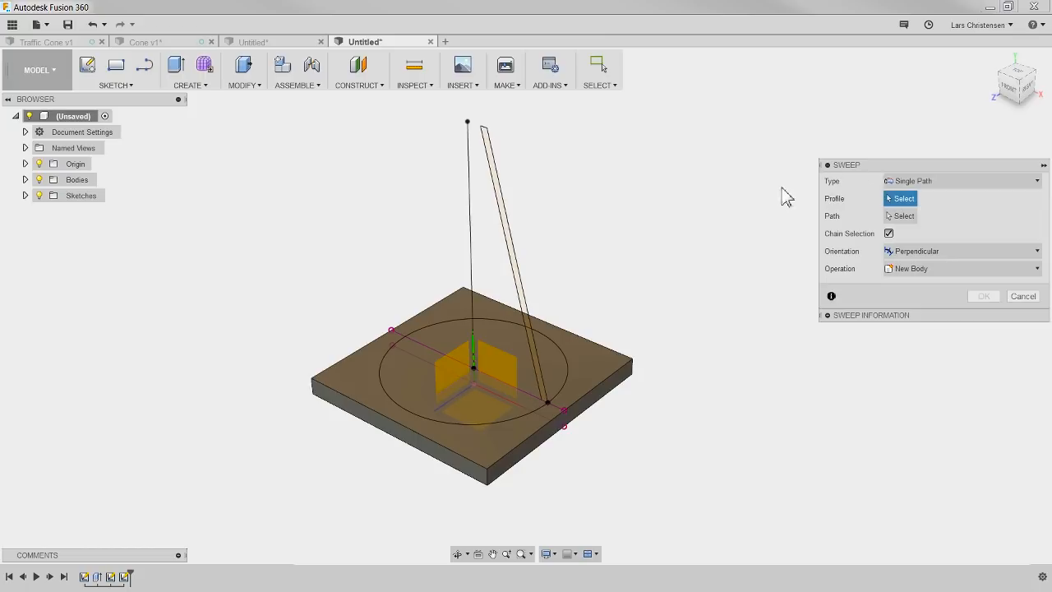
click(504, 212)
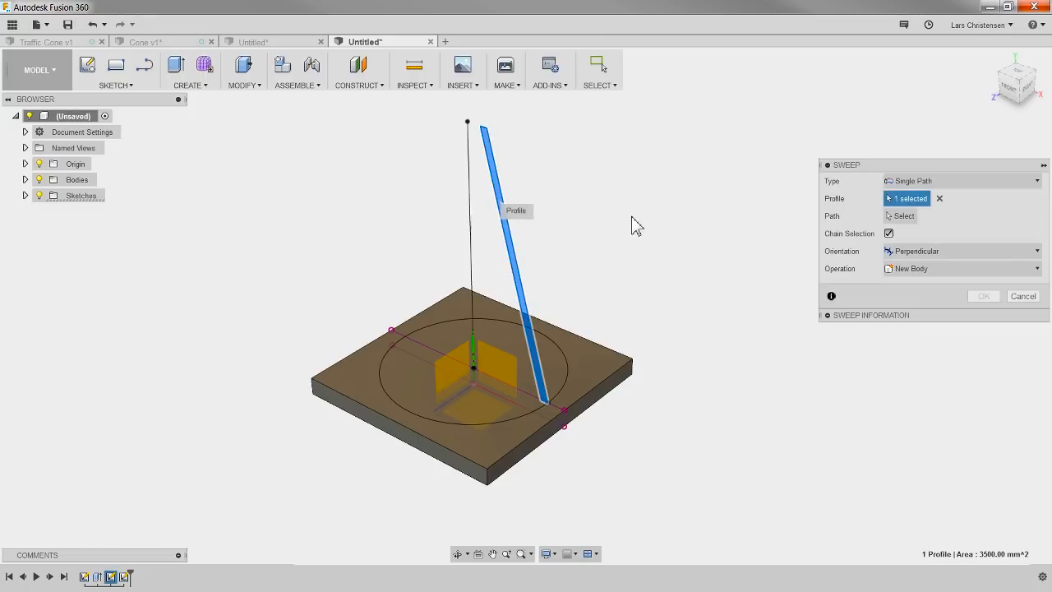
click(901, 215)
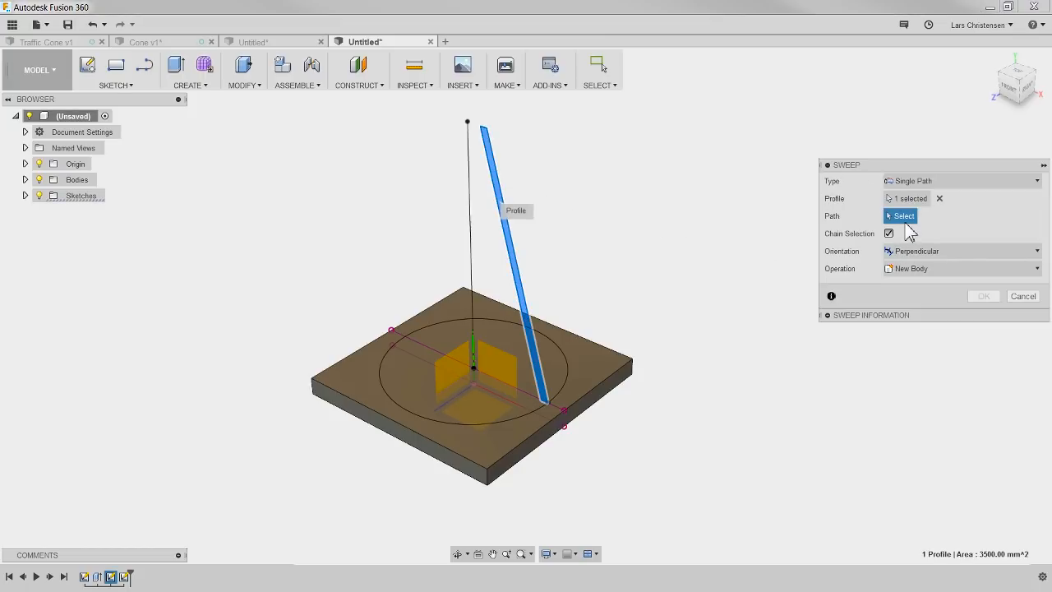
click(564, 398)
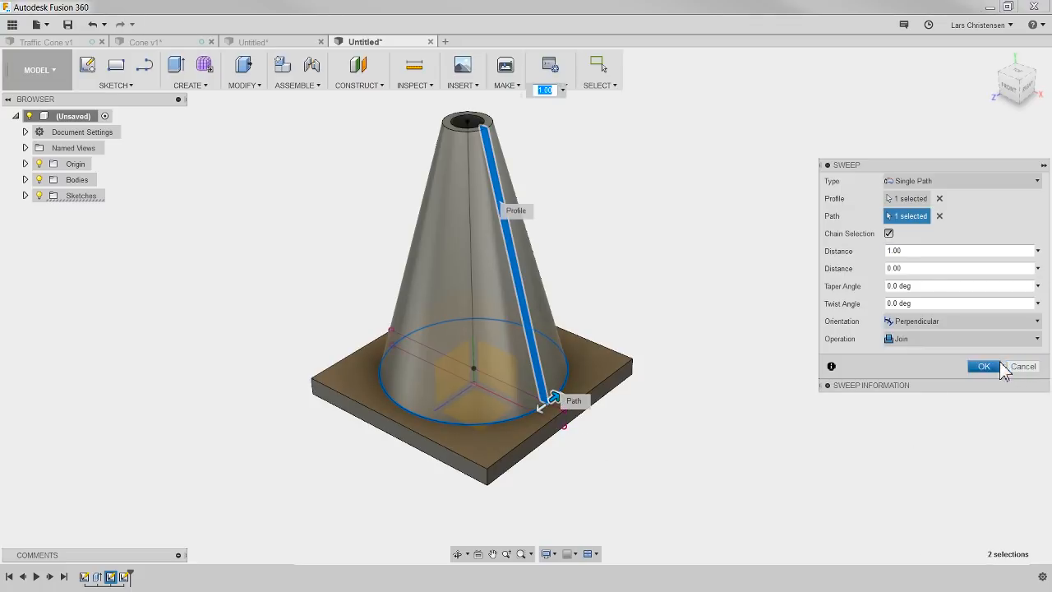
click(983, 366)
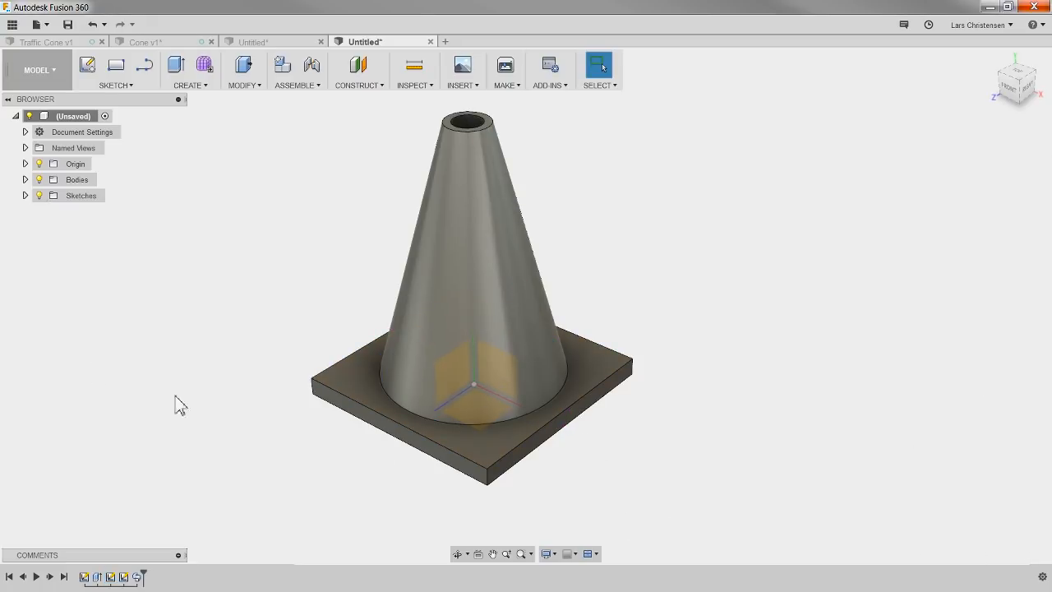
Step: Compare the swept cone with the cone models in the other open documents, and return to the swept one
click(263, 44)
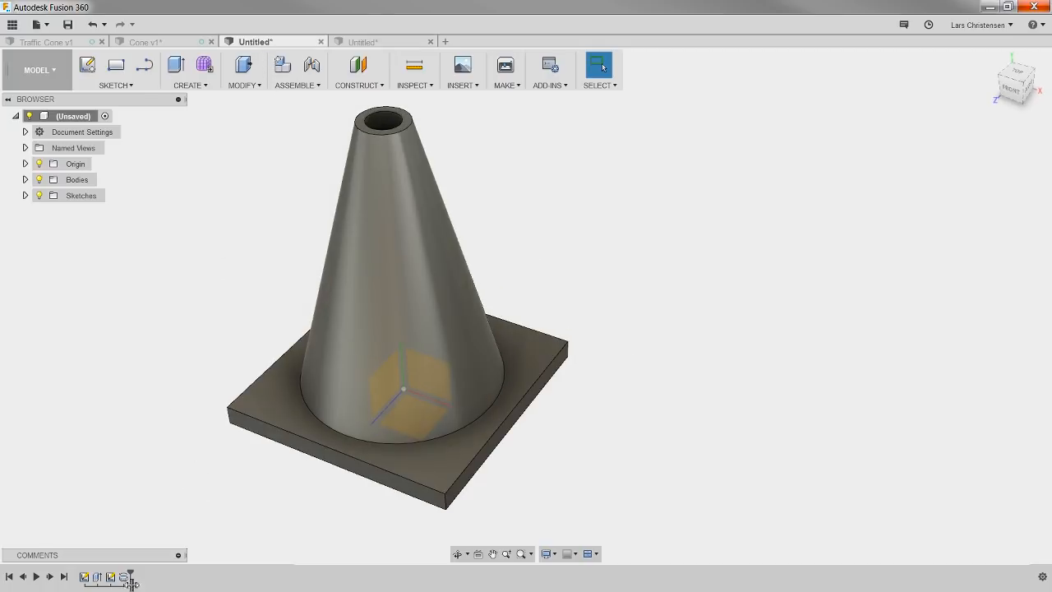
click(169, 41)
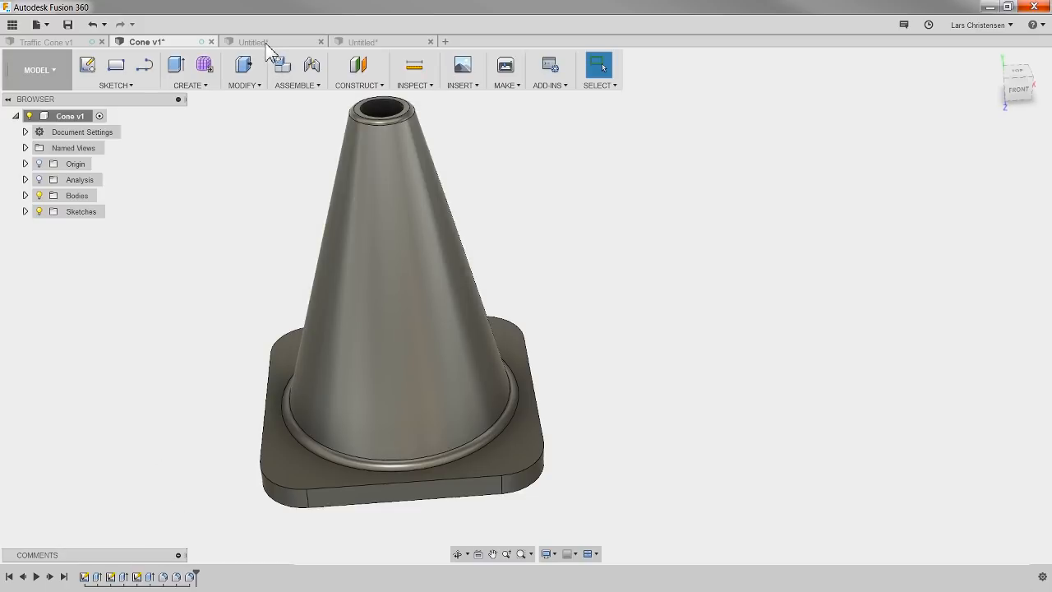
click(262, 42)
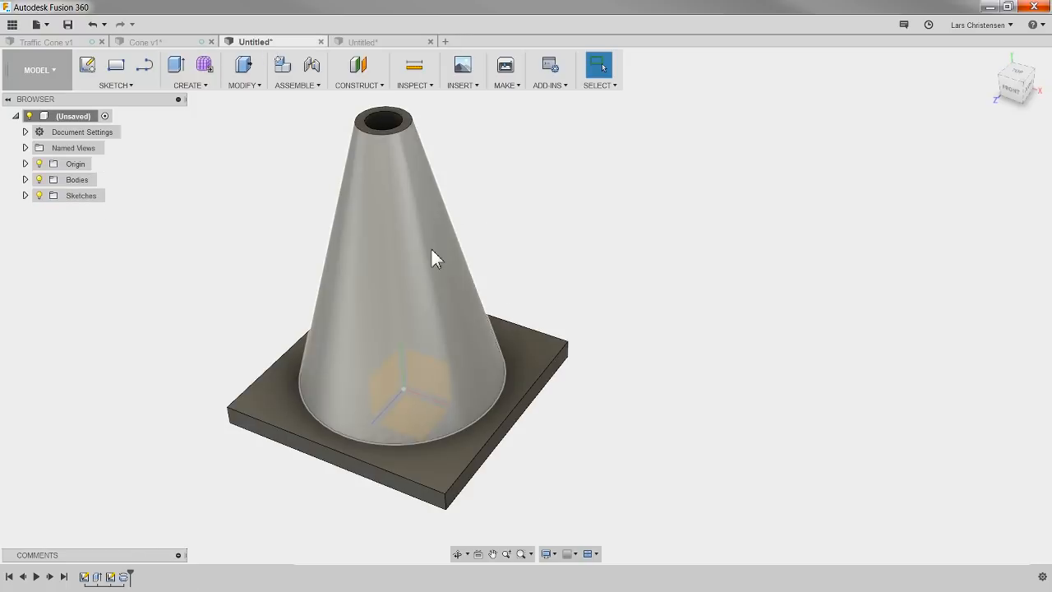
click(370, 42)
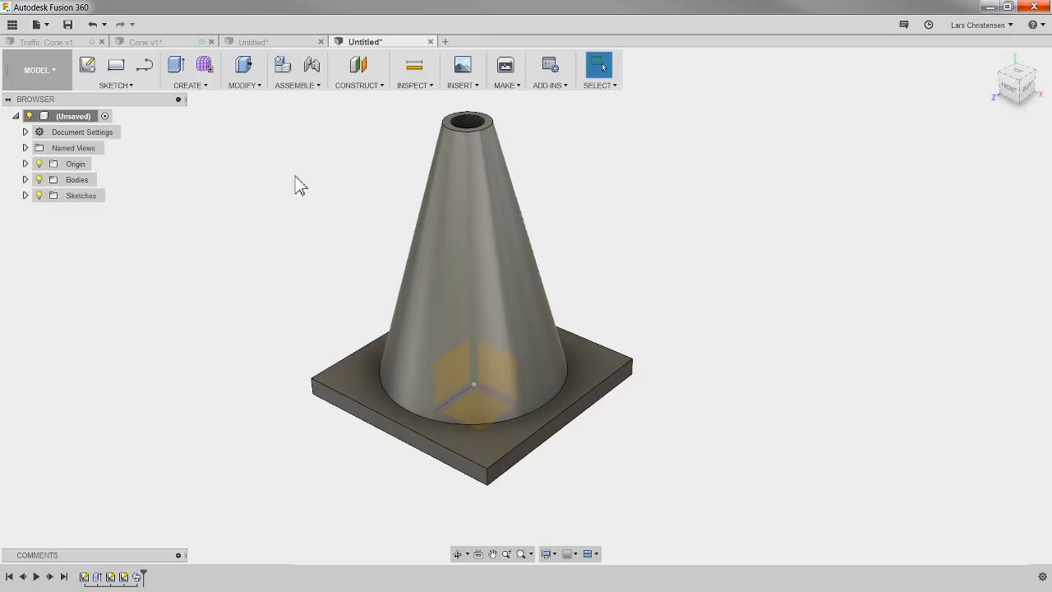
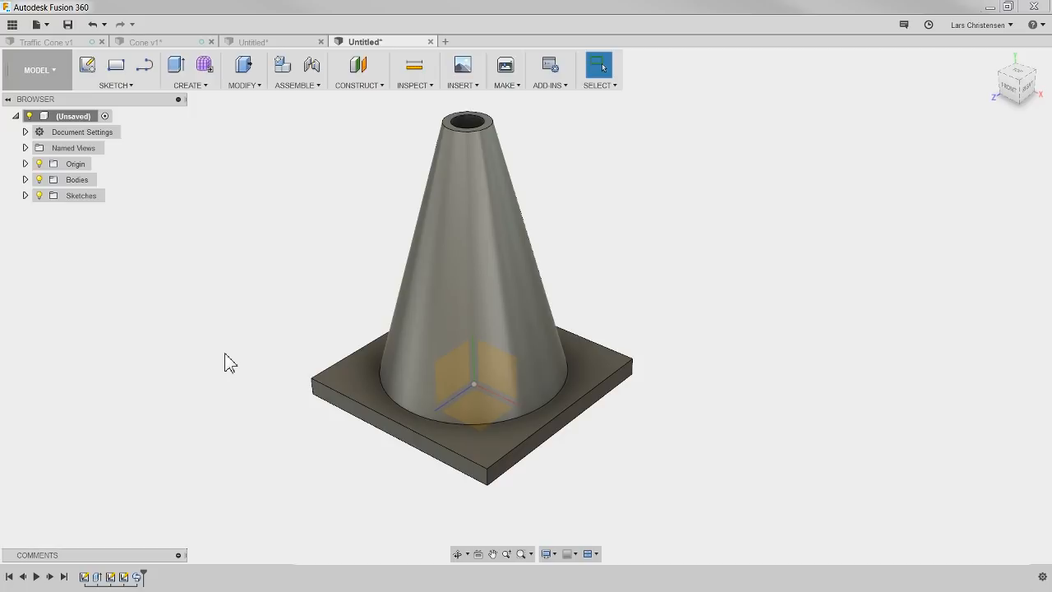
Step: Start a new empty design, check the feature history of the Cone v1 model, and return to the new design
click(207, 89)
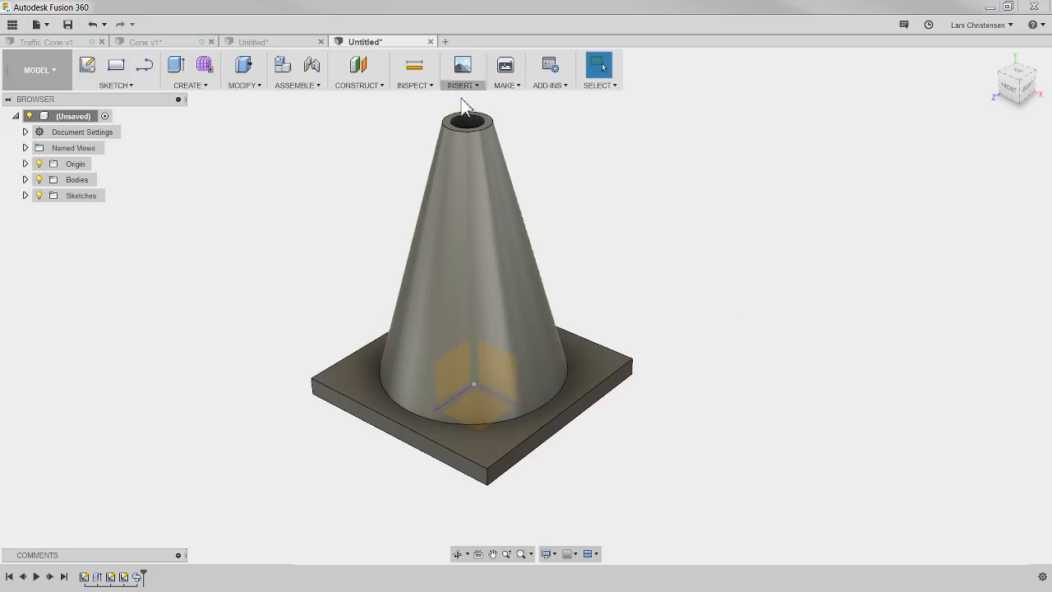
click(444, 46)
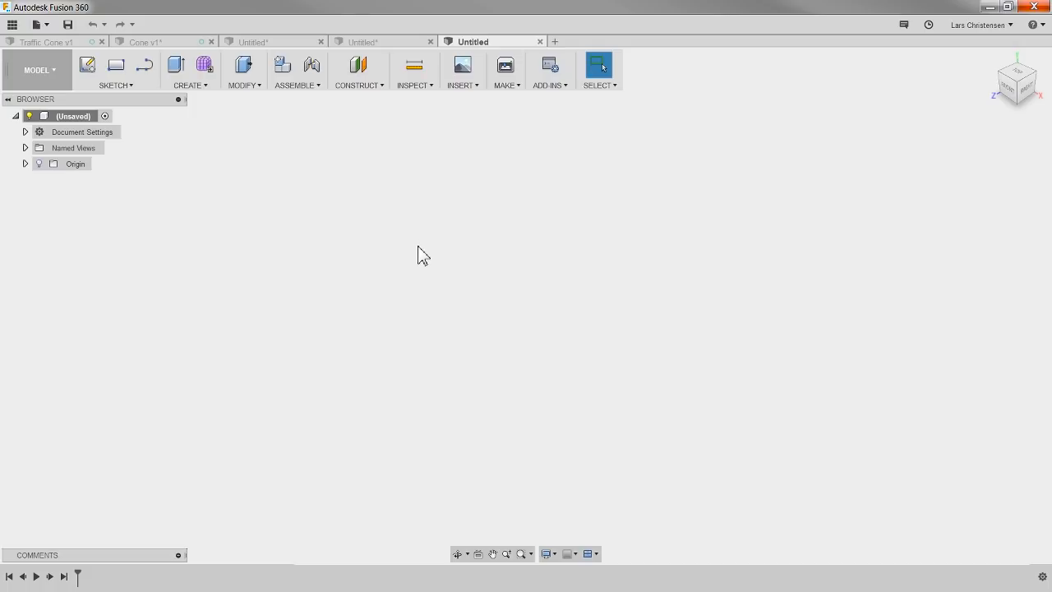
click(157, 40)
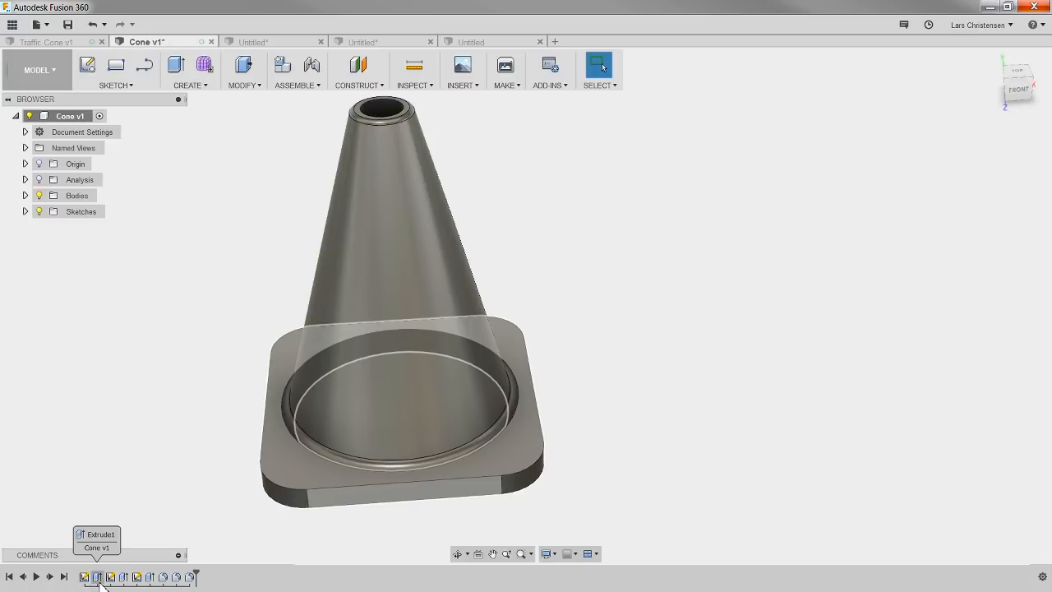
click(515, 49)
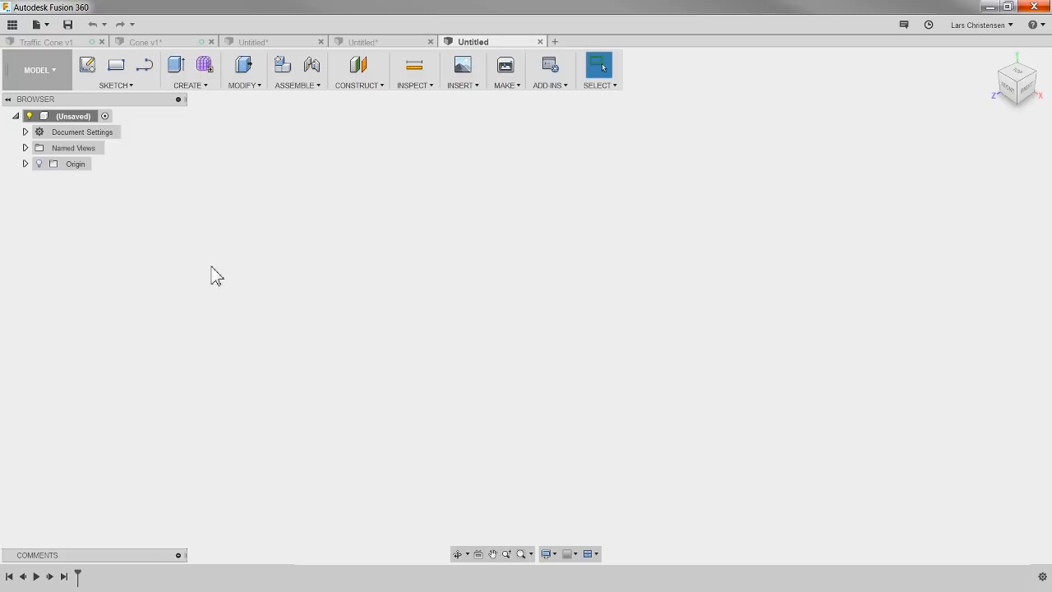
Step: Show the origin geometry and sketch a 300 x 300 mm center rectangle on the horizontal XZ plane, centred on the origin
click(39, 165)
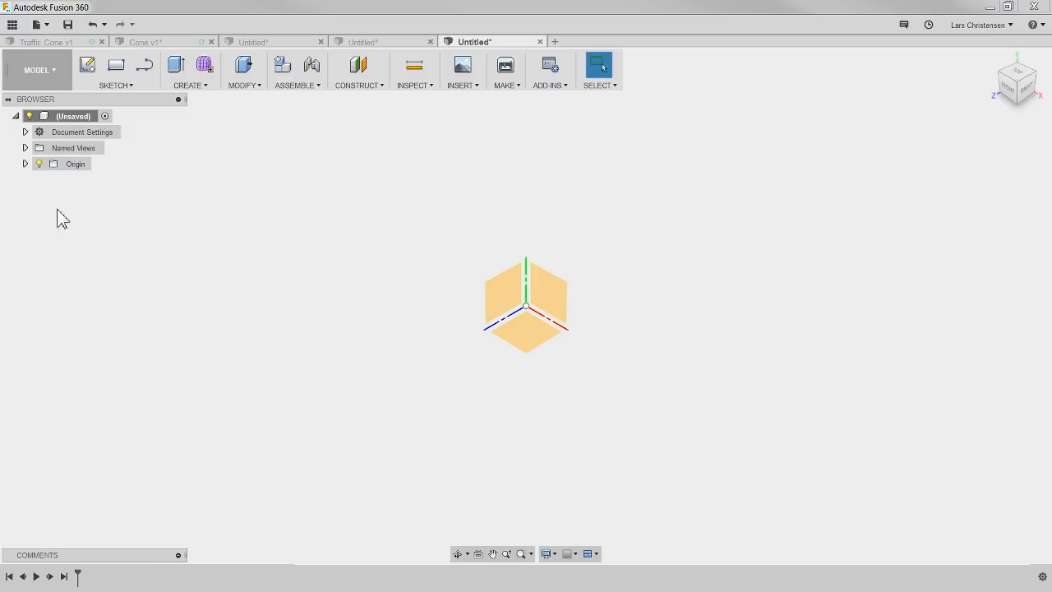
click(87, 81)
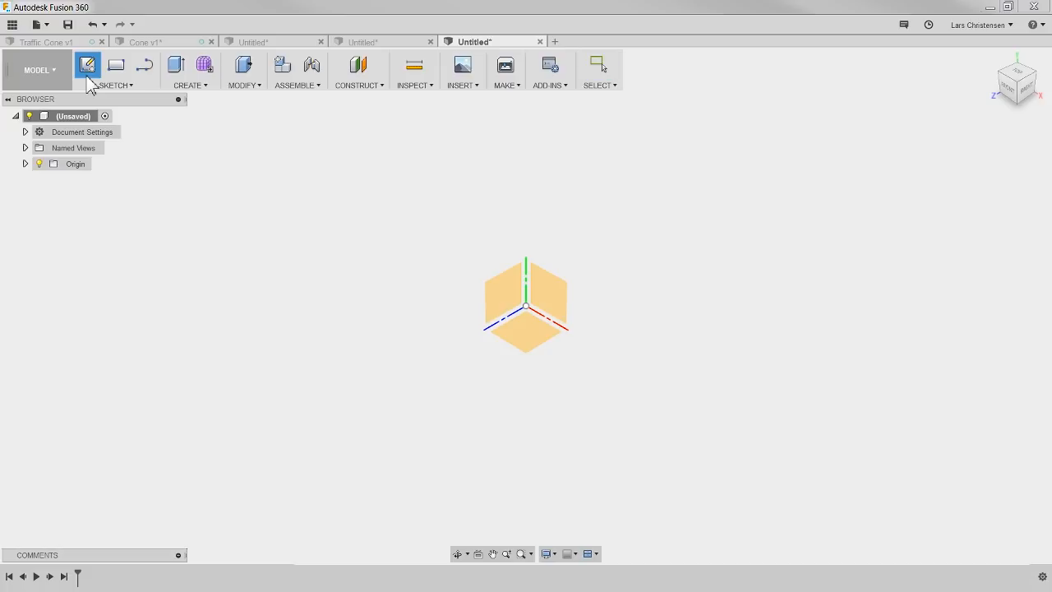
click(533, 352)
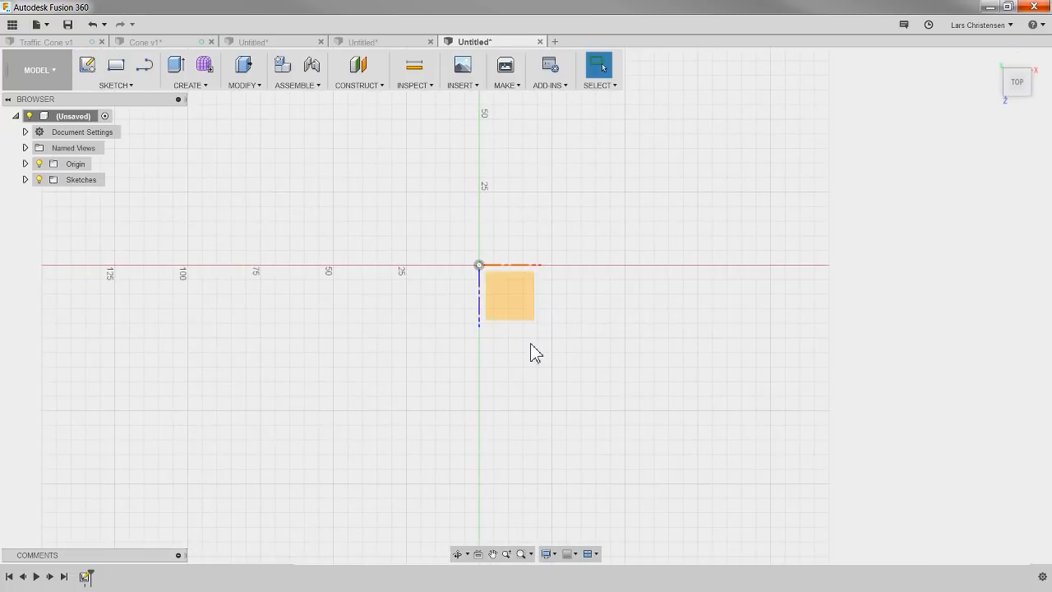
click(117, 86)
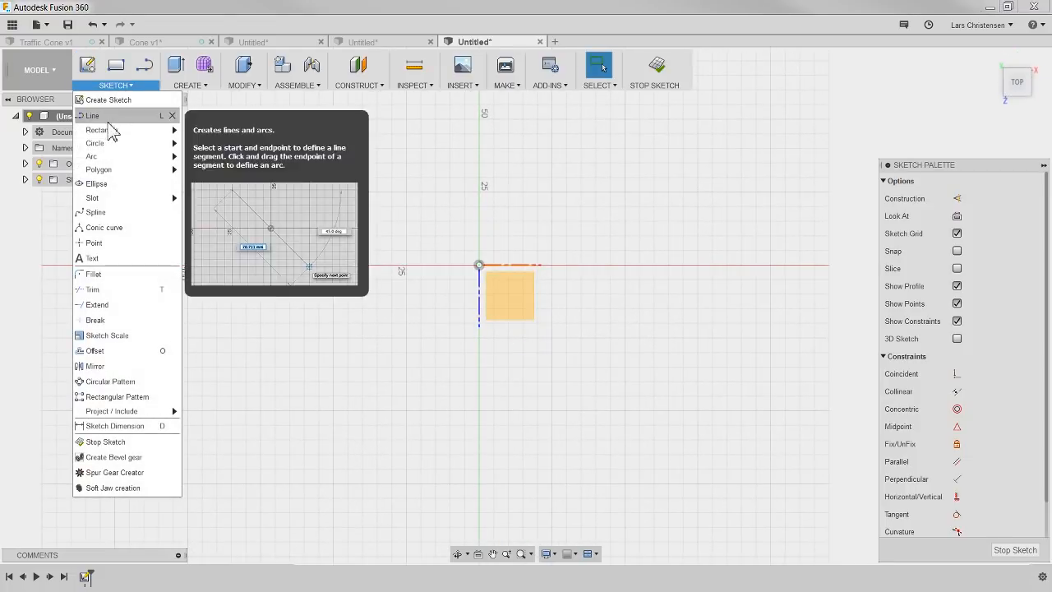
mouse_move(124, 130)
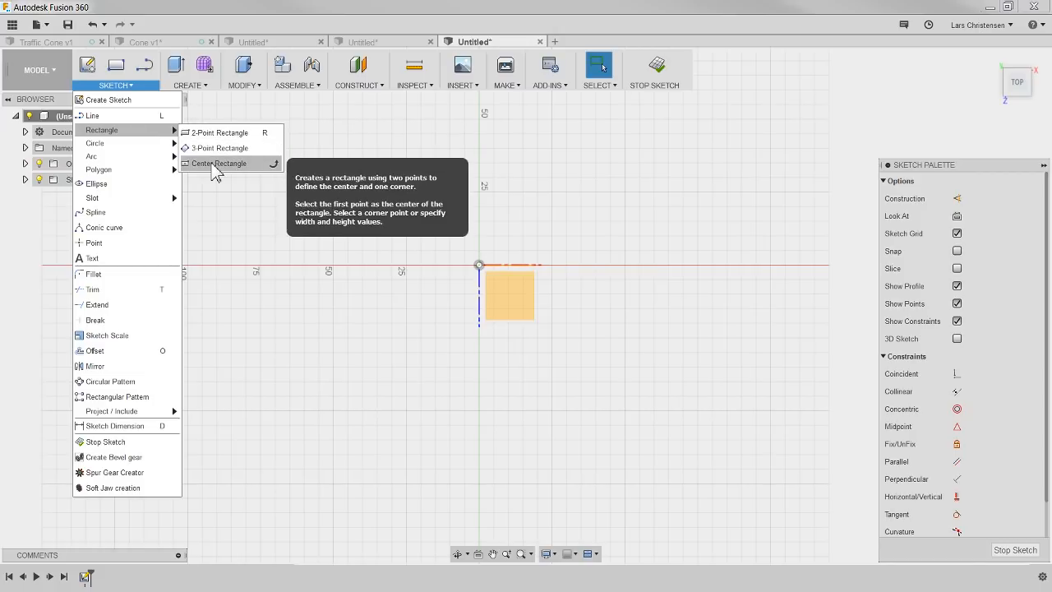
click(214, 164)
click(479, 266)
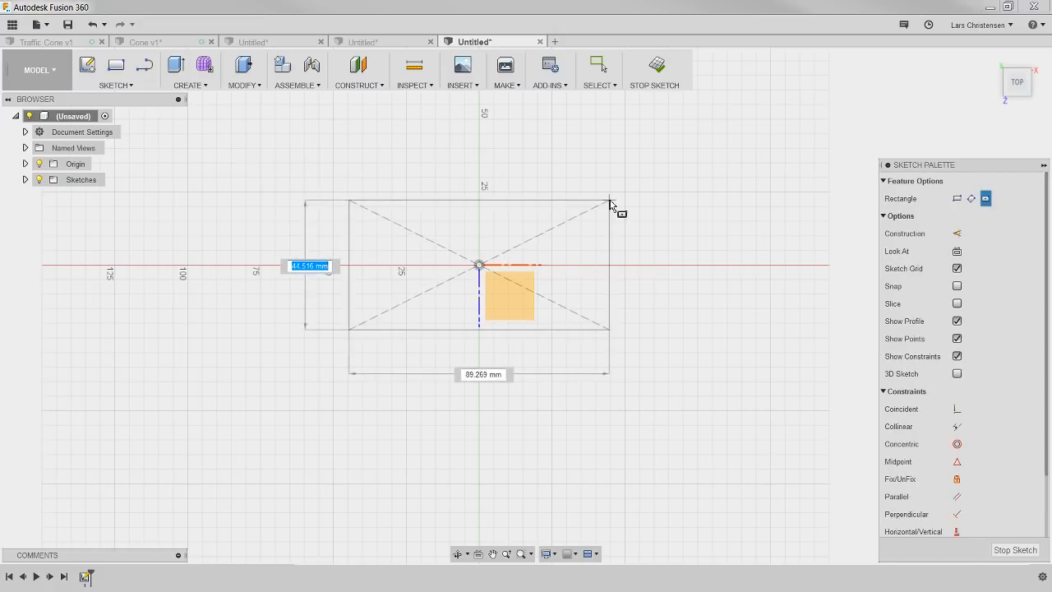
text(300)
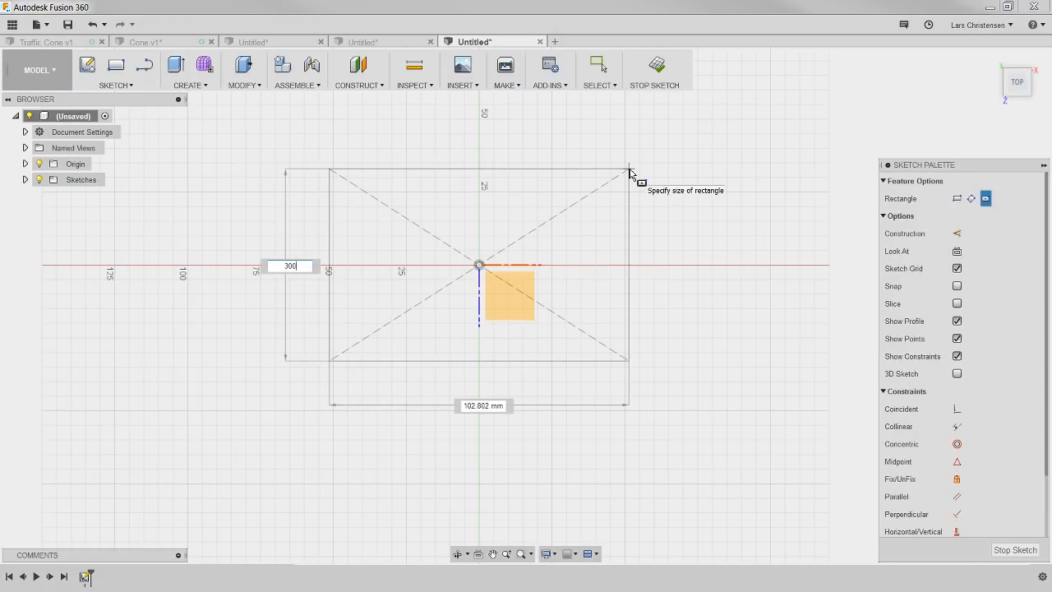
key(Tab)
text(30)
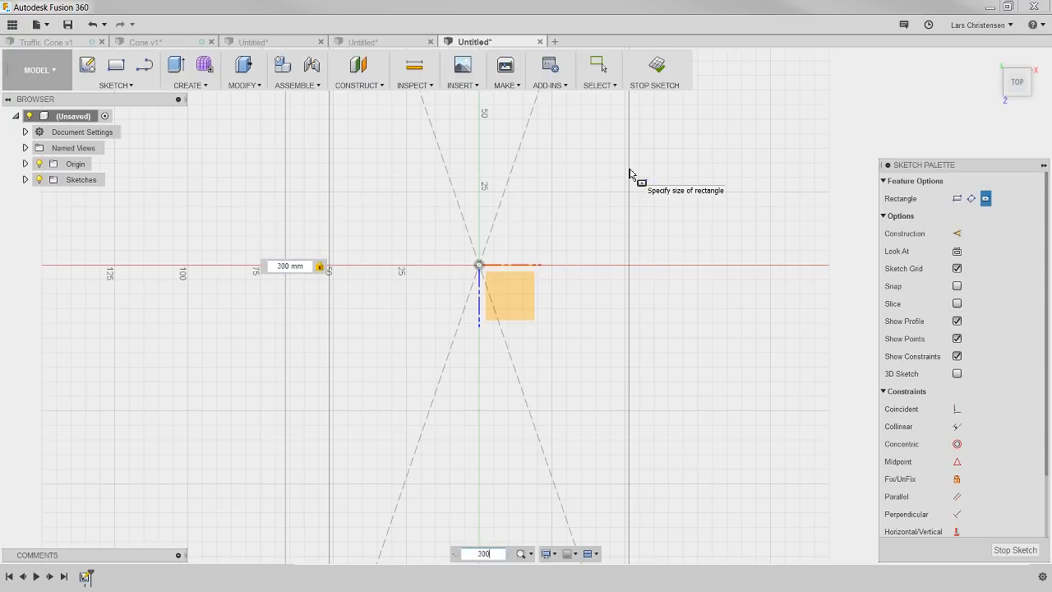
text(0)
key(Return)
key(Escape)
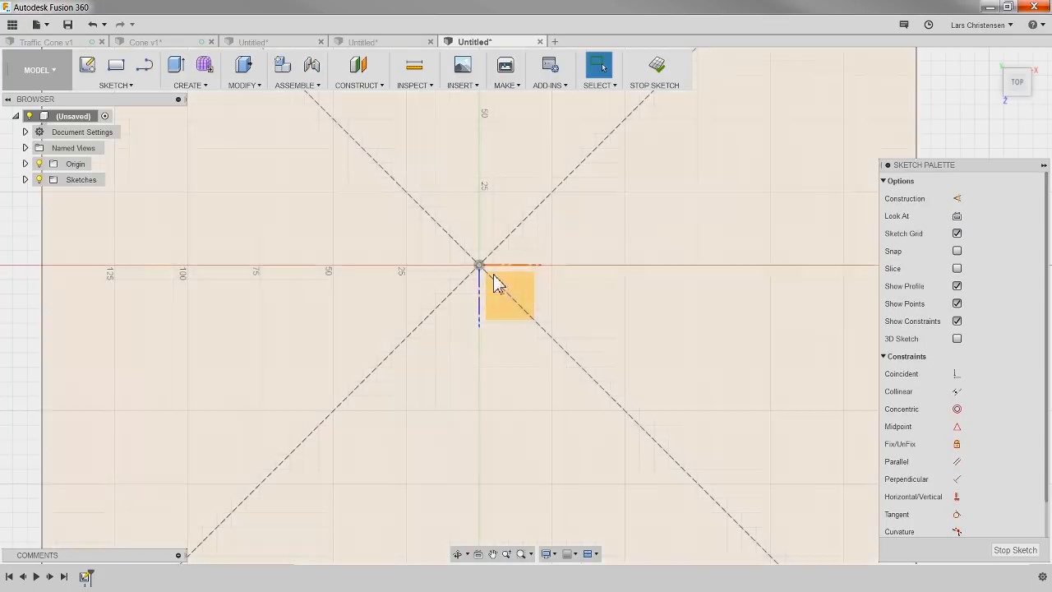
scroll(460, 285, down, 5)
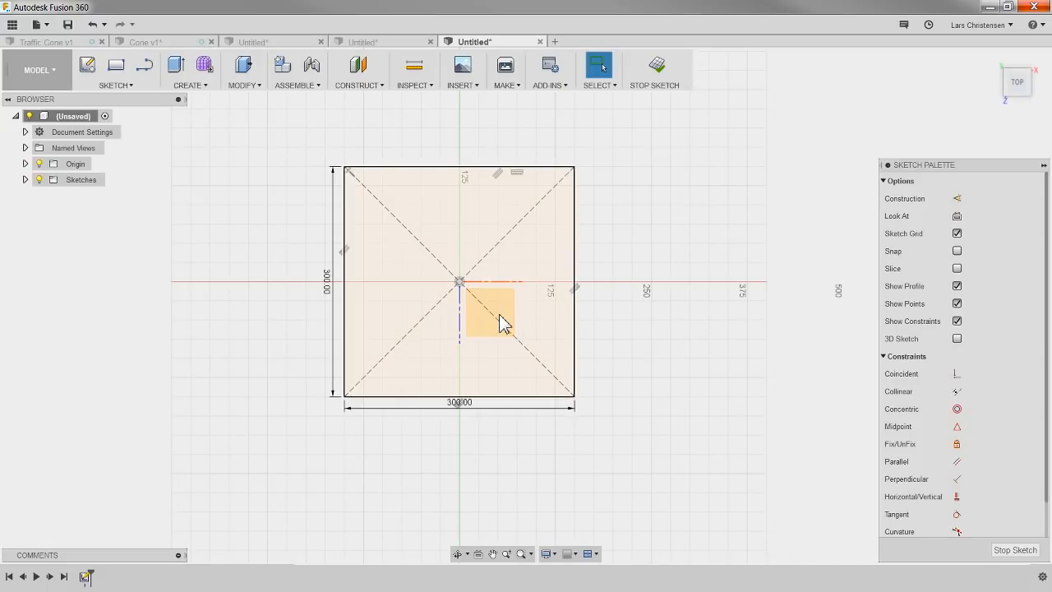
key(q)
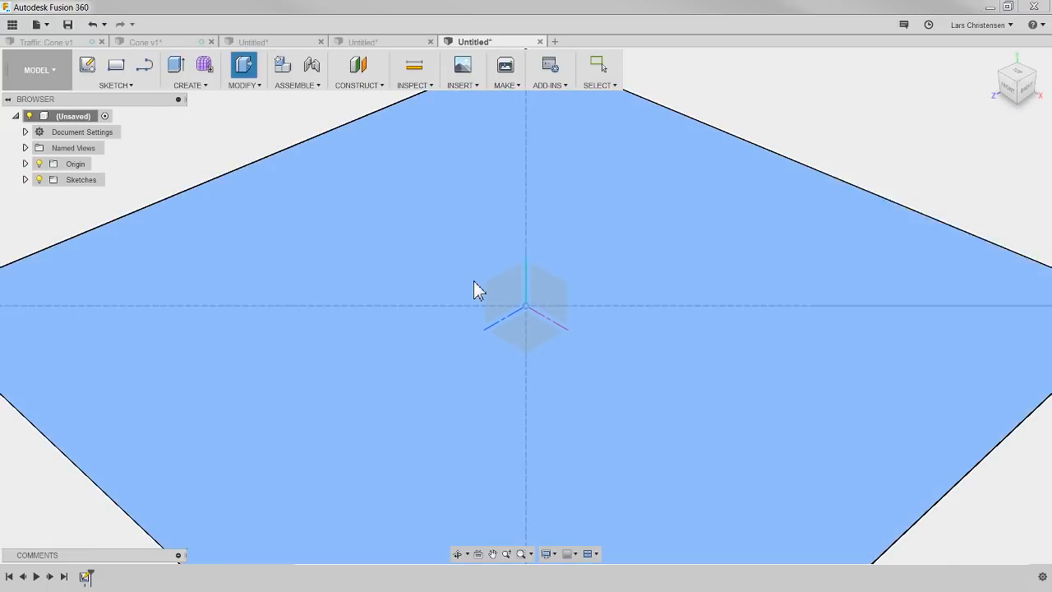
click(474, 281)
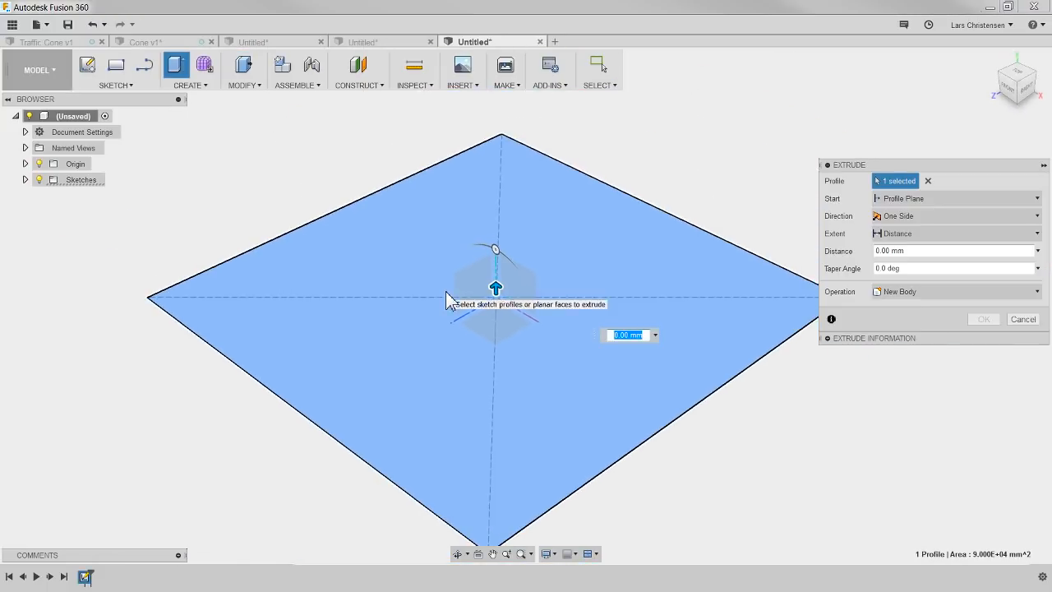
drag(495, 287, 497, 256)
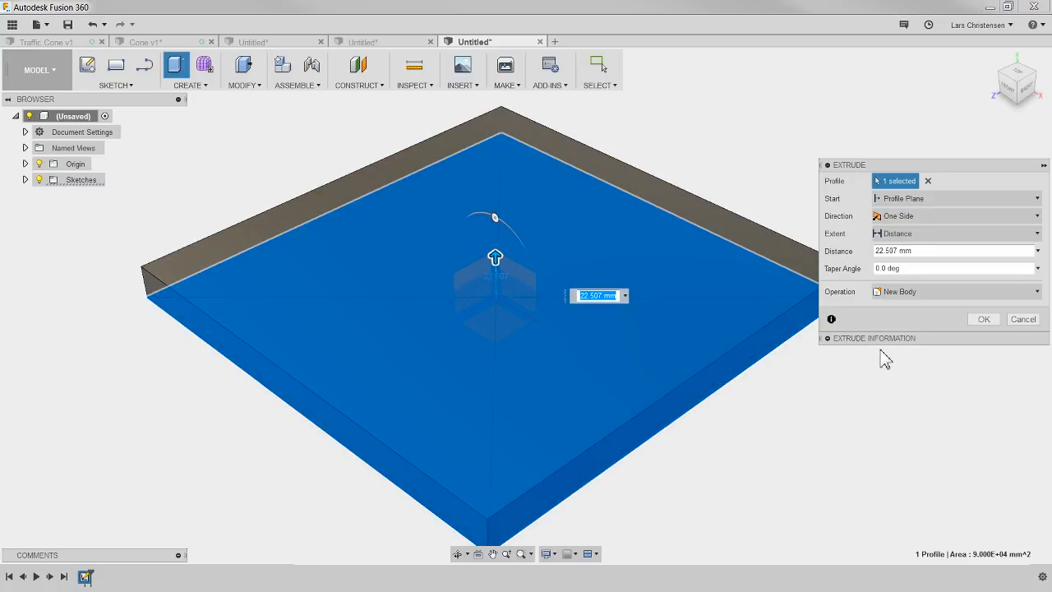
click(1023, 319)
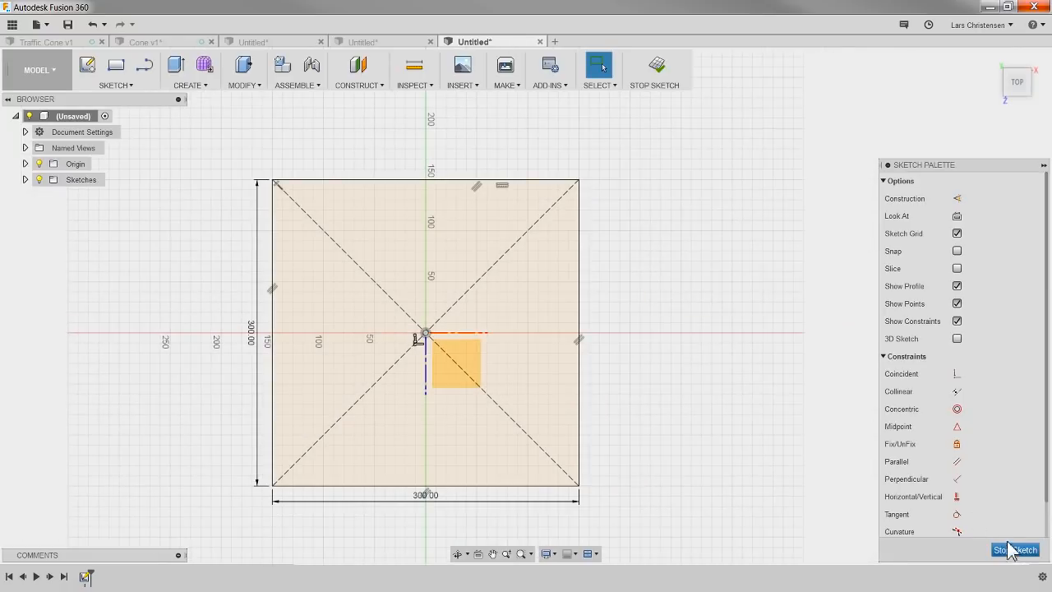
Step: Finish the square sketch and create a construction plane offset 25 mm above the horizontal XZ plane
click(1015, 549)
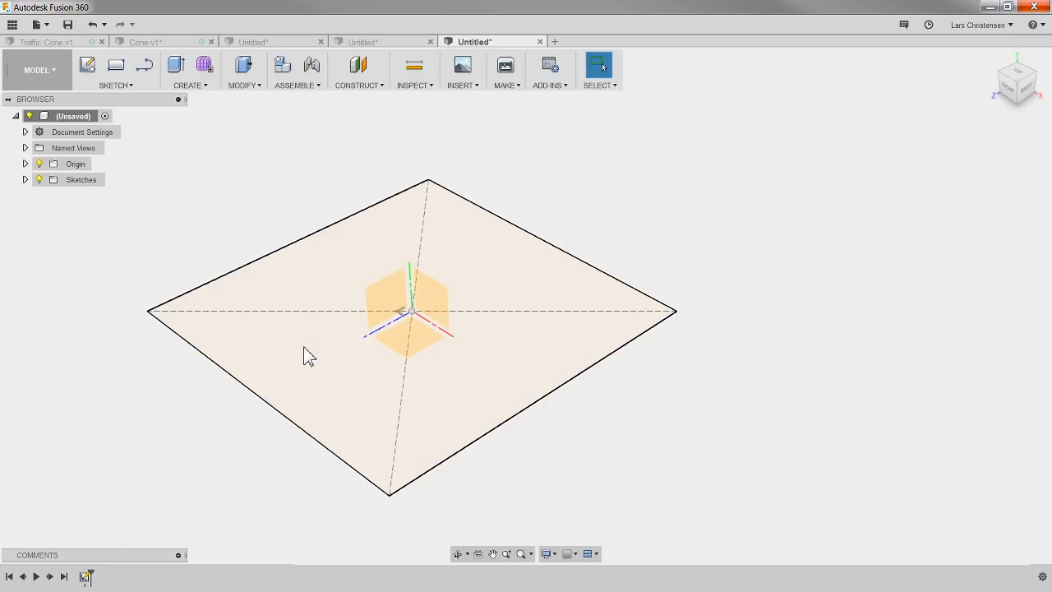
click(357, 73)
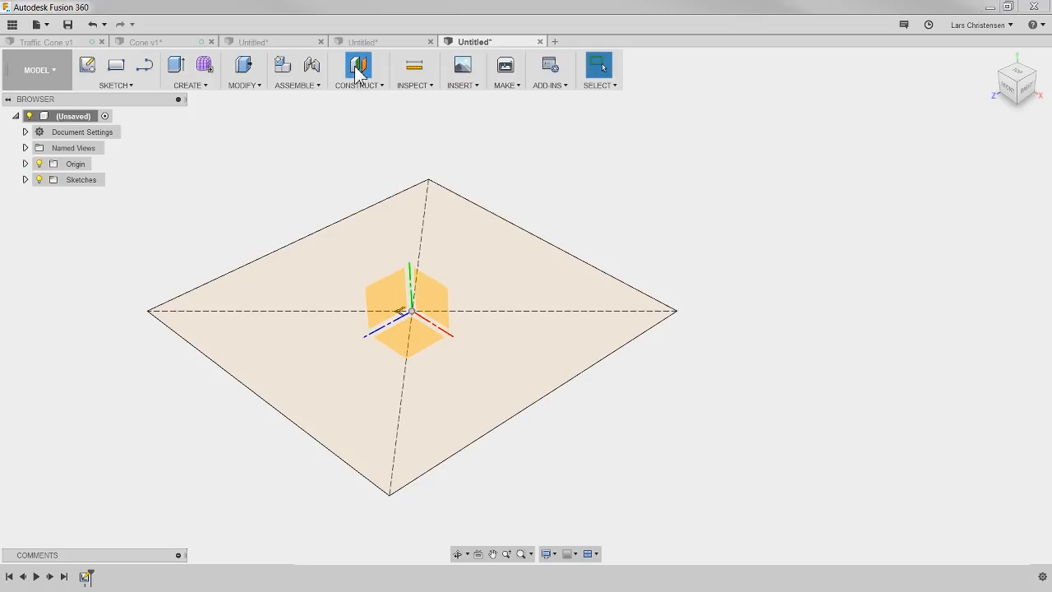
click(402, 350)
drag(404, 325, 400, 228)
text(2)
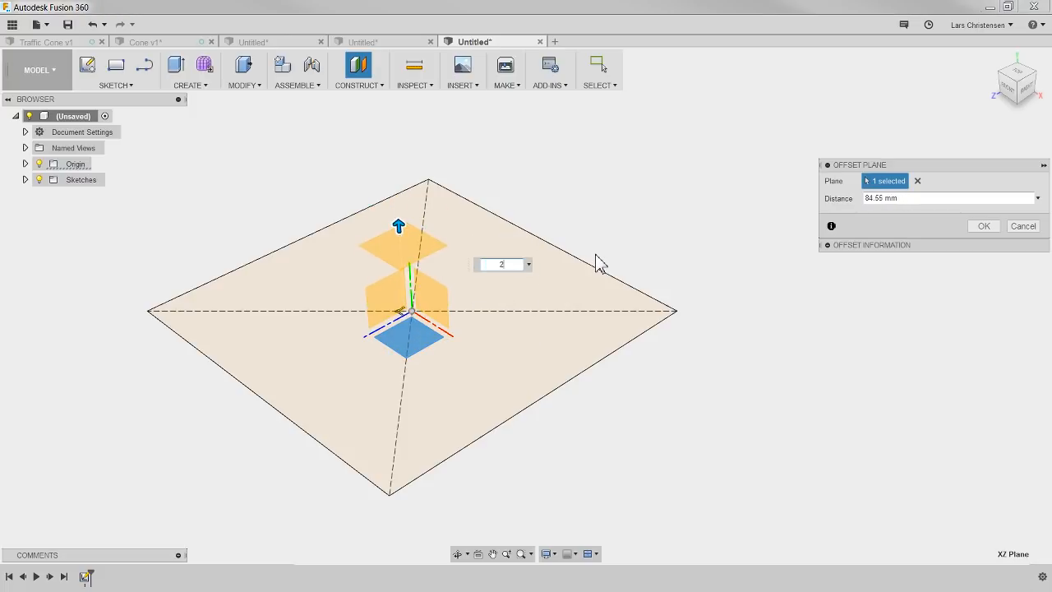
text(5)
key(Return)
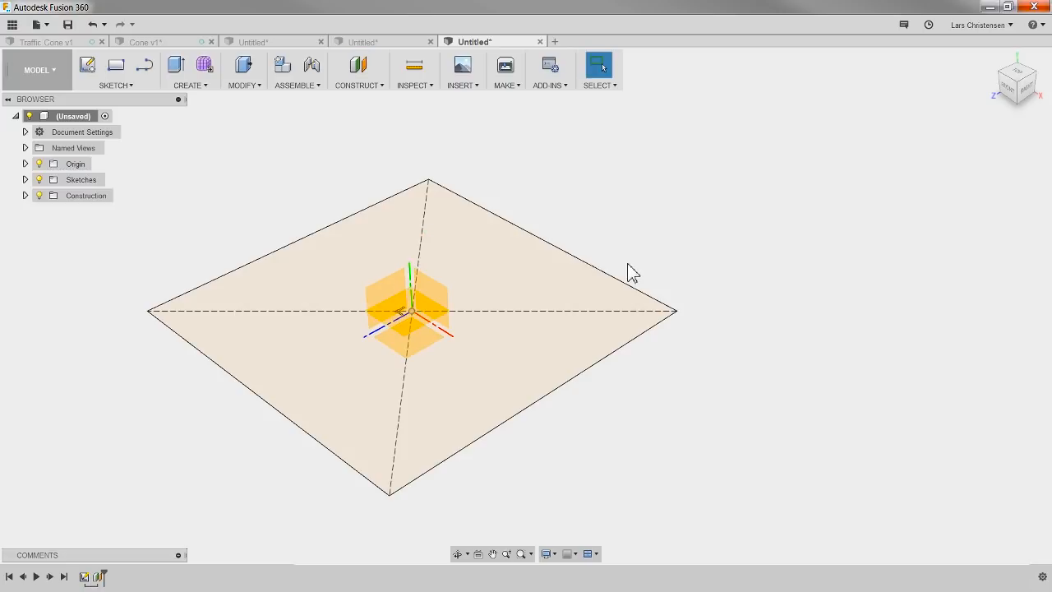
Step: Sketch a center rectangle on the offset plane from the origin to the lower square's corner, and finish the sketch
shift+middle_drag(702, 336, 737, 277)
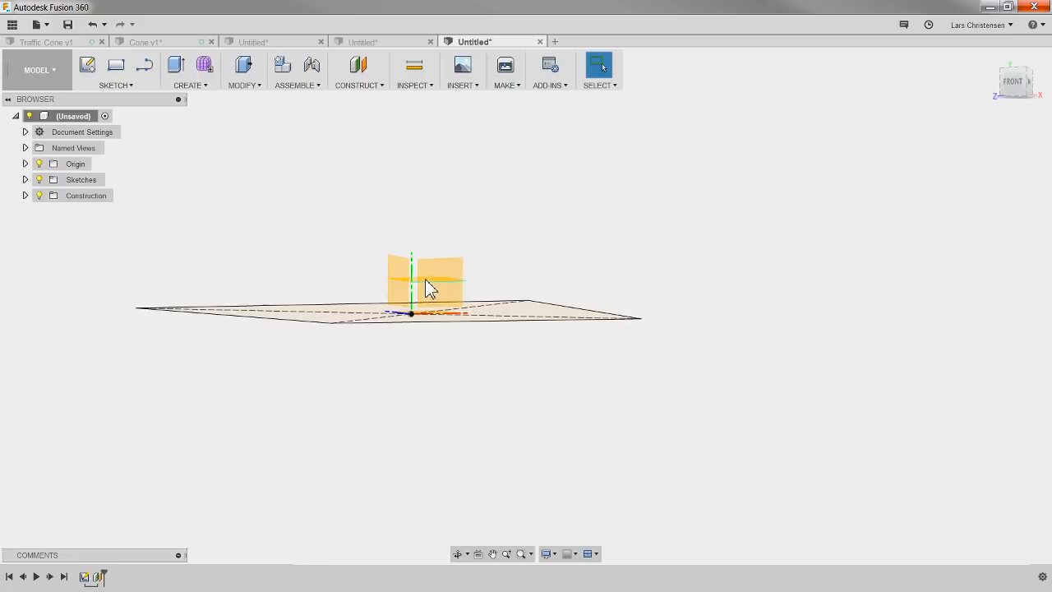
mouse_move(649, 253)
shift+middle_down()
mouse_move(625, 258)
mouse_move(521, 231)
shift+middle_up()
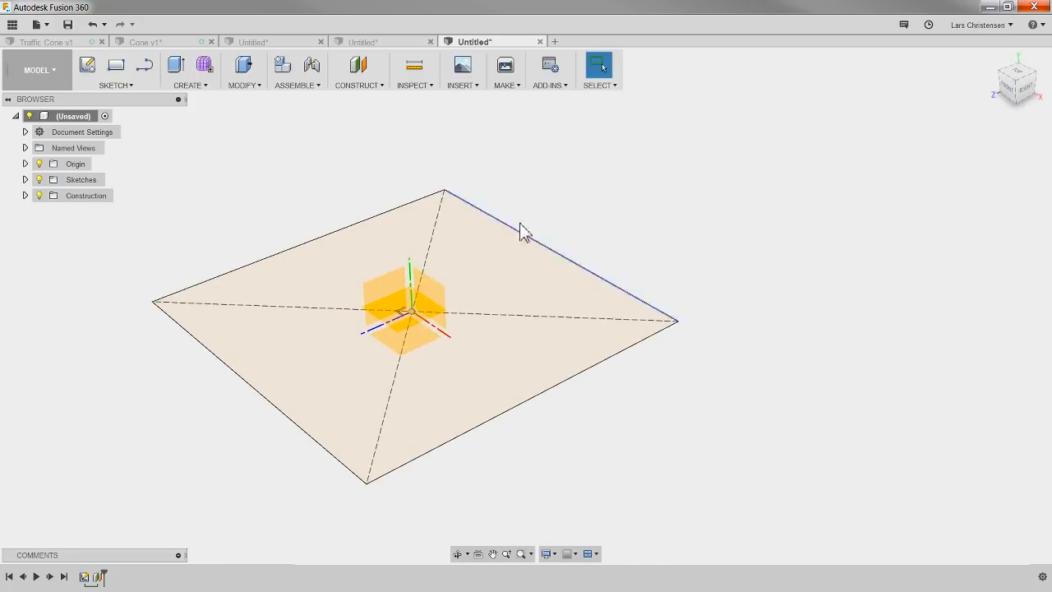
click(88, 66)
click(393, 322)
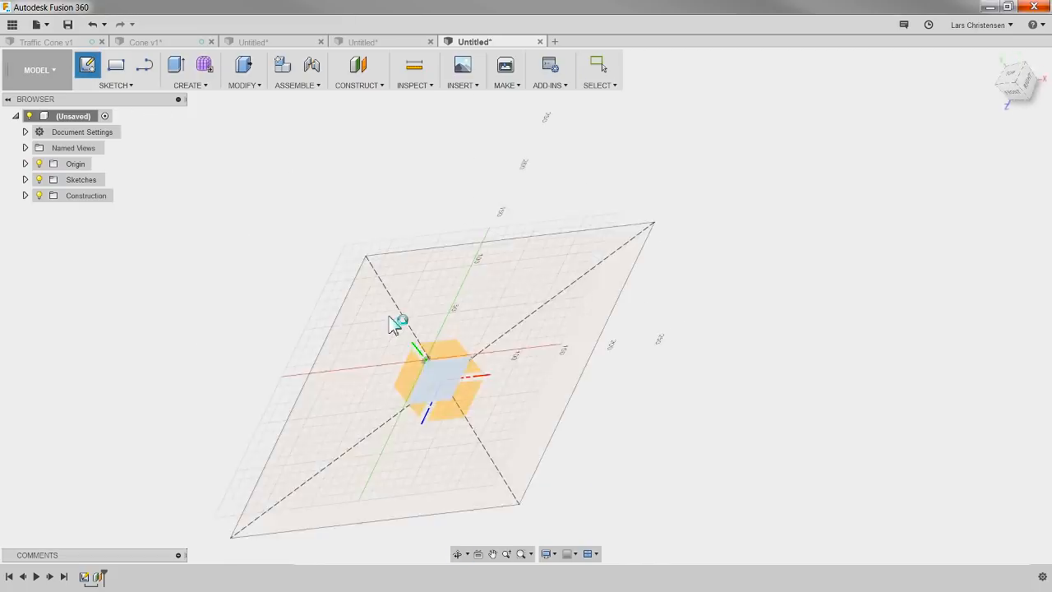
click(141, 92)
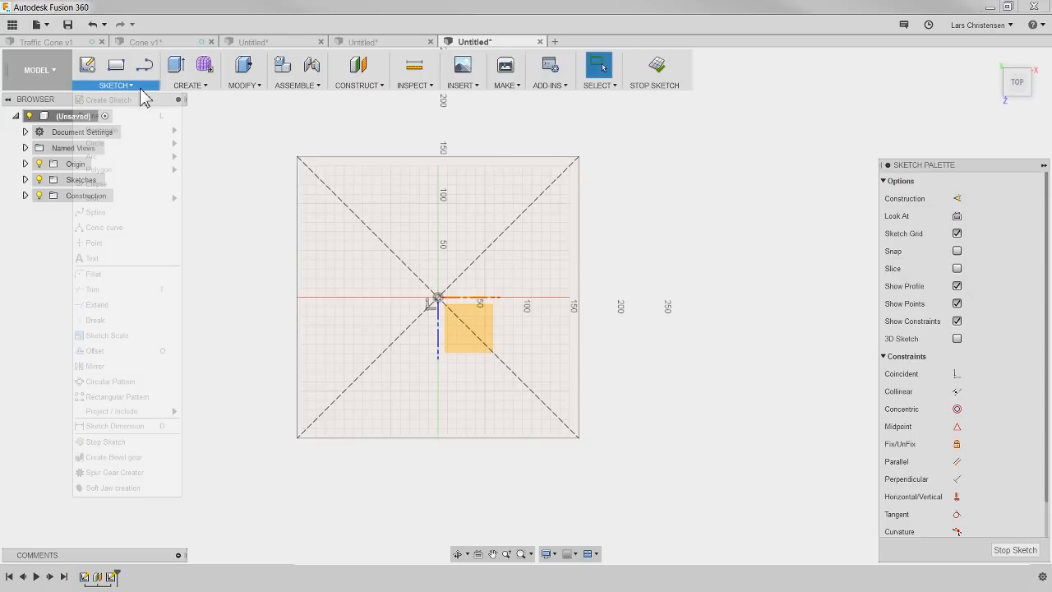
mouse_move(134, 134)
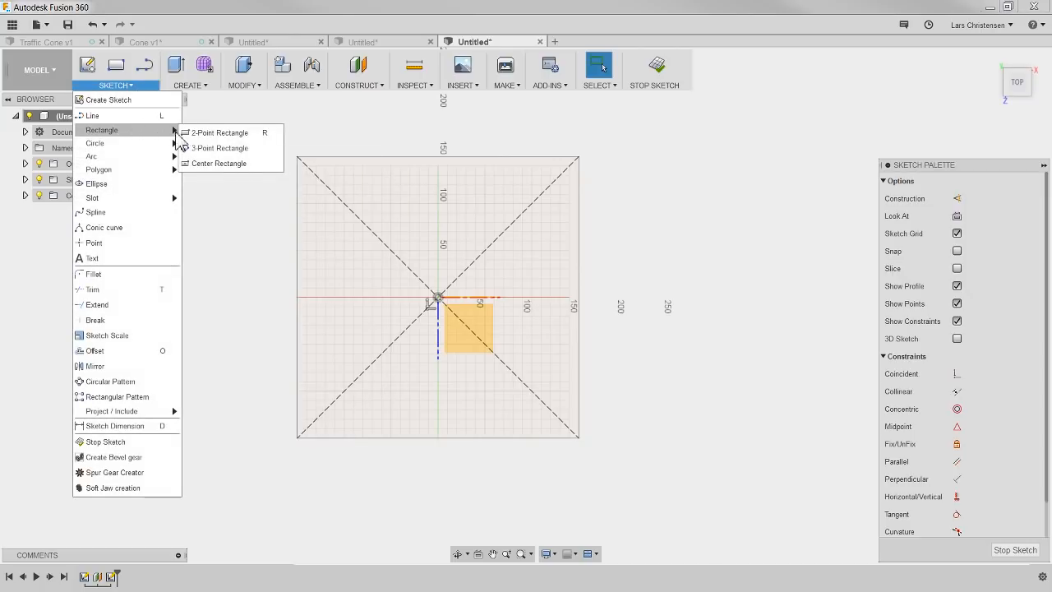
click(212, 163)
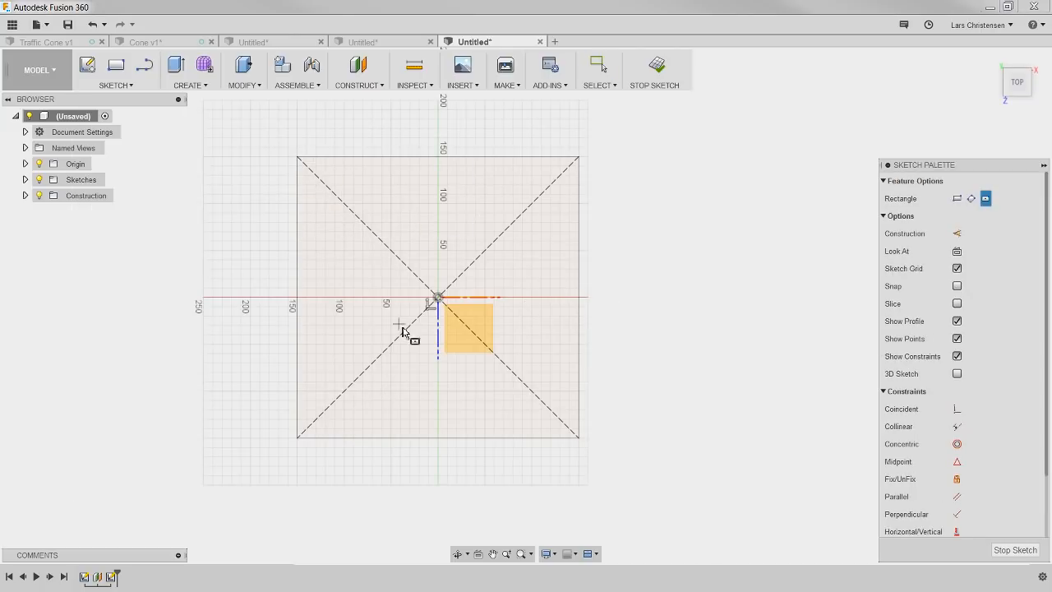
click(448, 301)
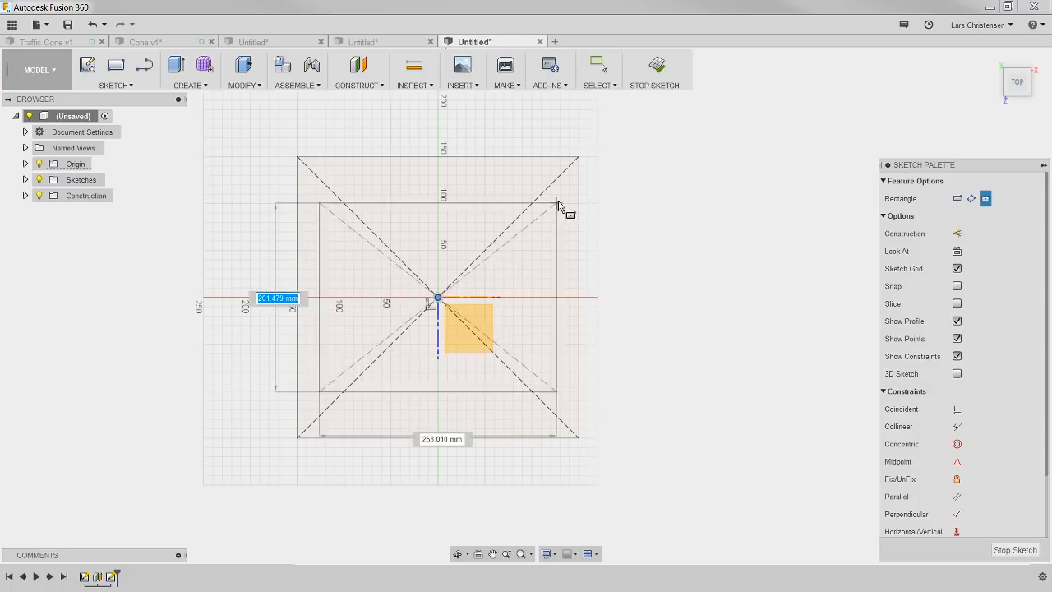
click(582, 158)
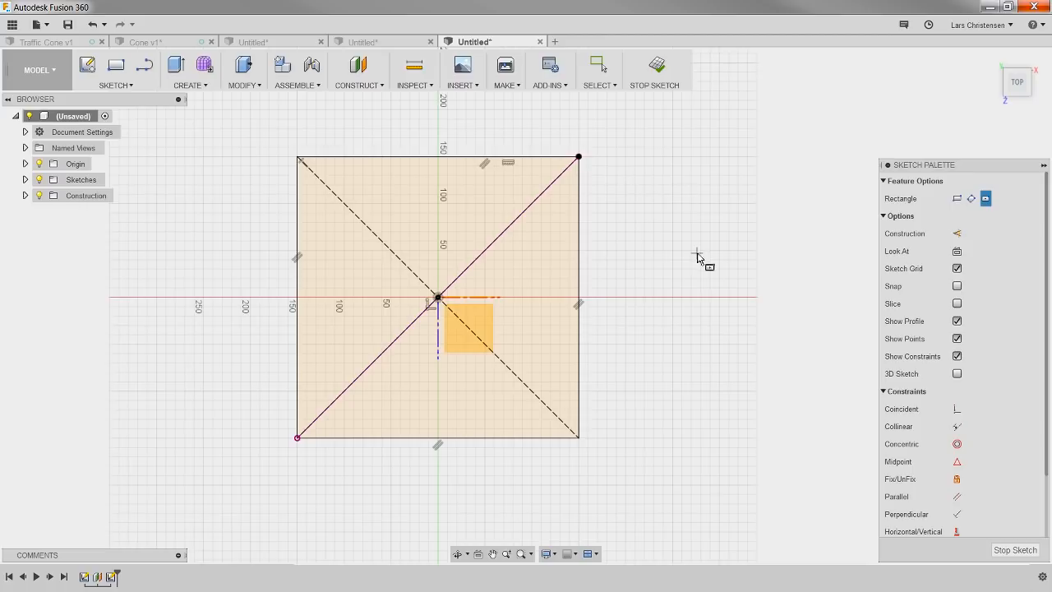
mouse_move(634, 463)
shift+middle_down()
mouse_move(624, 466)
mouse_move(630, 416)
mouse_move(566, 388)
mouse_move(580, 402)
mouse_move(367, 469)
shift+middle_up()
click(1015, 551)
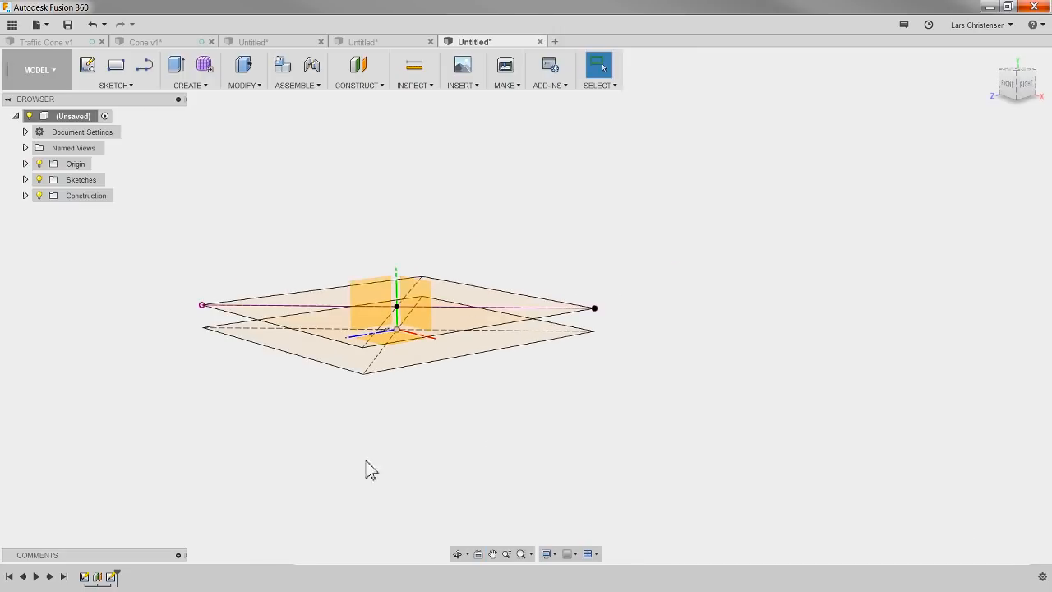
Step: Loft a new body between the lower and upper square profiles to form the base plate
shift+middle_drag(324, 437, 346, 436)
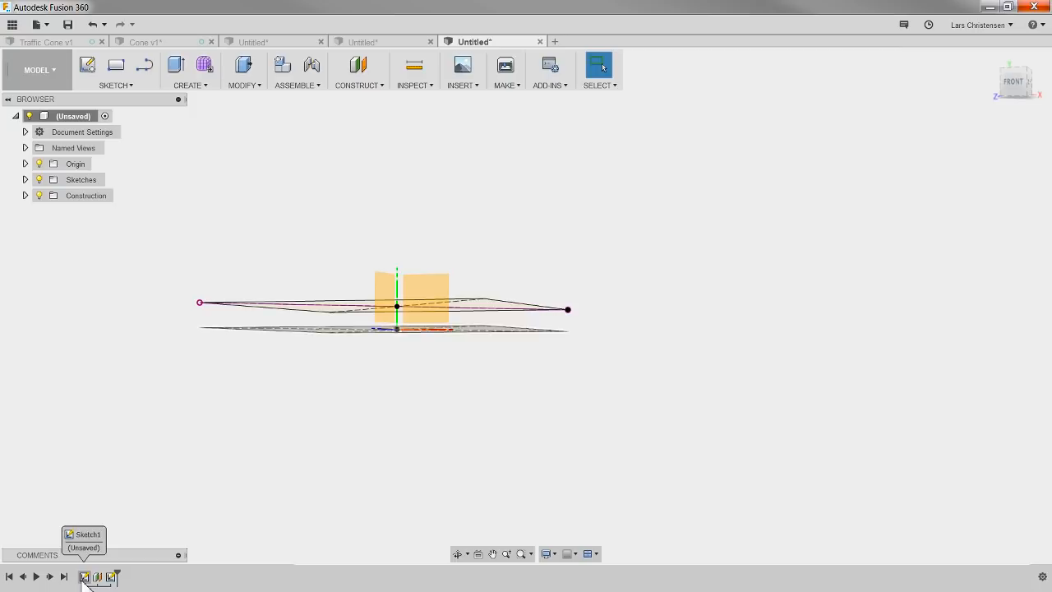
click(111, 579)
click(109, 580)
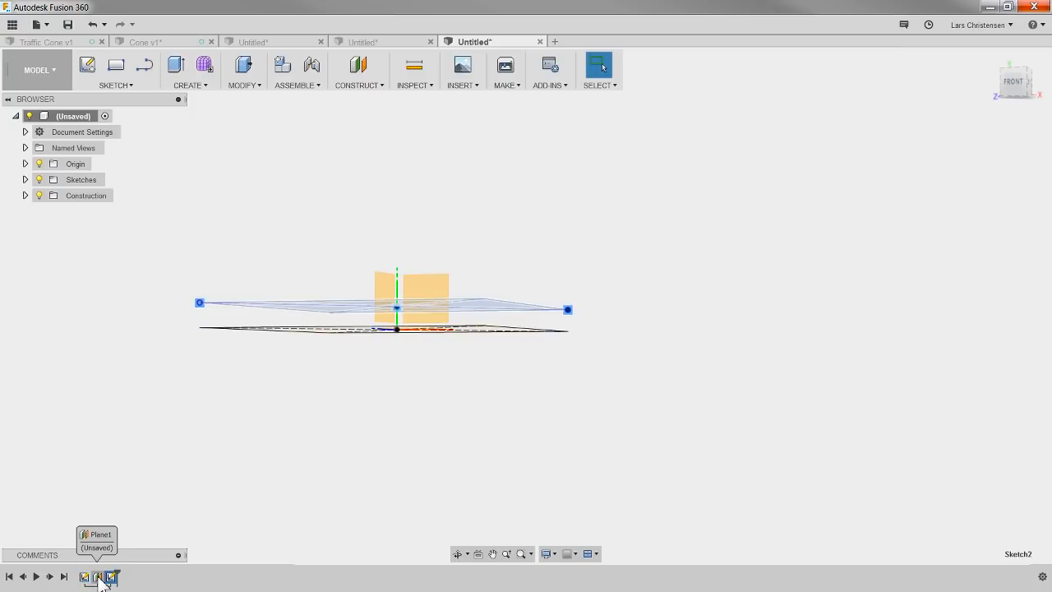
mouse_move(375, 430)
shift+middle_down()
mouse_move(378, 452)
mouse_move(390, 425)
mouse_move(343, 436)
mouse_move(352, 457)
shift+middle_up()
click(173, 222)
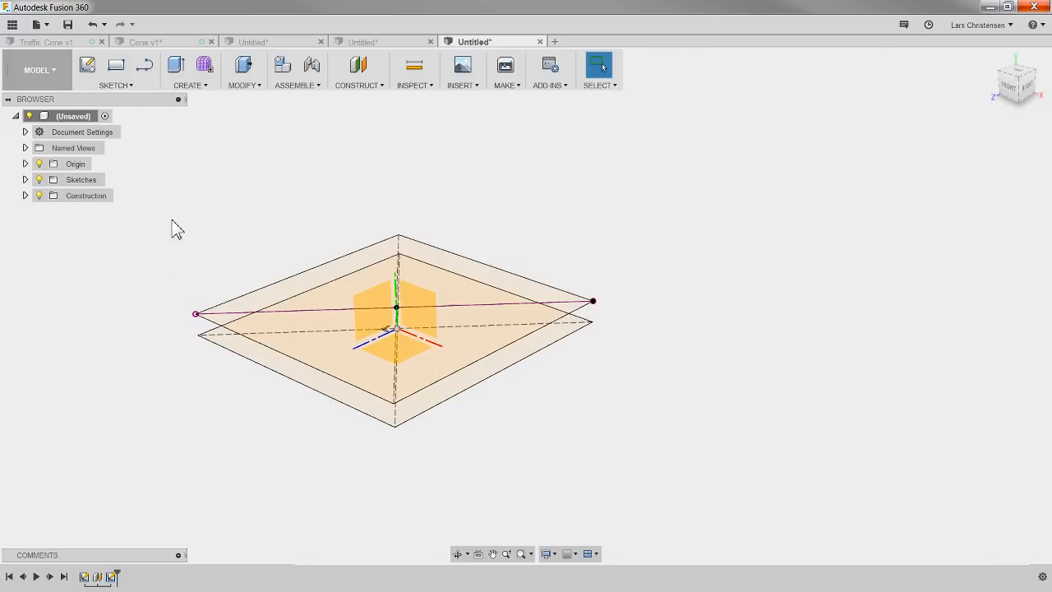
click(191, 85)
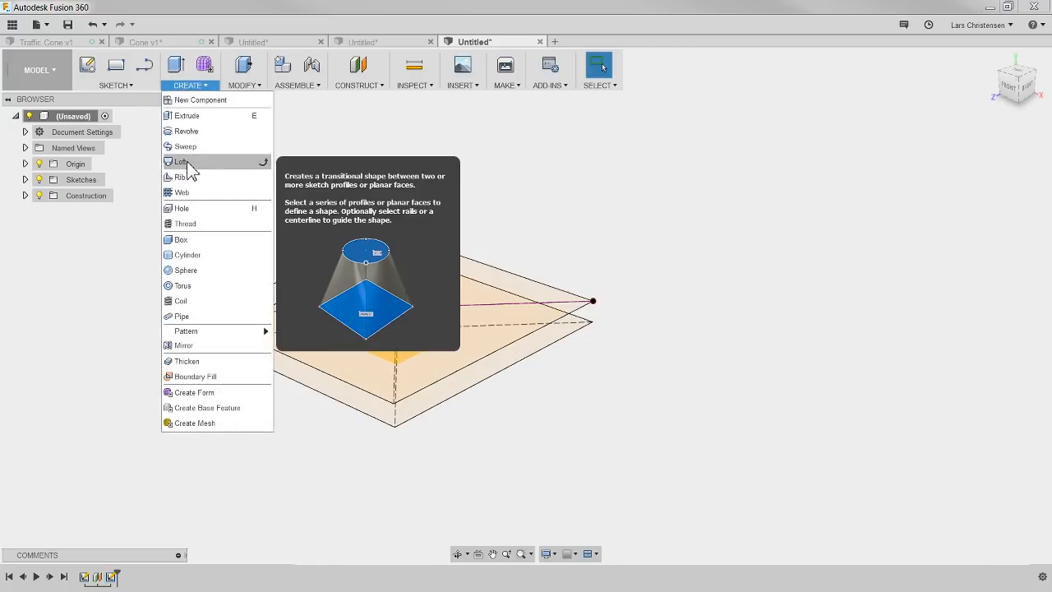
click(192, 164)
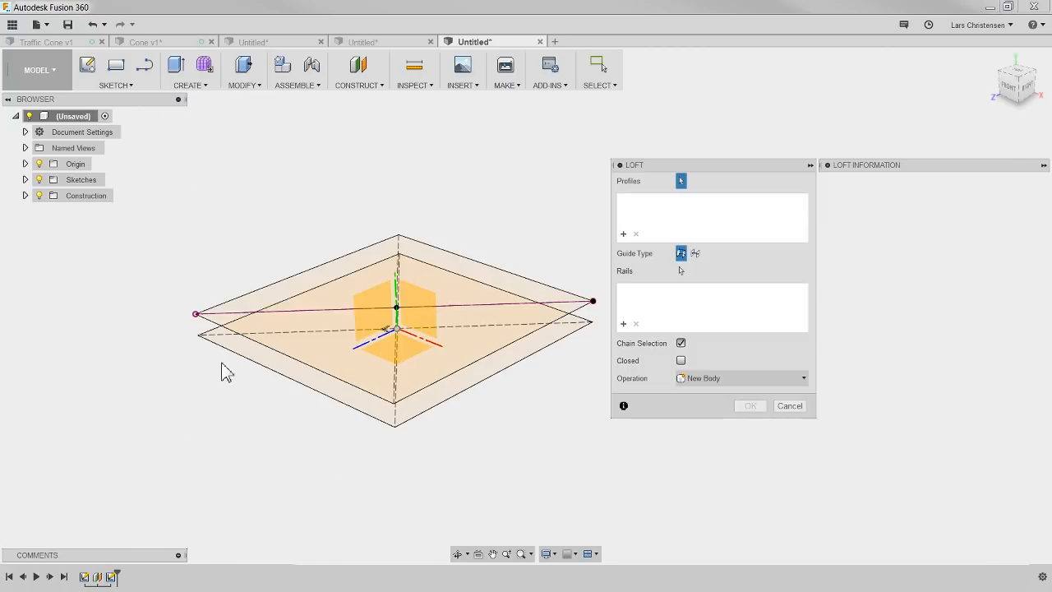
click(251, 354)
click(281, 341)
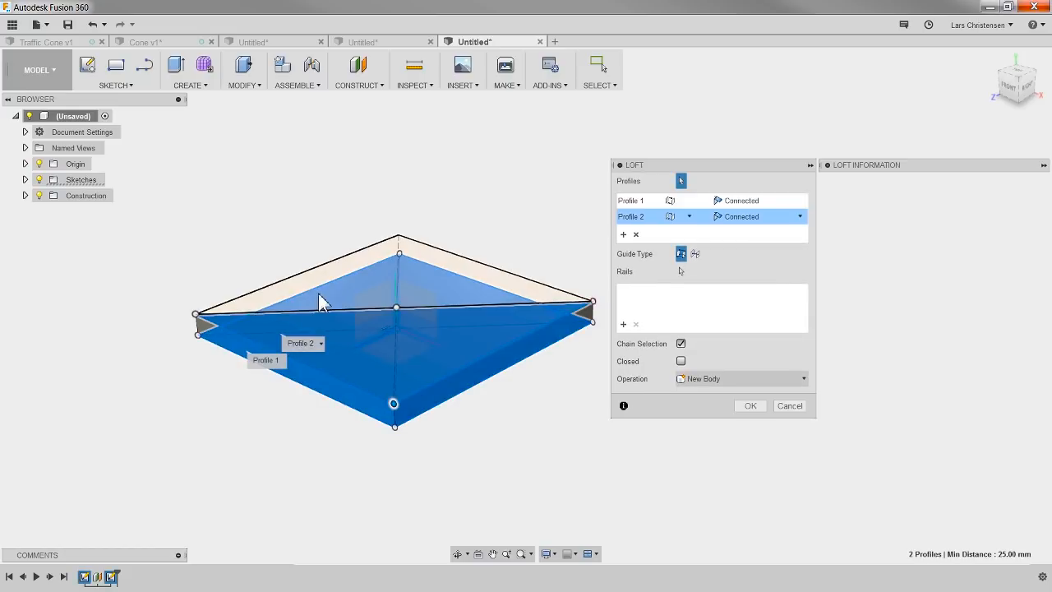
click(751, 406)
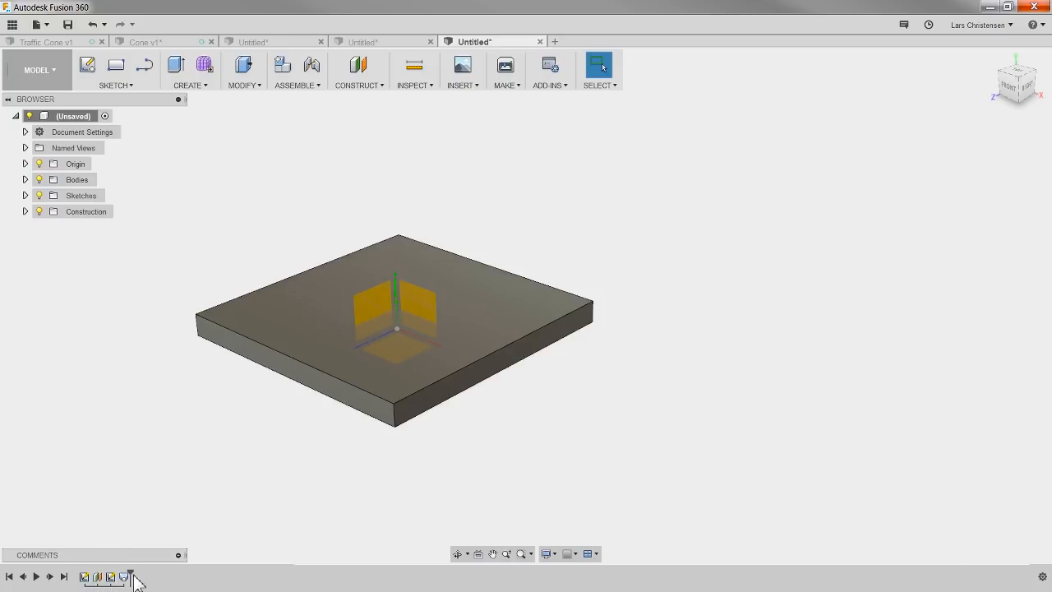
Step: Review the Cone v1 model and its feature history for comparison, and return to the new untitled design
click(196, 43)
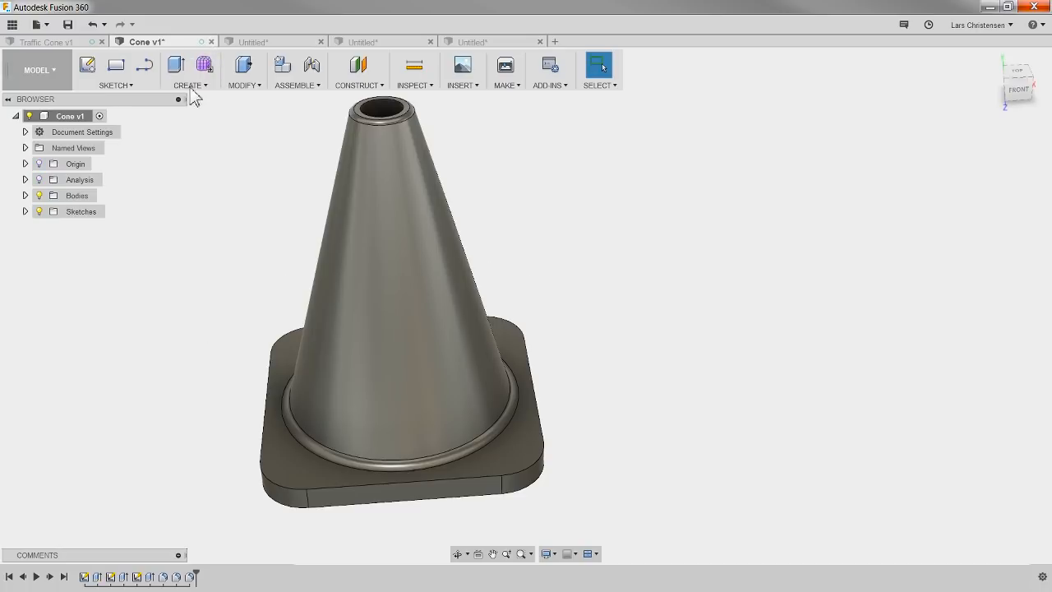
mouse_move(198, 573)
mouse_down()
mouse_move(103, 576)
mouse_move(193, 578)
mouse_up()
click(475, 42)
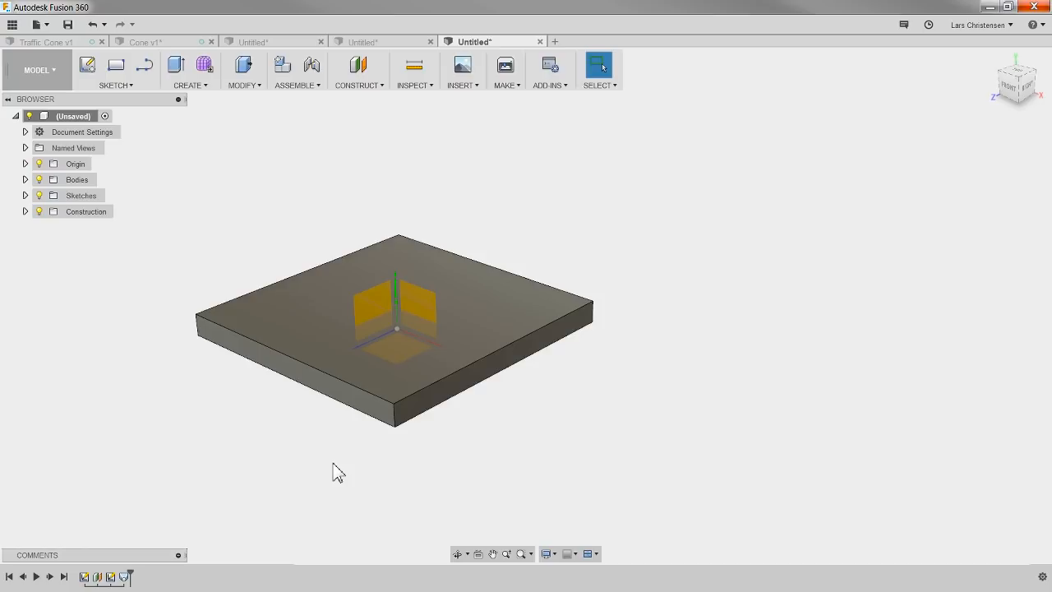
Step: Sketch a 250 mm diameter circle centred on the origin on the base plate's upper face, and finish the sketch
scroll(228, 463, down, 2)
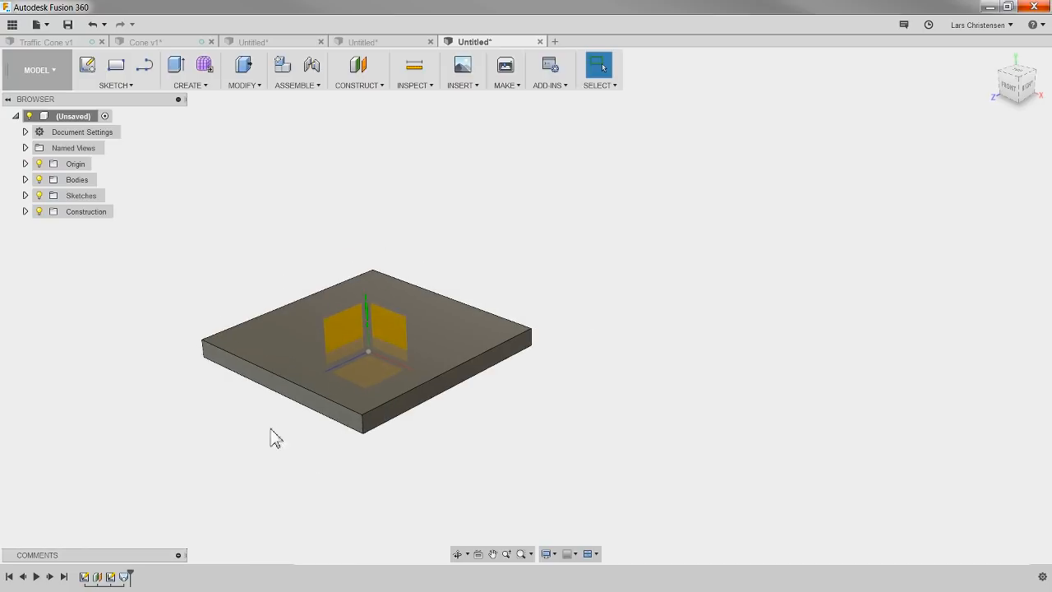
click(88, 69)
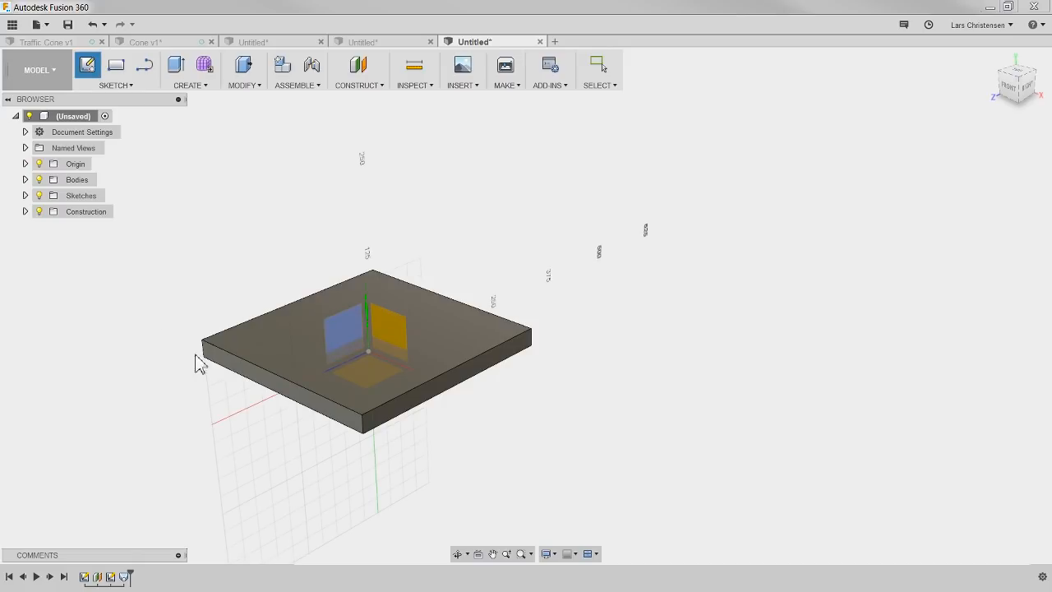
click(296, 335)
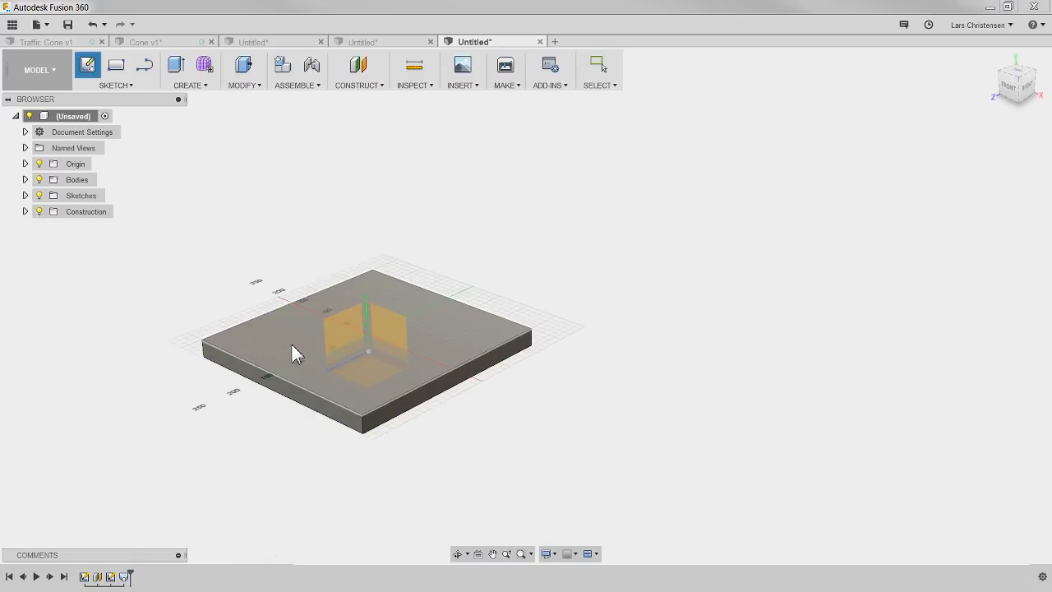
click(292, 341)
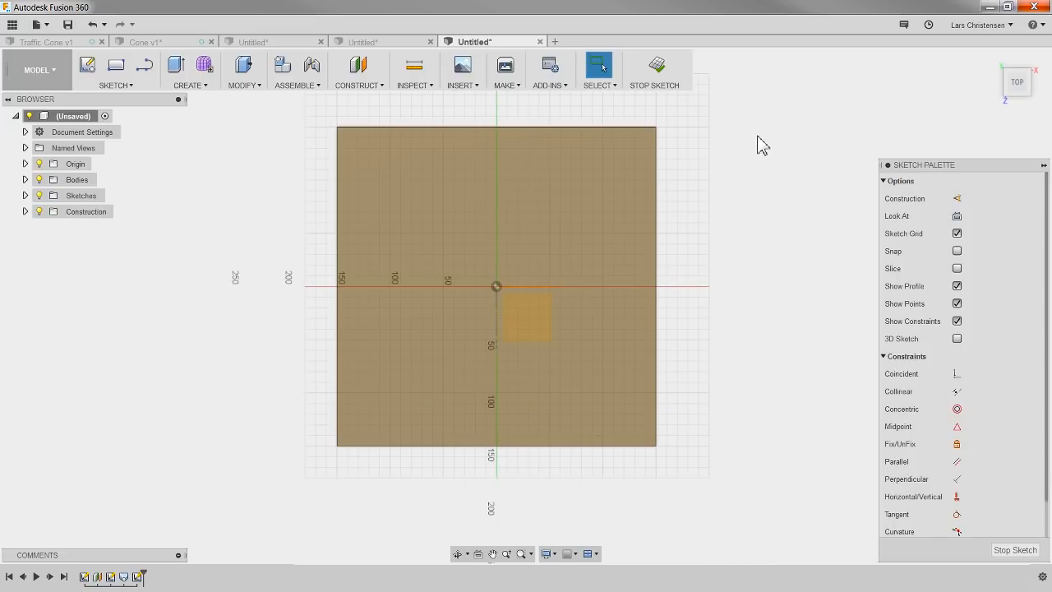
key(c)
click(497, 286)
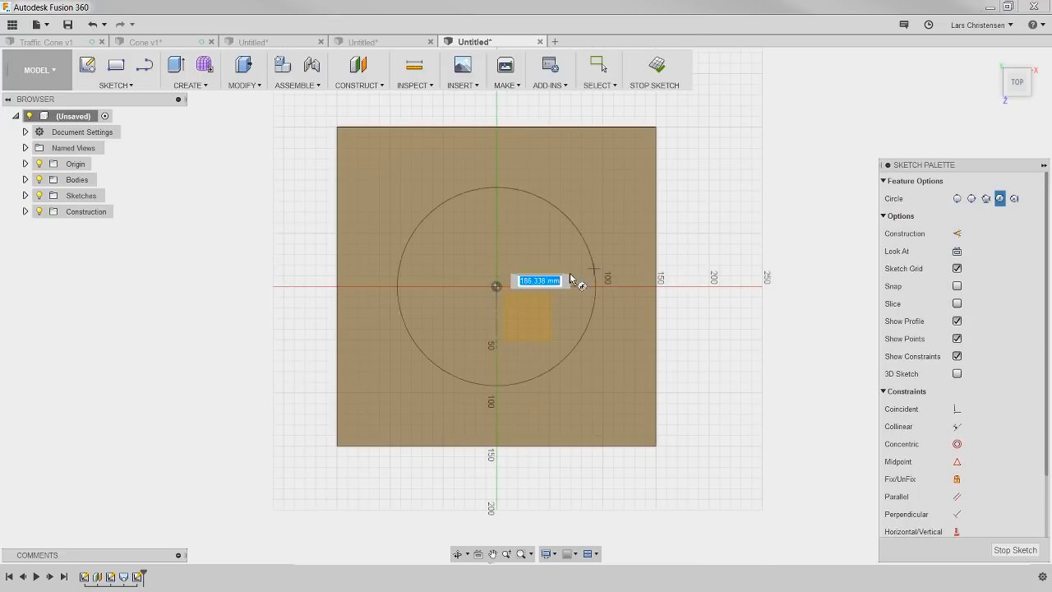
text(250)
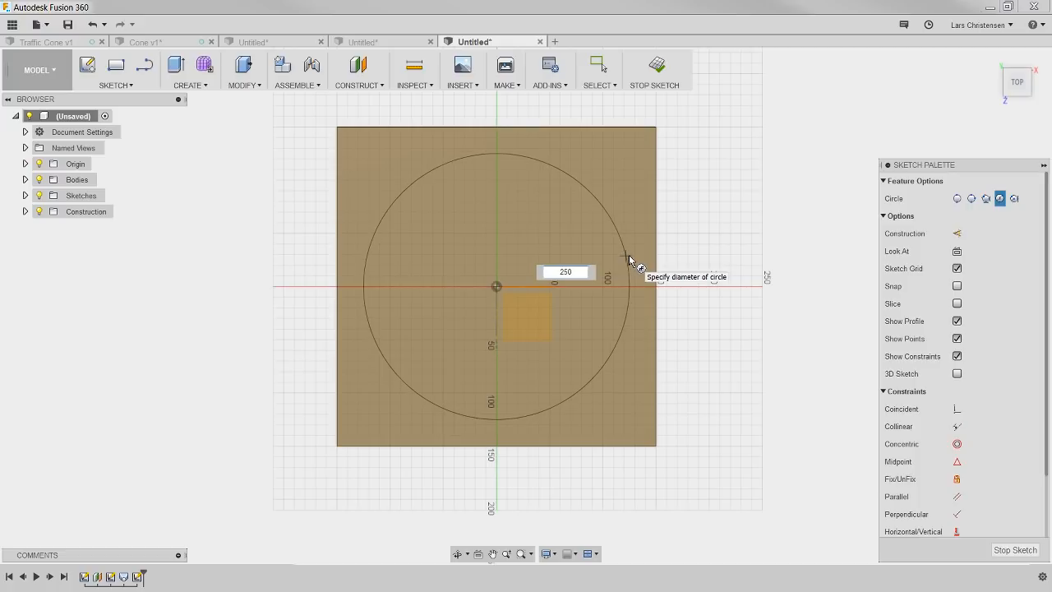
key(Tab)
key(Return)
key(Escape)
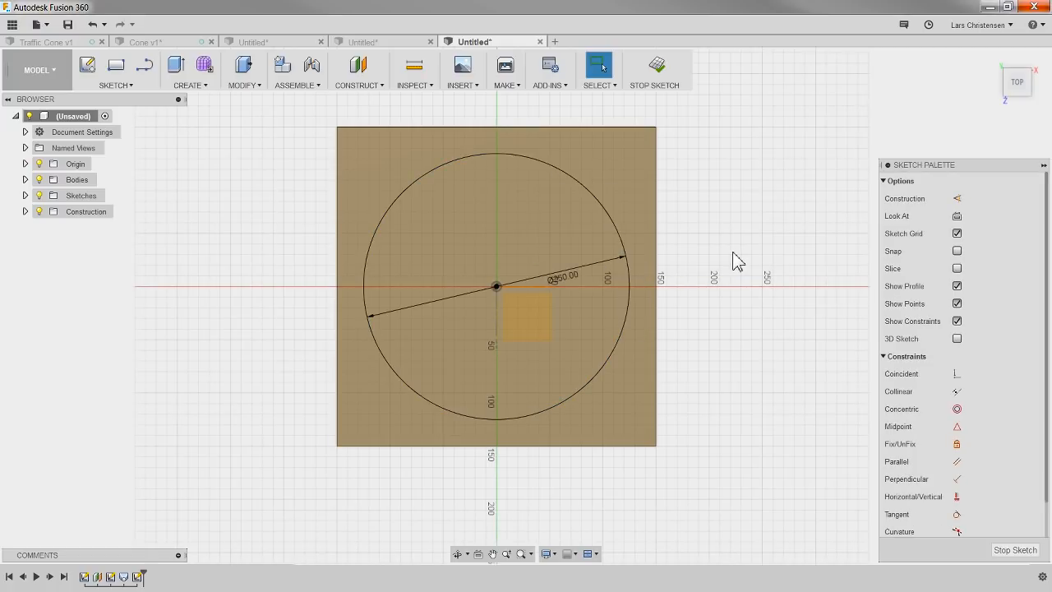
click(1015, 549)
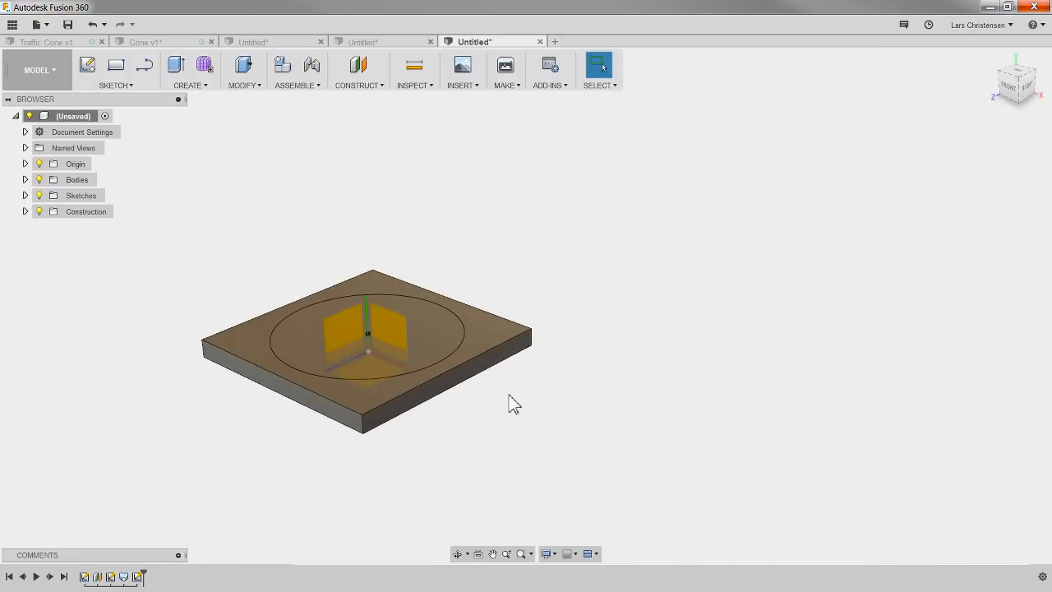
Step: Create a construction plane offset 350 mm above the base plate's upper face
scroll(140, 346, up, 2)
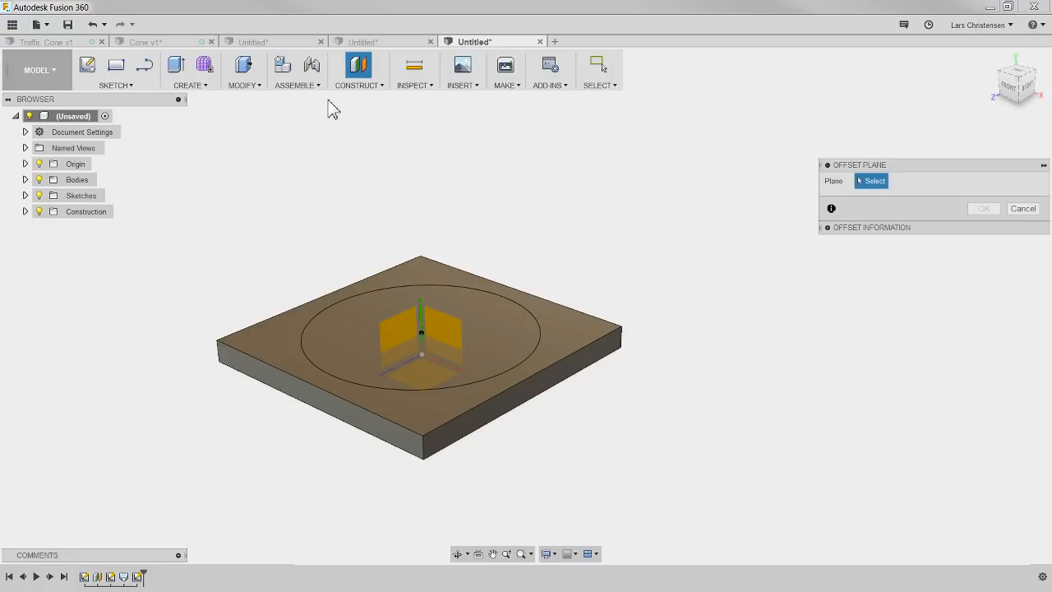
click(264, 349)
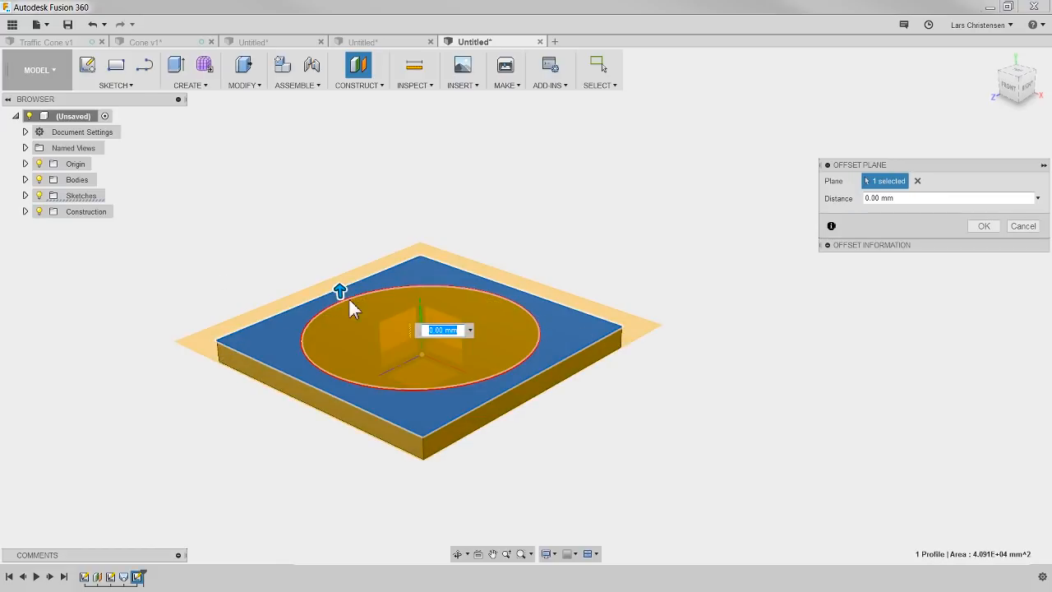
drag(343, 289, 358, 190)
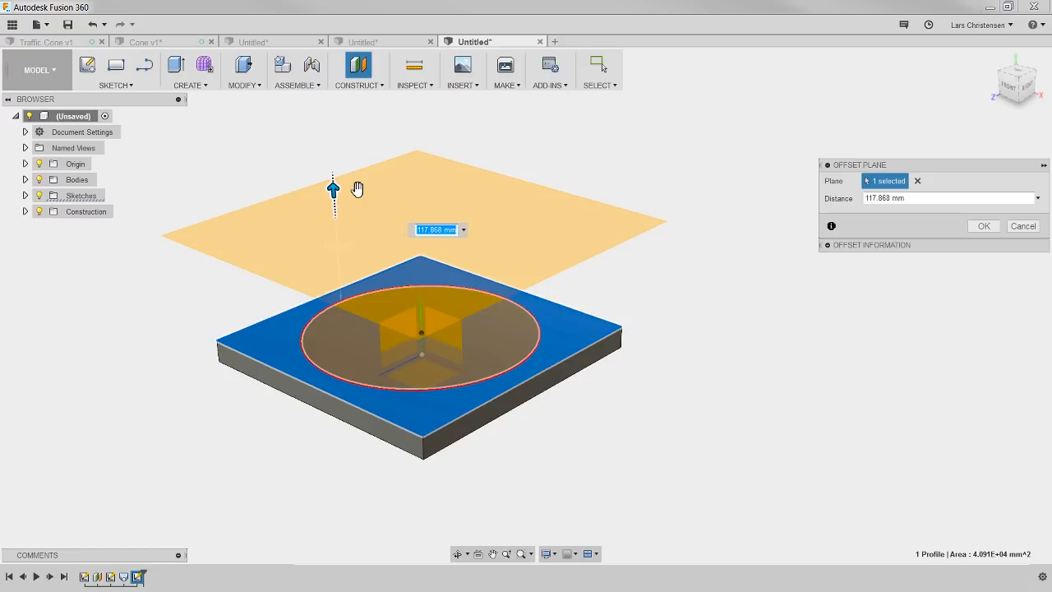
text(350)
key(Return)
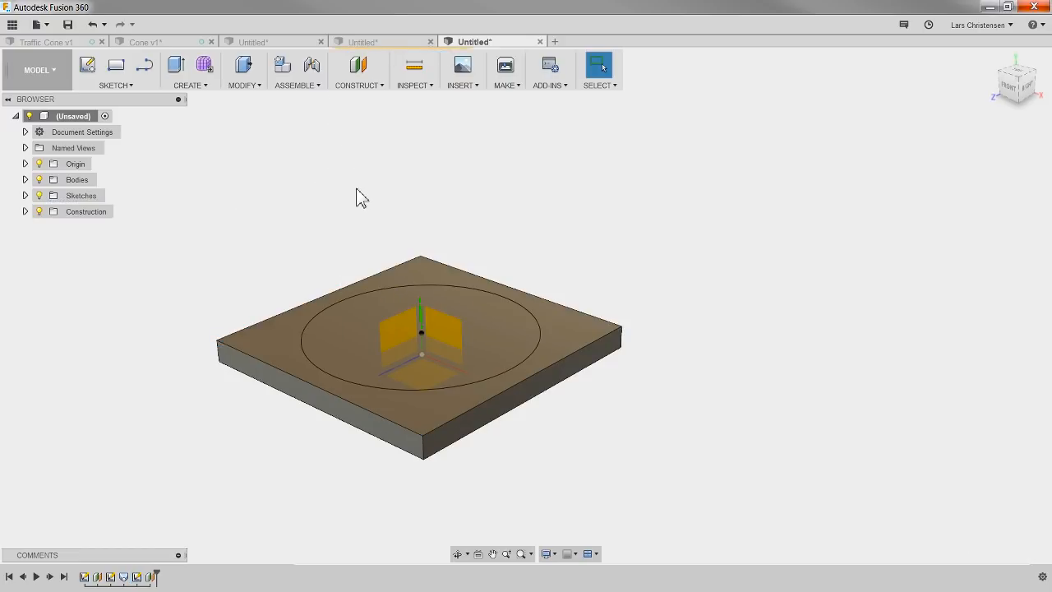
Step: Sketch a 60 mm diameter circle centred on the origin on the 350 mm offset plane, and finish the sketch
scroll(305, 460, down, 3)
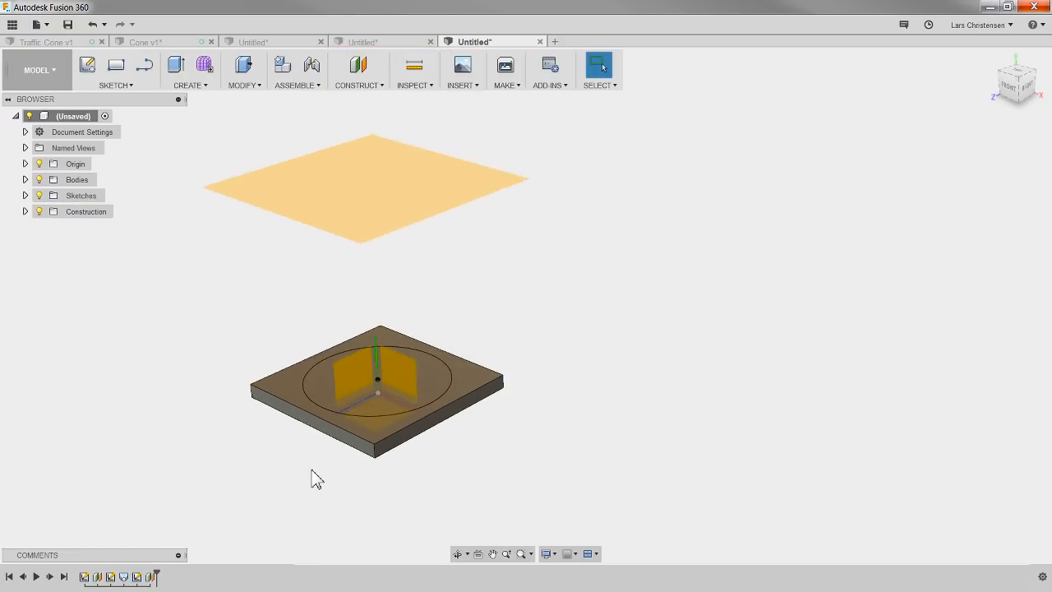
click(374, 206)
click(87, 65)
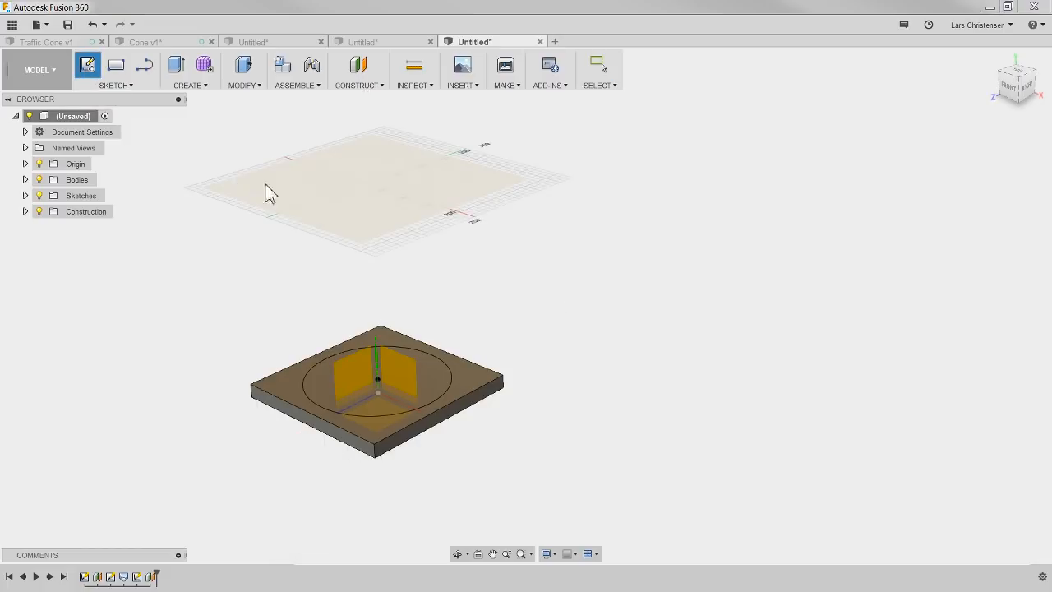
click(337, 205)
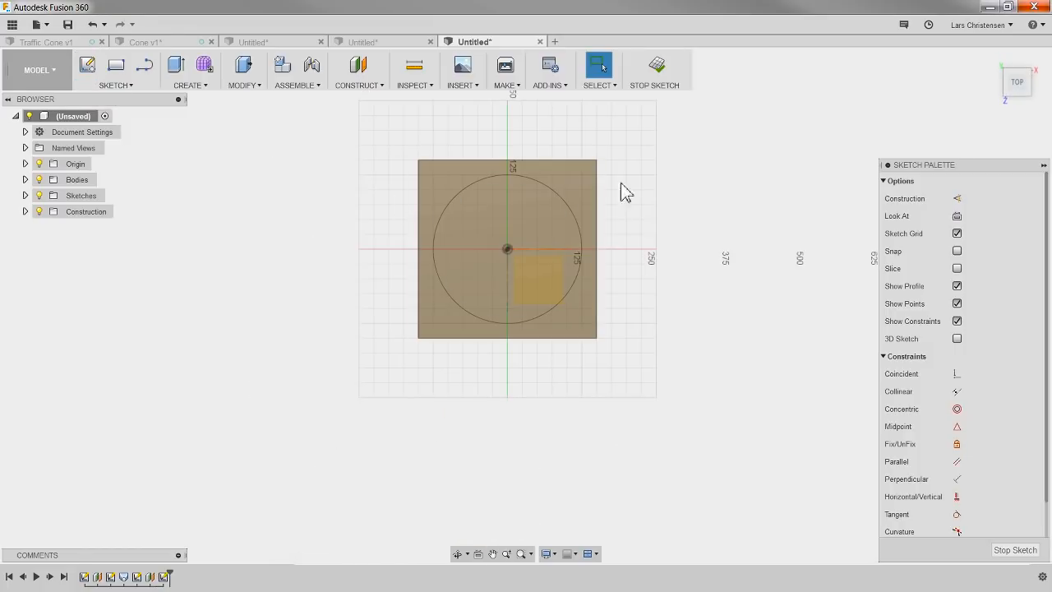
key(c)
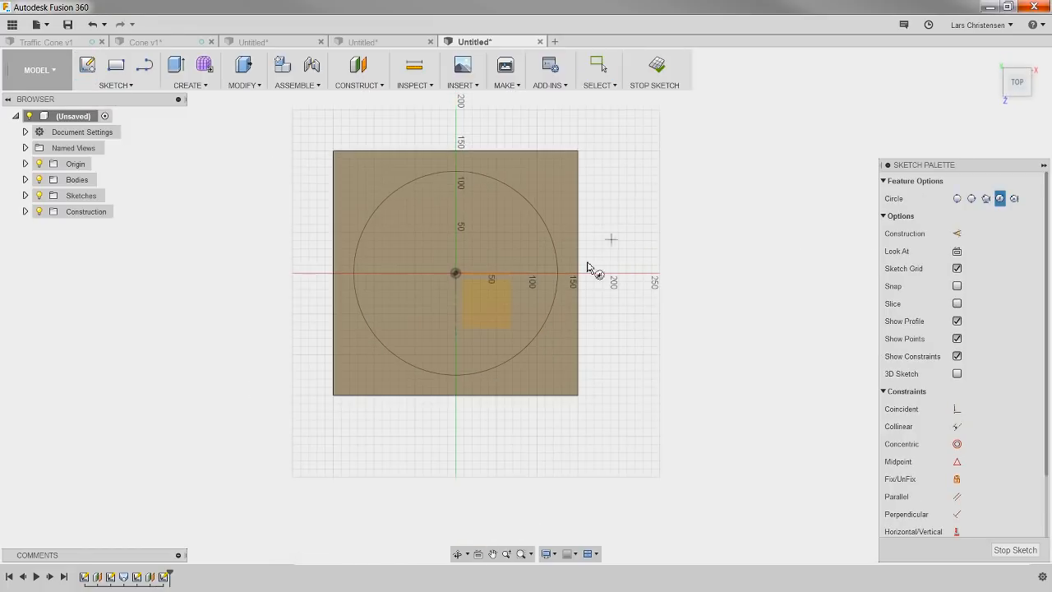
click(457, 274)
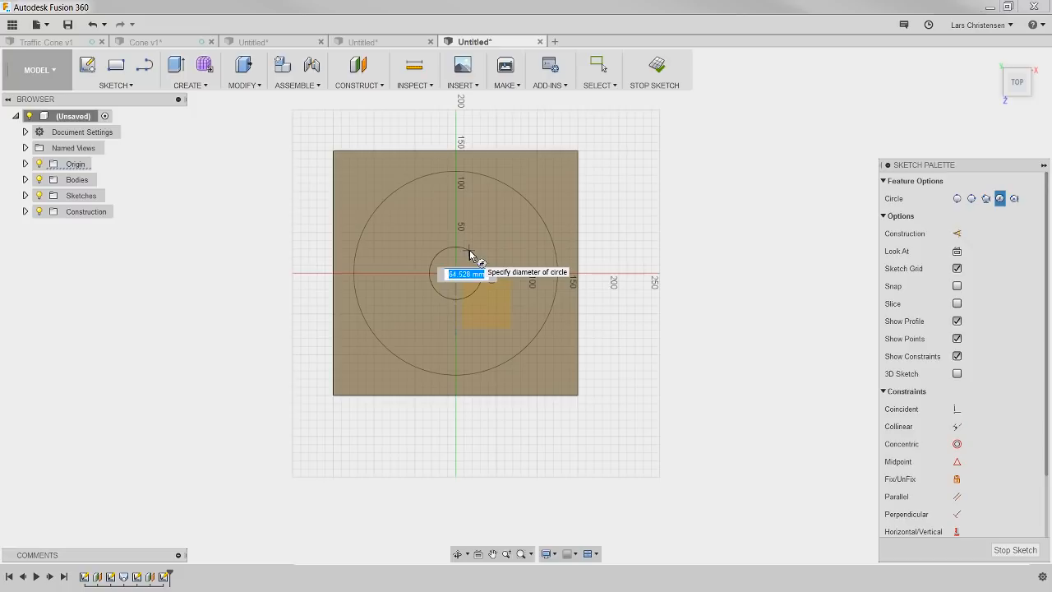
text(60)
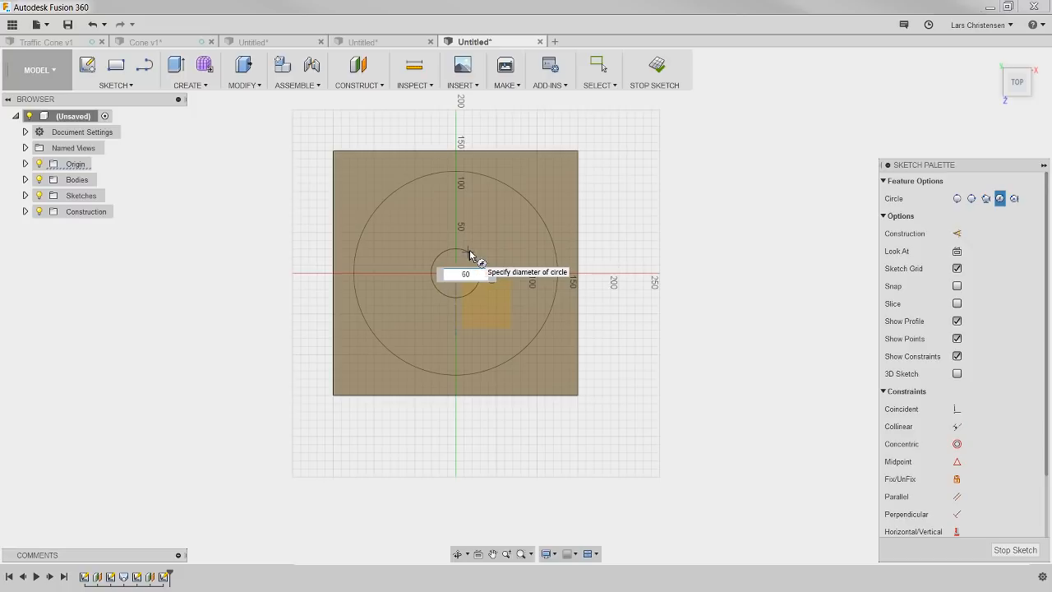
key(Return)
key(Escape)
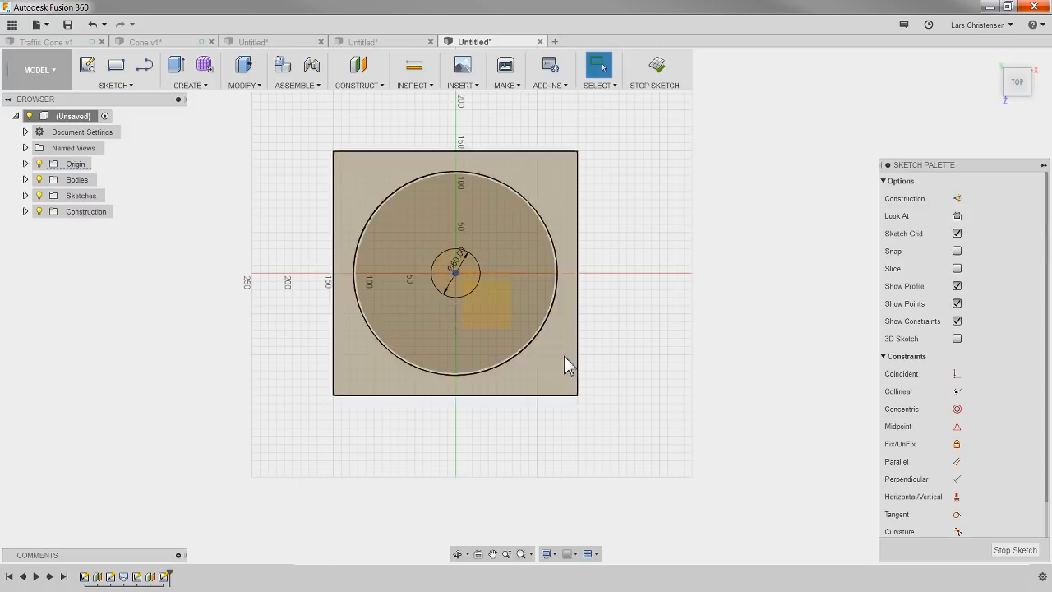
mouse_move(513, 367)
shift+middle_down()
mouse_move(599, 352)
mouse_move(575, 292)
mouse_move(530, 292)
shift+middle_up()
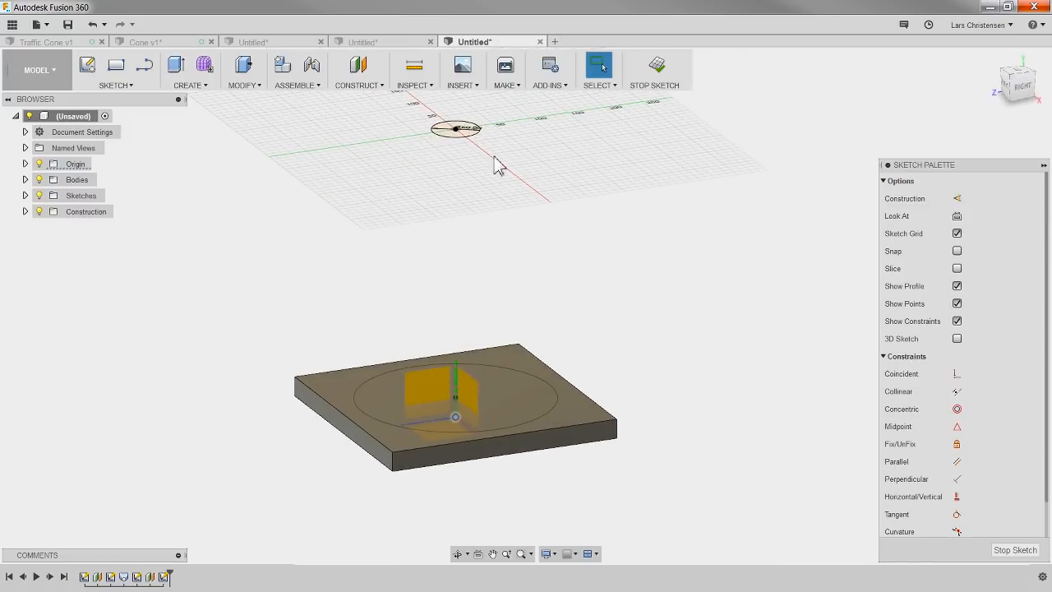
click(1013, 551)
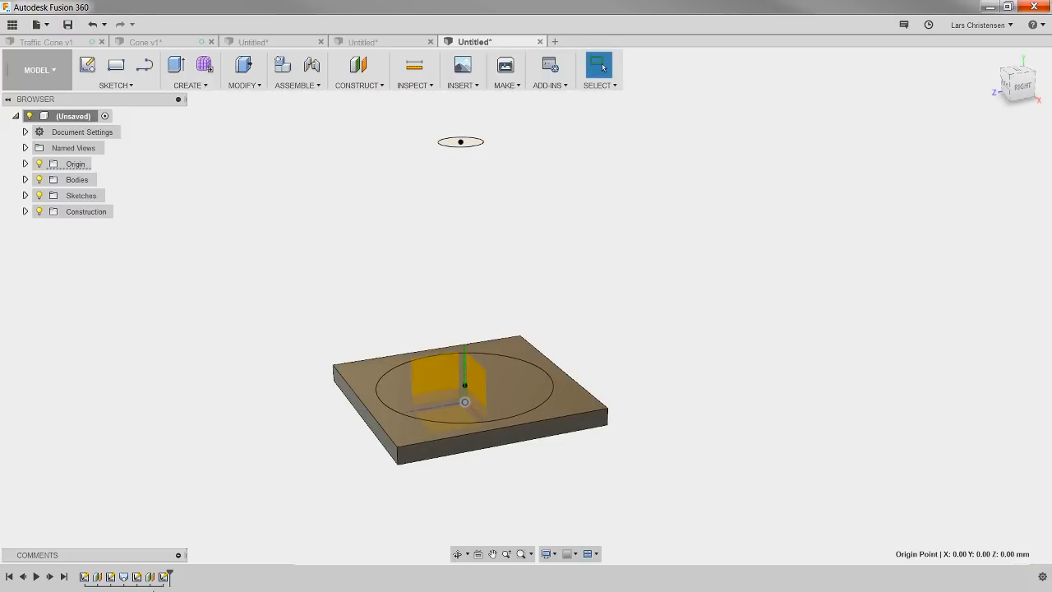
Step: Loft from the 250 mm circle to the 60 mm circle, joining the cone body to the base plate
click(137, 576)
click(163, 579)
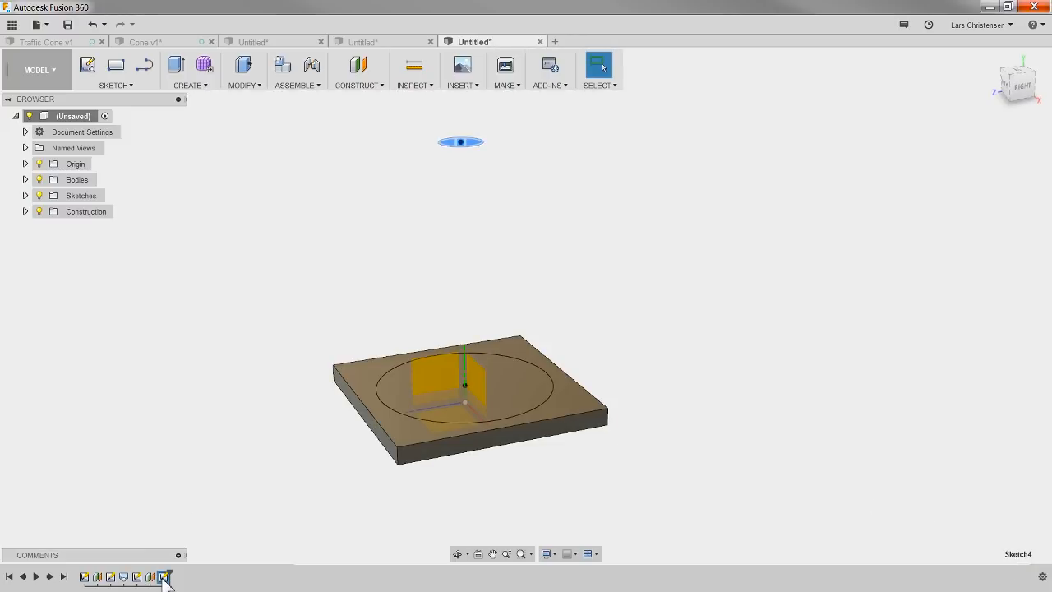
click(207, 358)
click(188, 85)
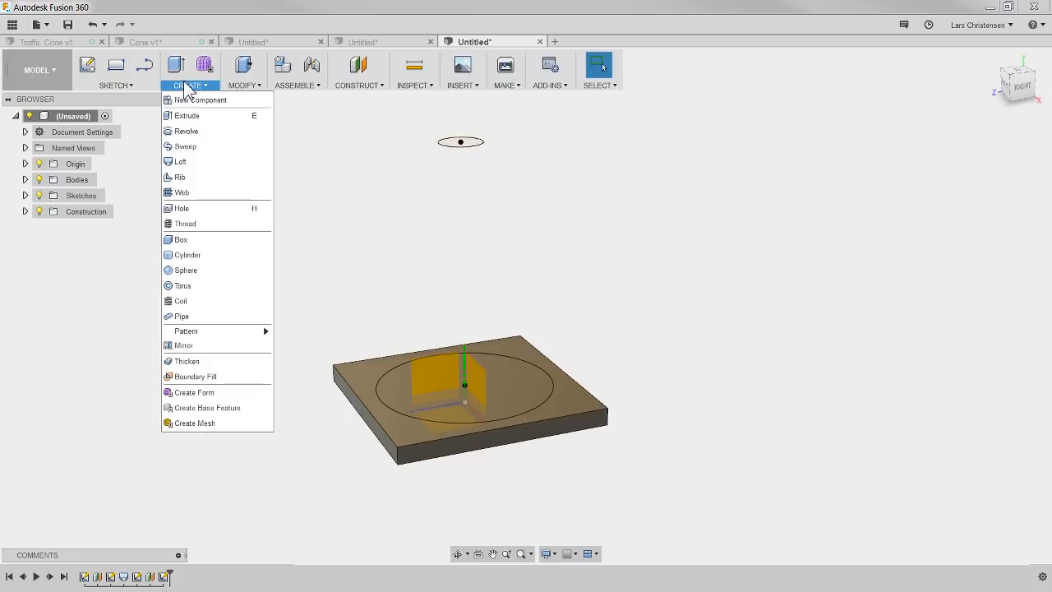
click(191, 163)
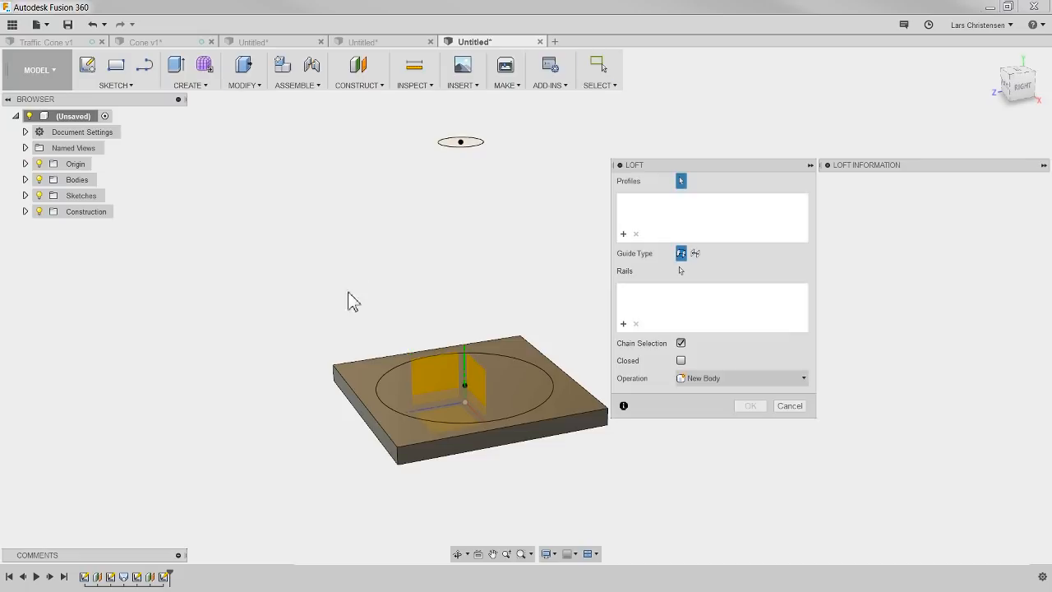
click(380, 390)
click(459, 143)
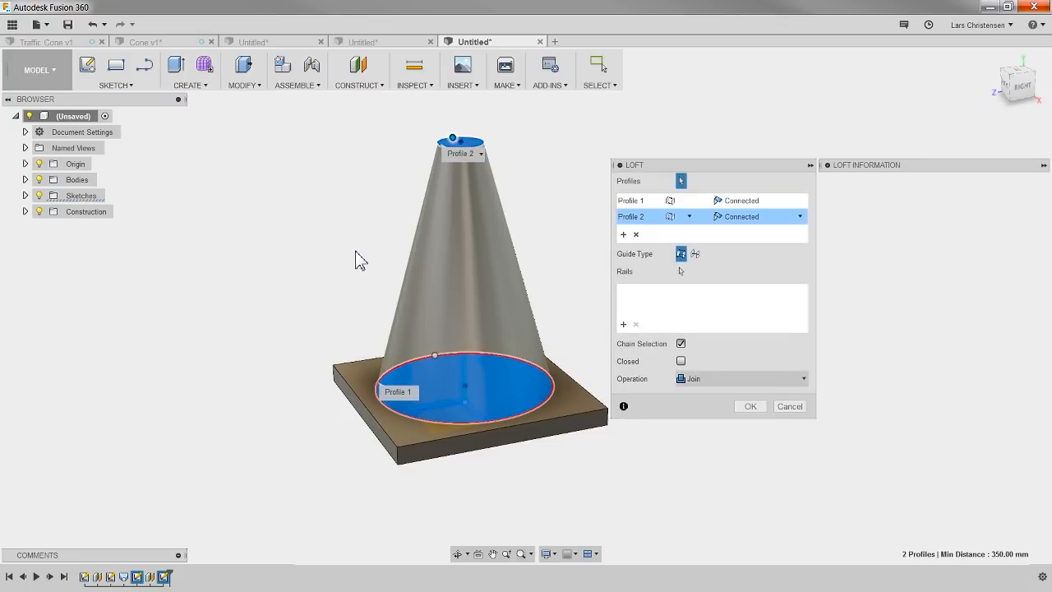
click(753, 408)
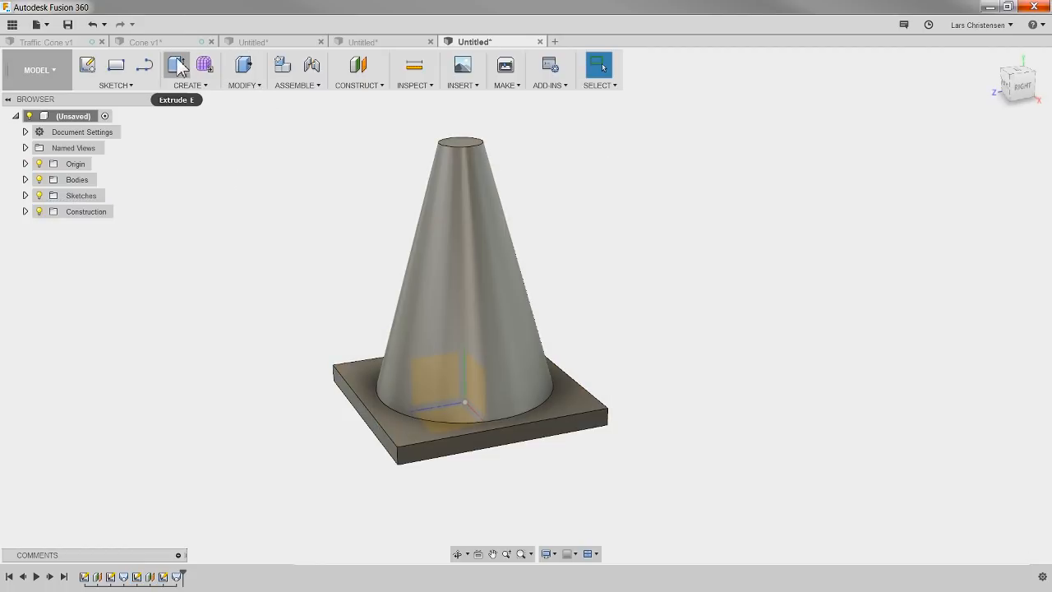
Step: Measure the outer edge of the revolved cone's top opening in its own design, and return to the lofted cone design
click(259, 46)
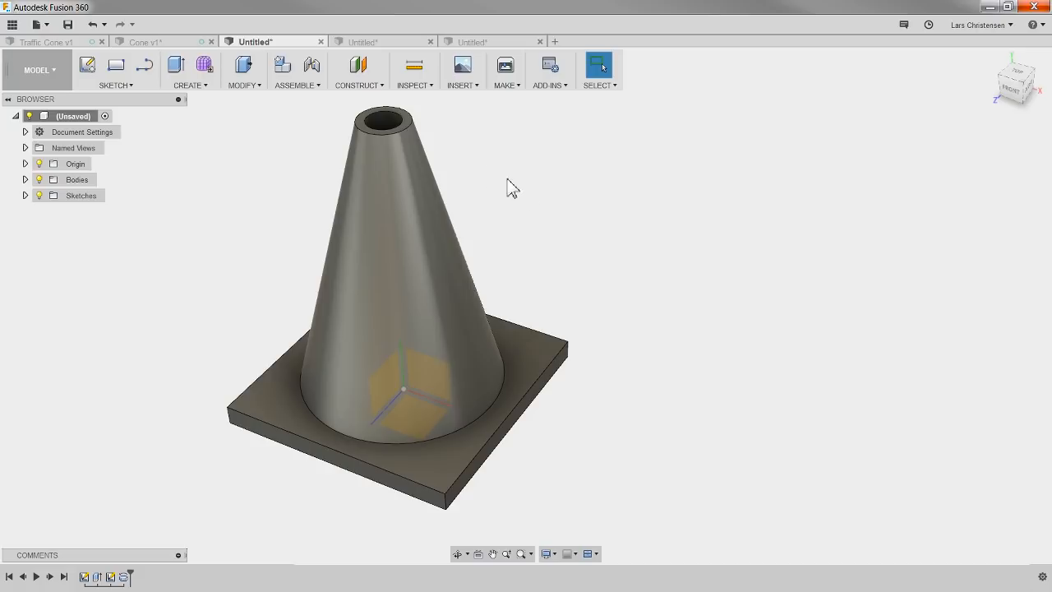
click(415, 68)
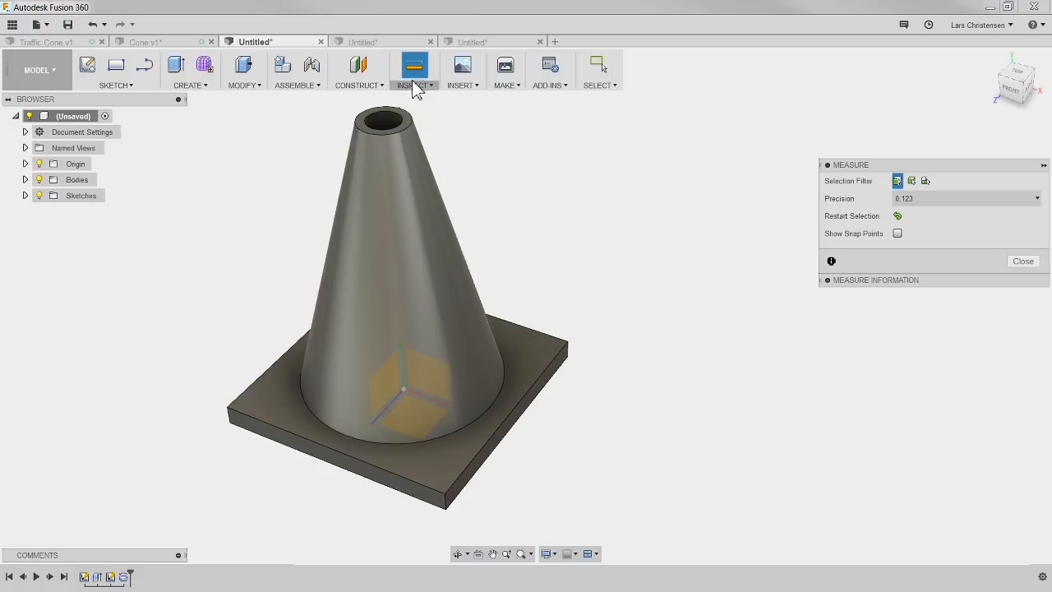
click(401, 131)
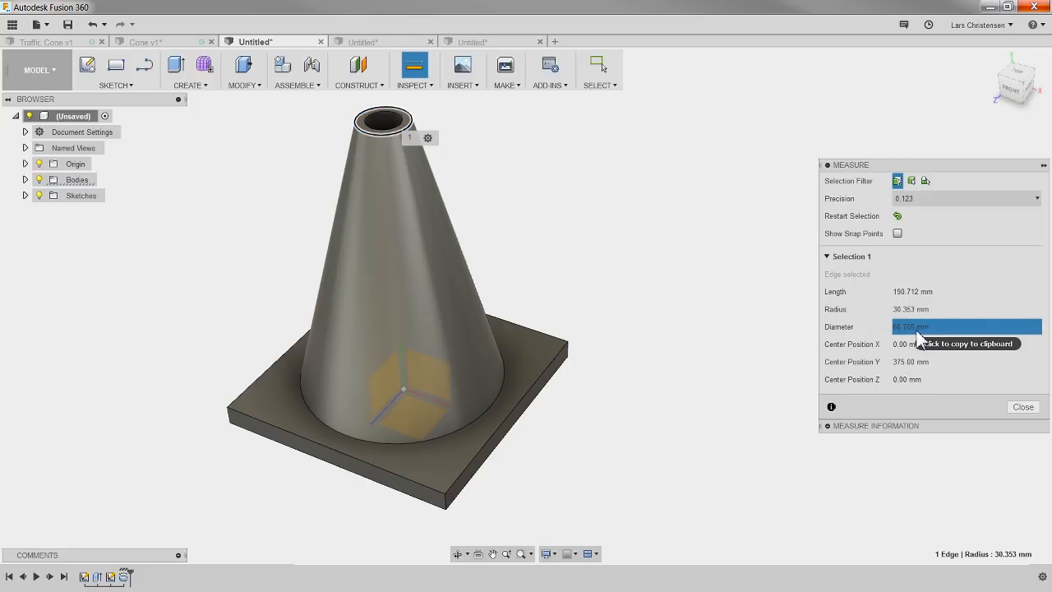
click(1024, 407)
click(475, 41)
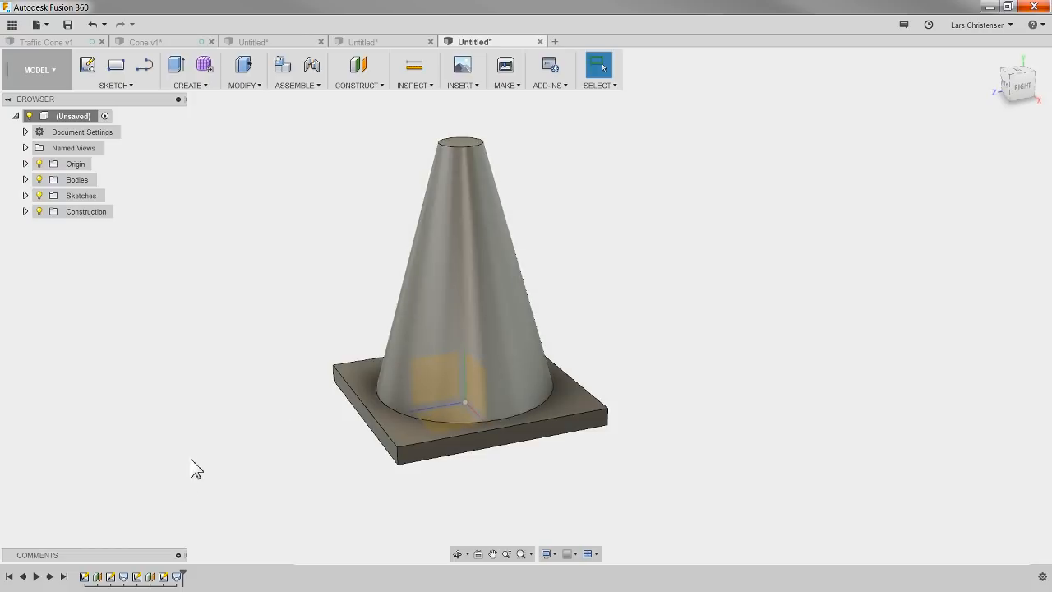
Step: Look at the top opening of the Cone v1 design for comparison, and return to the lofted cone design
scroll(109, 436, down, 1)
scroll(377, 465, up, 1)
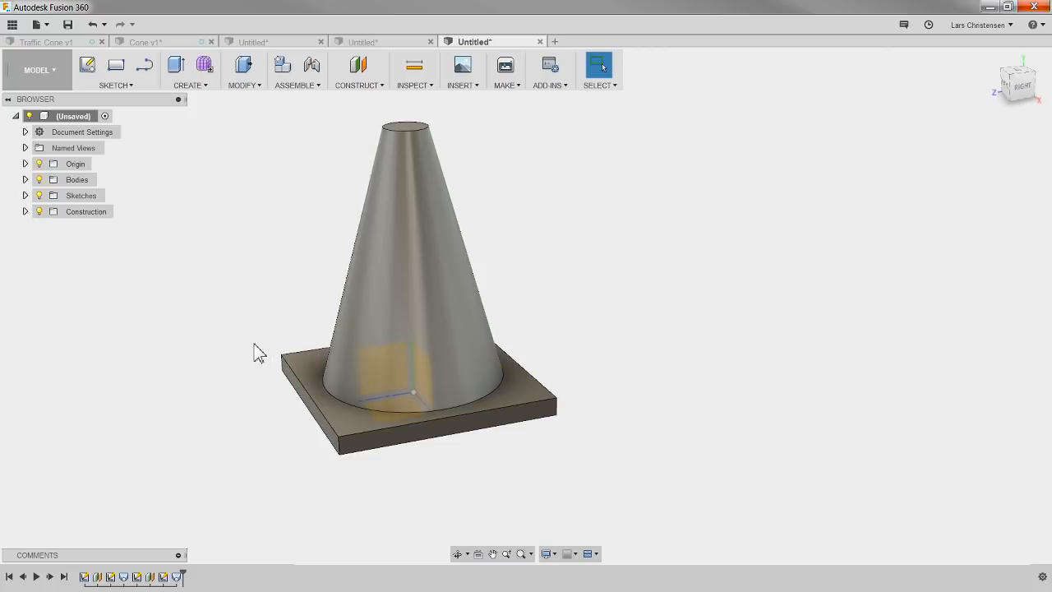
shift+middle_drag(258, 352, 210, 187)
click(172, 43)
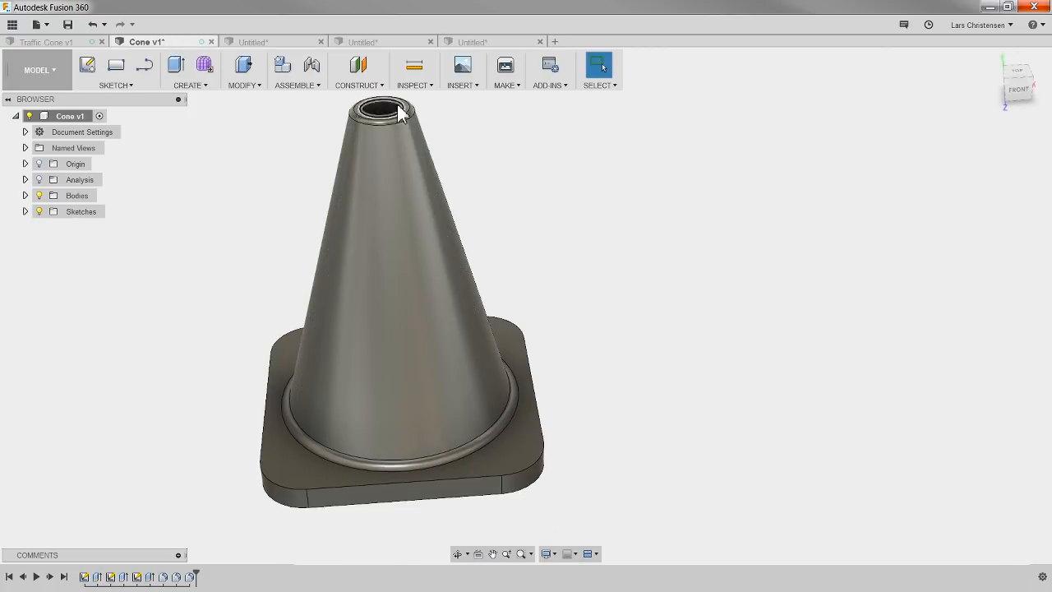
click(482, 44)
Step: Sketch on the lofted cone's top face, offset its circular edge 10 mm inward, and finish the sketch
scroll(458, 119, up, 2)
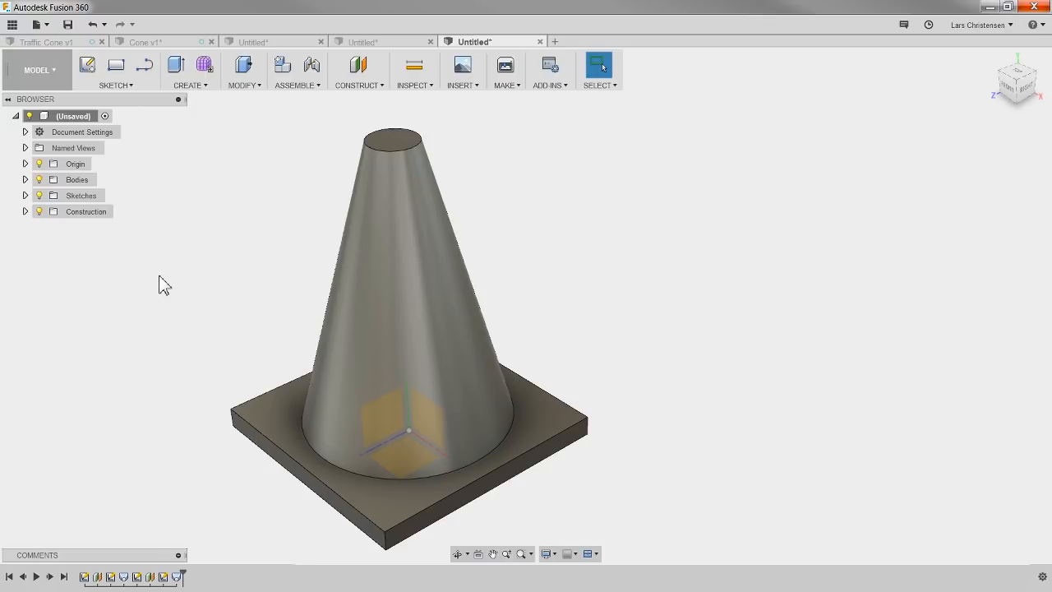
click(88, 65)
click(396, 138)
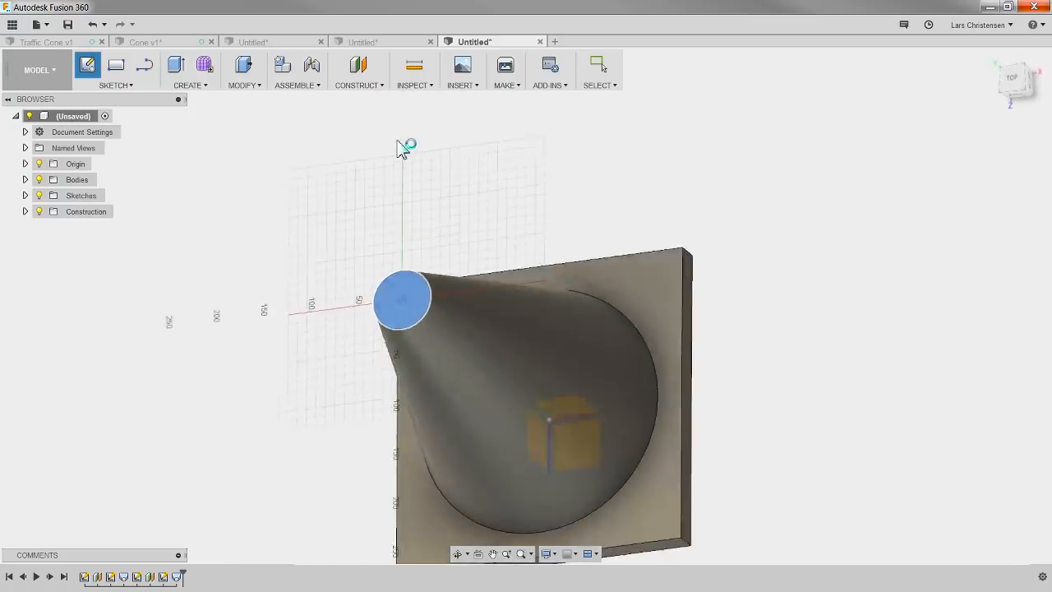
click(133, 86)
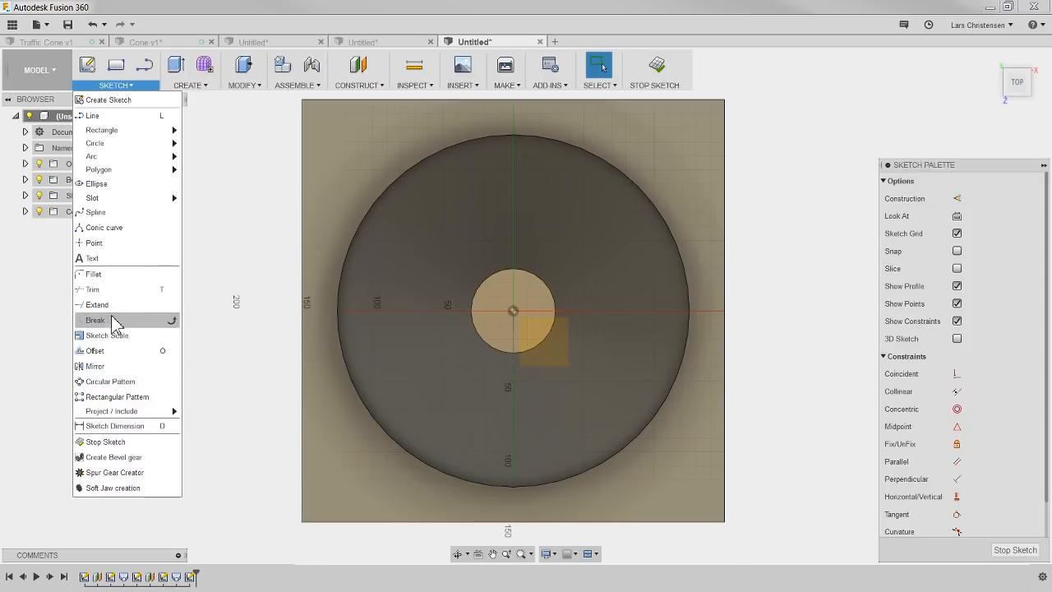
click(115, 351)
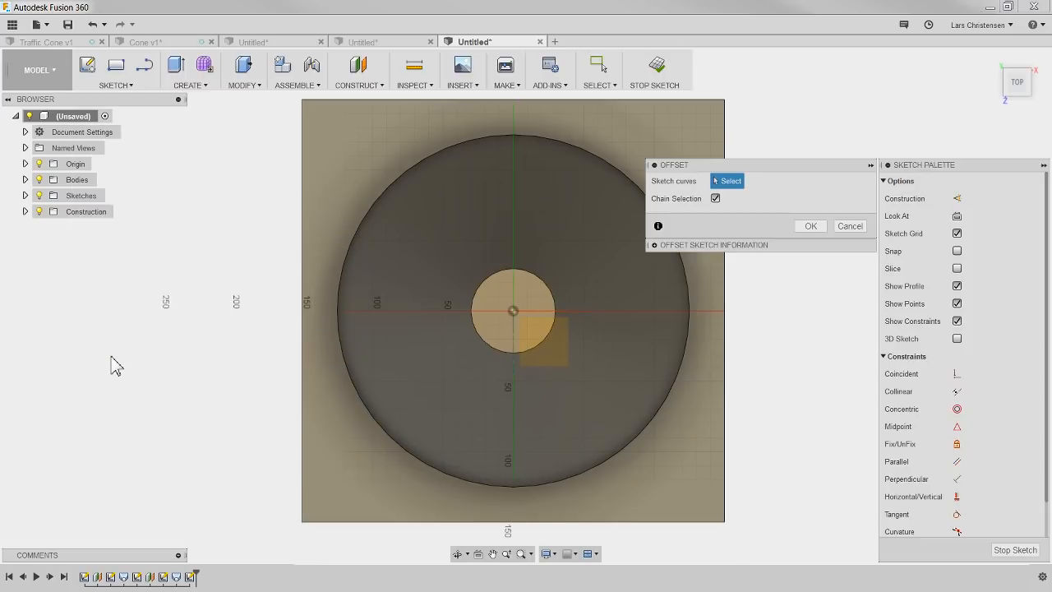
click(533, 347)
drag(533, 346, 524, 331)
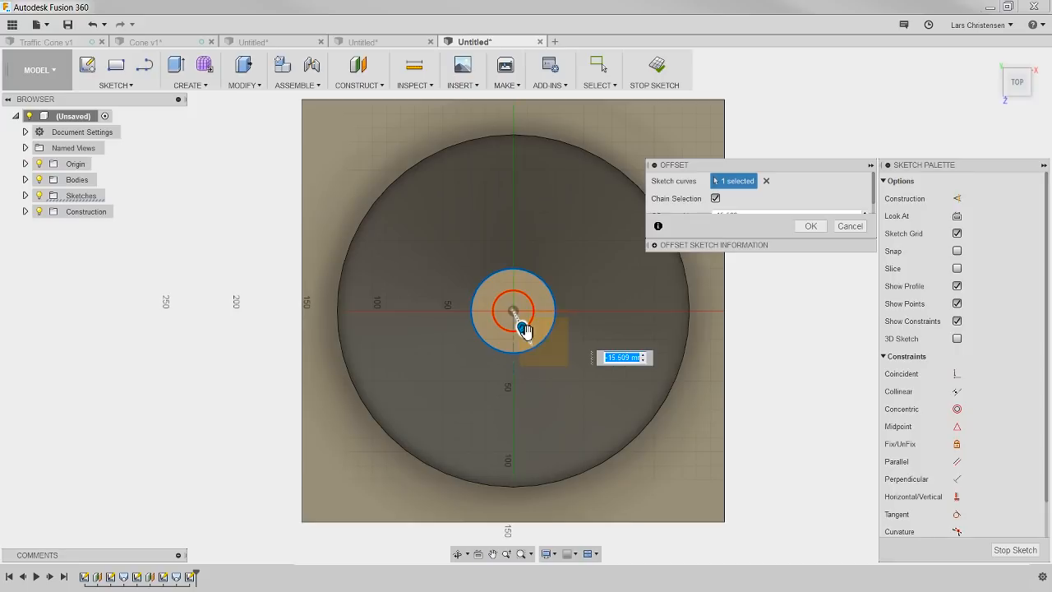
text(-10)
key(Return)
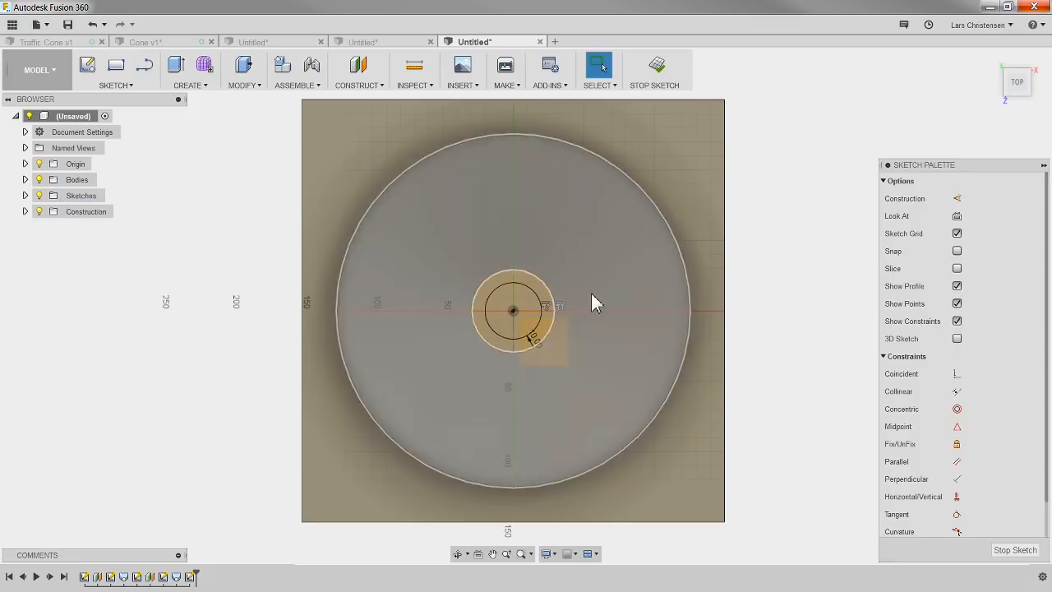
click(1027, 556)
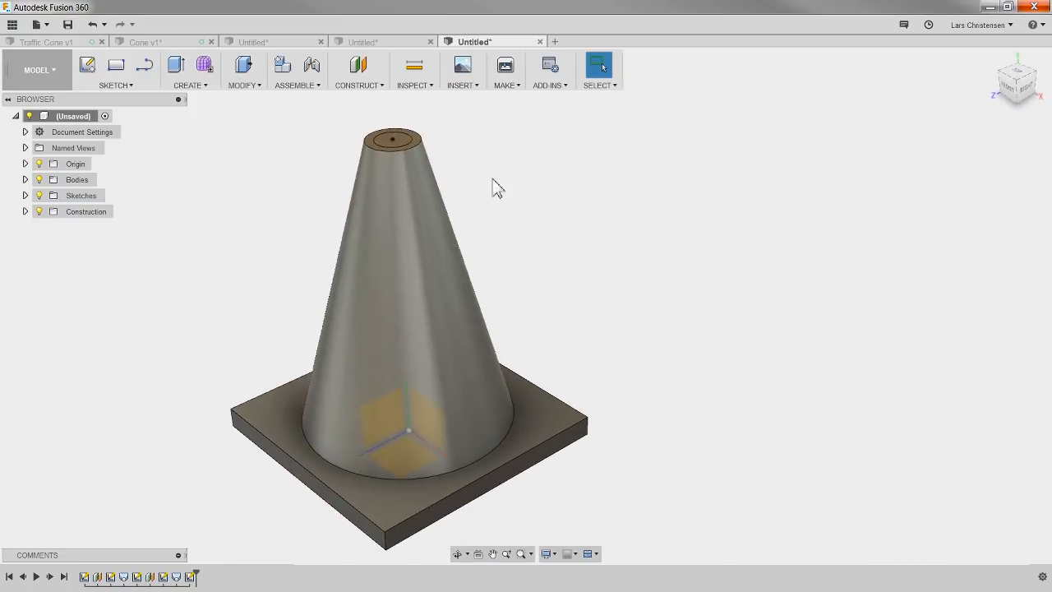
Step: Start a sketch on the base plate's upper face and offset the cone's base circle 10 mm inward
click(87, 64)
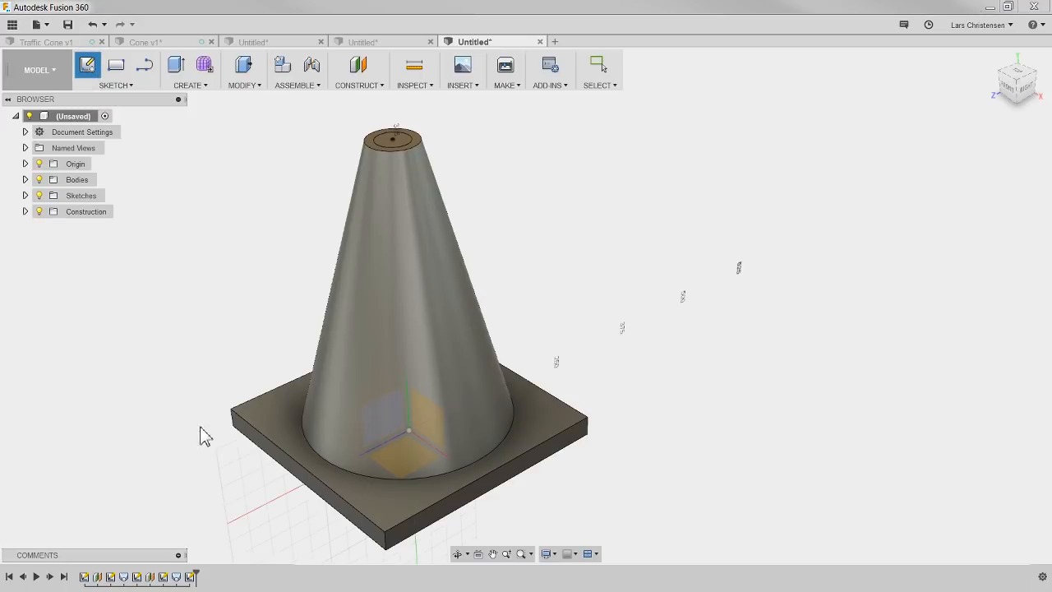
click(272, 425)
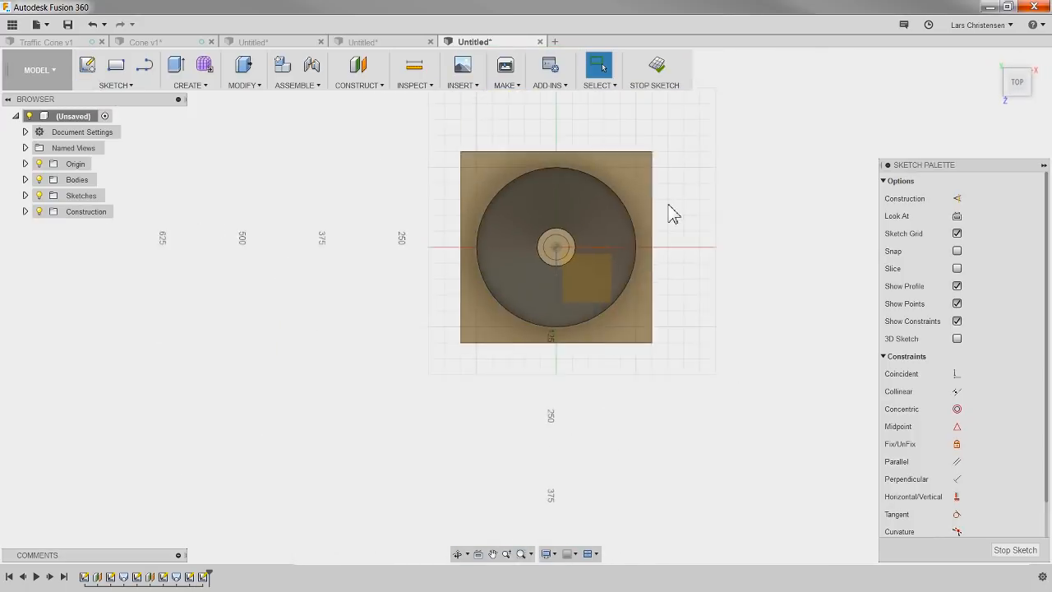
click(129, 86)
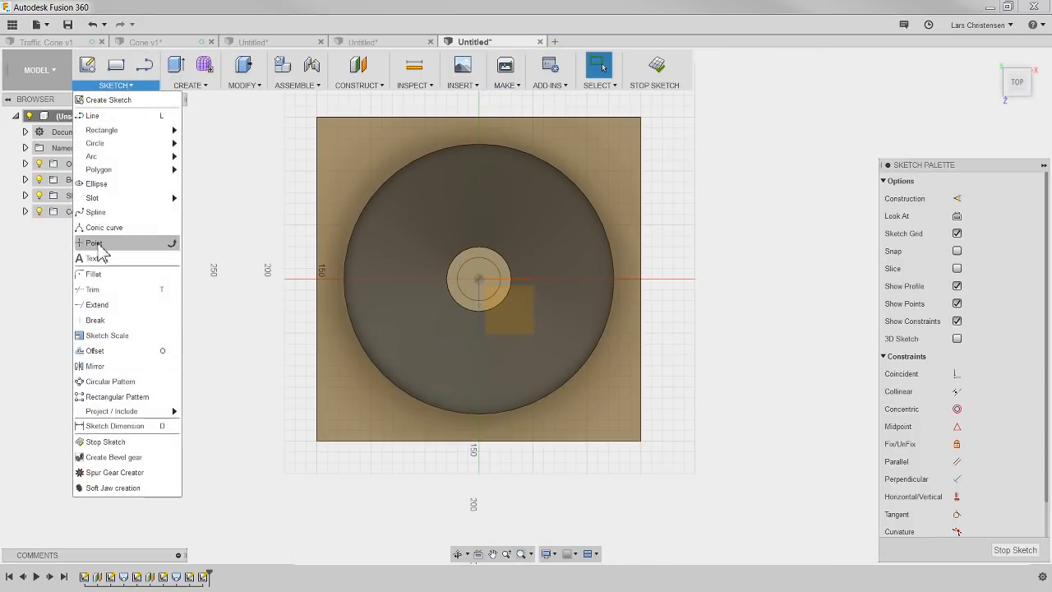
click(94, 351)
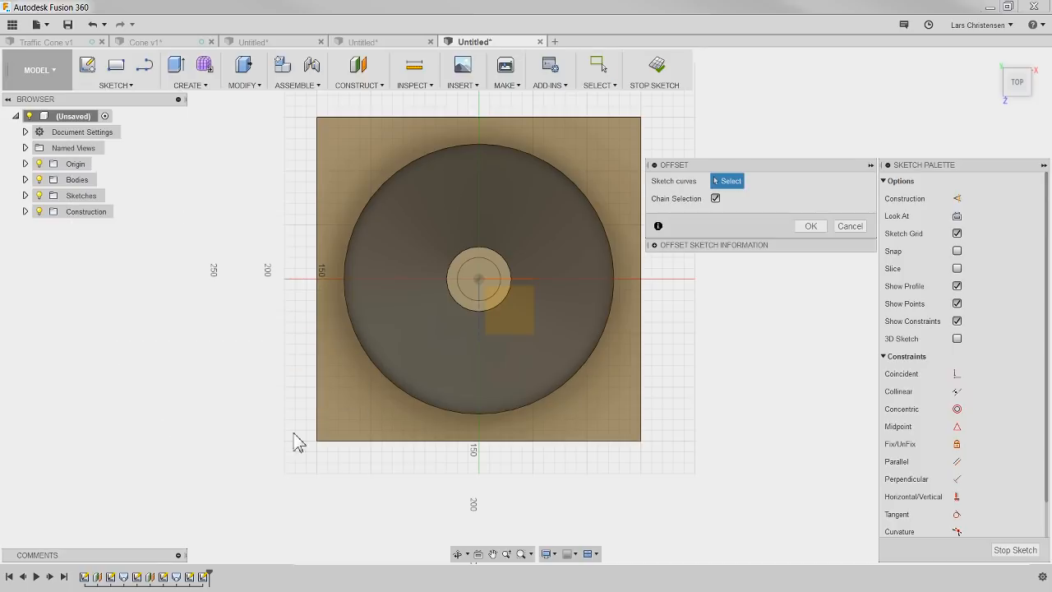
click(384, 376)
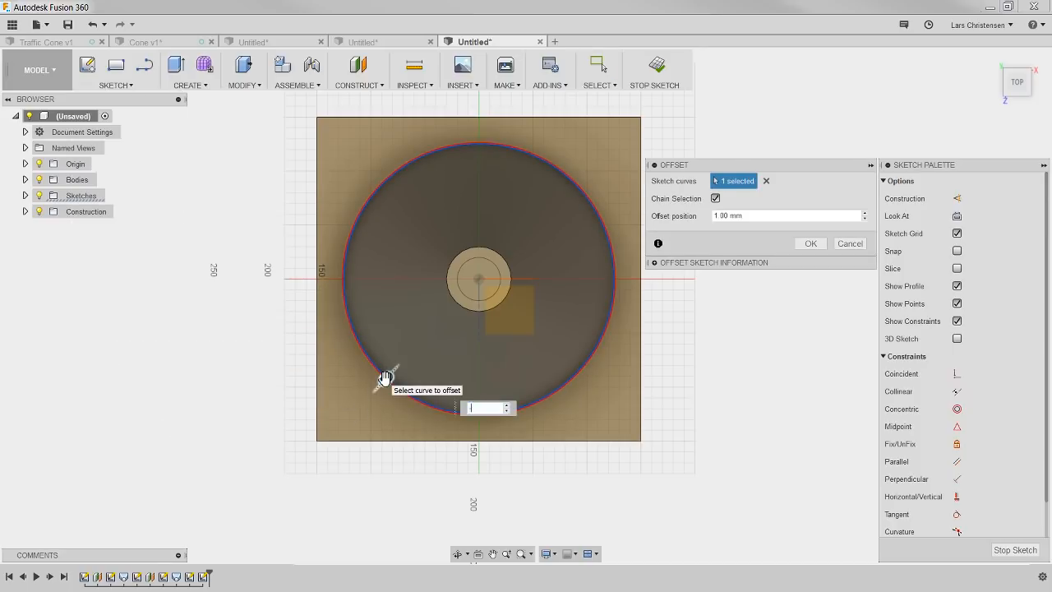
text(-10)
key(Return)
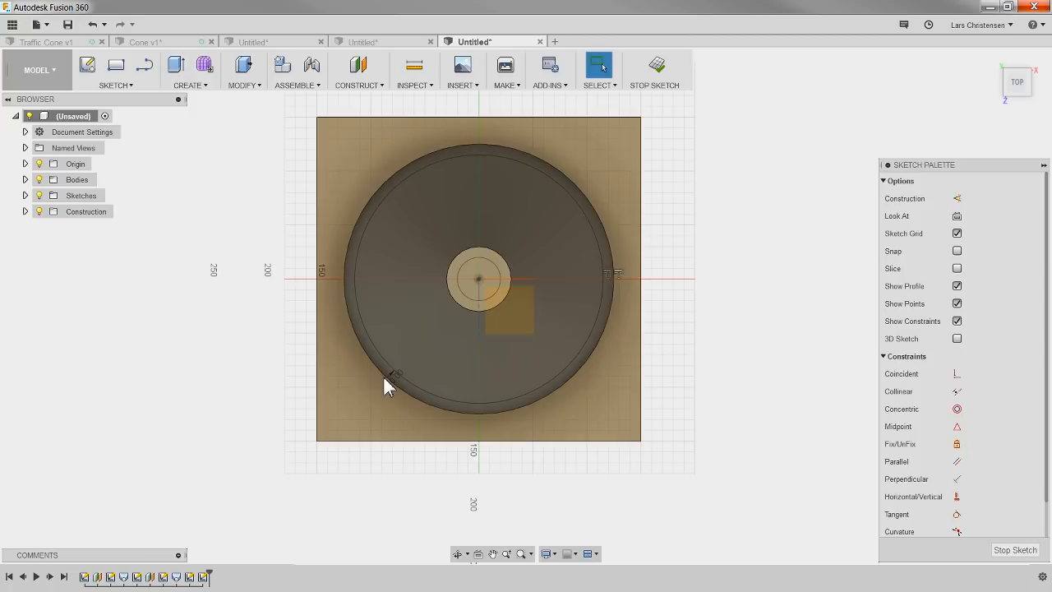
Step: Loft a cut from the inner offset circle at the cone's base to the inner circle on its top face
shift+middle_drag(159, 383, 217, 357)
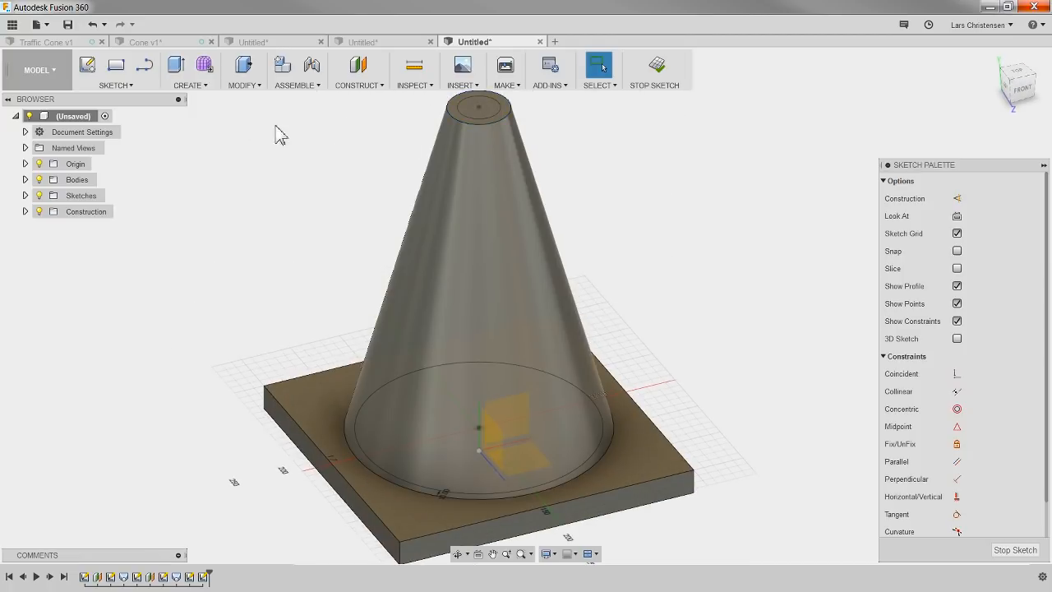
click(190, 85)
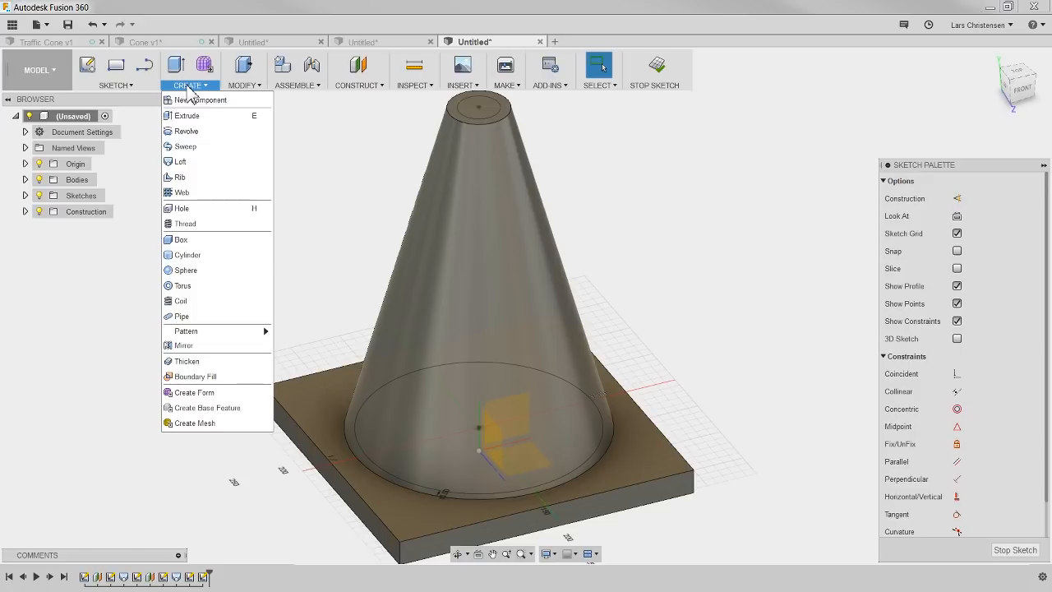
click(180, 161)
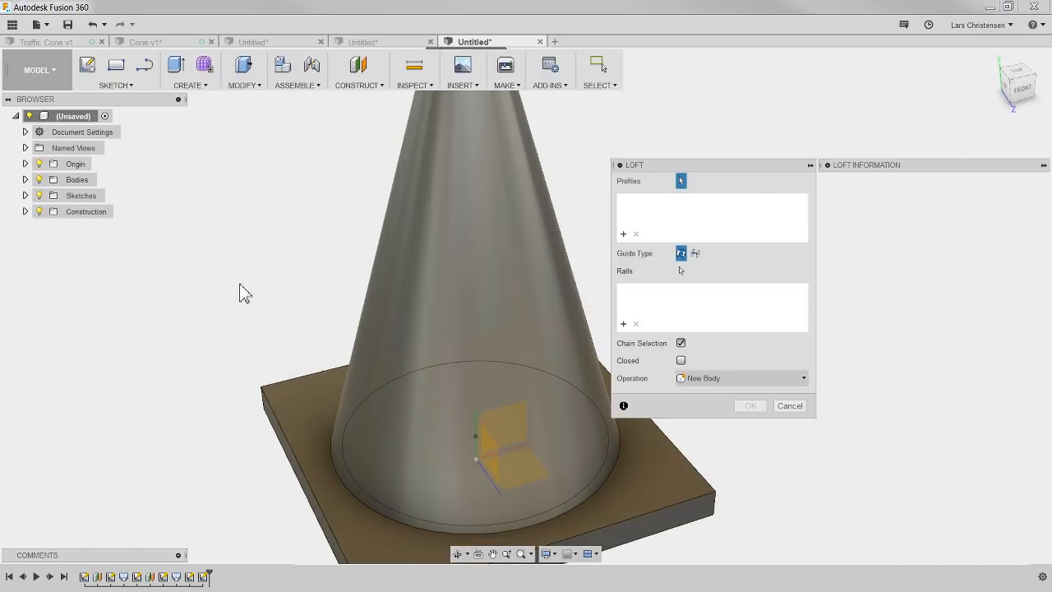
click(352, 478)
scroll(352, 478, down, 5)
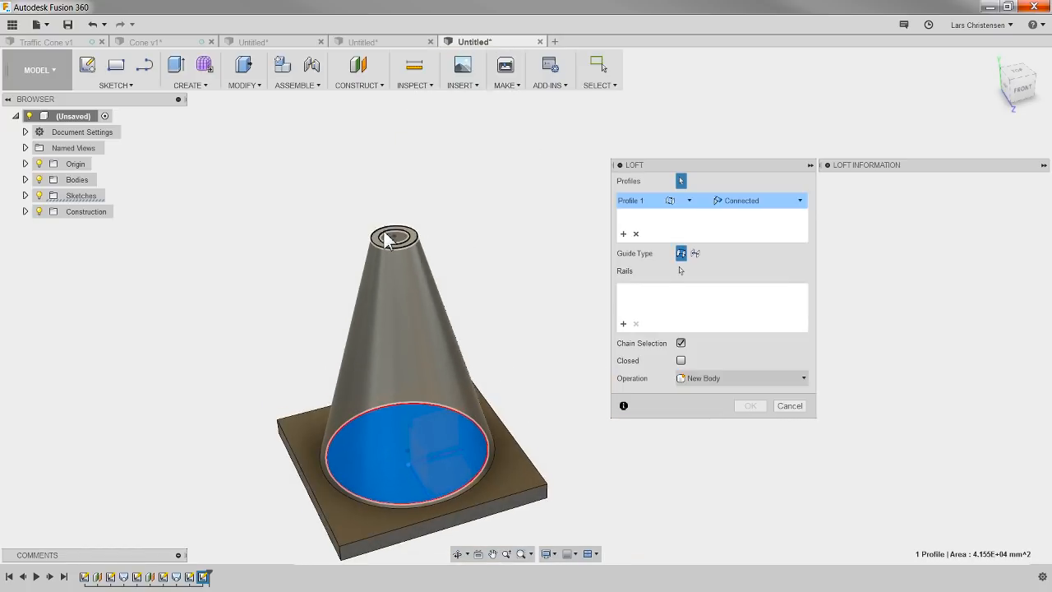
click(386, 238)
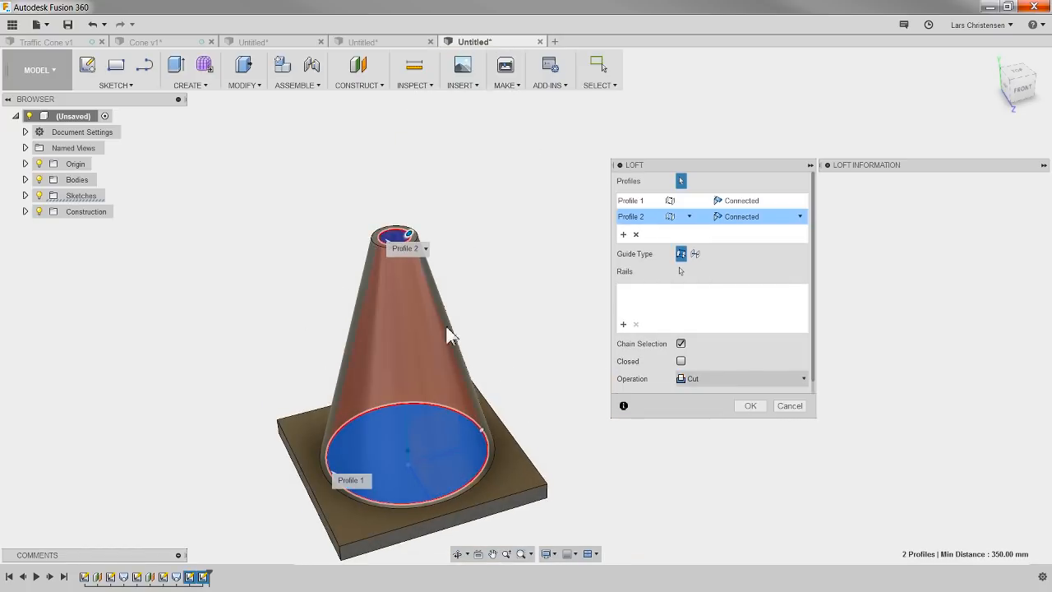
scroll(393, 224, up, 3)
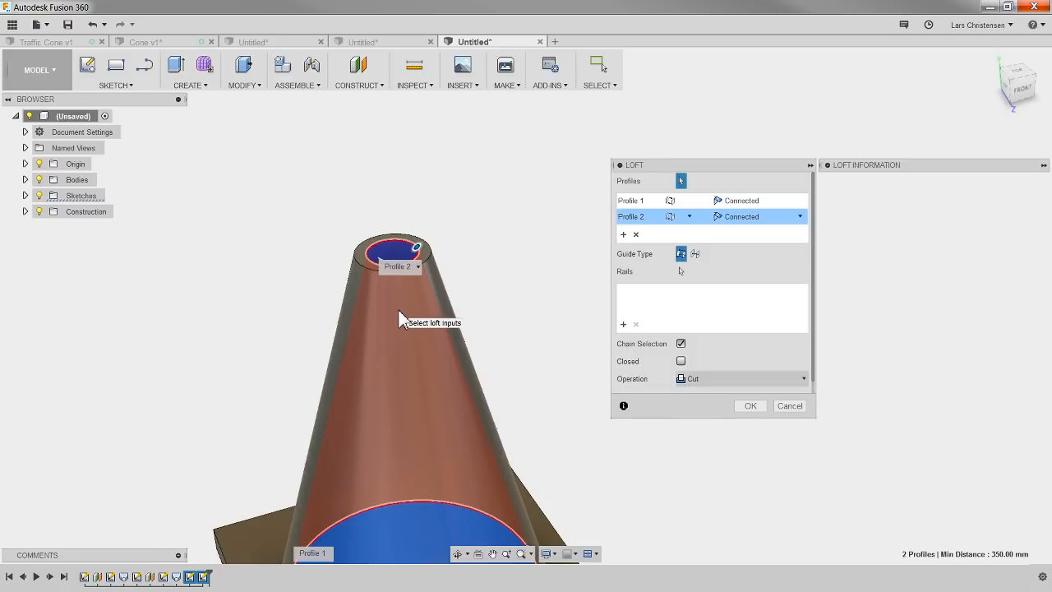
click(745, 407)
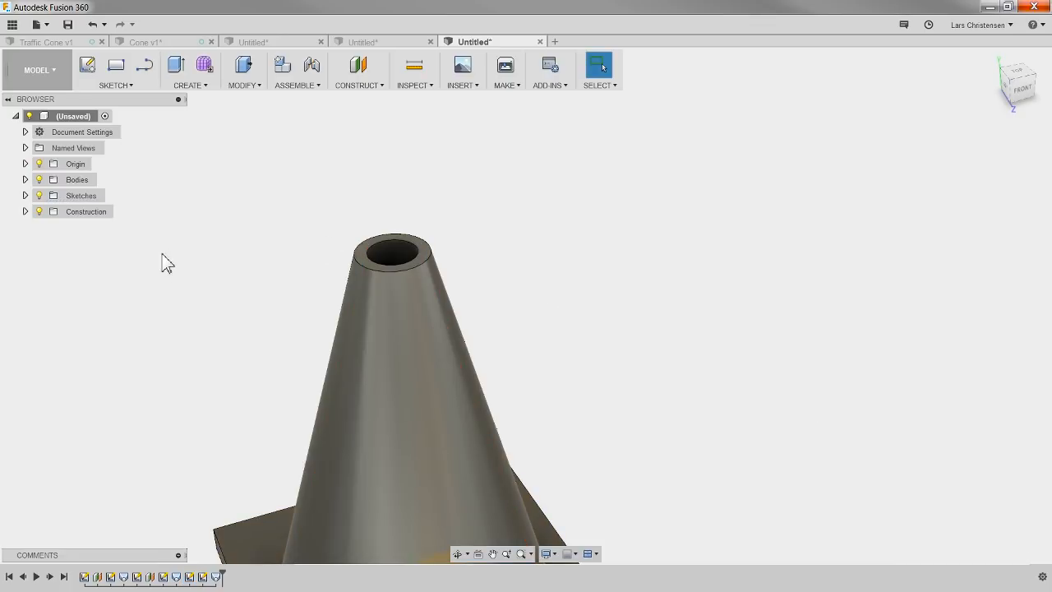
Step: Inspect the hollow lofted cone from different sides, and compare it with the Cone v1 design
shift+middle_drag(215, 253, 347, 240)
scroll(448, 192, down, 4)
scroll(408, 479, up, 2)
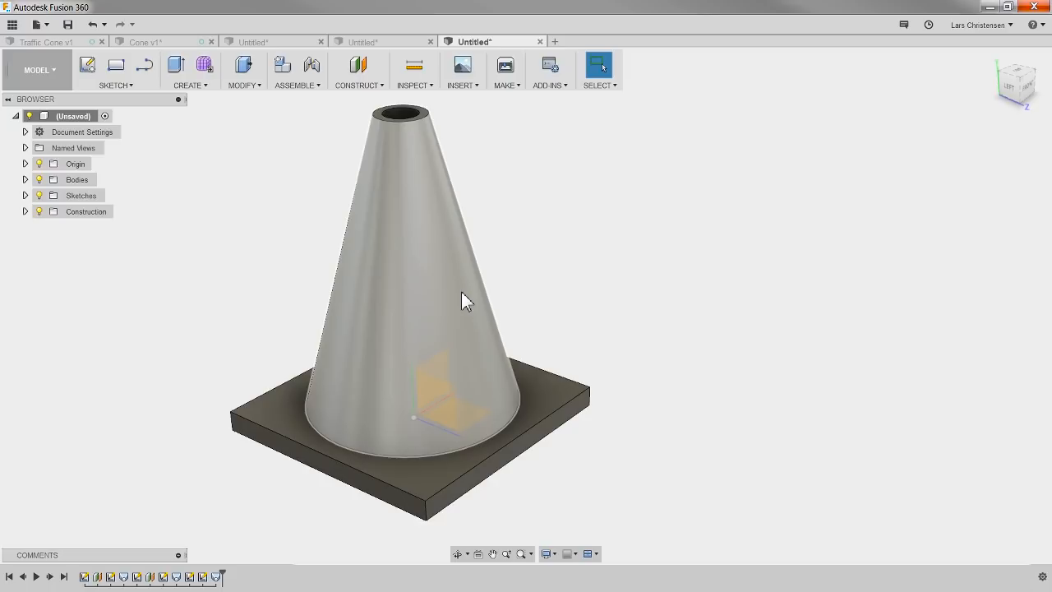
click(150, 41)
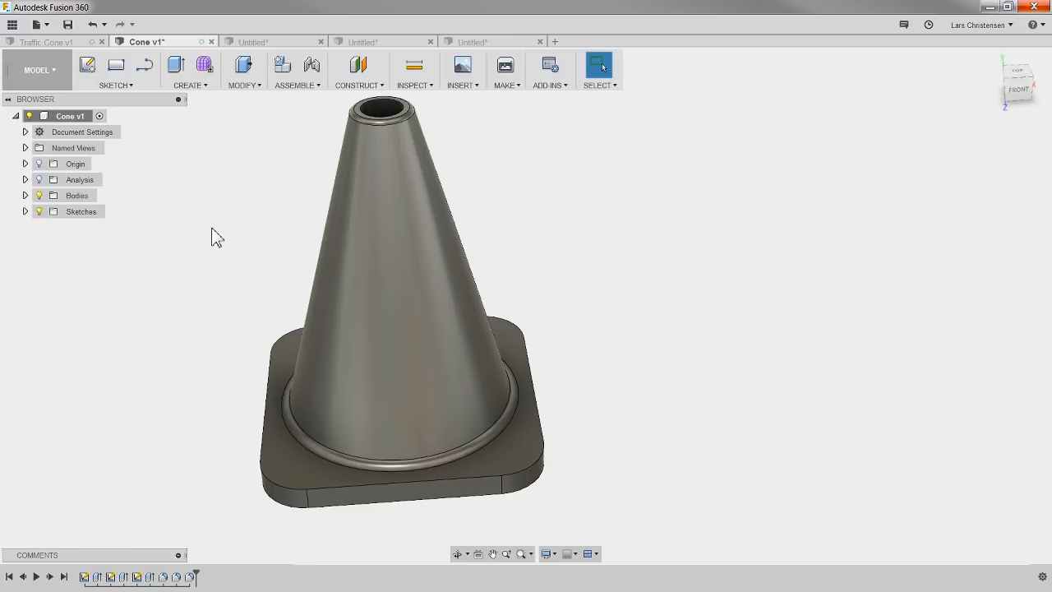
scroll(175, 395, down, 2)
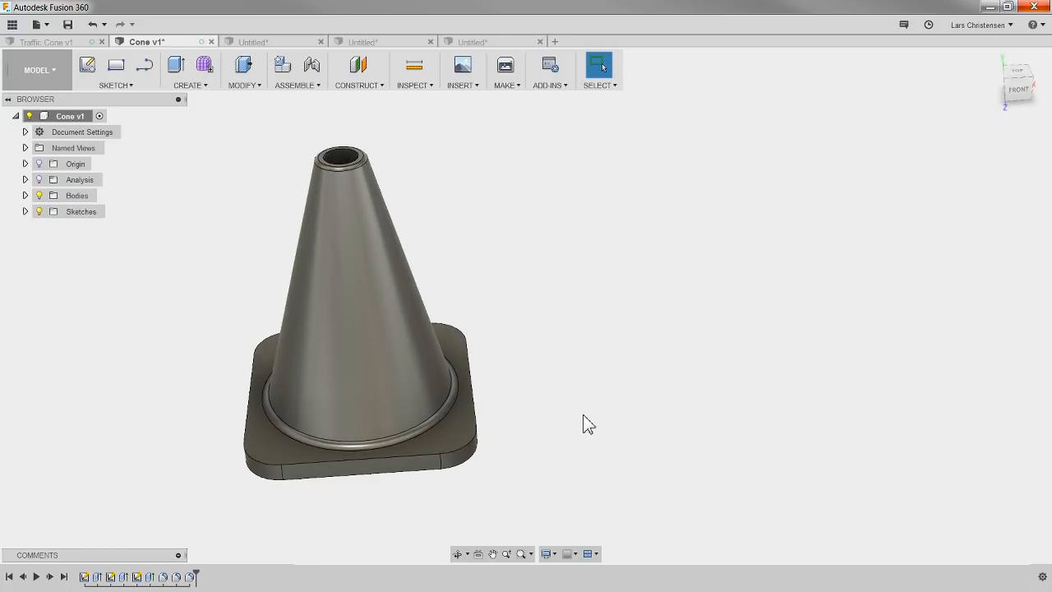
mouse_move(584, 424)
shift+middle_down()
mouse_move(623, 406)
mouse_move(599, 402)
mouse_move(631, 419)
mouse_move(586, 423)
shift+middle_up()
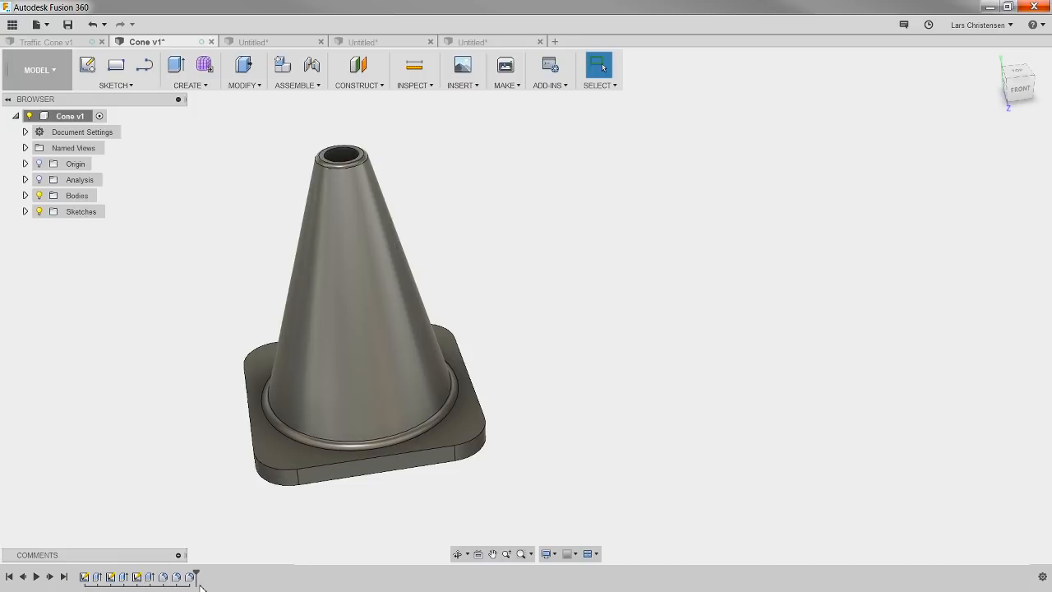
Step: Review the Revolve feature in the revolved cone design and the two sketches behind the Sweep in the swept cone design
click(280, 42)
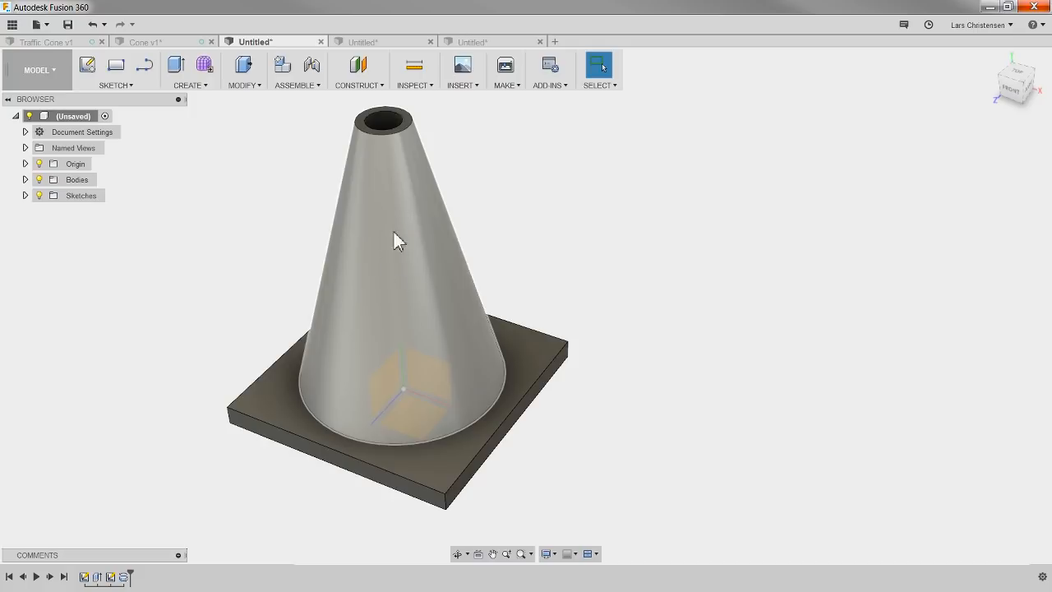
click(125, 576)
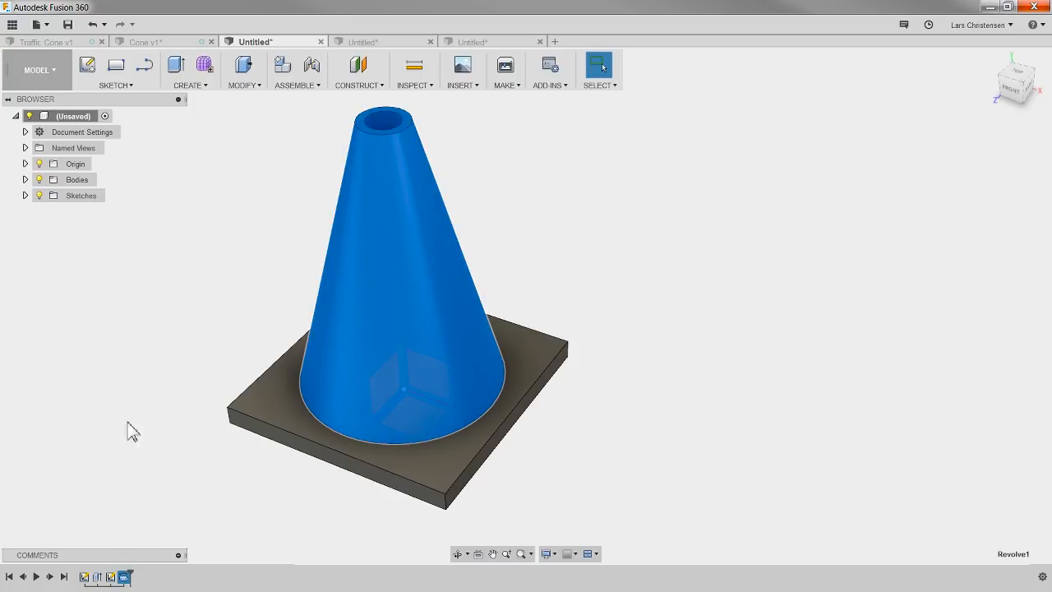
click(395, 40)
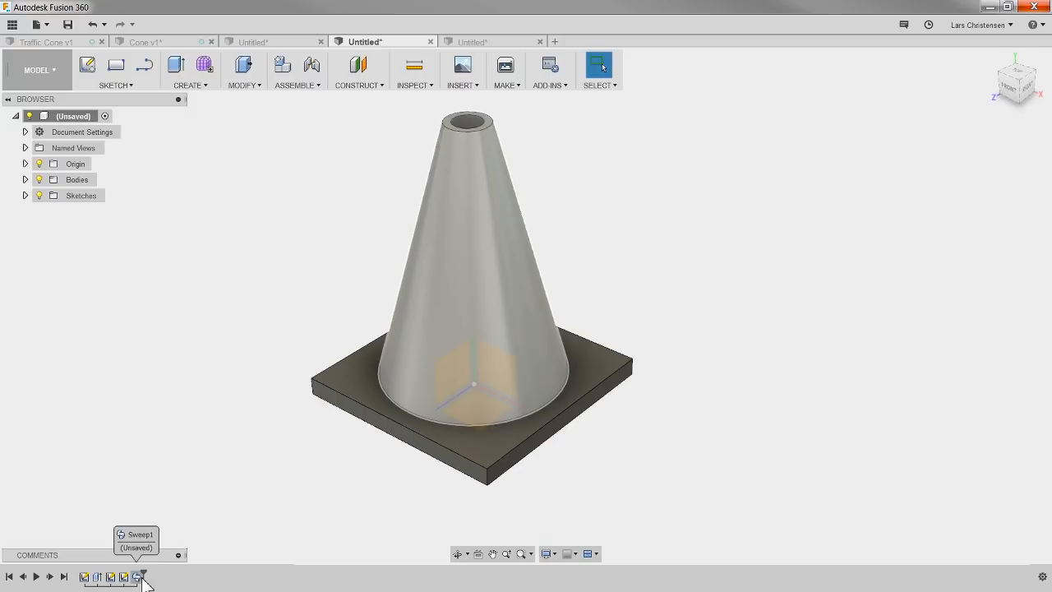
click(112, 578)
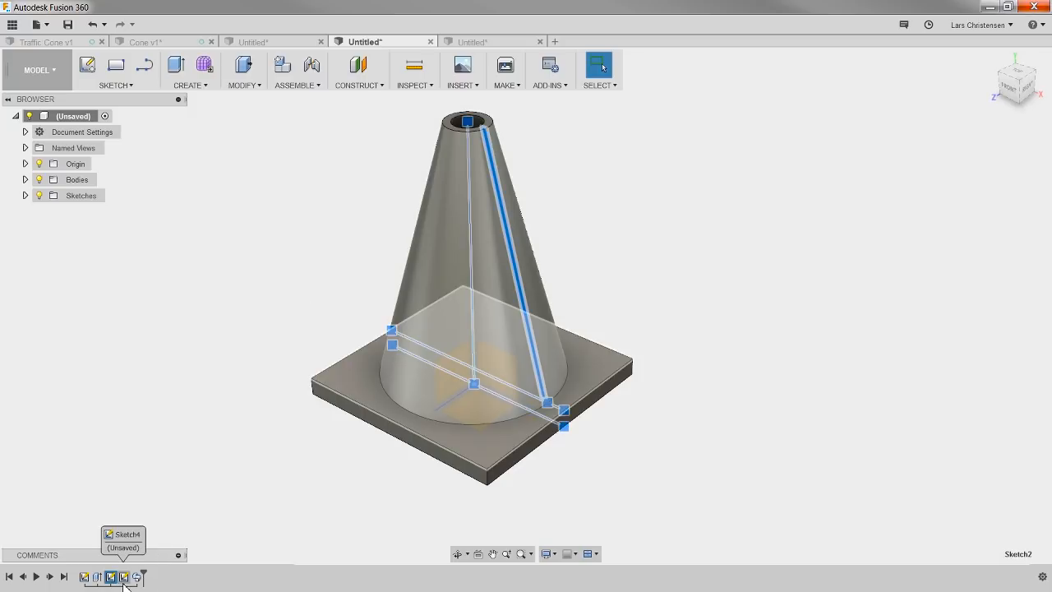
click(124, 577)
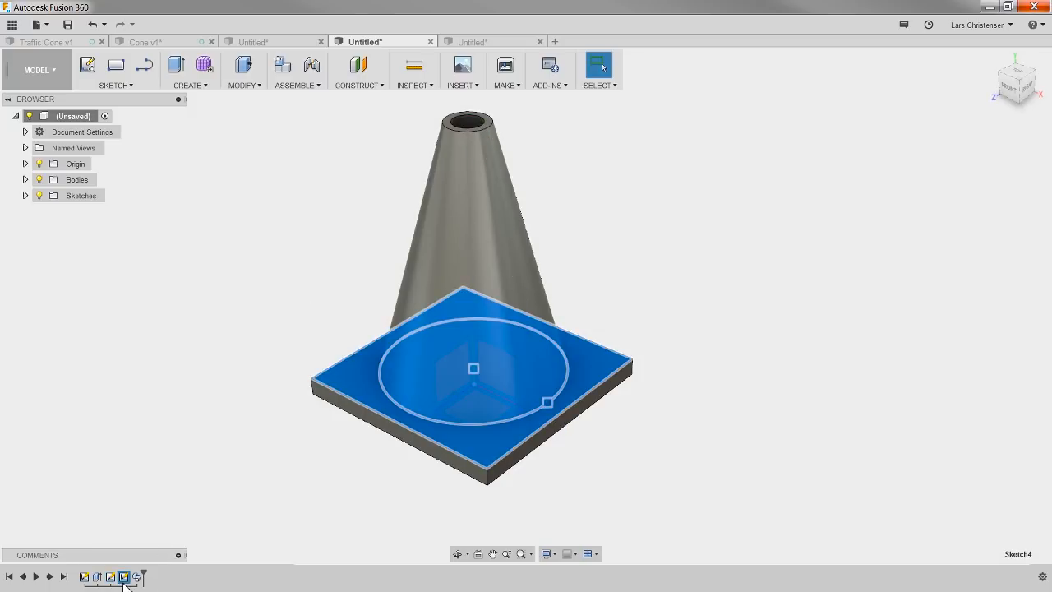
Step: Switch to the lofted cone design and review its Loft features in the design history
click(178, 471)
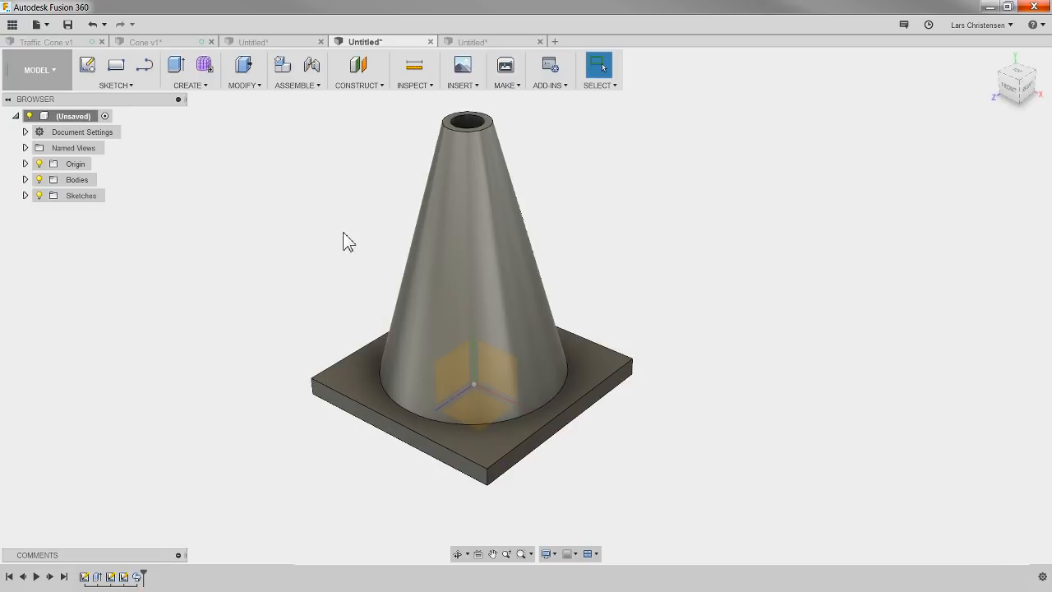
click(494, 43)
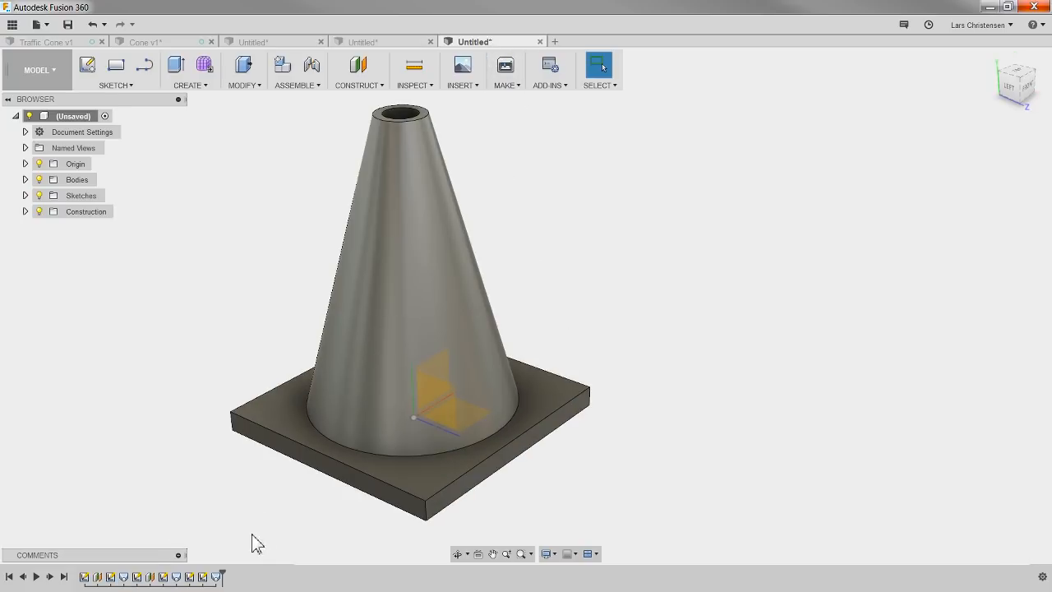
click(124, 577)
click(176, 577)
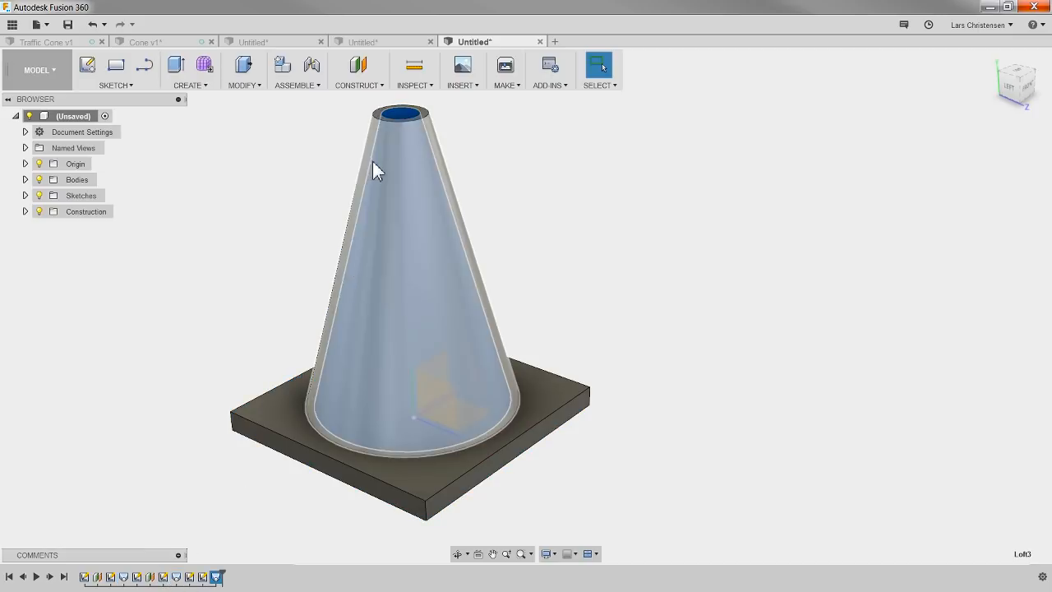
click(713, 316)
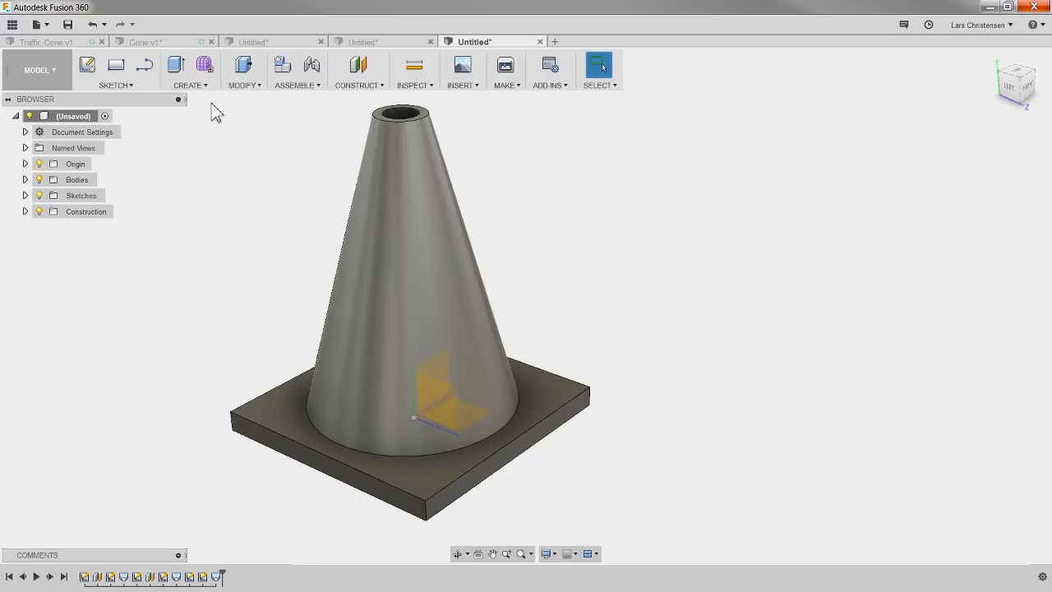
click(194, 85)
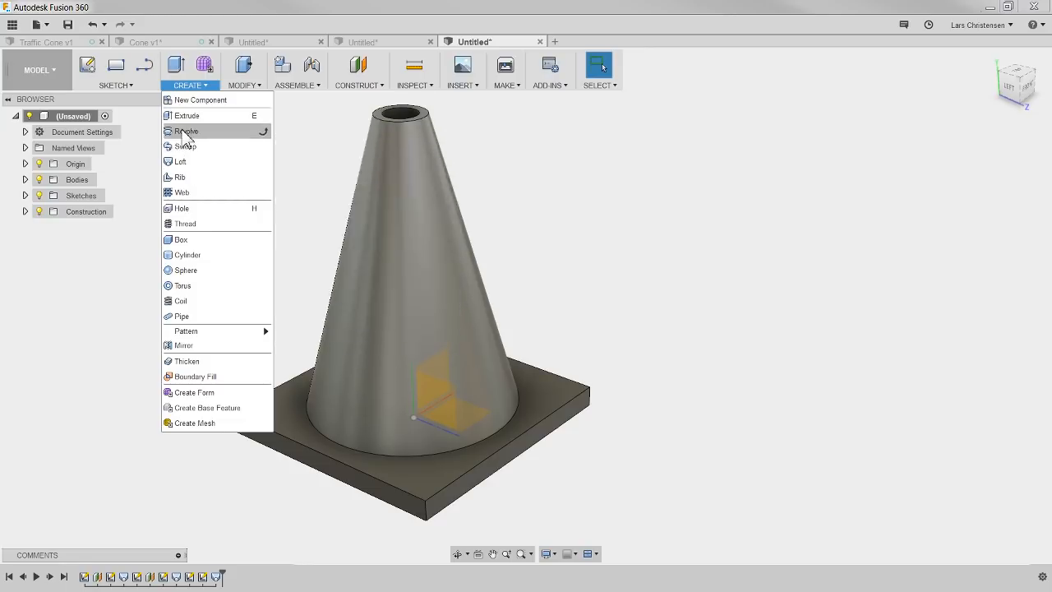
click(607, 179)
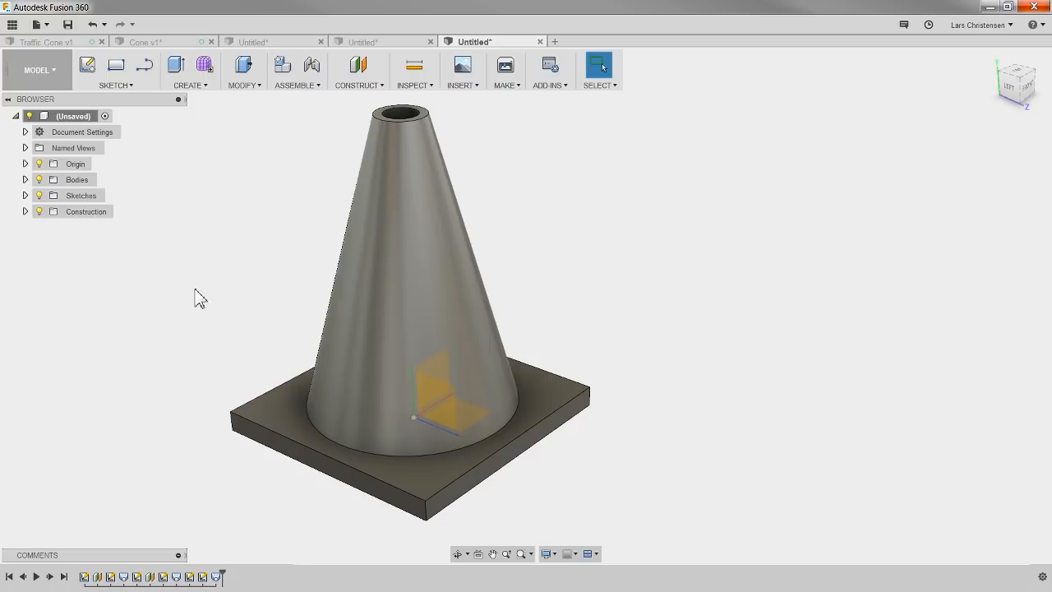
scroll(204, 365, down, 1)
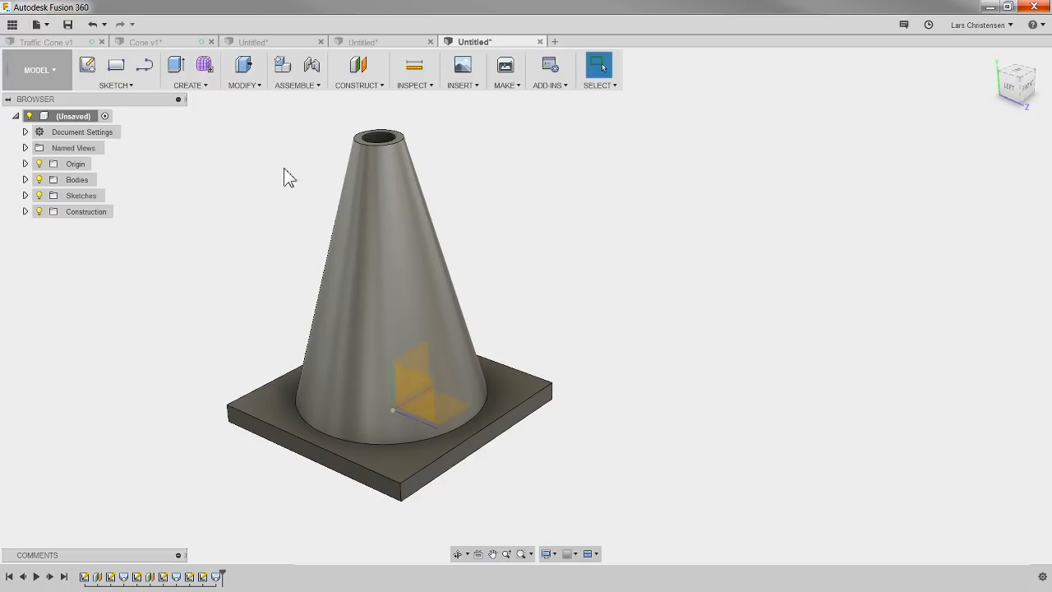
scroll(329, 125, up, 1)
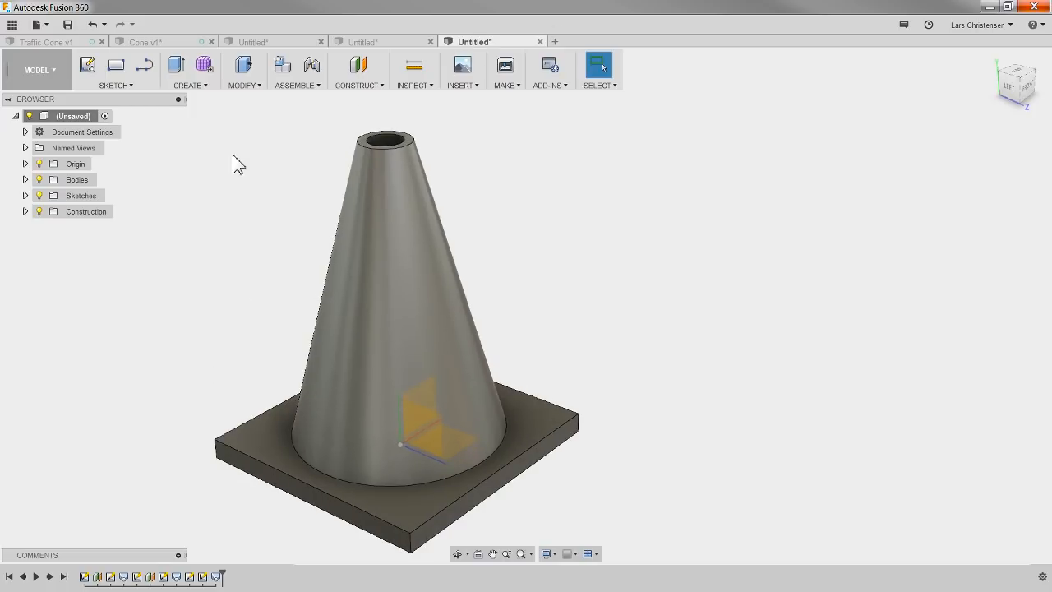
Step: Sketch on the lofted cone's top face, project the base plate's four outer edges into it, and finish the sketch
click(88, 65)
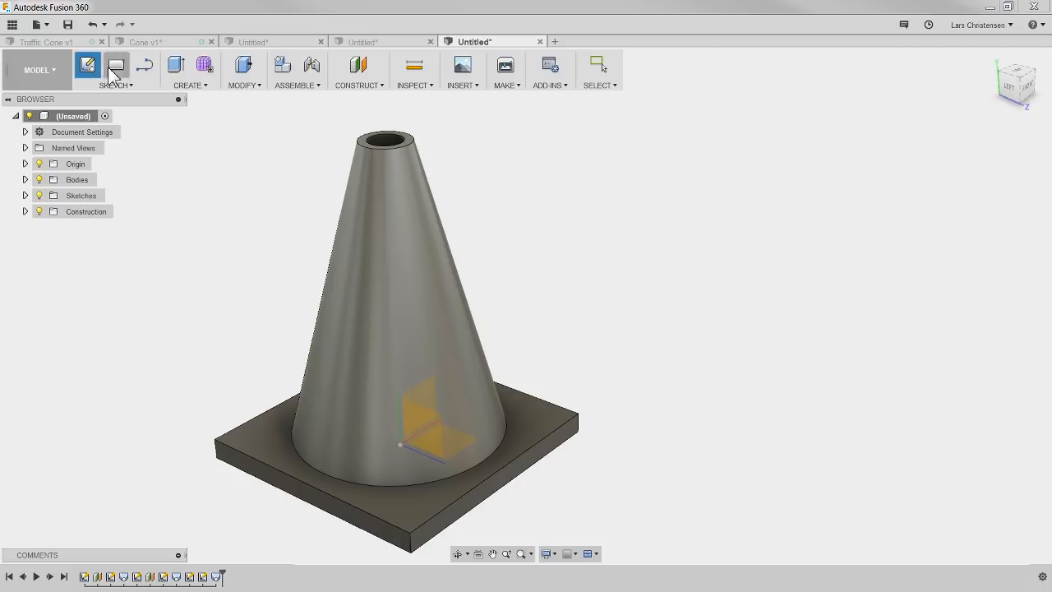
click(362, 146)
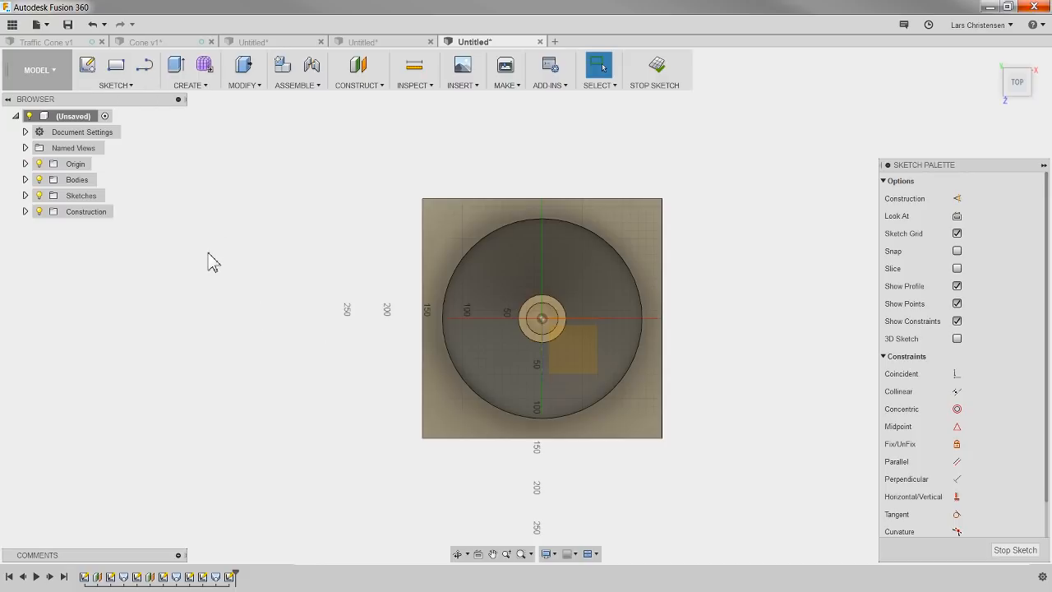
click(116, 86)
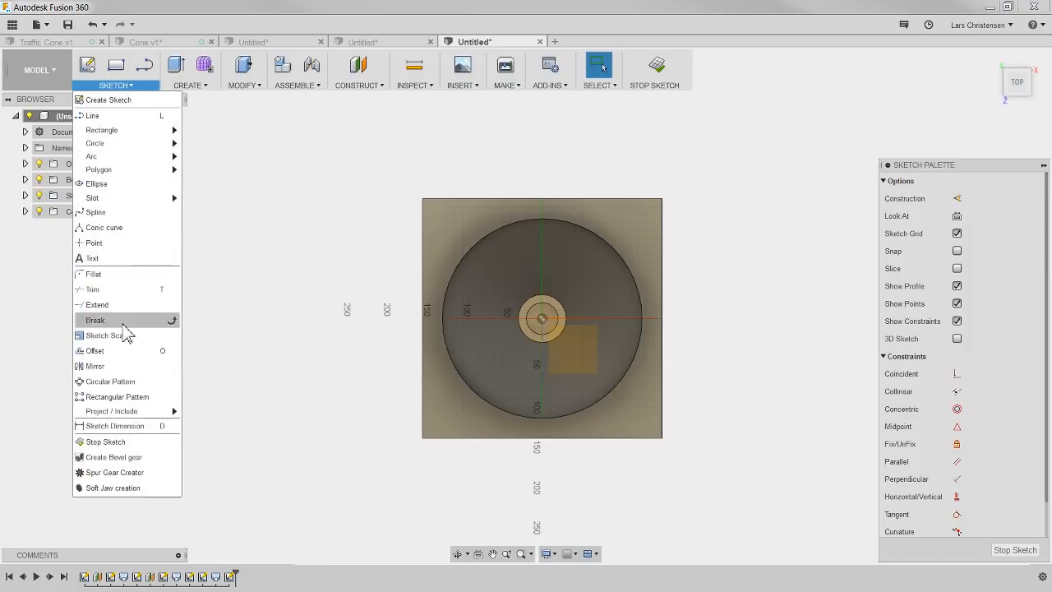
mouse_move(129, 410)
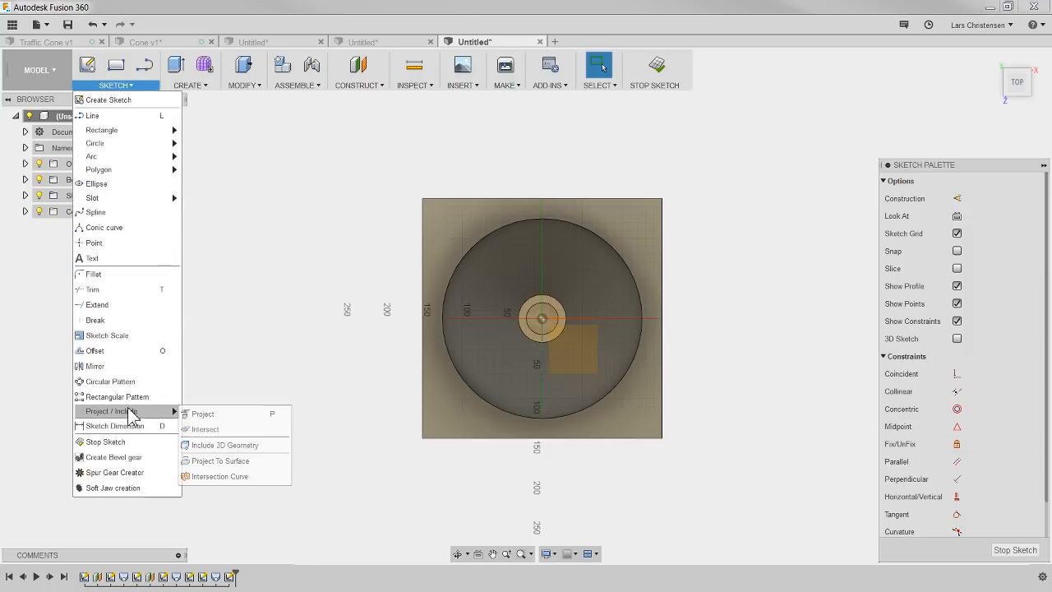
click(222, 413)
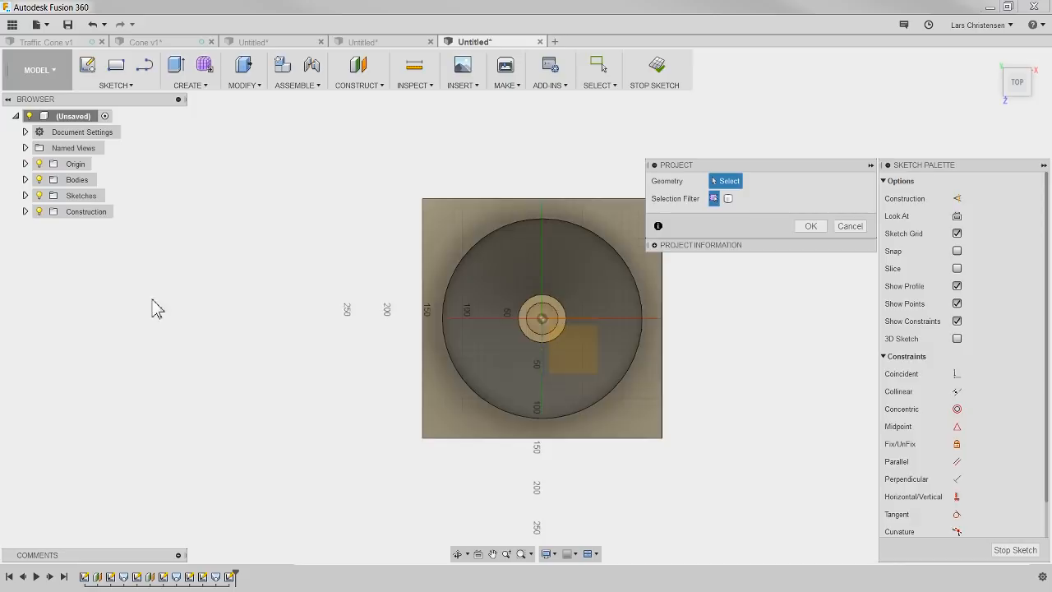
scroll(153, 301, down, 2)
click(402, 239)
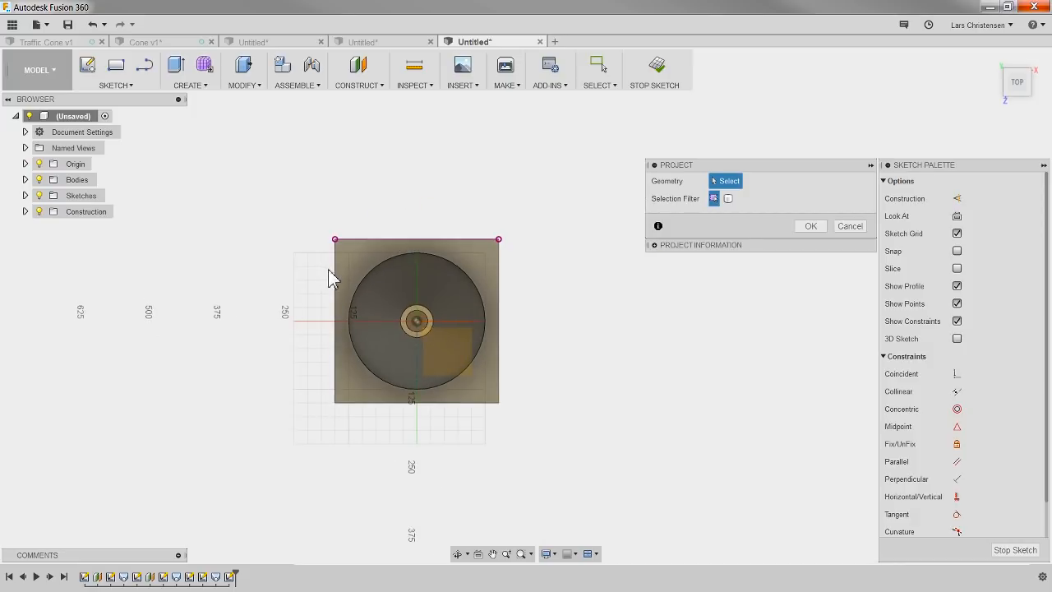
click(335, 282)
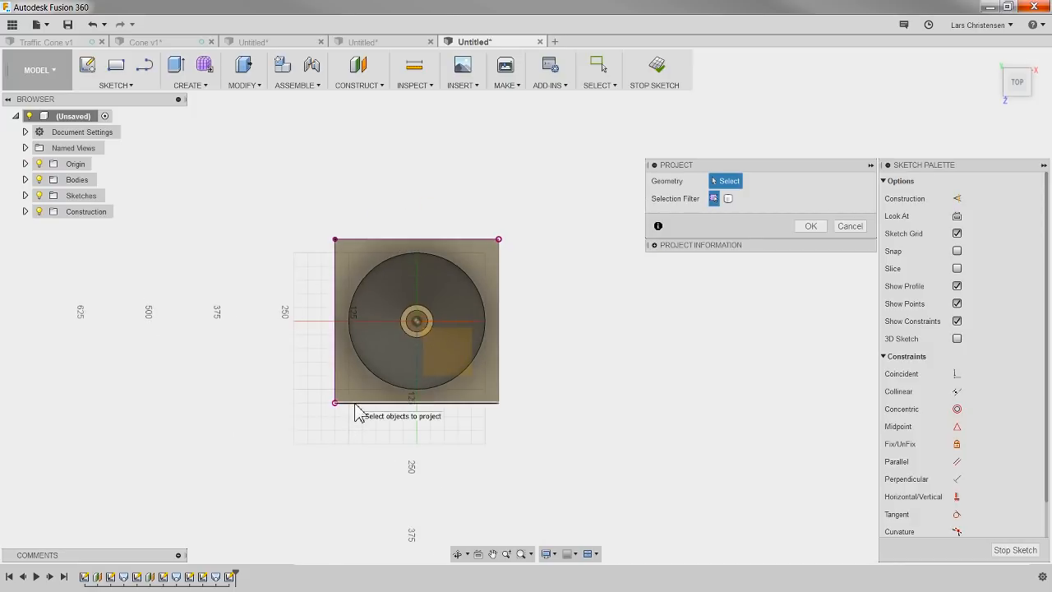
click(355, 404)
click(499, 389)
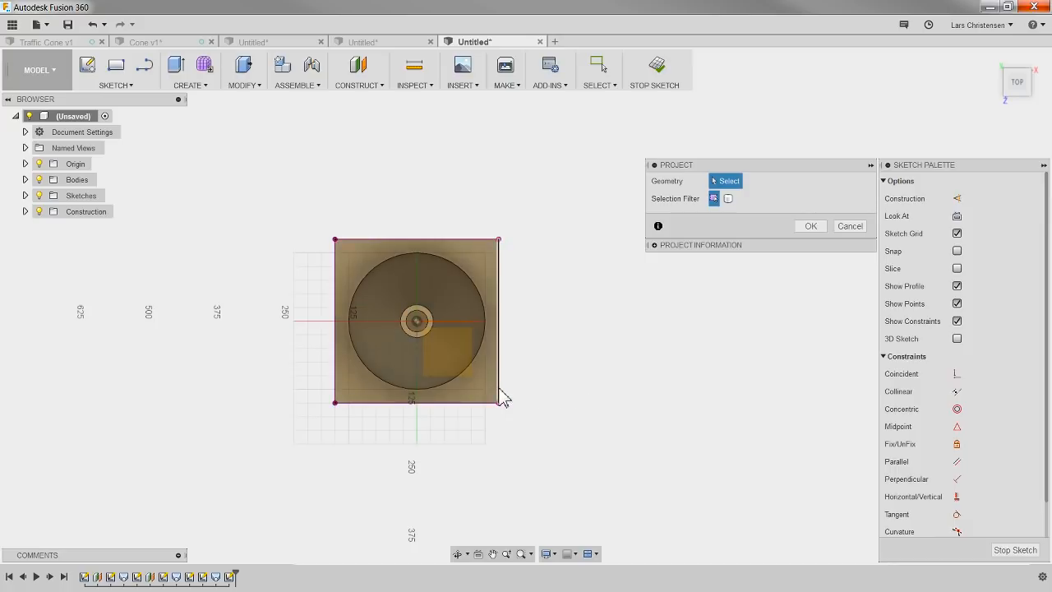
click(810, 226)
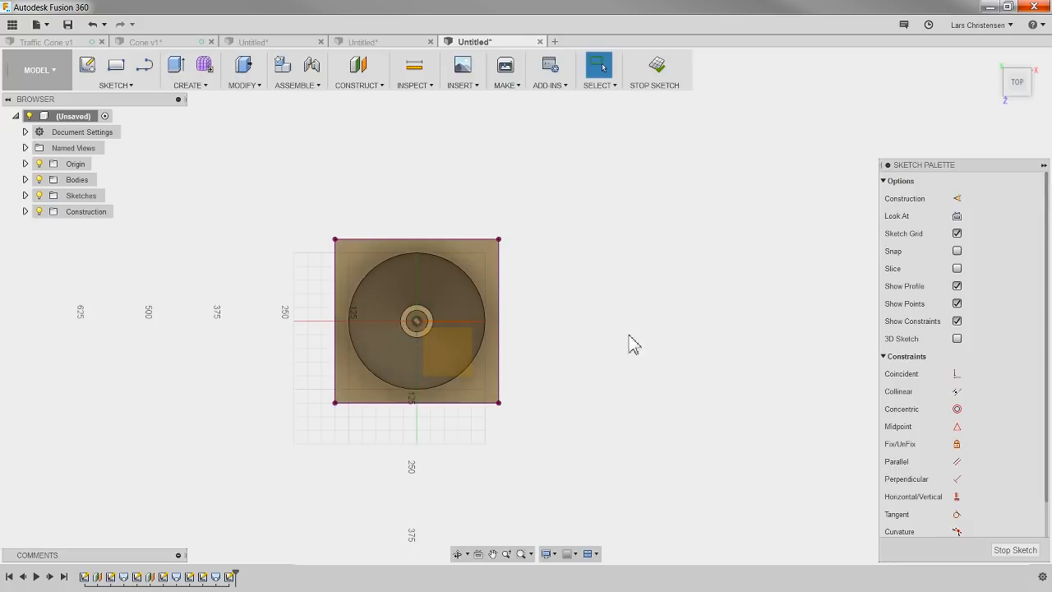
mouse_move(622, 345)
shift+middle_down()
mouse_move(630, 299)
mouse_move(600, 284)
mouse_move(568, 294)
shift+middle_up()
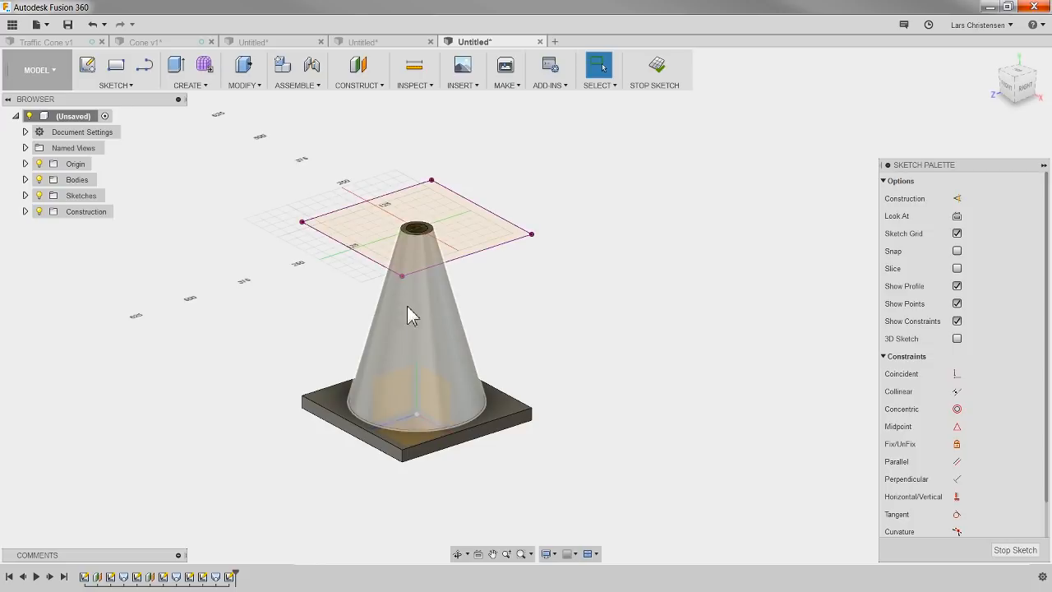
scroll(272, 344, up, 3)
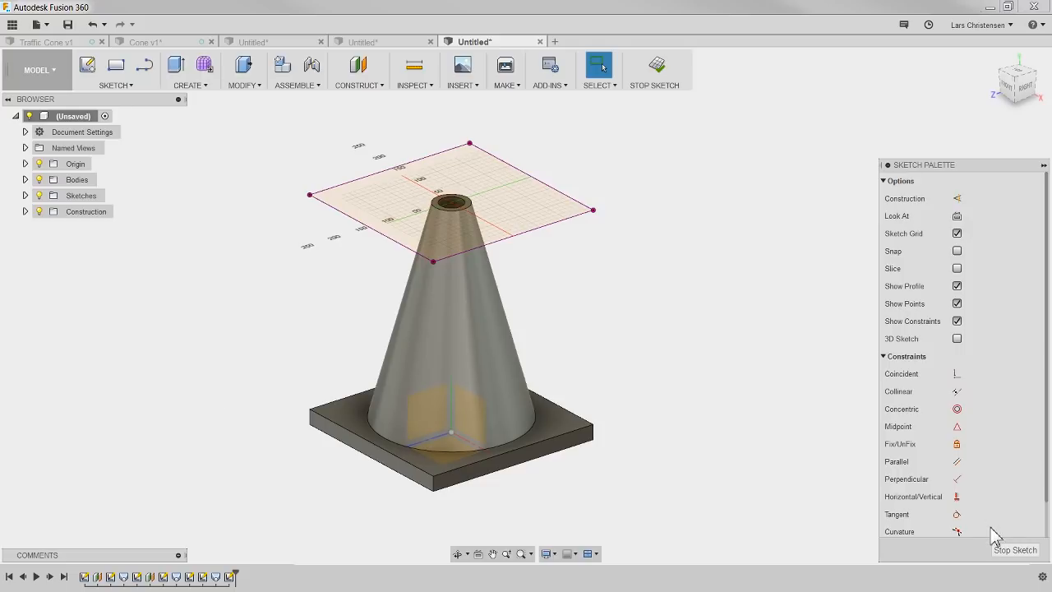
click(1013, 551)
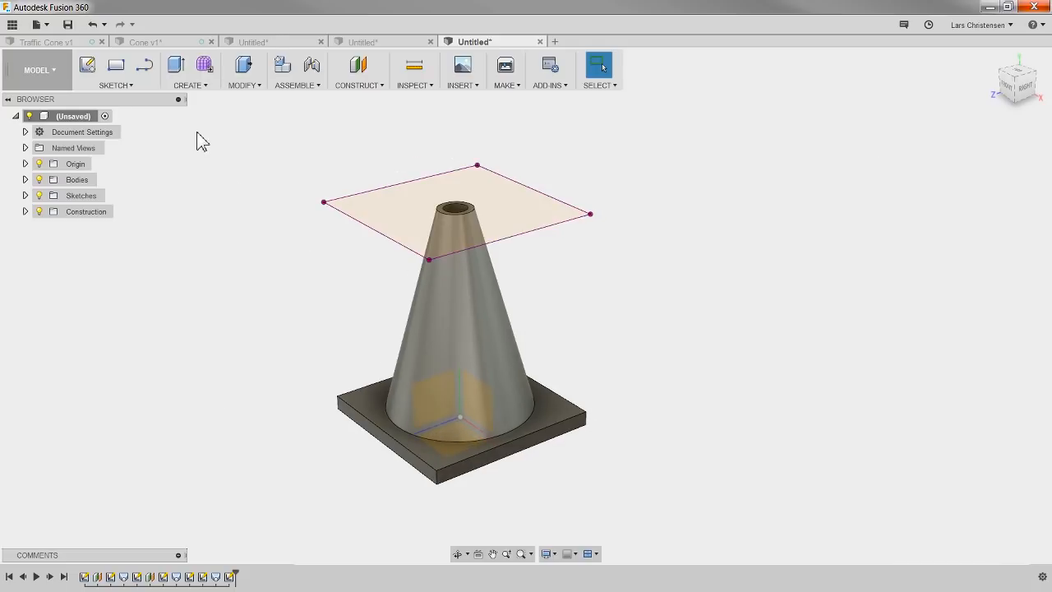
Step: Compare the Cone v1 design with the coloured Traffic Cone v1 design, ending in Cone v1 with its corner facing the view
click(185, 42)
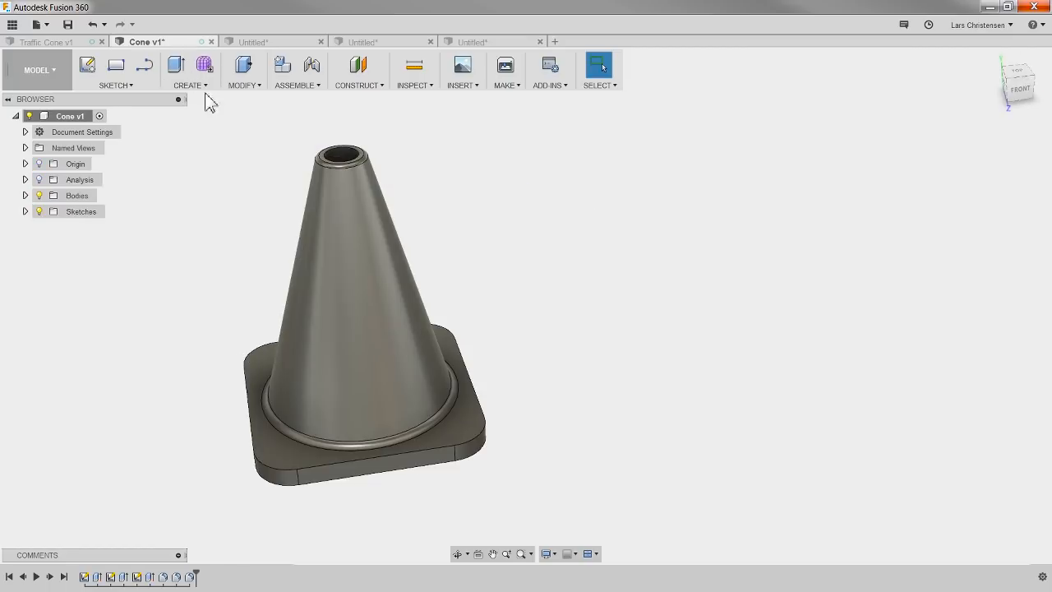
shift+middle_drag(580, 298, 407, 284)
click(46, 41)
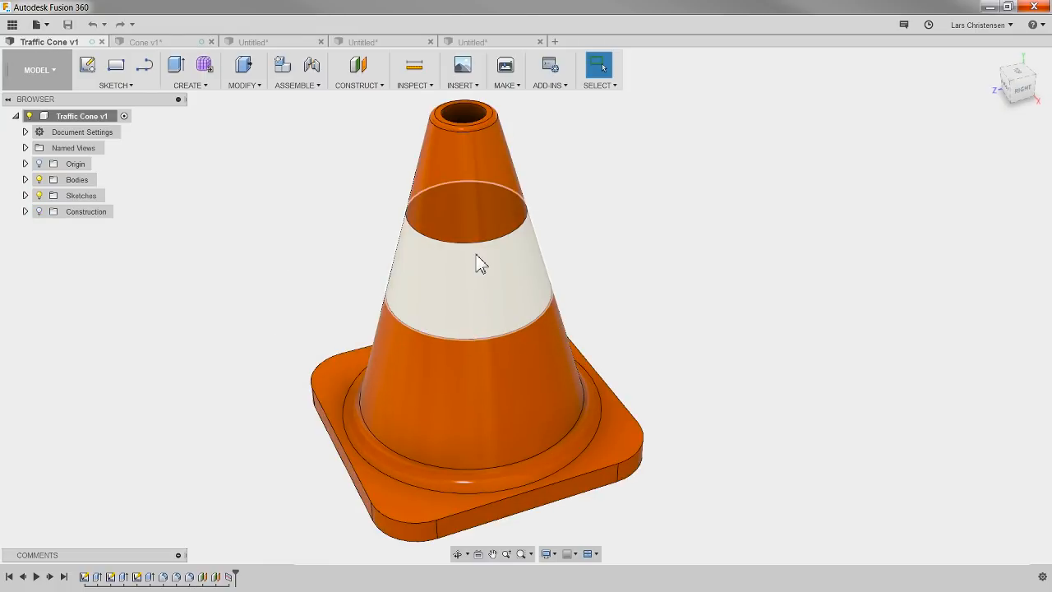
click(135, 45)
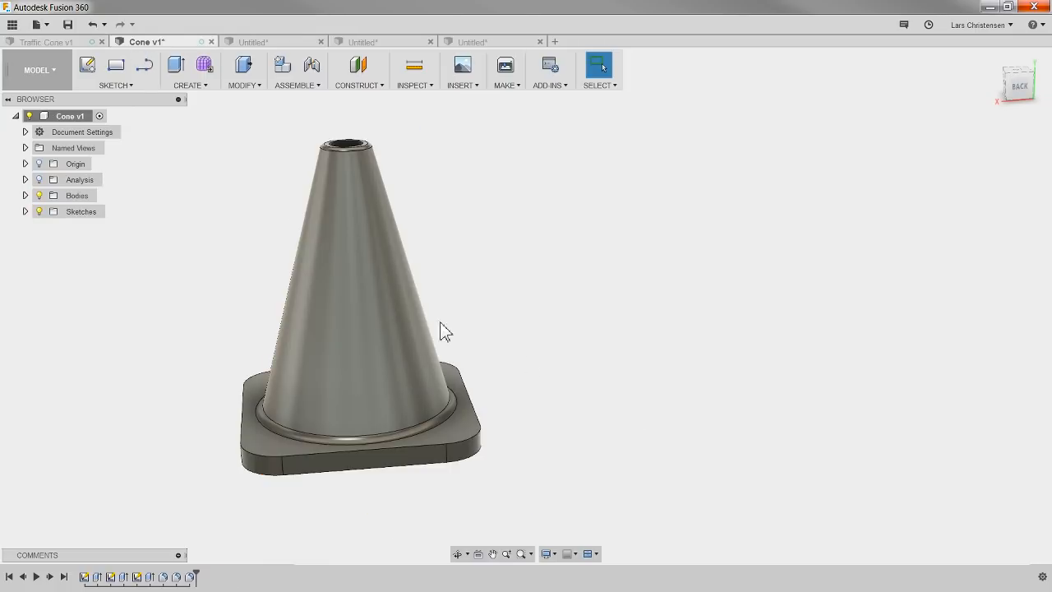
shift+middle_drag(545, 384, 573, 392)
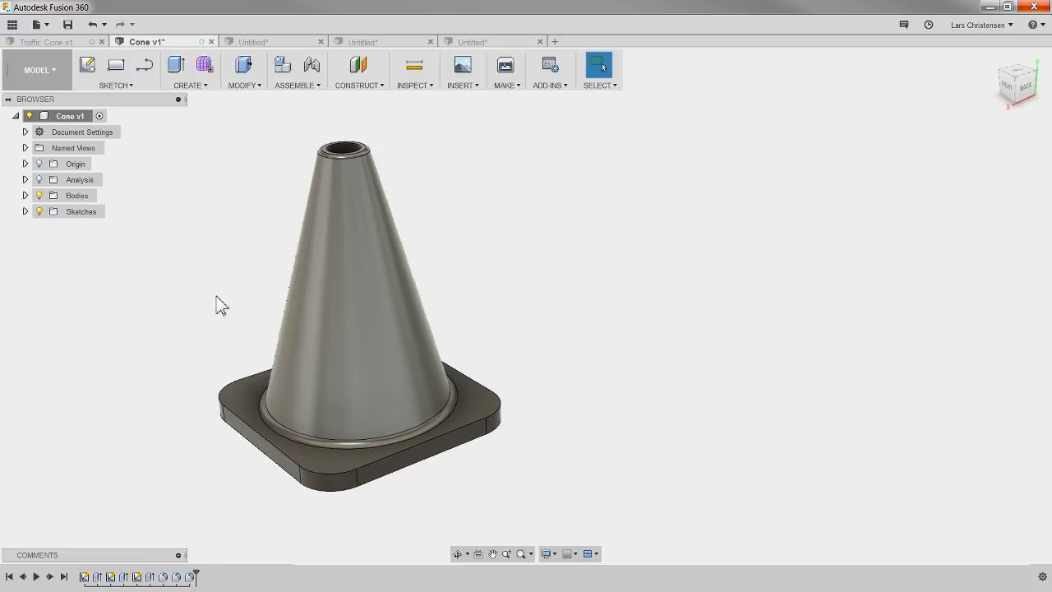
Step: Apply the opaque plastic appearance Plastic - Glossy (Red) to the whole cone body in Cone v1
right_click(574, 194)
click(554, 281)
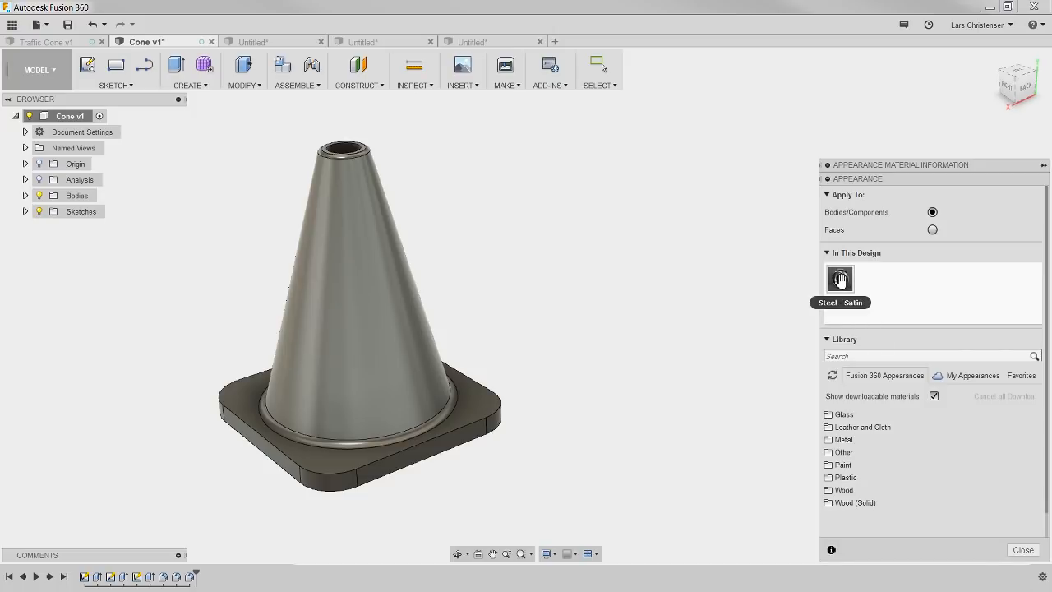
click(835, 479)
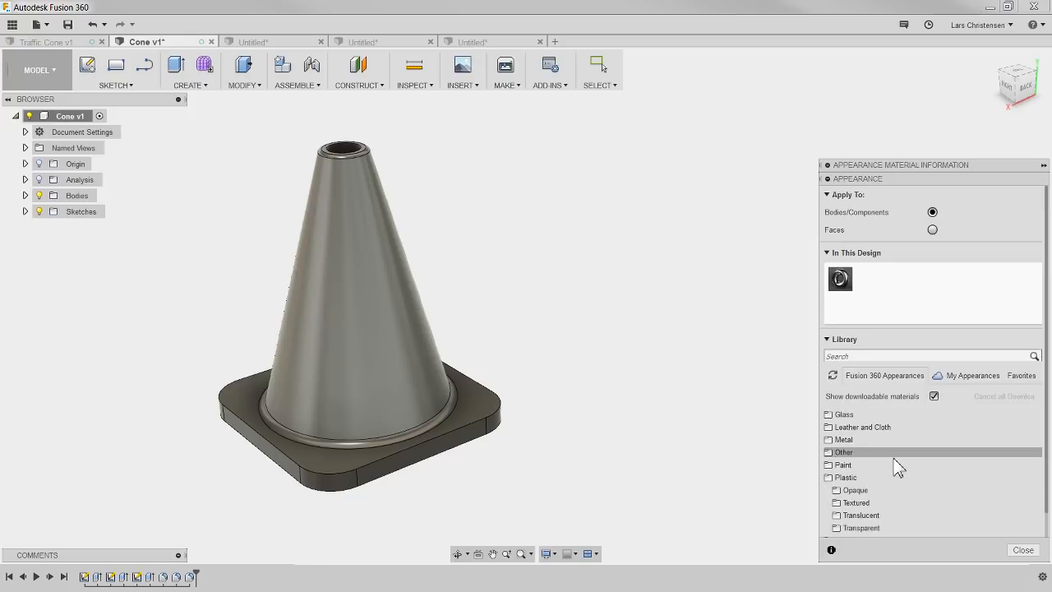
click(855, 490)
scroll(860, 477, down, 5)
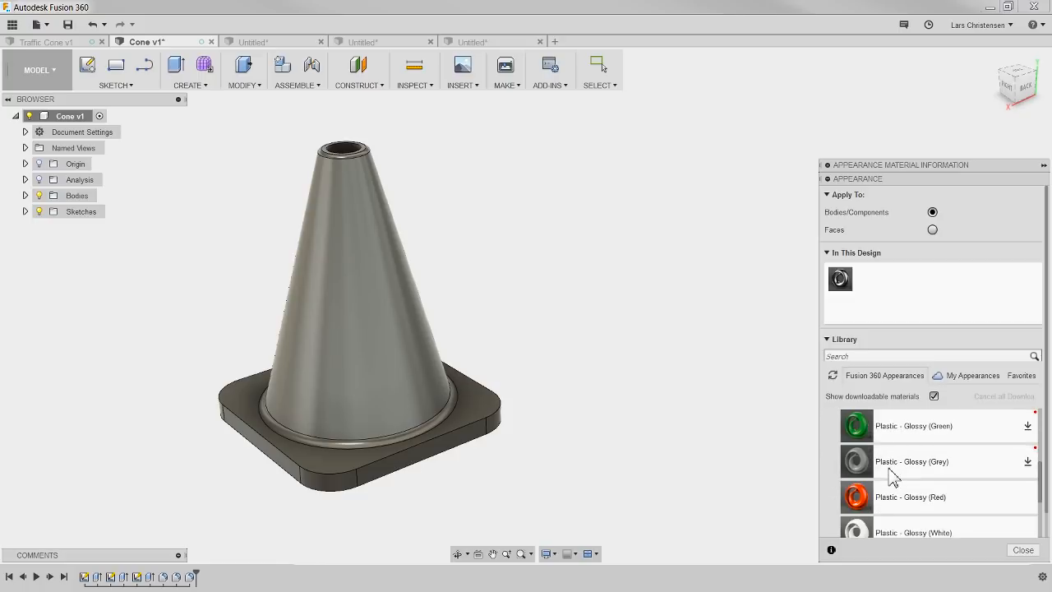
scroll(893, 477, down, 5)
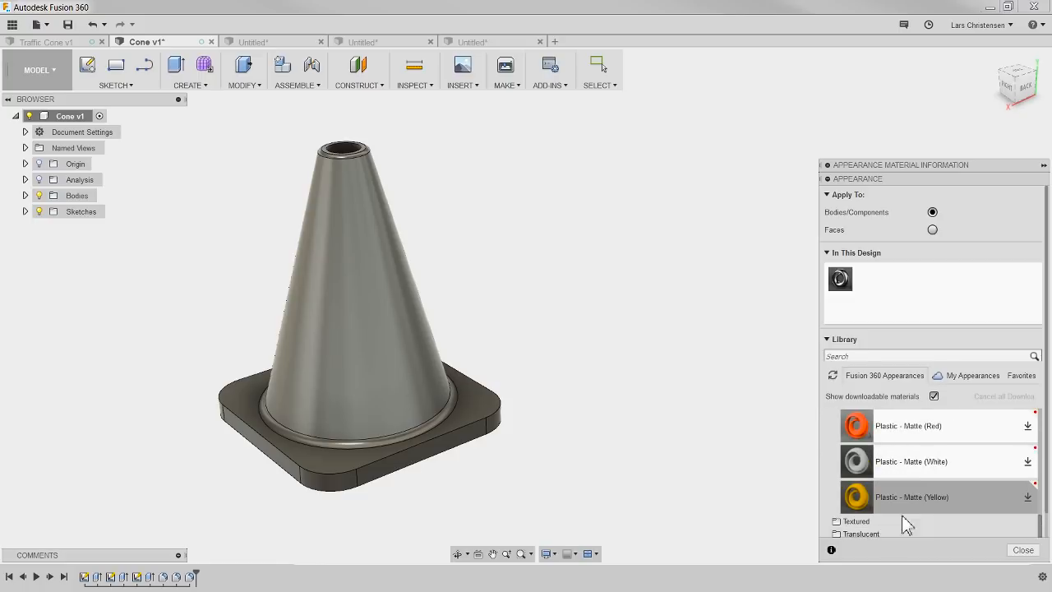
scroll(905, 503, up, 3)
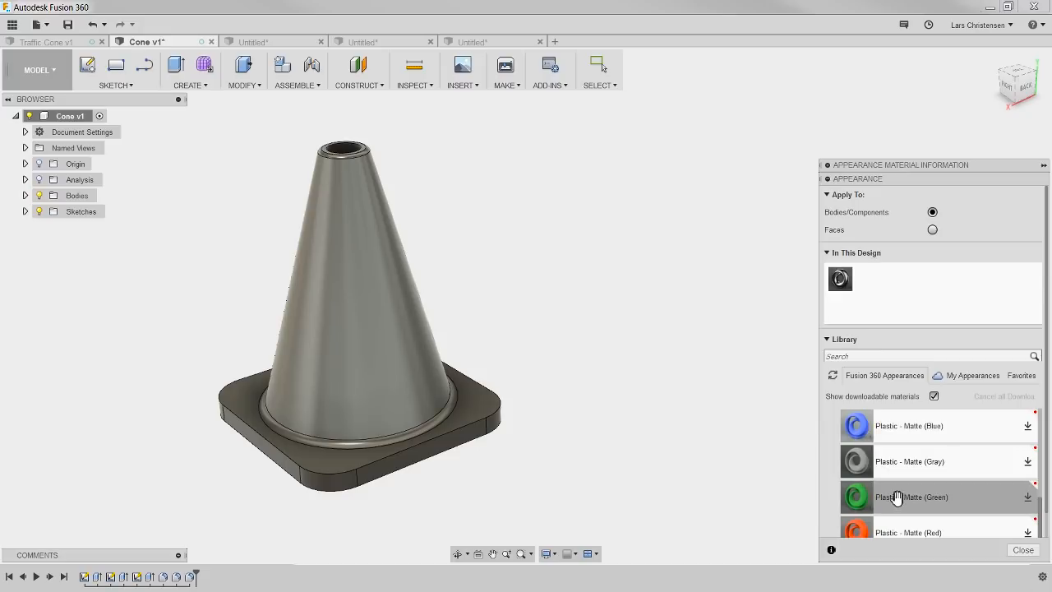
scroll(897, 498, up, 5)
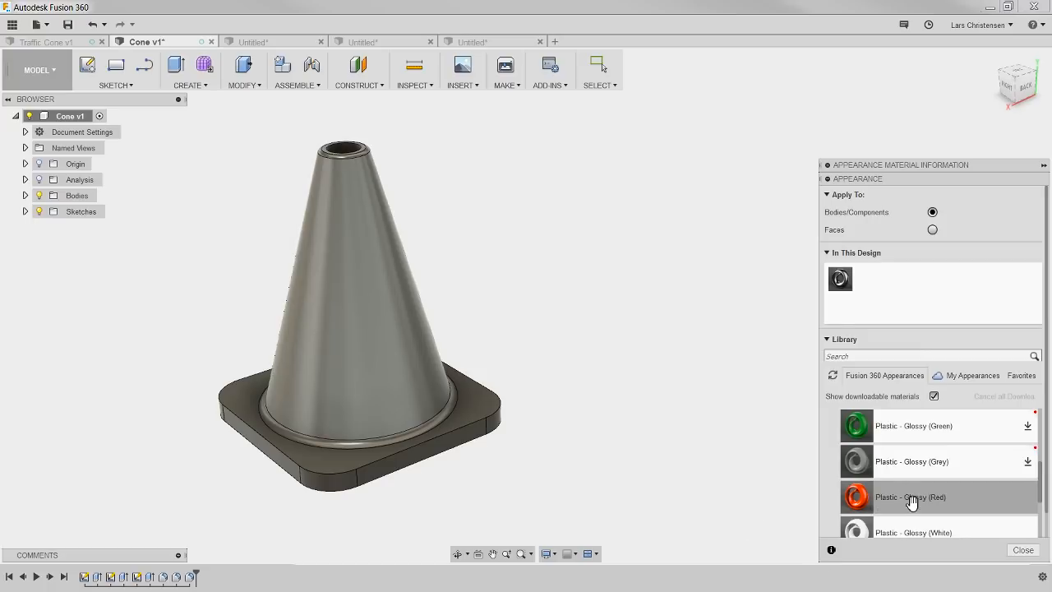
drag(910, 502, 843, 282)
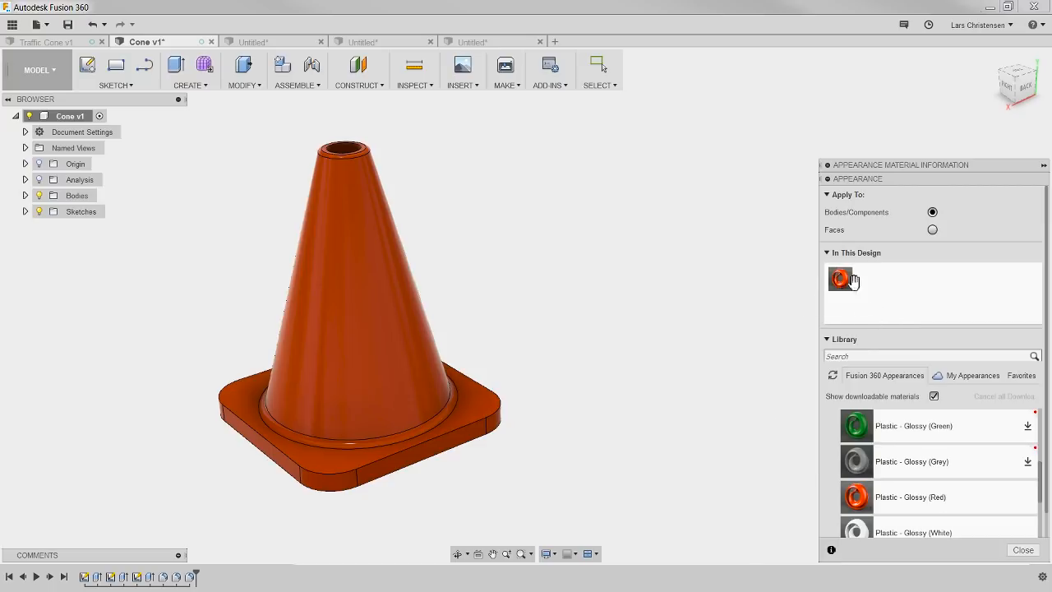
Step: Edit the Plastic - Glossy (Red) appearance used in the design, changing its colour to orange with RGB 231, 137, 21
right_click(844, 279)
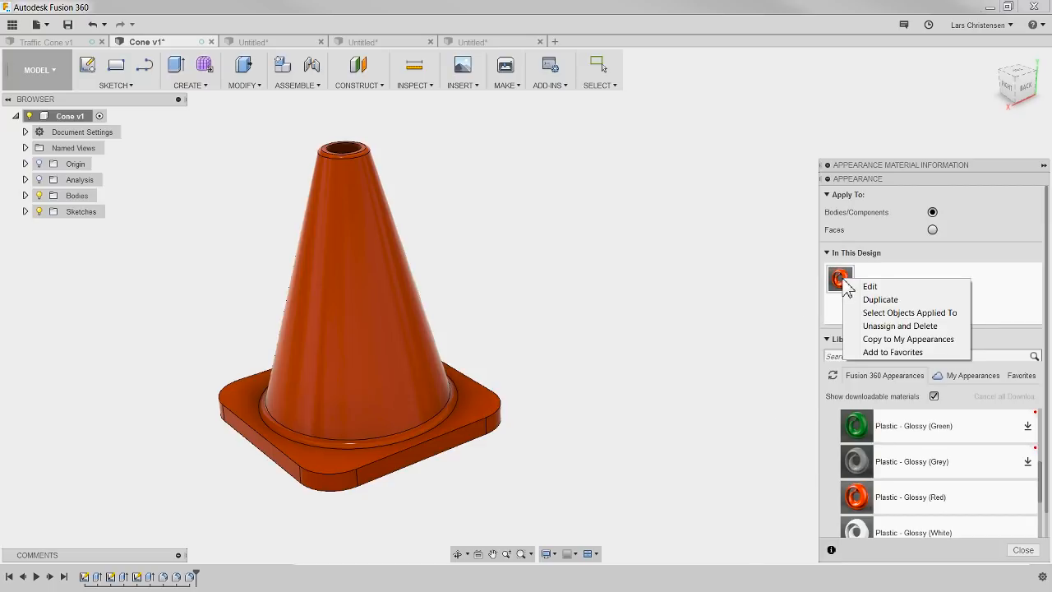
click(869, 287)
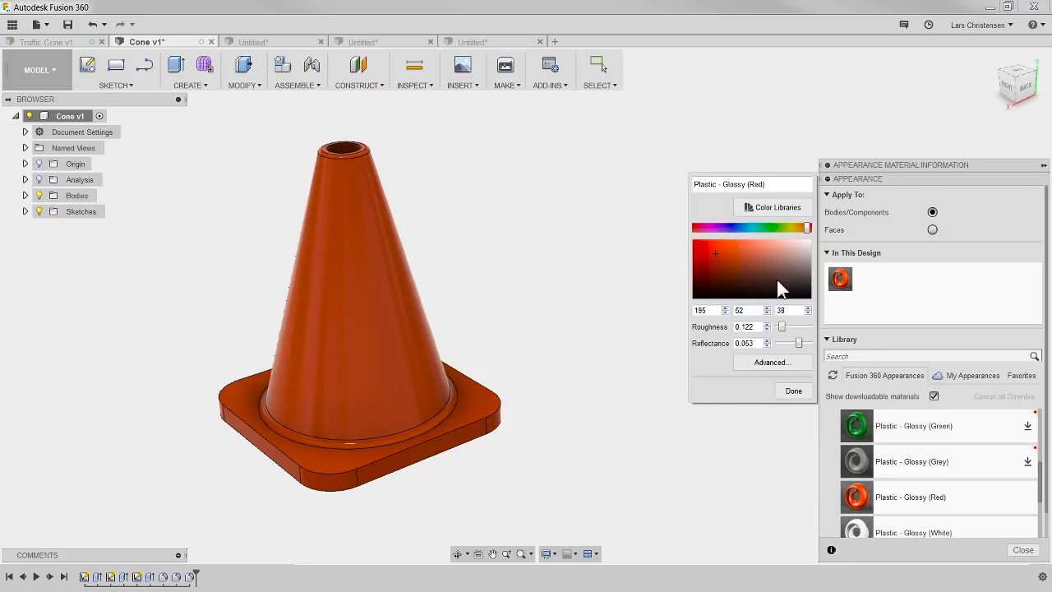
drag(808, 231, 802, 232)
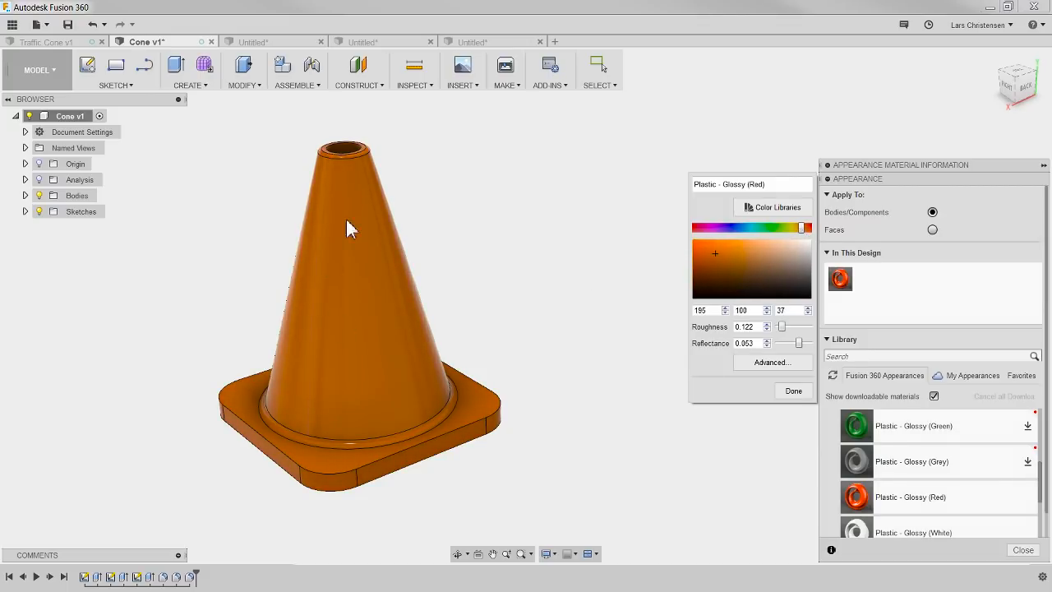
drag(716, 262, 699, 253)
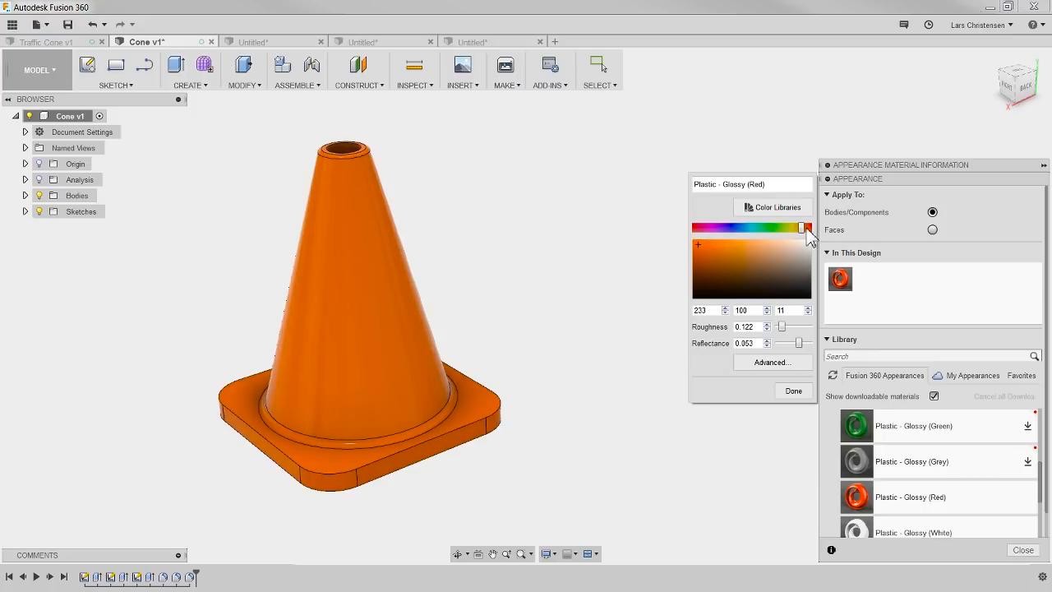
drag(804, 231, 786, 236)
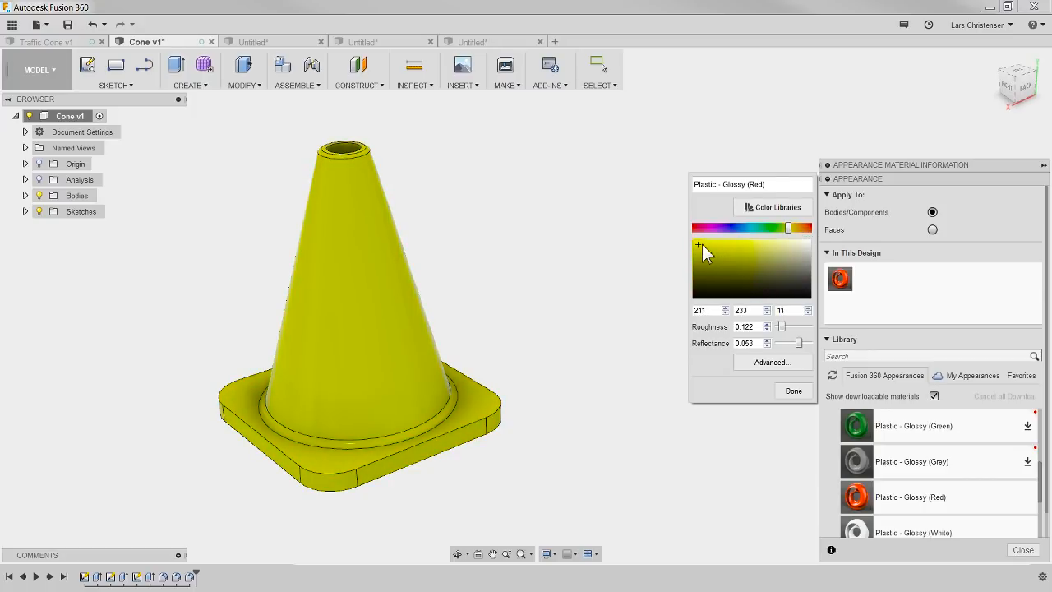
mouse_move(699, 246)
mouse_down()
mouse_move(774, 288)
mouse_move(704, 254)
mouse_up()
drag(790, 234, 800, 237)
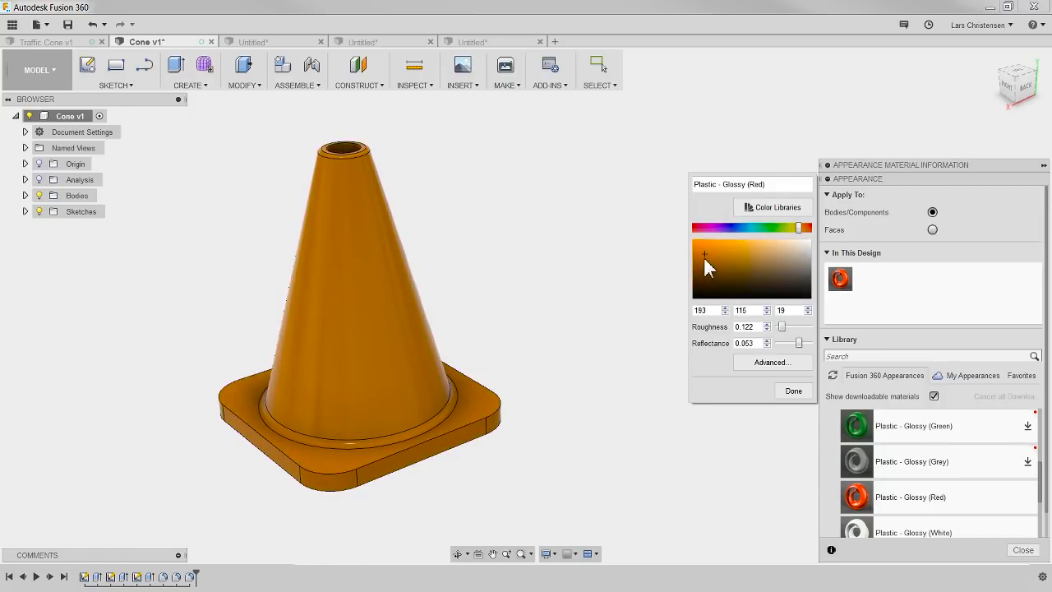
drag(705, 258, 700, 247)
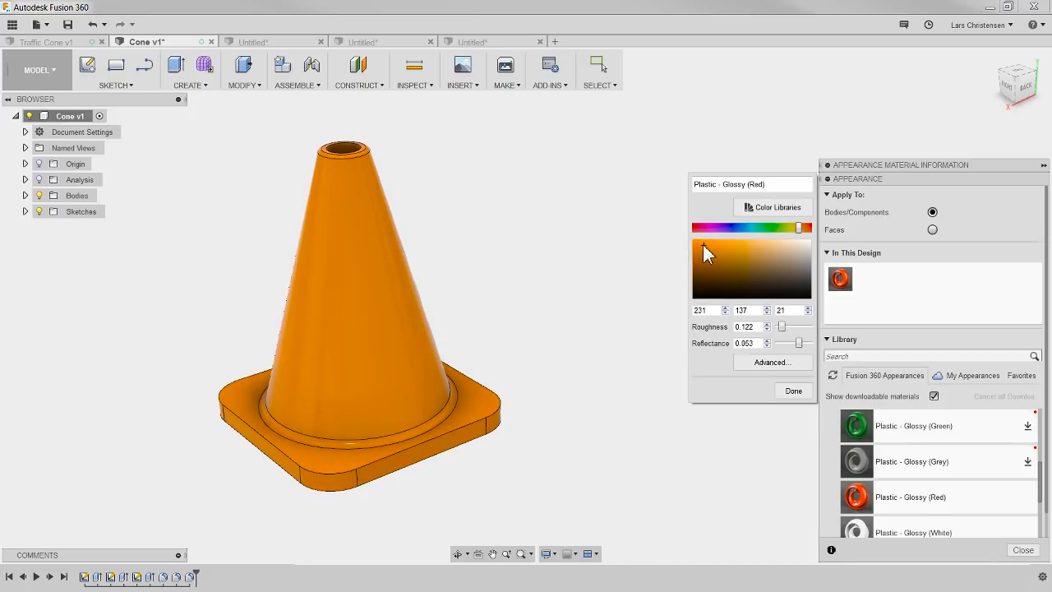
click(793, 392)
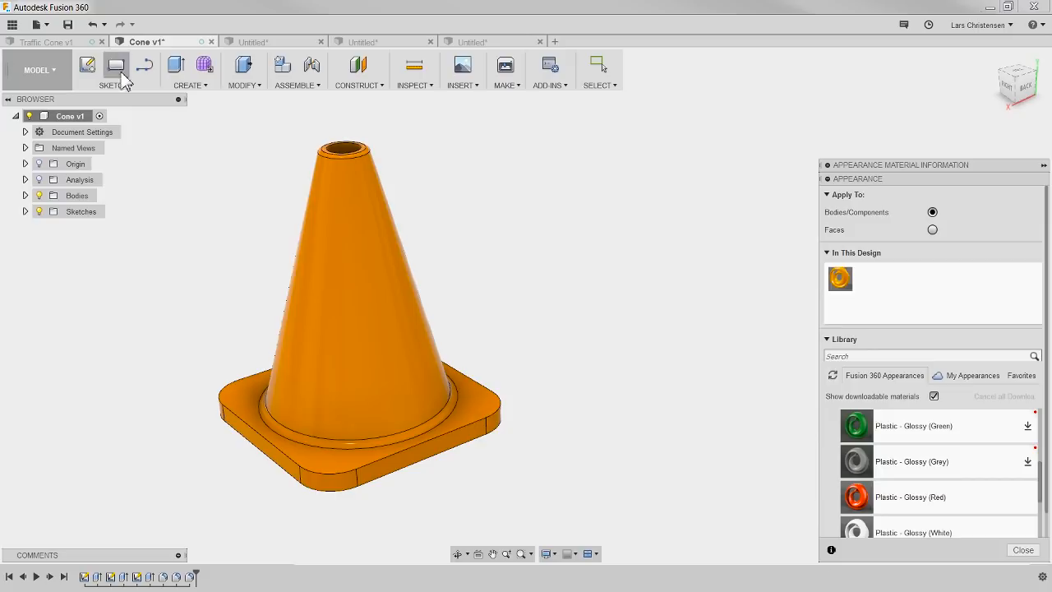
Step: Compare the striped Traffic Cone v1 design with the orange cone, ending in the Cone v1 design
click(61, 42)
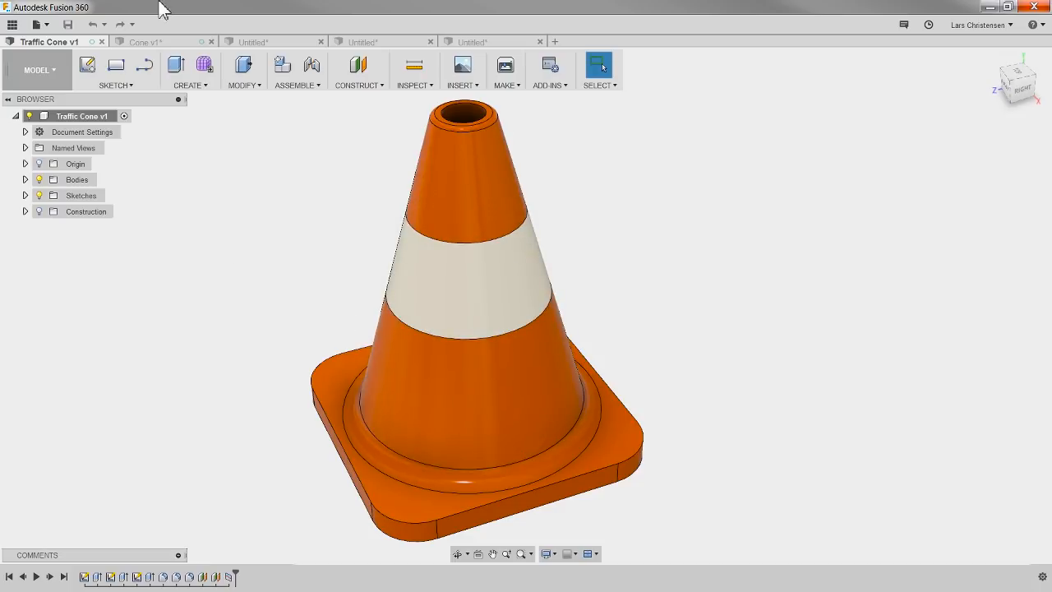
click(174, 41)
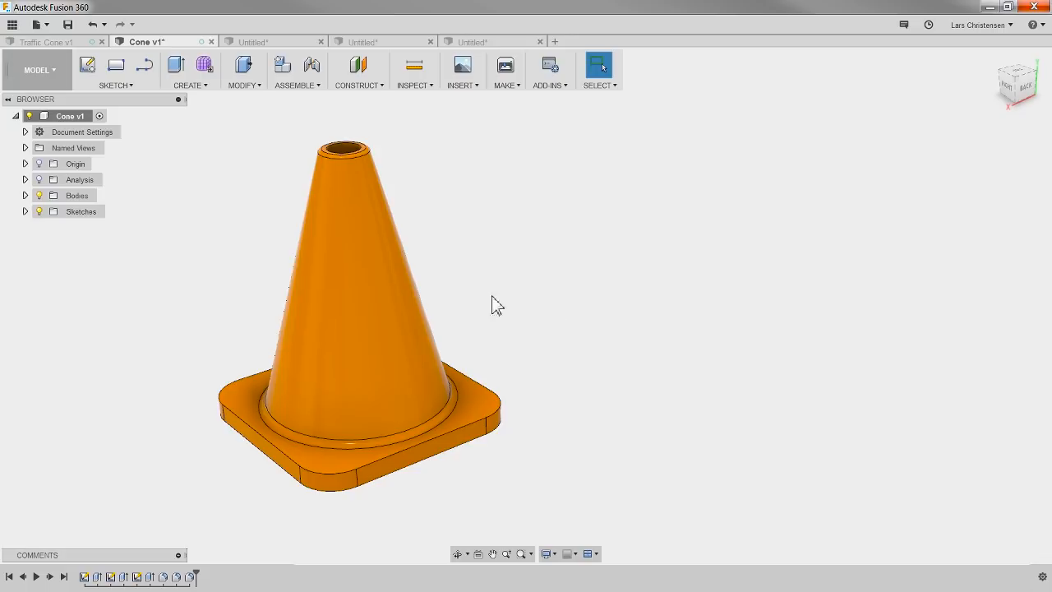
click(53, 41)
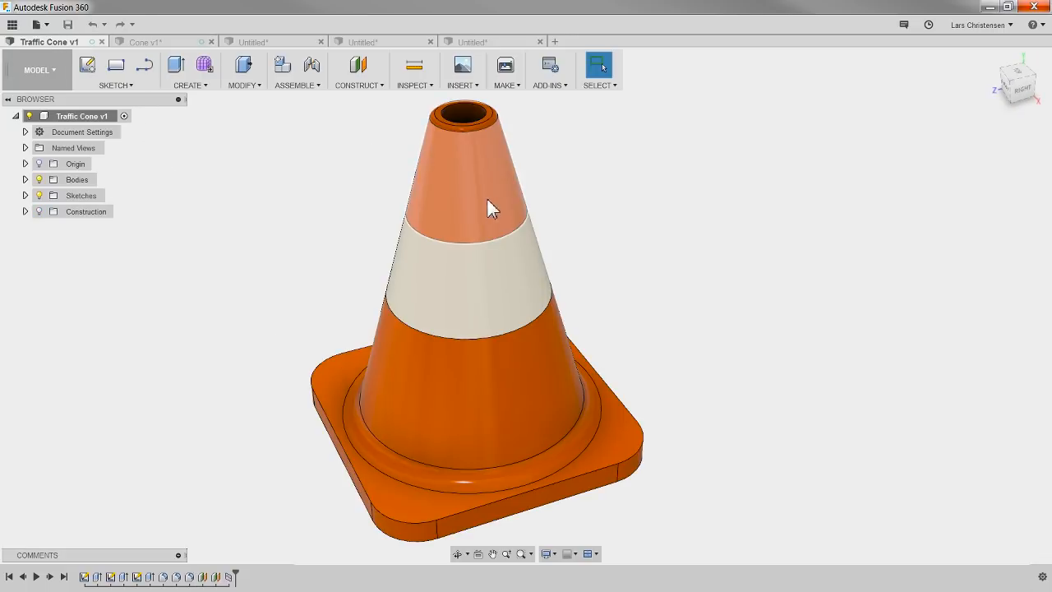
click(156, 42)
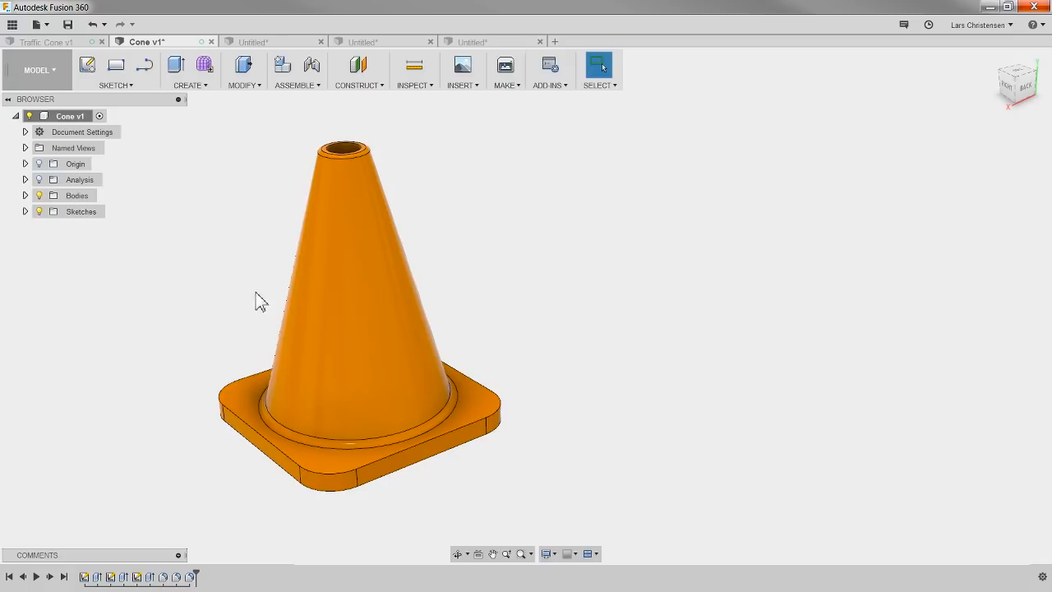
Step: Create an offset construction plane 150 mm above the top face of the cone's base plate
click(358, 64)
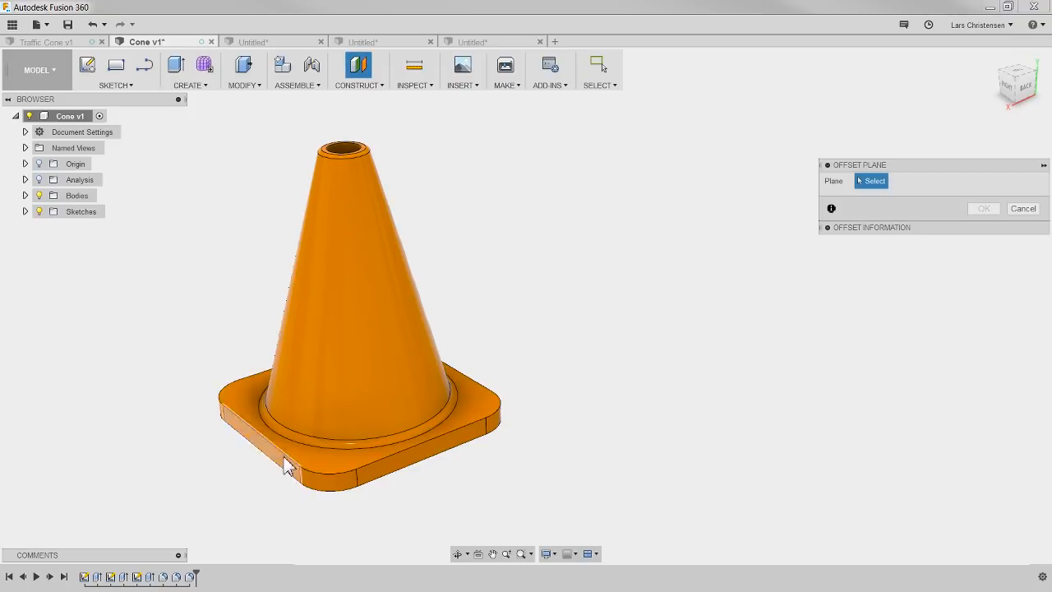
click(325, 451)
drag(323, 449, 315, 342)
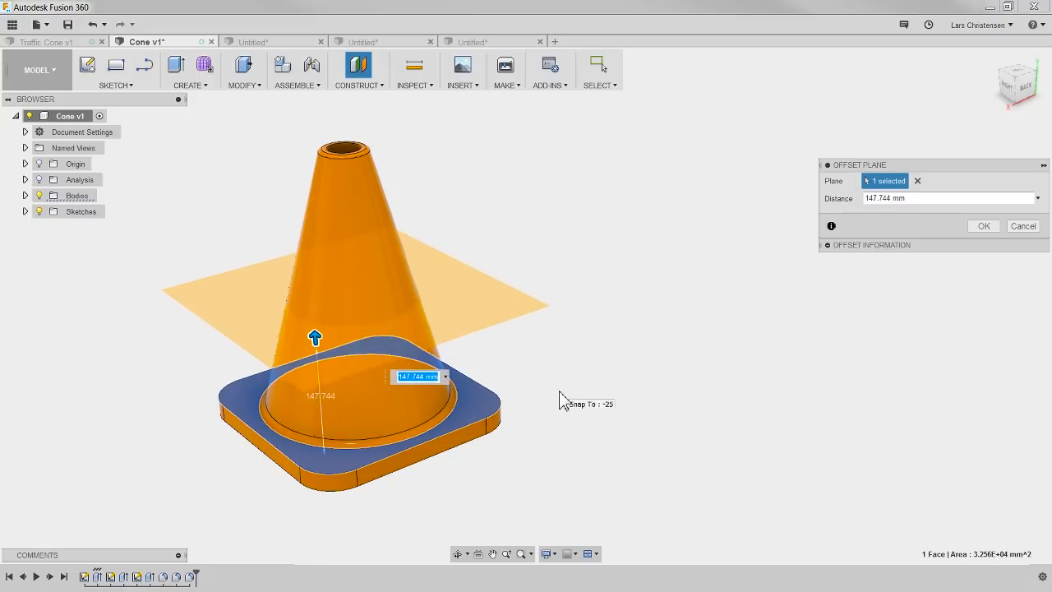
text(150)
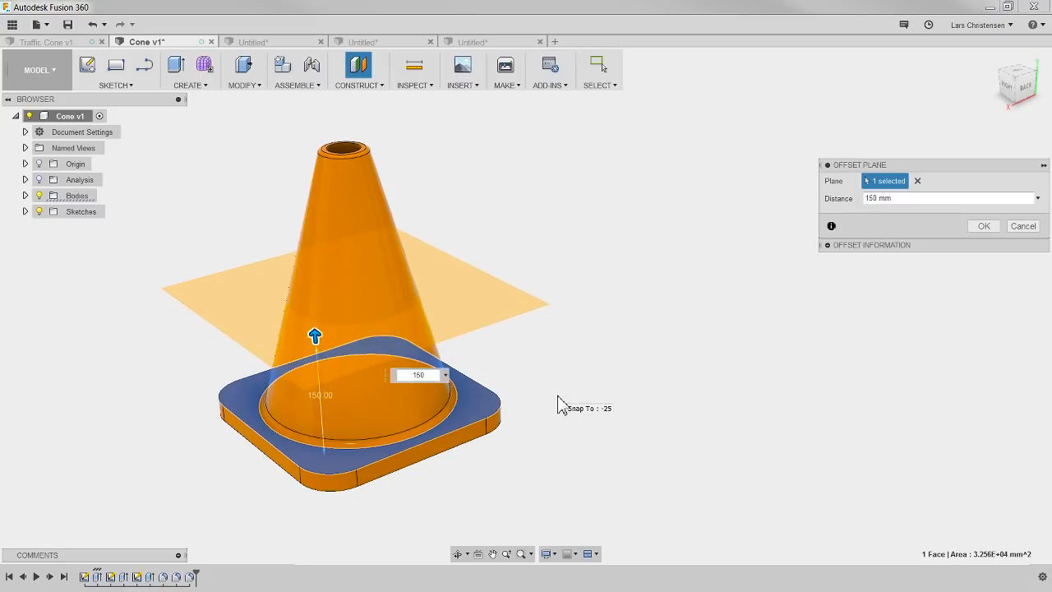
key(Return)
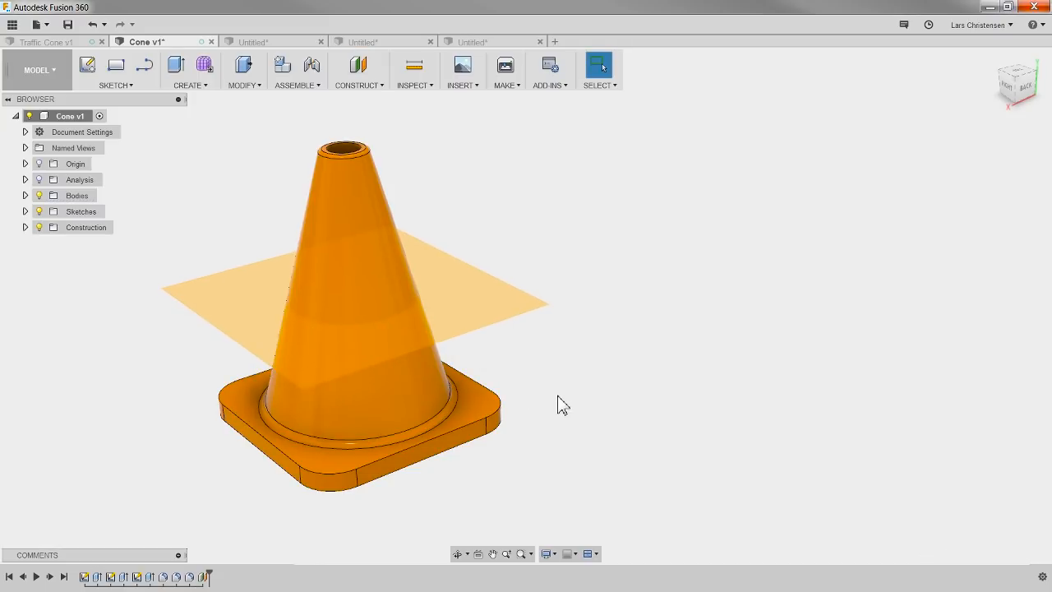
Step: Create a second offset plane 80 mm above the first construction plane
click(358, 66)
click(237, 306)
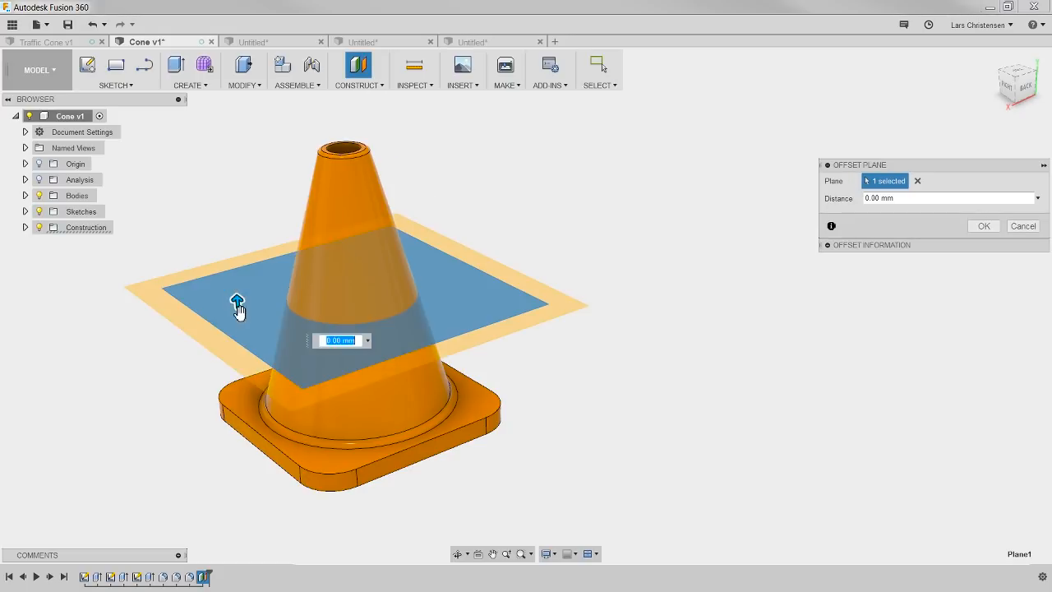
drag(236, 302, 233, 240)
text(80)
key(Return)
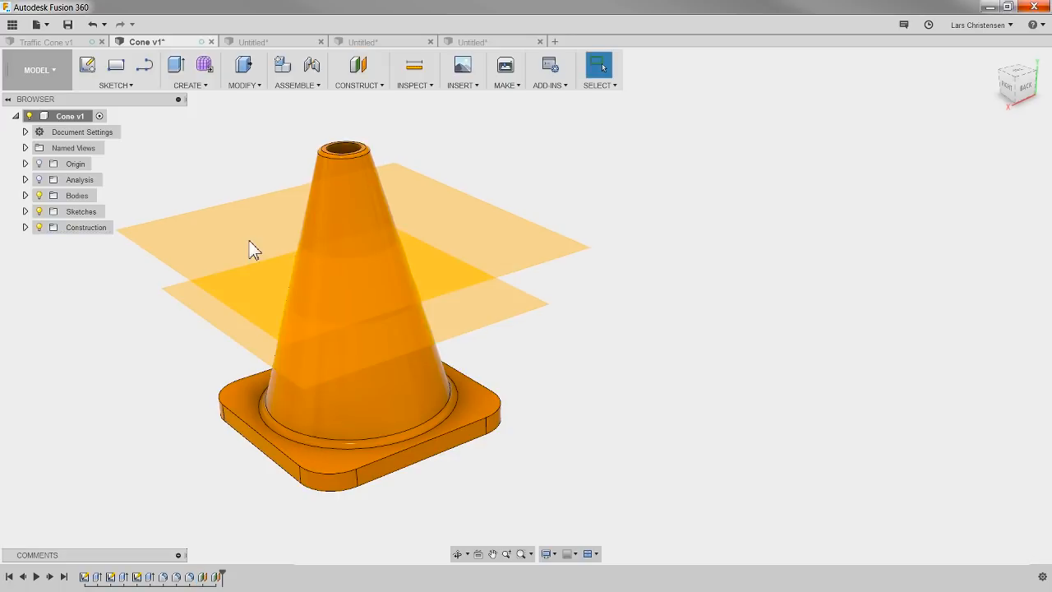
Step: Split the cone's sloped outer face with both offset planes using Split Face, and hide the construction planes
mouse_move(700, 411)
shift+middle_down()
mouse_move(688, 359)
mouse_move(689, 401)
shift+middle_up()
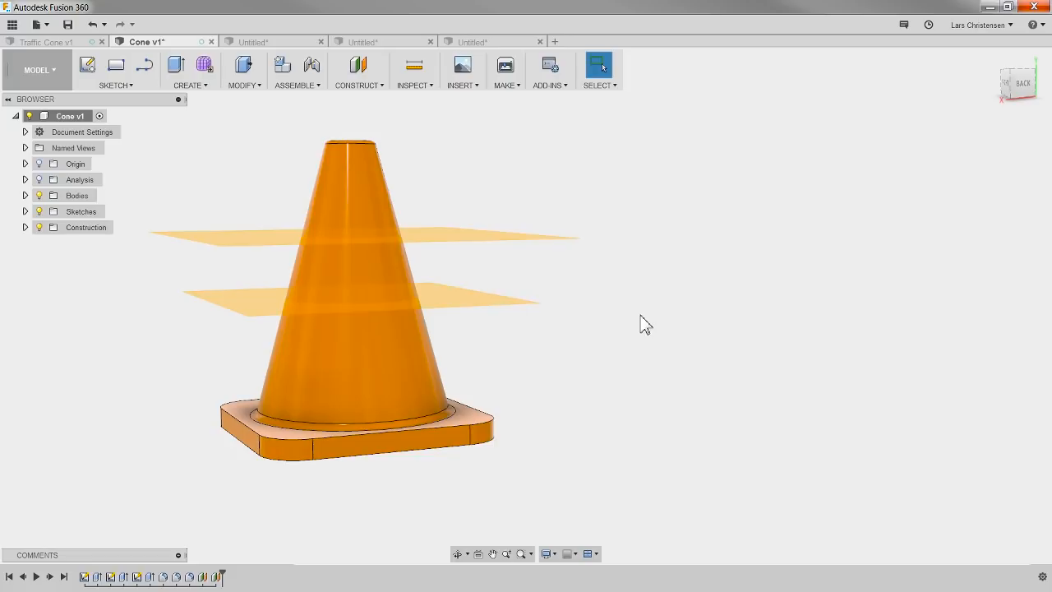
click(240, 89)
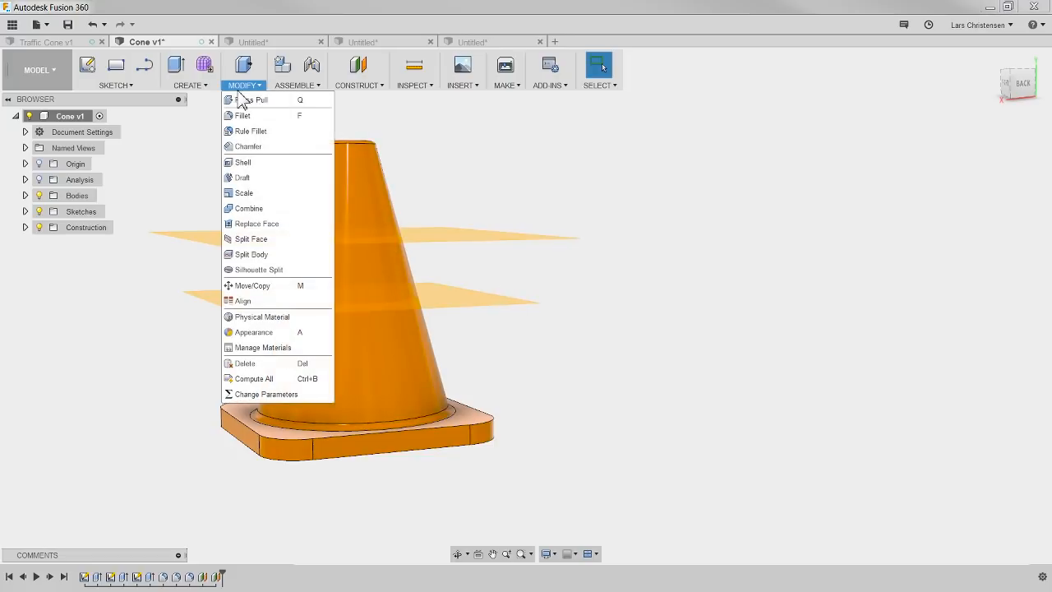
click(261, 240)
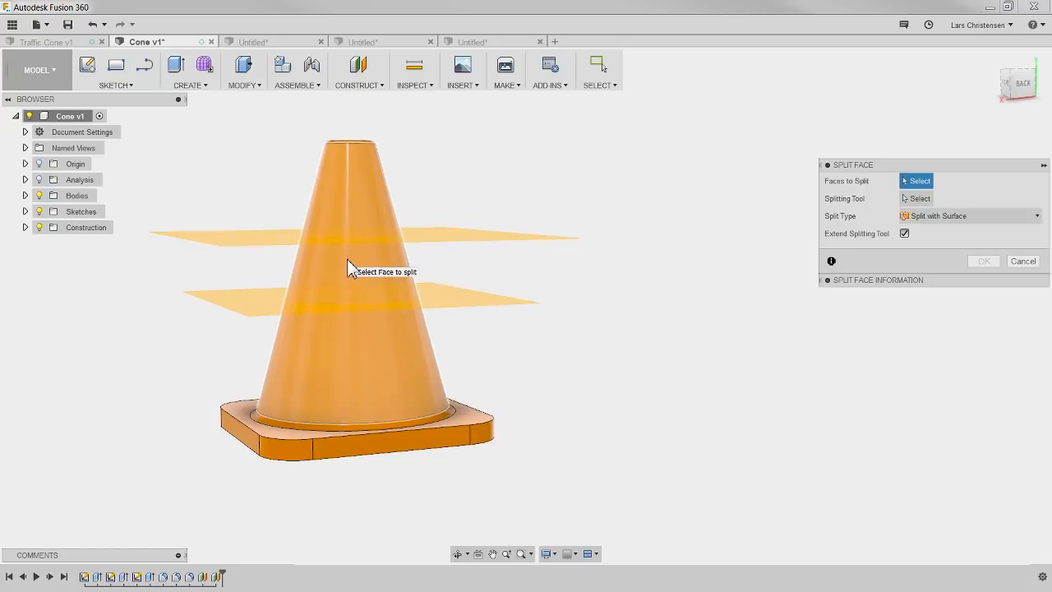
click(359, 355)
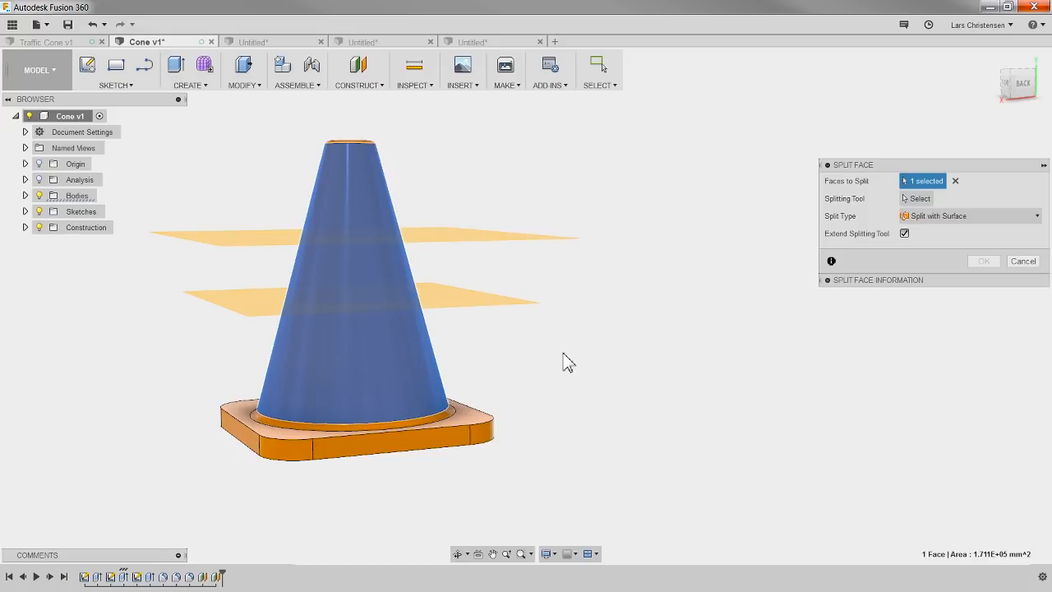
click(911, 199)
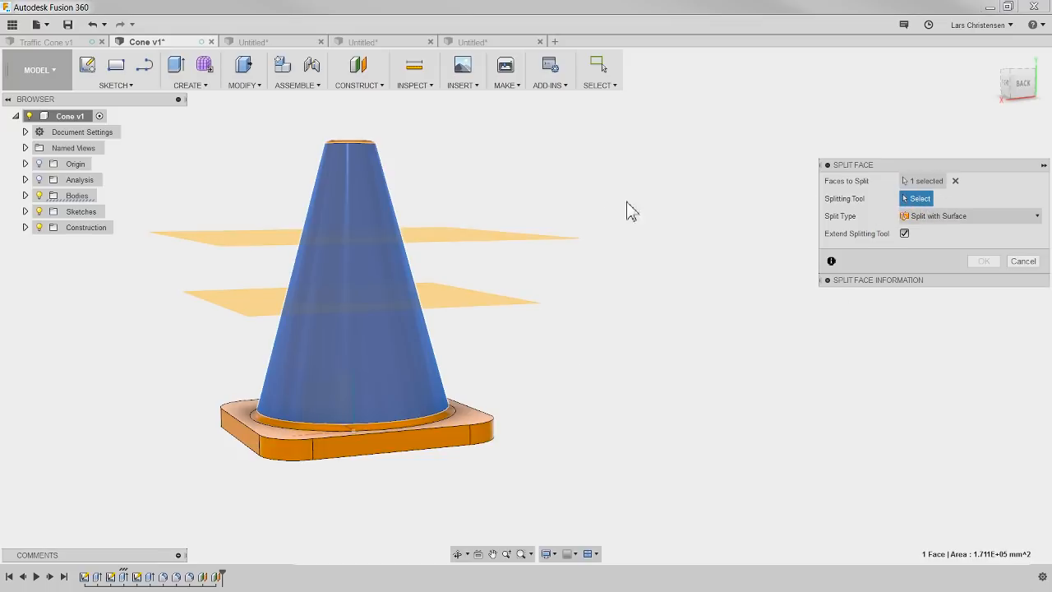
click(436, 244)
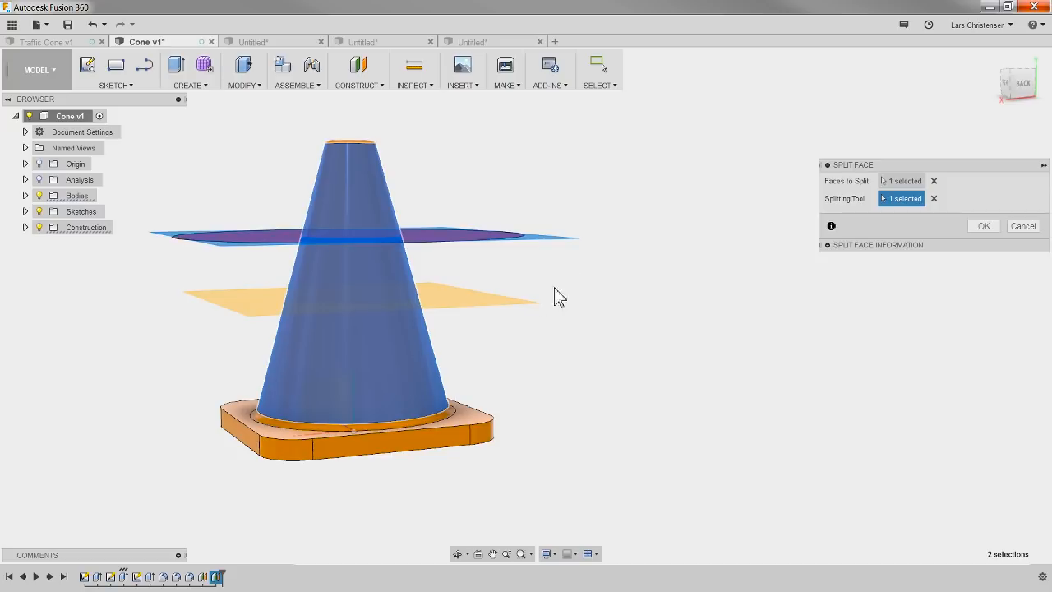
click(478, 310)
click(985, 228)
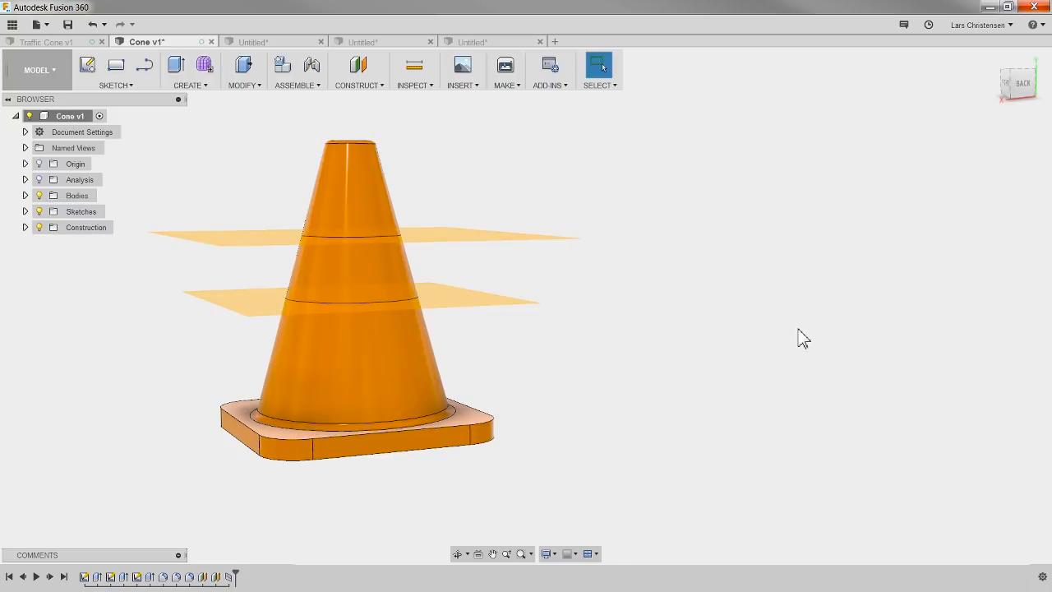
click(39, 228)
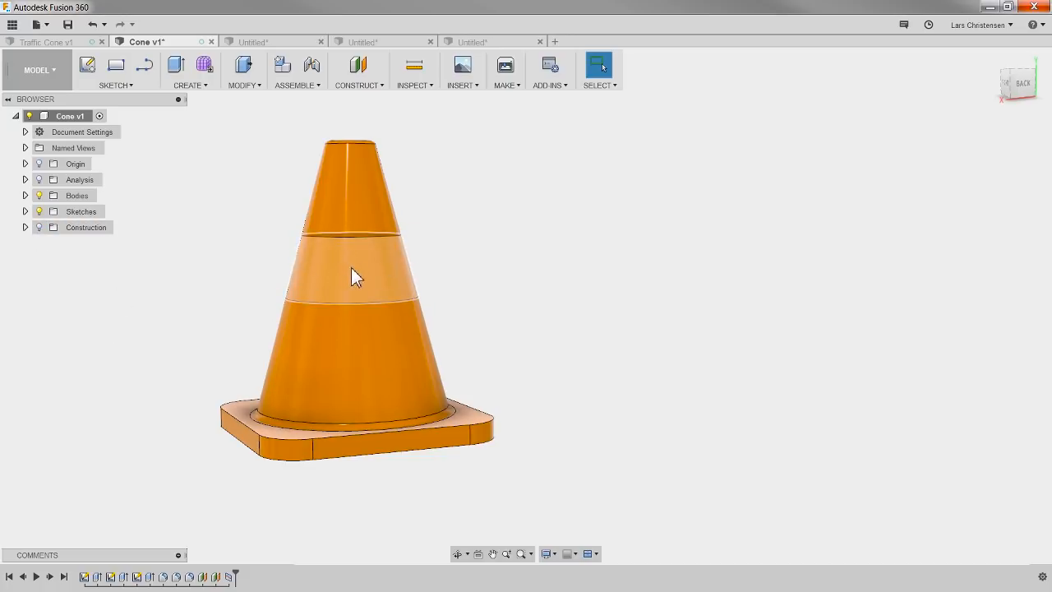
Step: Apply the Plastic - Glossy (White) appearance to only the middle band face of the cone
right_click(546, 259)
click(534, 336)
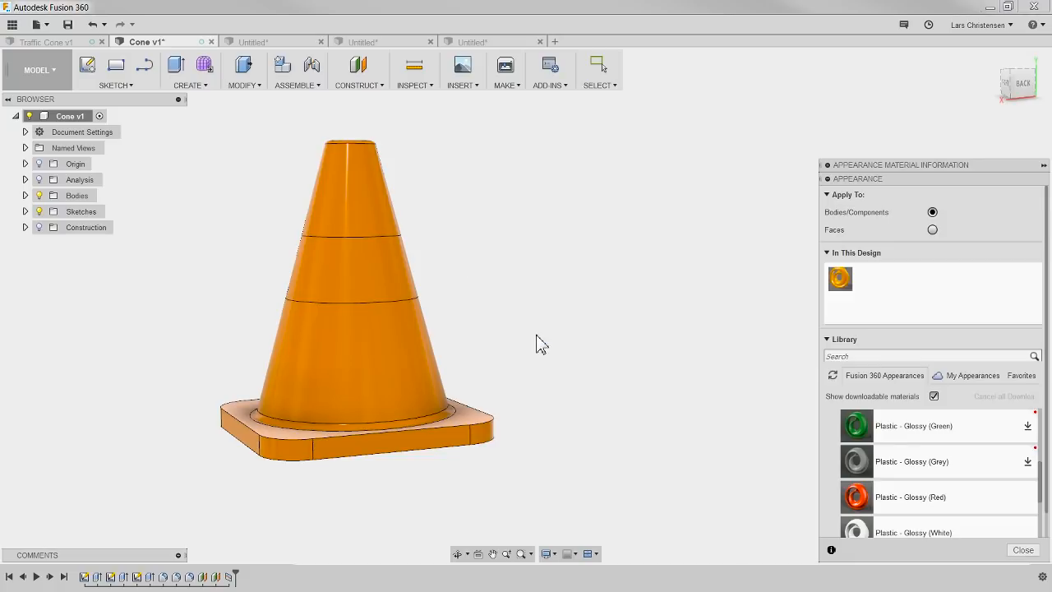
scroll(923, 487, down, 3)
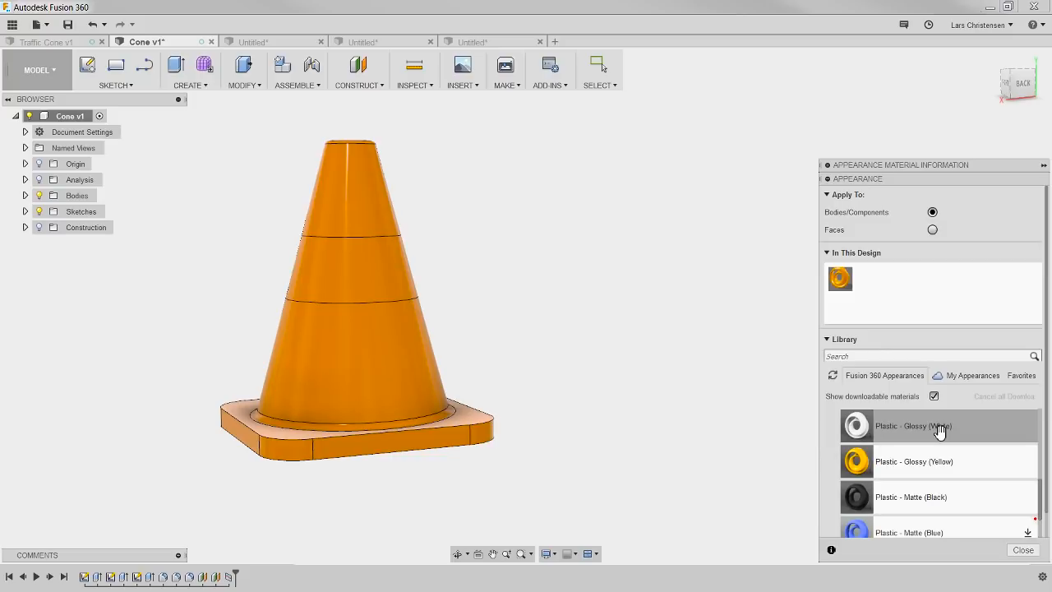
drag(940, 432, 898, 329)
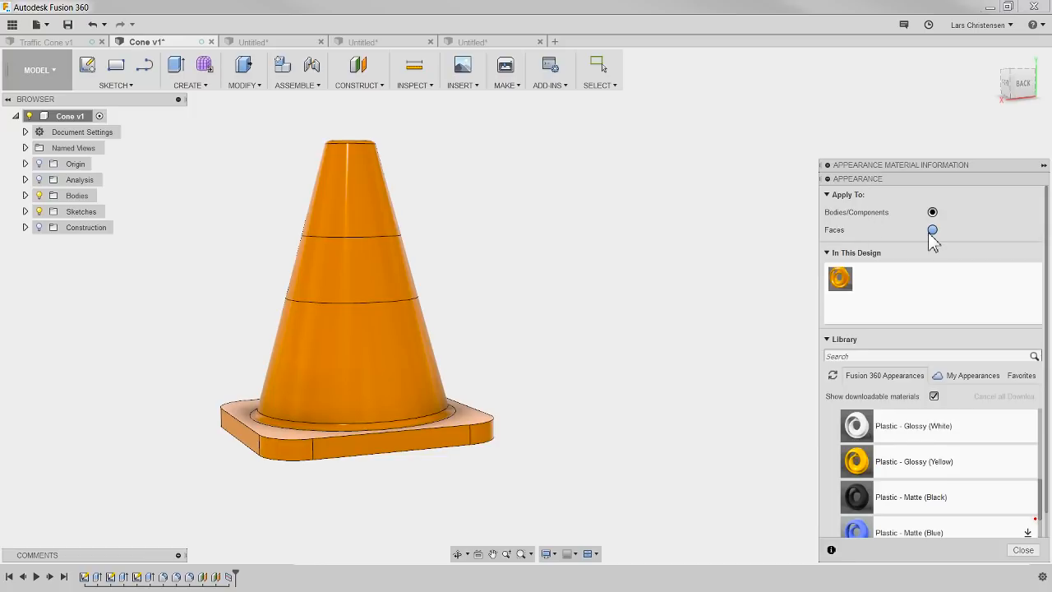
drag(859, 429, 395, 273)
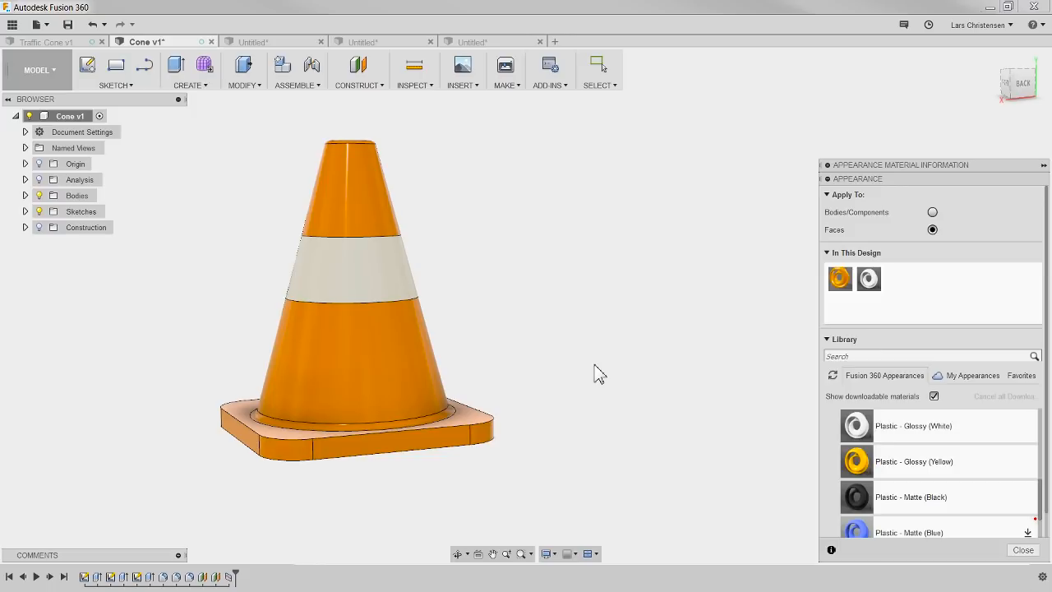
click(1023, 550)
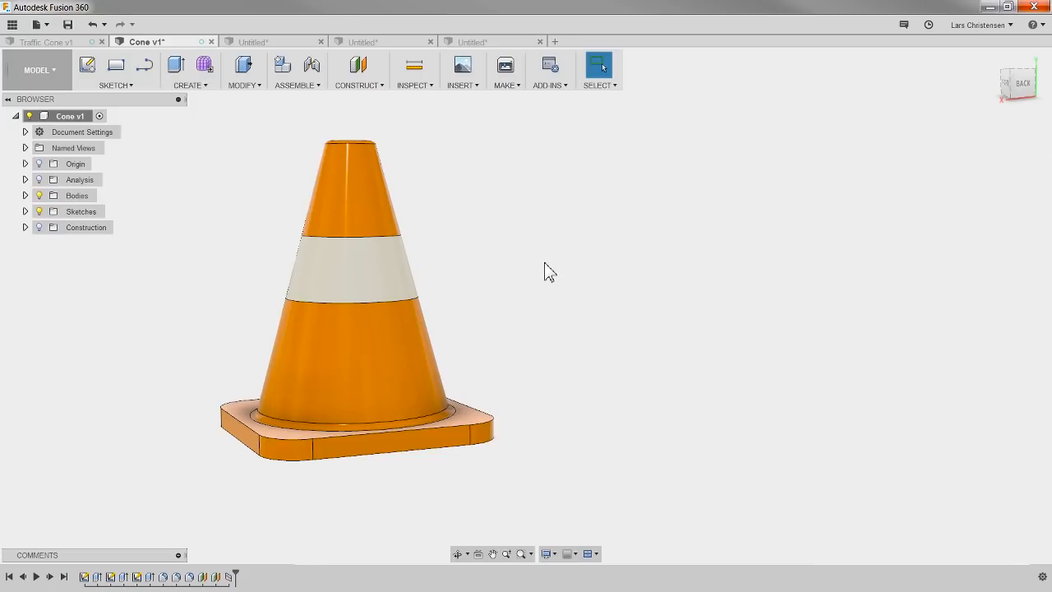
shift+middle_drag(539, 267, 543, 291)
scroll(167, 472, up, 1)
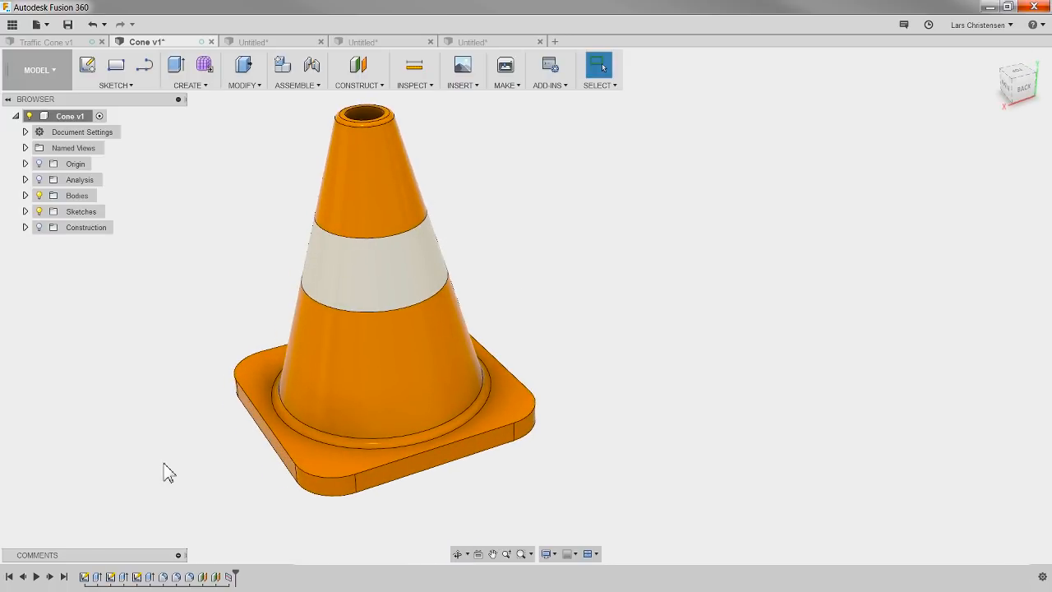